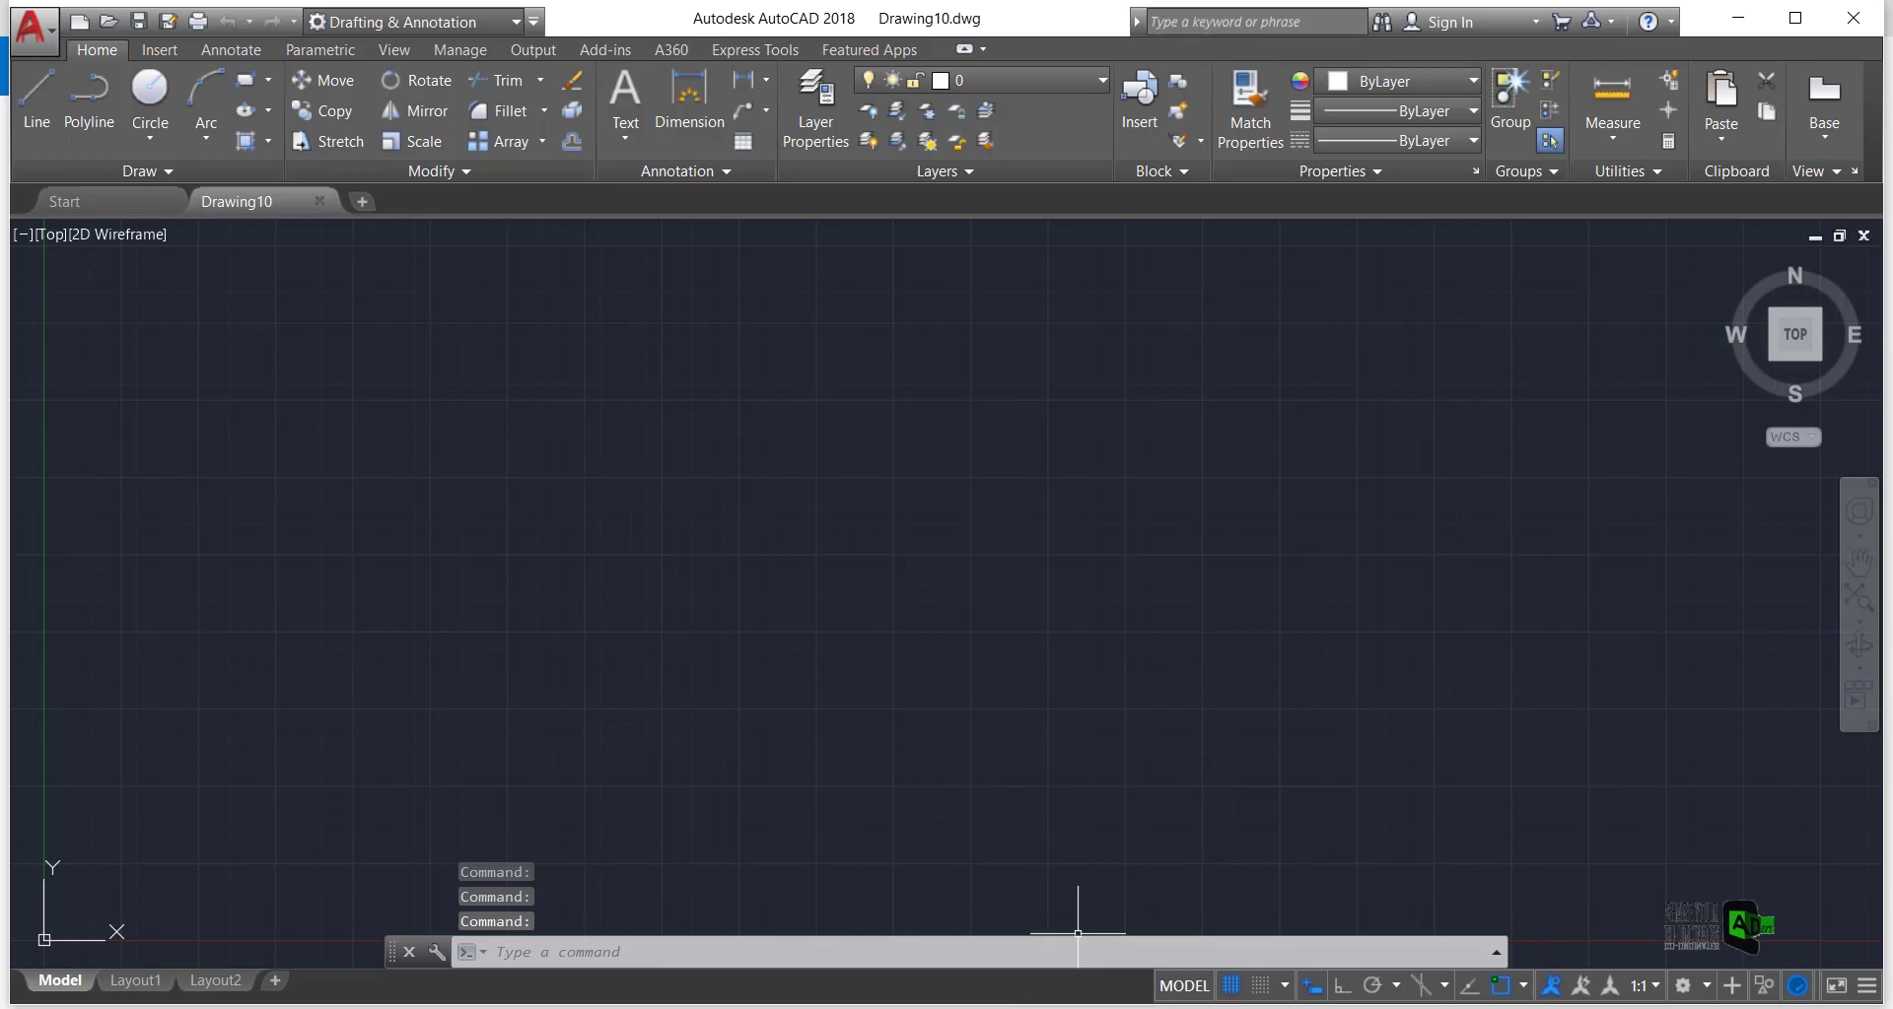
Check the reference picture for its units and set the drawing's insertion scale to millimeters
key(alt+Tab)
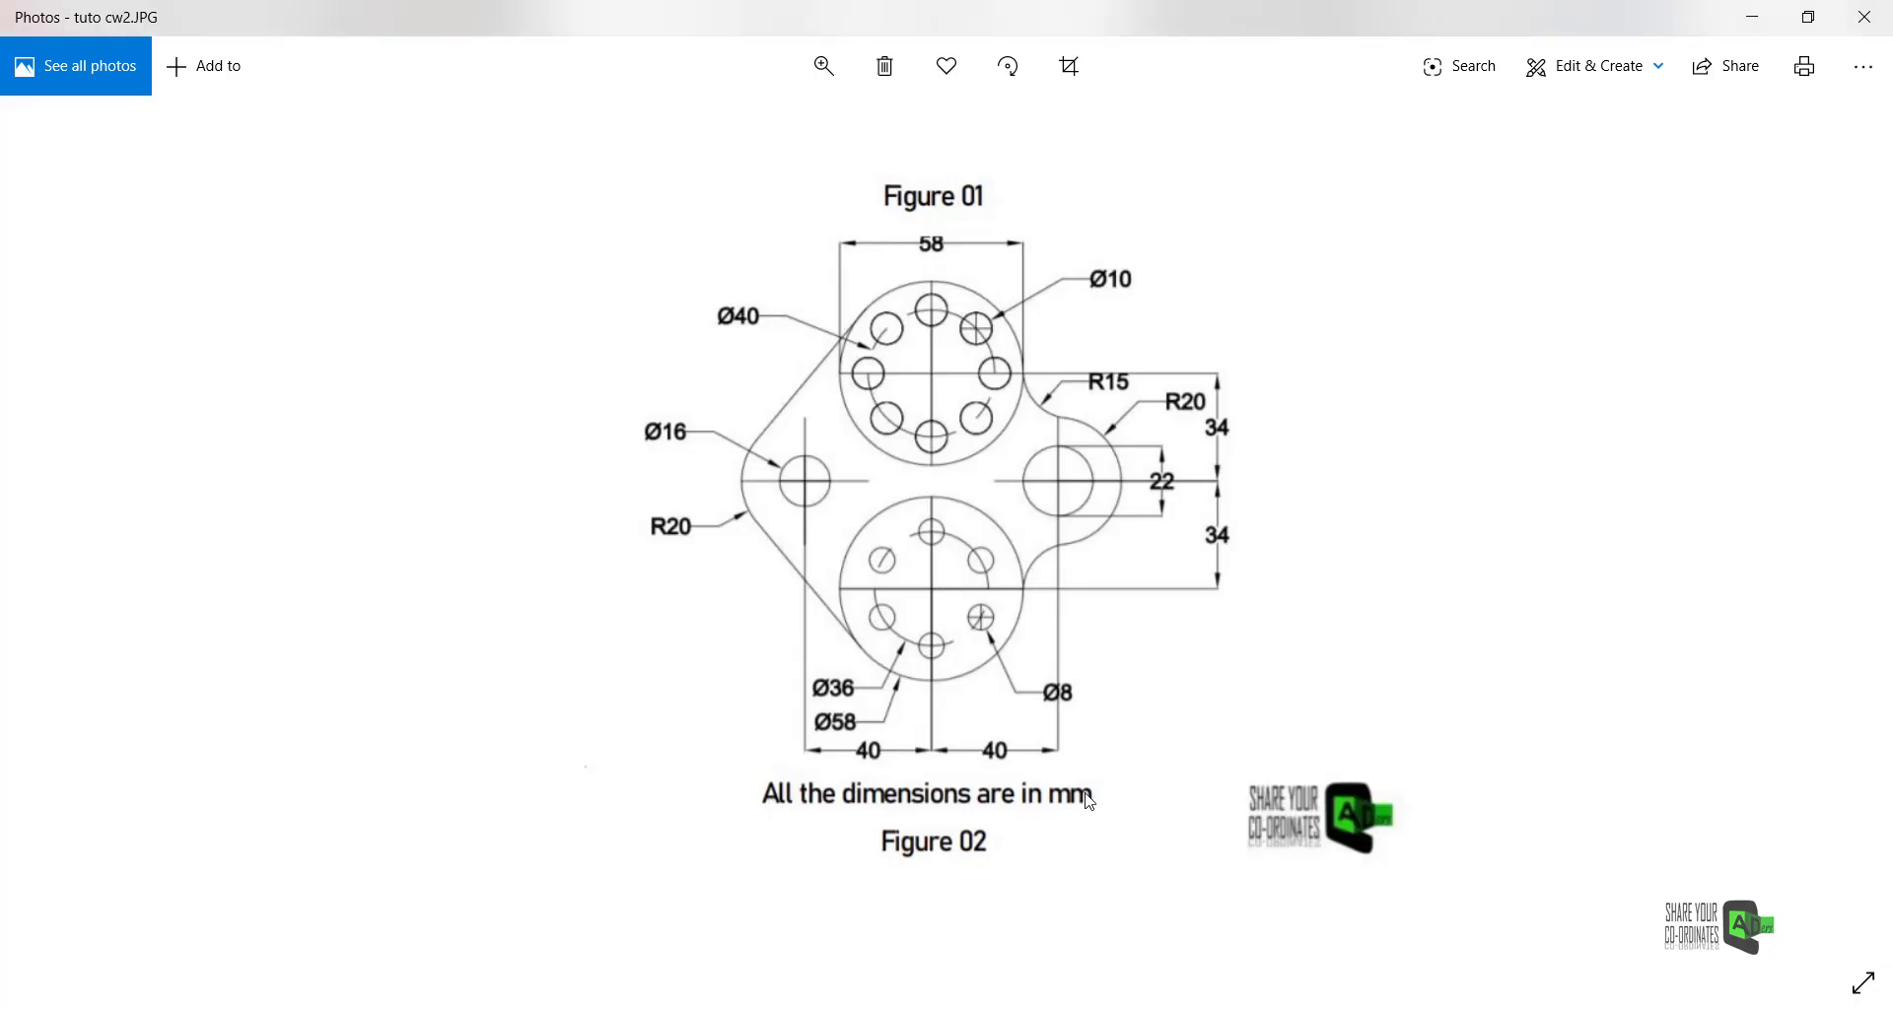
key(alt+Tab)
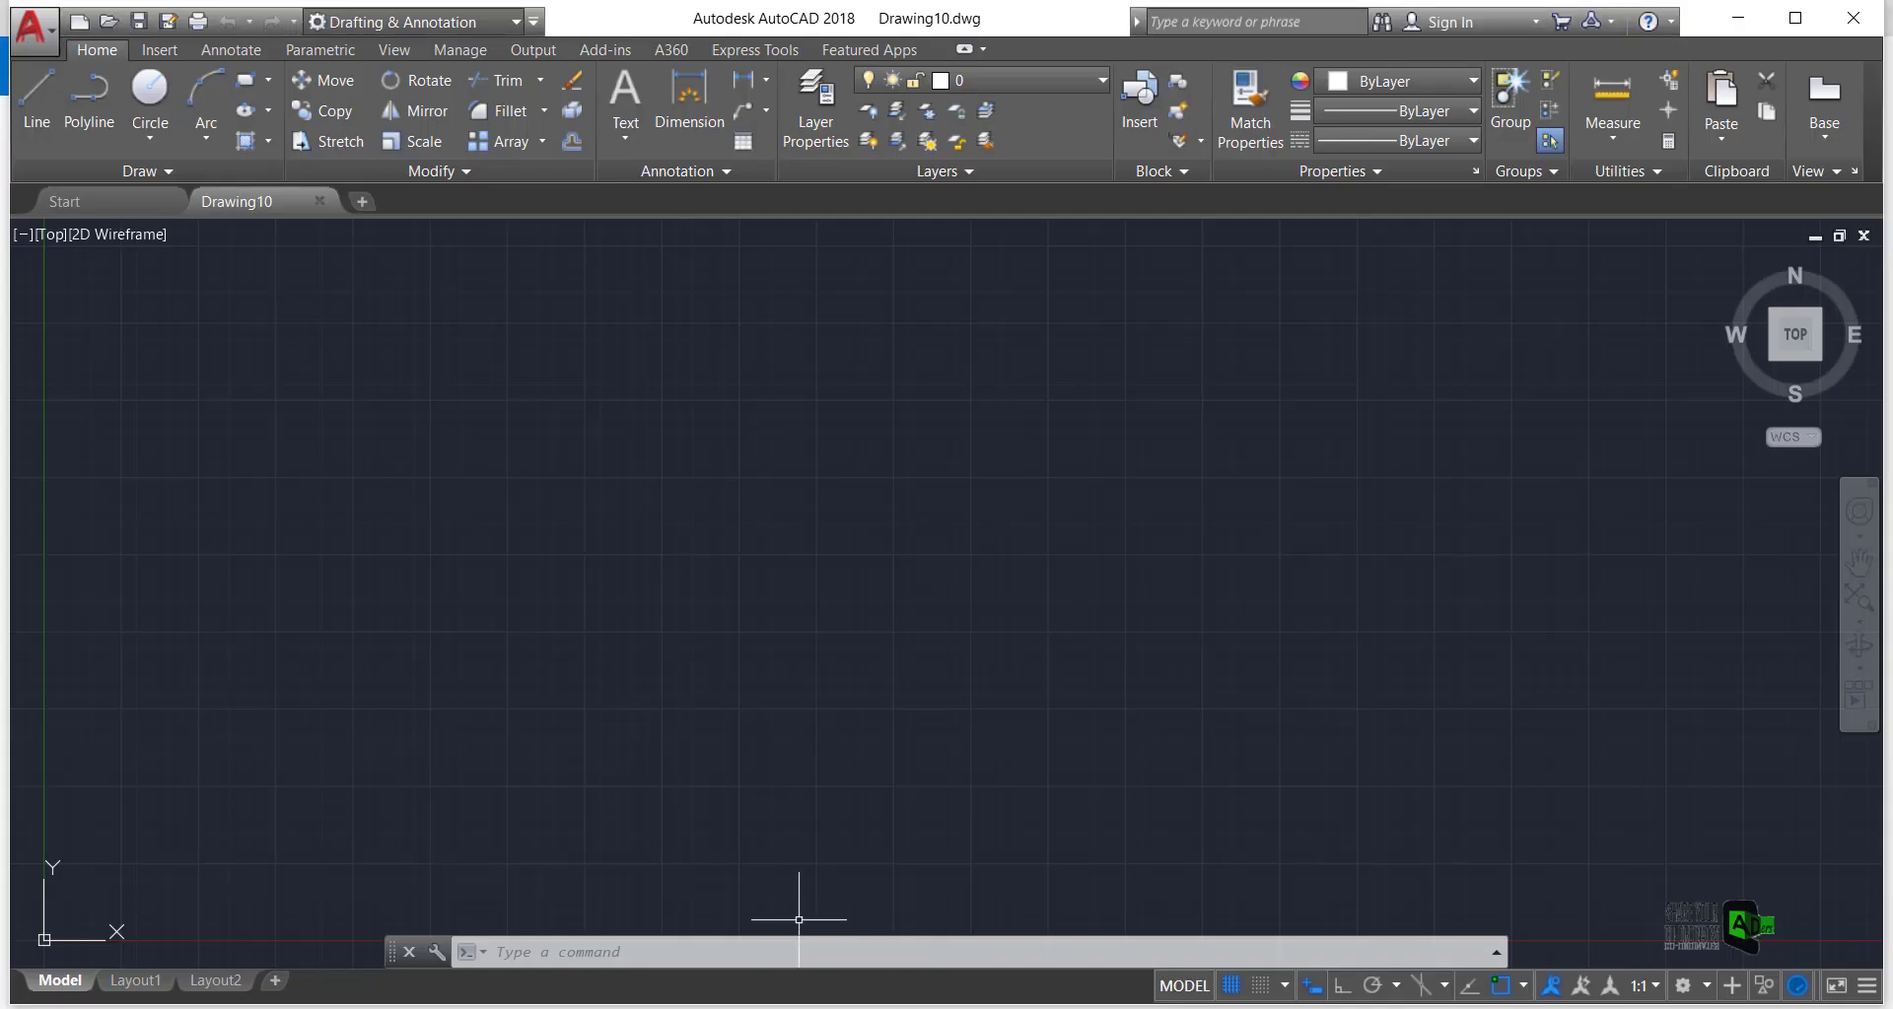
click(606, 951)
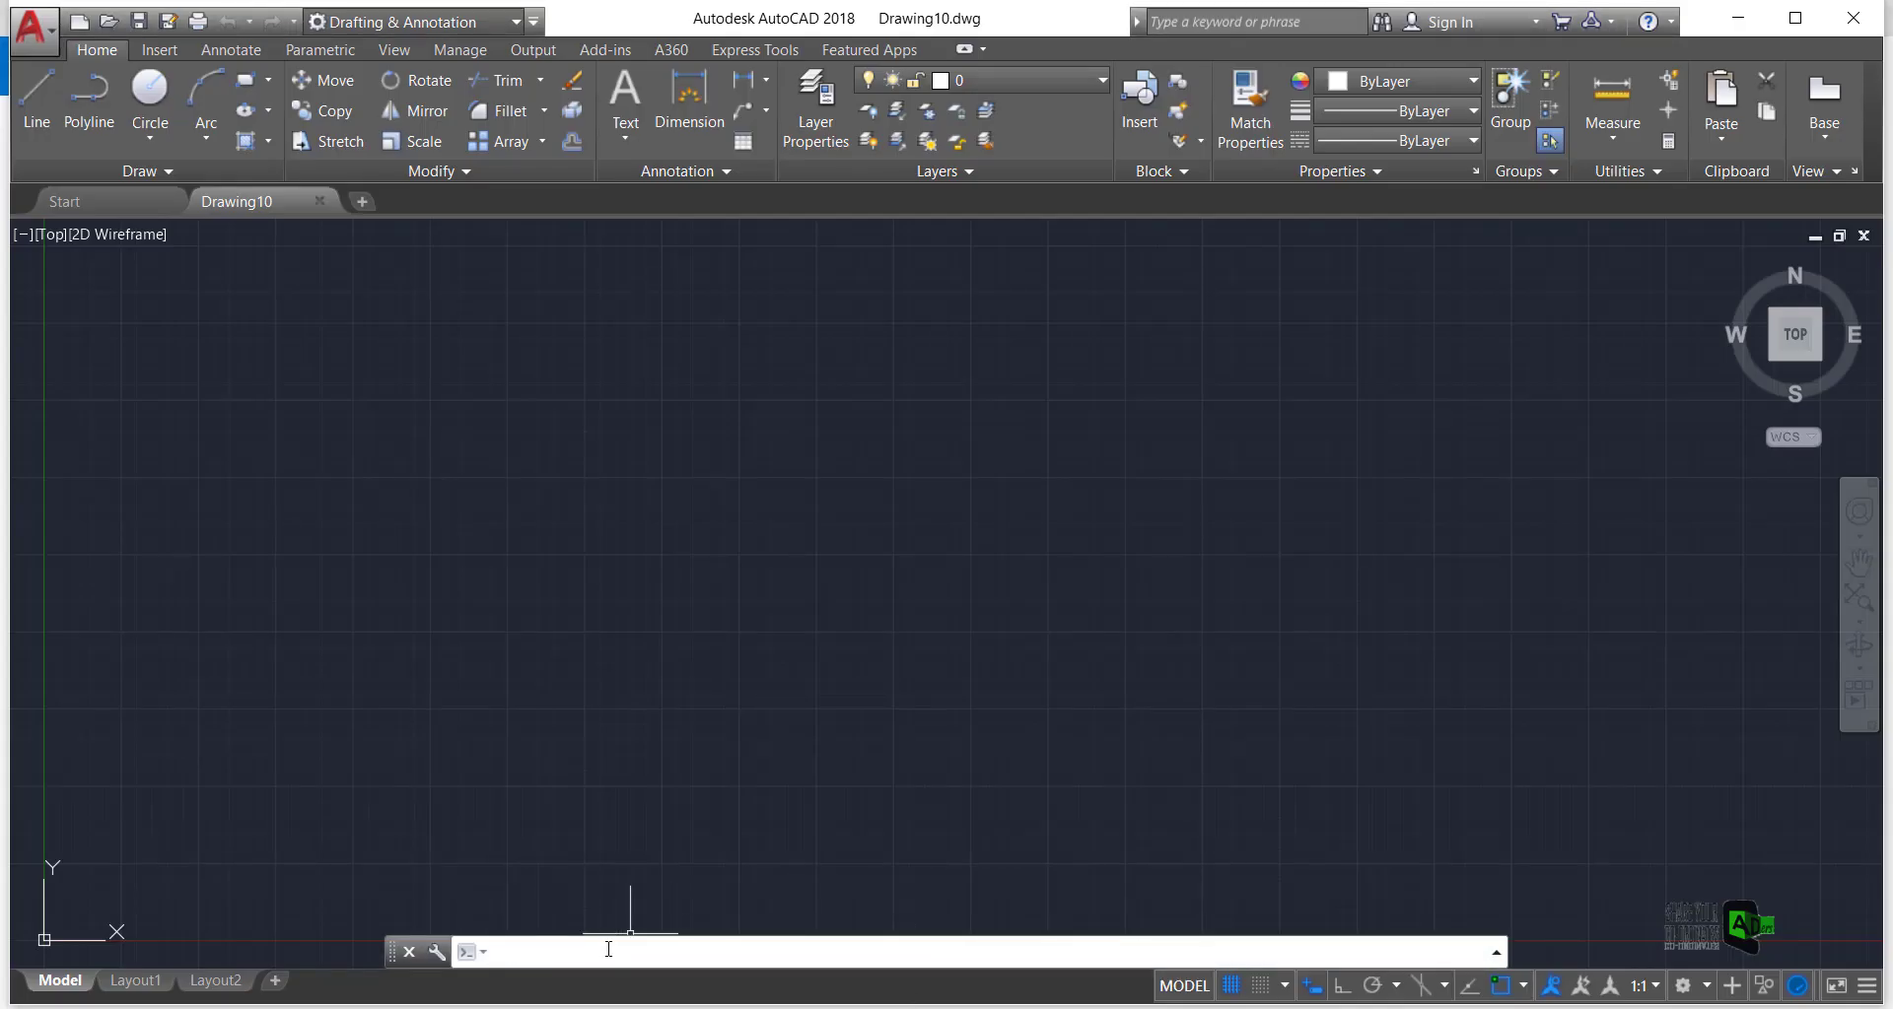
text(unit)
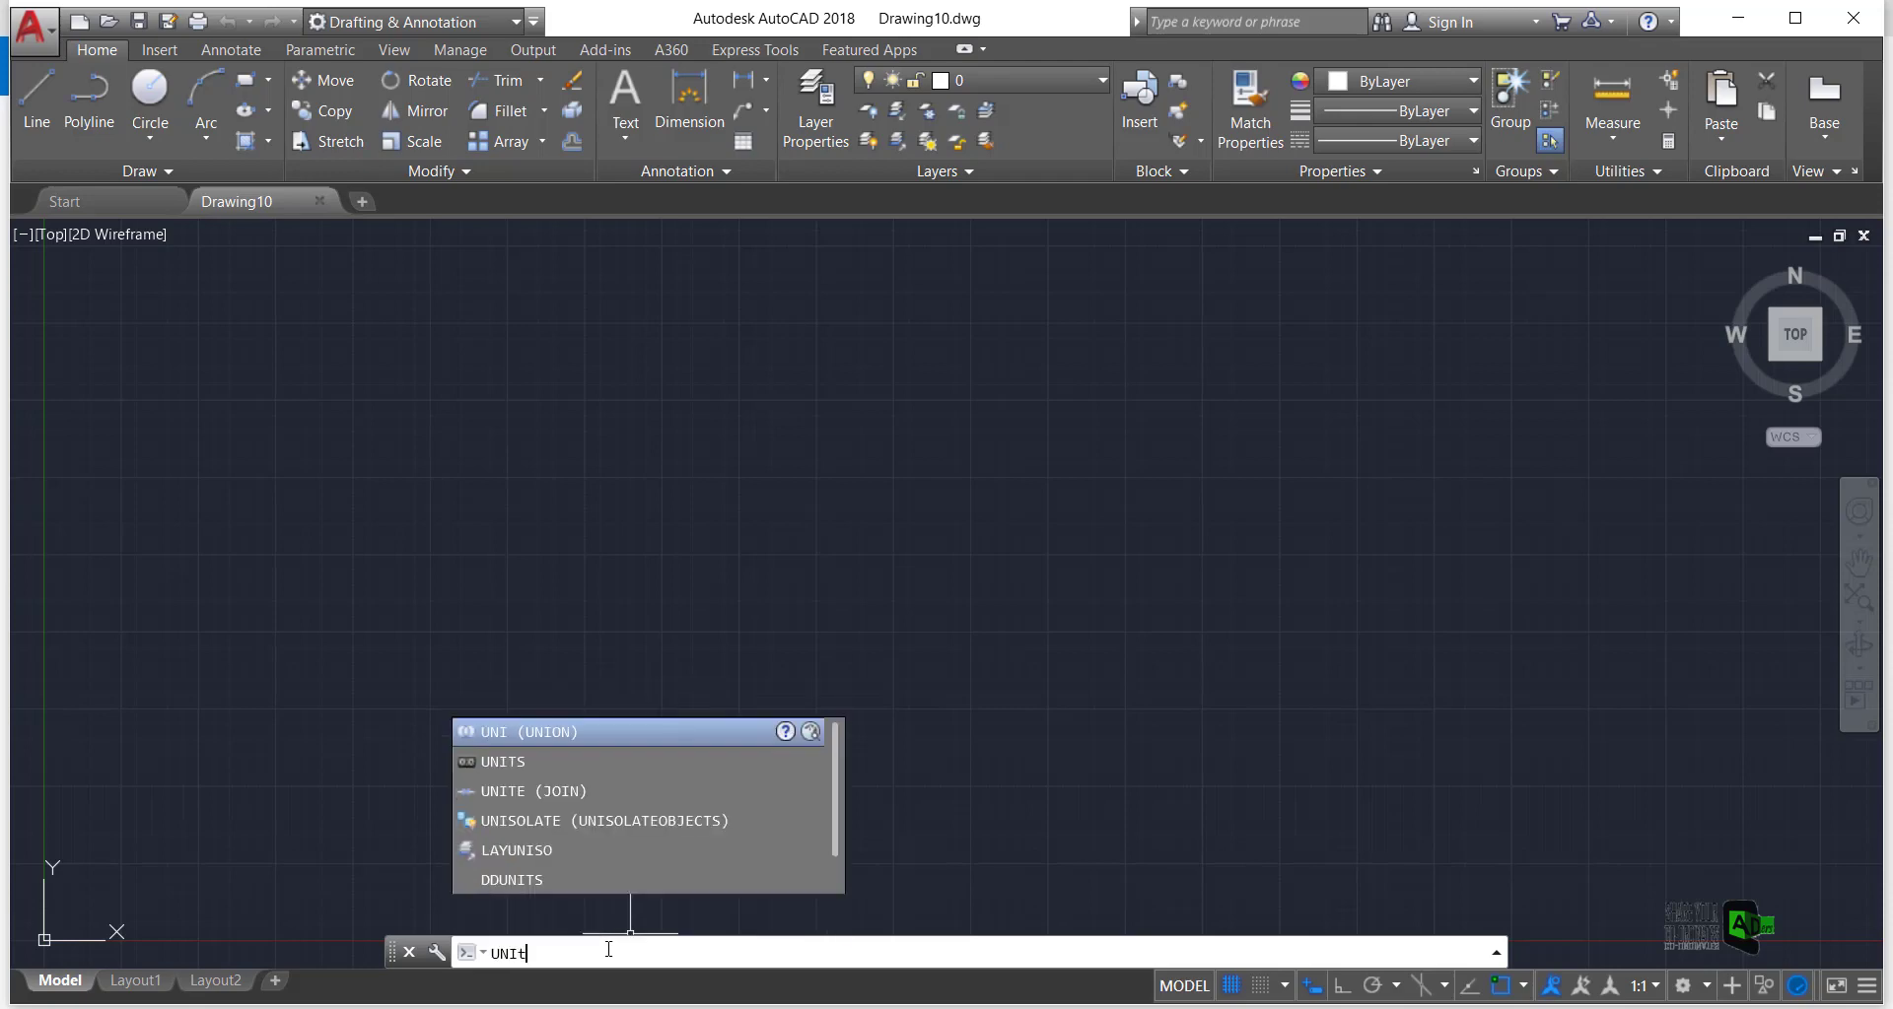
text(s)
key(Return)
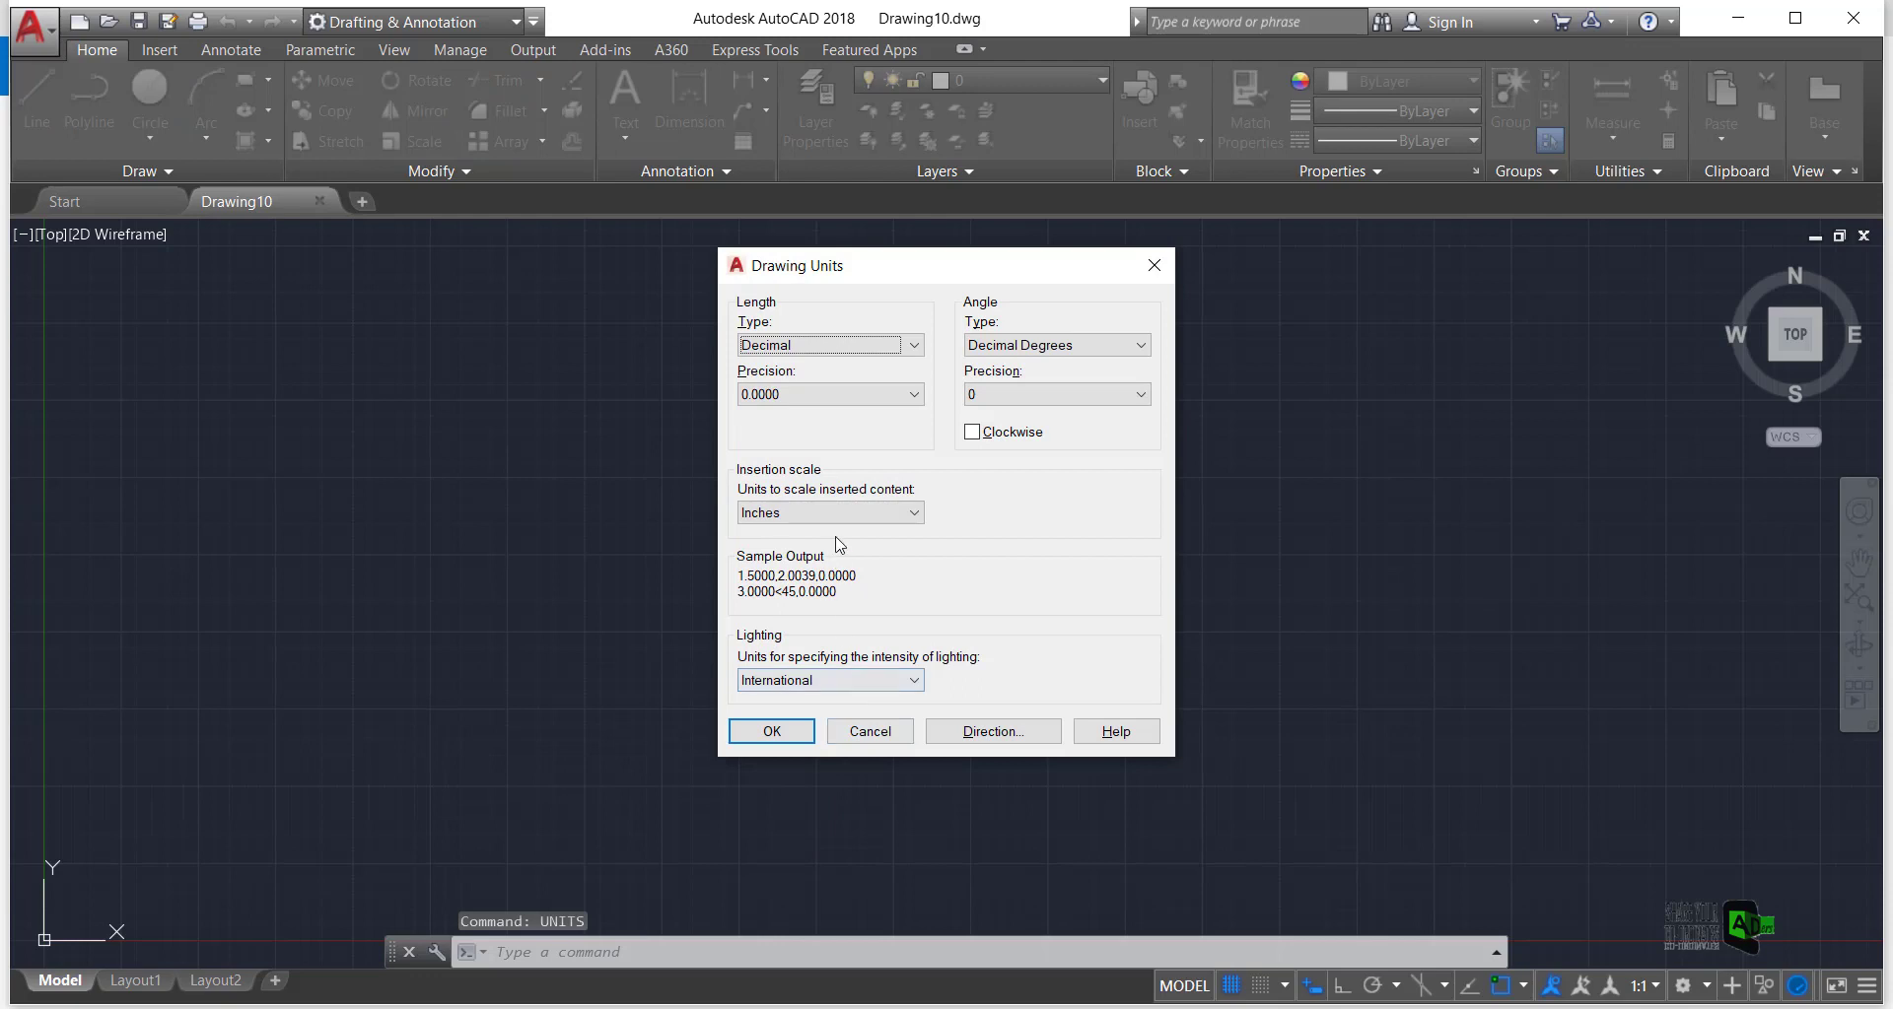
click(781, 514)
click(796, 612)
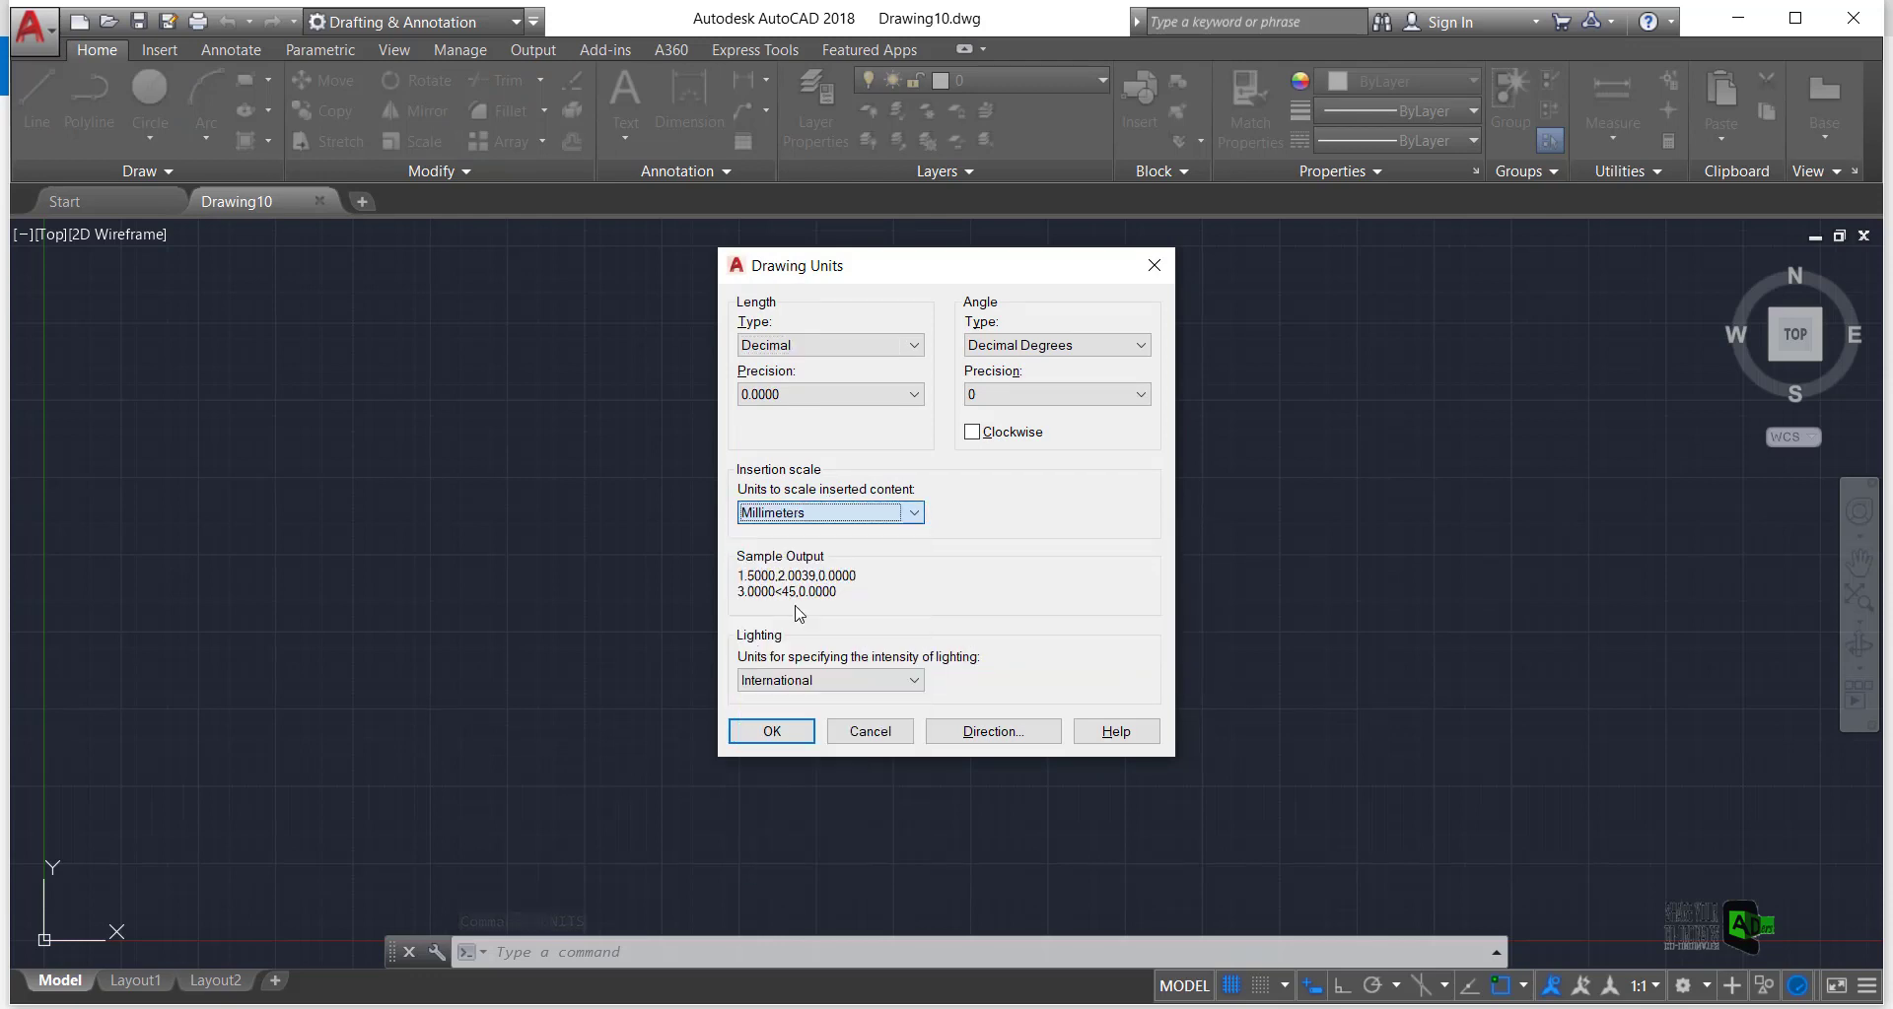
click(773, 730)
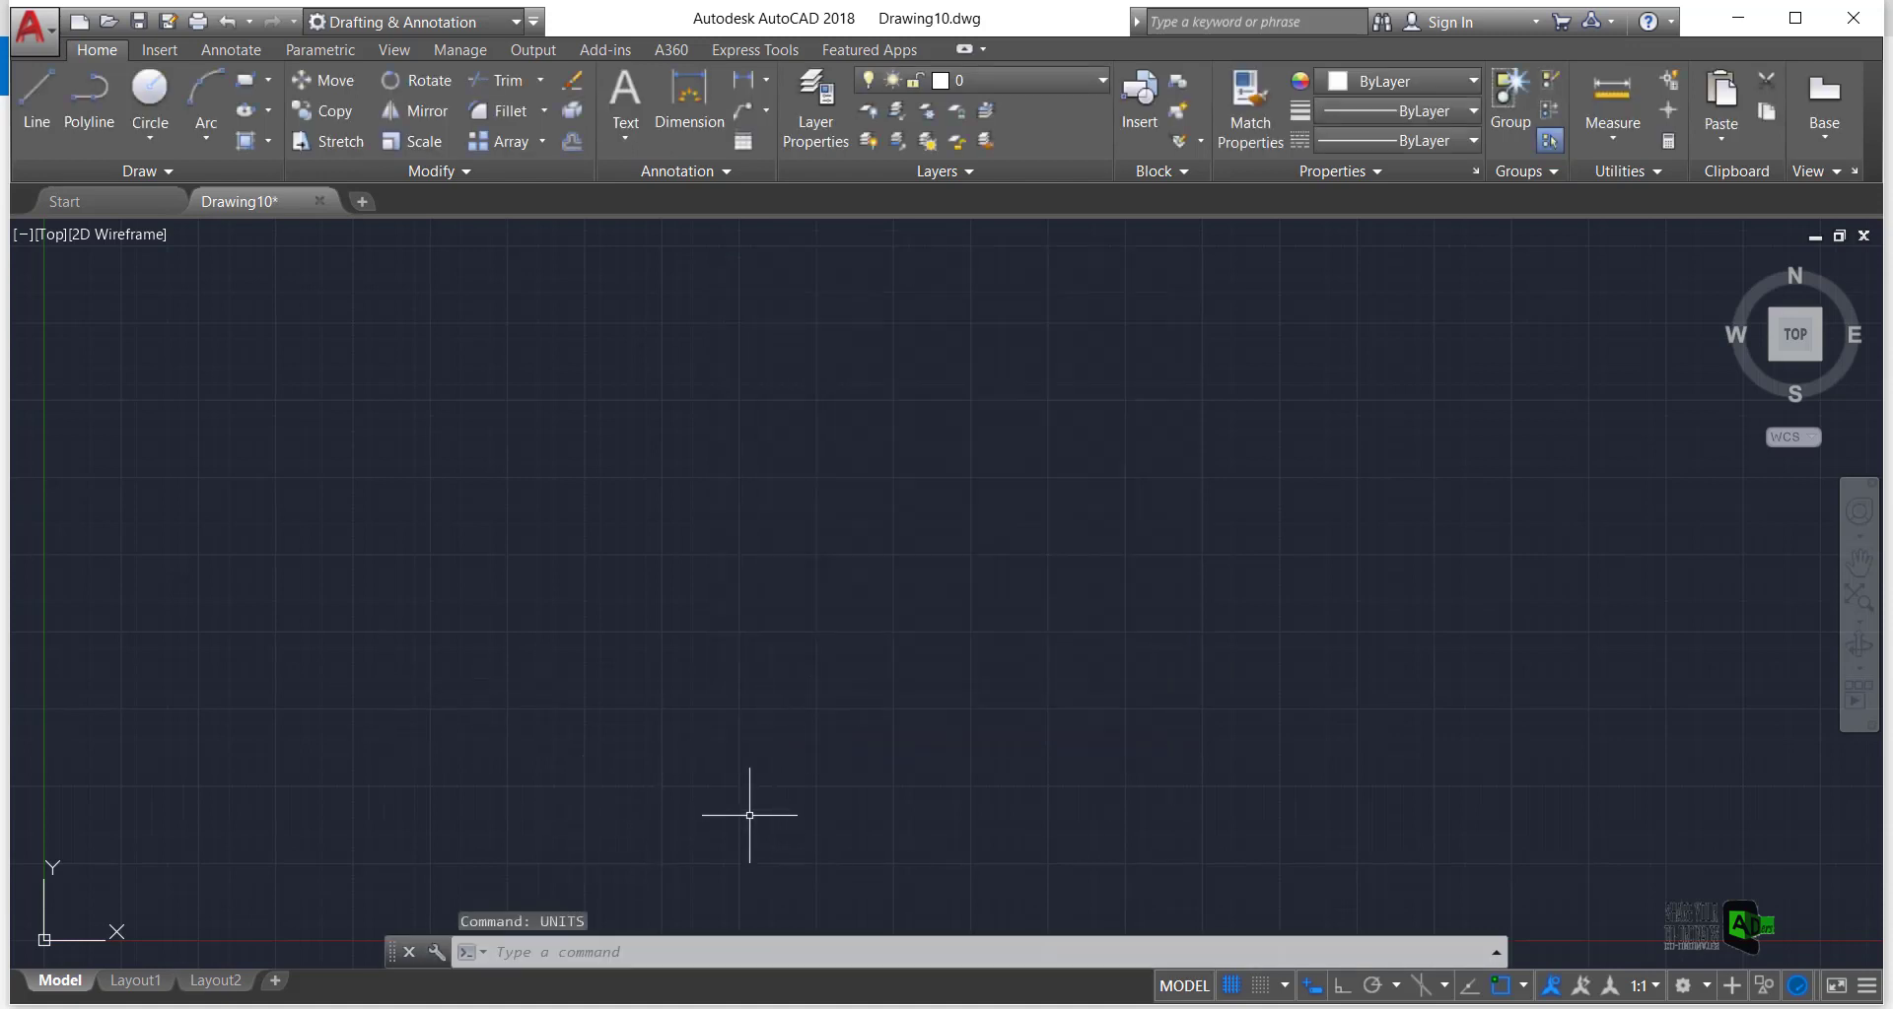
Draw the large lower circle of the reference figure with a radius of 29 mm in the empty drawing
key(alt+Tab)
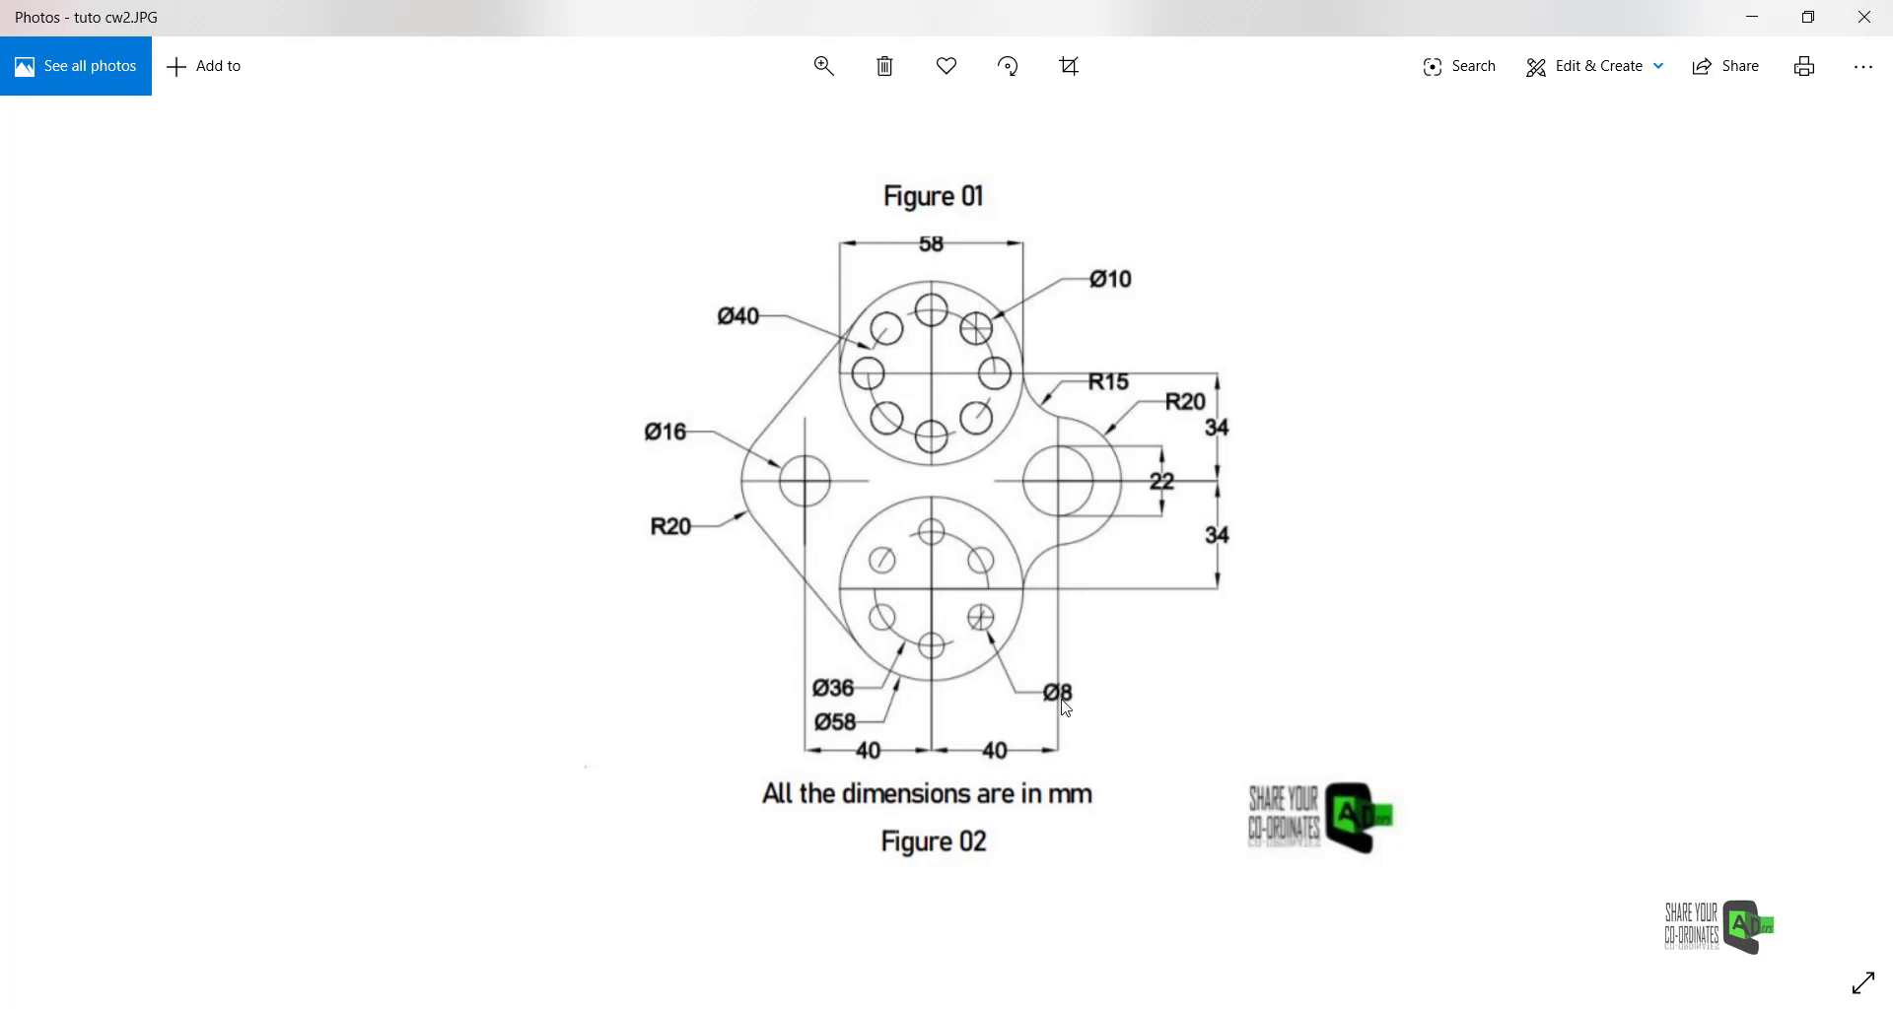
key(alt+Tab)
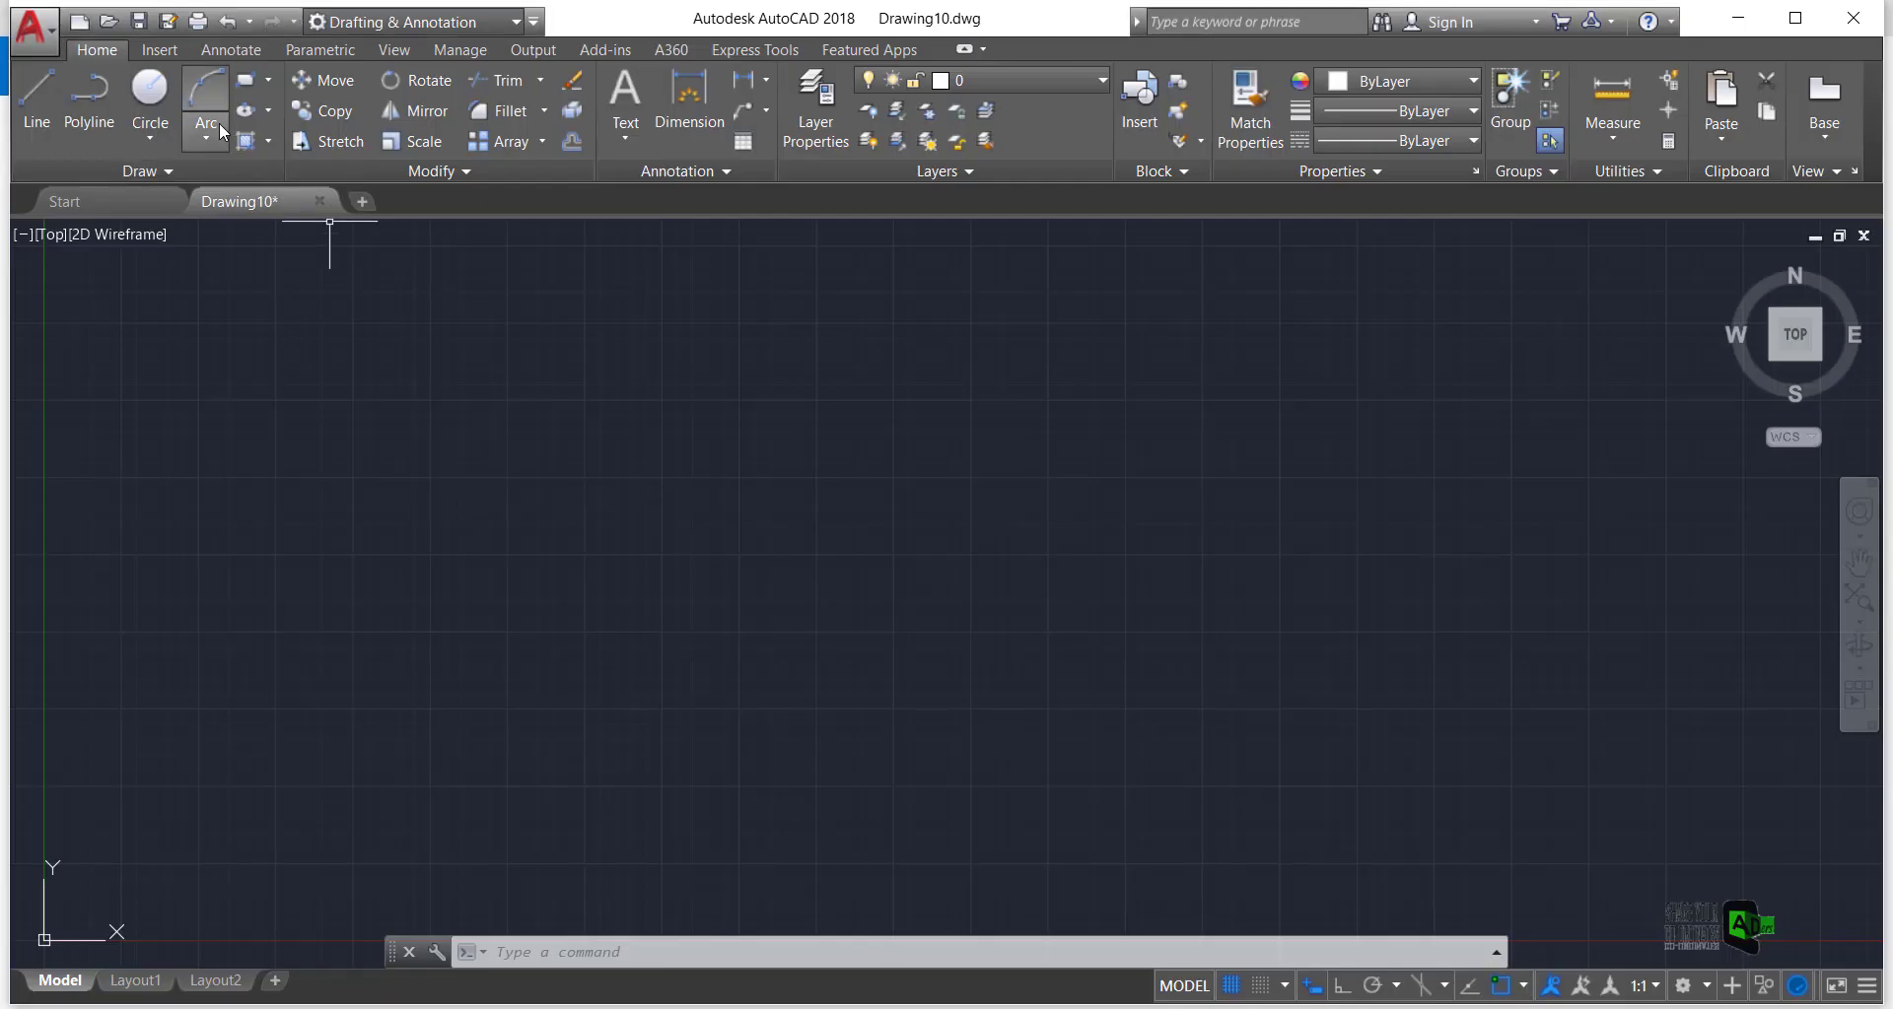
click(150, 94)
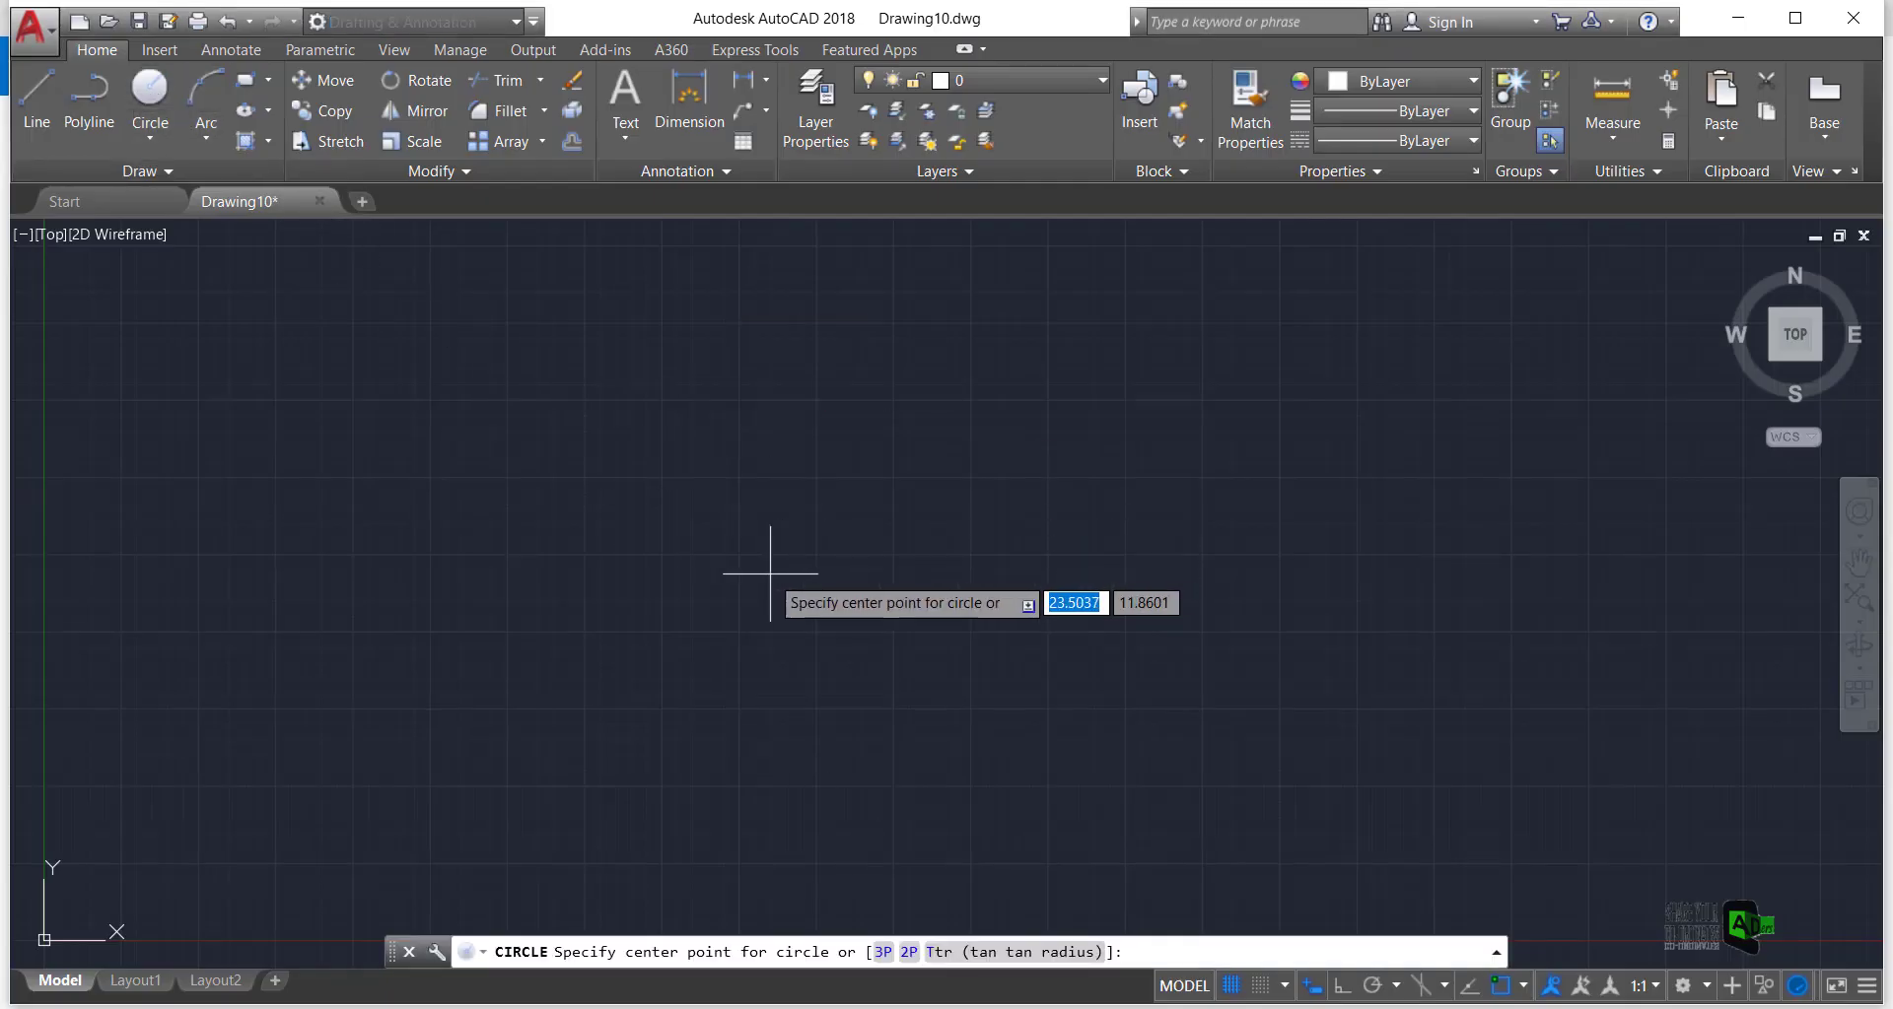
click(755, 621)
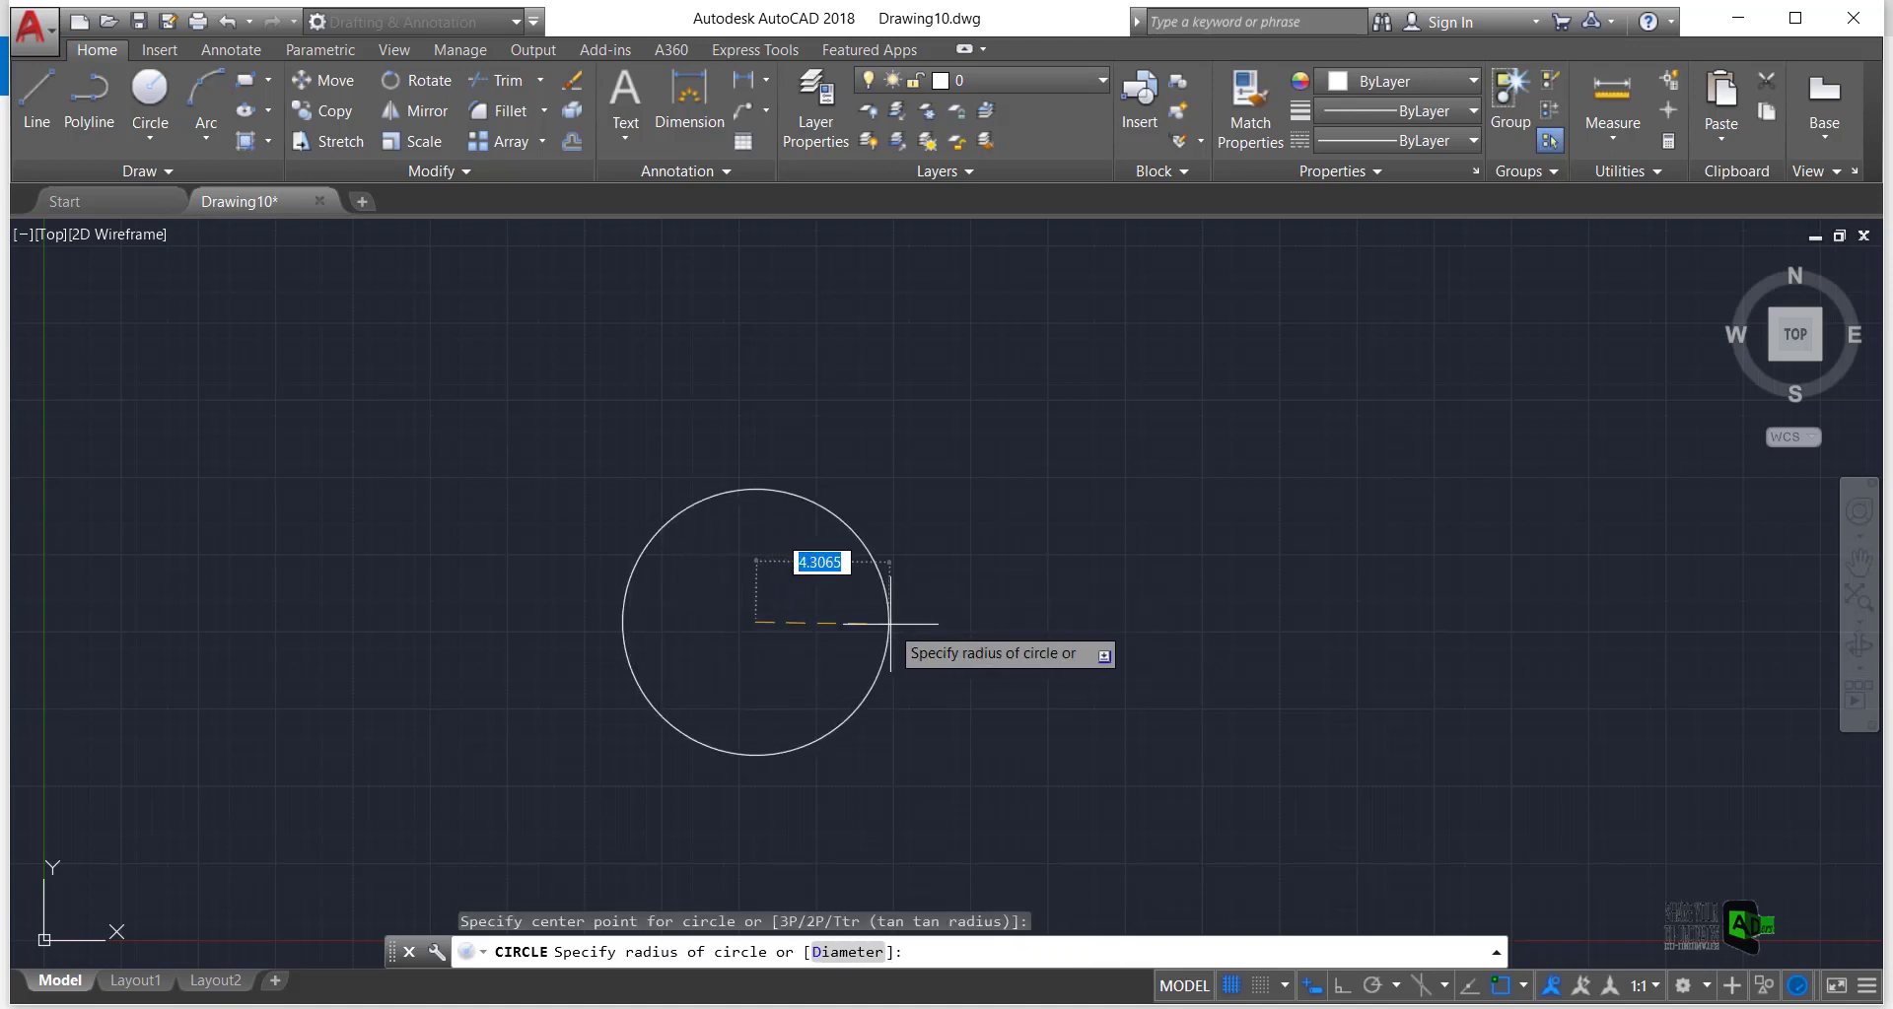
text(29)
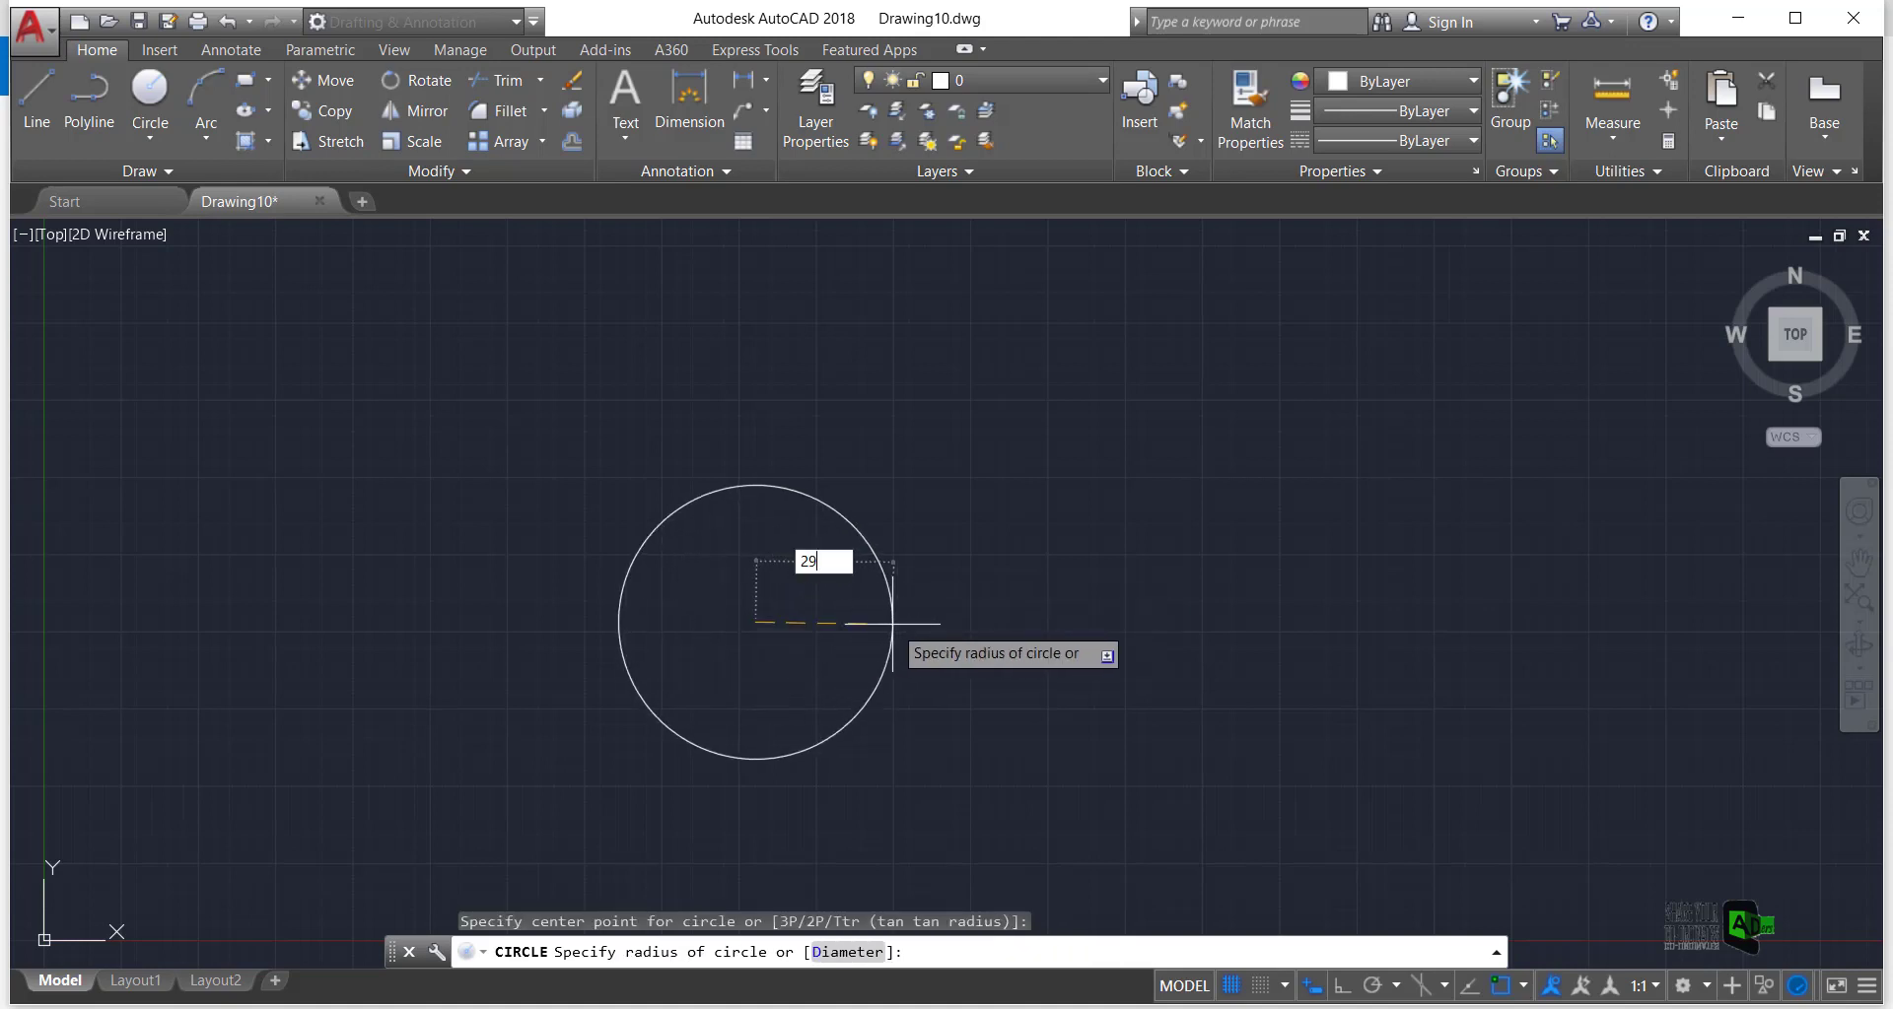
key(Return)
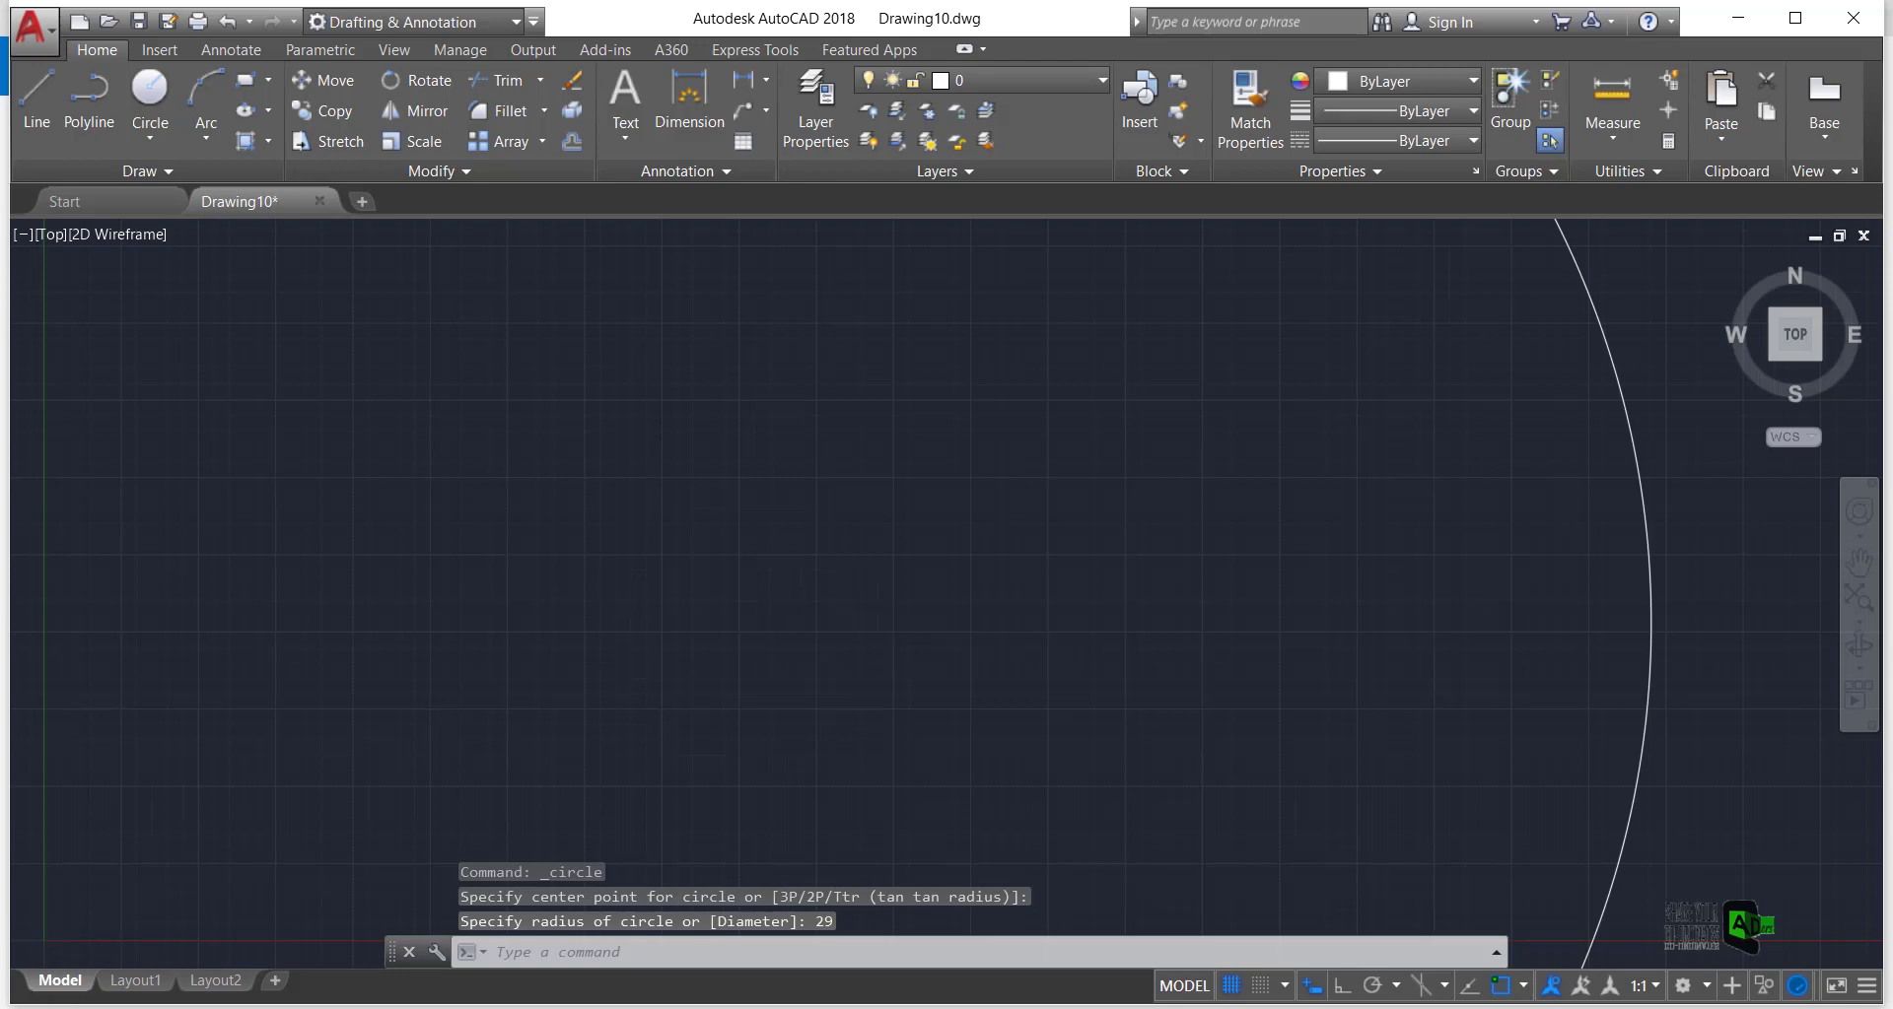
scroll(897, 624, down, 4)
scroll(900, 540, down, 5)
middle_drag(951, 587, 868, 515)
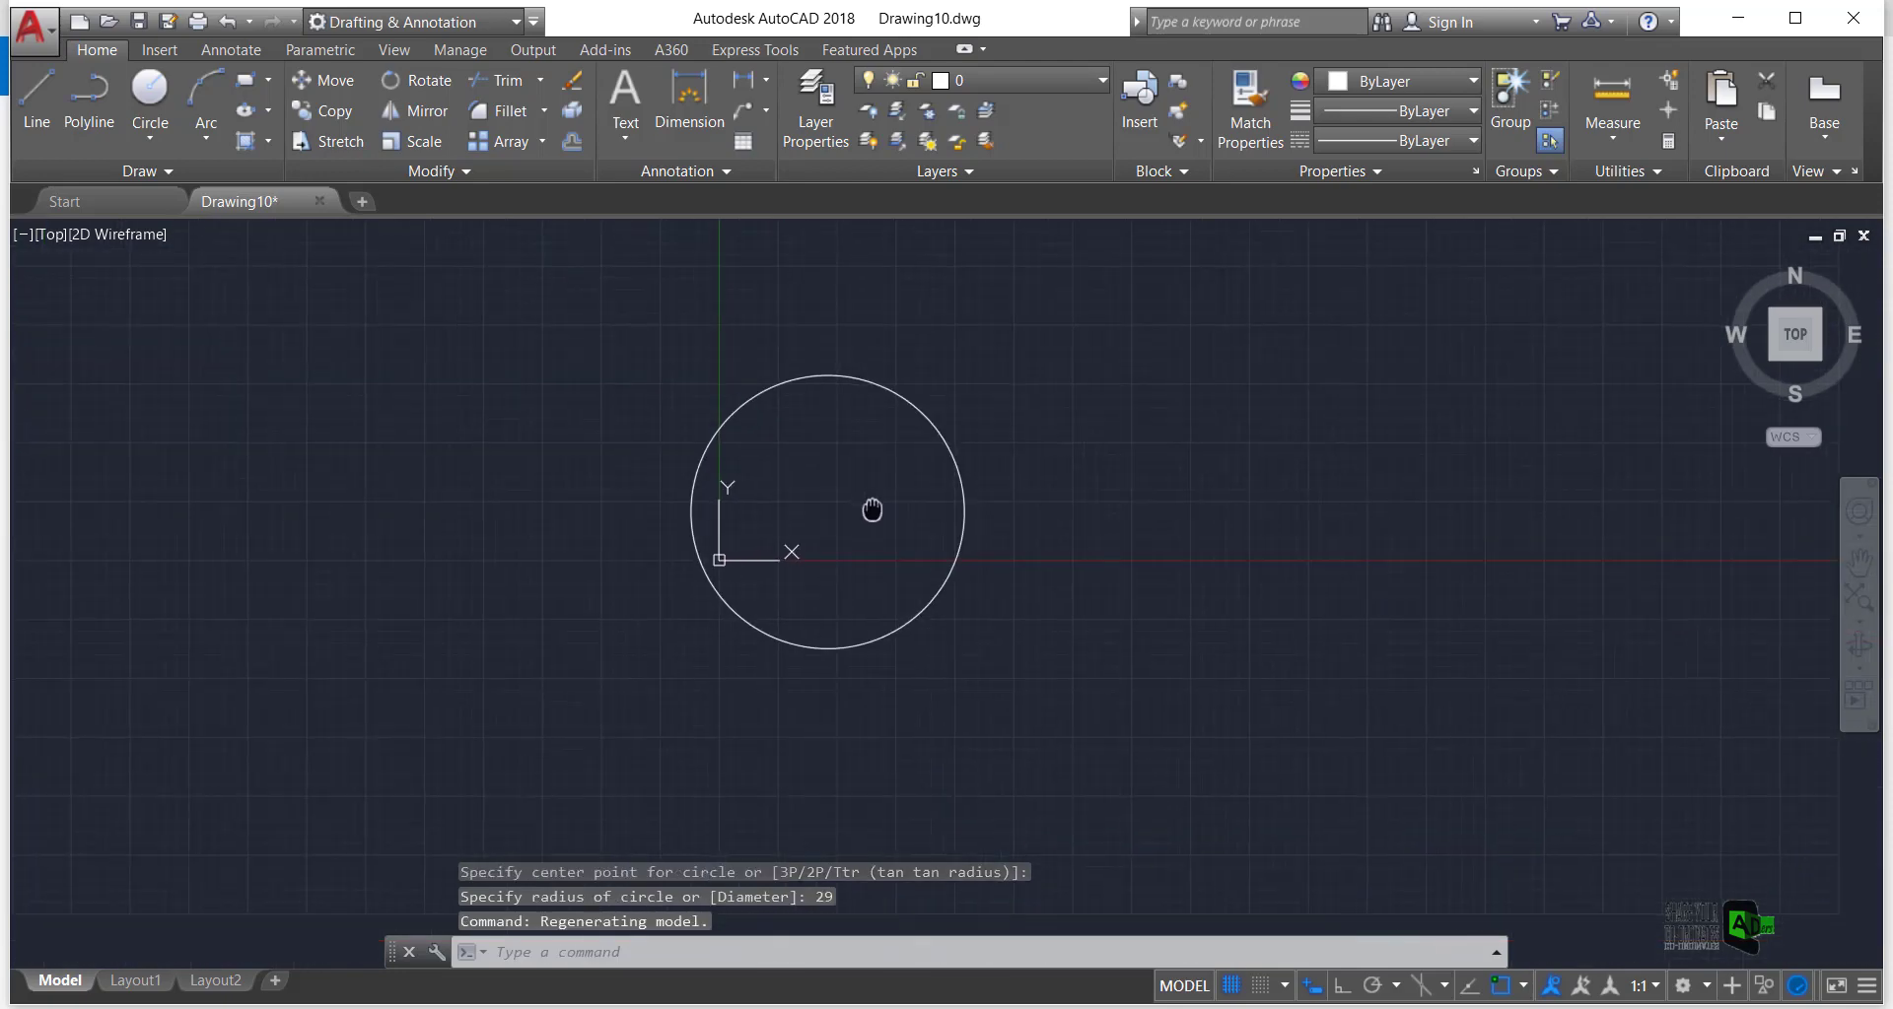
scroll(808, 530, down, 1)
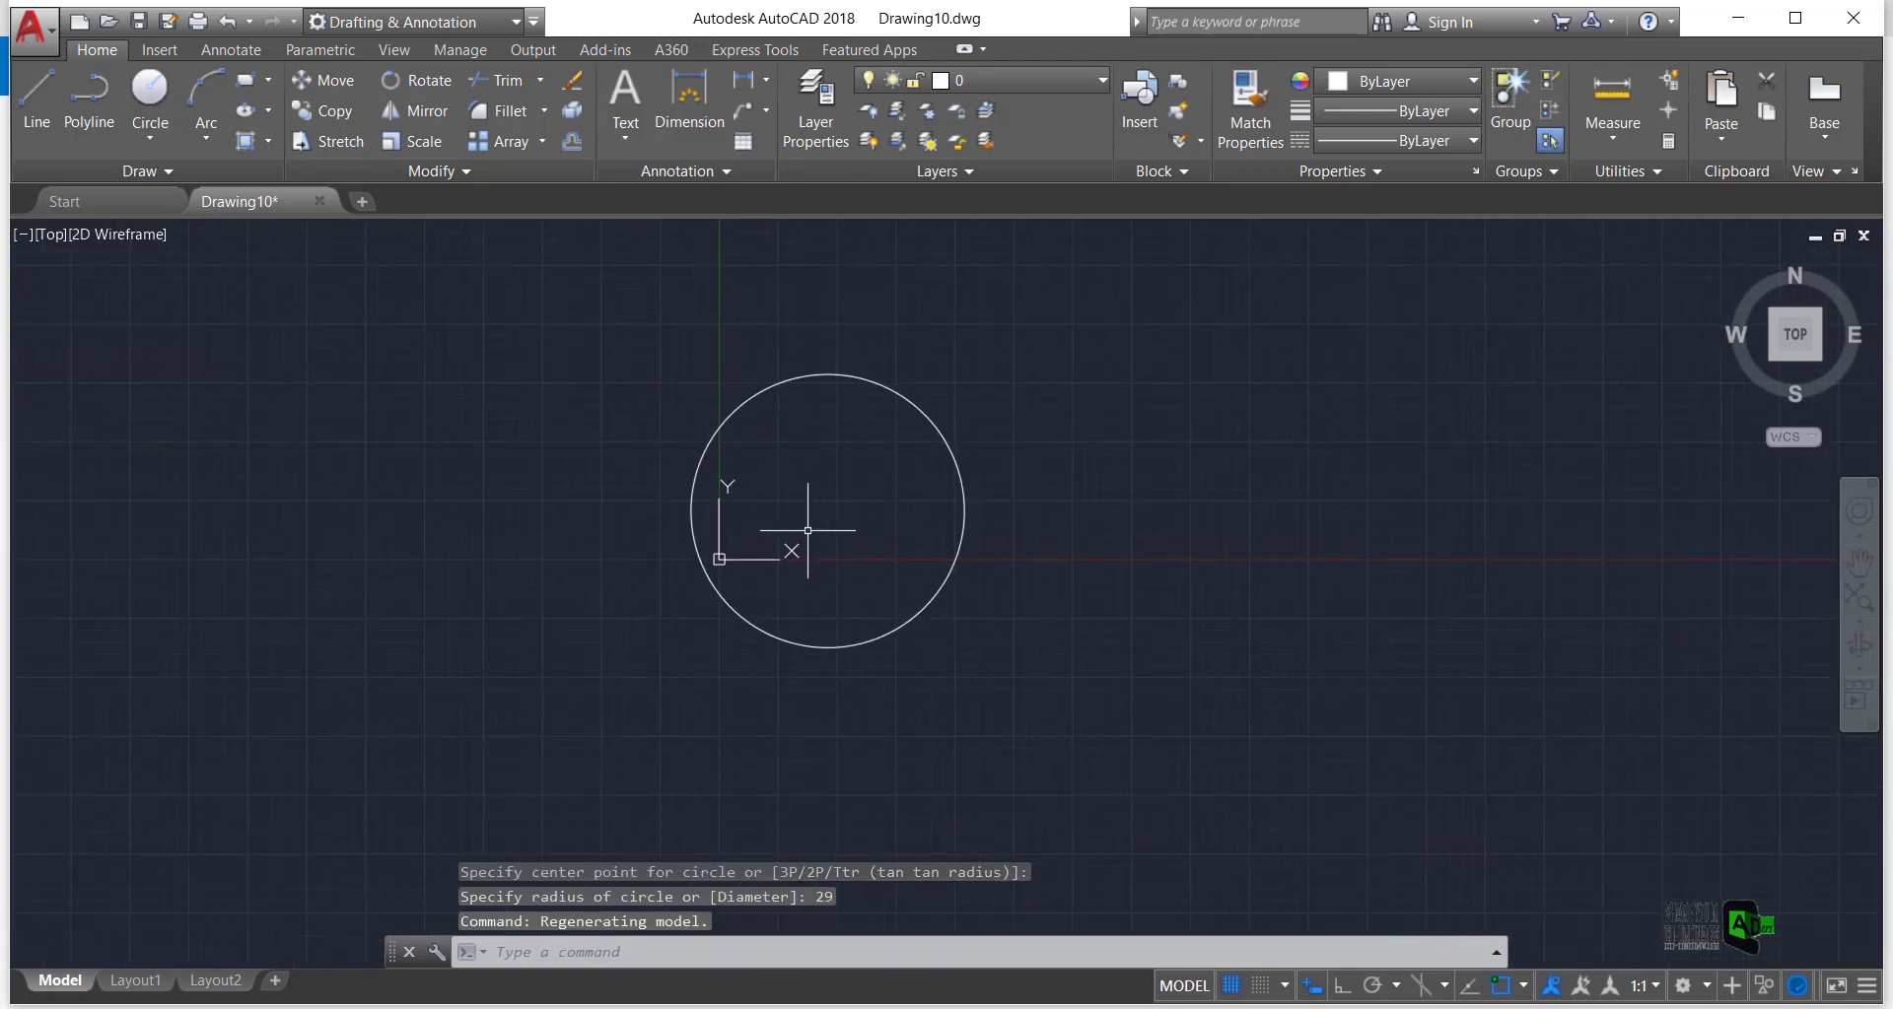
Move the UCS origin out of the circle to an empty area well to its left
click(720, 558)
click(720, 558)
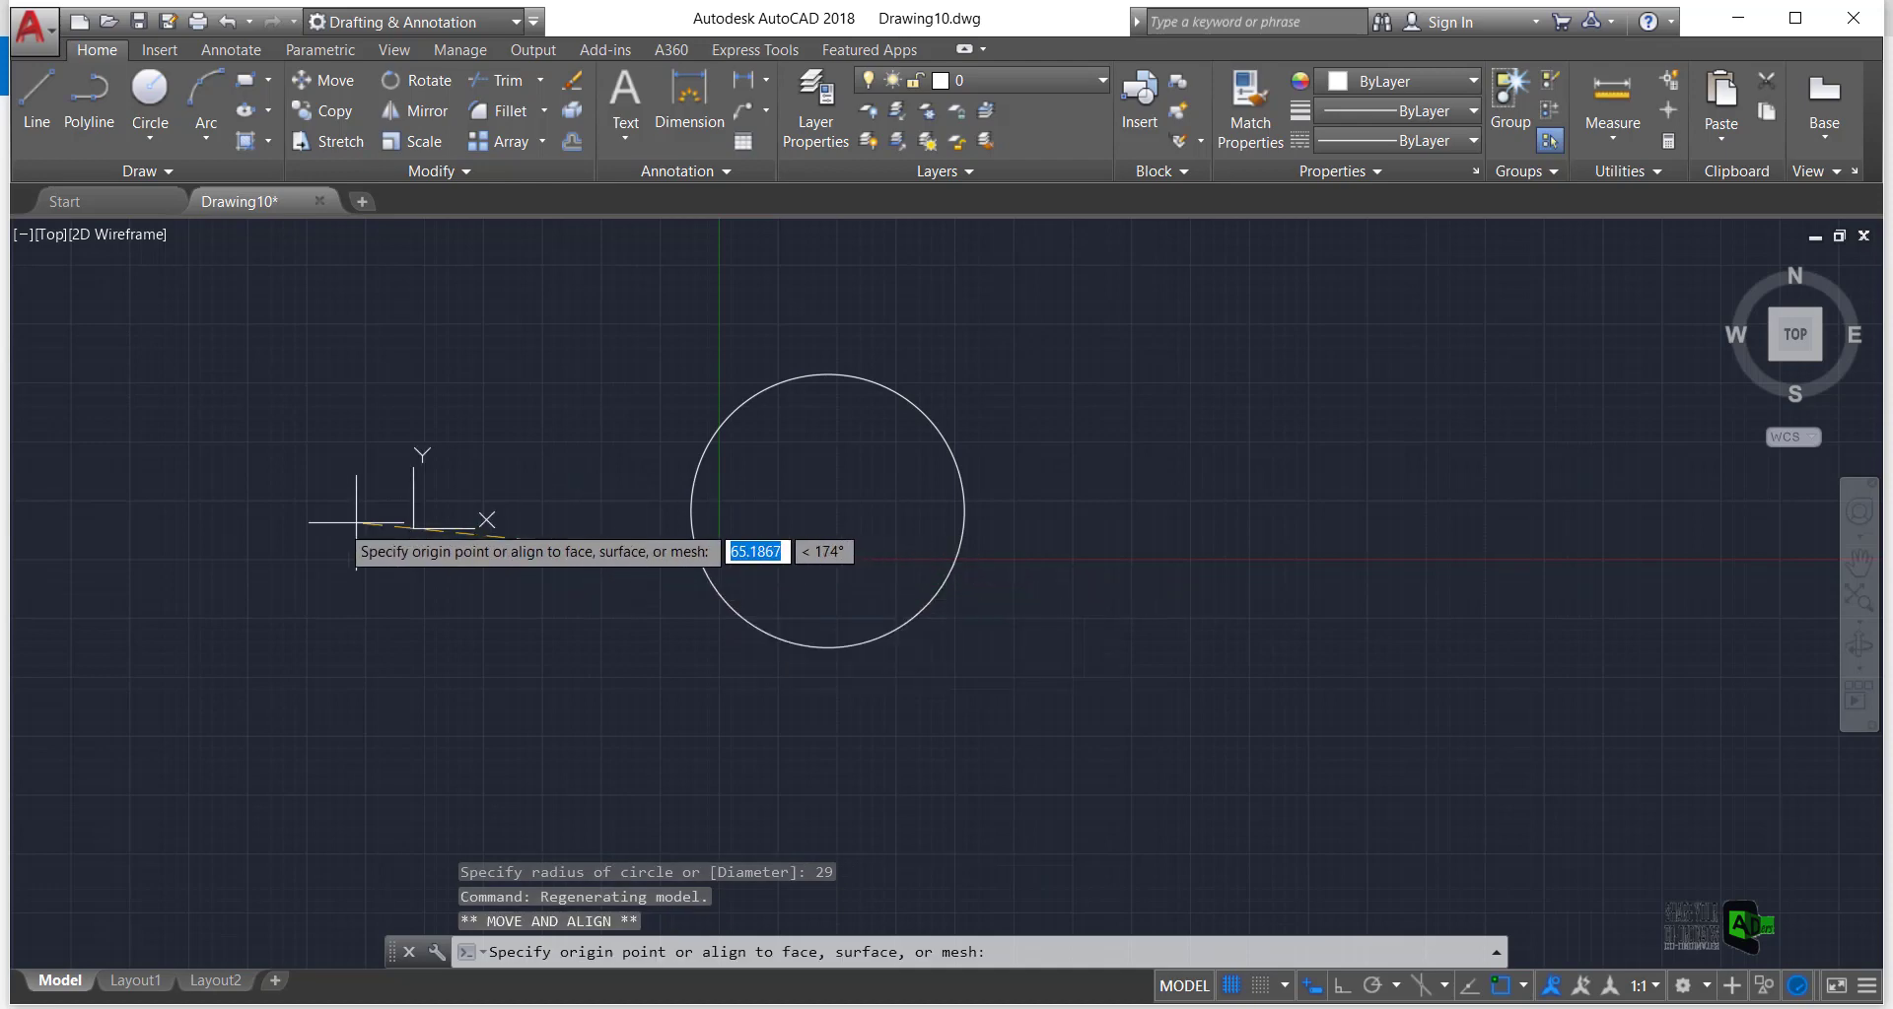
click(70, 573)
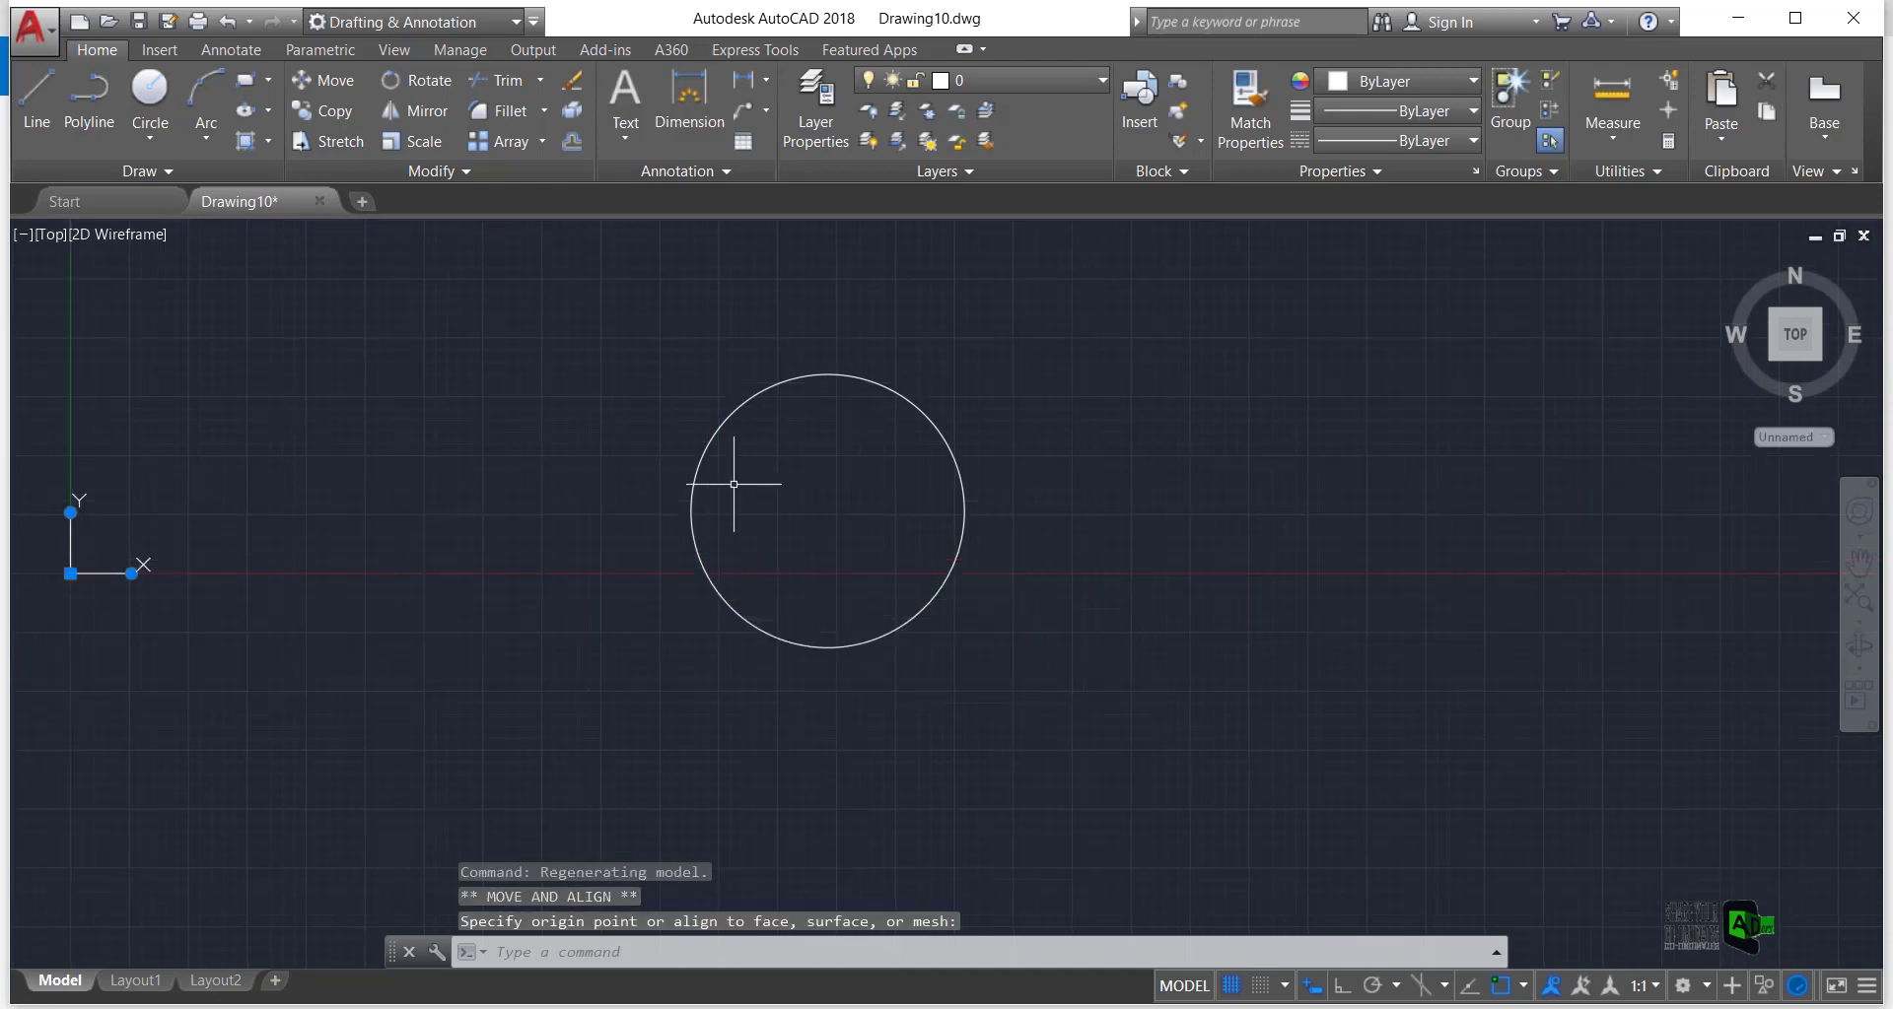
scroll(879, 473, up, 2)
scroll(874, 474, down, 2)
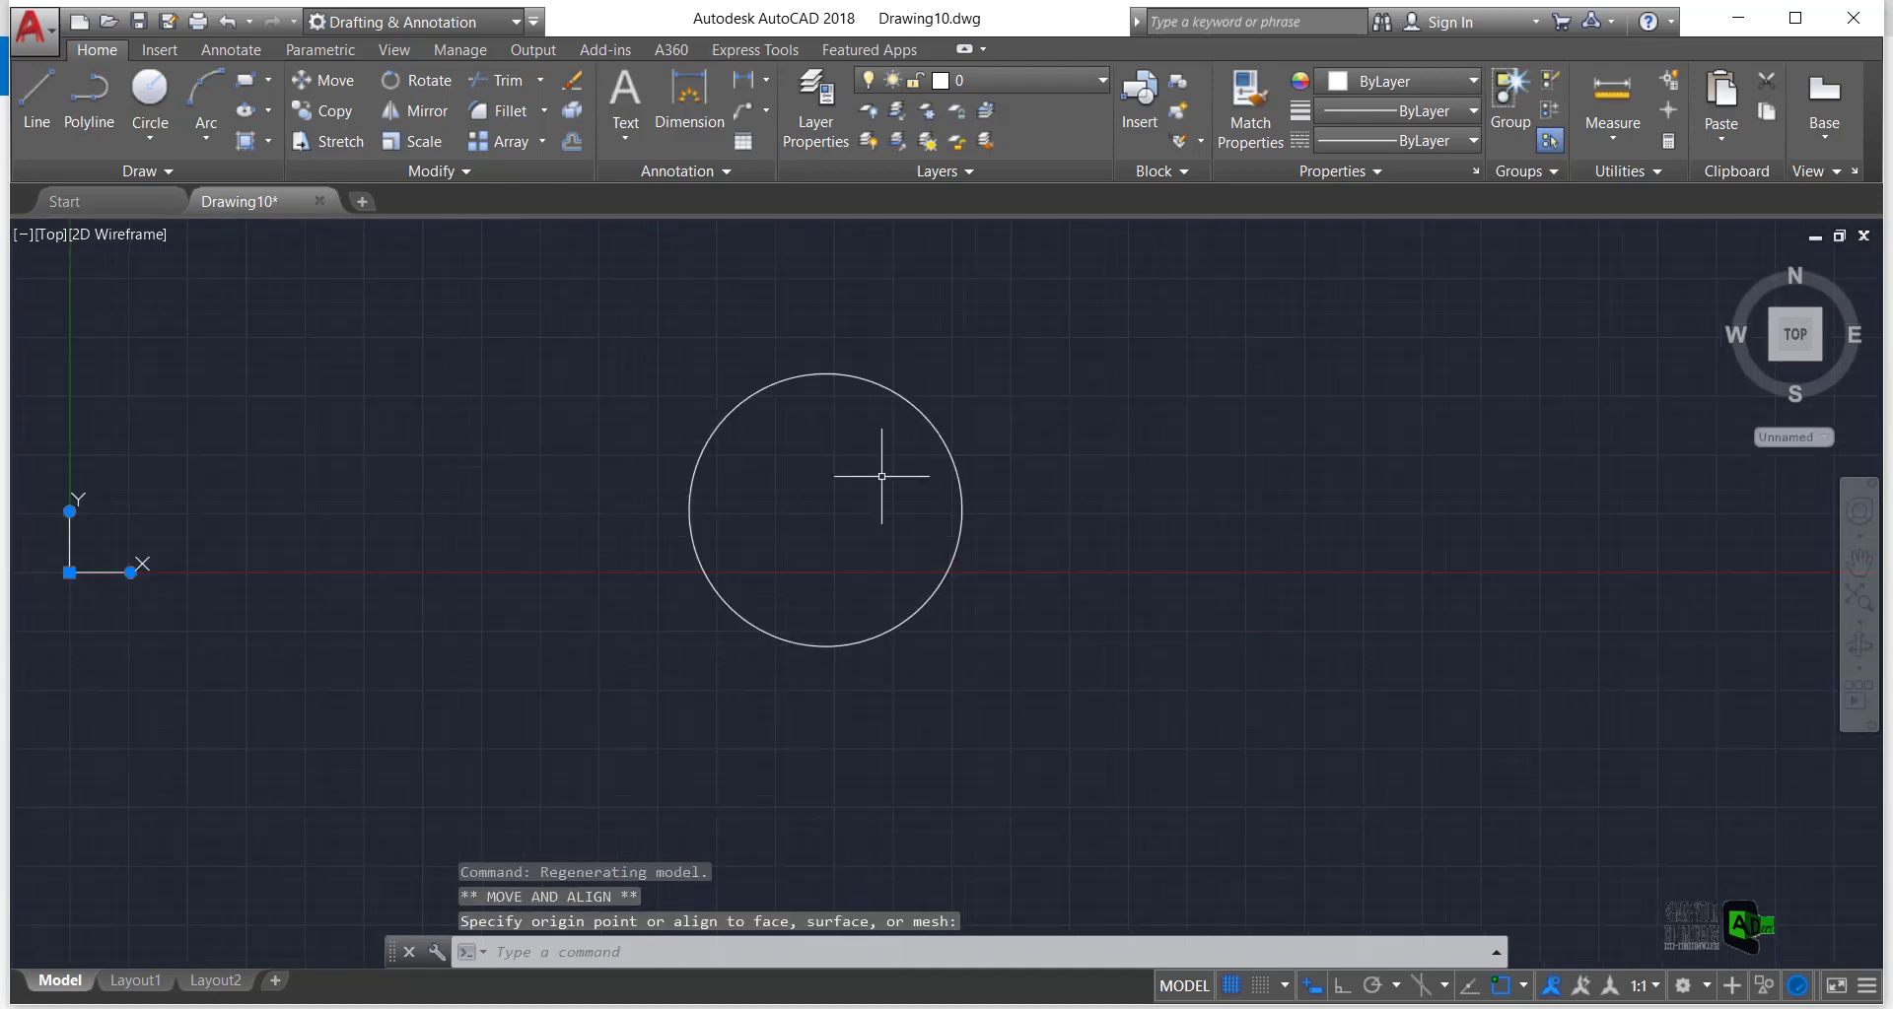
Draw a circle of radius 18 mm concentric with the 29 mm radius circle
click(148, 95)
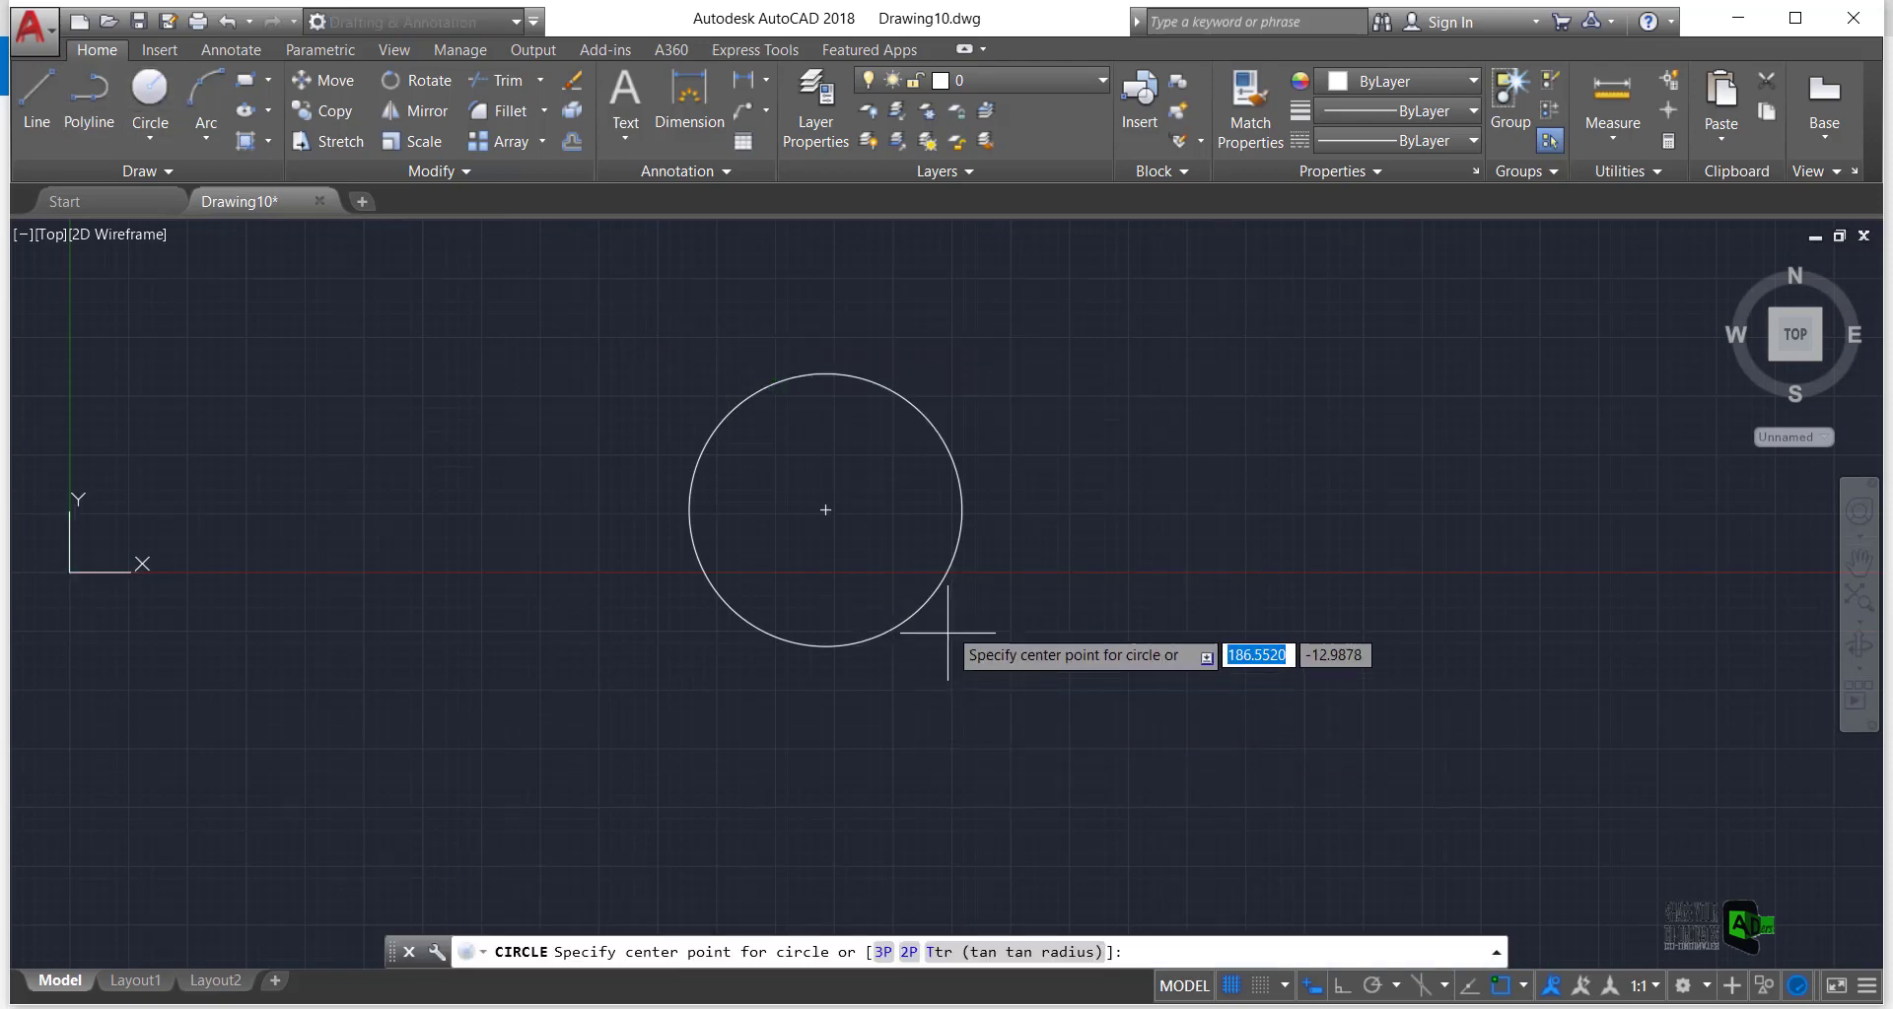
click(825, 510)
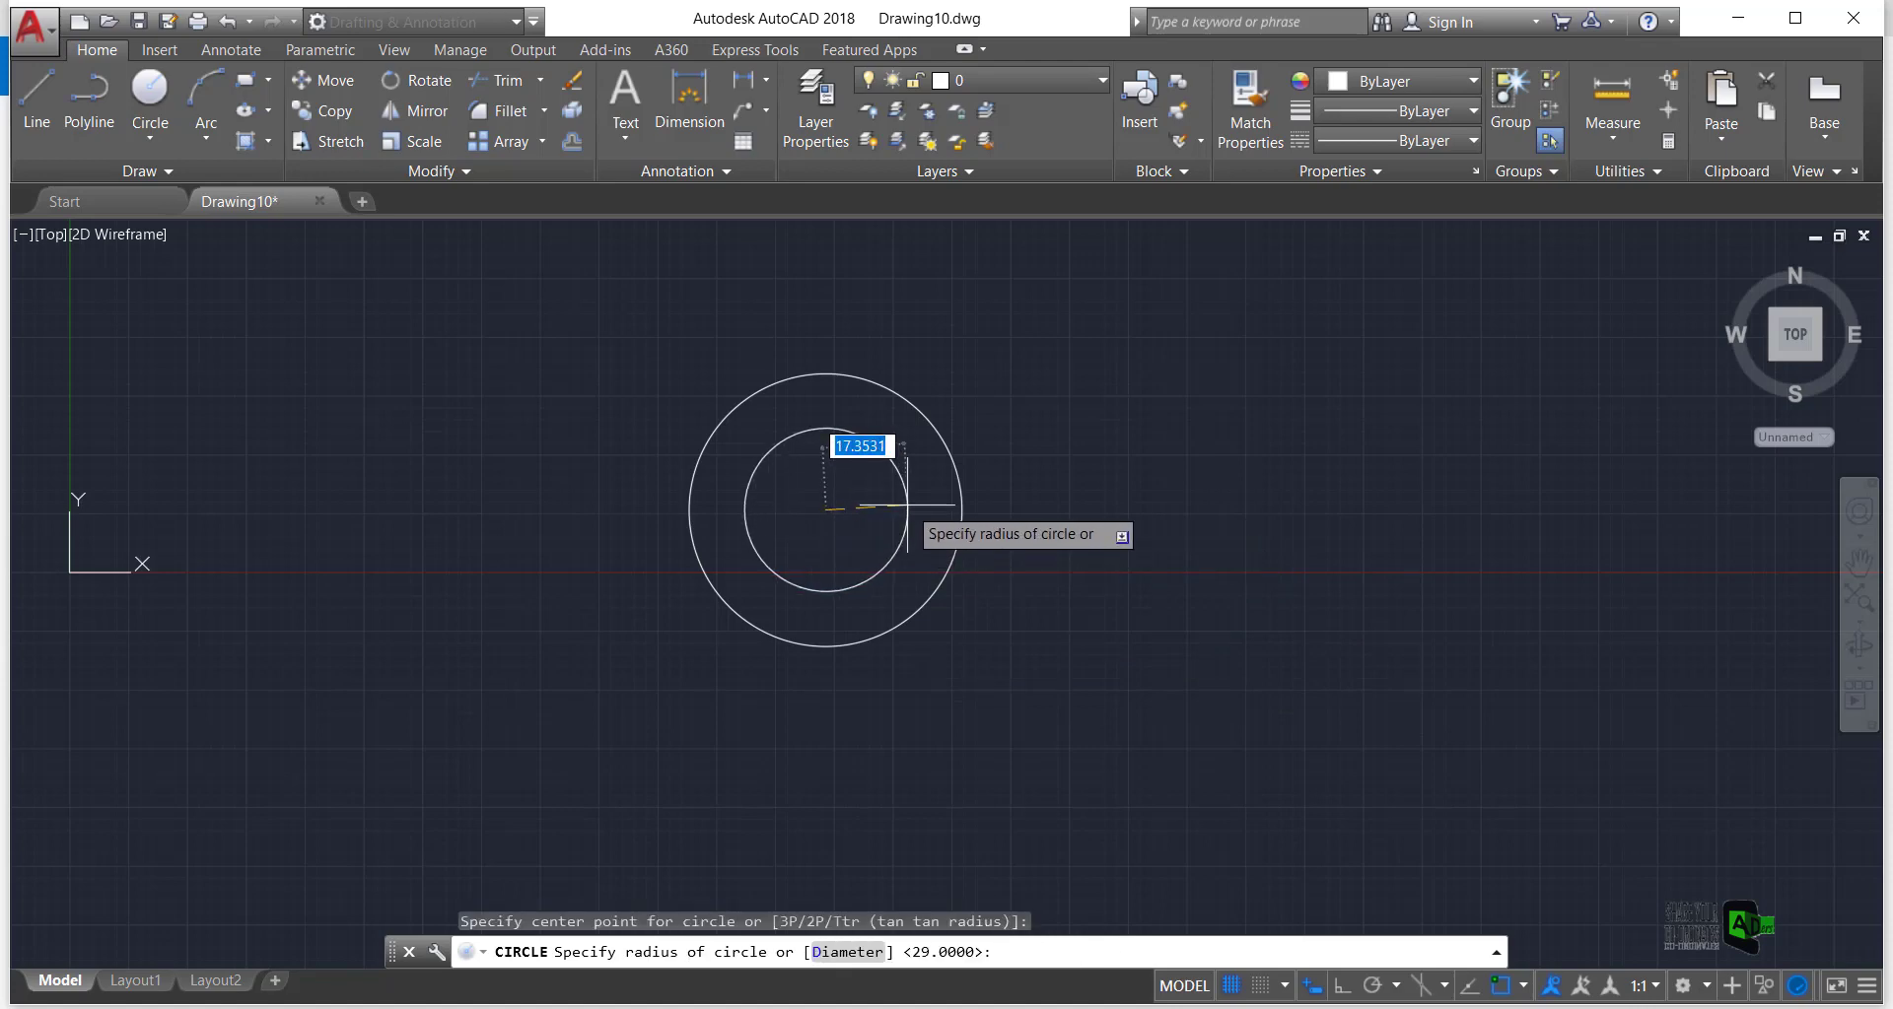
text(18)
key(Return)
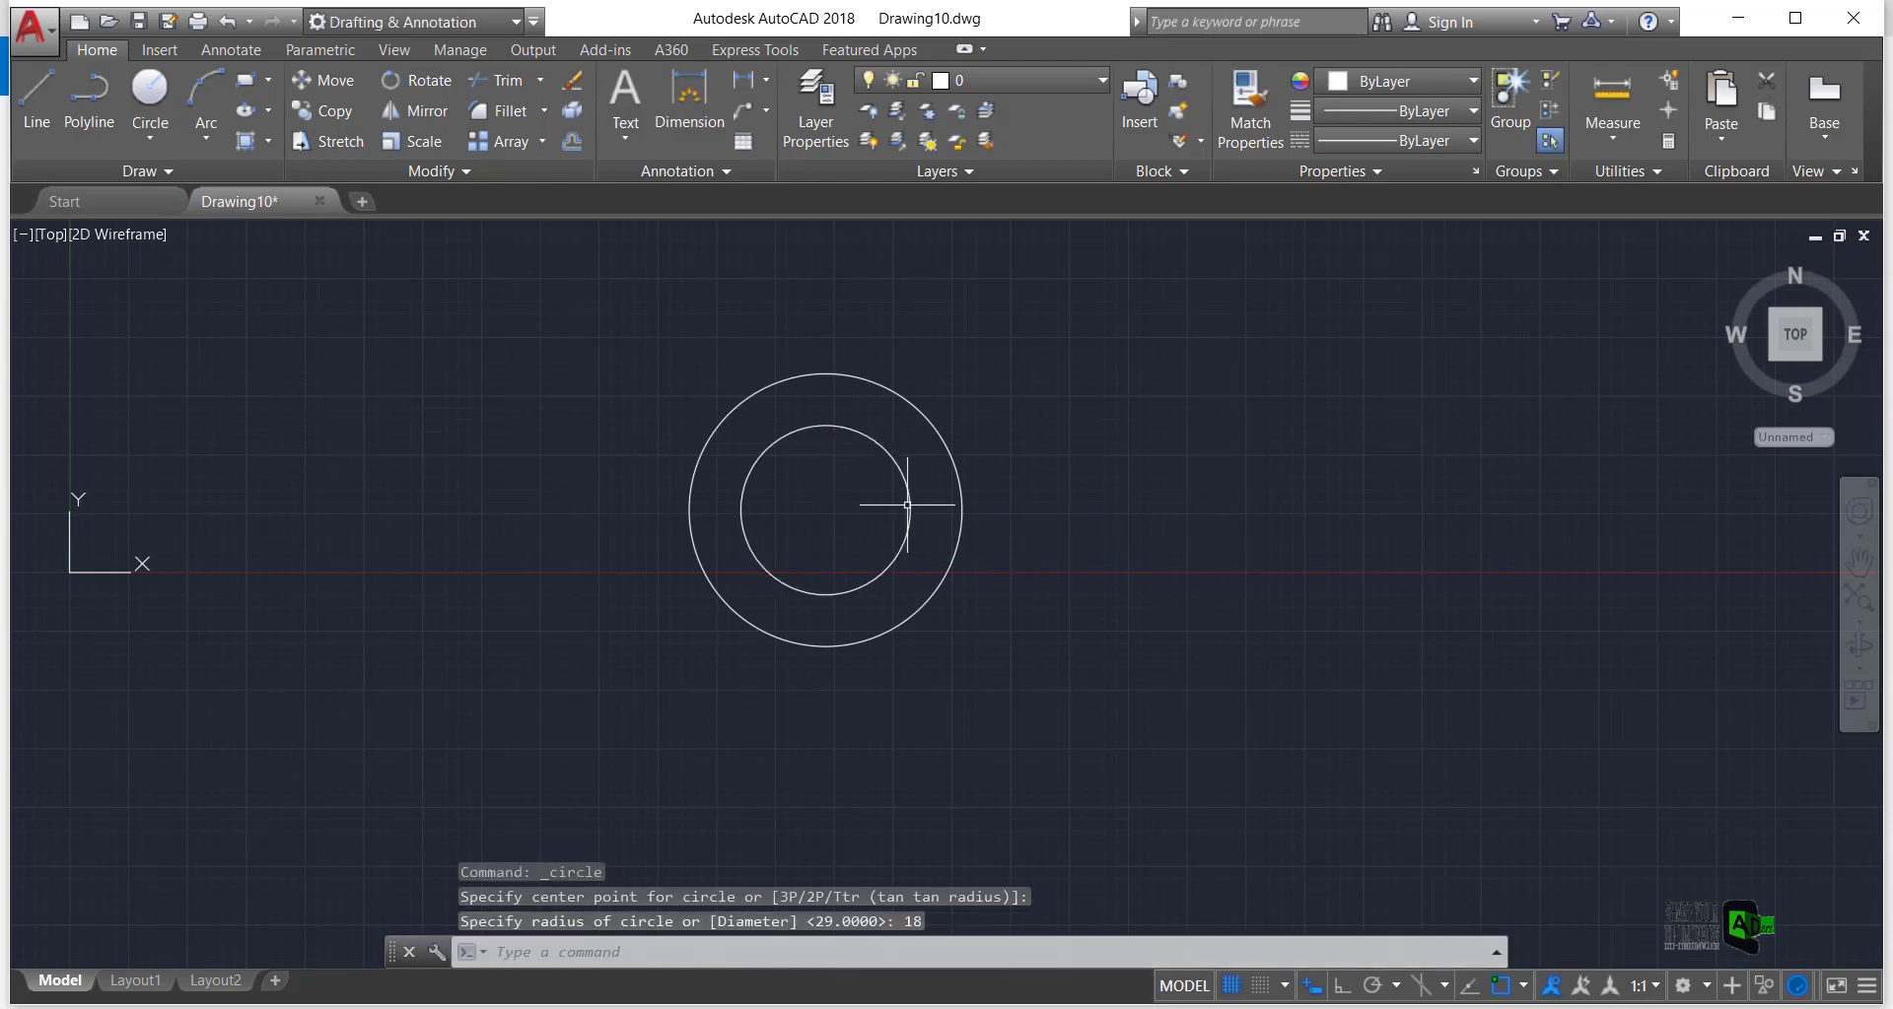
scroll(907, 505, up, 2)
scroll(900, 498, down, 2)
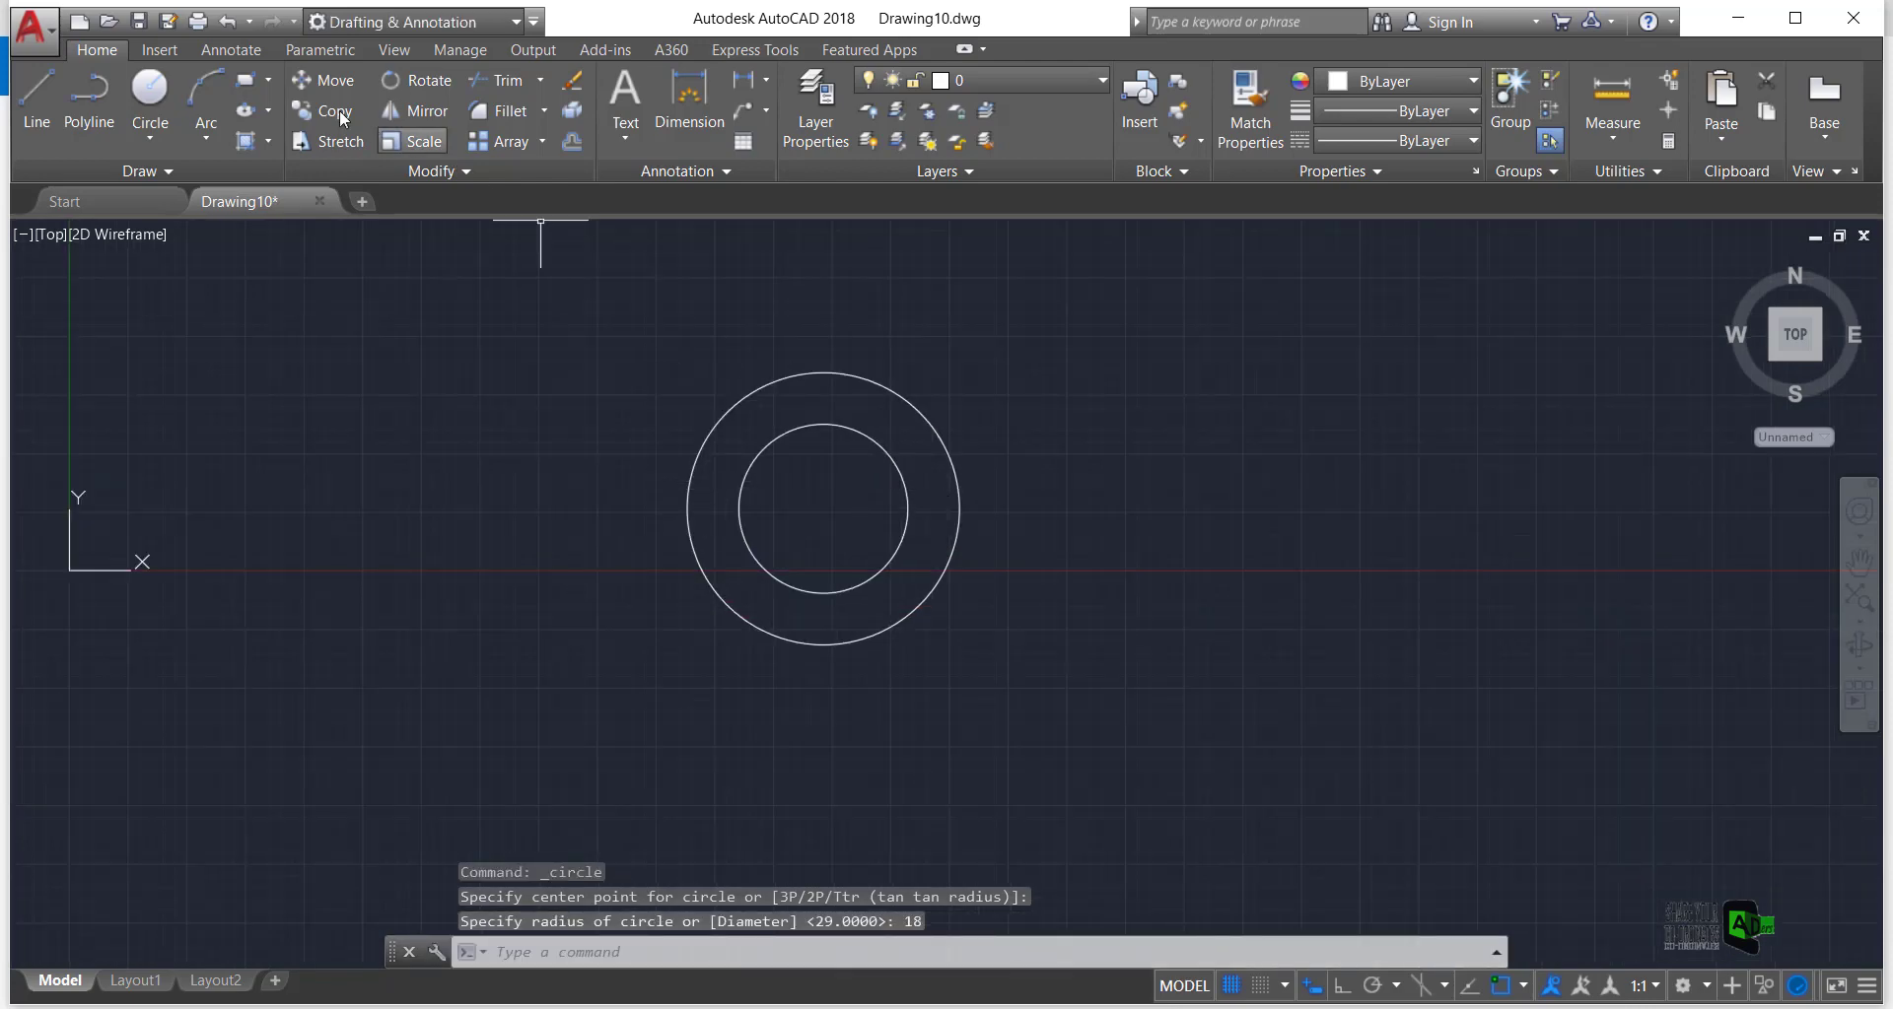
Draw a hole circle of radius 4 mm centred on the bottom quadrant of the 18 mm radius circle
click(148, 94)
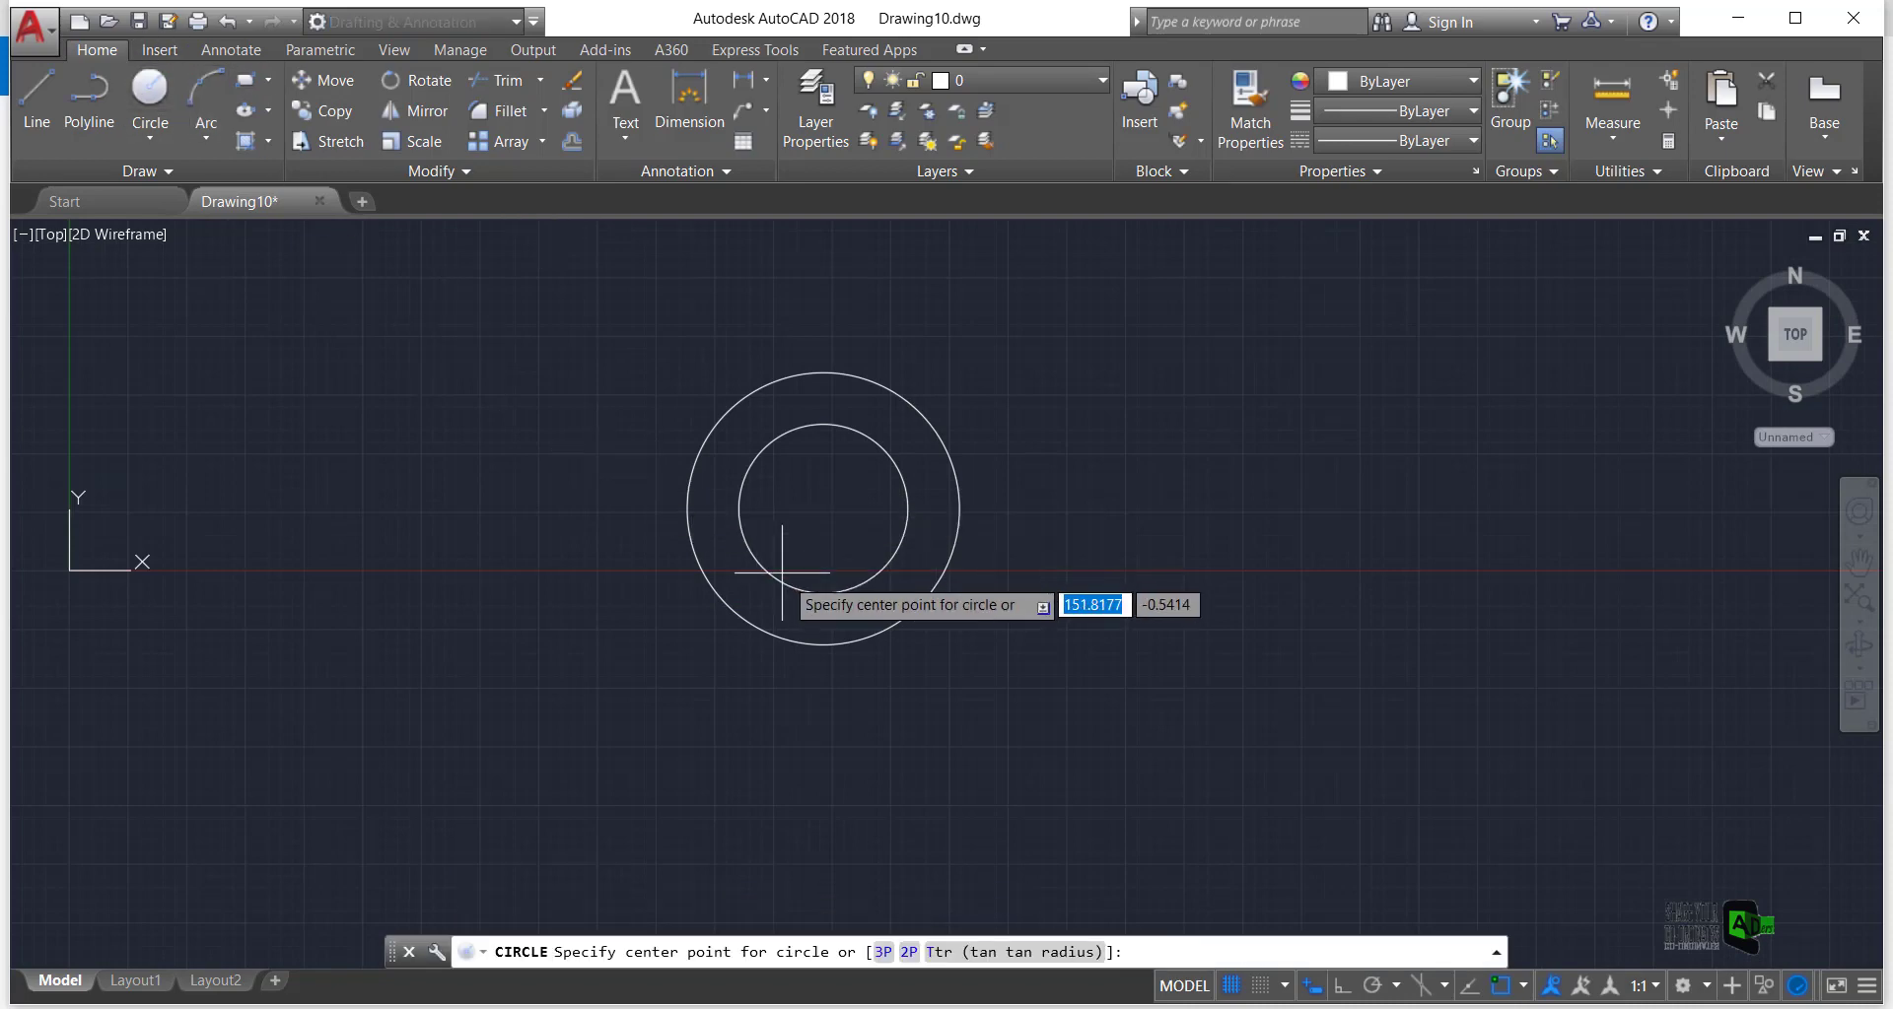
click(822, 593)
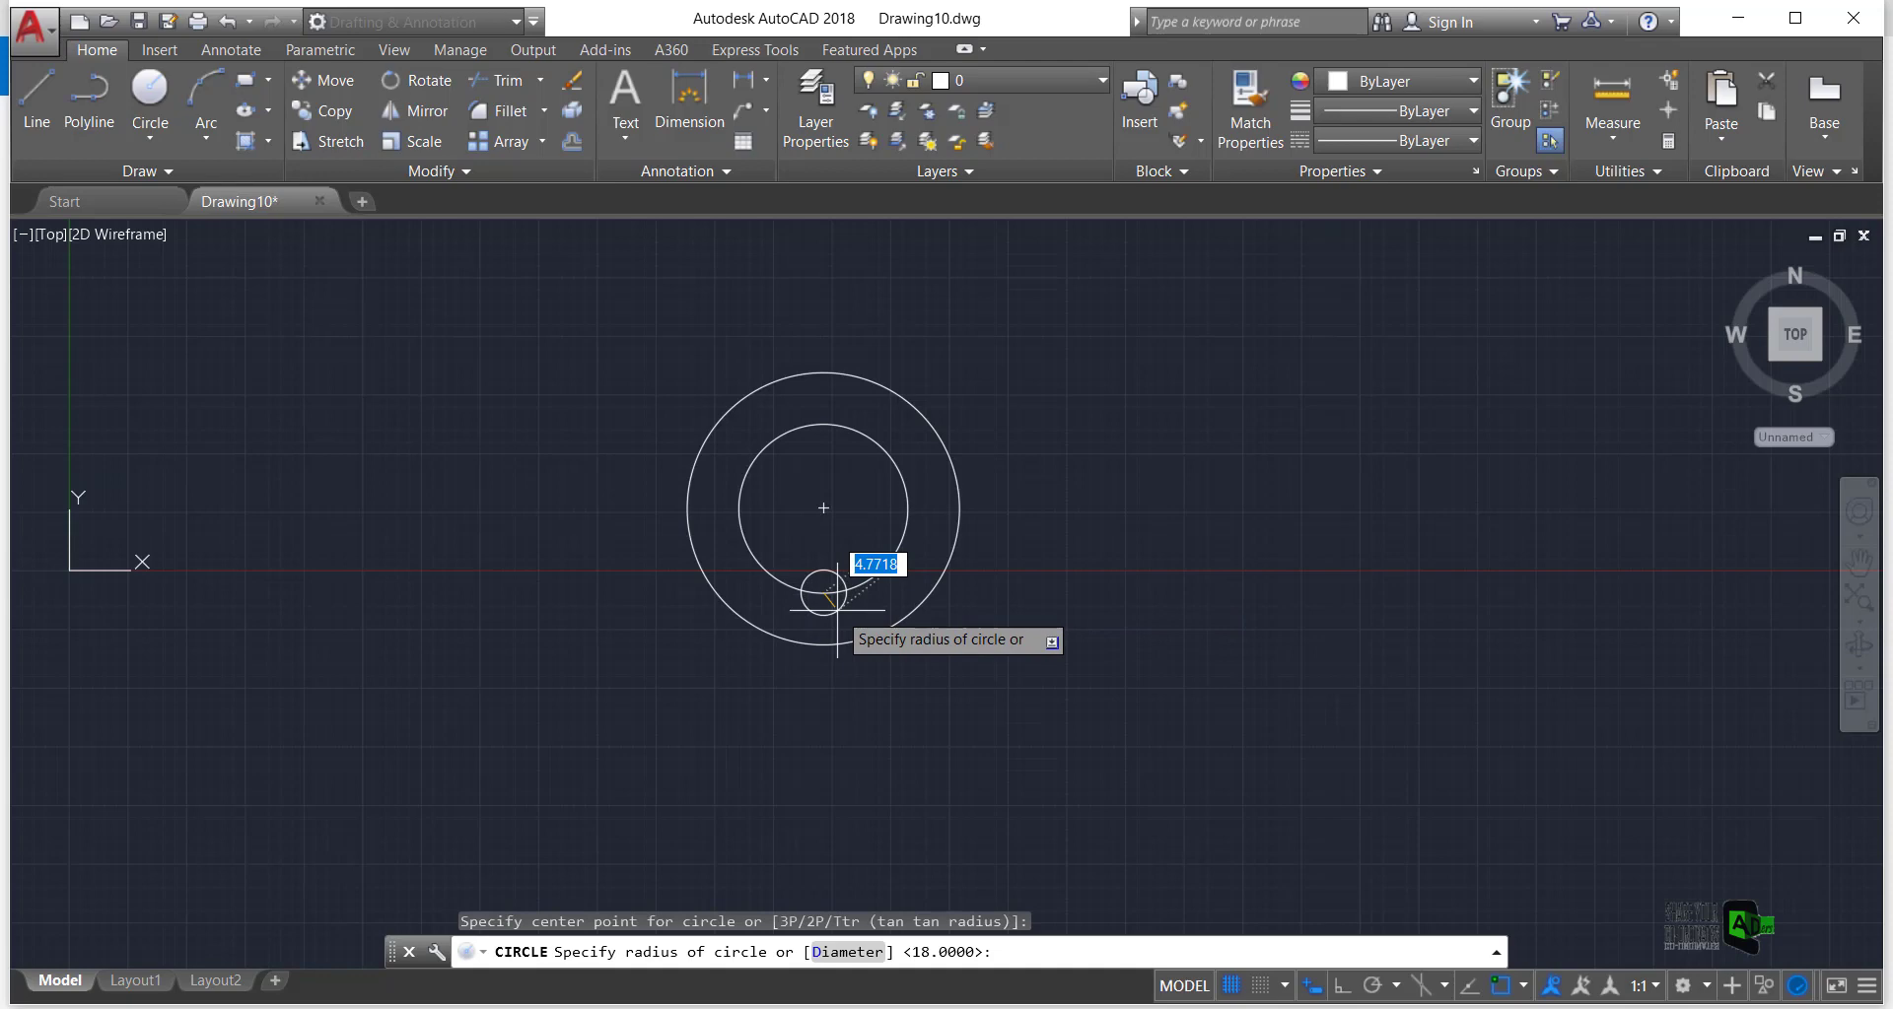
text(4)
key(Return)
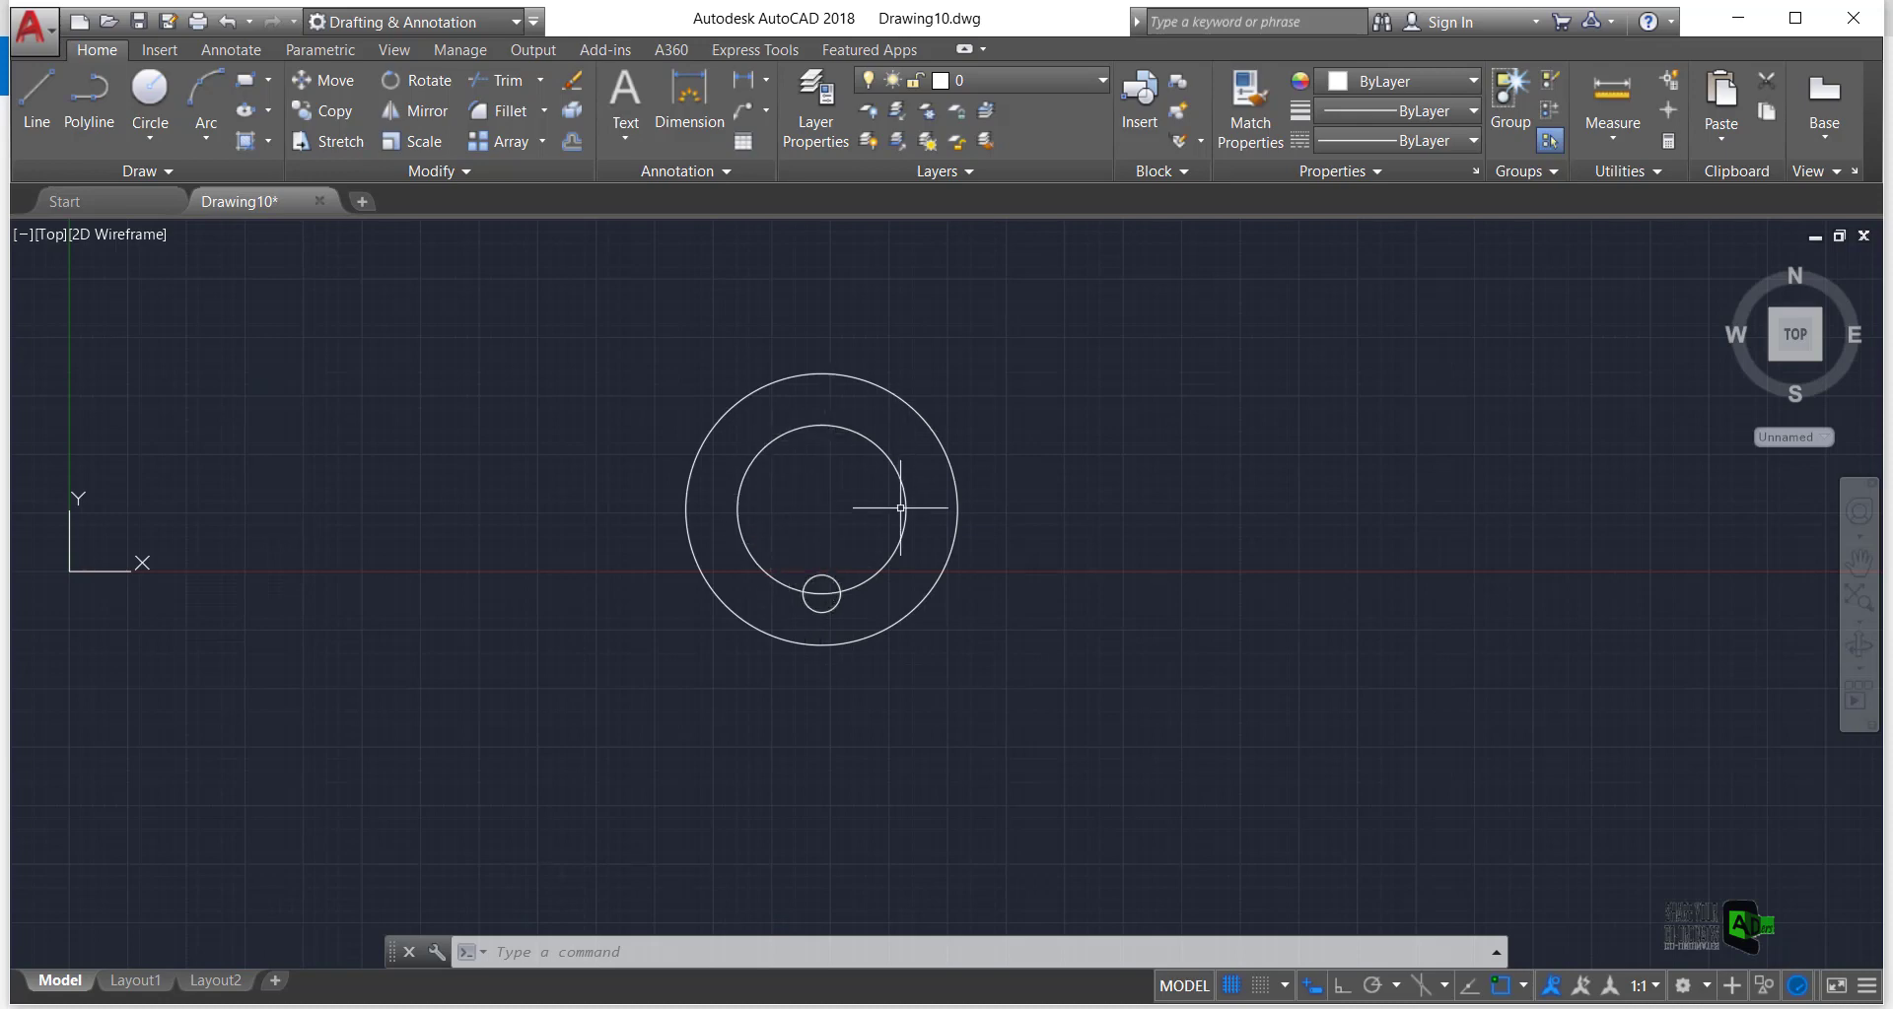
Create a polar array of the small hole circle around the common centre with 6 items over 360 degrees
click(542, 142)
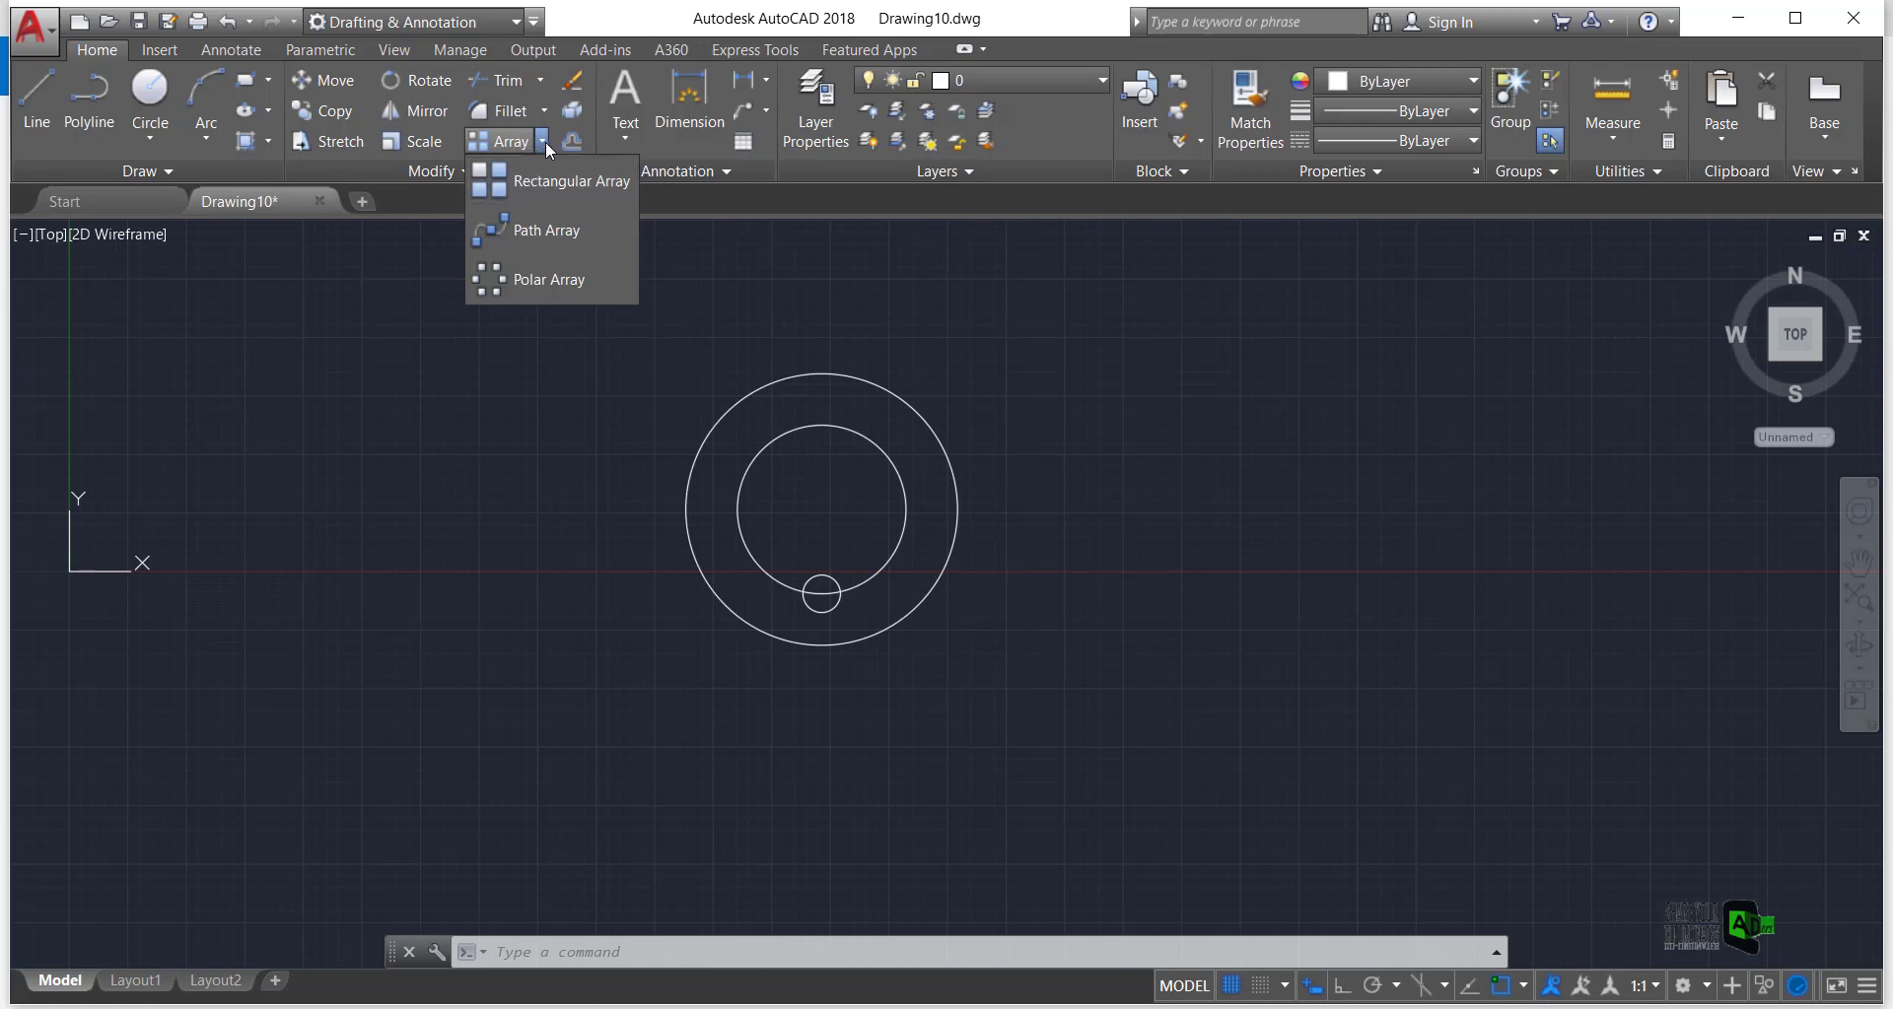
click(545, 263)
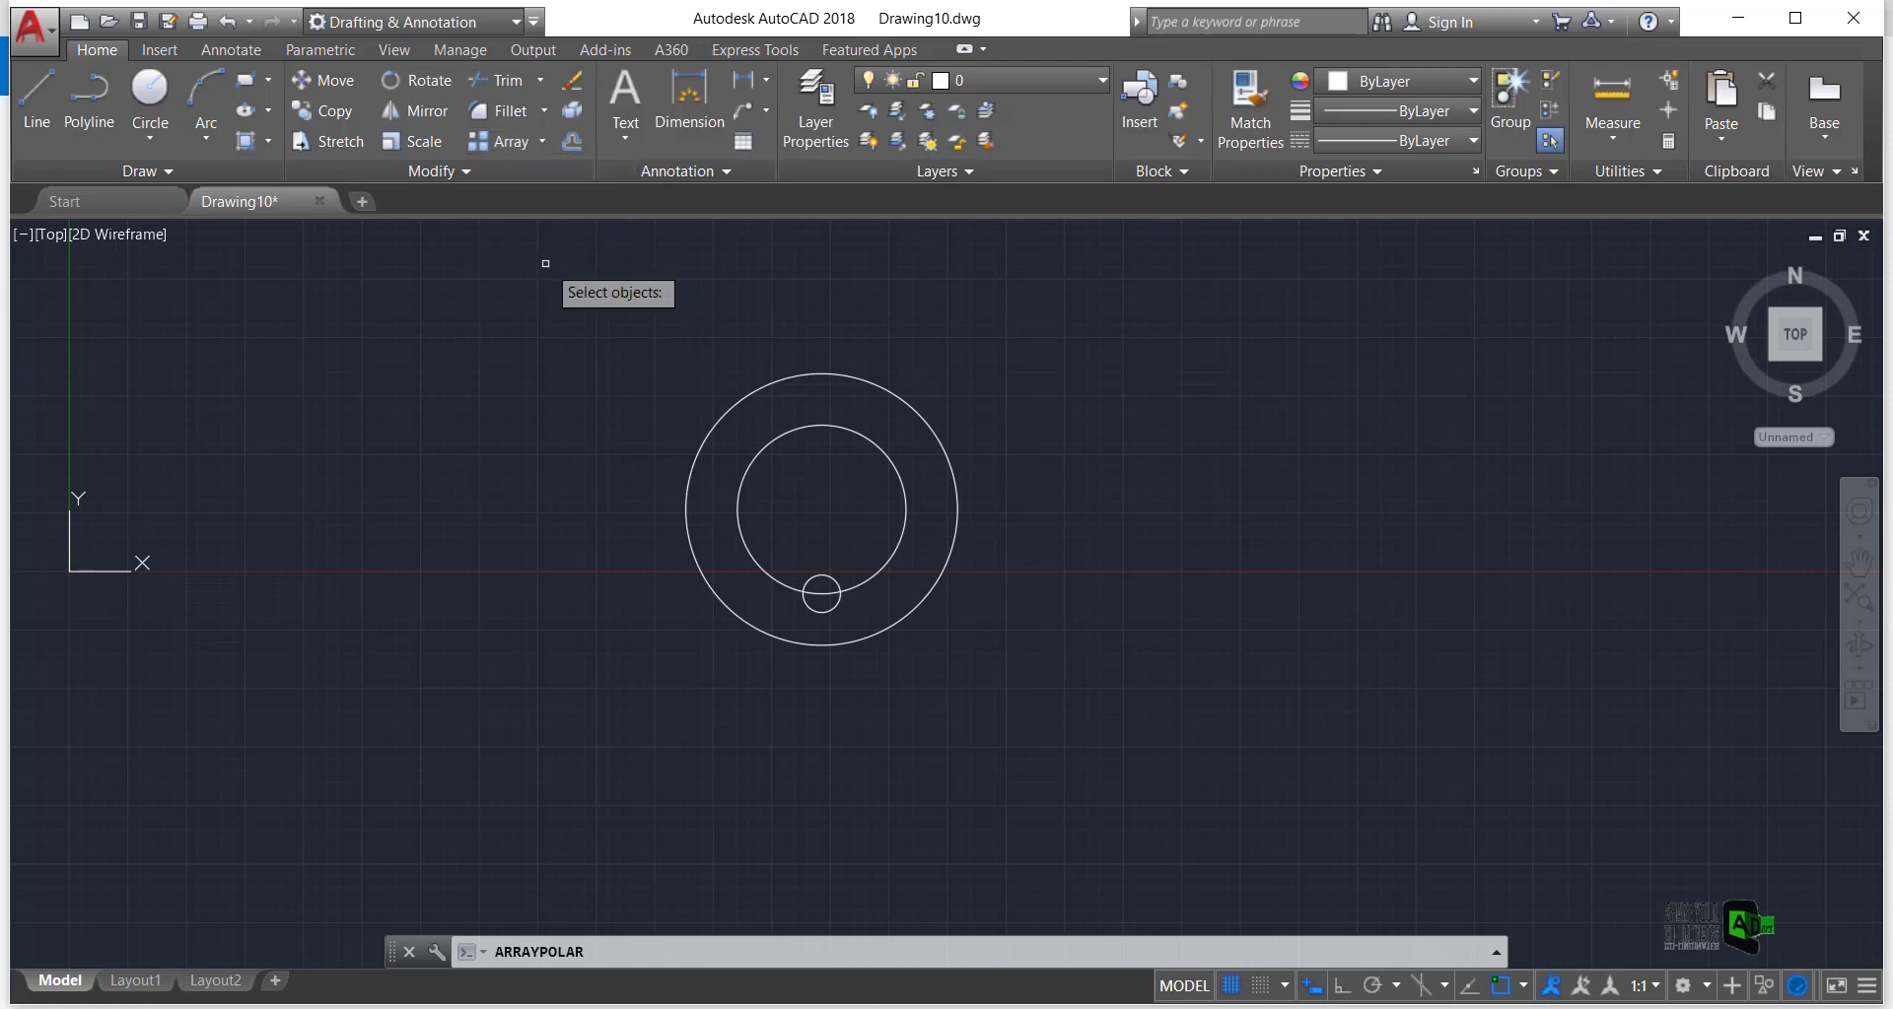
click(837, 608)
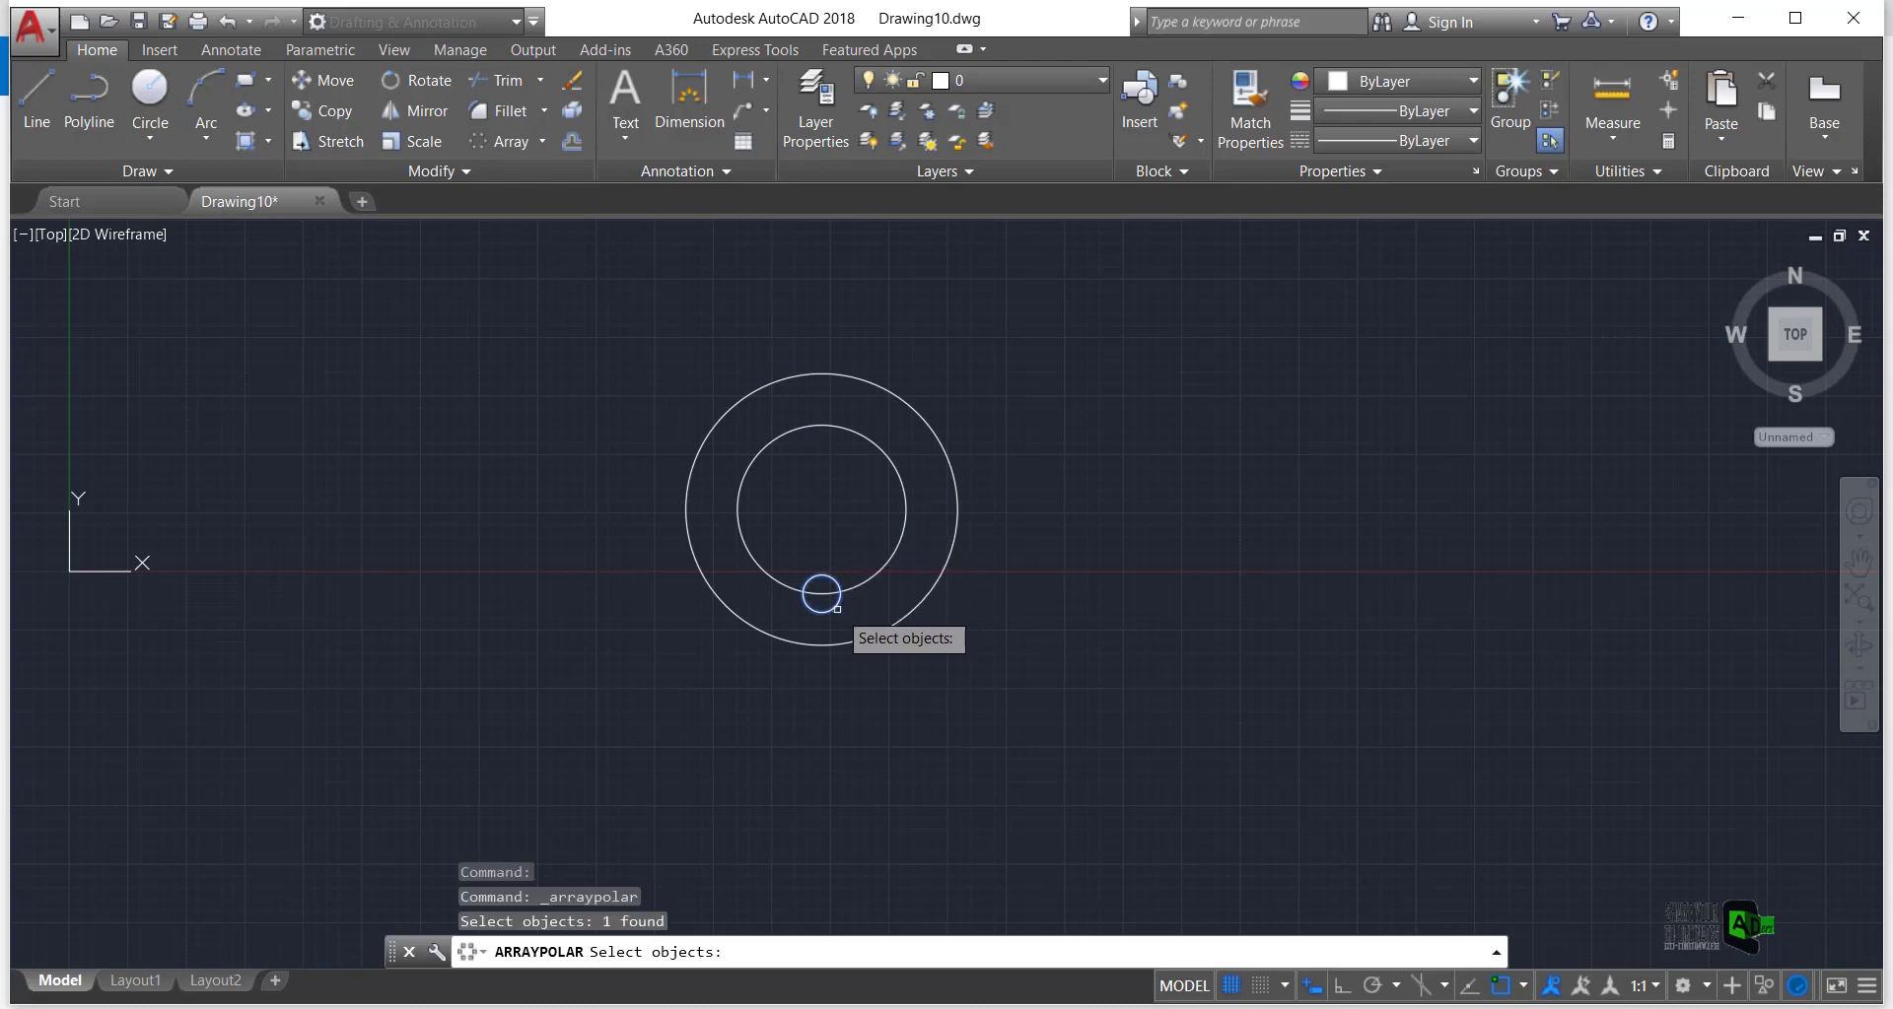
key(Return)
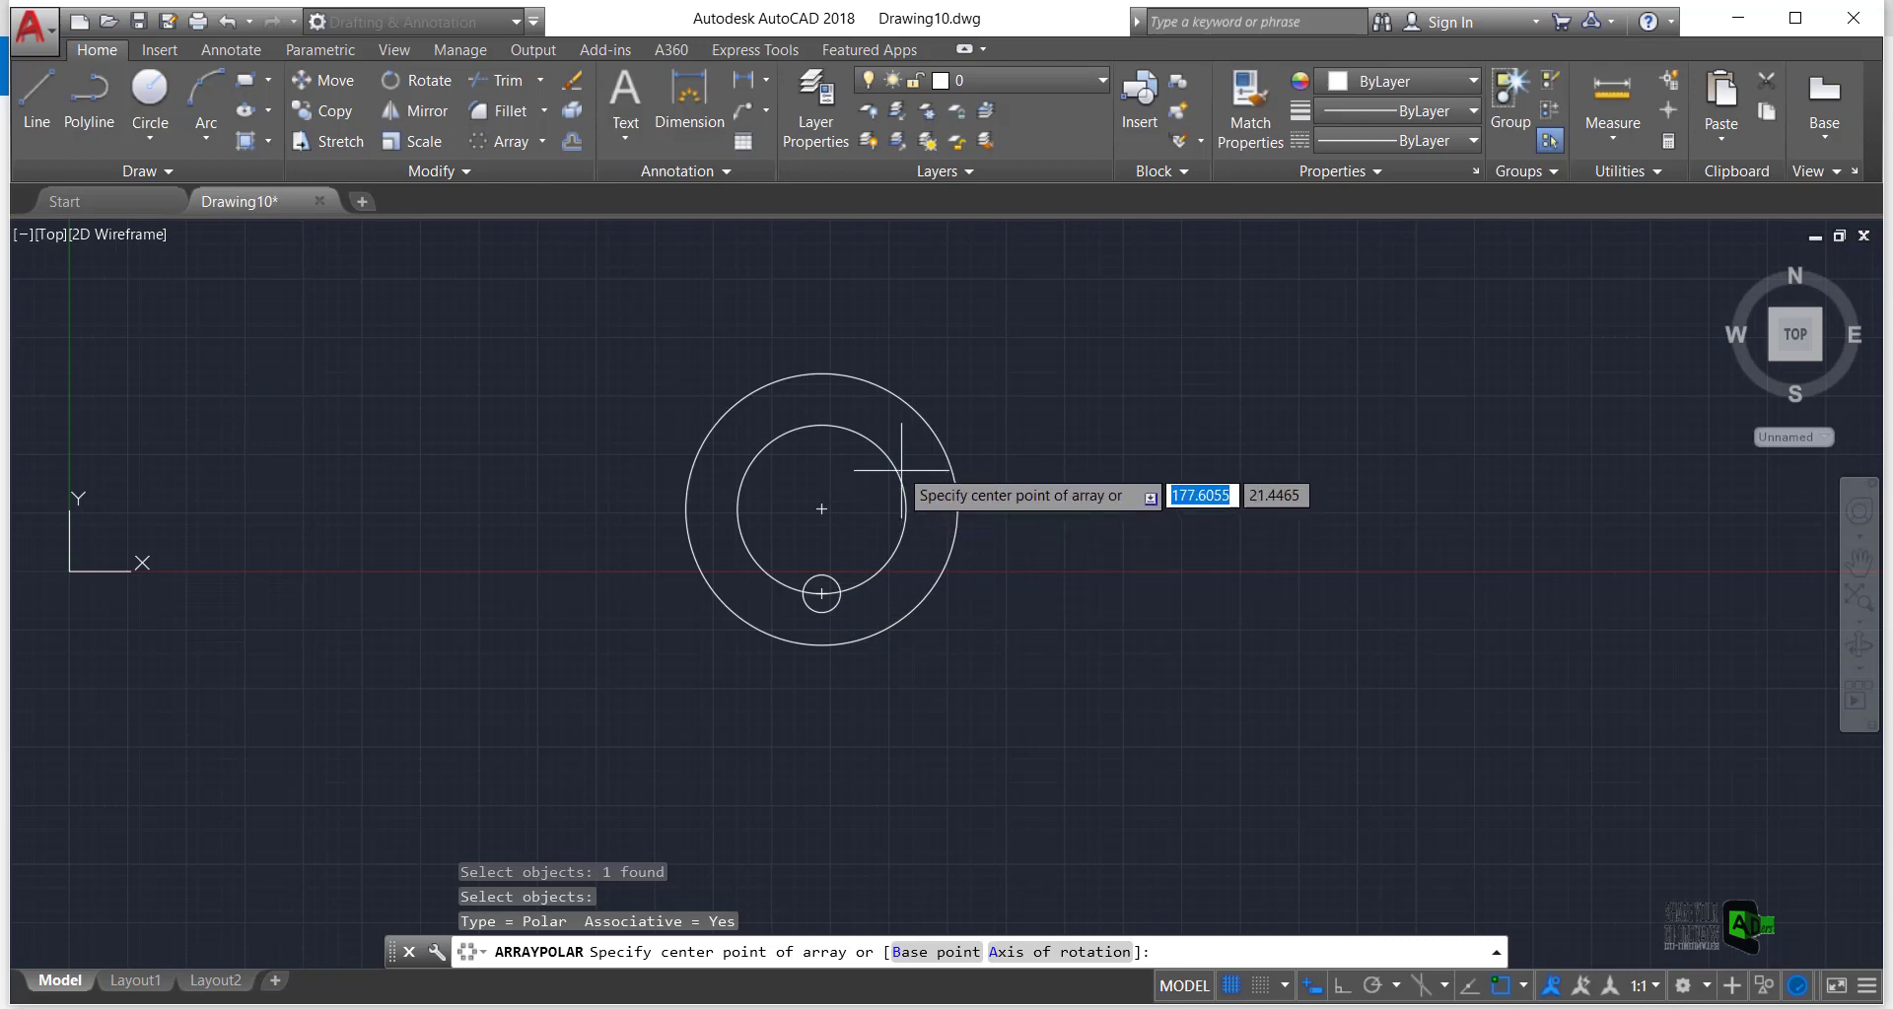
click(821, 510)
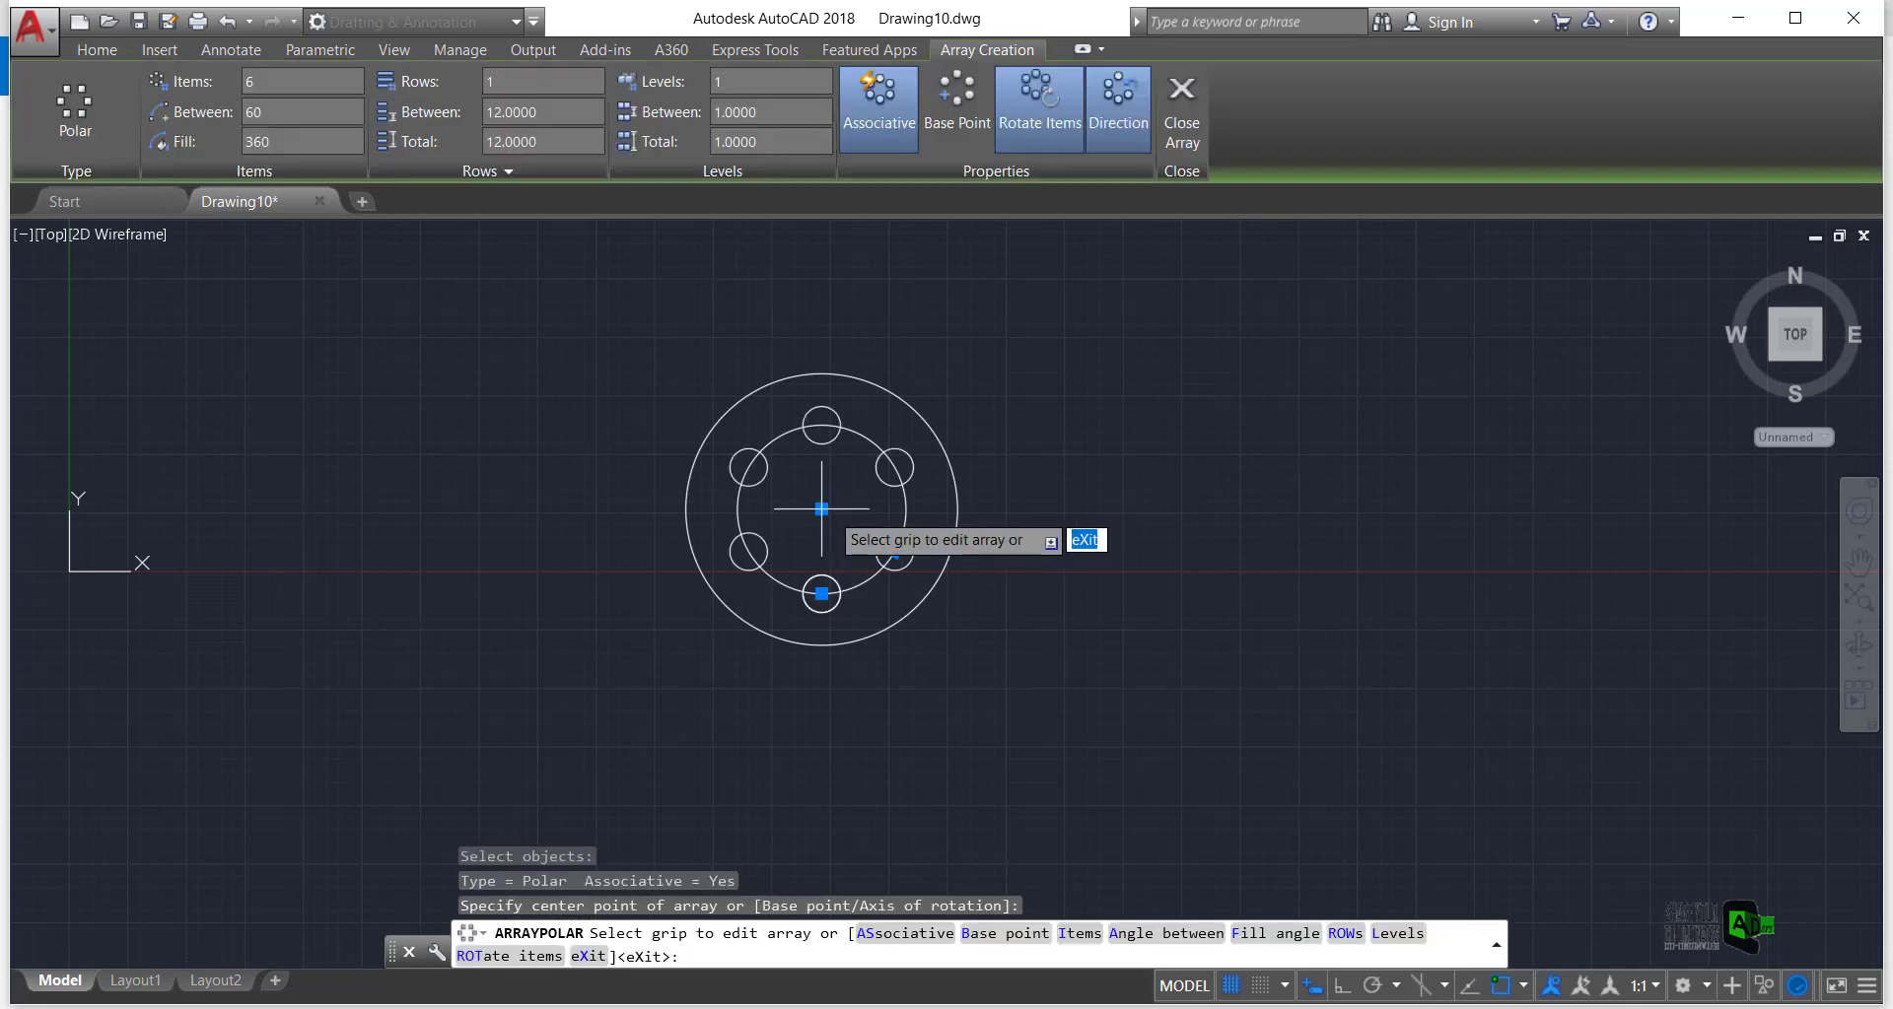
scroll(830, 528, up, 2)
scroll(826, 526, down, 2)
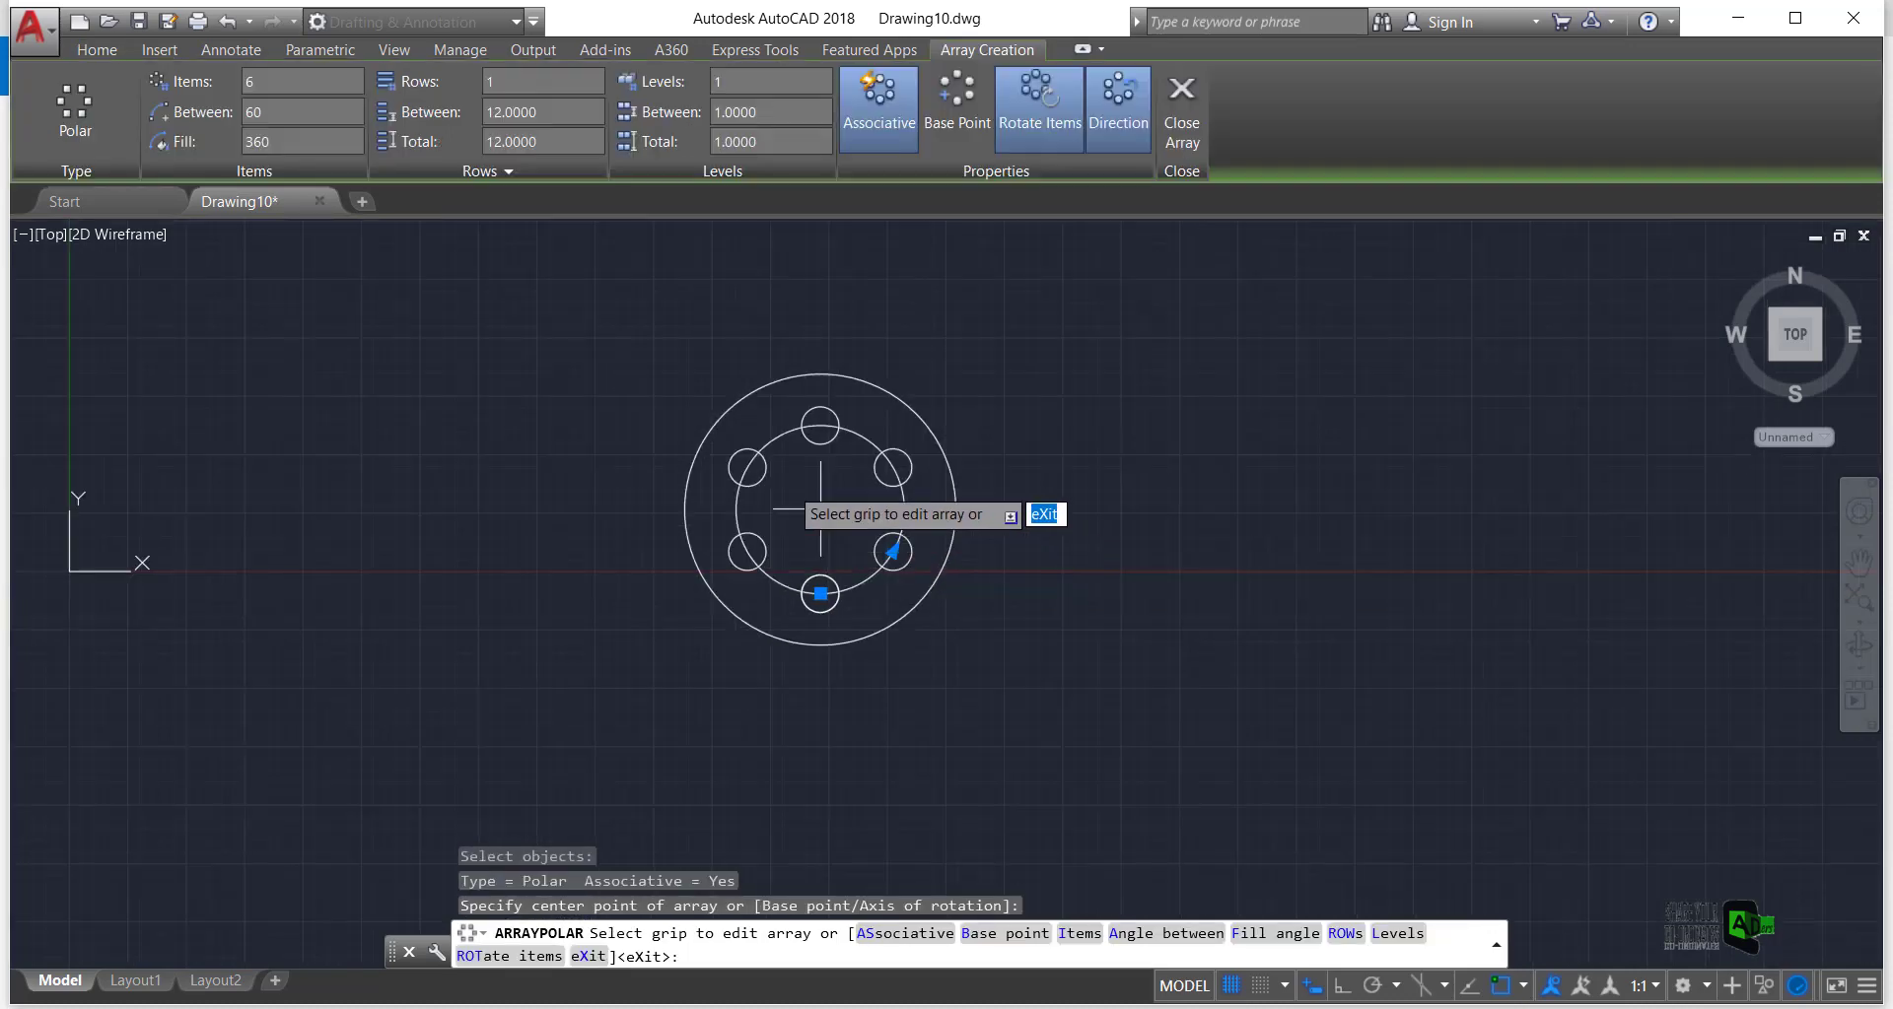
click(1179, 117)
scroll(887, 476, up, 2)
scroll(885, 475, down, 2)
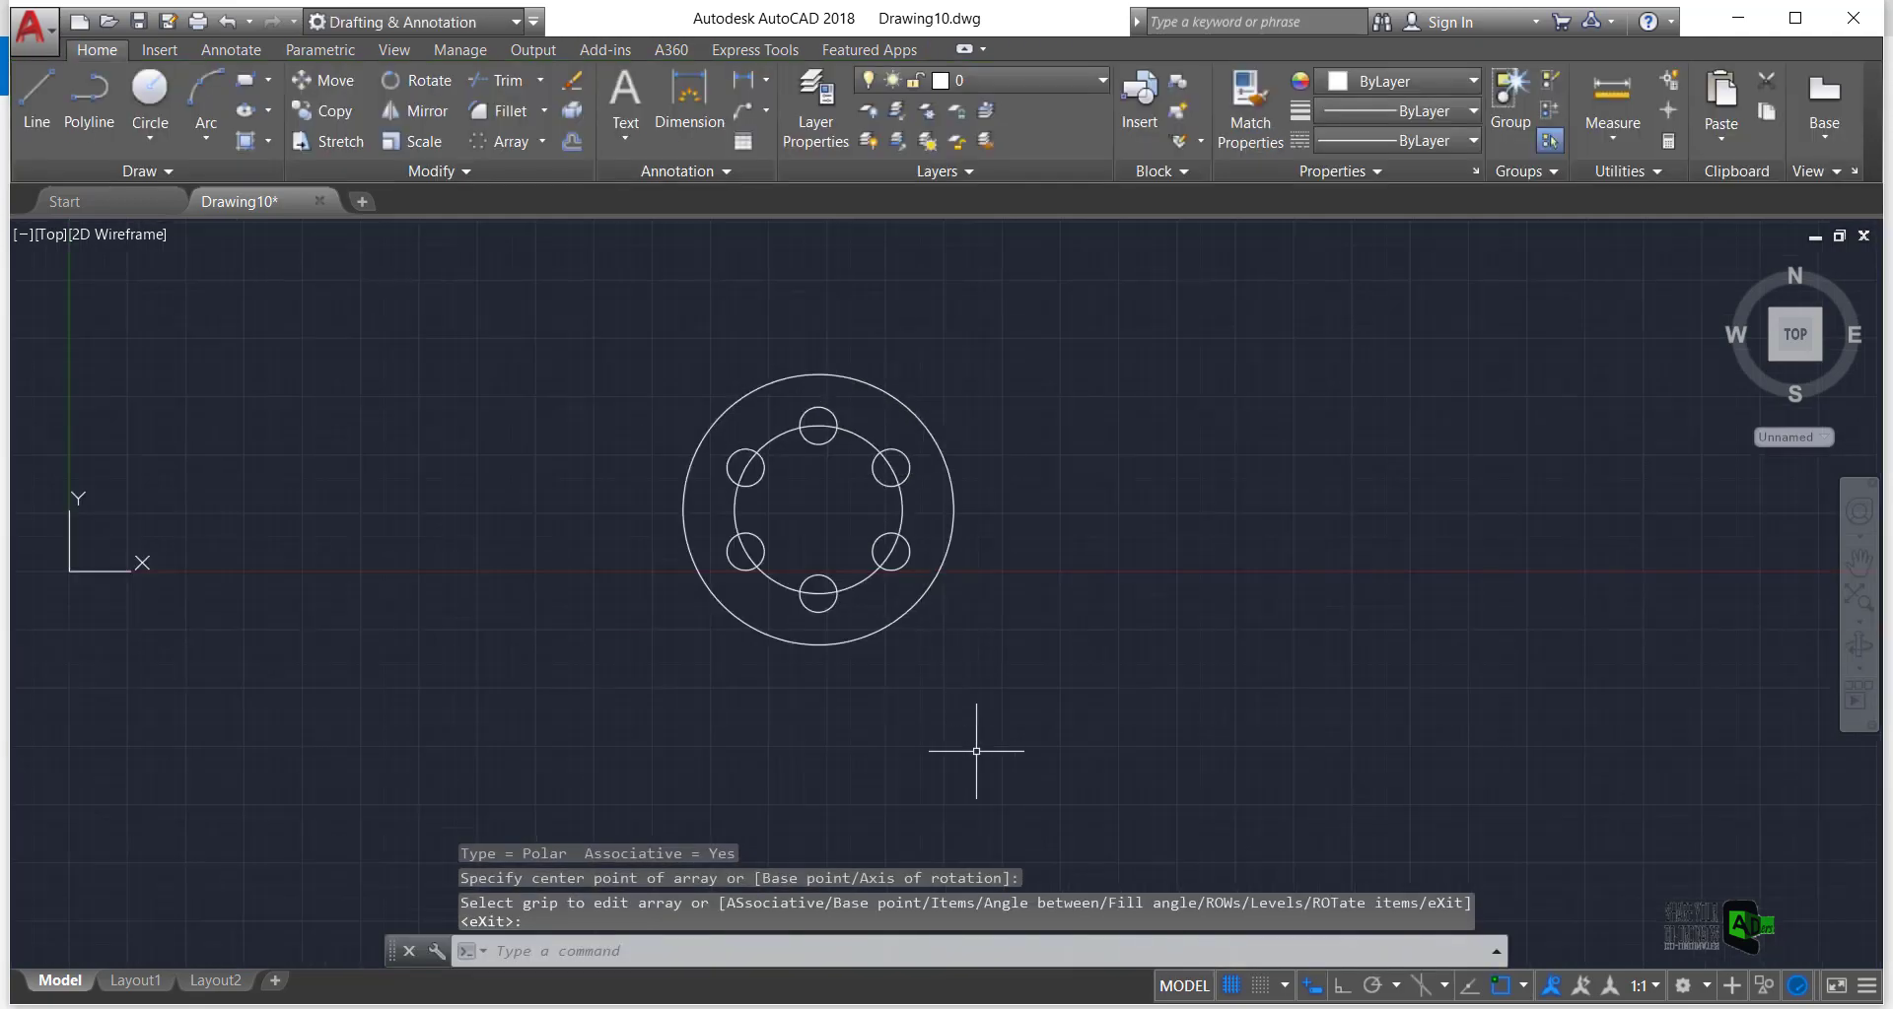
With ortho mode on, draw a 68 mm line vertically upward from the common centre of the six-hole pattern circles
click(959, 1007)
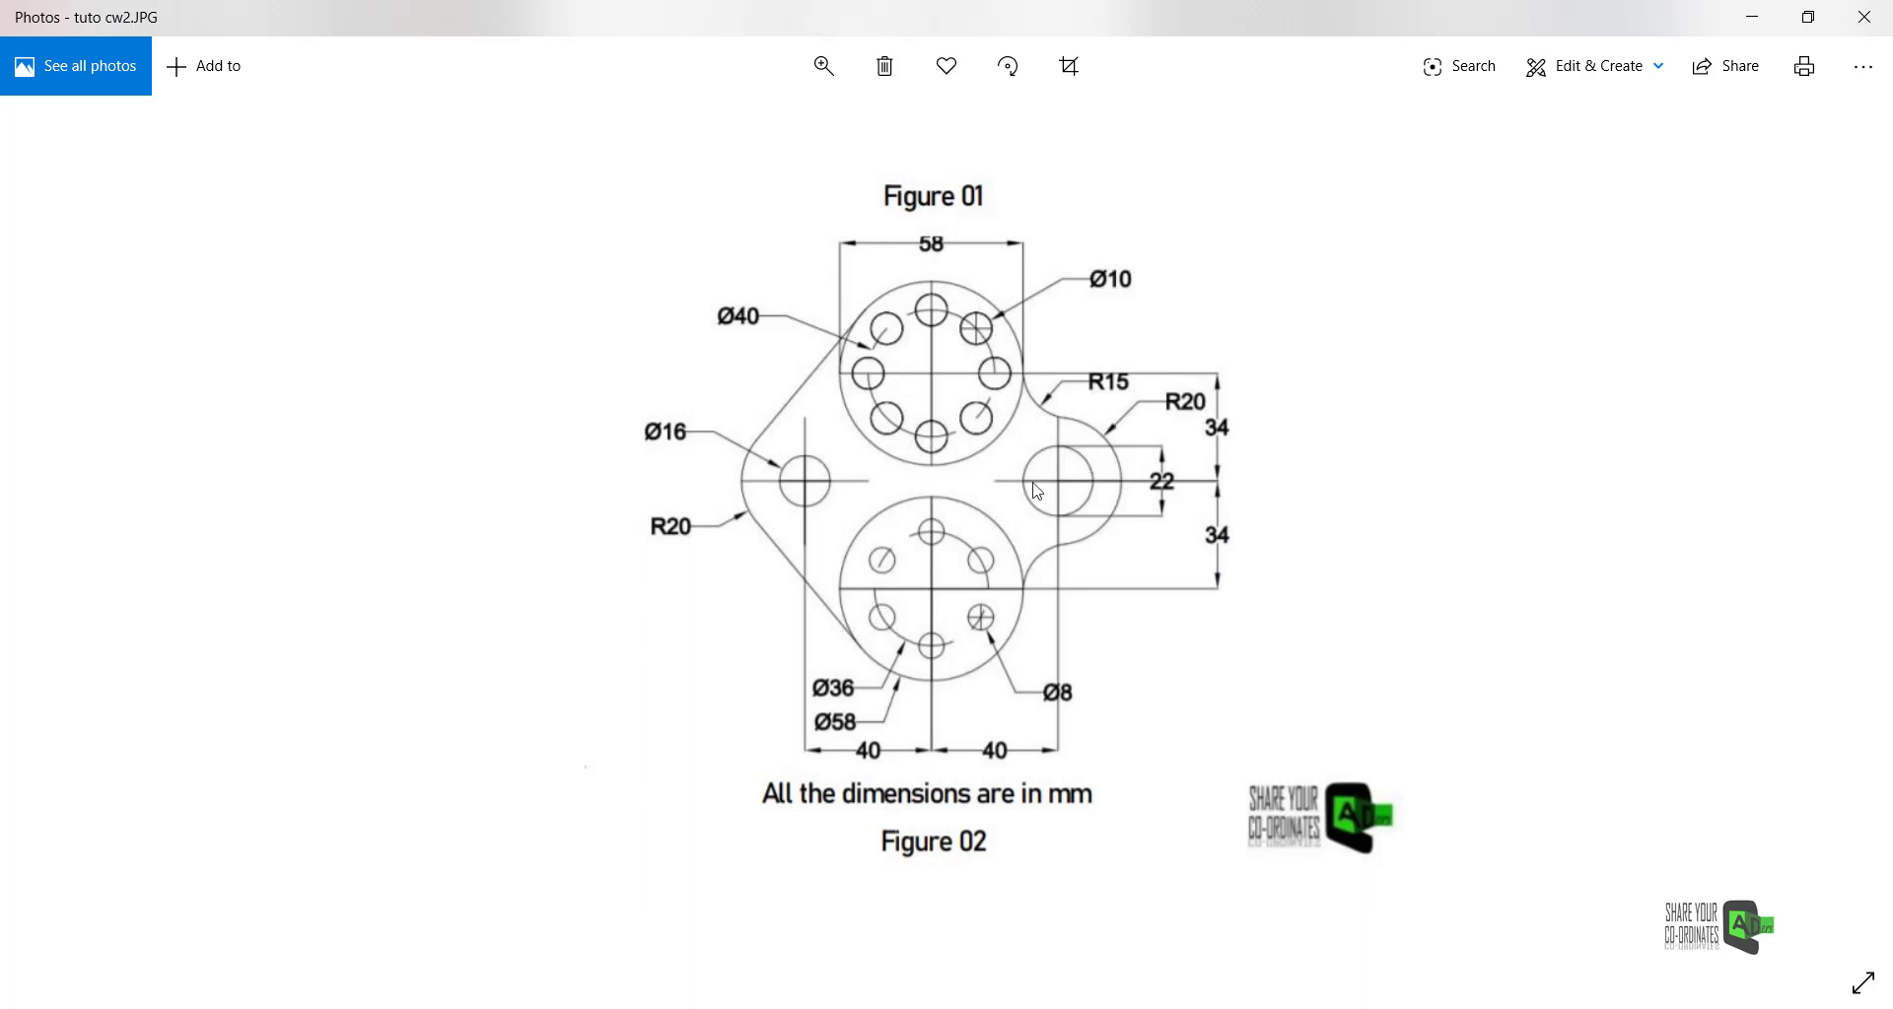
click(873, 1008)
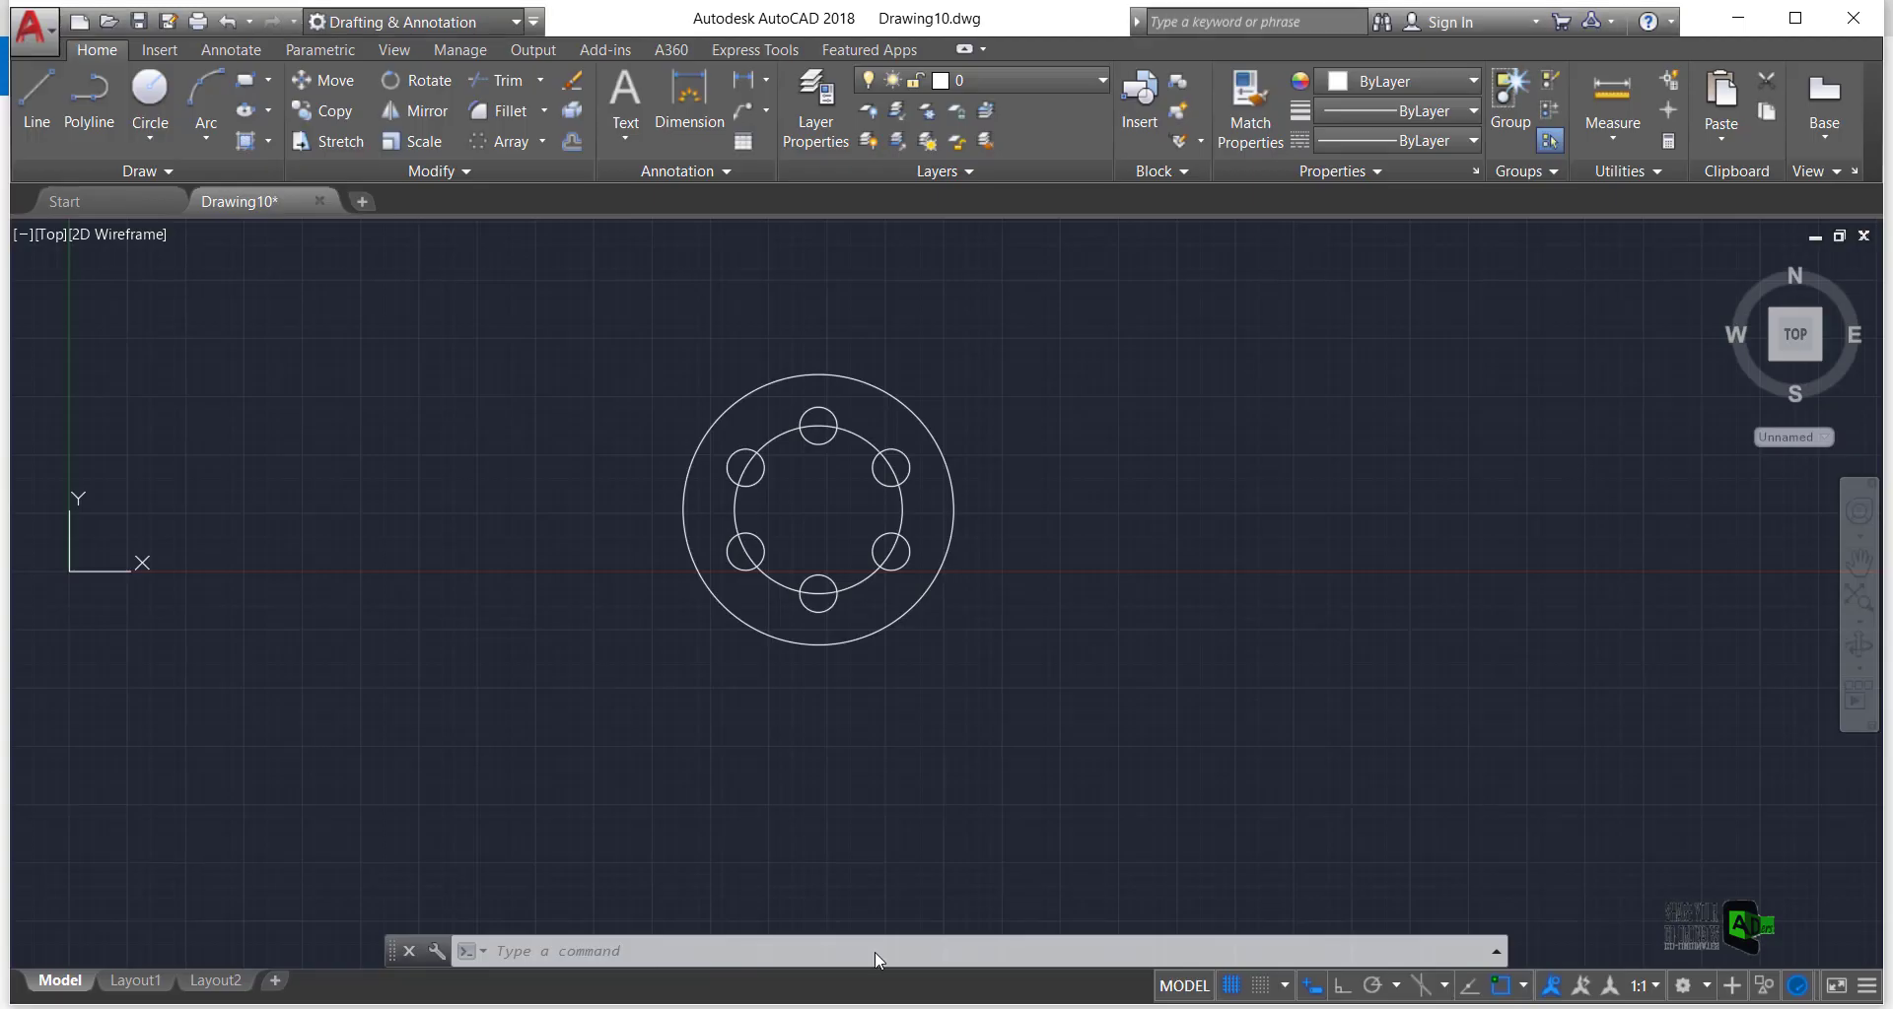
scroll(1007, 484, up, 2)
scroll(857, 373, down, 2)
middle_drag(855, 373, 915, 554)
click(51, 89)
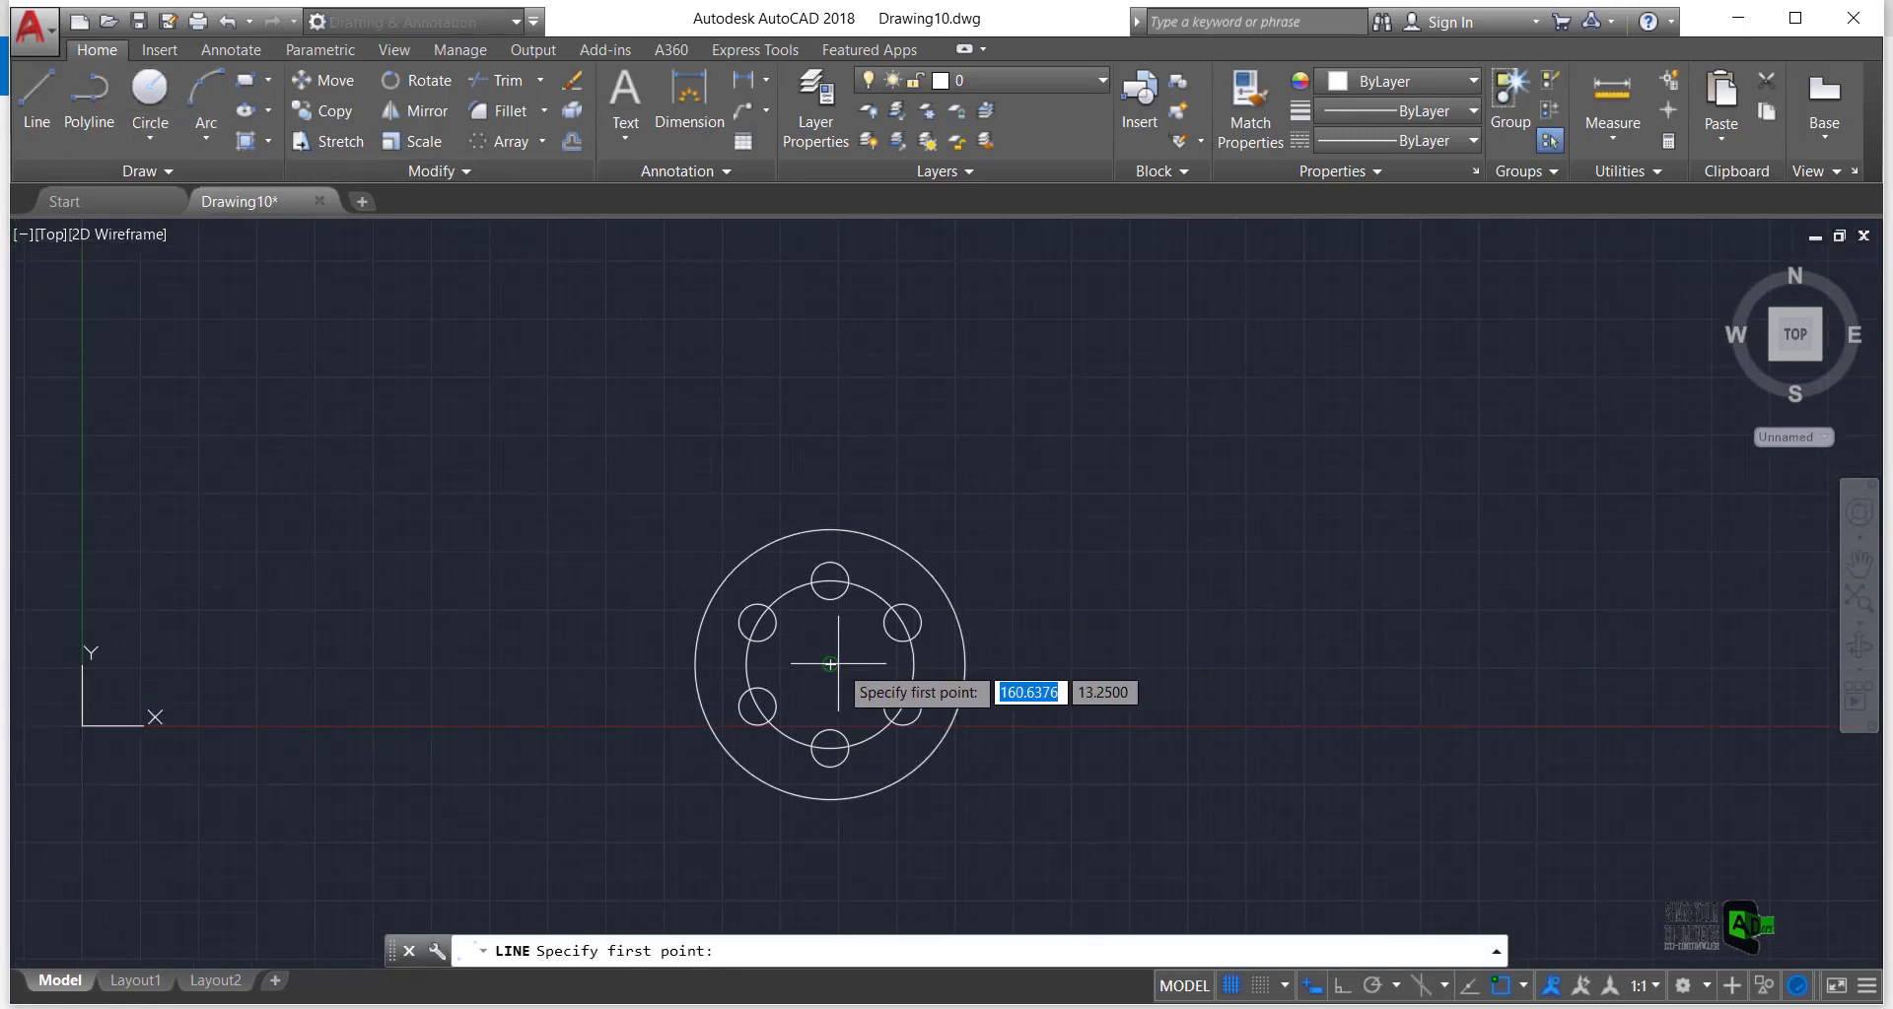
click(1341, 985)
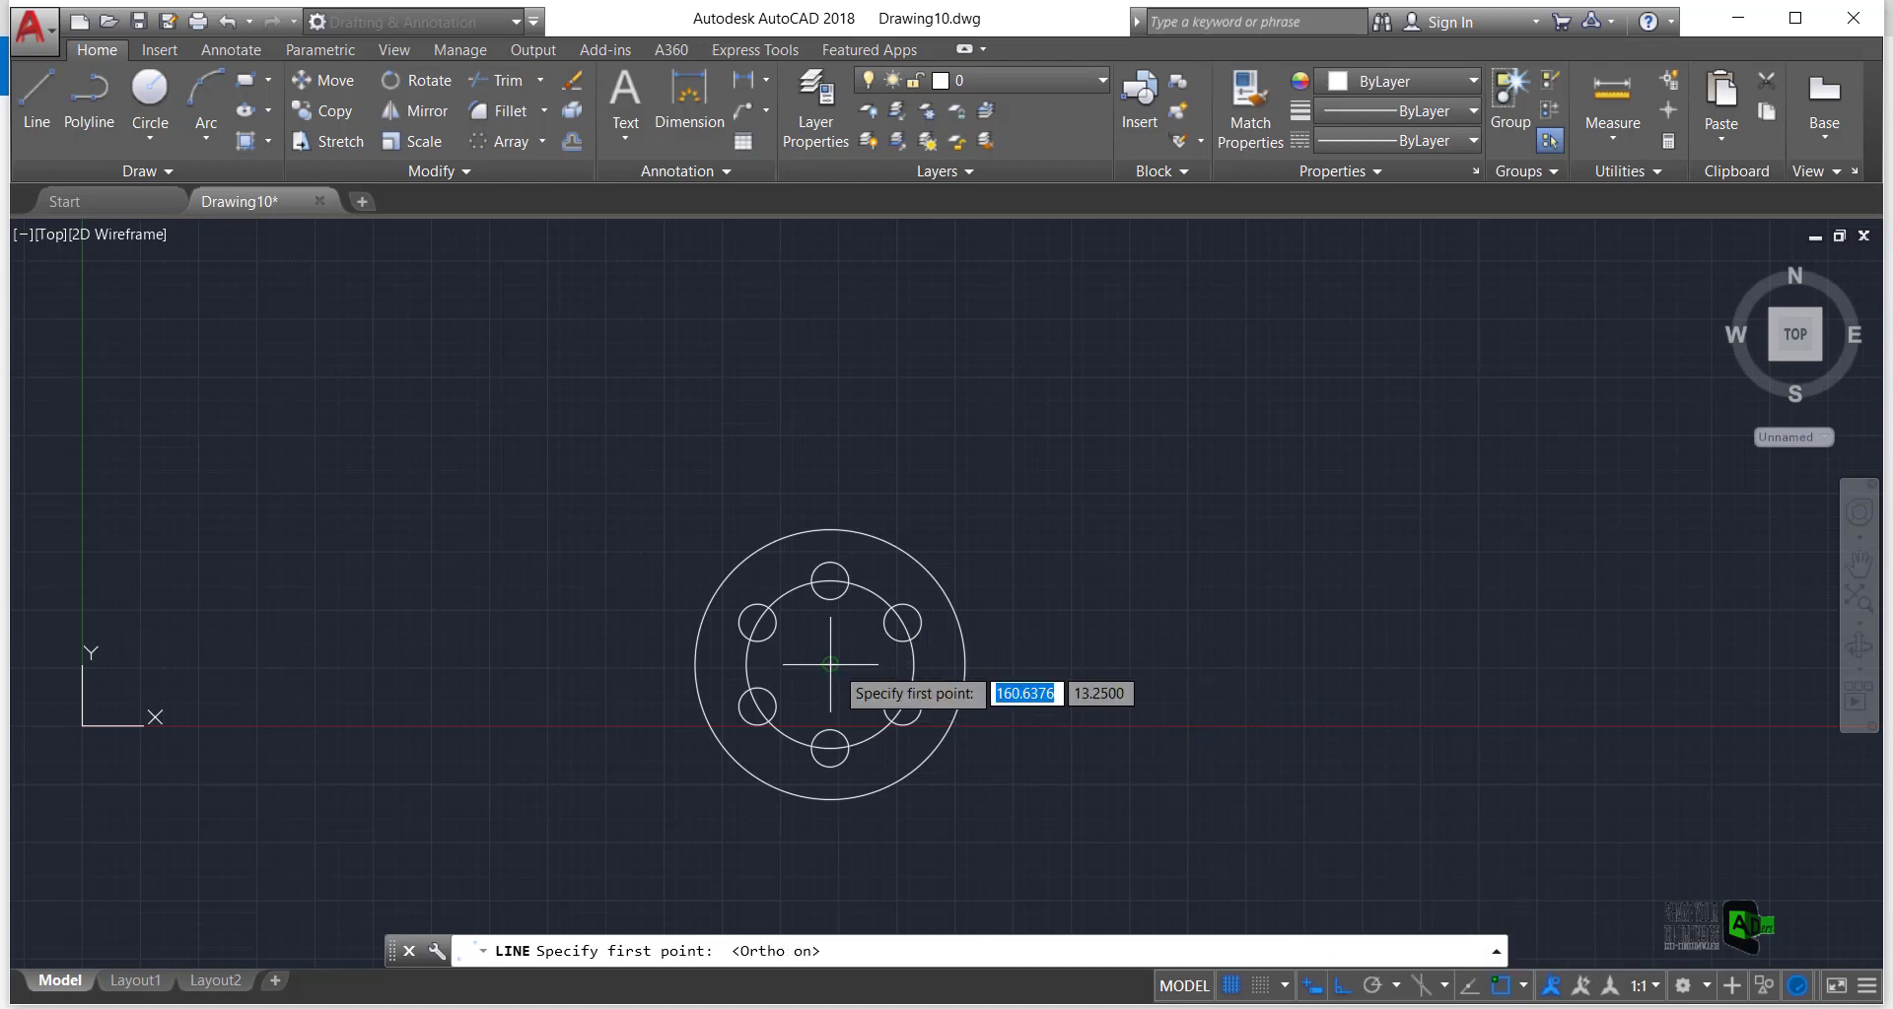
click(830, 663)
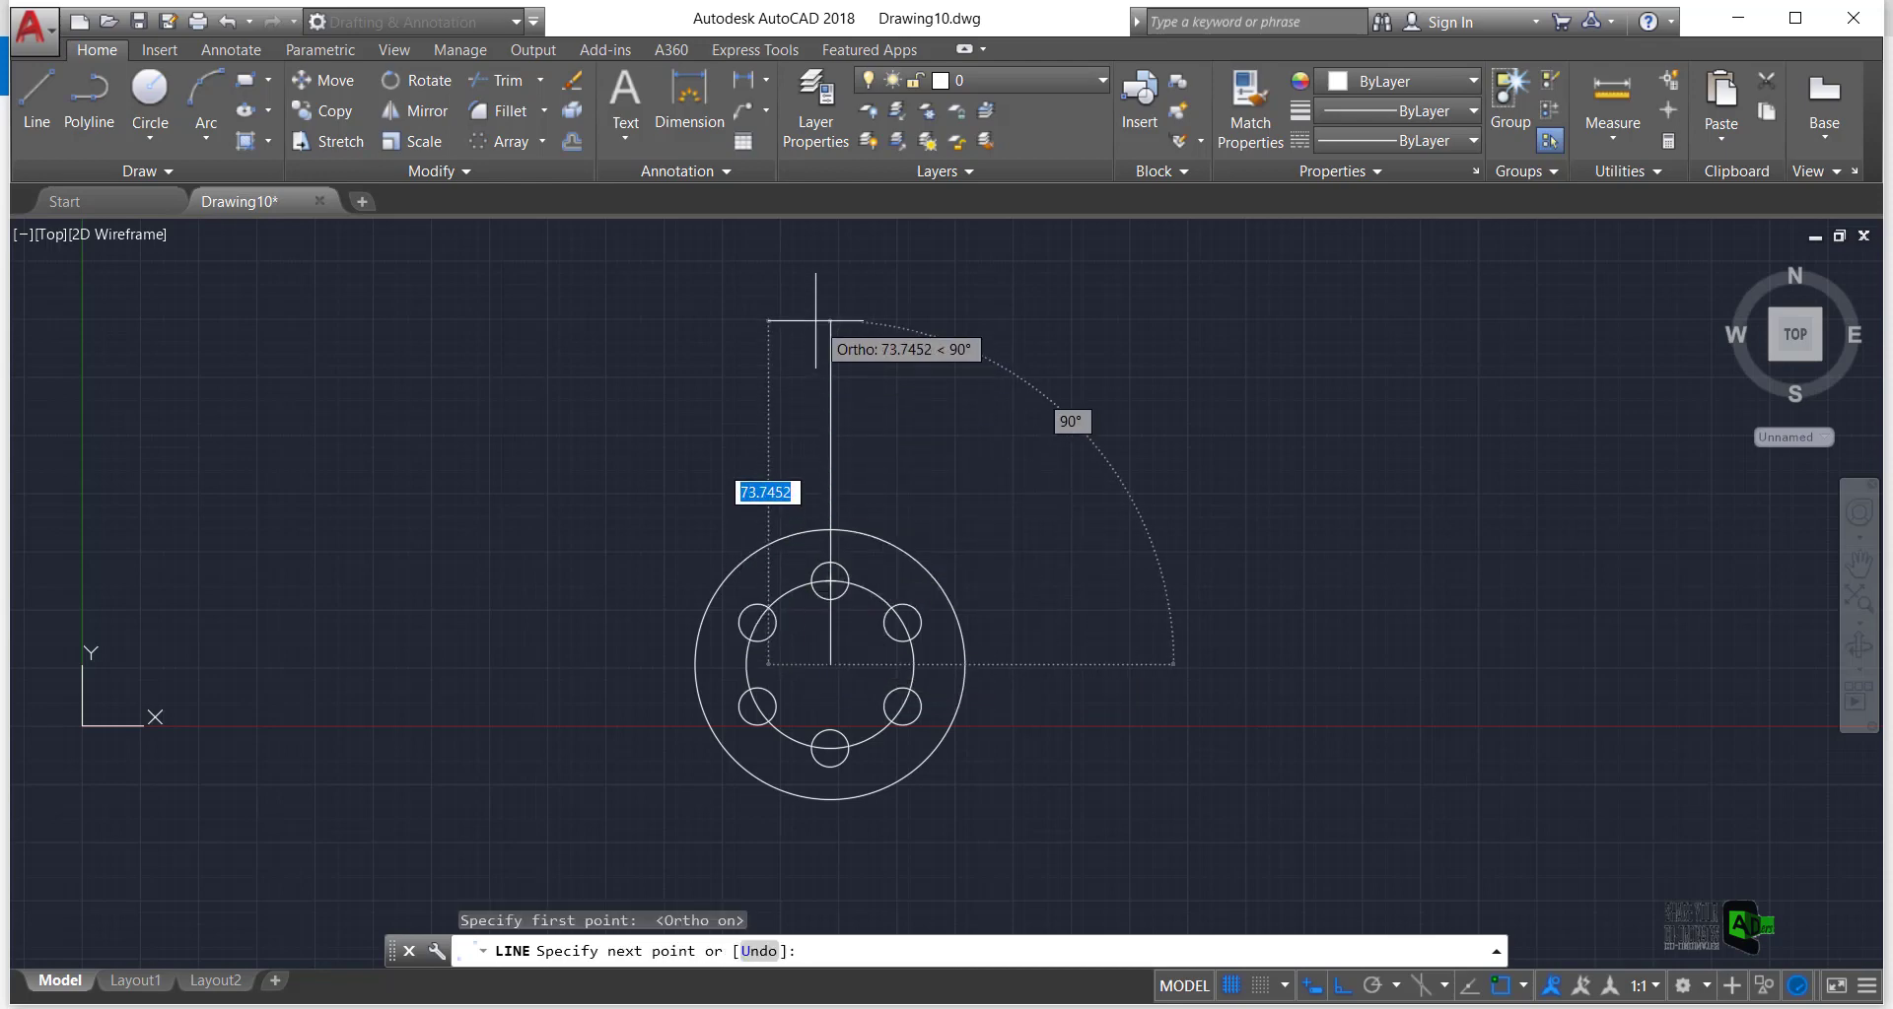
text(6)
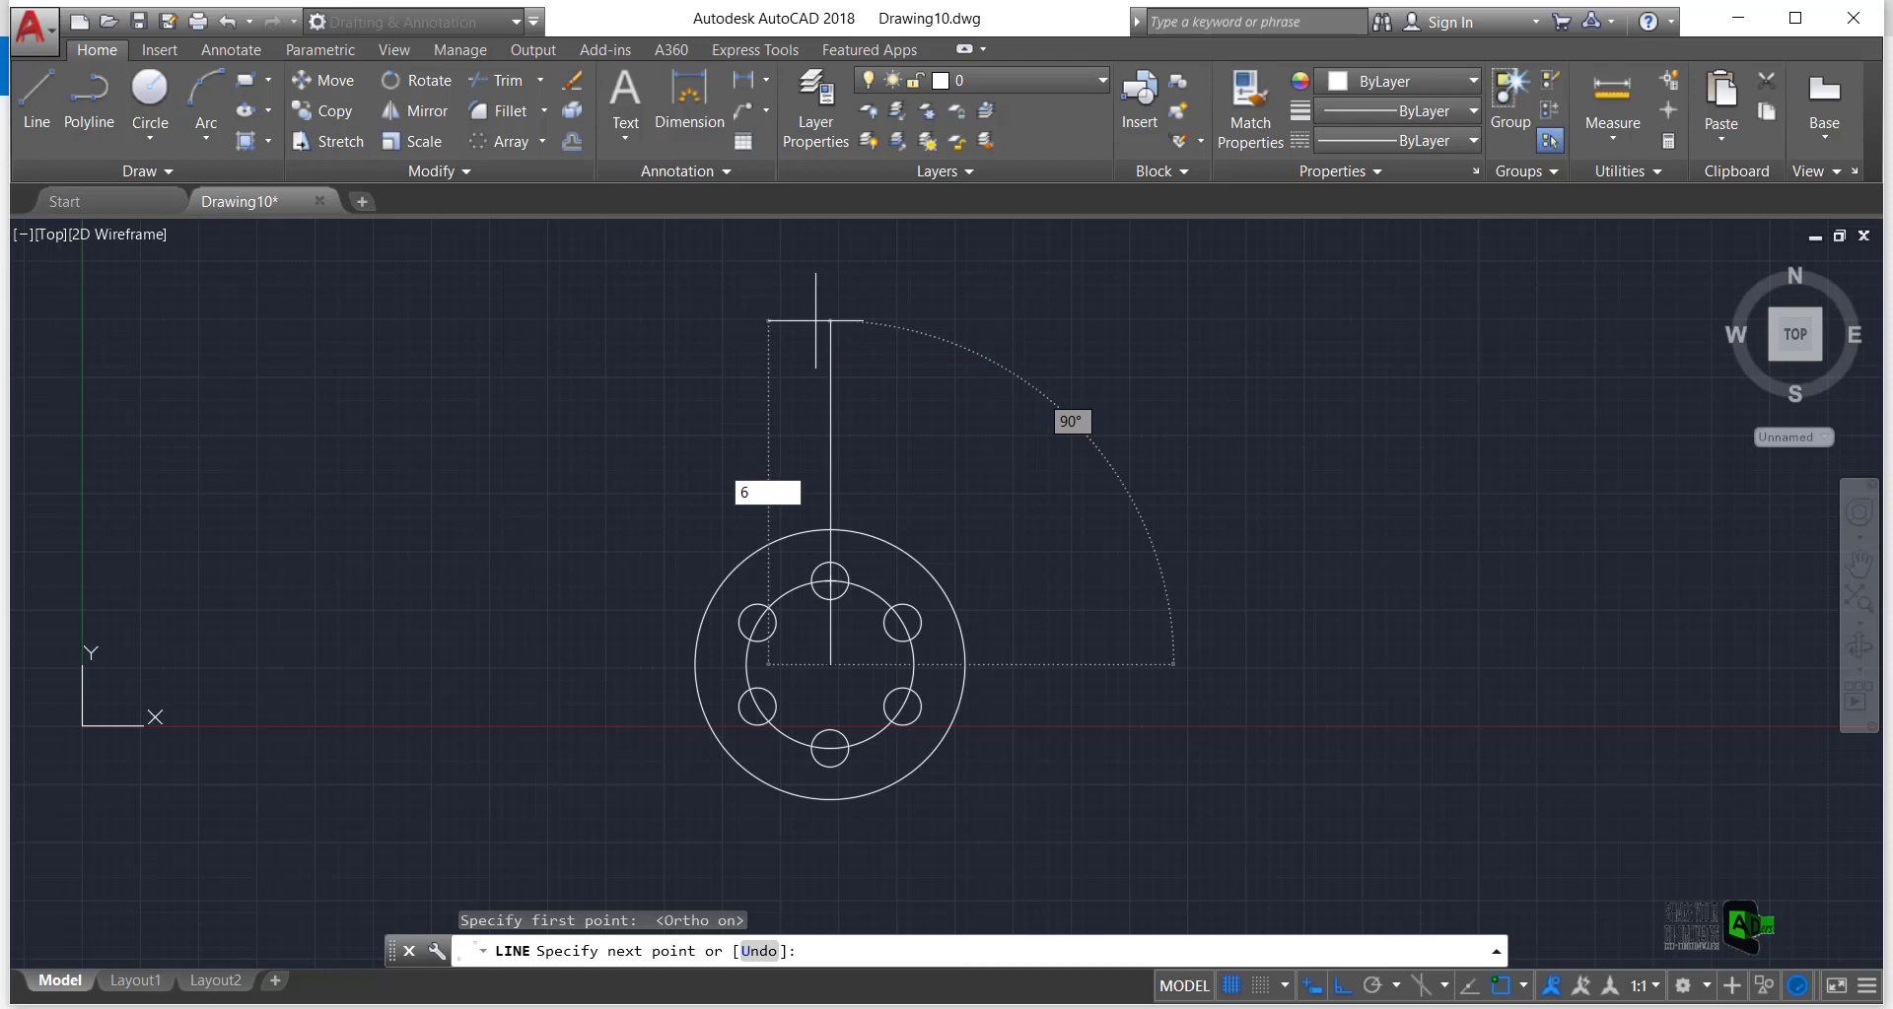
text(8)
key(Return)
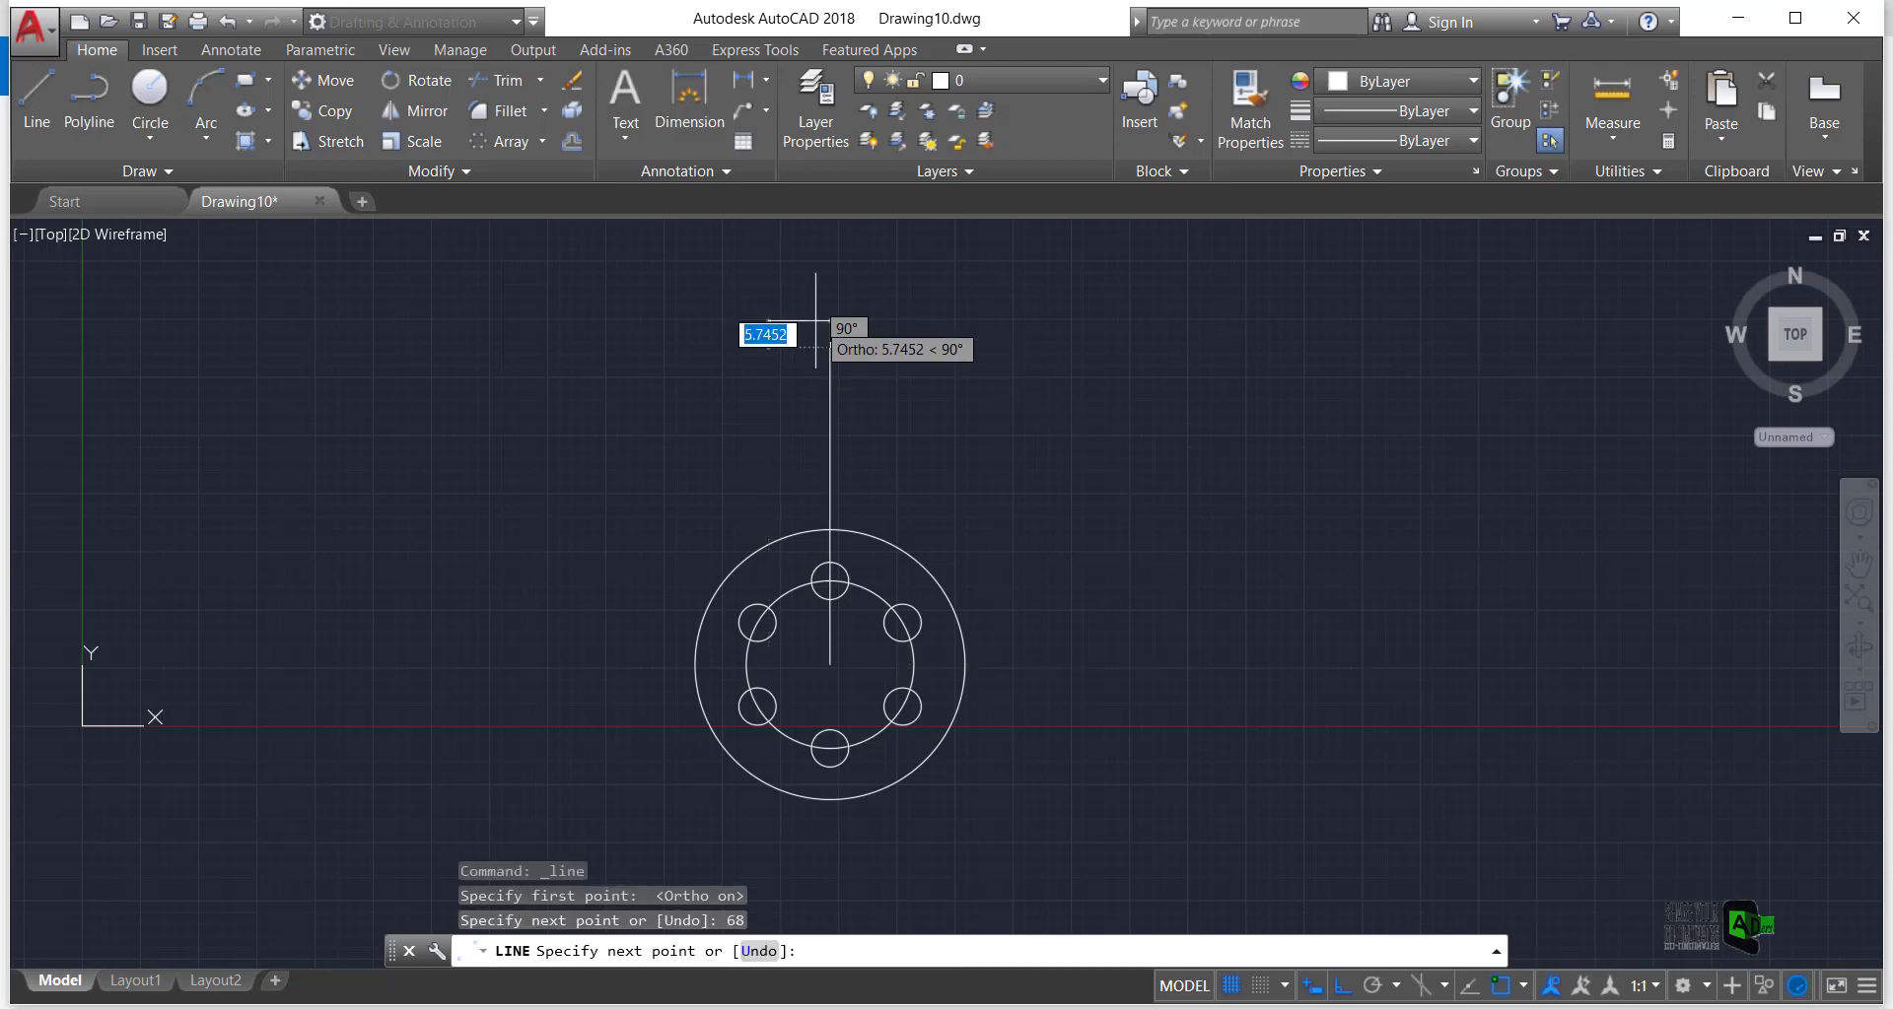
key(Escape)
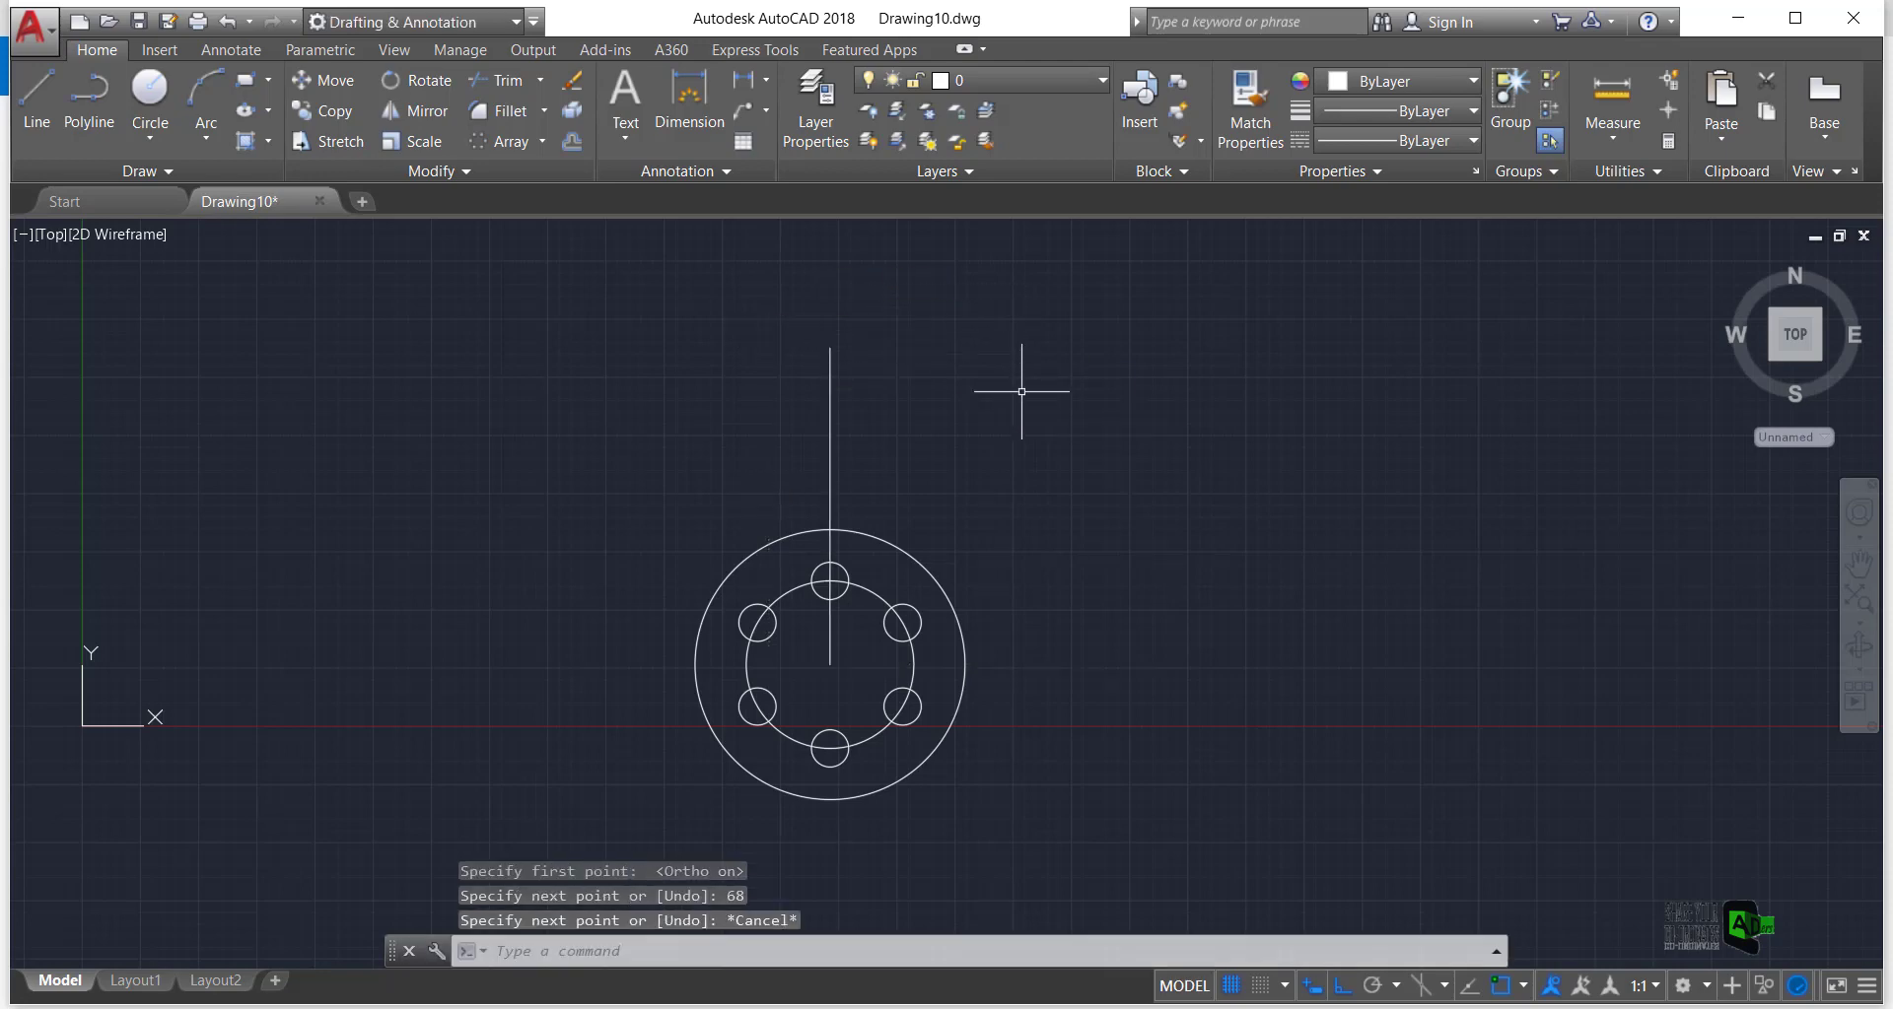
Draw a circle of radius 29 mm centred on the upper end of the 68 mm vertical line
scroll(849, 338, up, 2)
scroll(853, 346, down, 2)
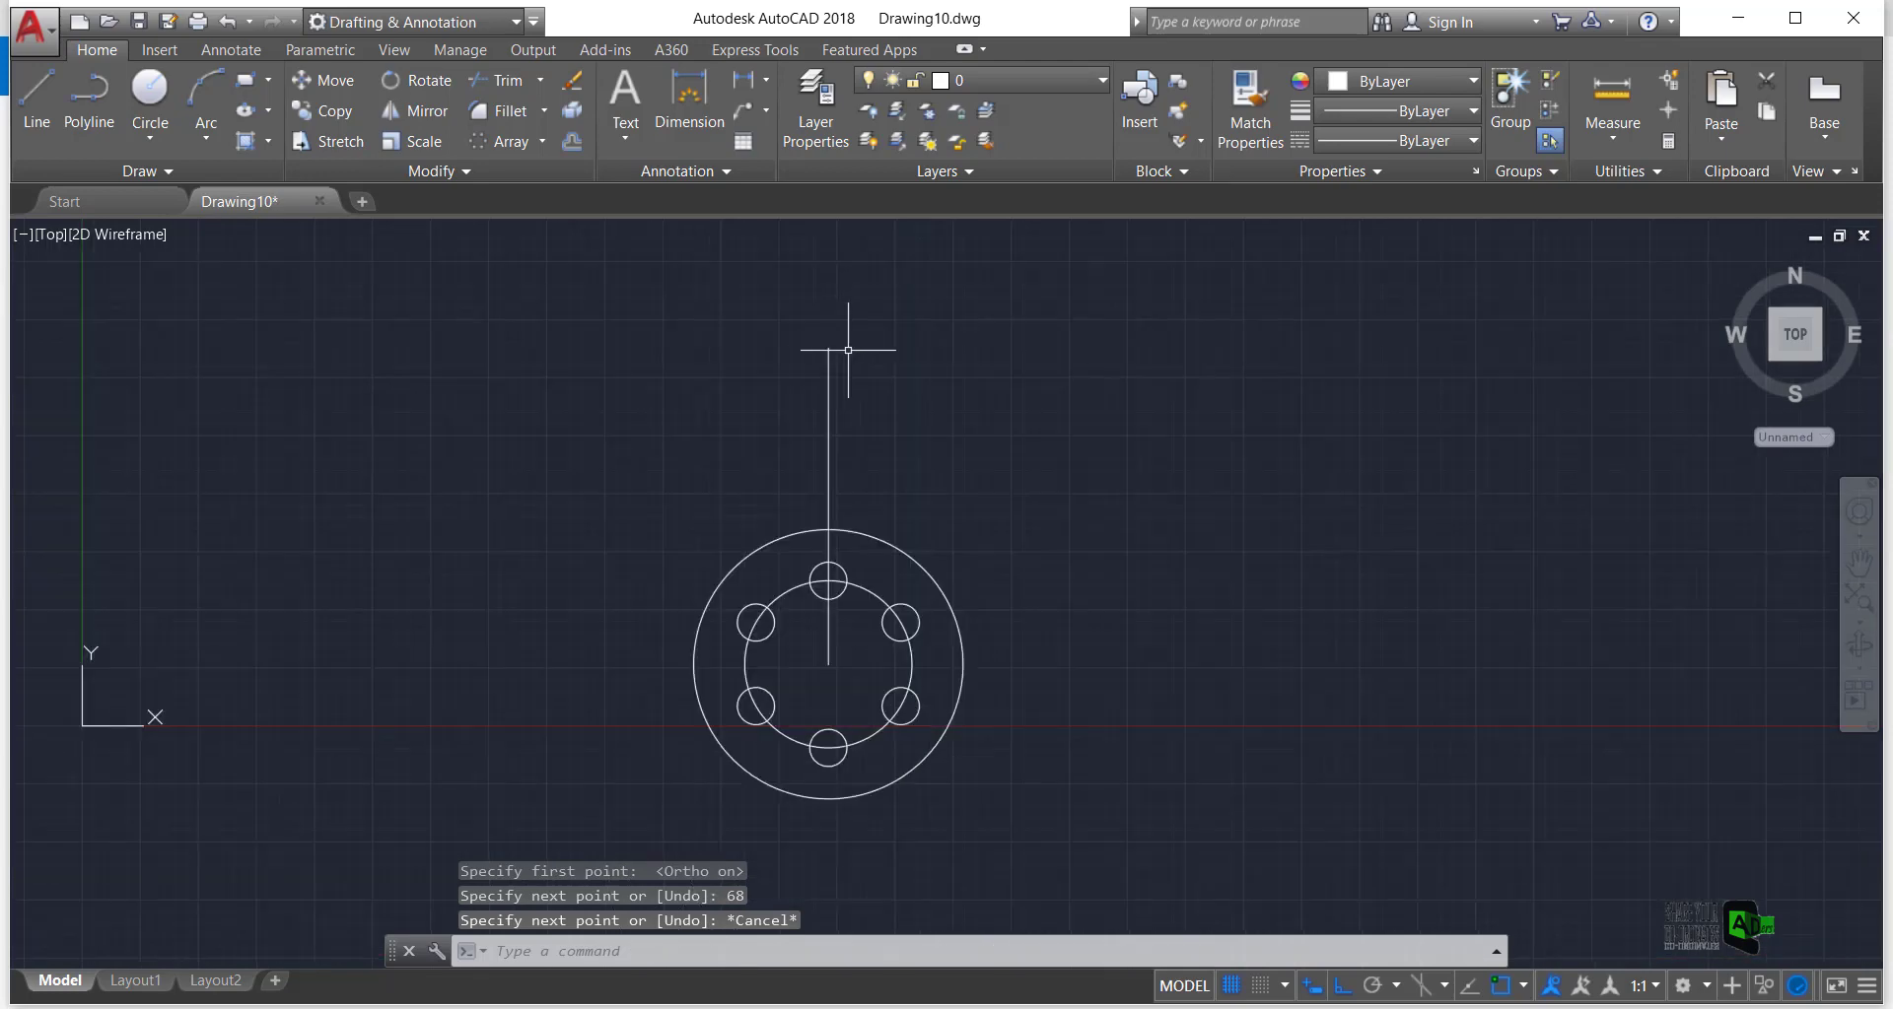
scroll(856, 349, down, 2)
scroll(856, 349, up, 2)
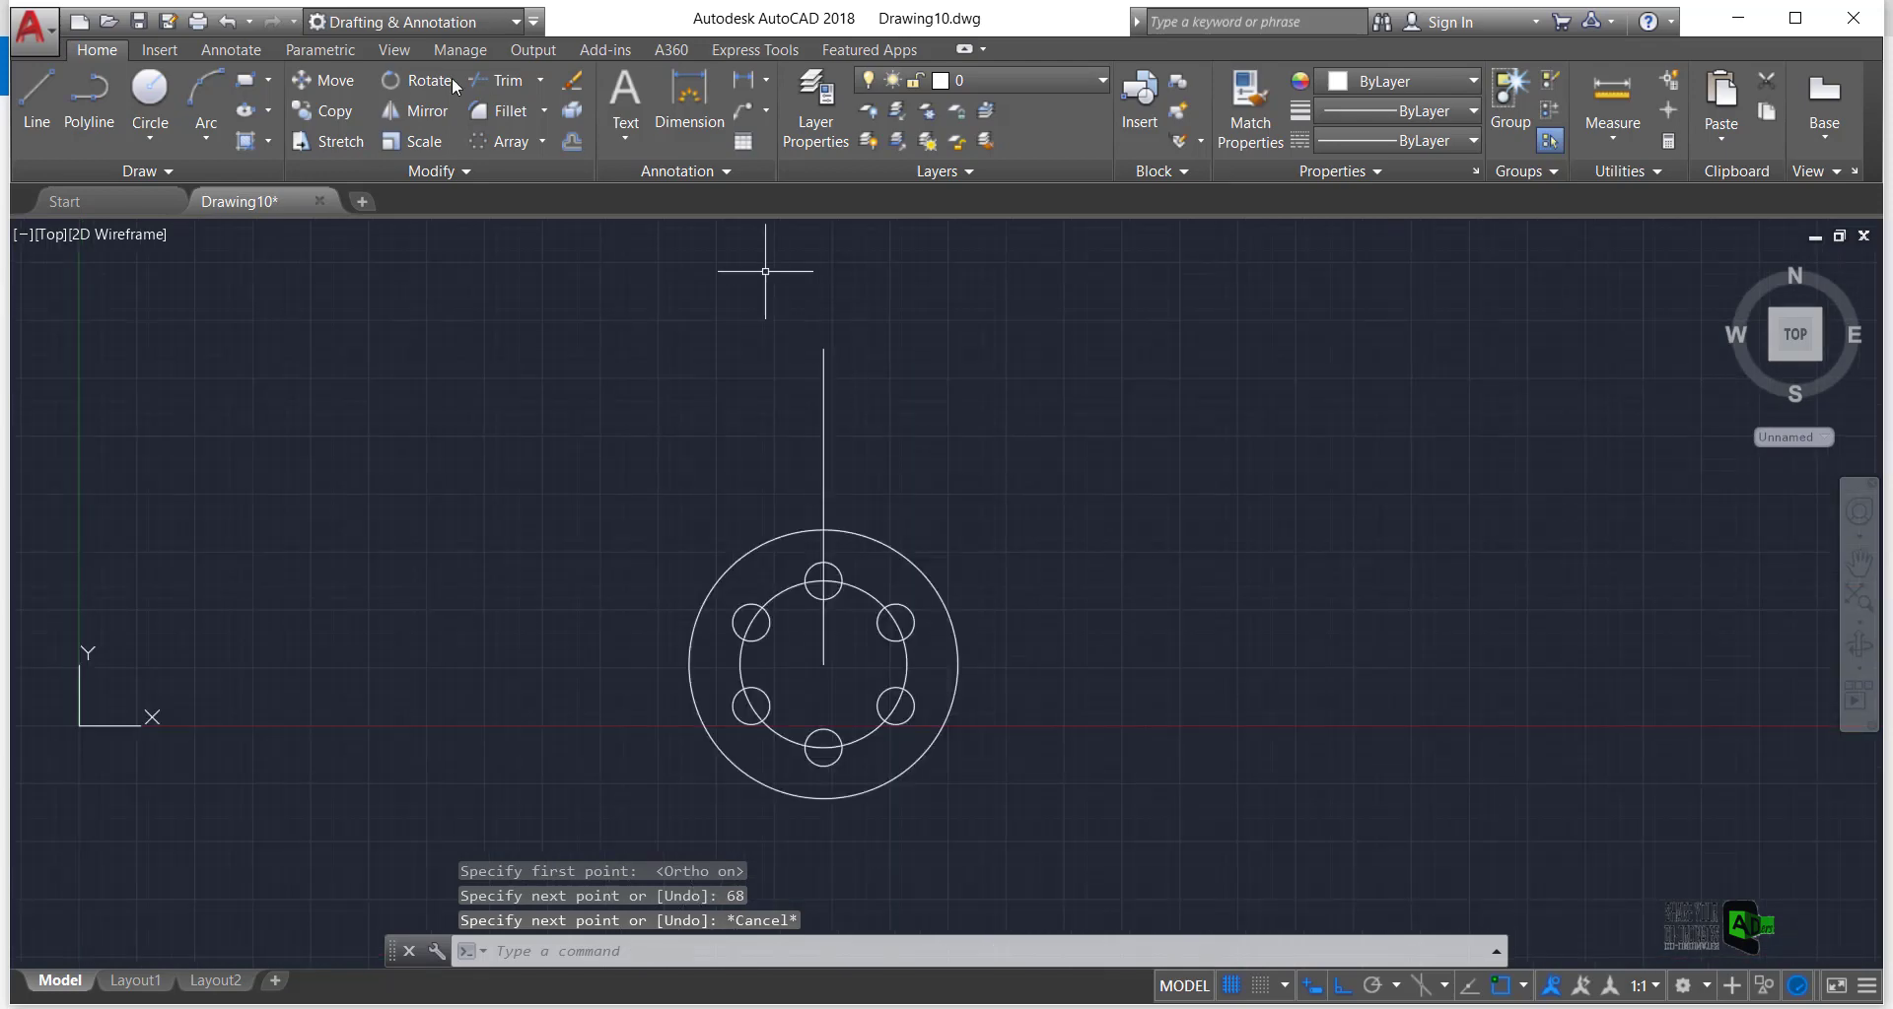
click(149, 87)
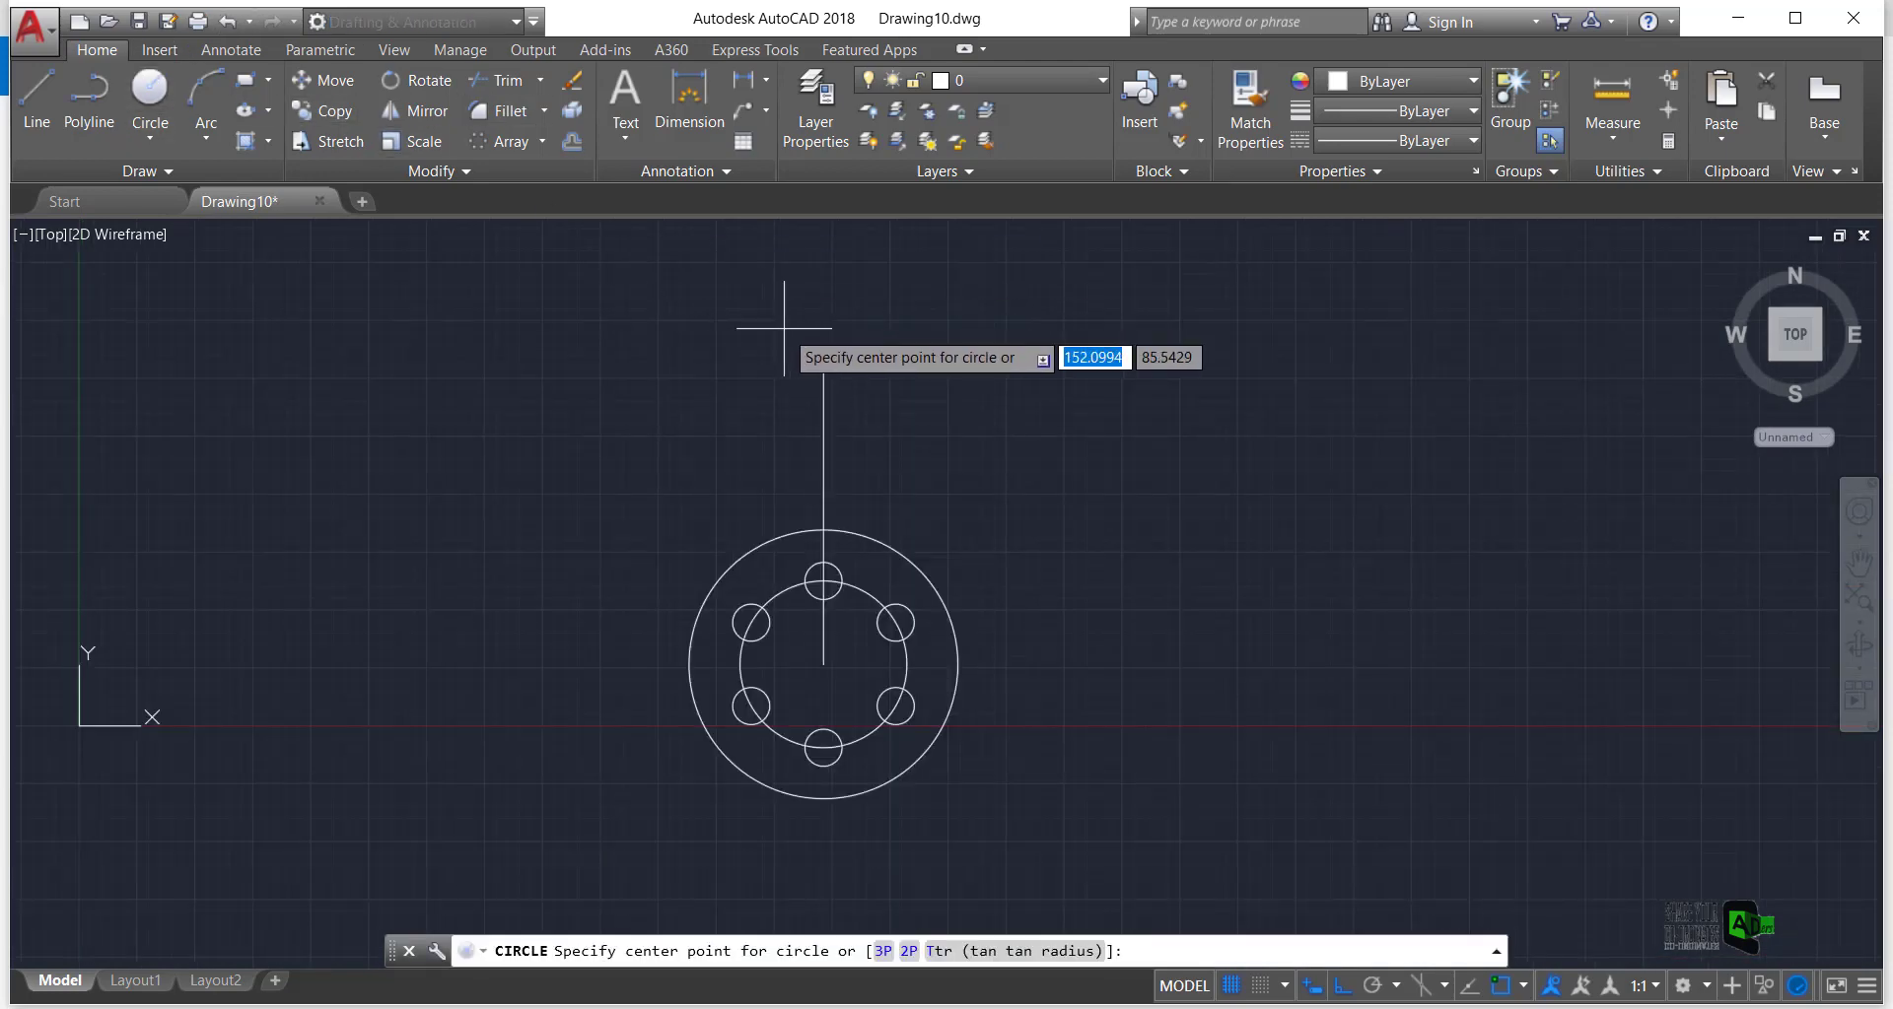
click(823, 348)
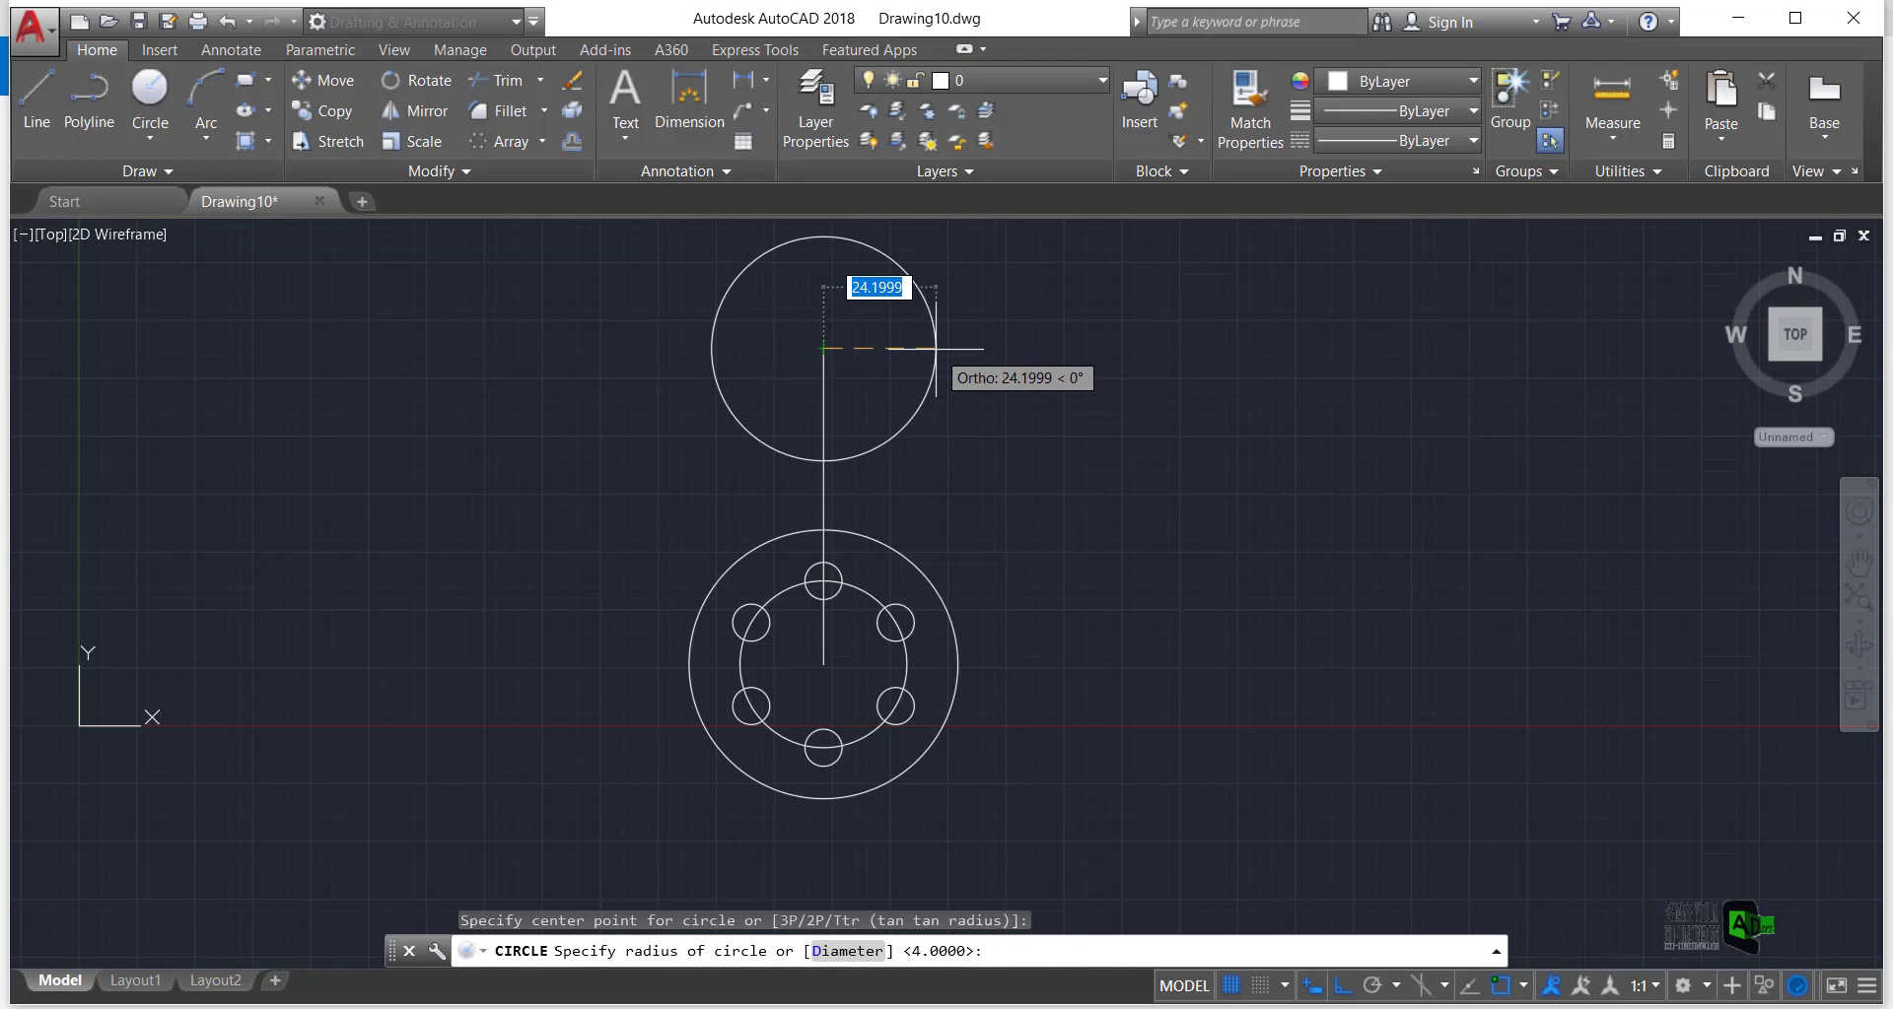
text(2)
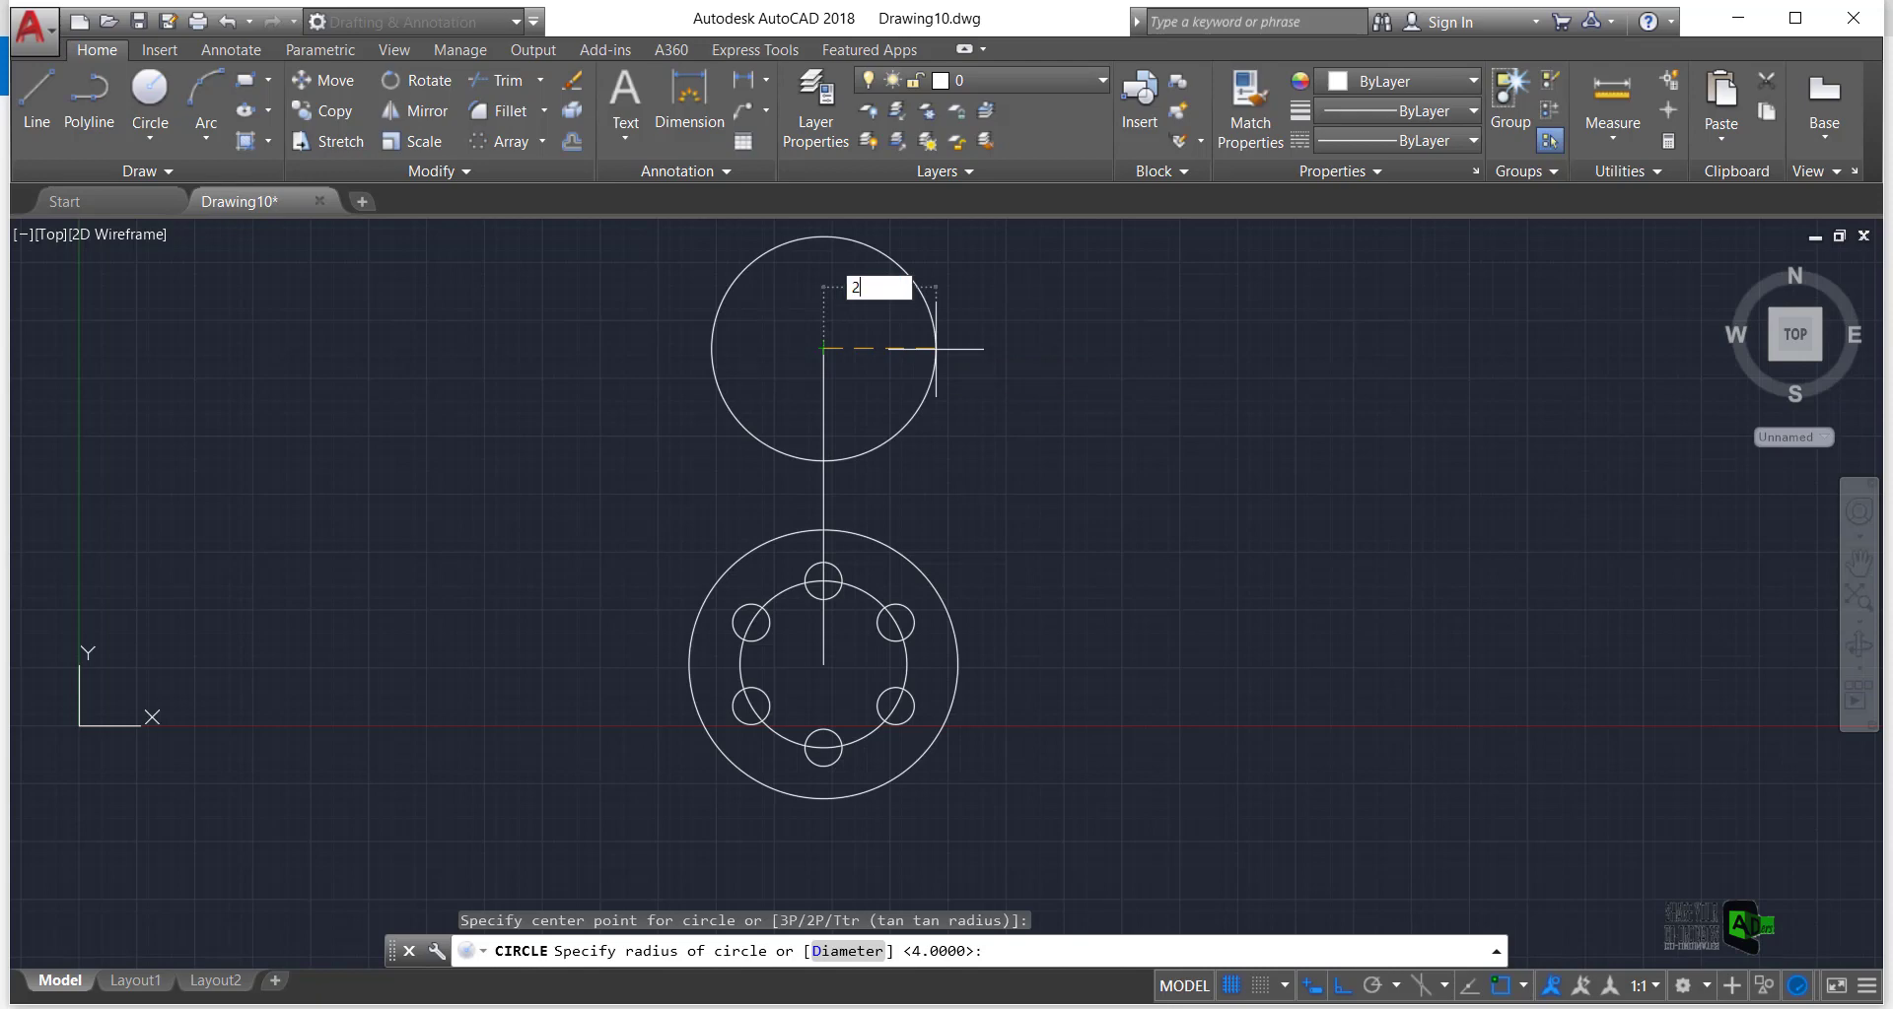
text(9)
key(Return)
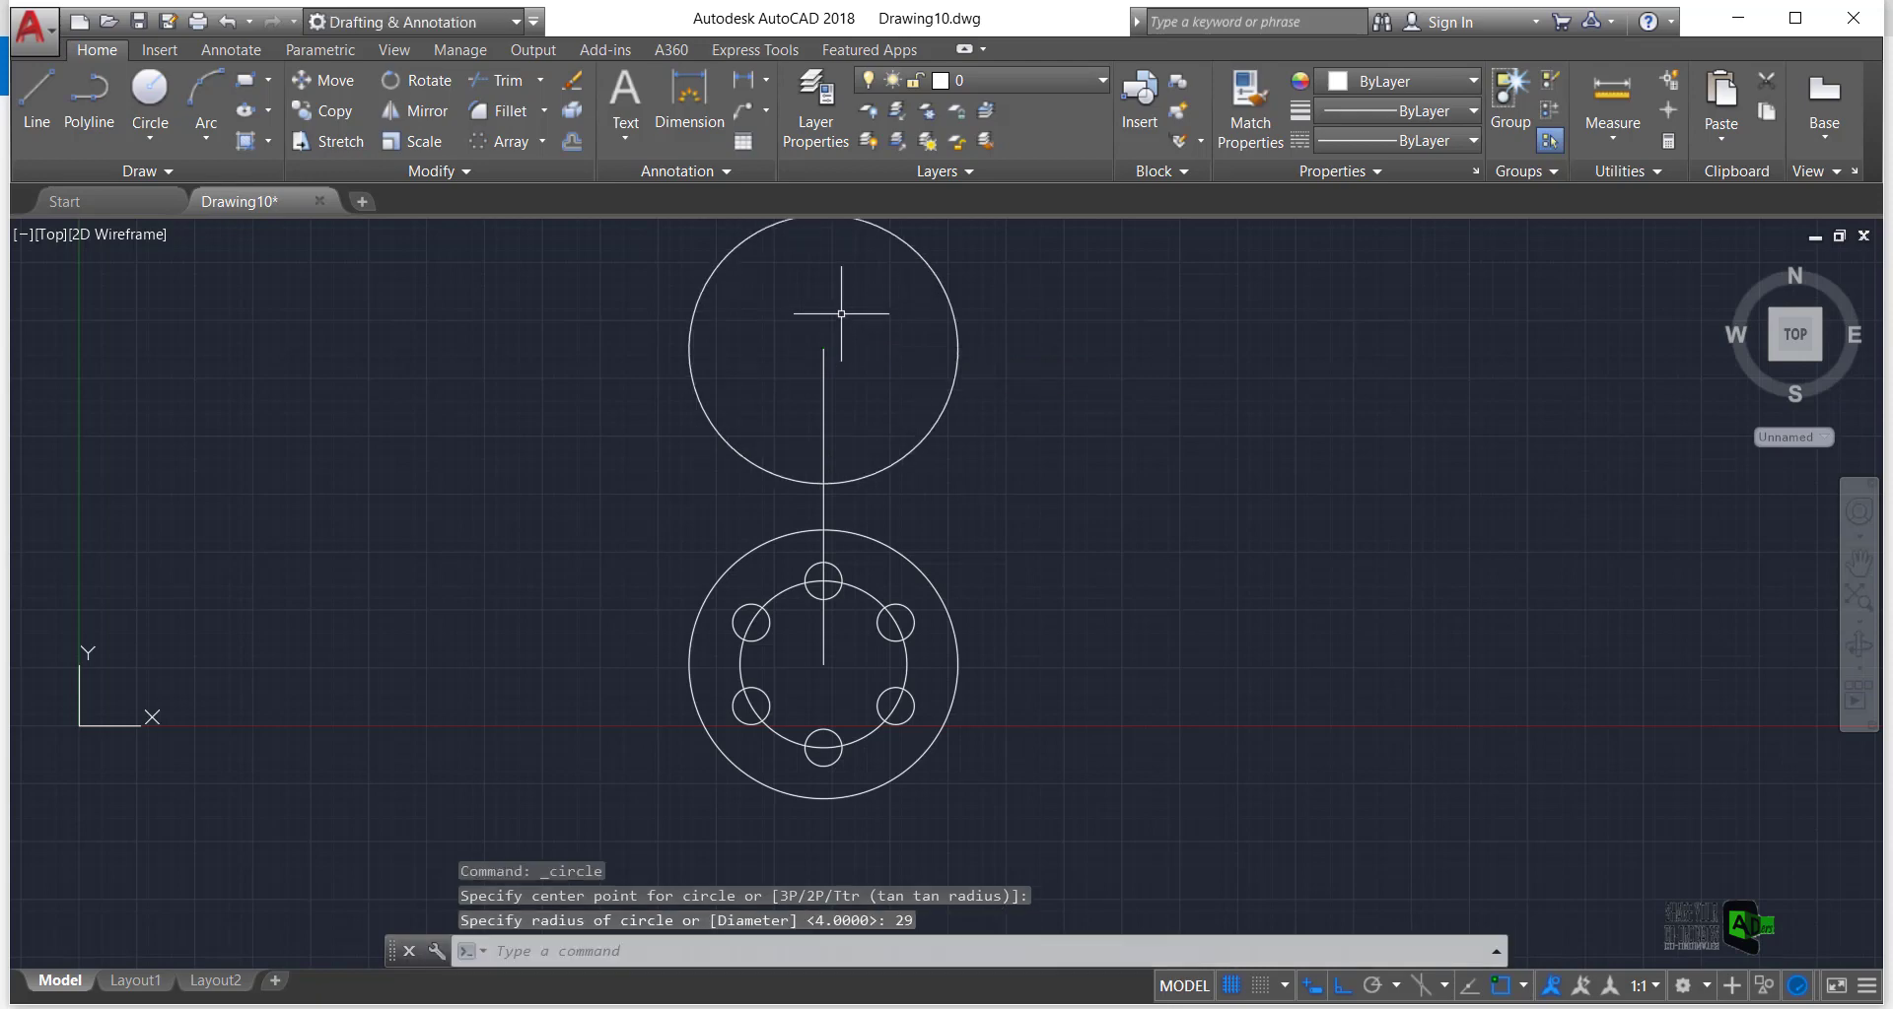
Draw a circle of radius 20 mm concentric with the upper 29 mm radius circle
scroll(849, 316, up, 1)
scroll(950, 511, down, 2)
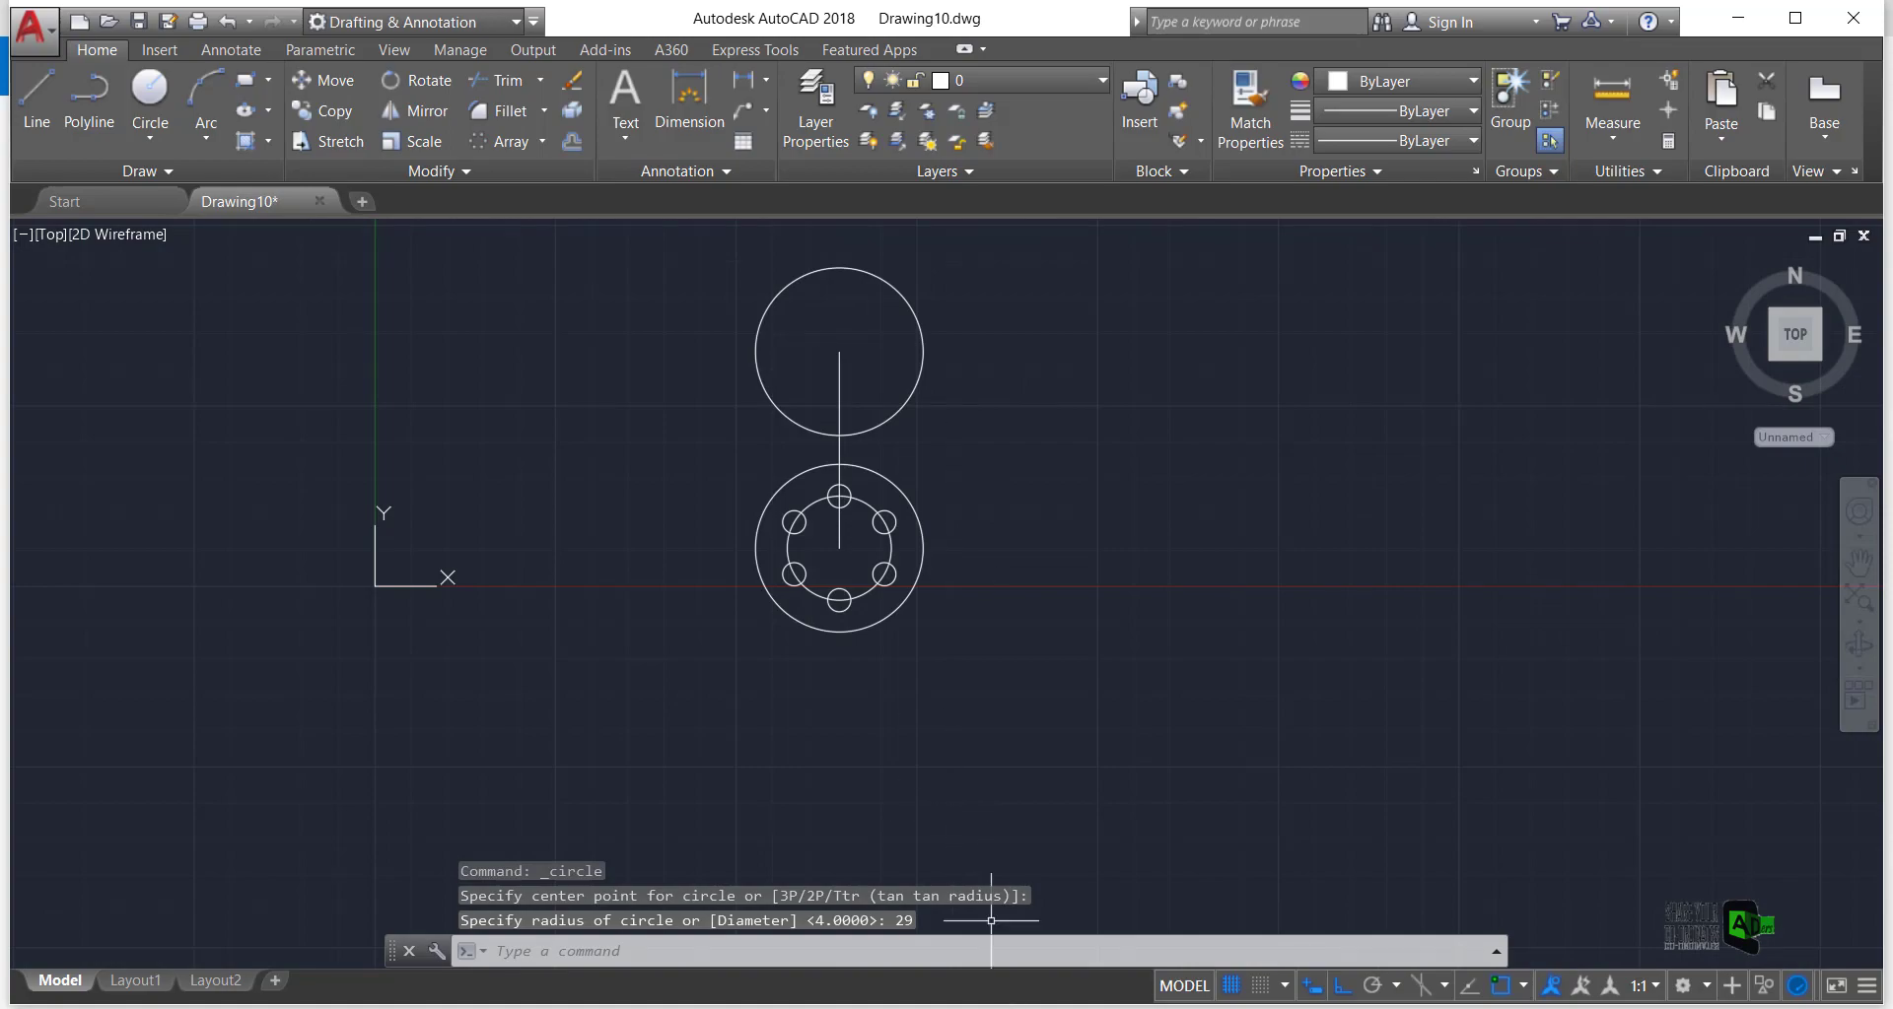
key(alt+Tab)
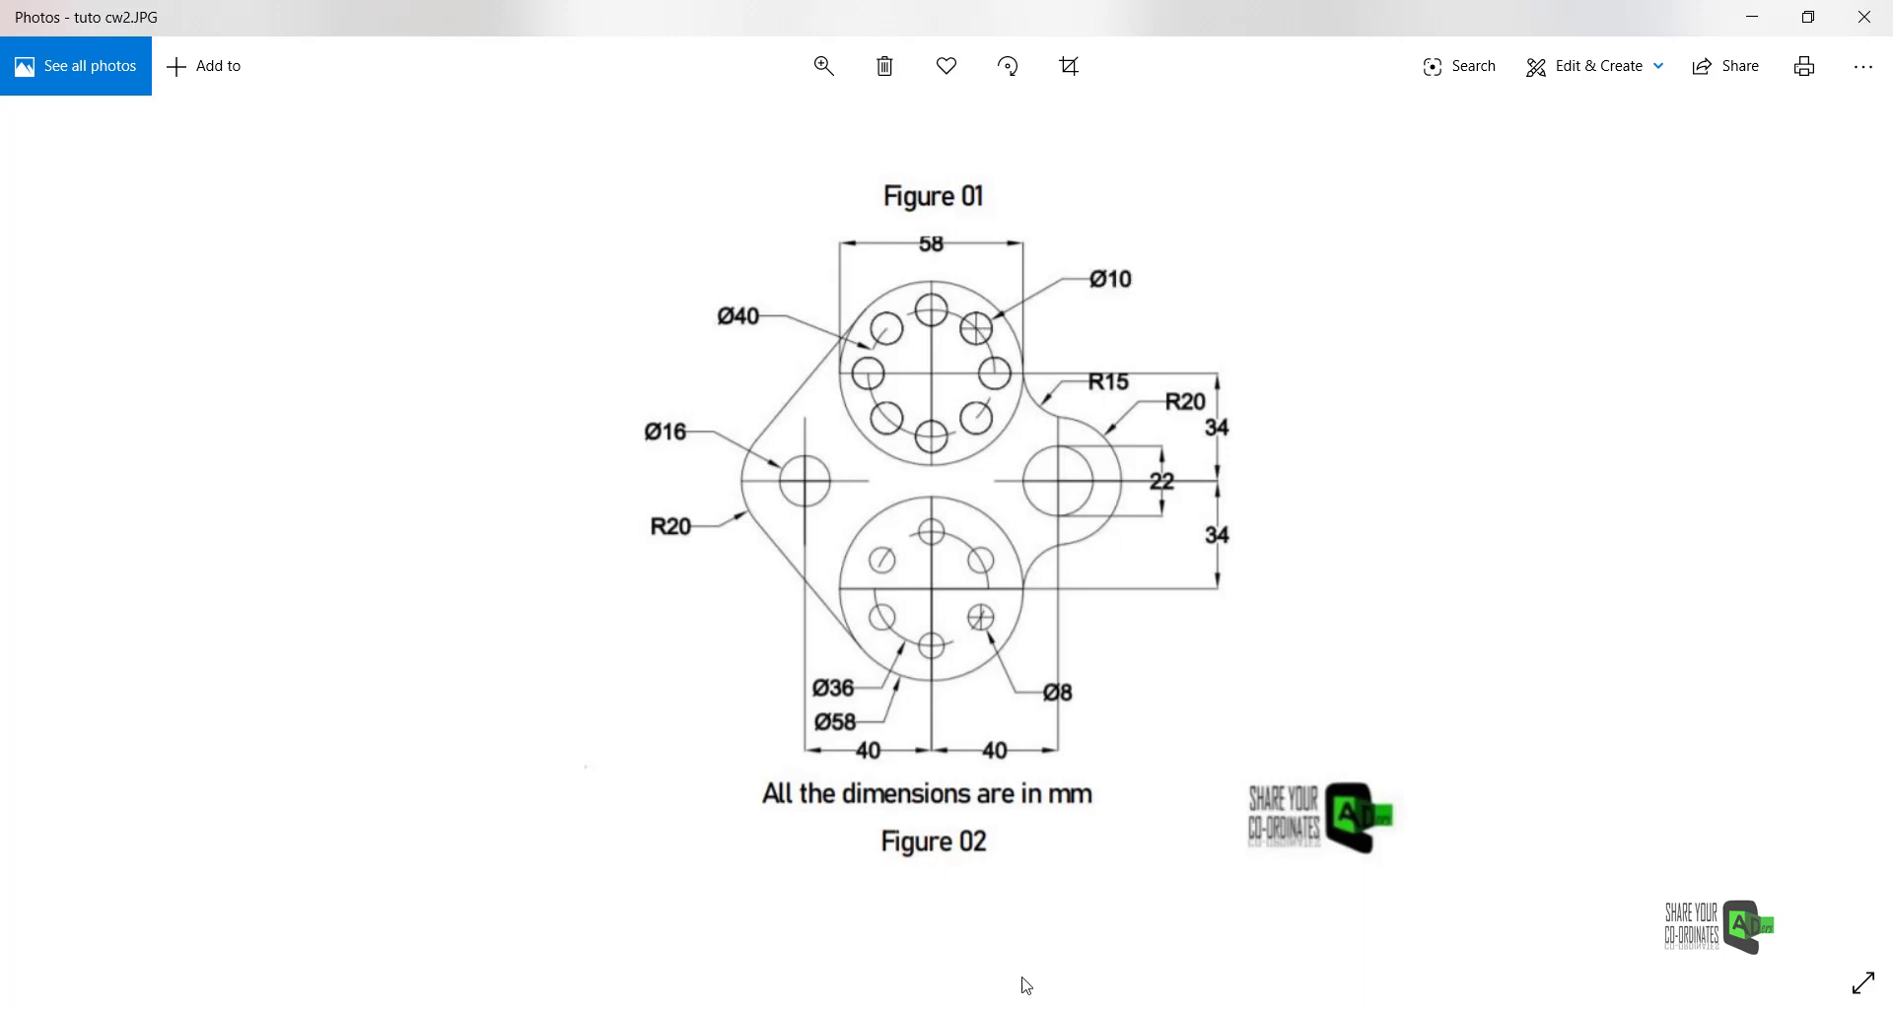
click(833, 912)
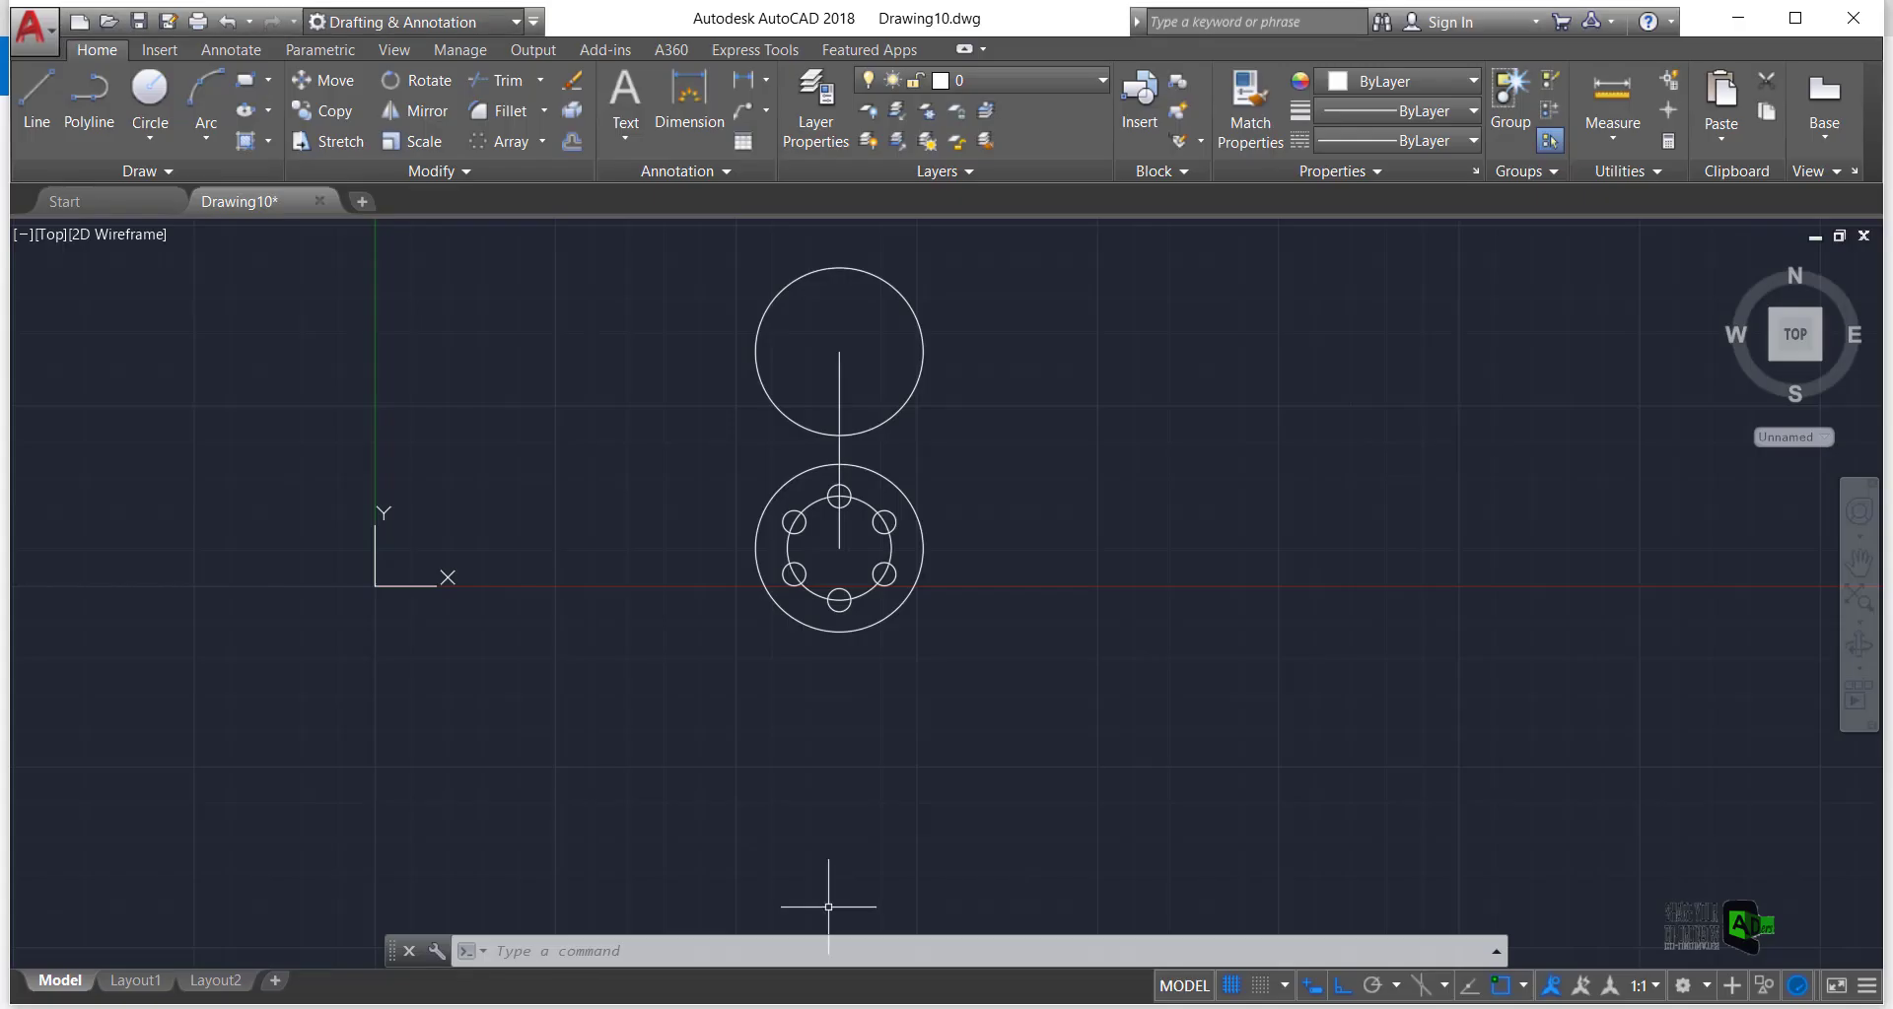
click(150, 98)
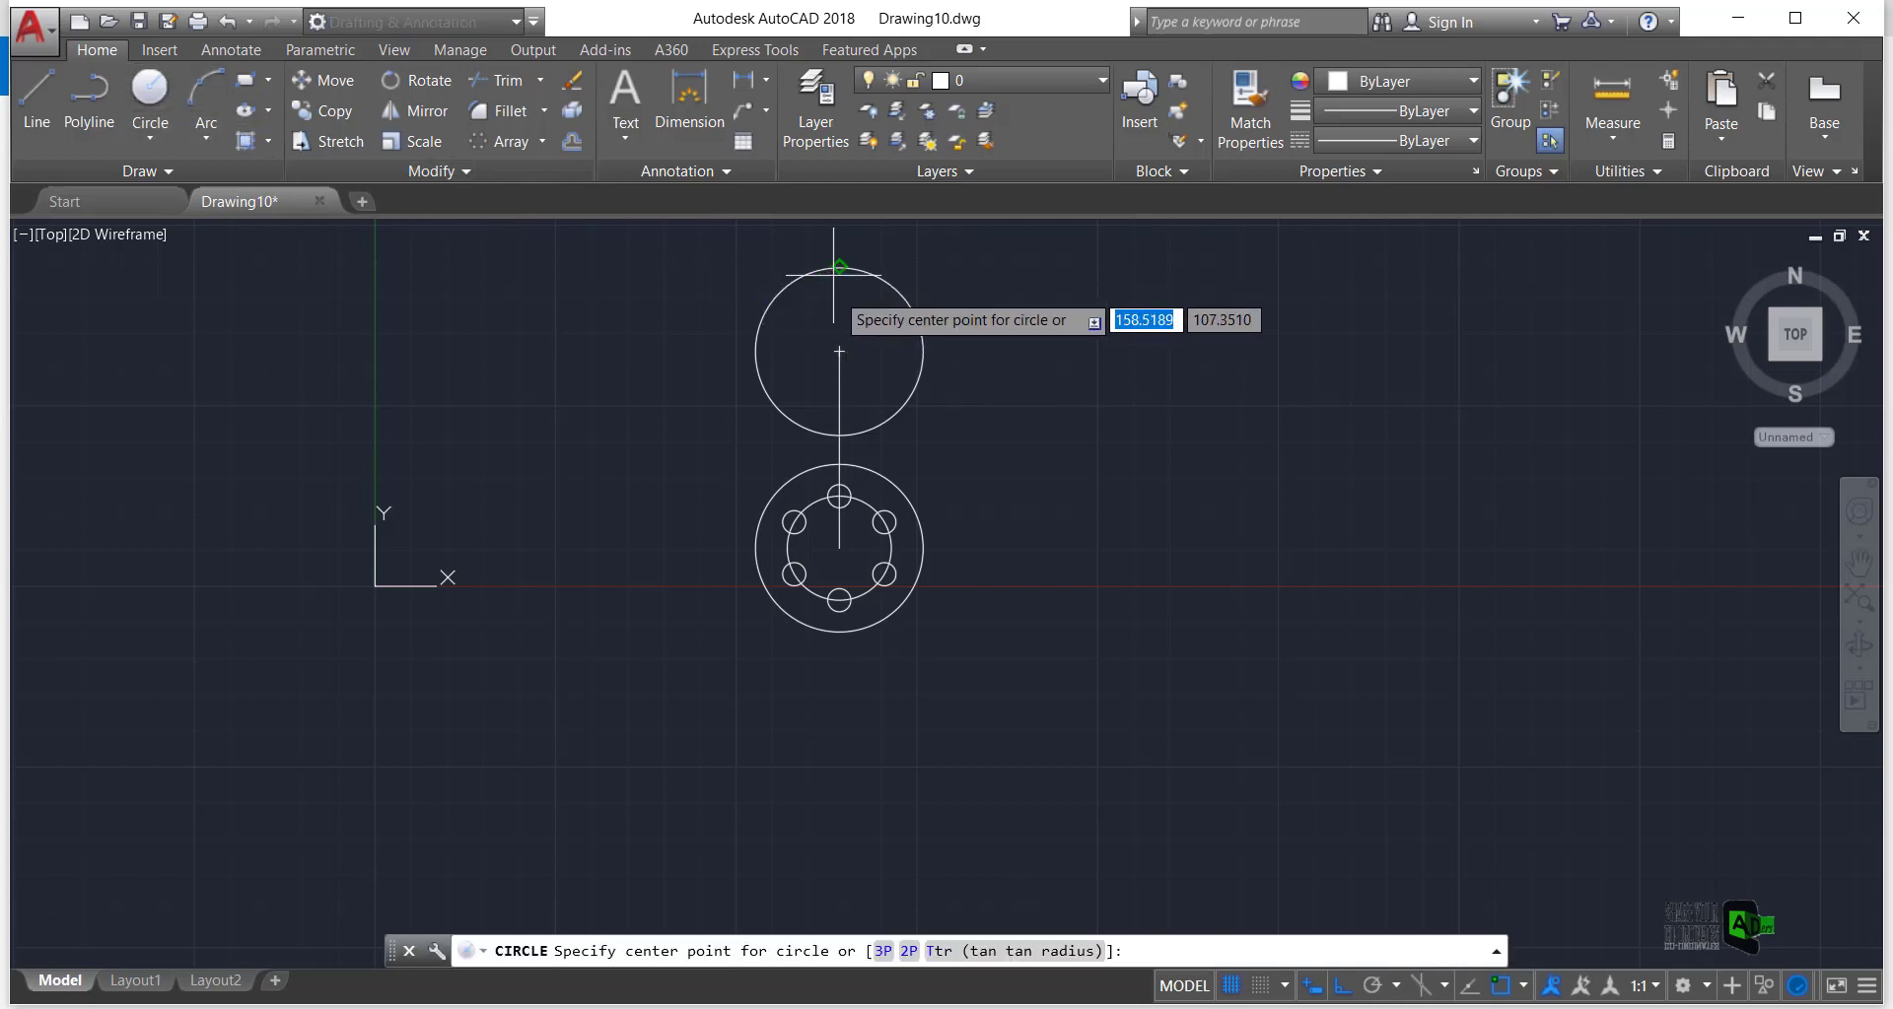
click(839, 350)
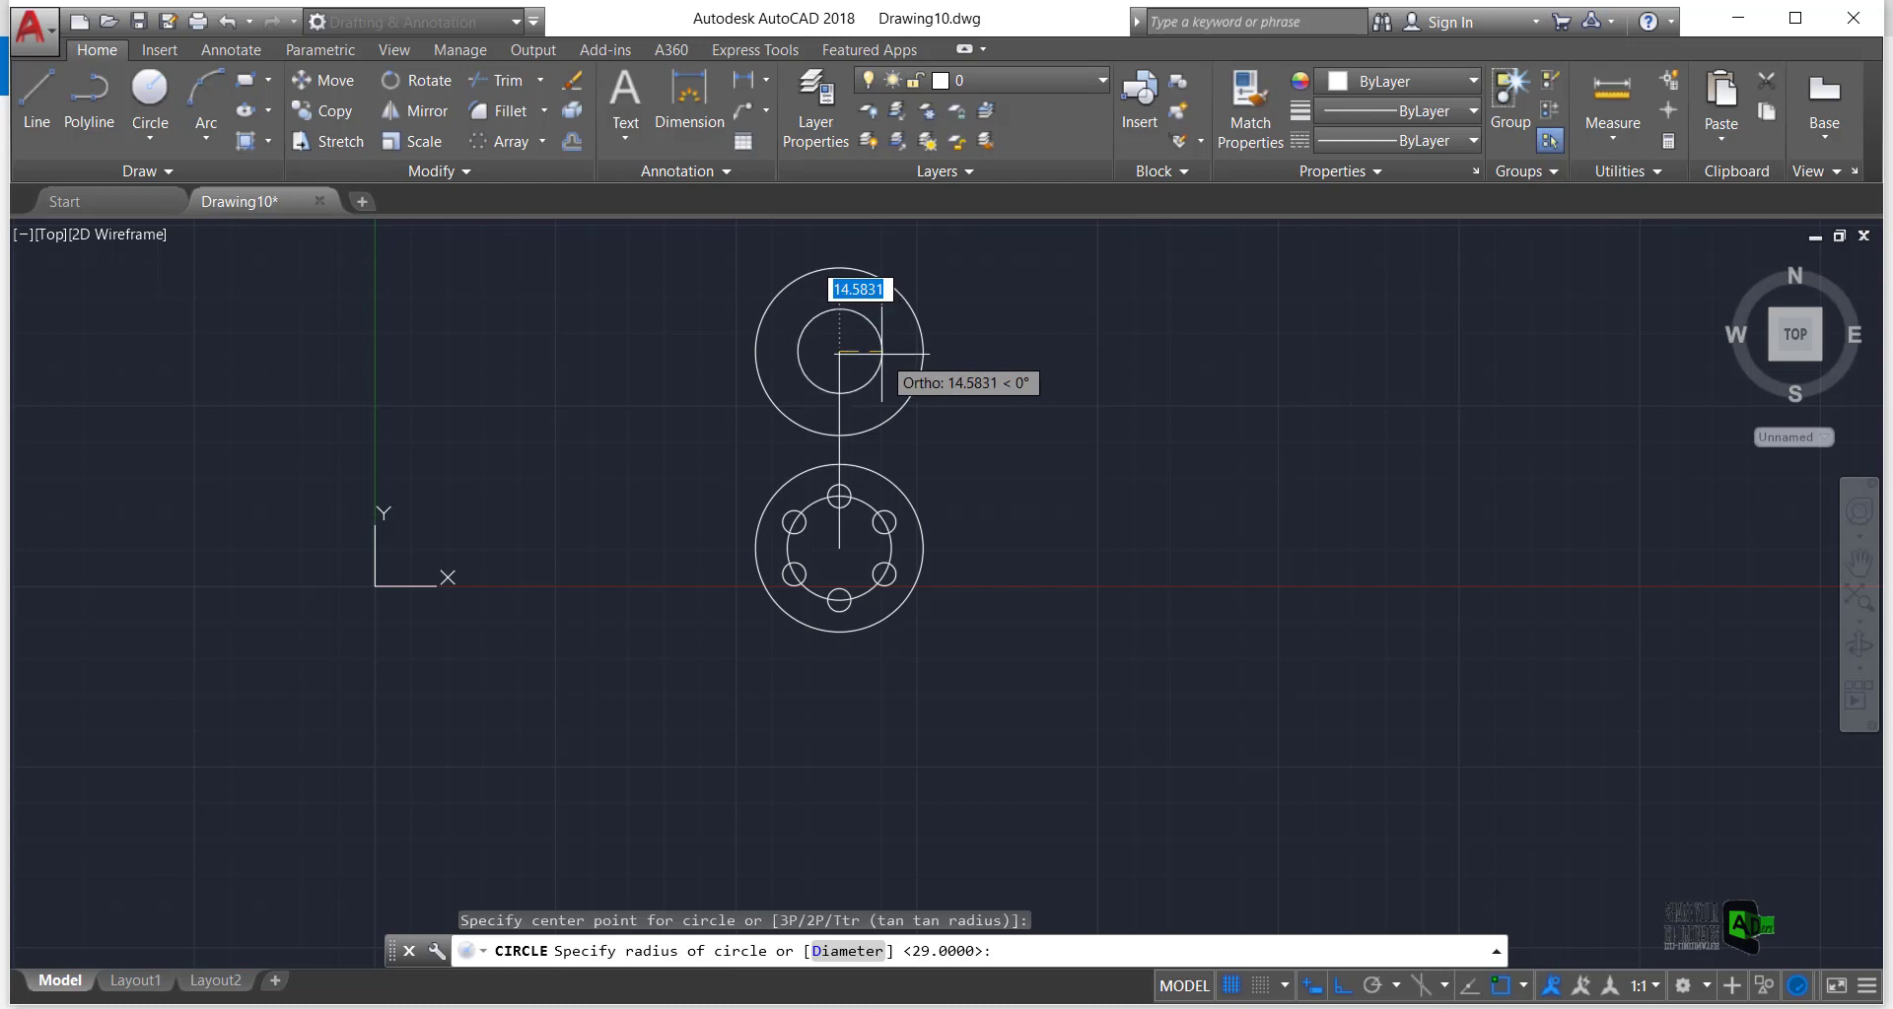
text(2)
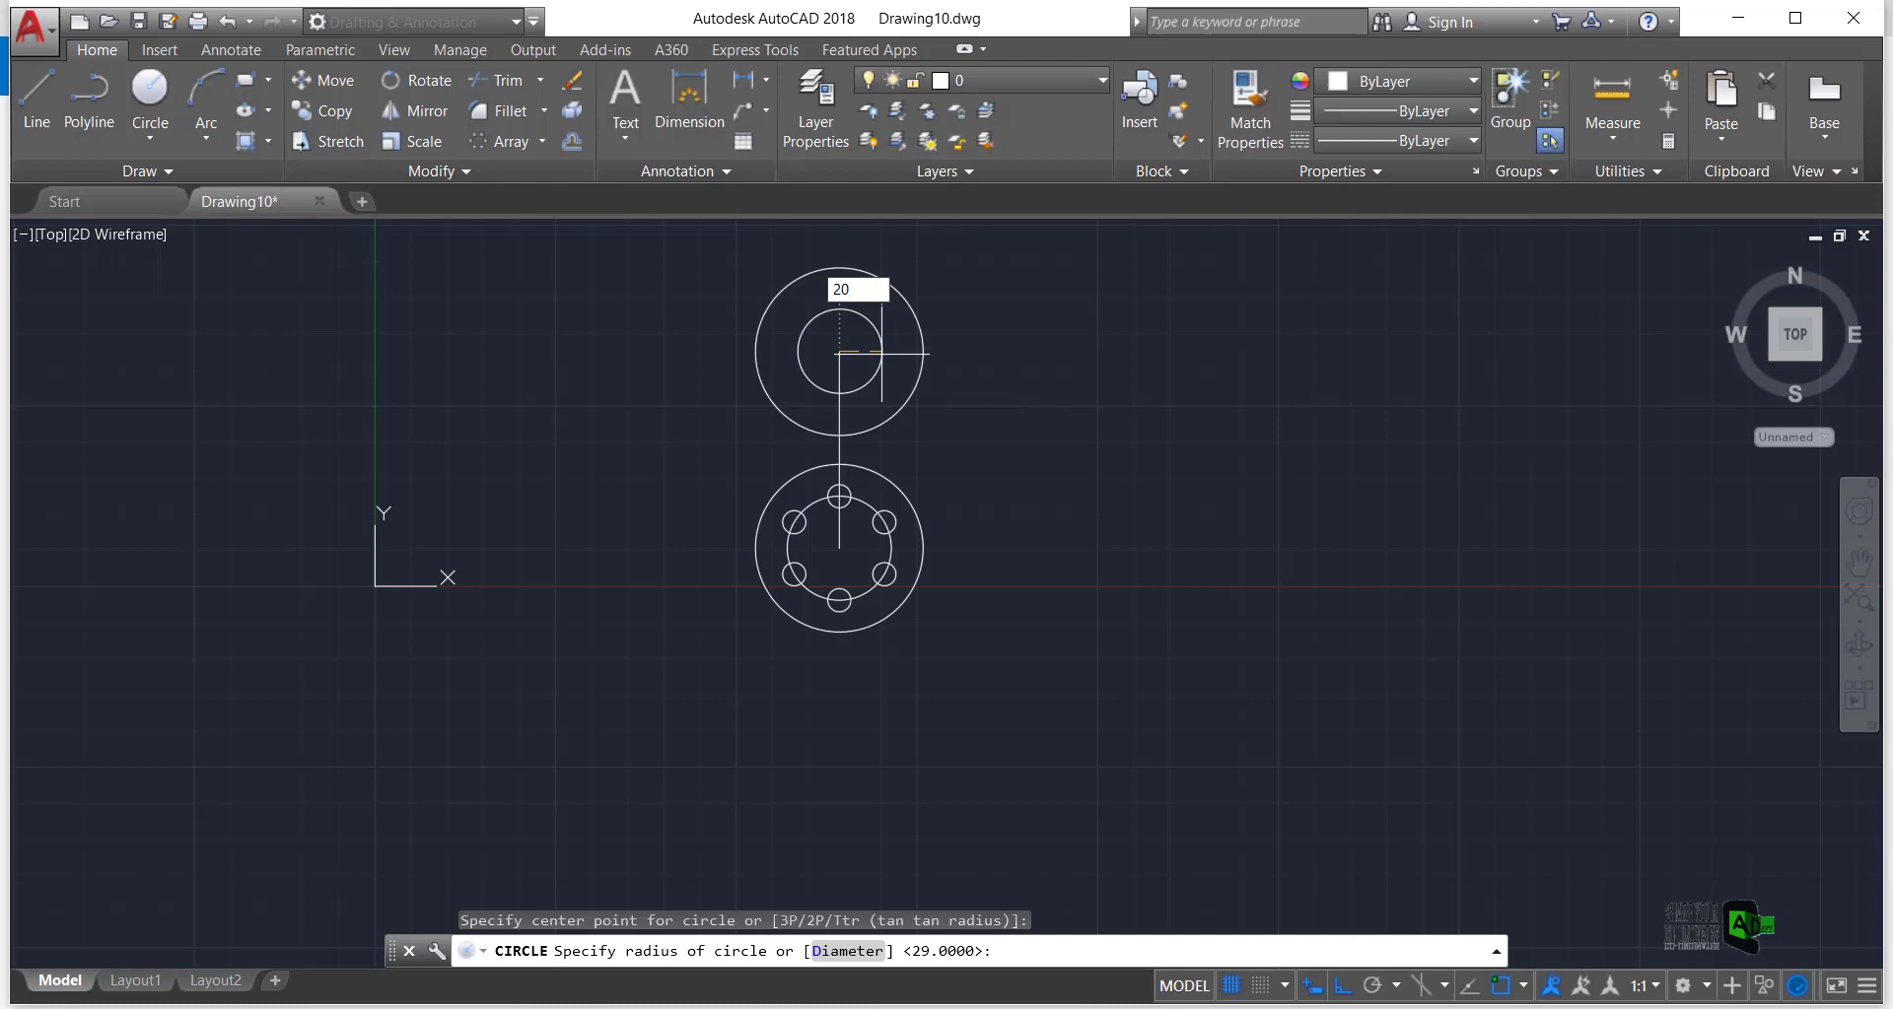
text(0)
key(Return)
Draw a hole circle of radius 5 mm centred on the bottom quadrant of the 20 mm radius circle
scroll(864, 748, up, 1)
scroll(864, 748, down, 1)
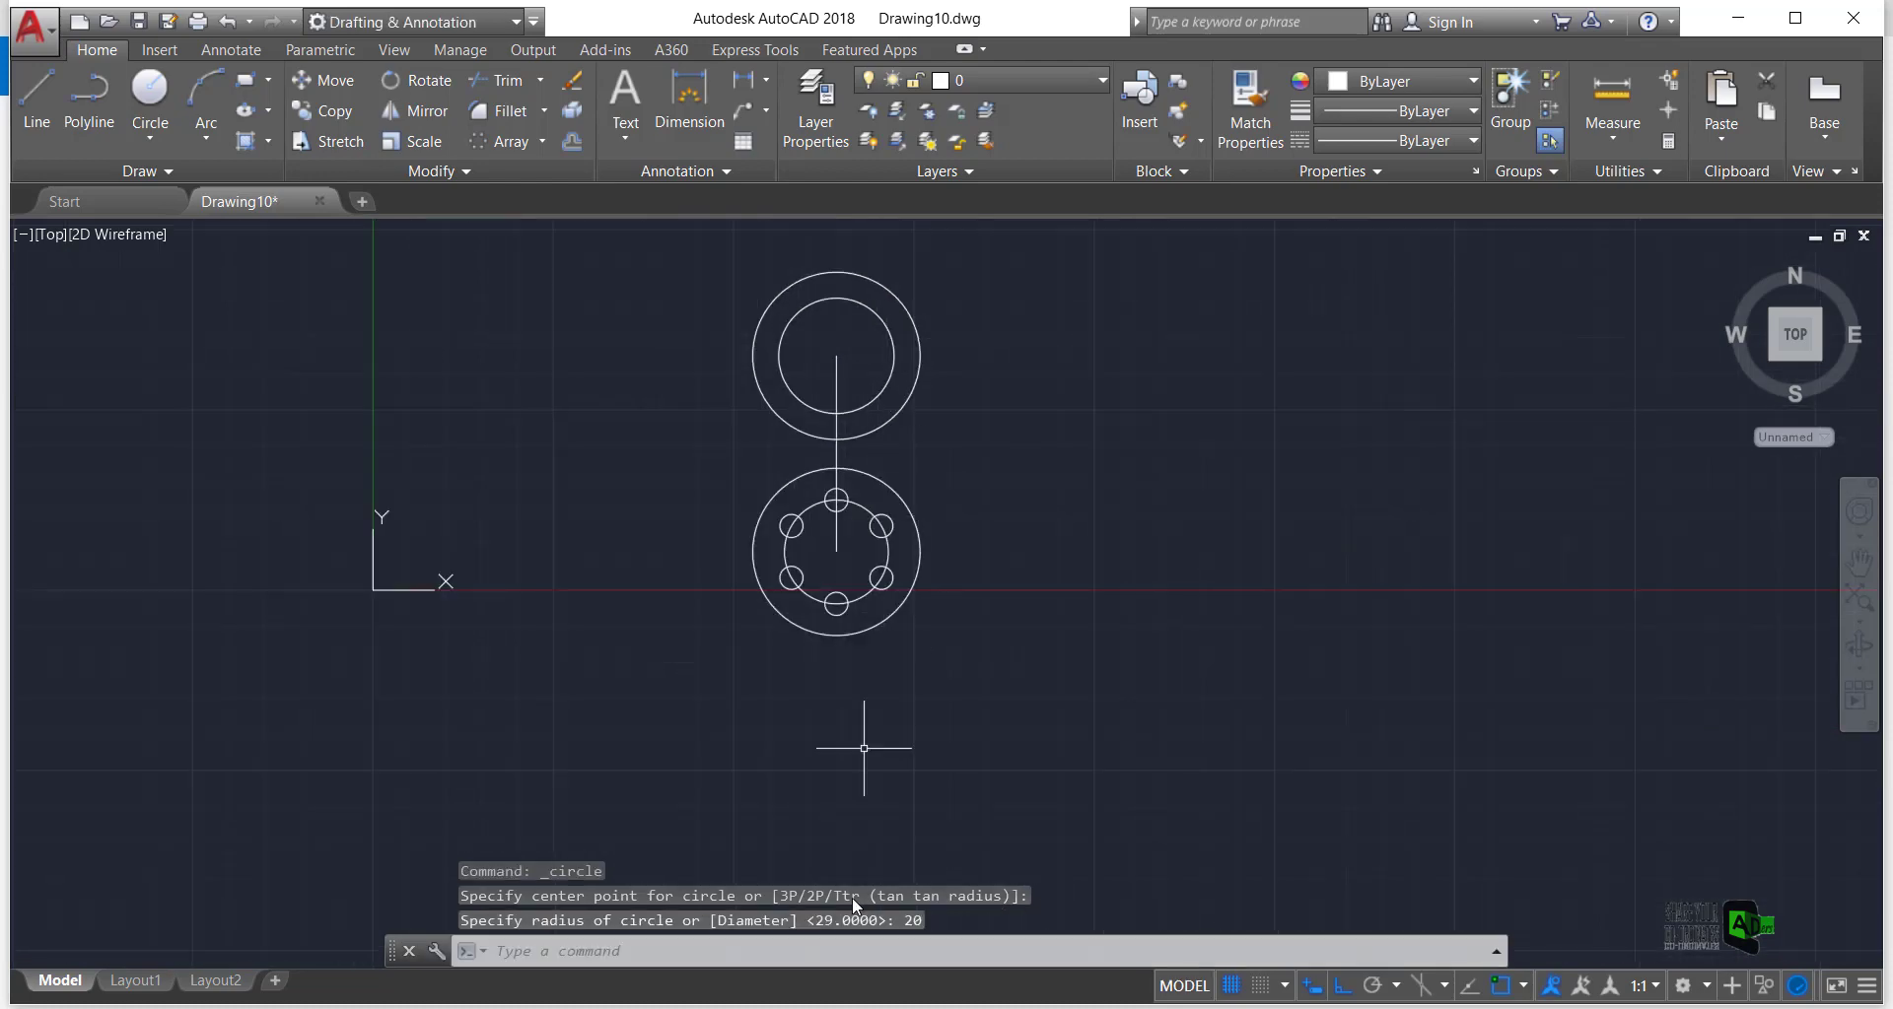
click(966, 1007)
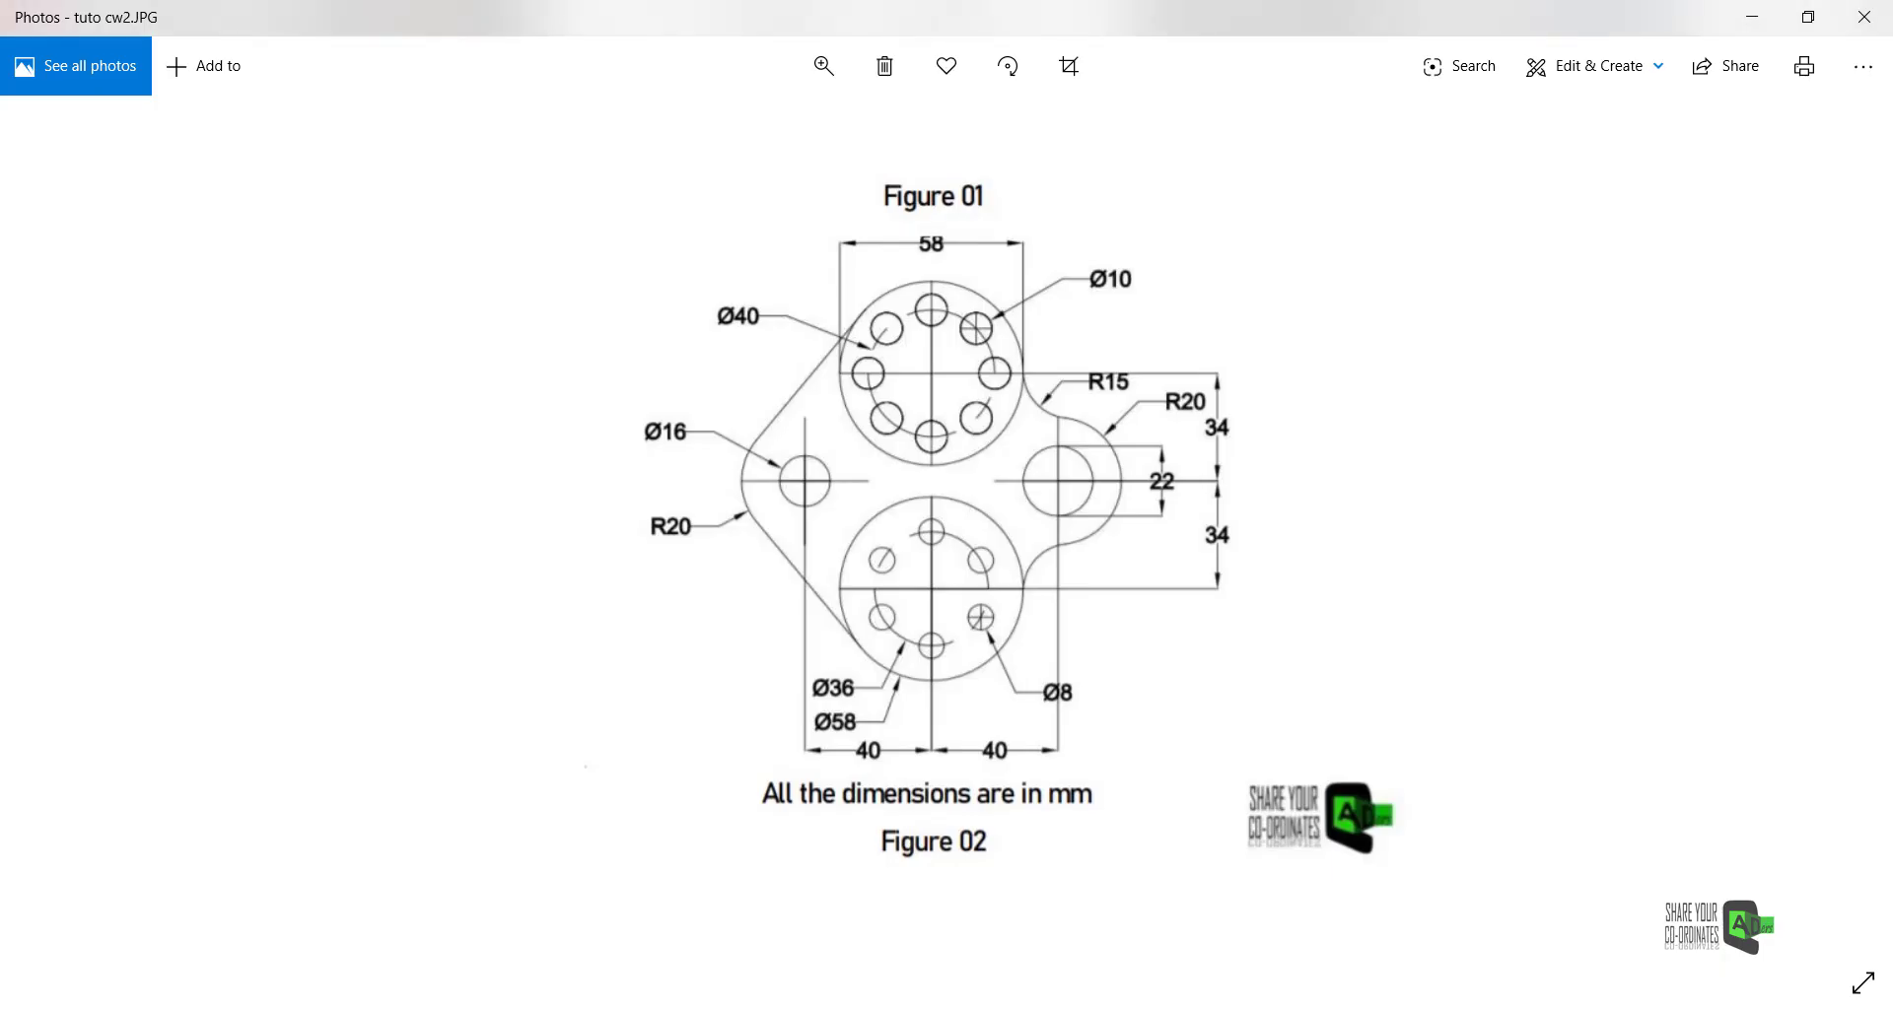
click(971, 1008)
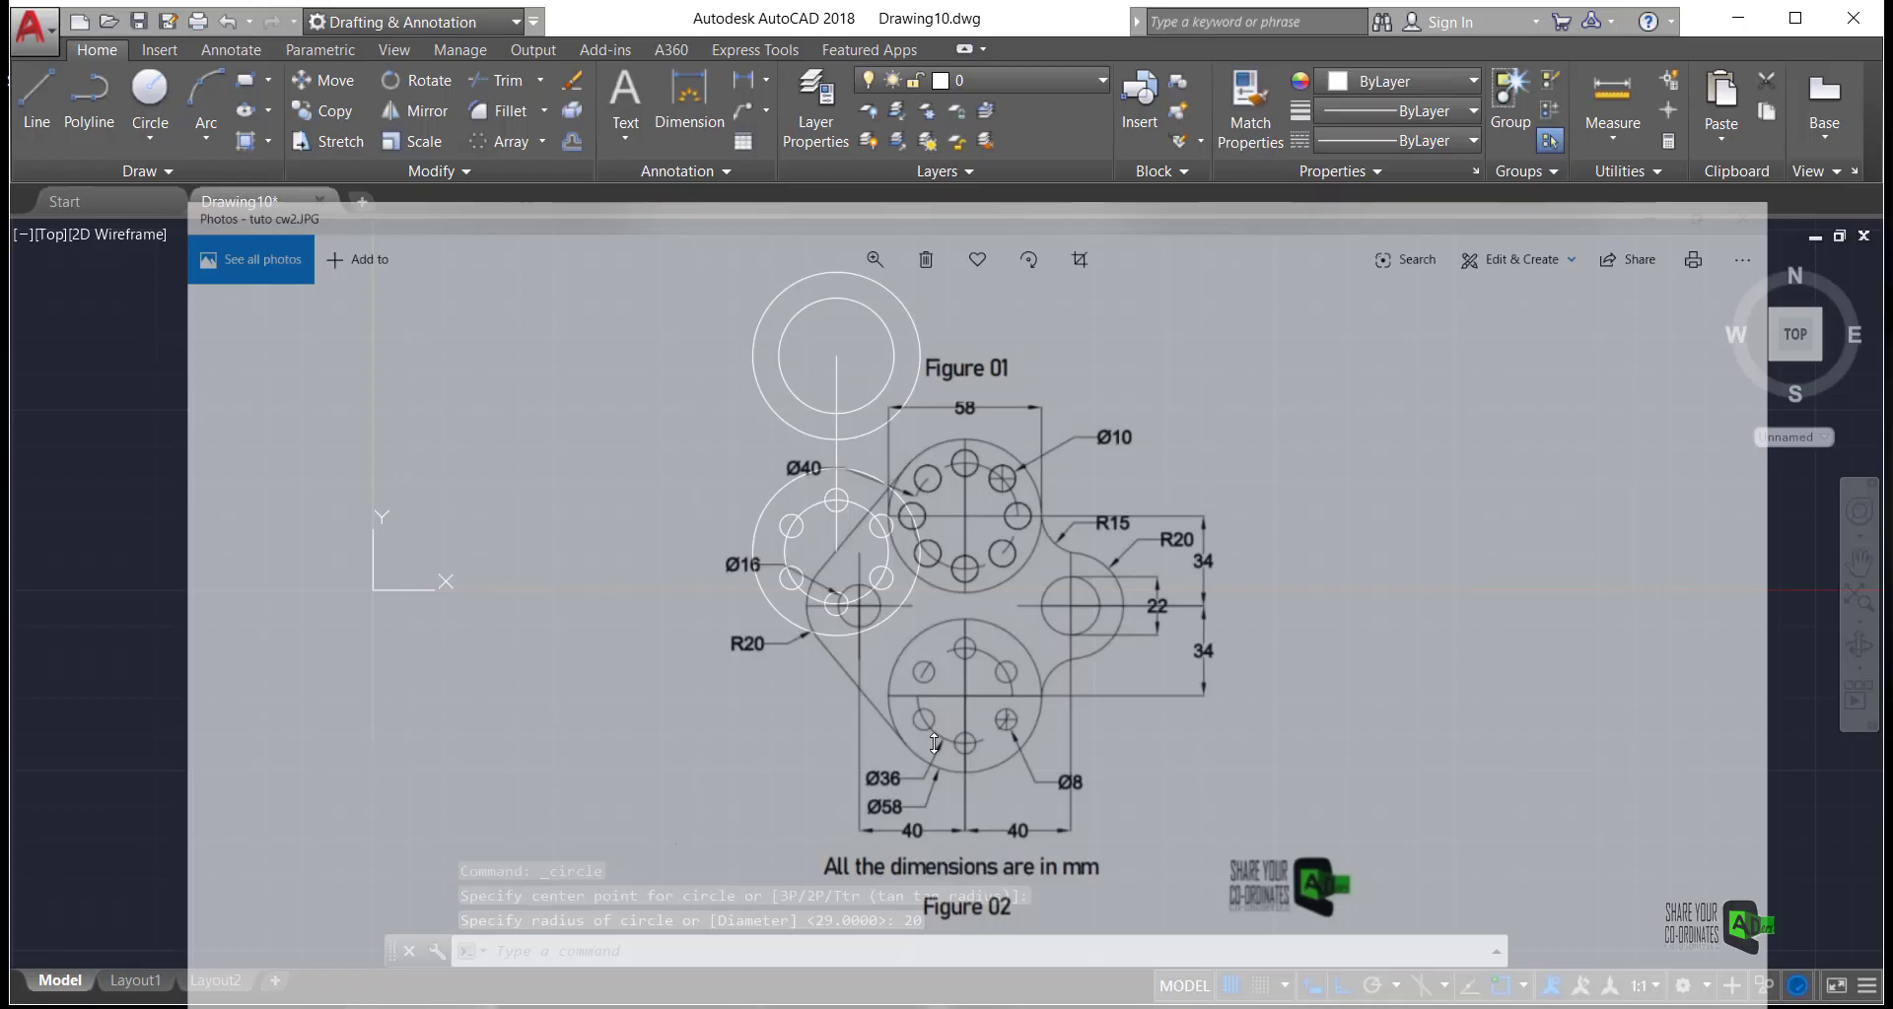
click(153, 91)
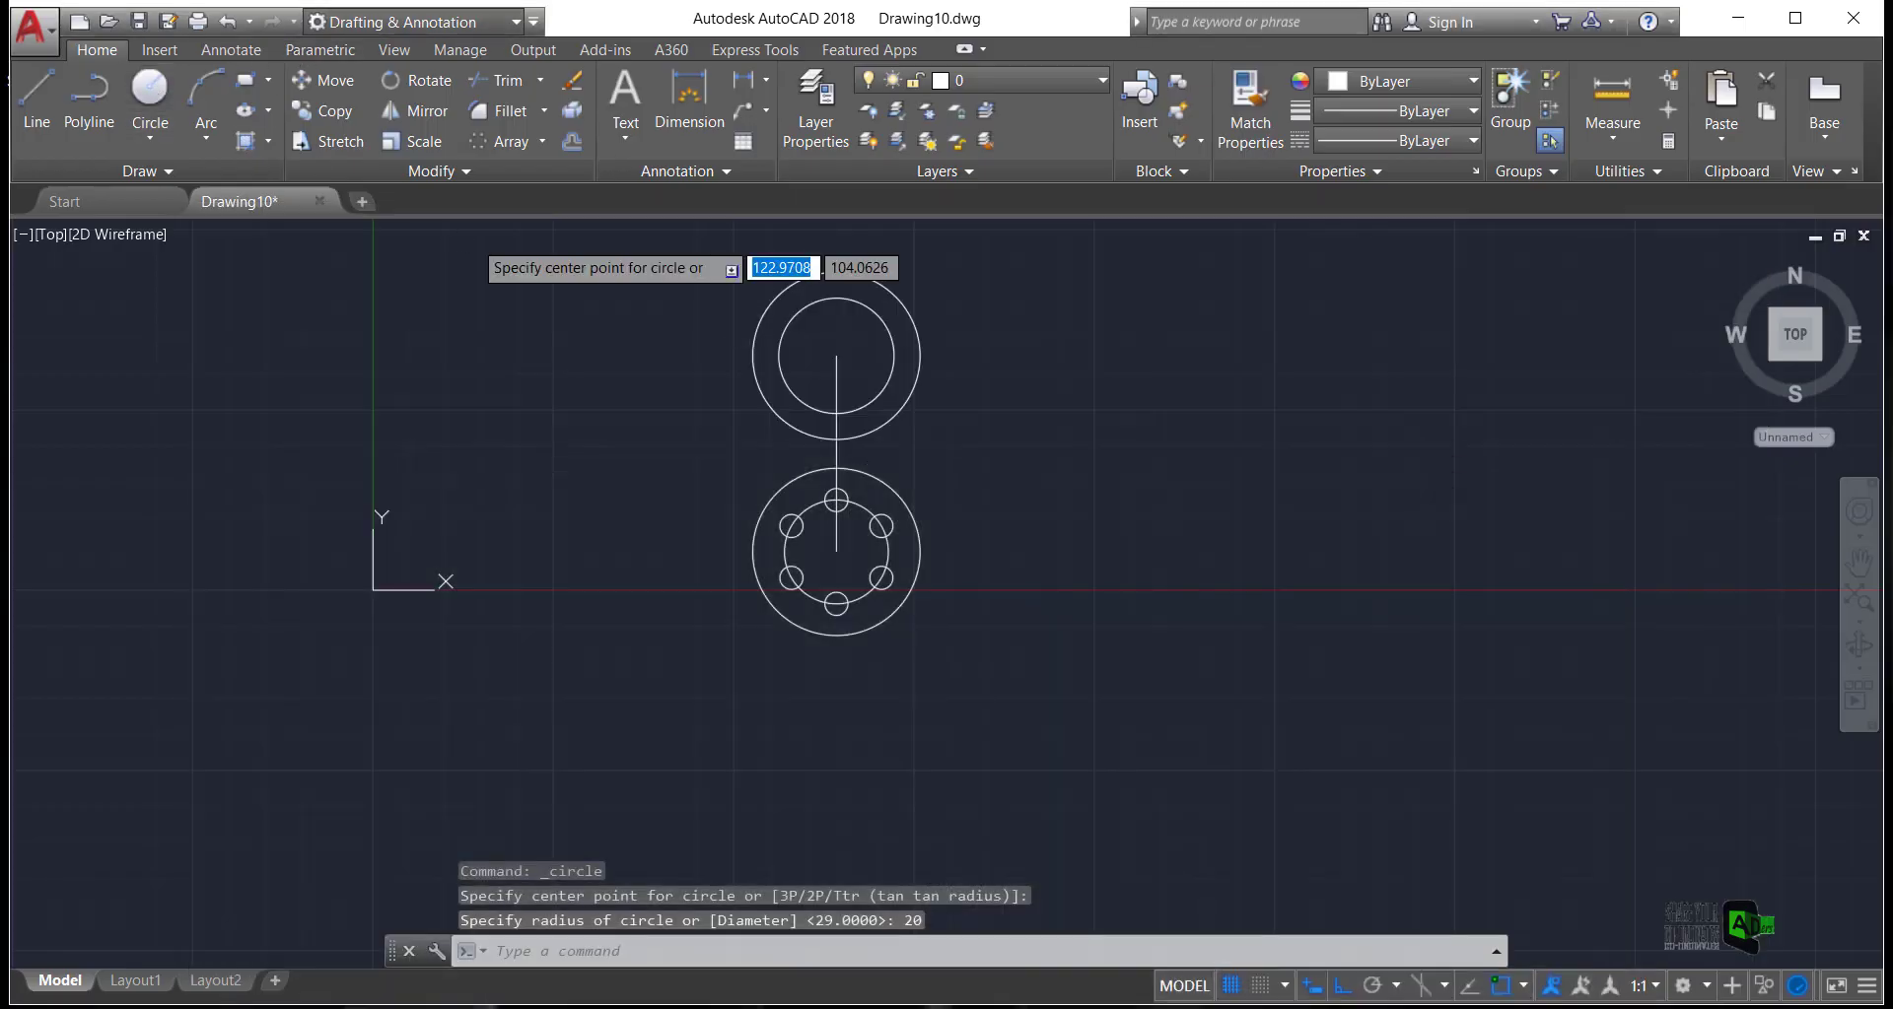
click(836, 412)
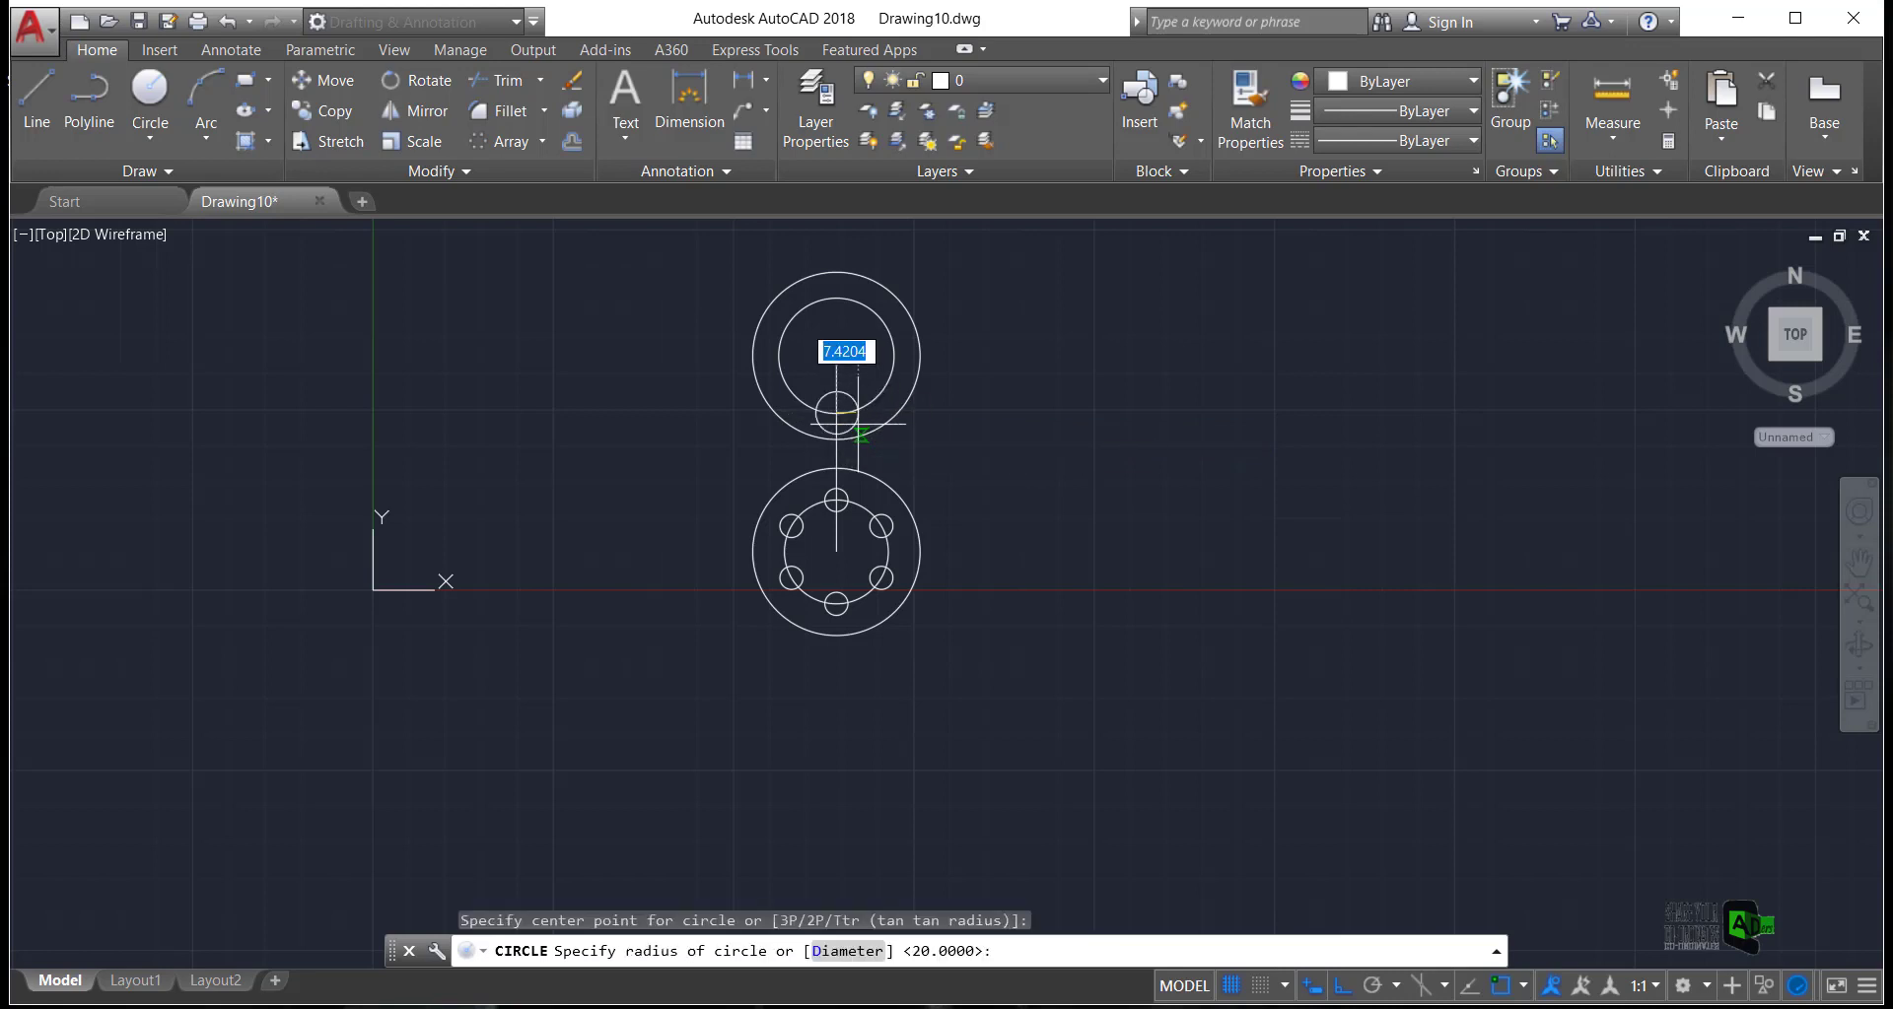
text(5)
key(Return)
Create a polar array of the 5 mm radius hole around the upper circles' centre with 8 items over 360 degrees
scroll(887, 380, up, 2)
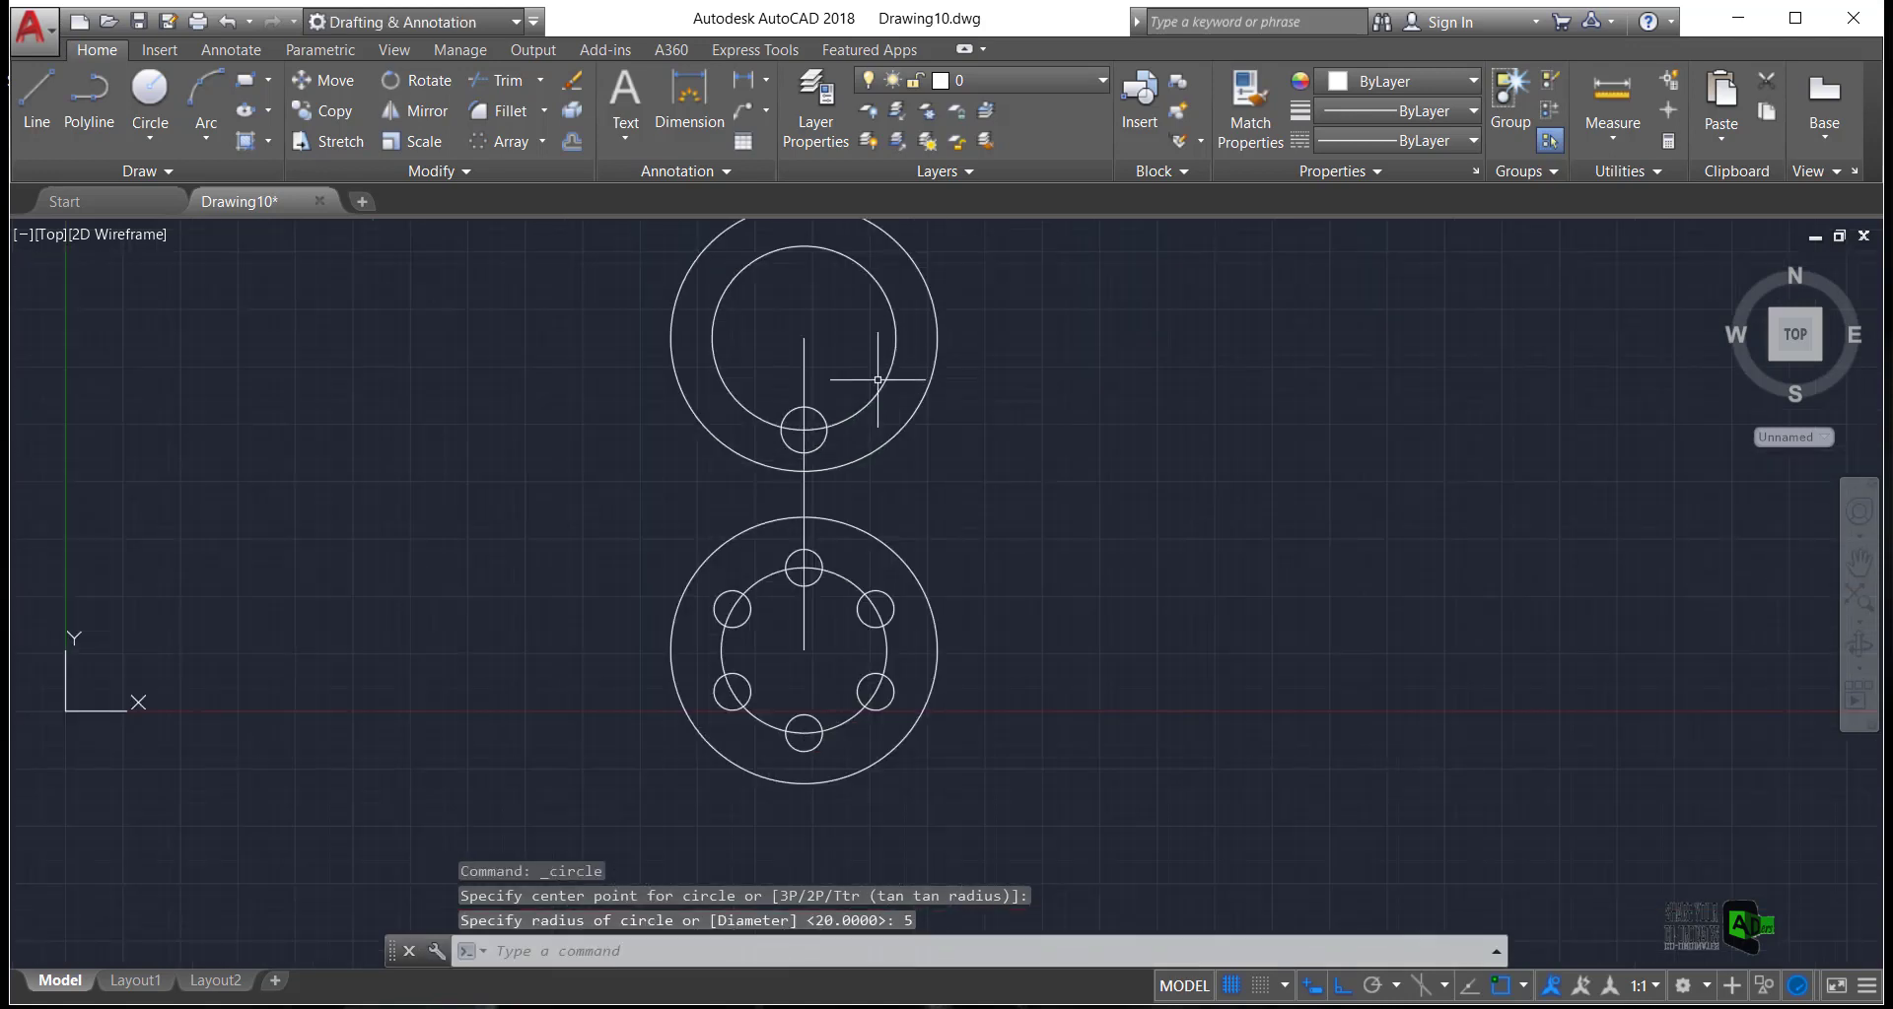
scroll(877, 379, down, 2)
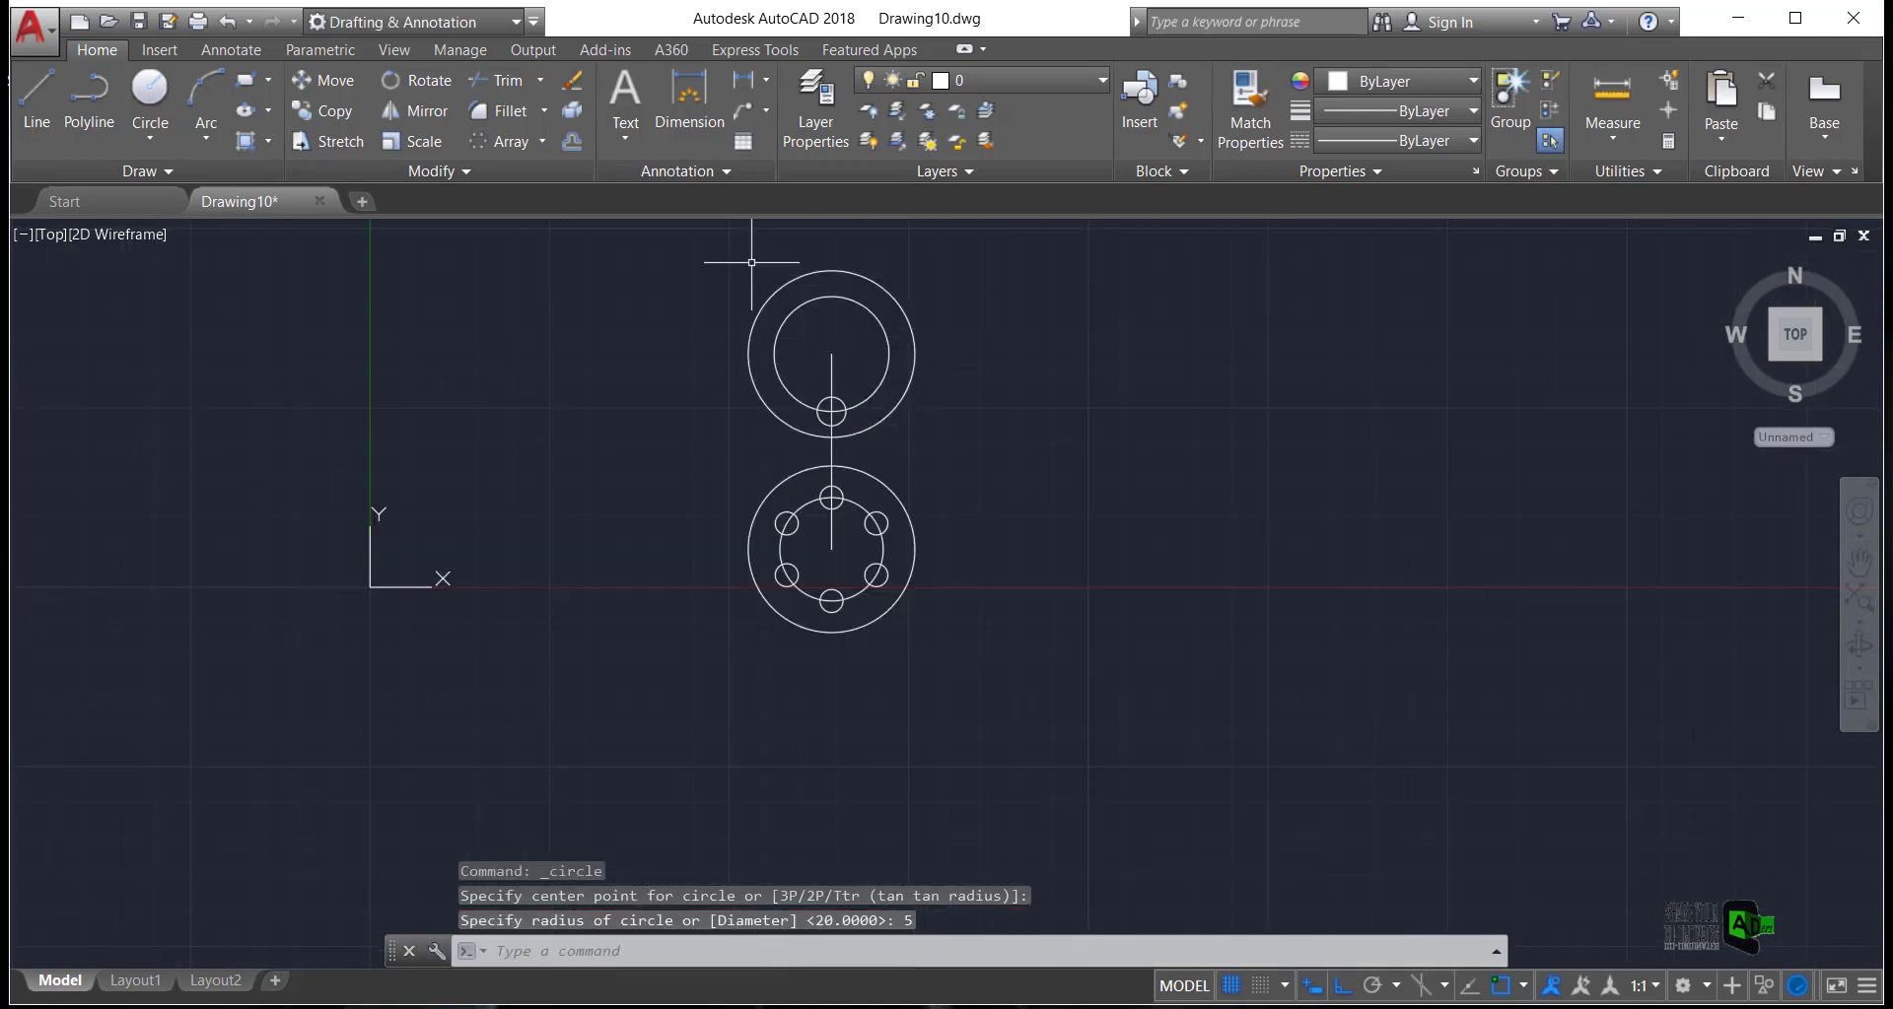
click(499, 138)
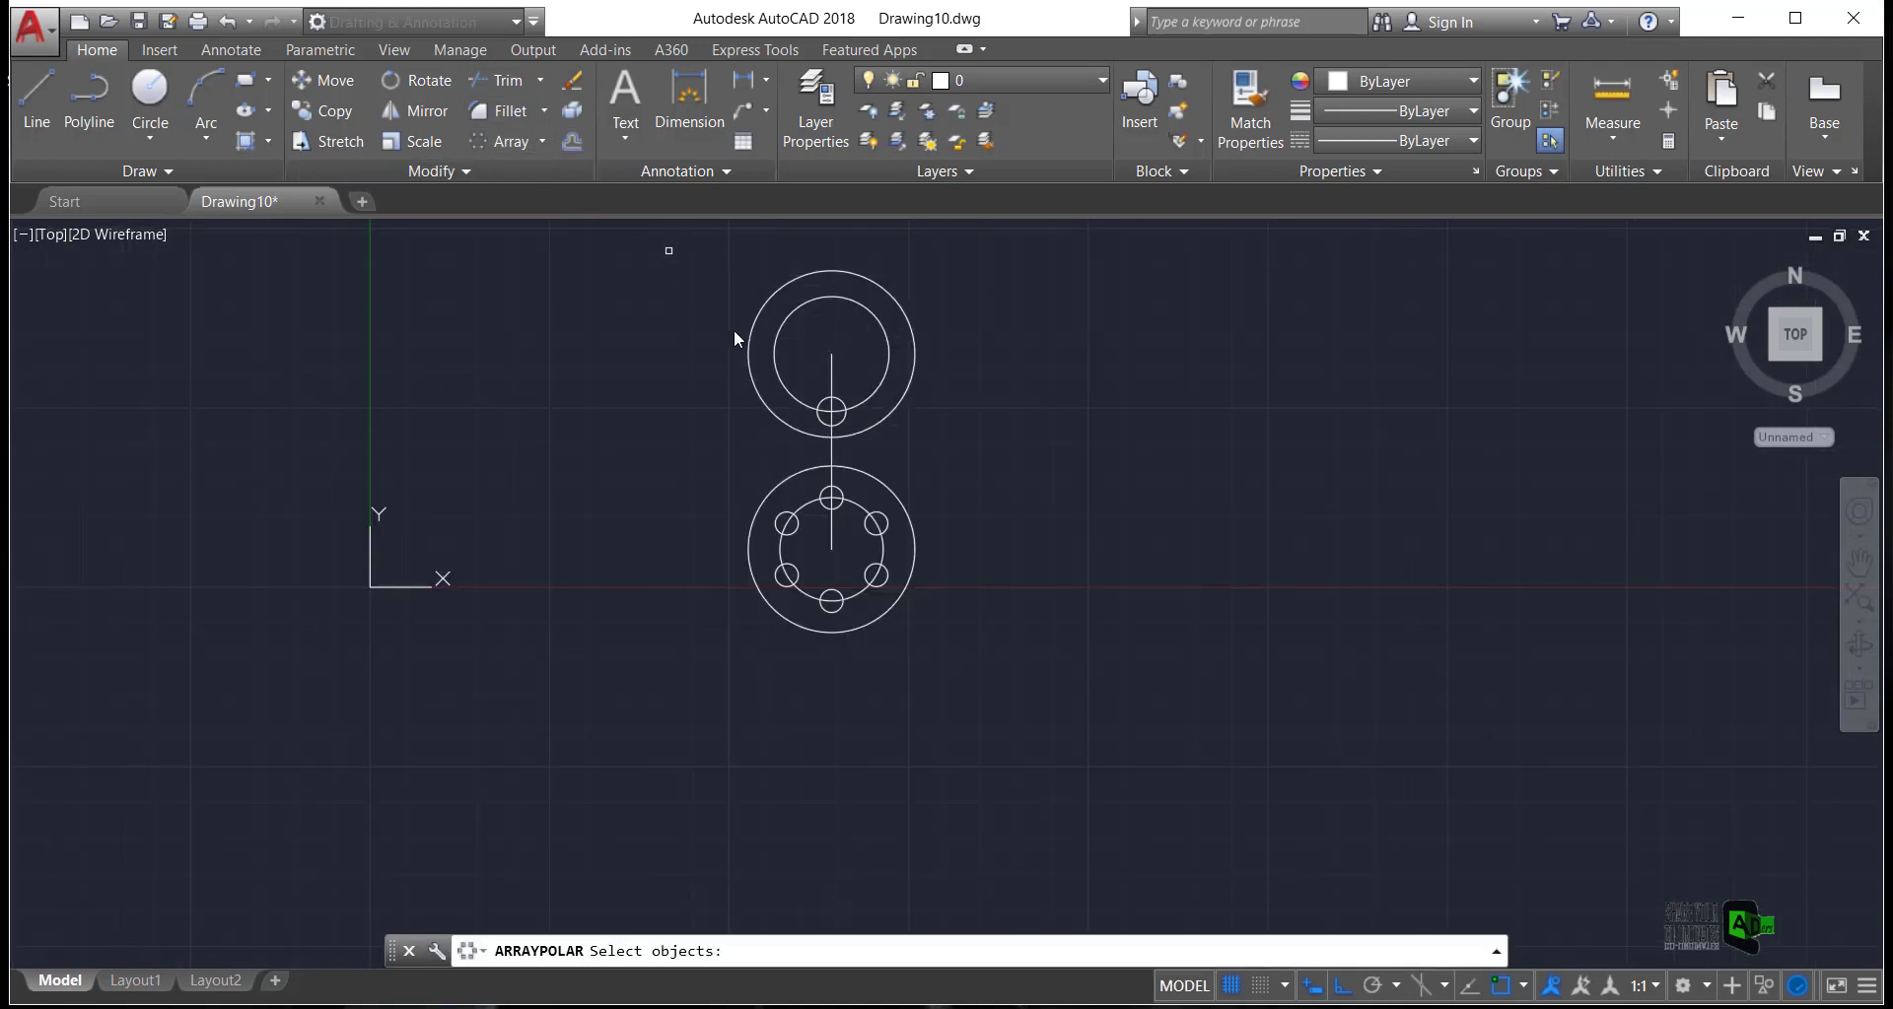
click(818, 418)
key(Return)
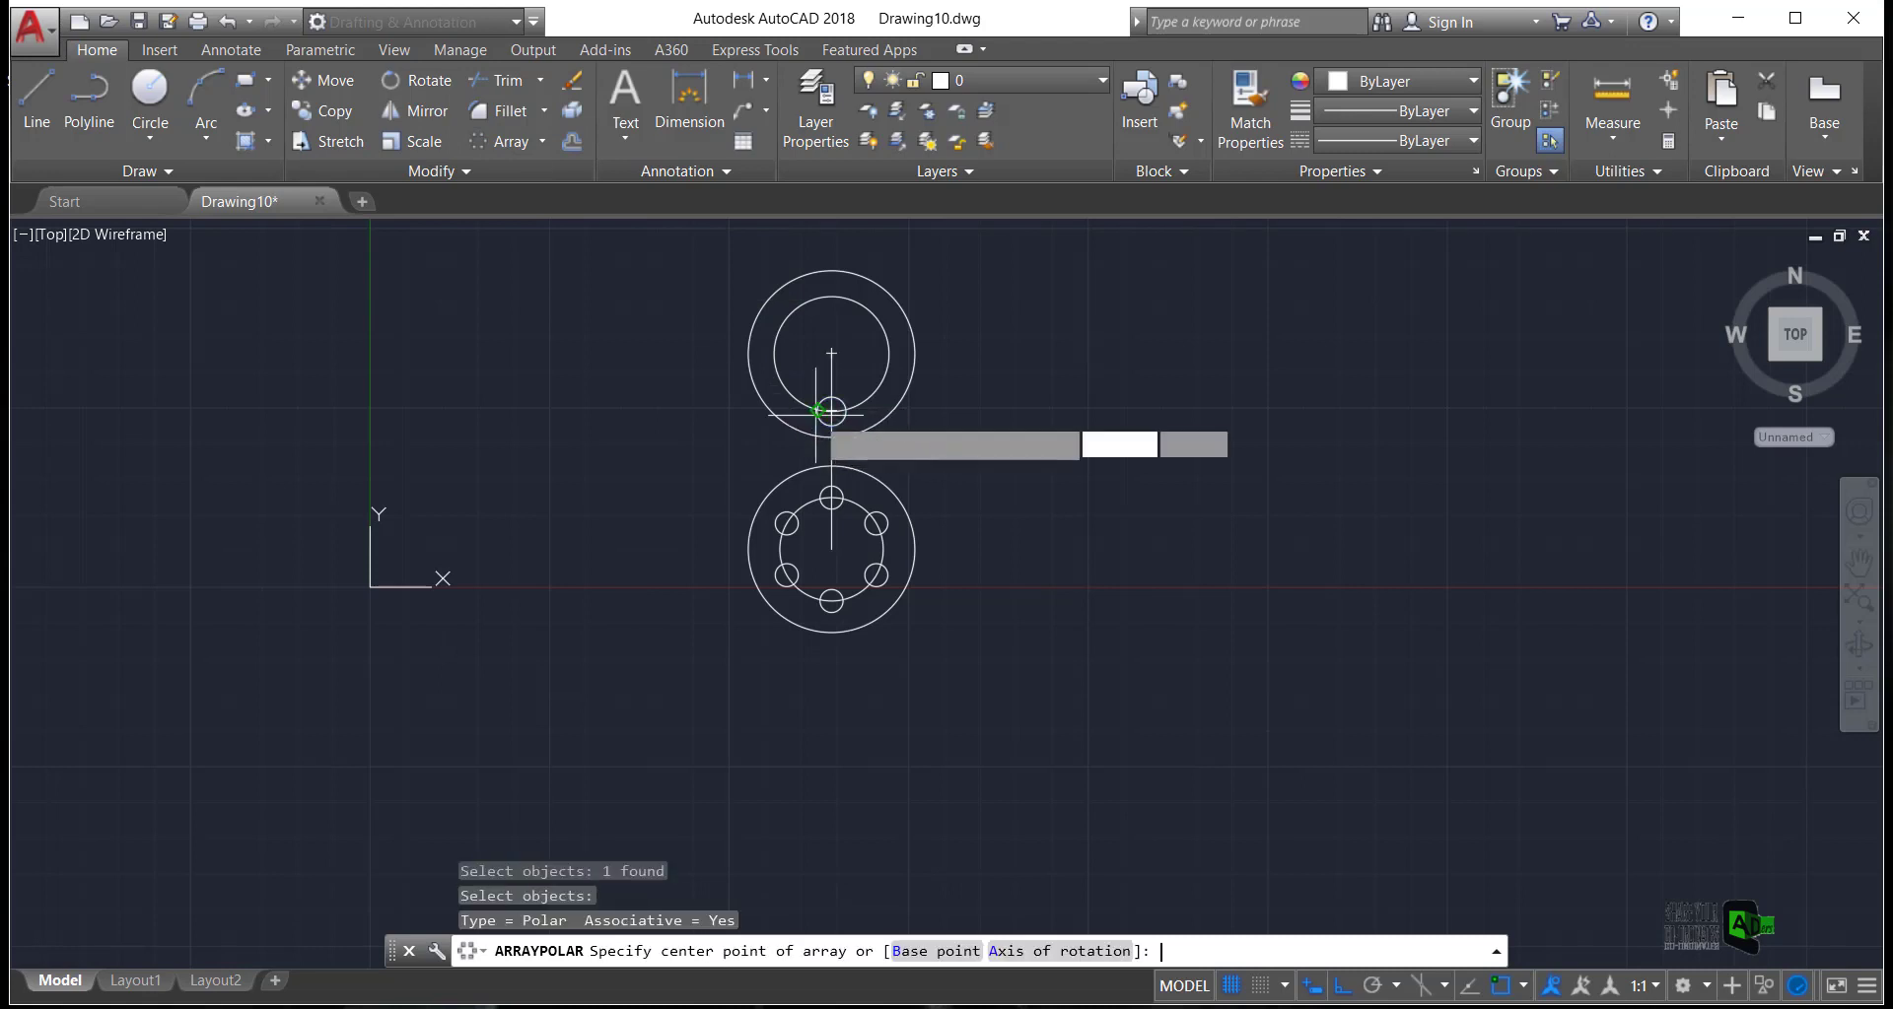
click(832, 353)
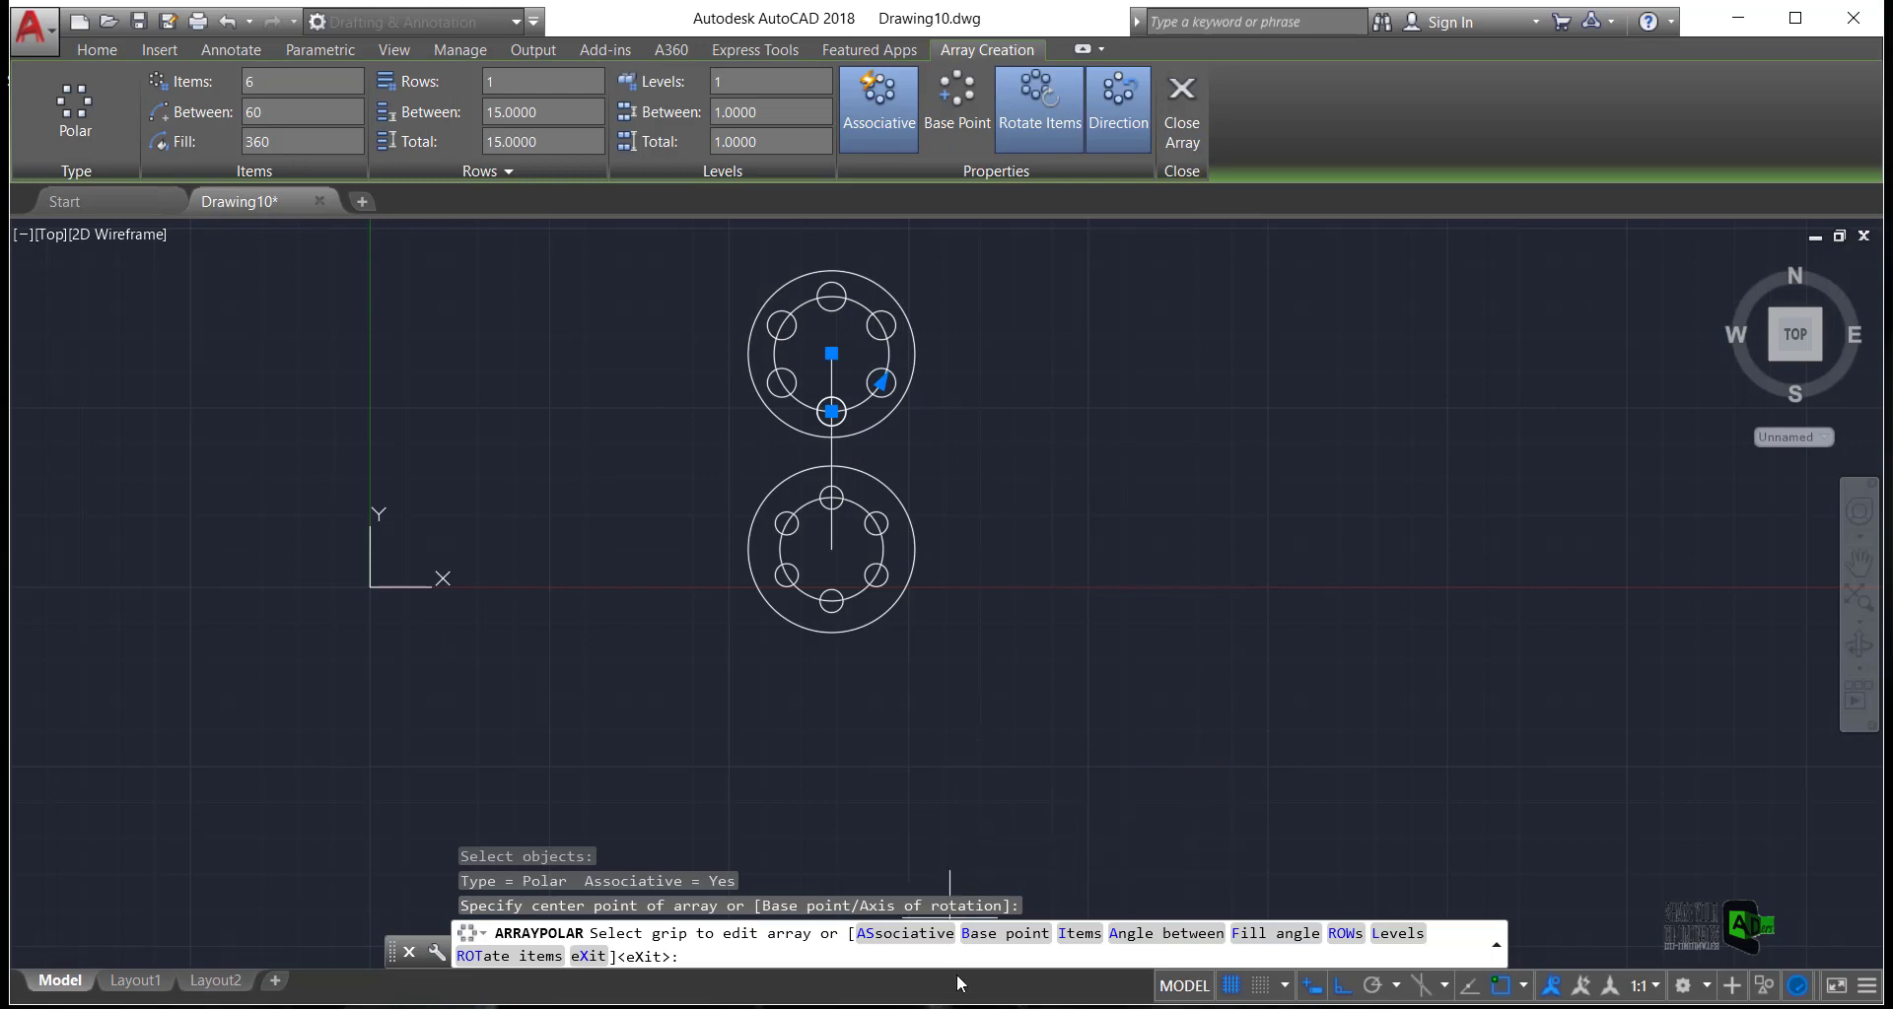
click(931, 1006)
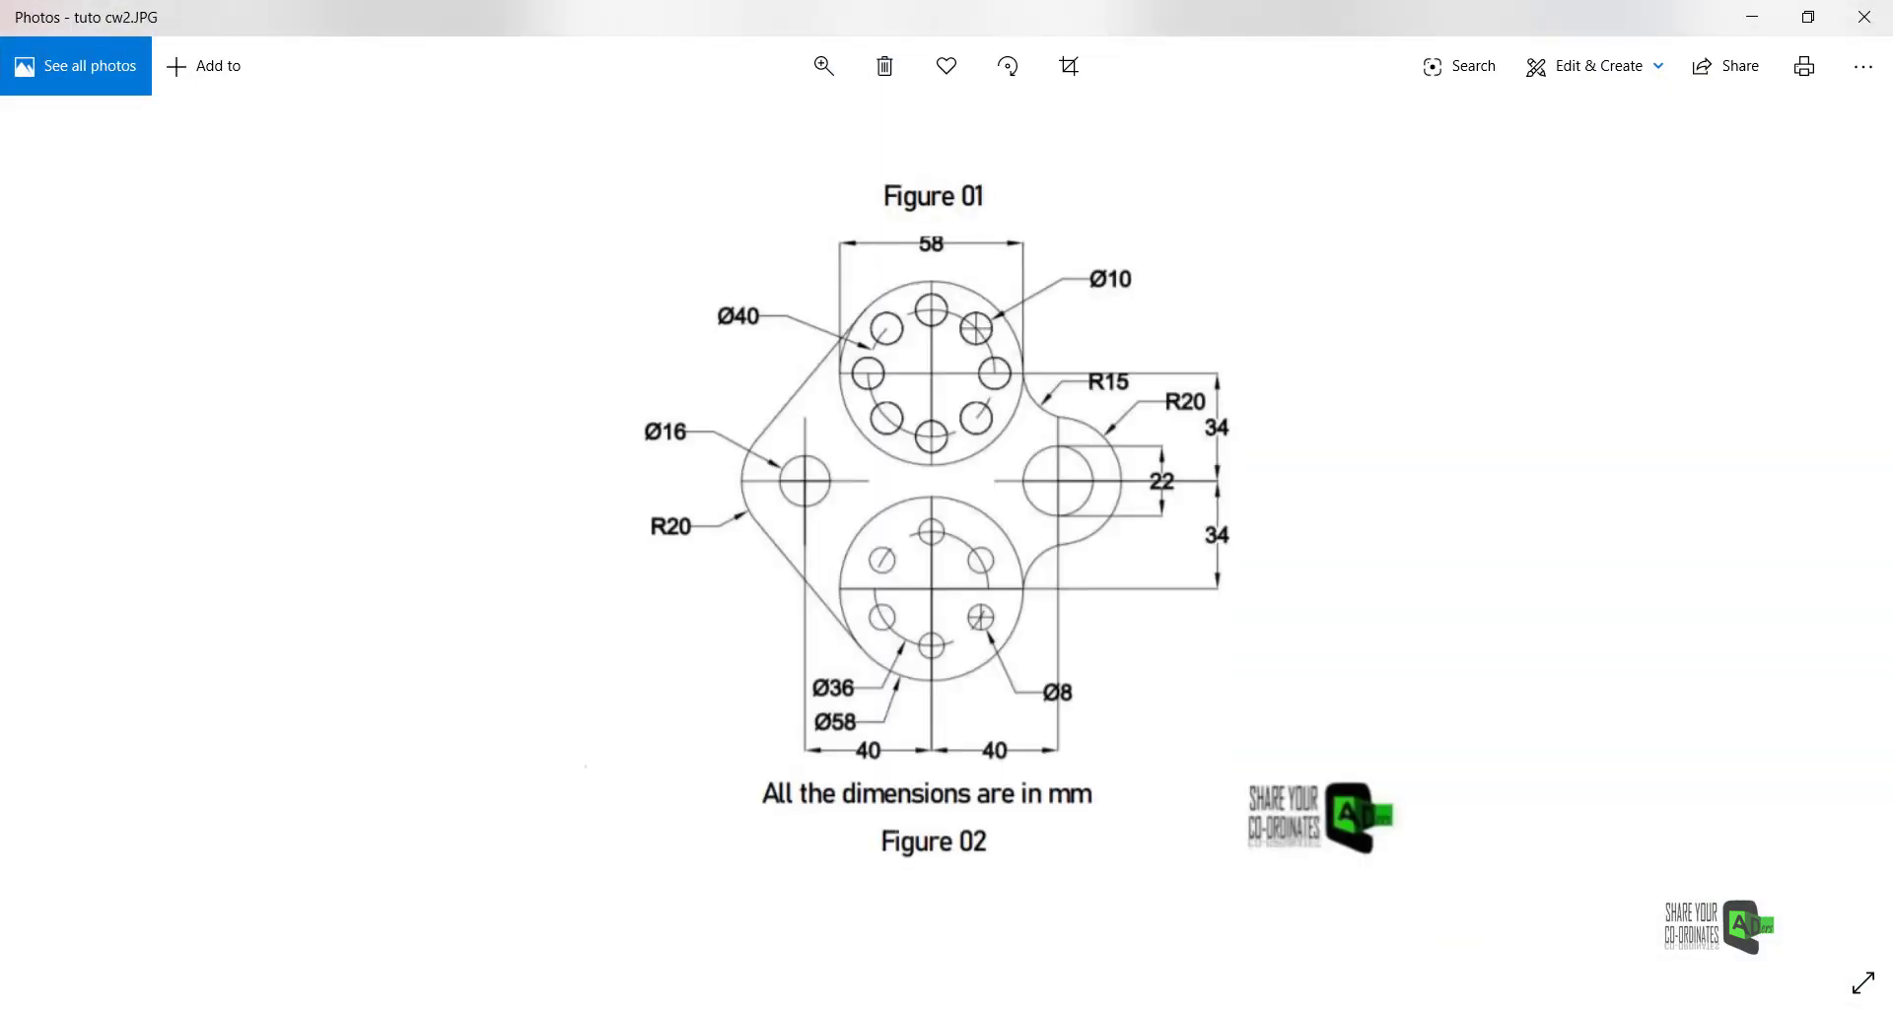
key(alt+Tab)
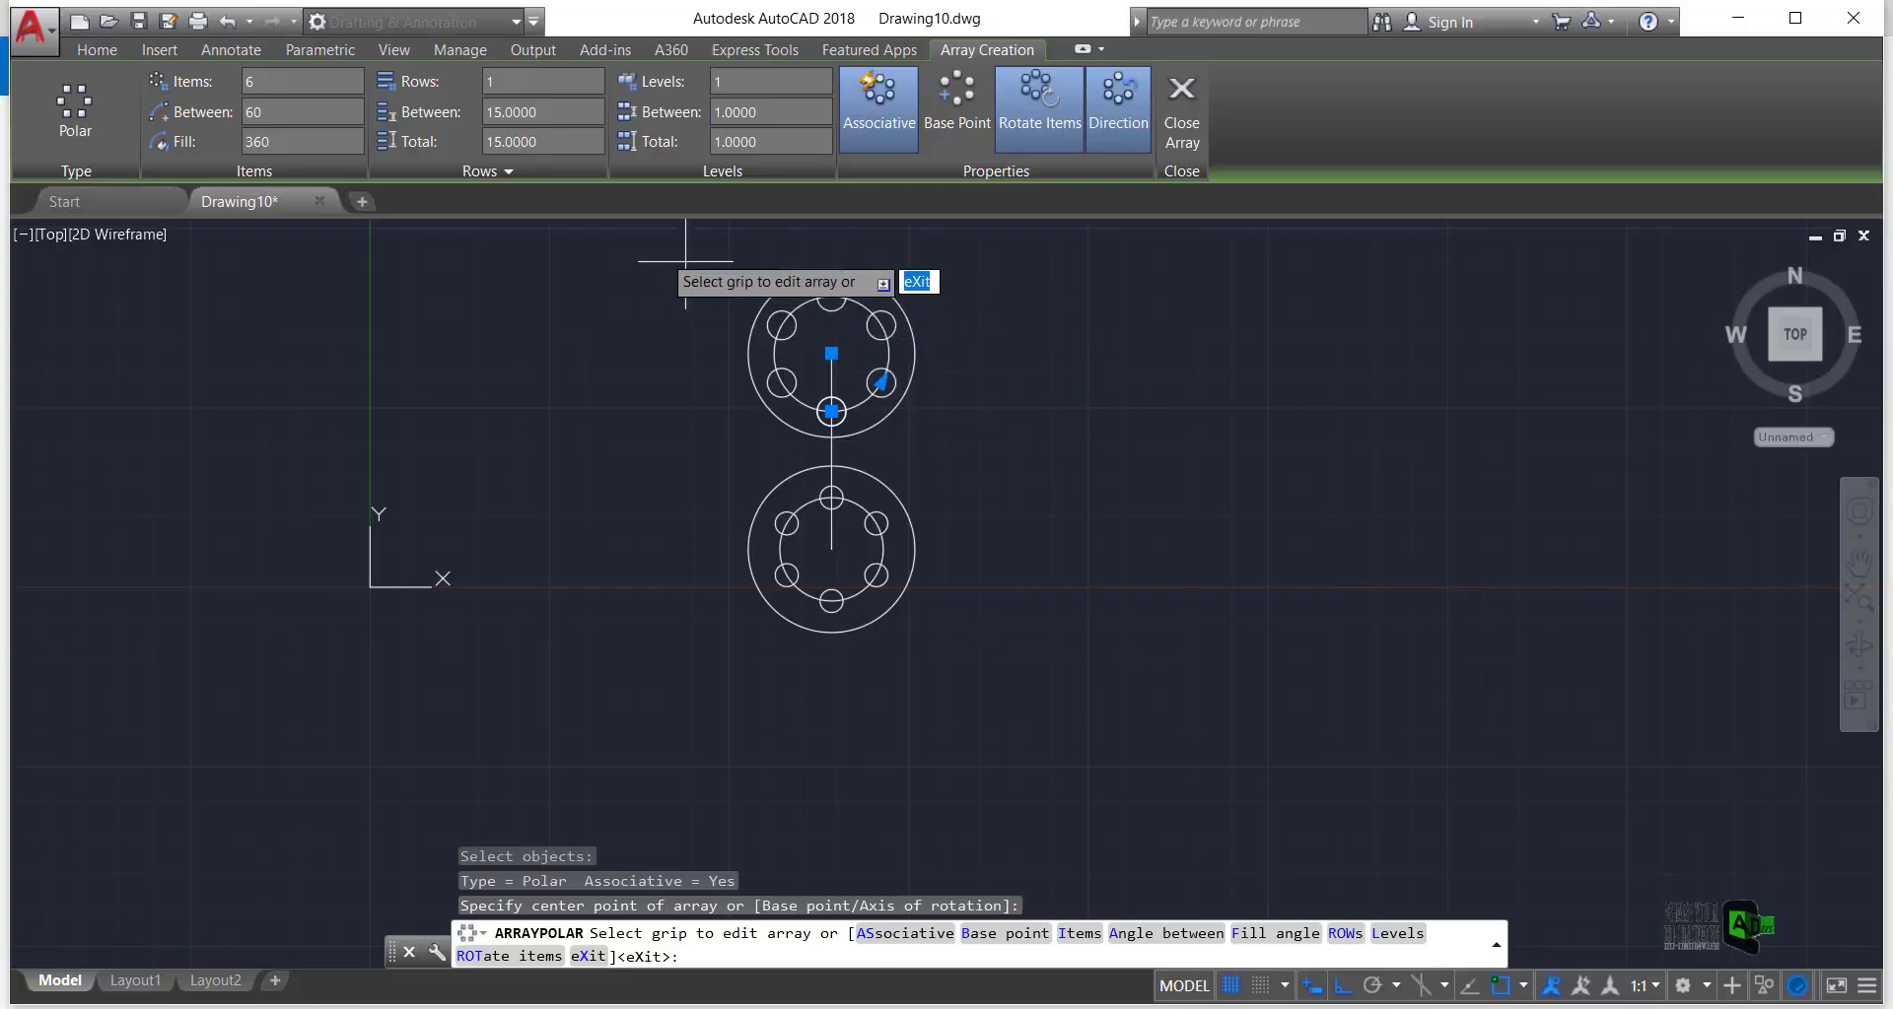
click(255, 83)
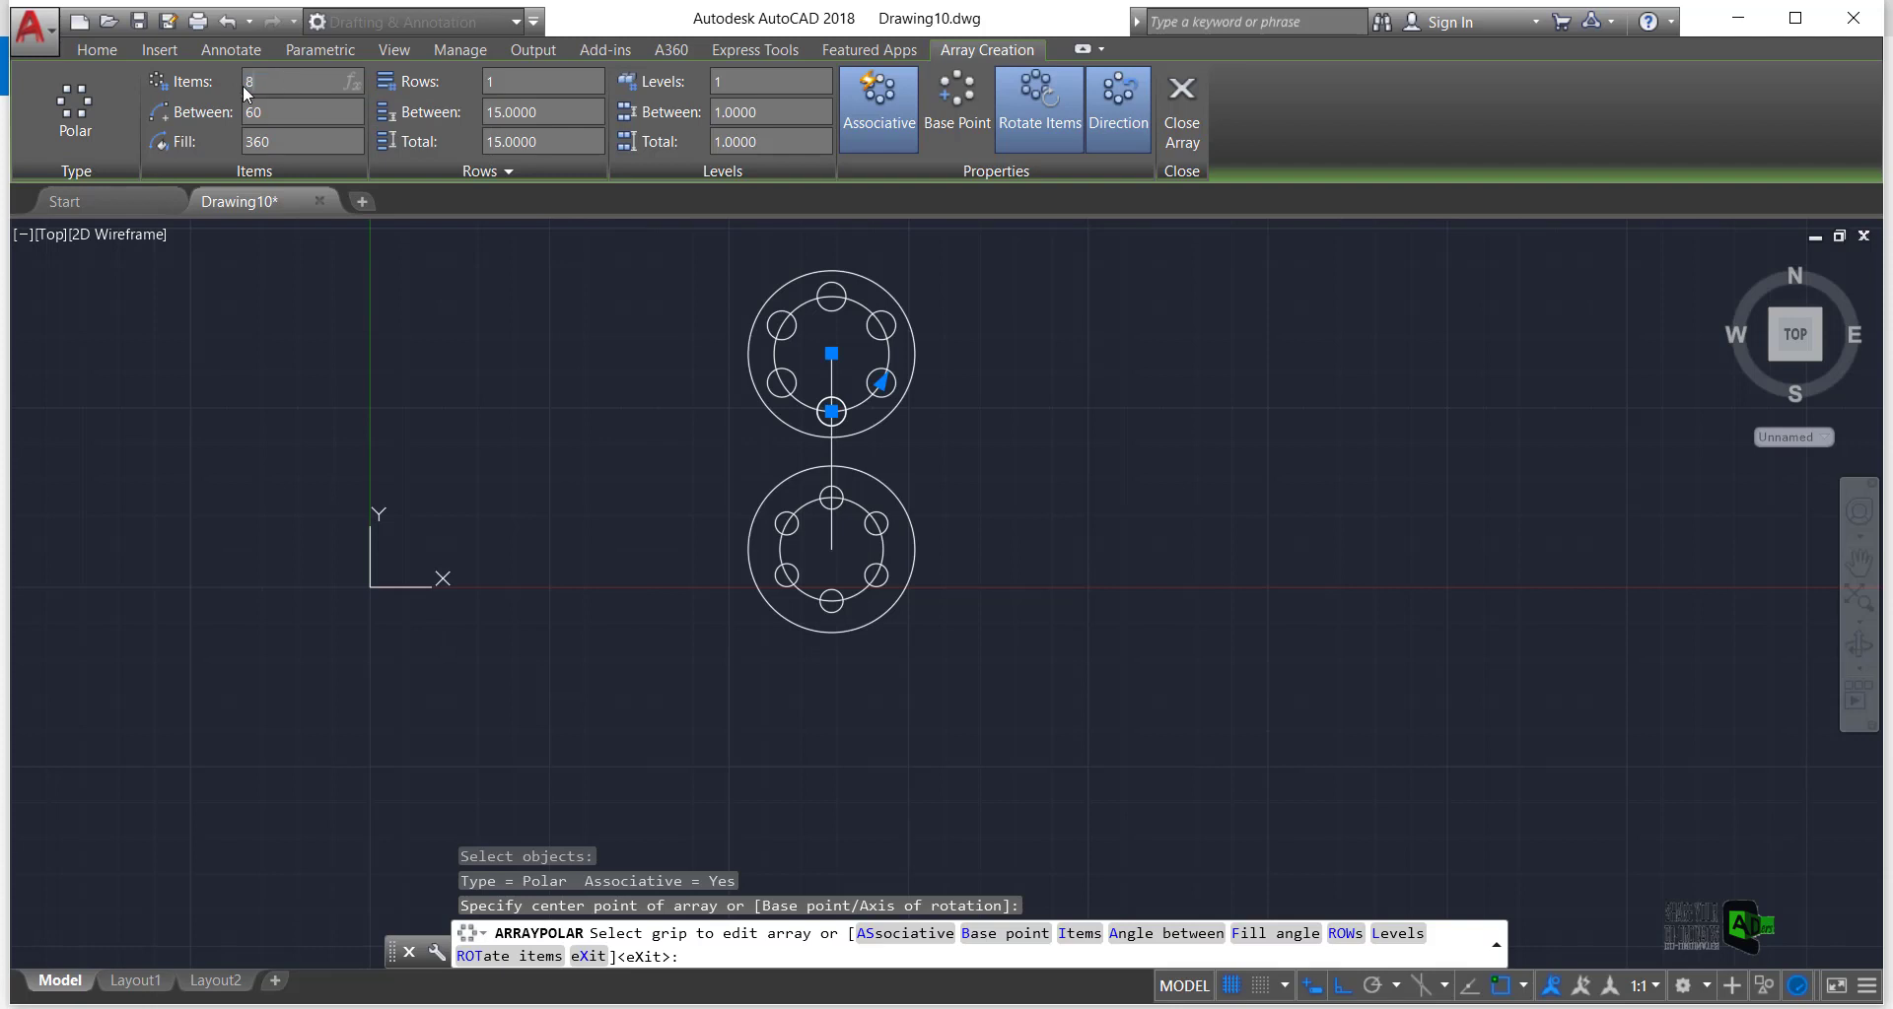
text(8)
key(Return)
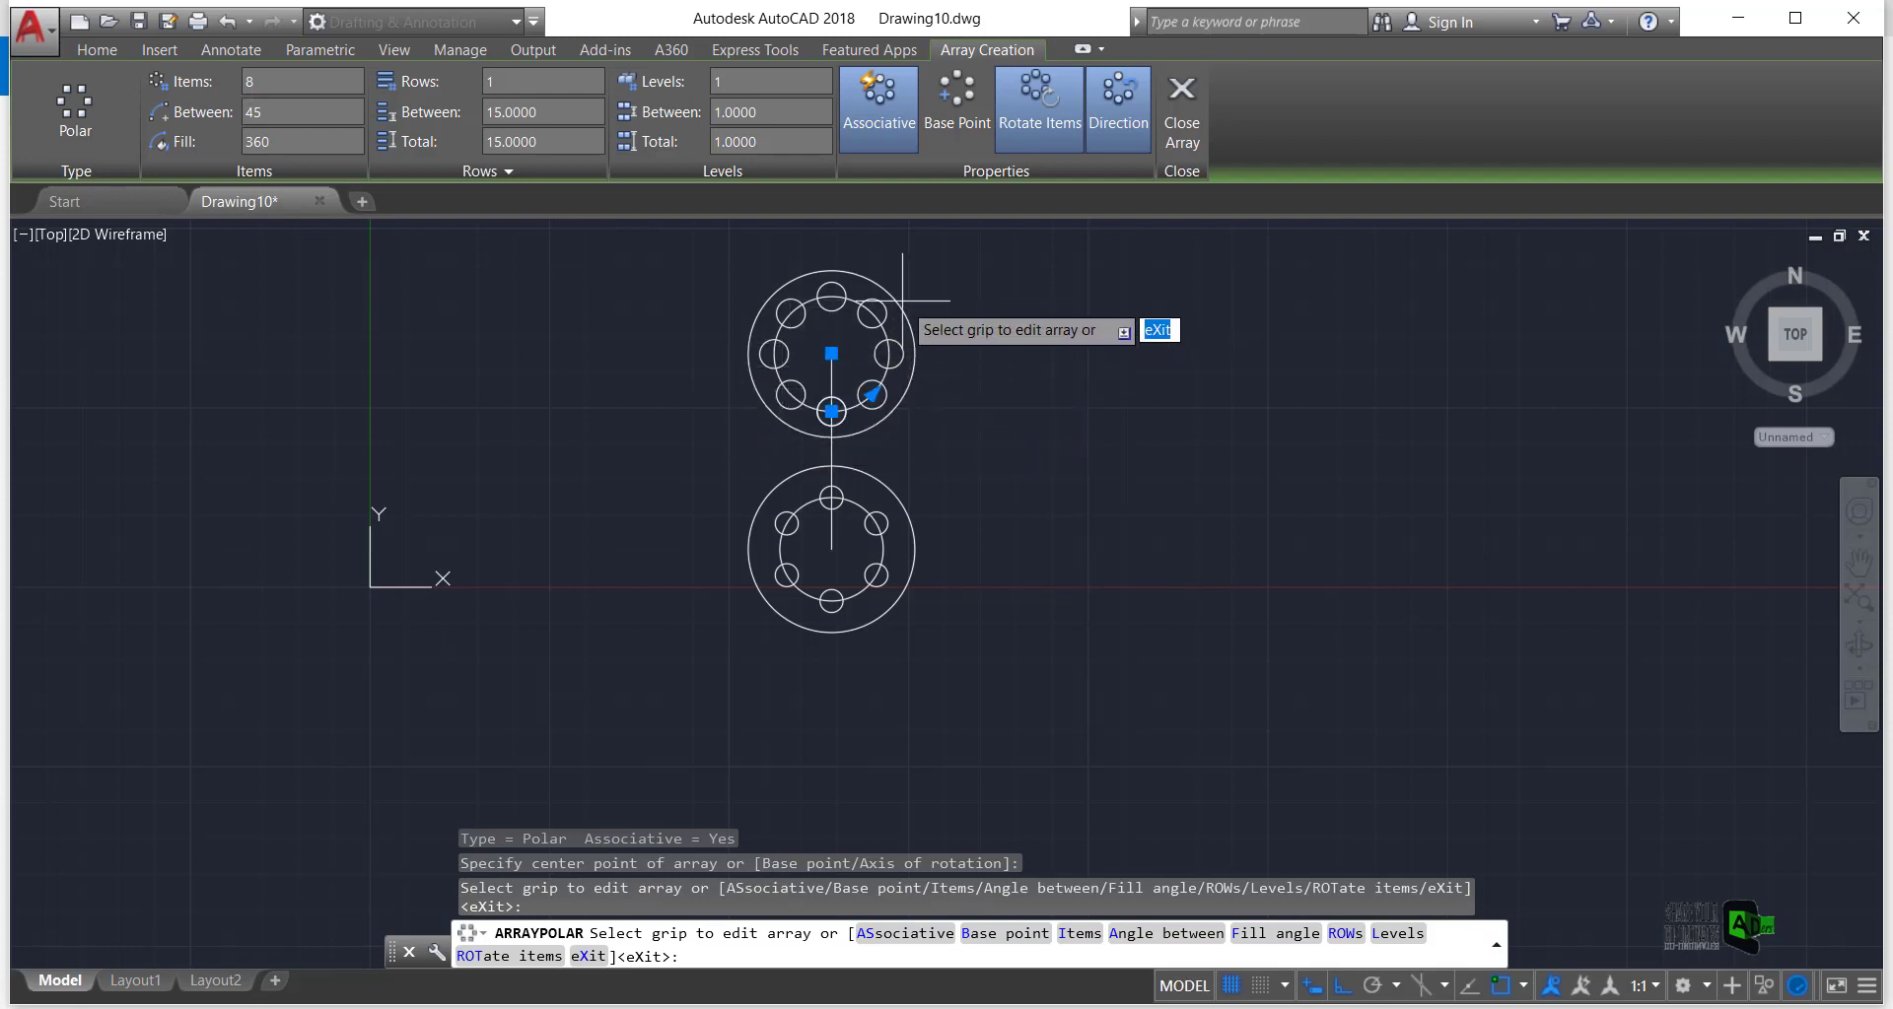
click(1192, 110)
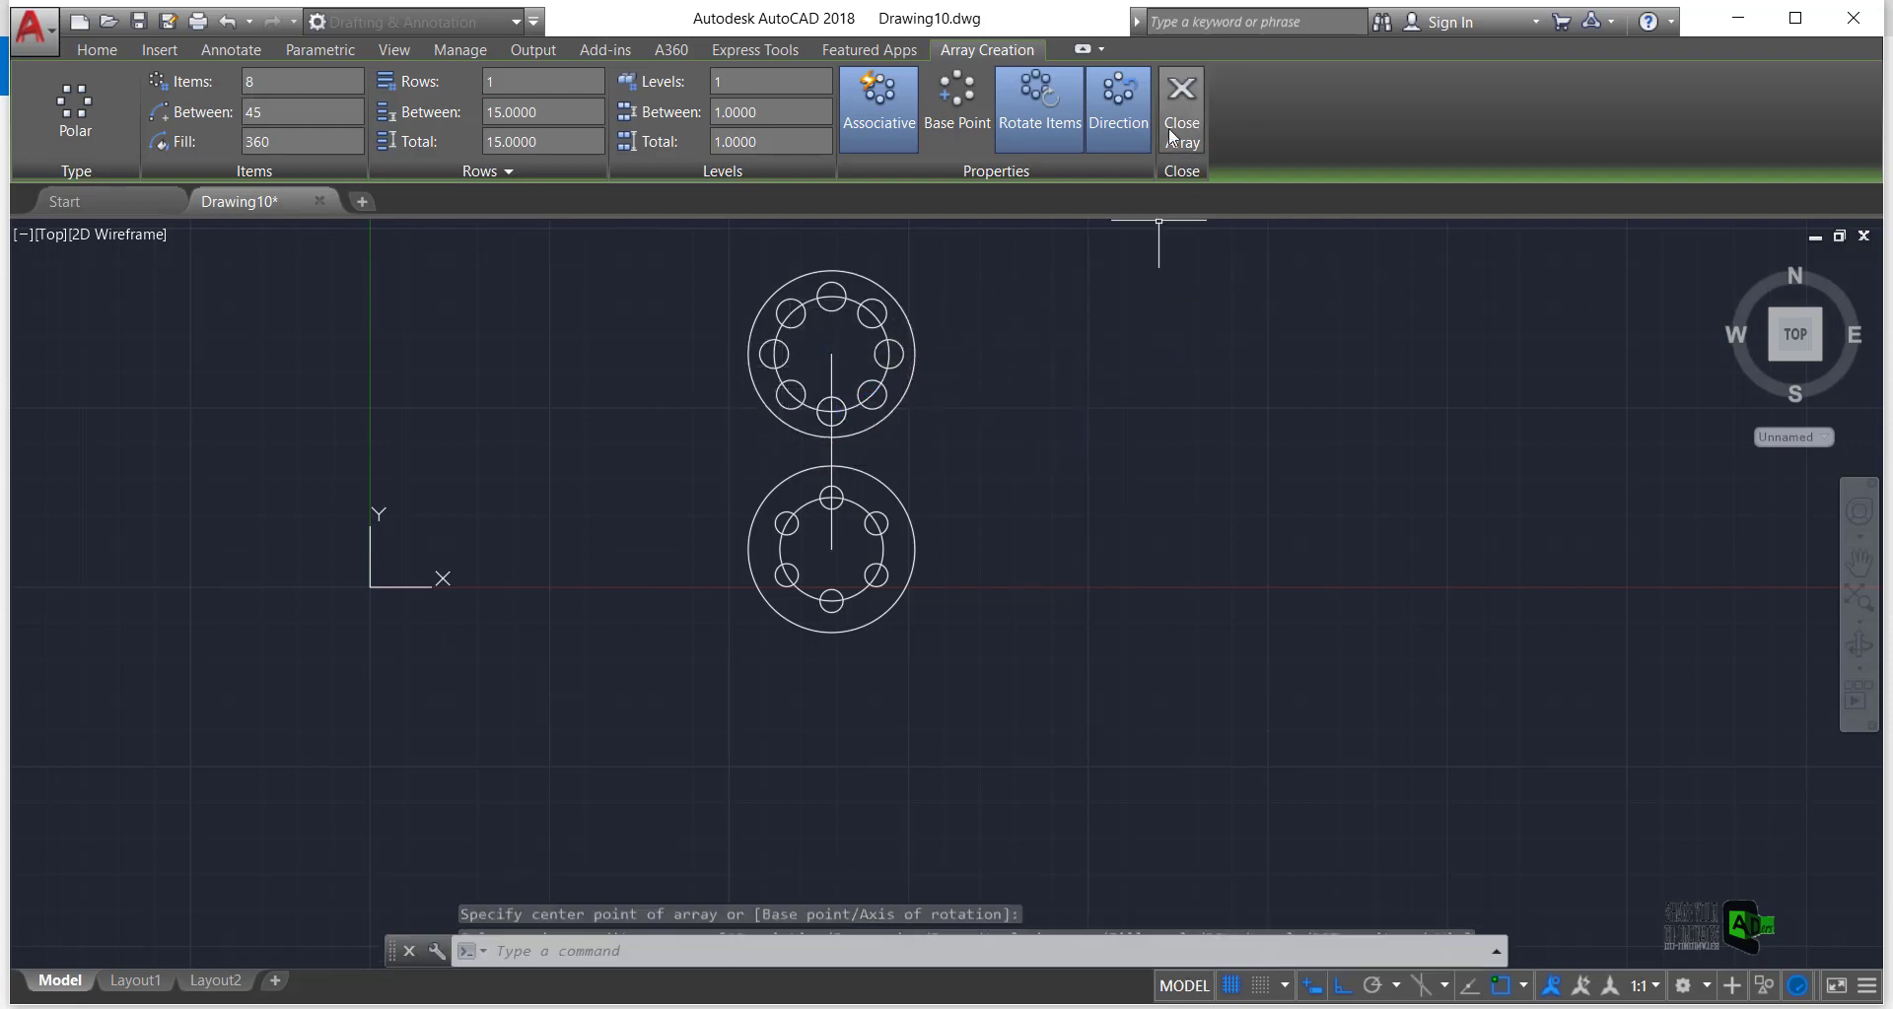
Draw a connected line from the lower circles' centre 34 mm straight up, continuing 40 mm horizontally to the right, following the reference picture
scroll(844, 357, up, 2)
scroll(865, 274, down, 2)
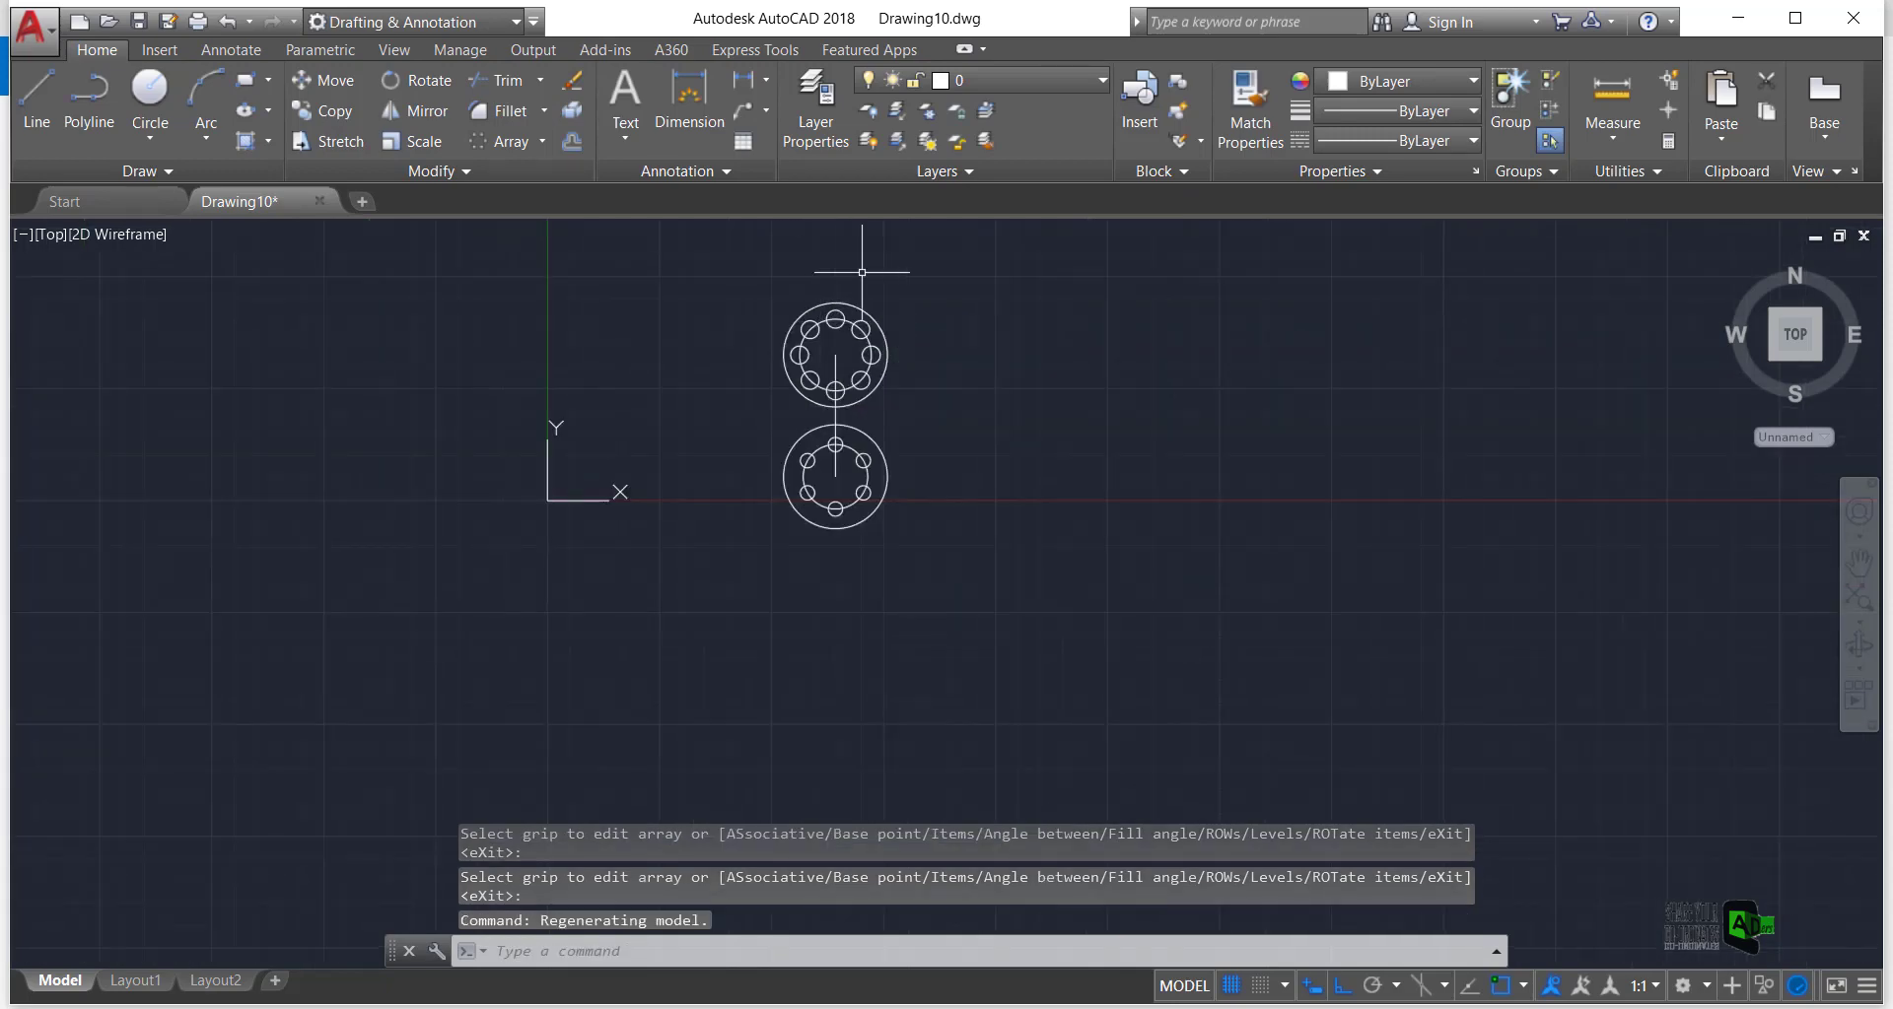
scroll(866, 401, up, 3)
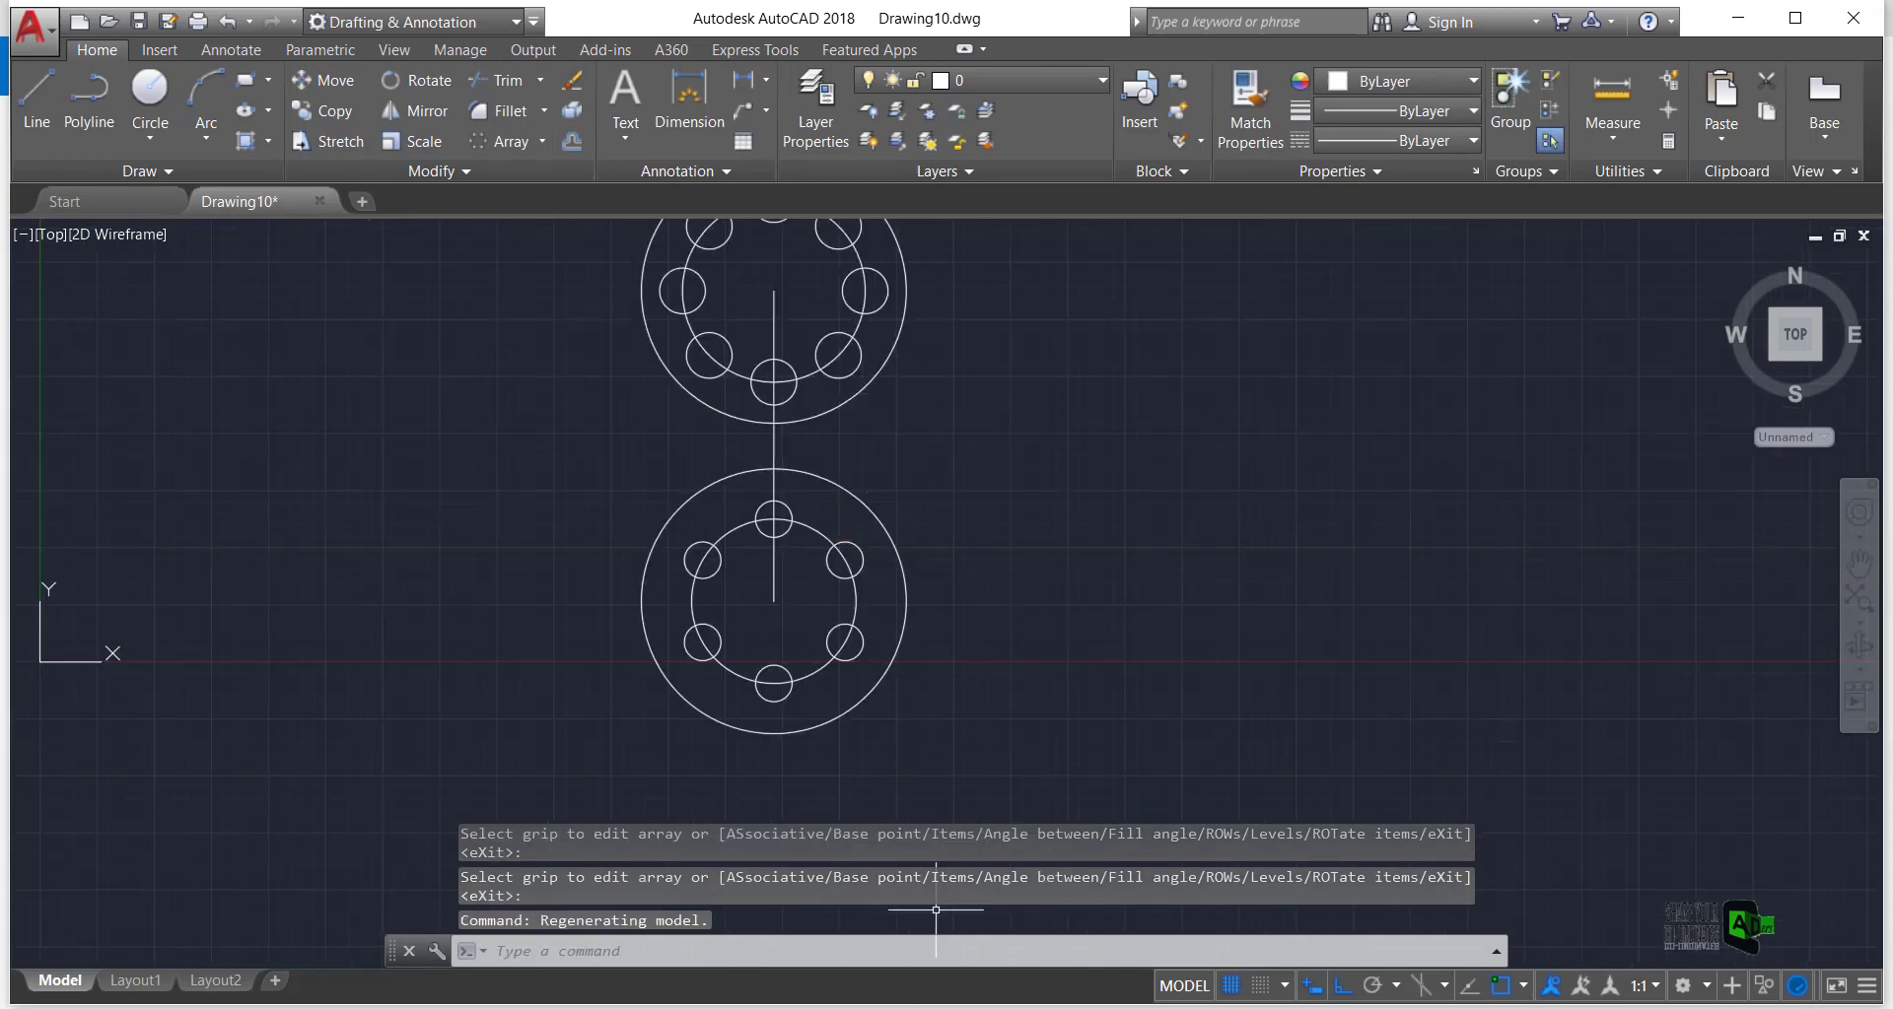
key(alt+Tab)
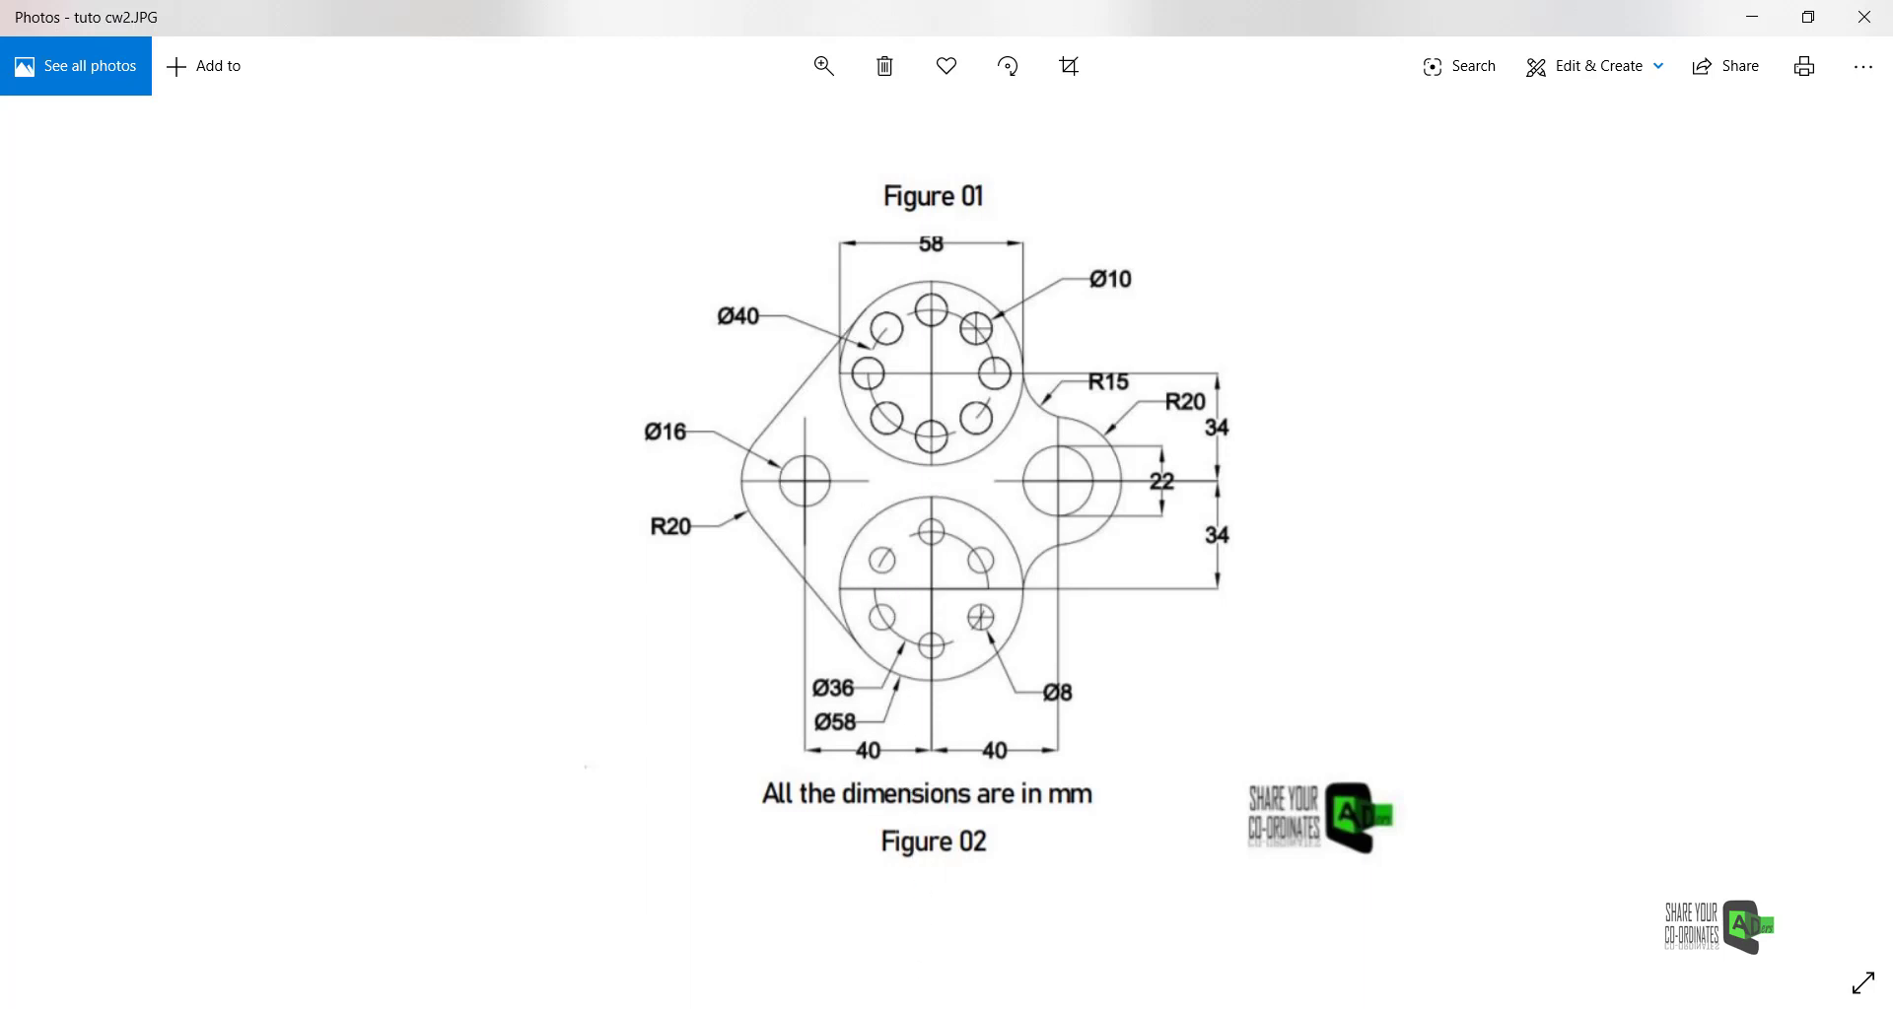
click(884, 1007)
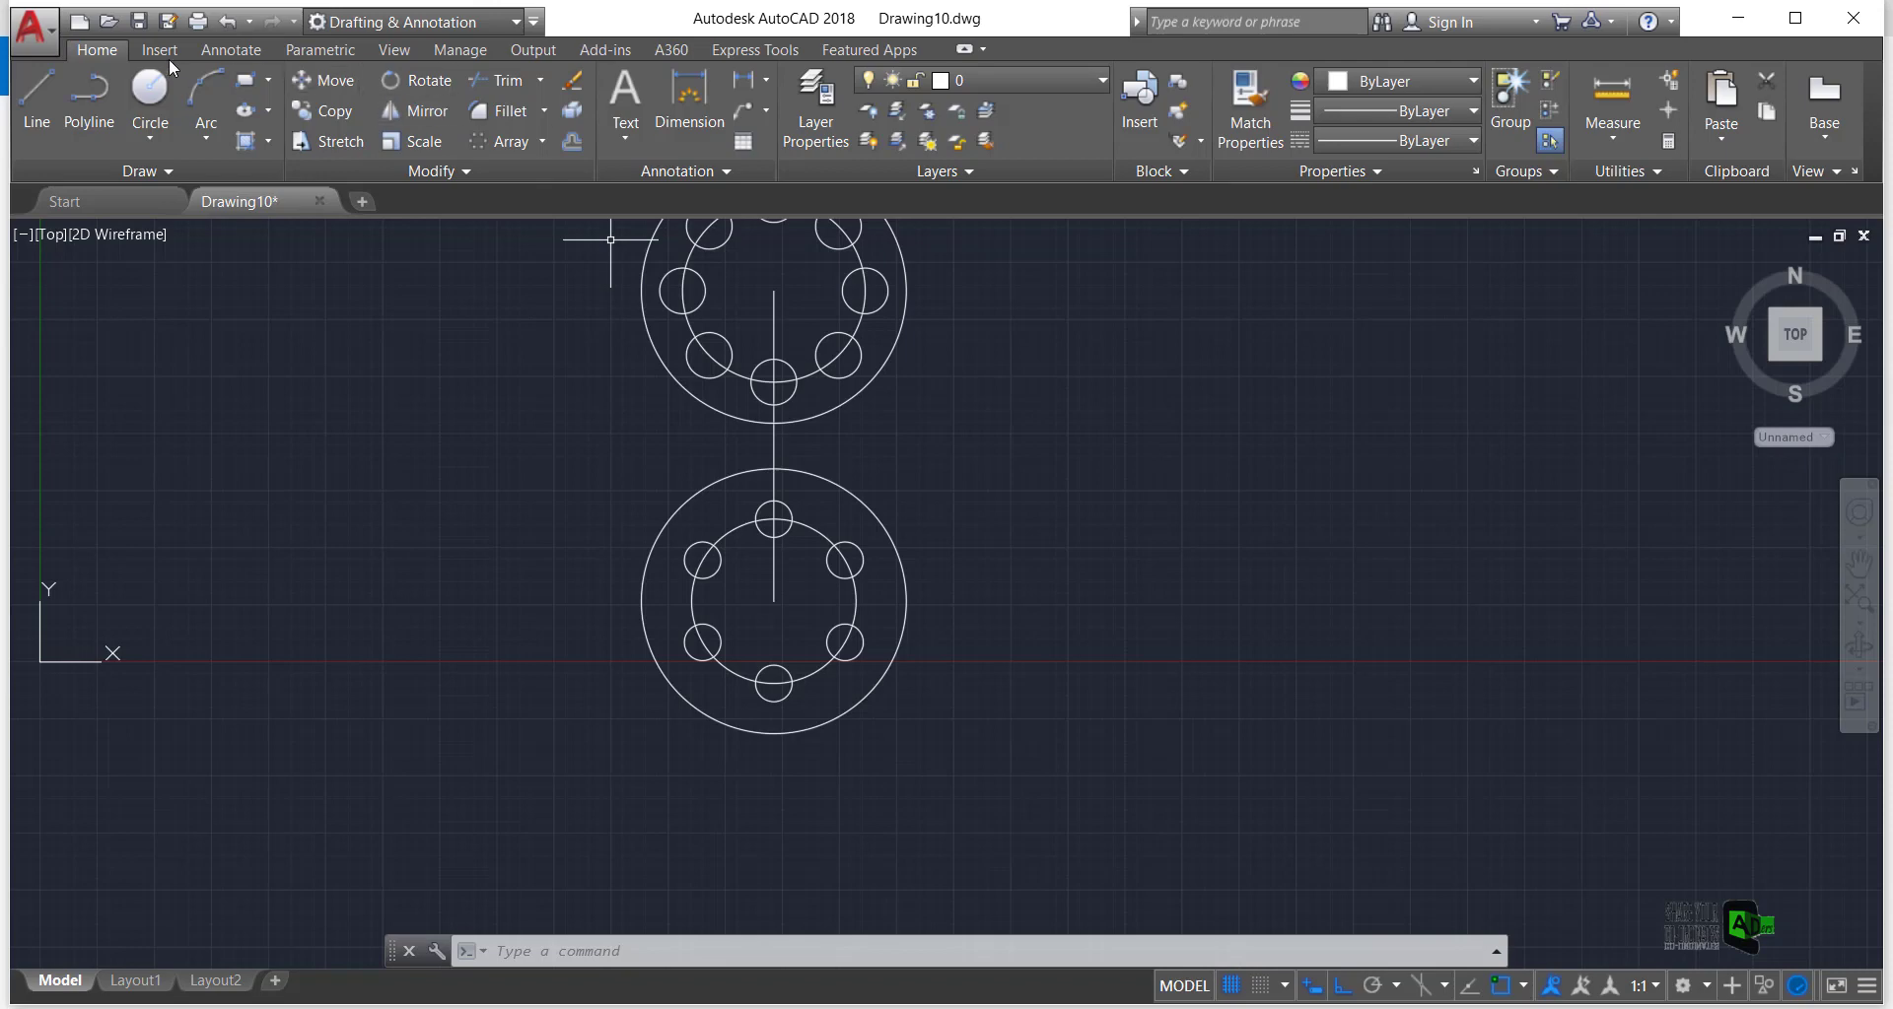
click(36, 89)
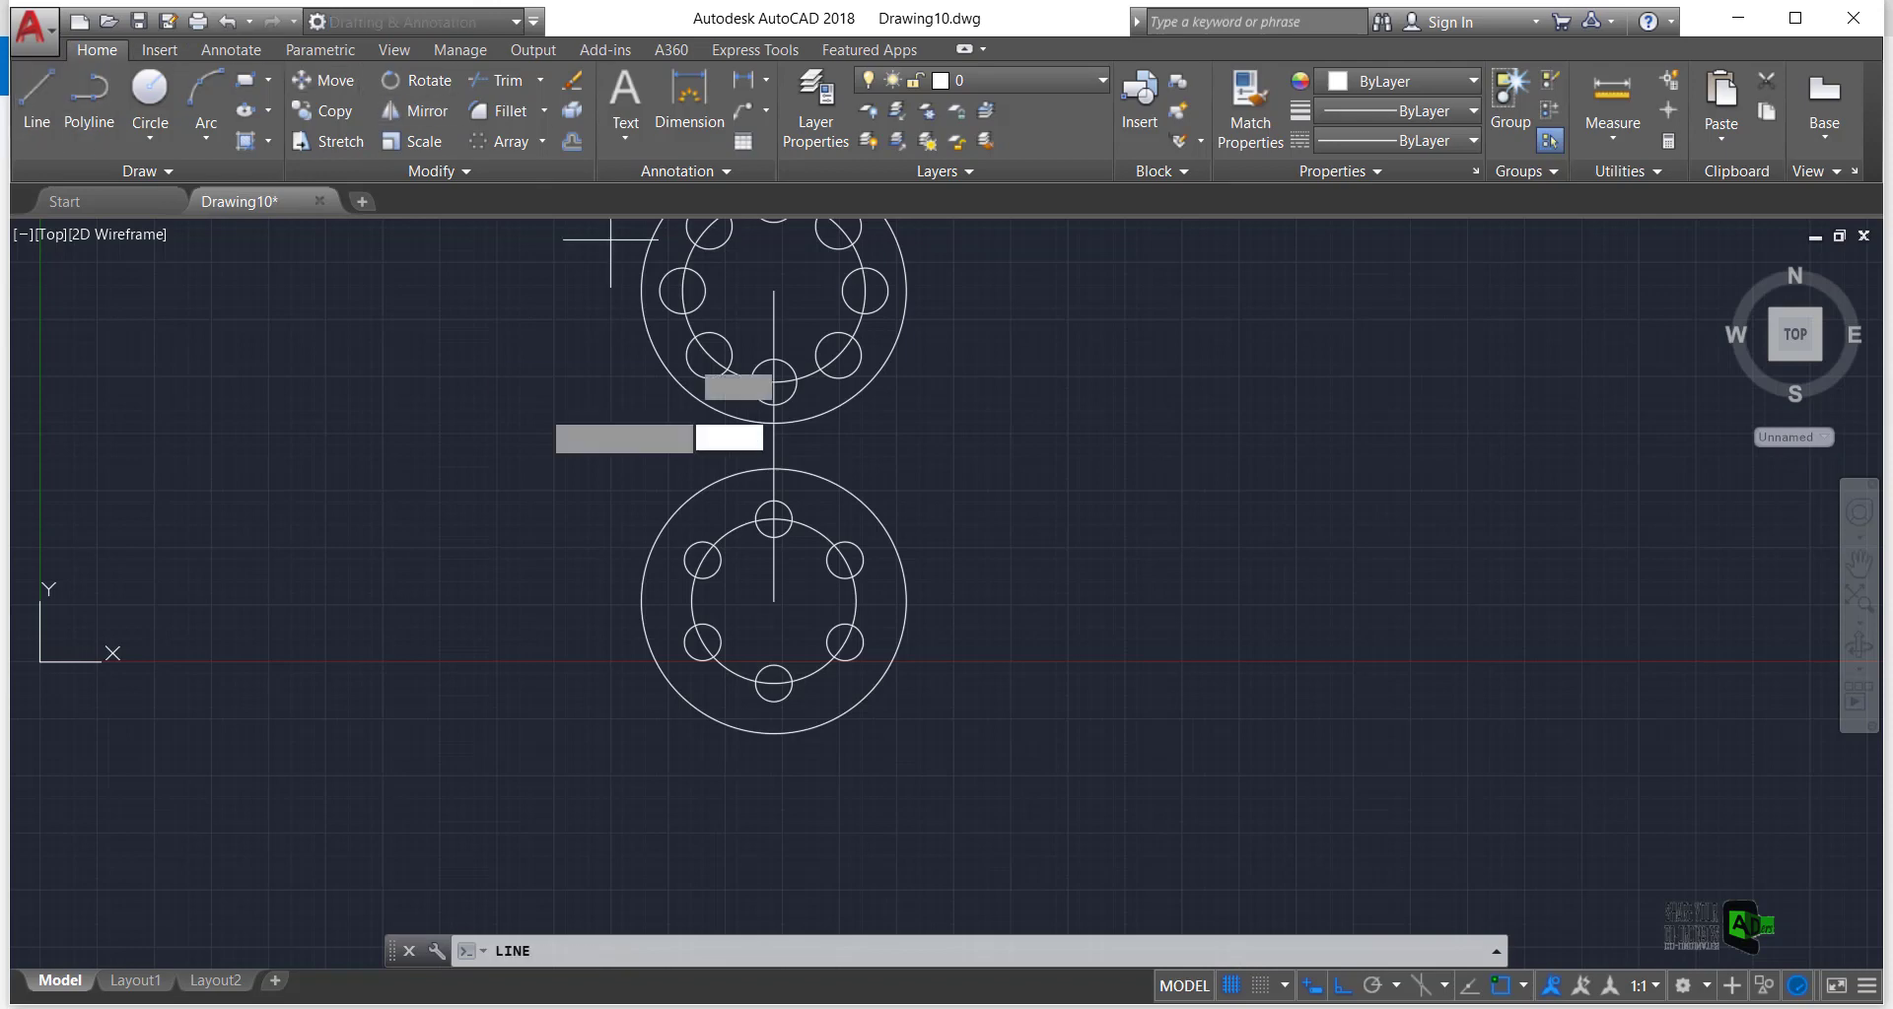
click(774, 600)
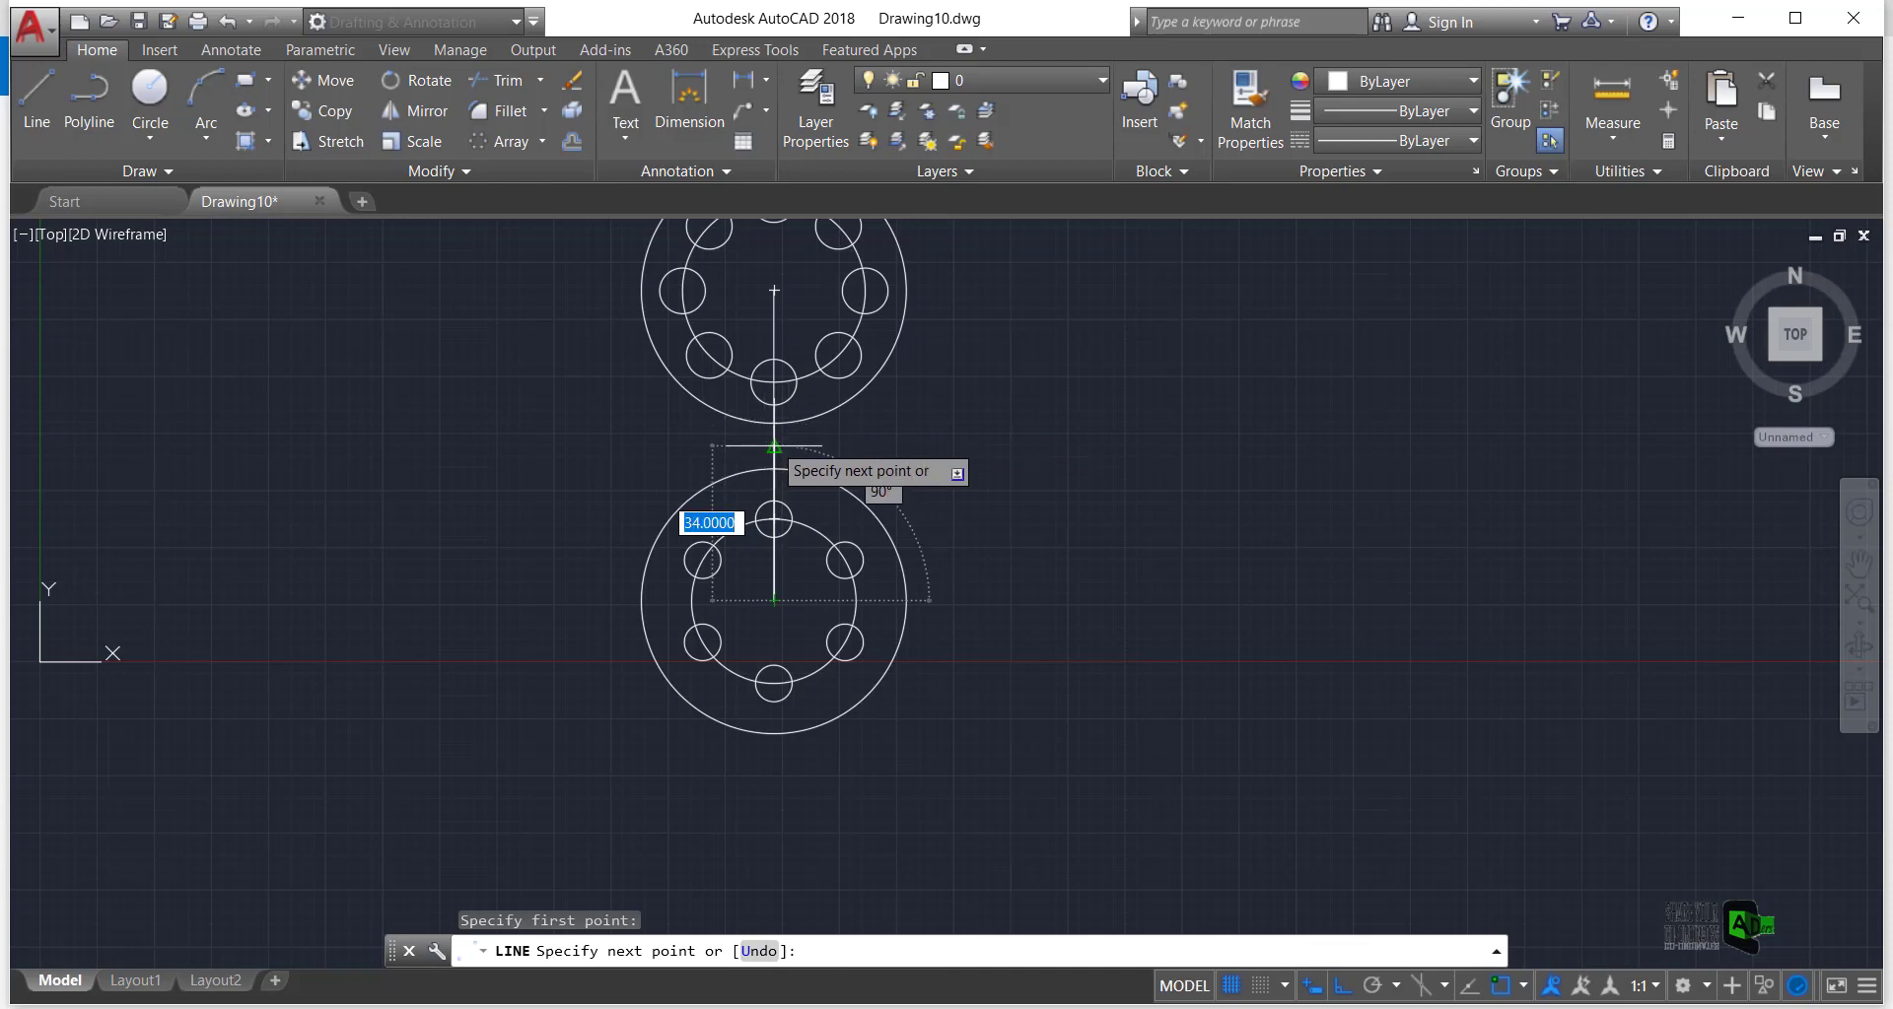
text(34)
key(Return)
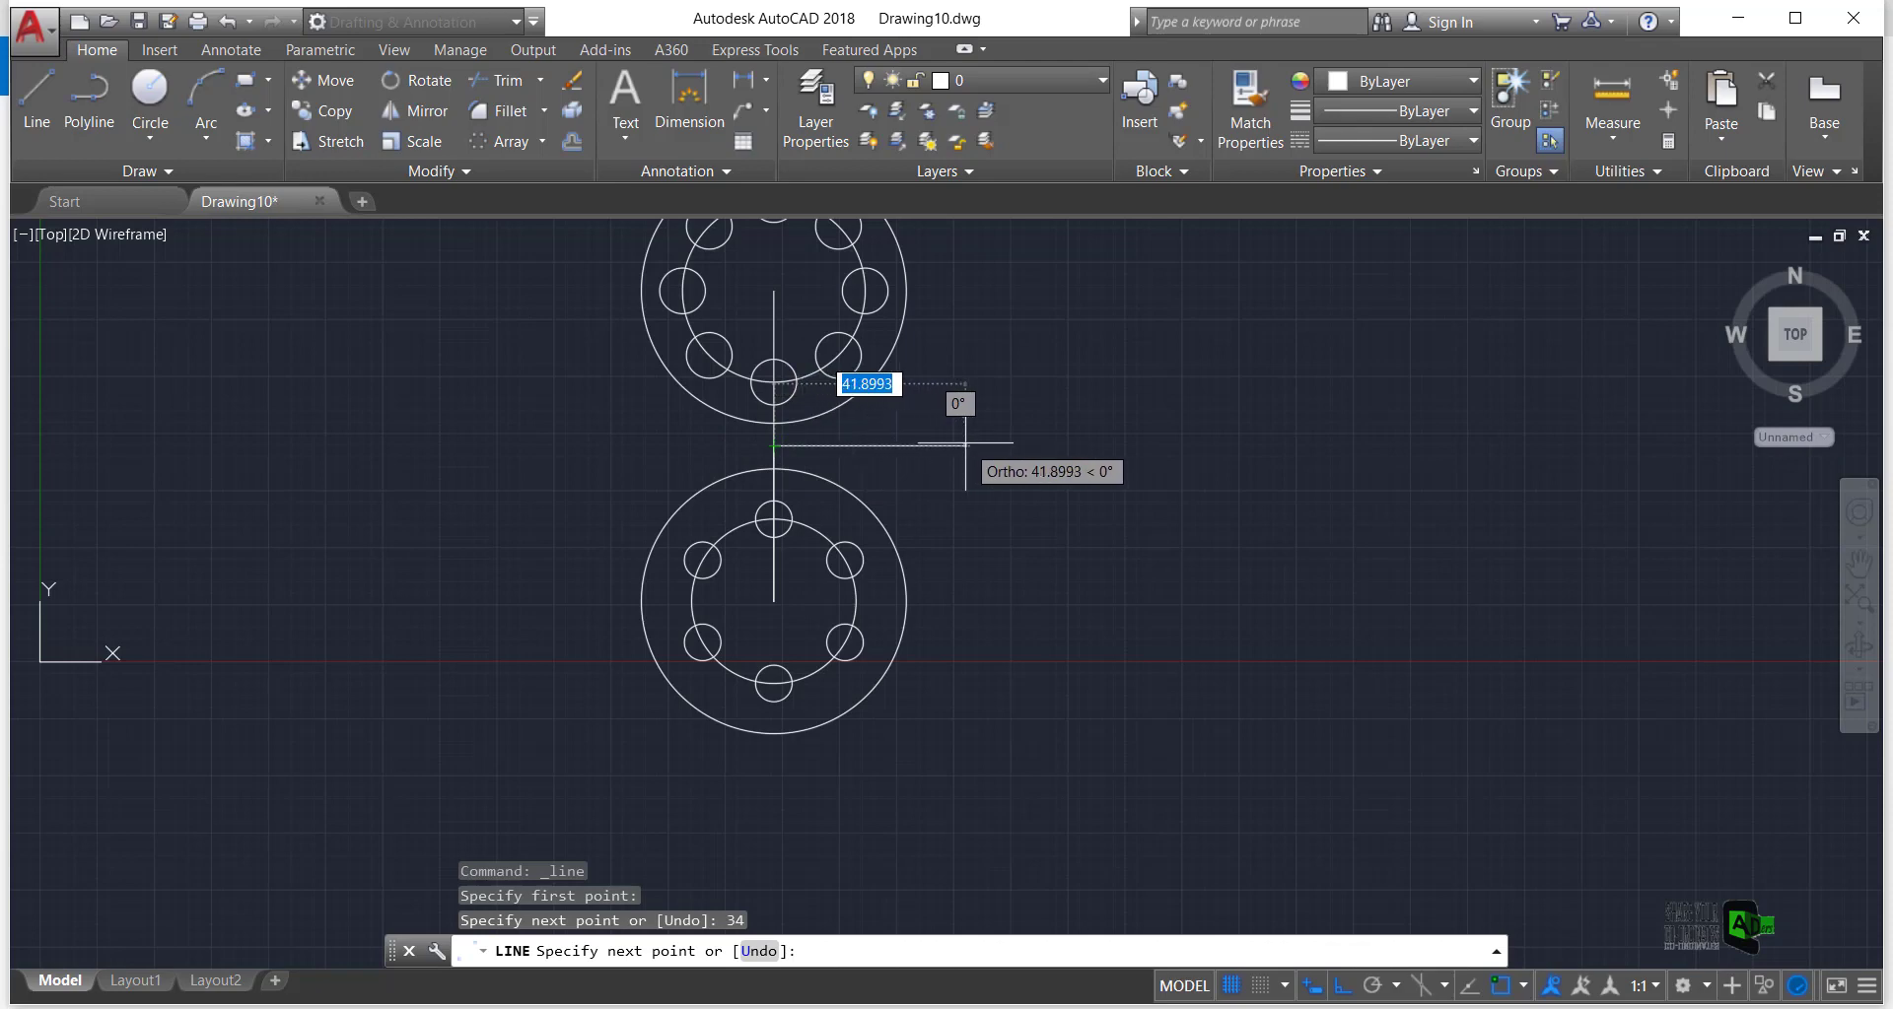
text(40)
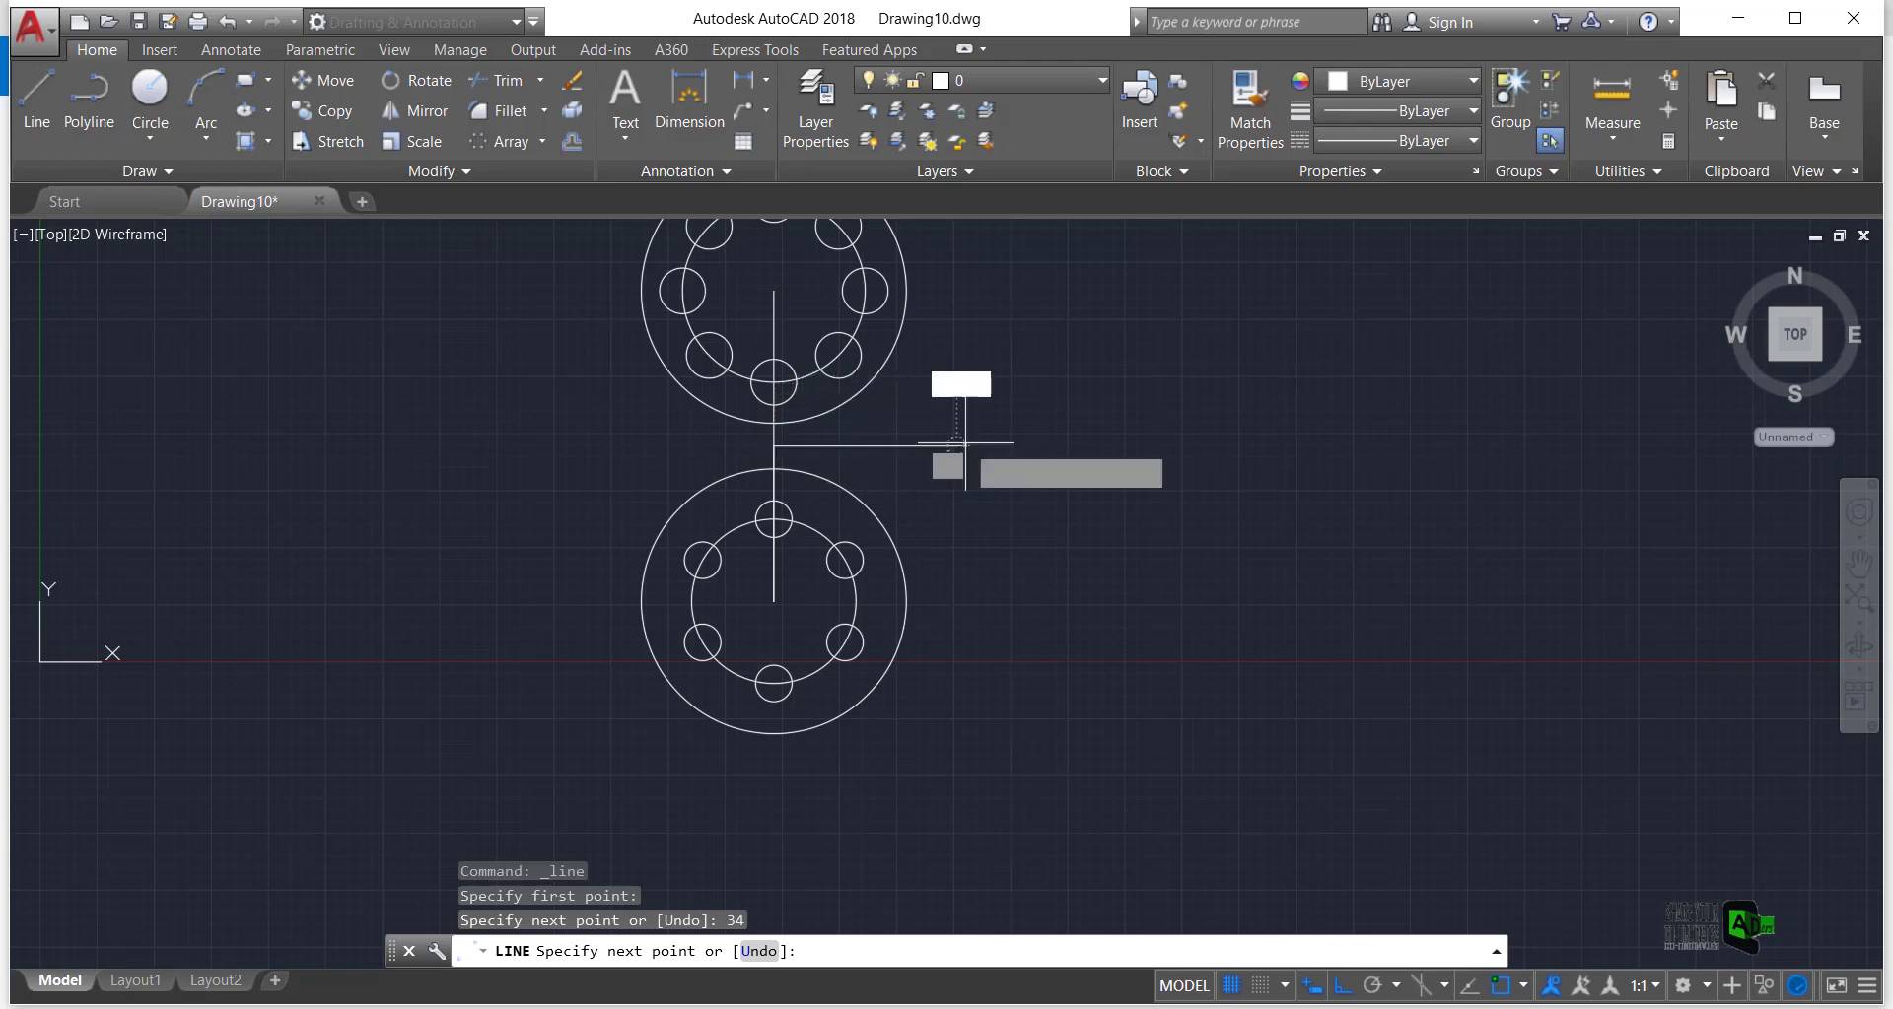
key(Return)
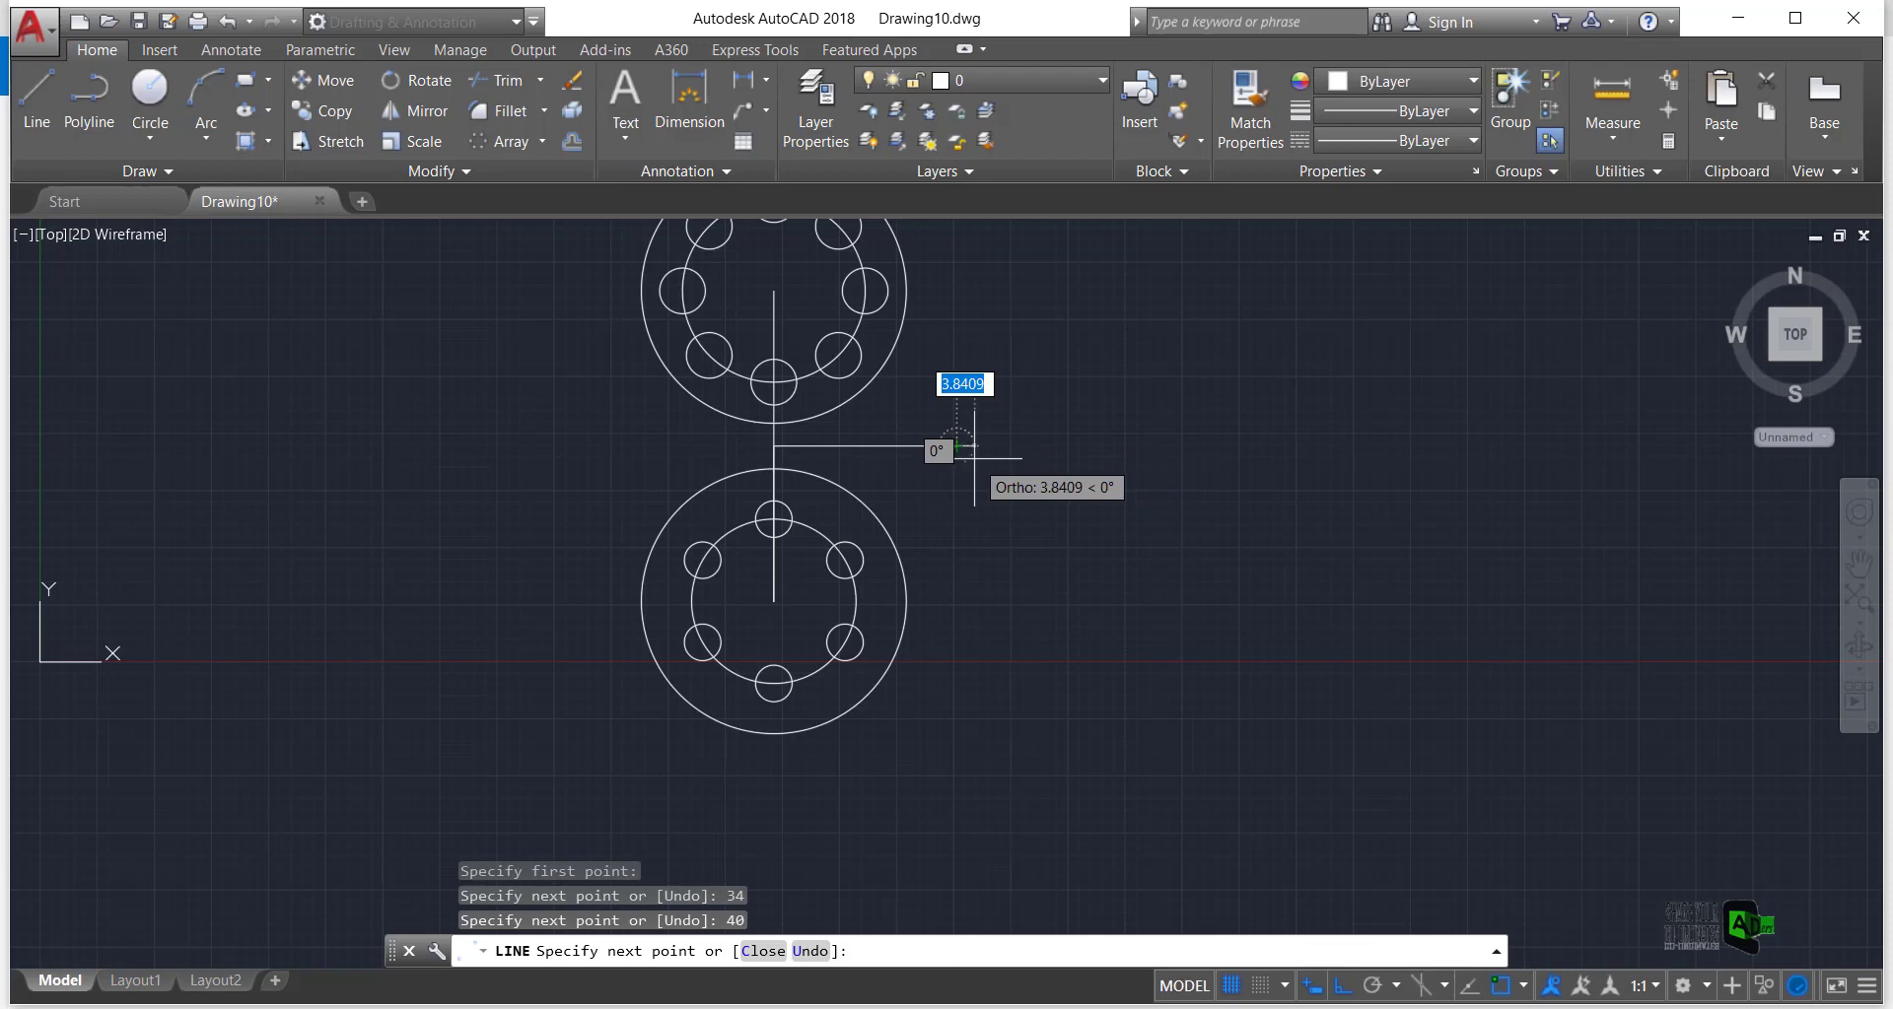
key(Escape)
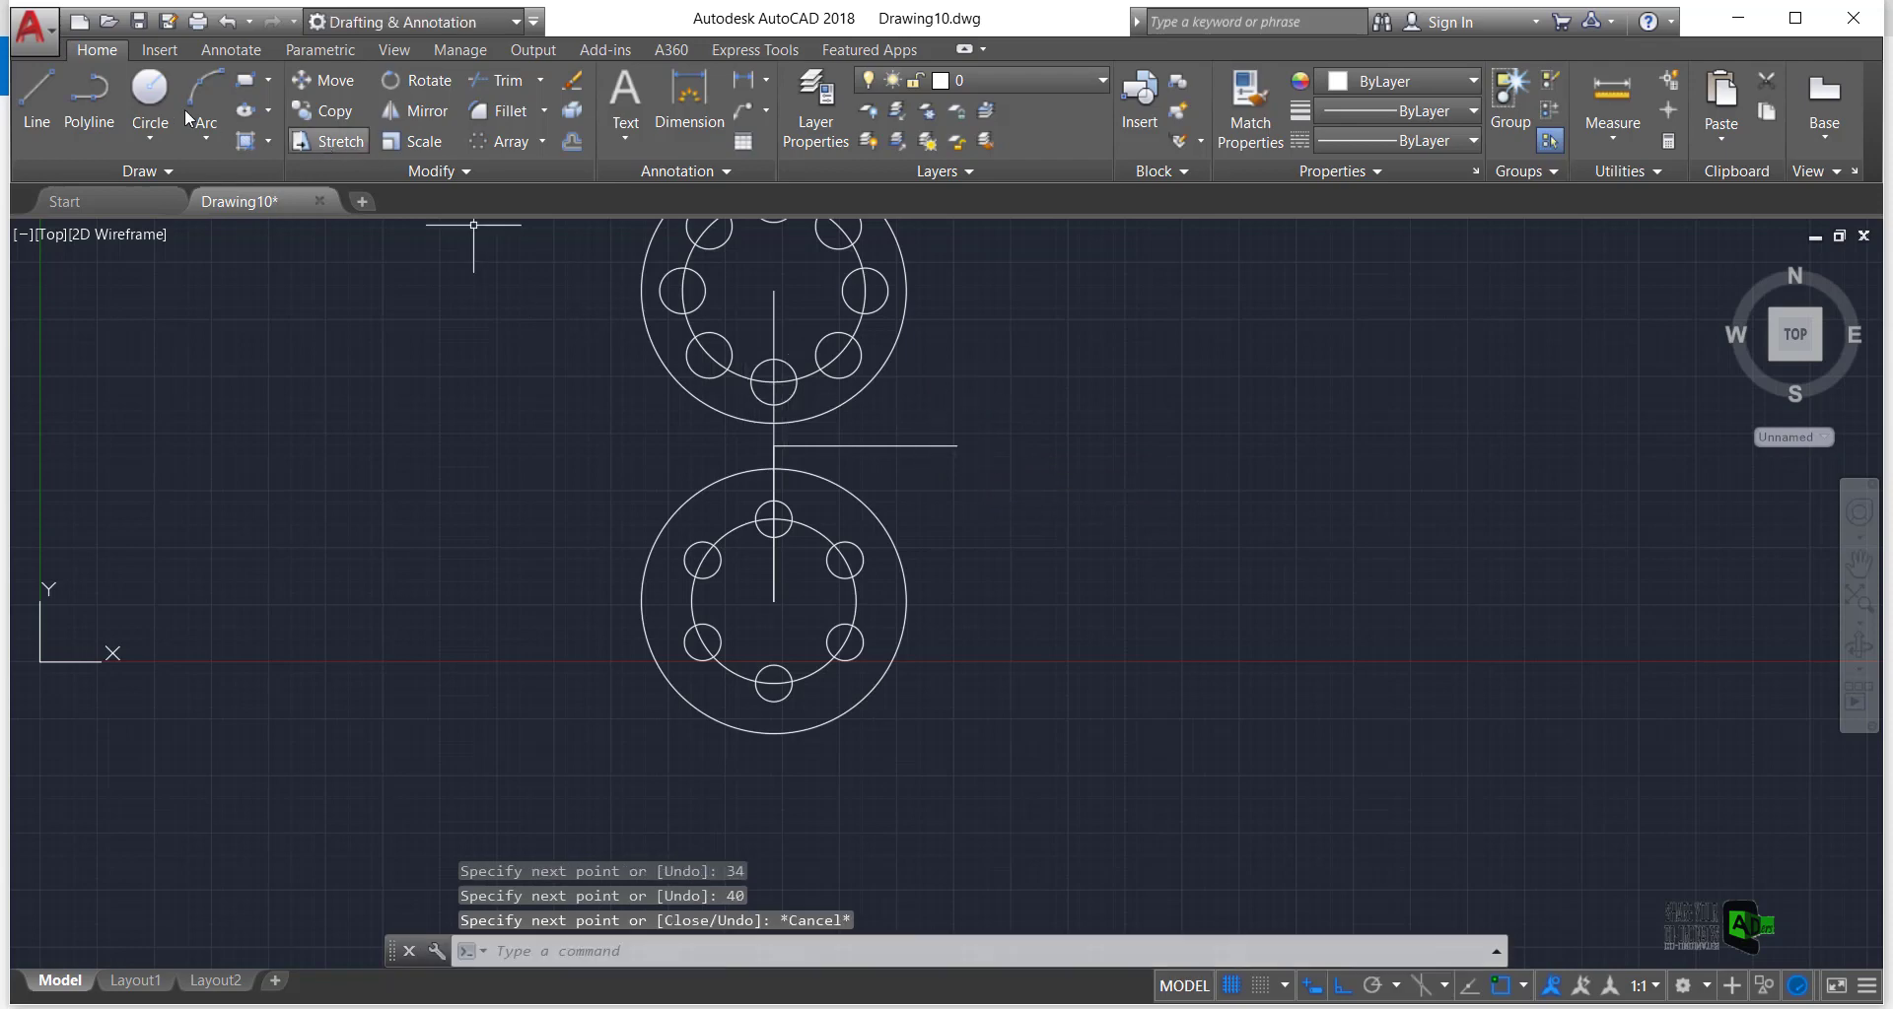
Draw a 40 mm horizontal line to the left from the midpoint of the vertical centre line
click(35, 83)
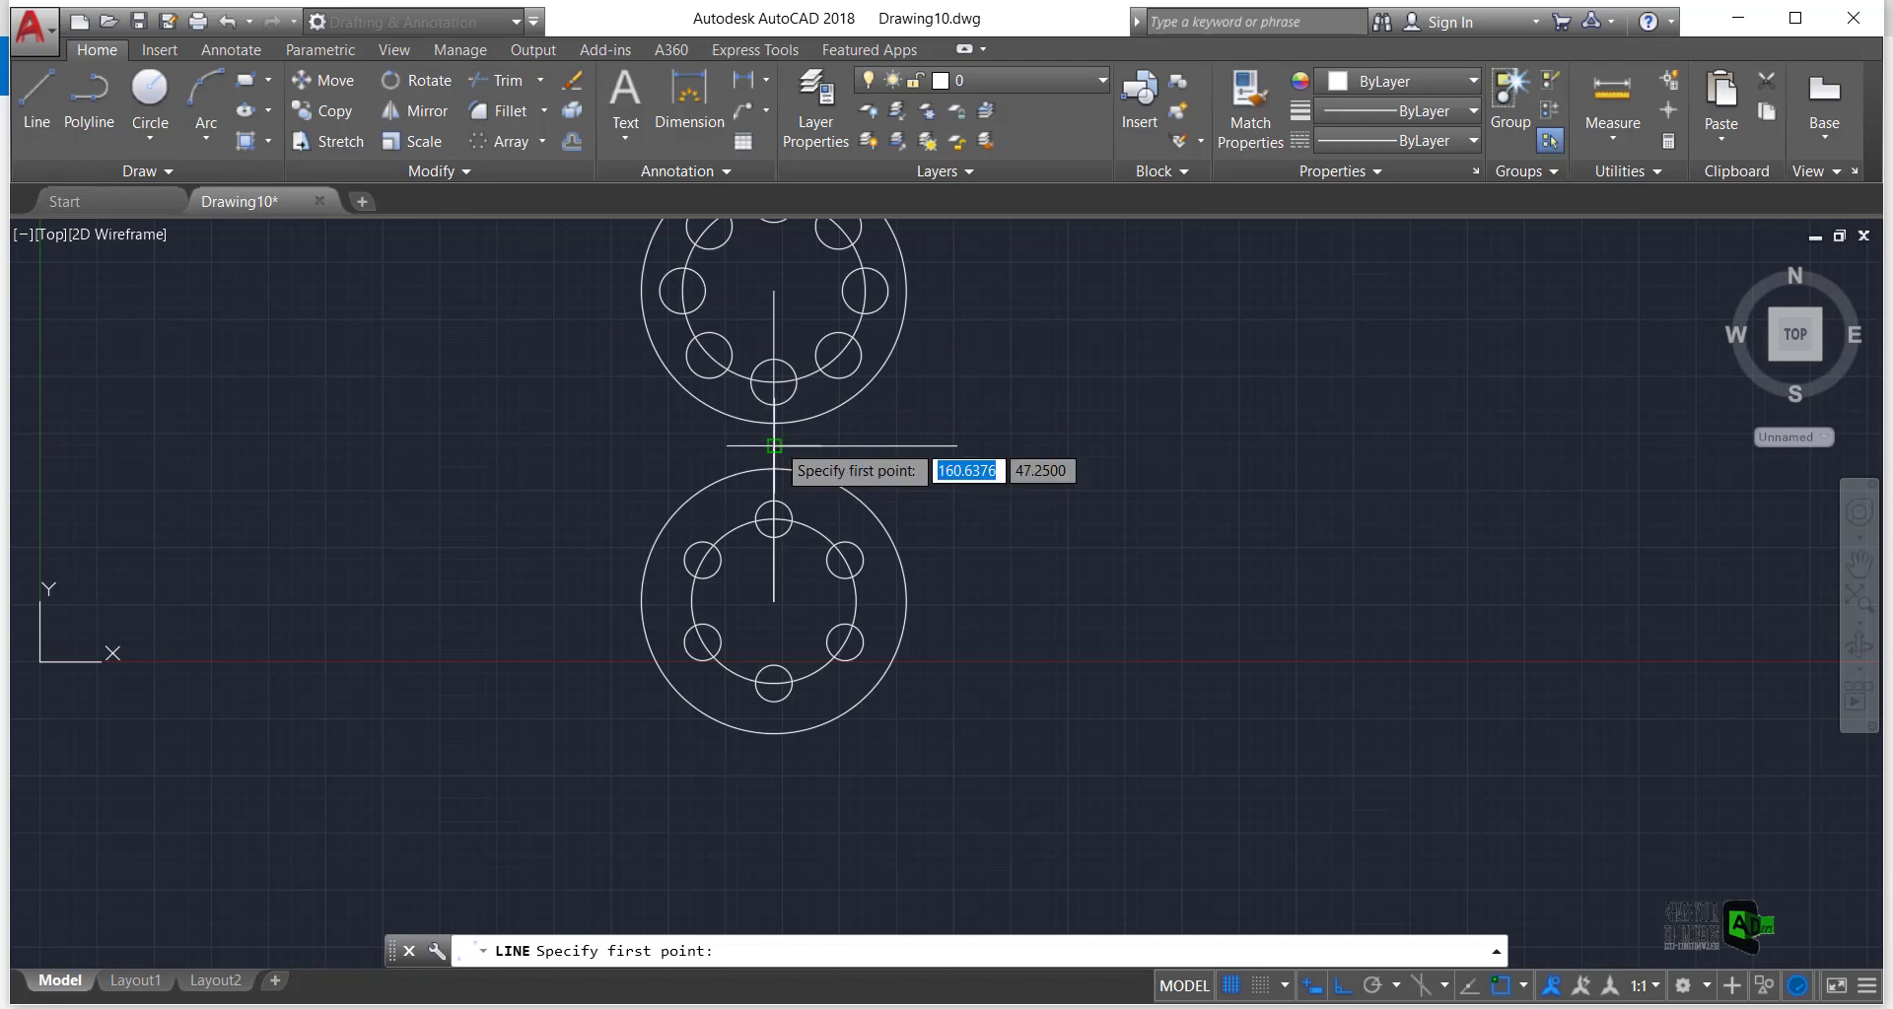
click(773, 446)
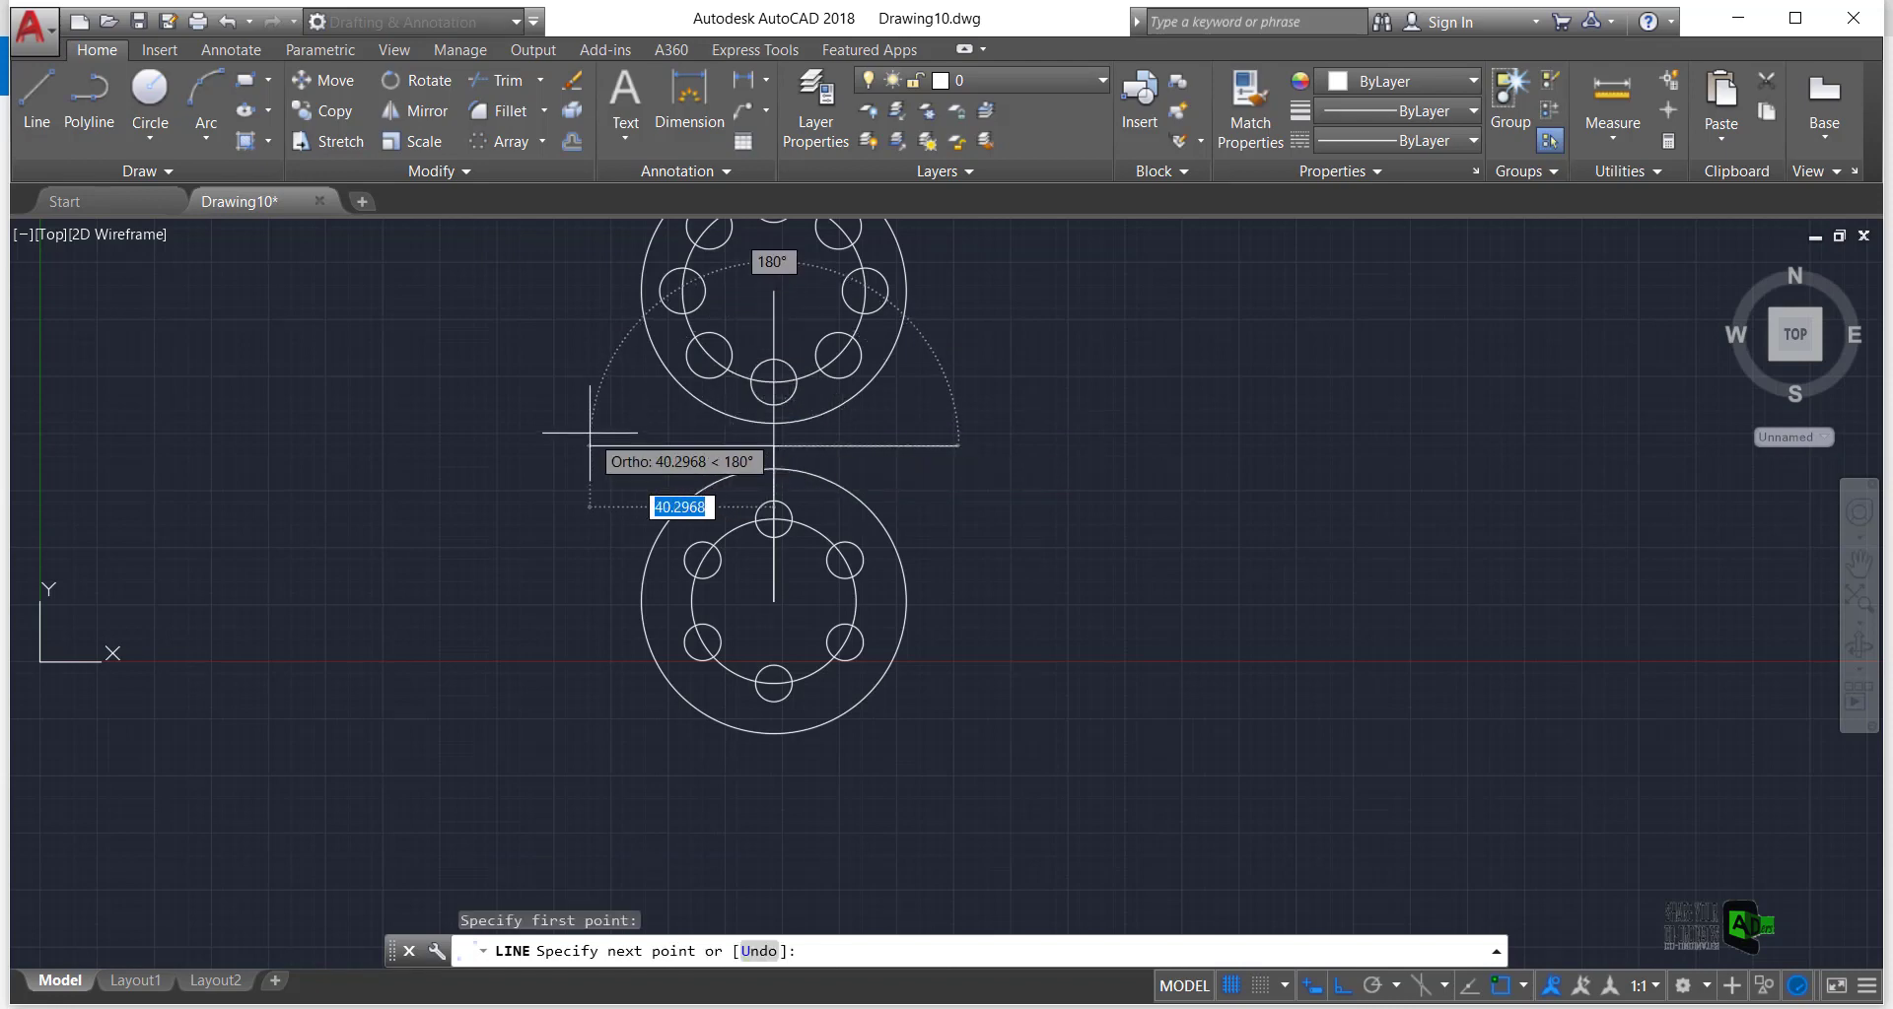
text(40)
key(Return)
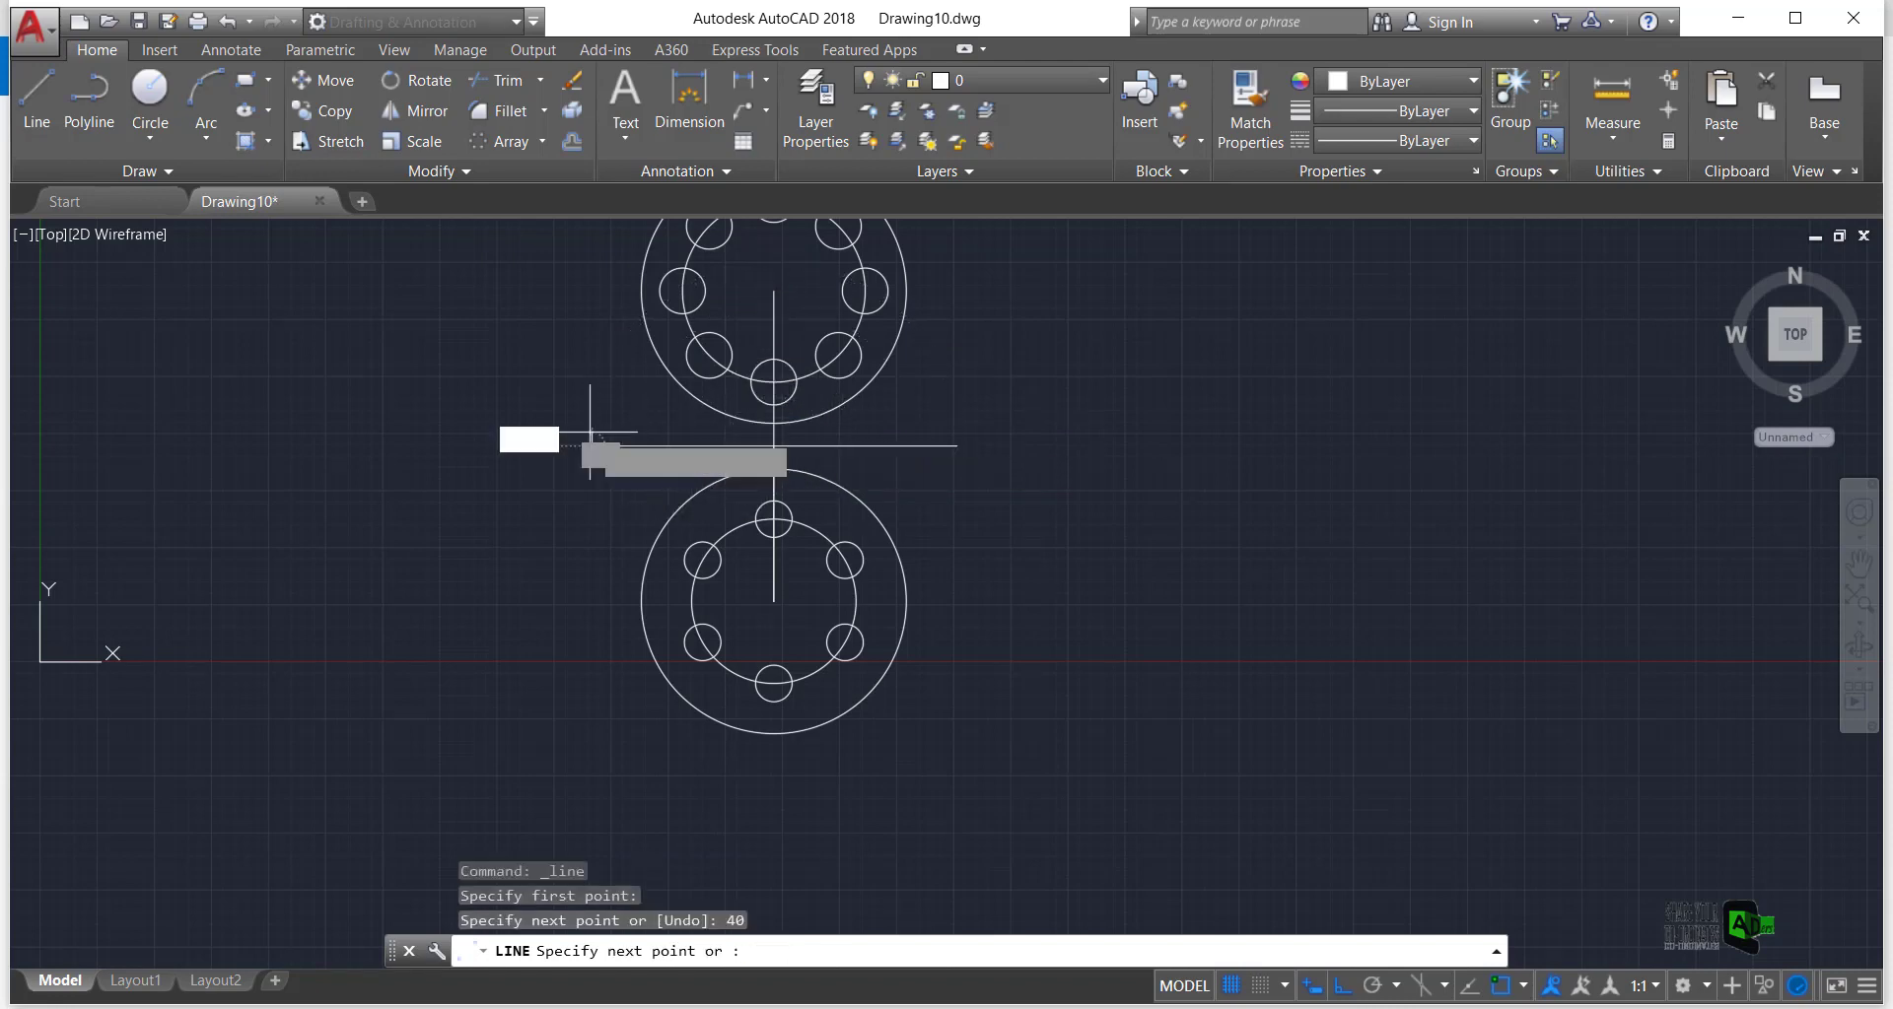
key(Escape)
scroll(903, 458, down, 2)
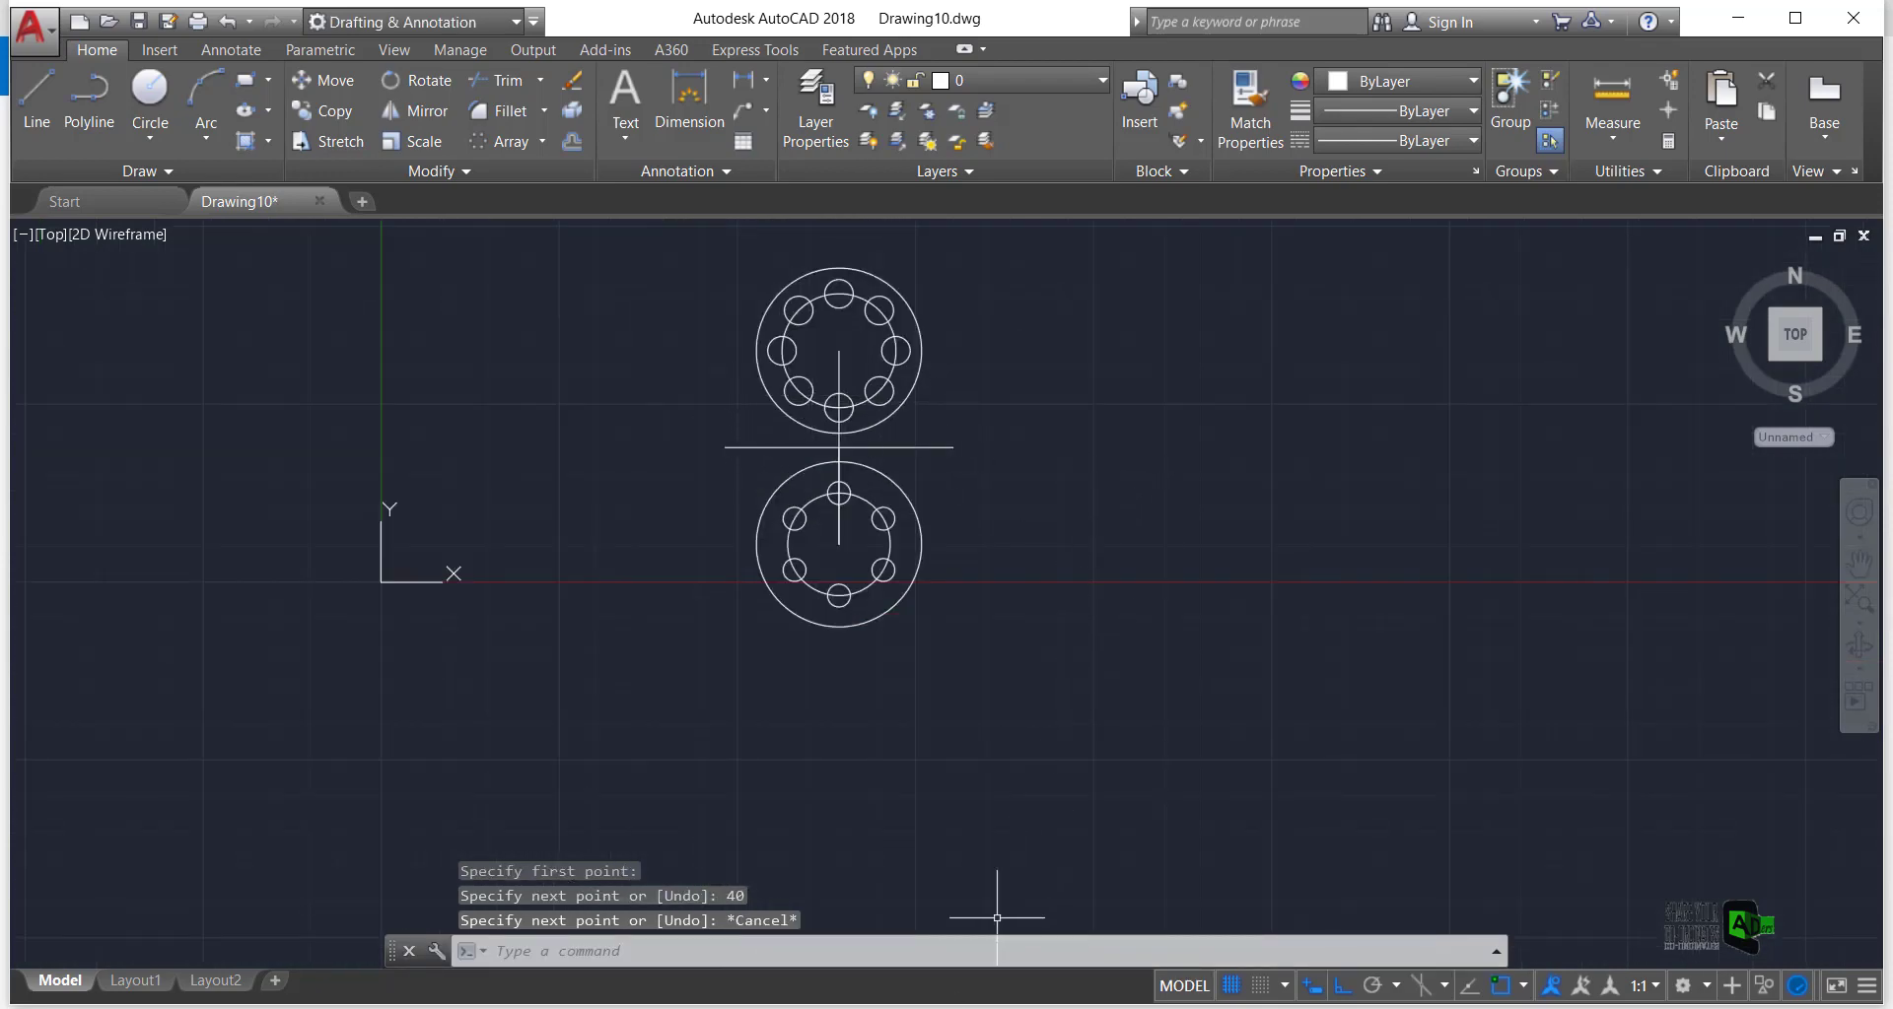
Check the right boss in the reference picture and draw a circle of radius 20 mm centred on the horizontal line's right end
click(947, 1008)
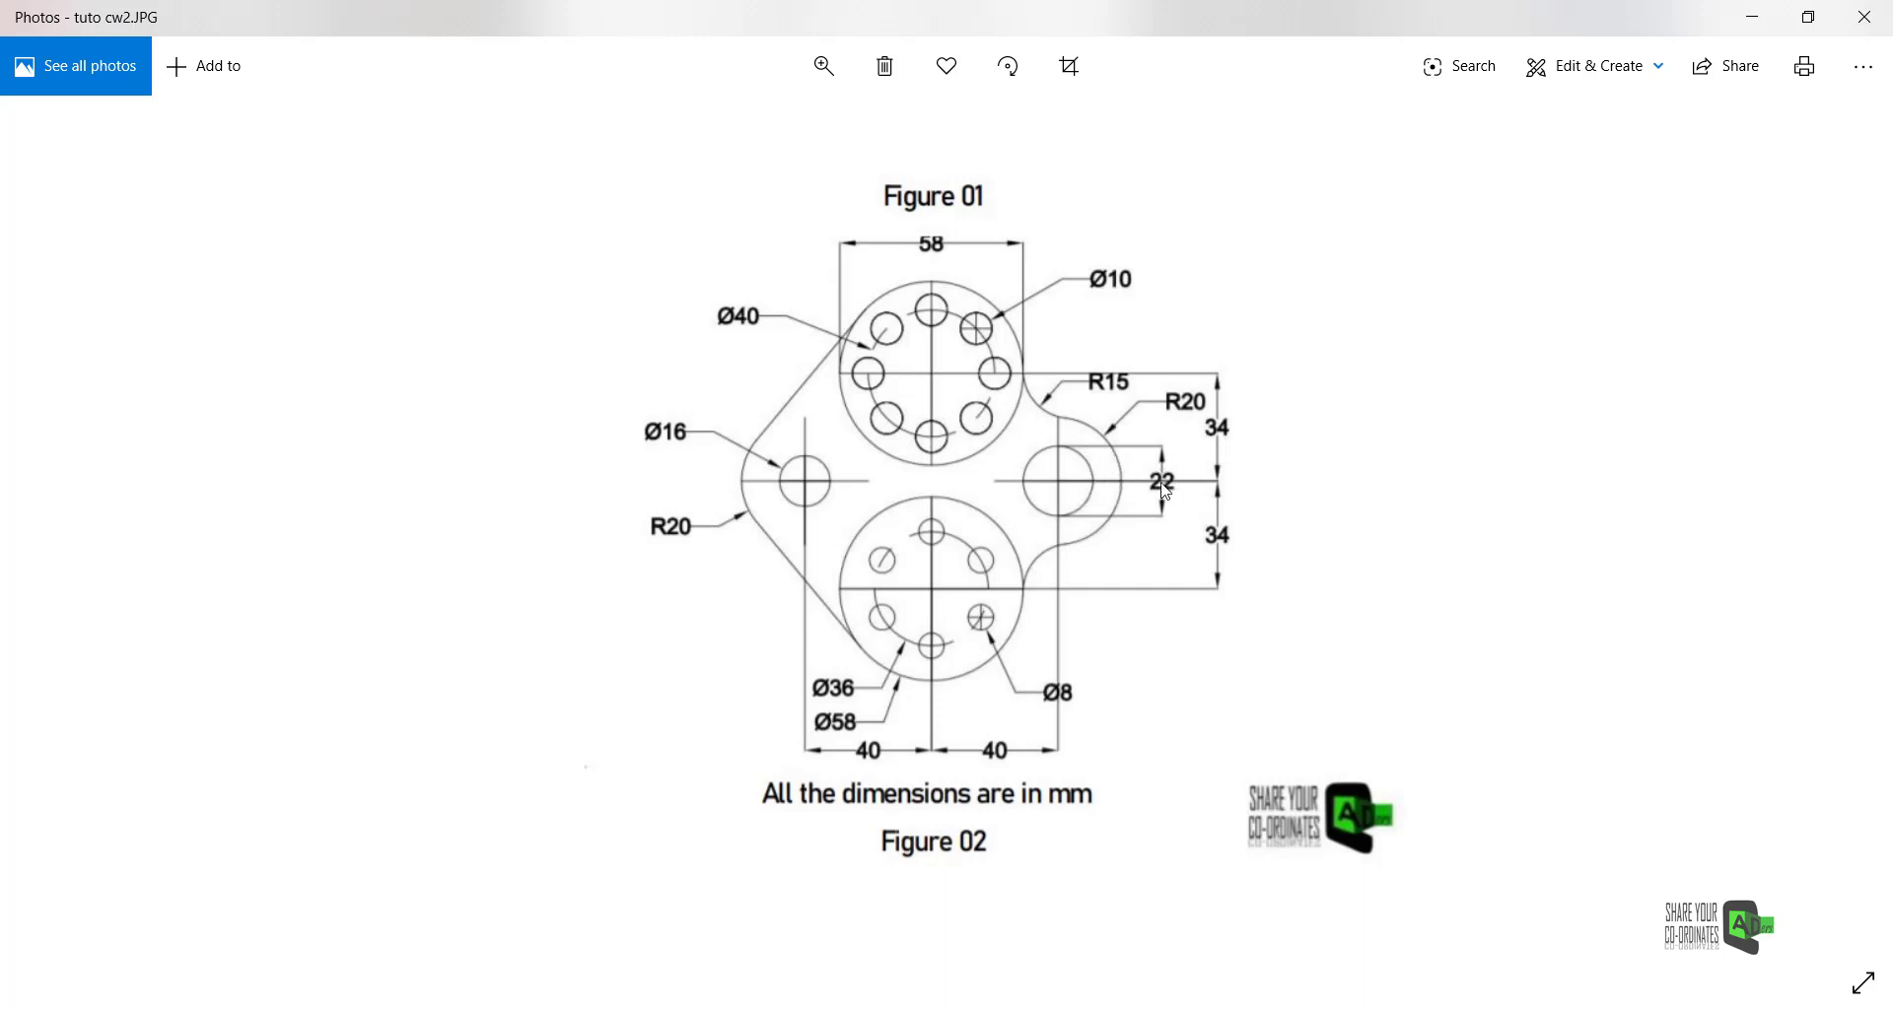
click(873, 909)
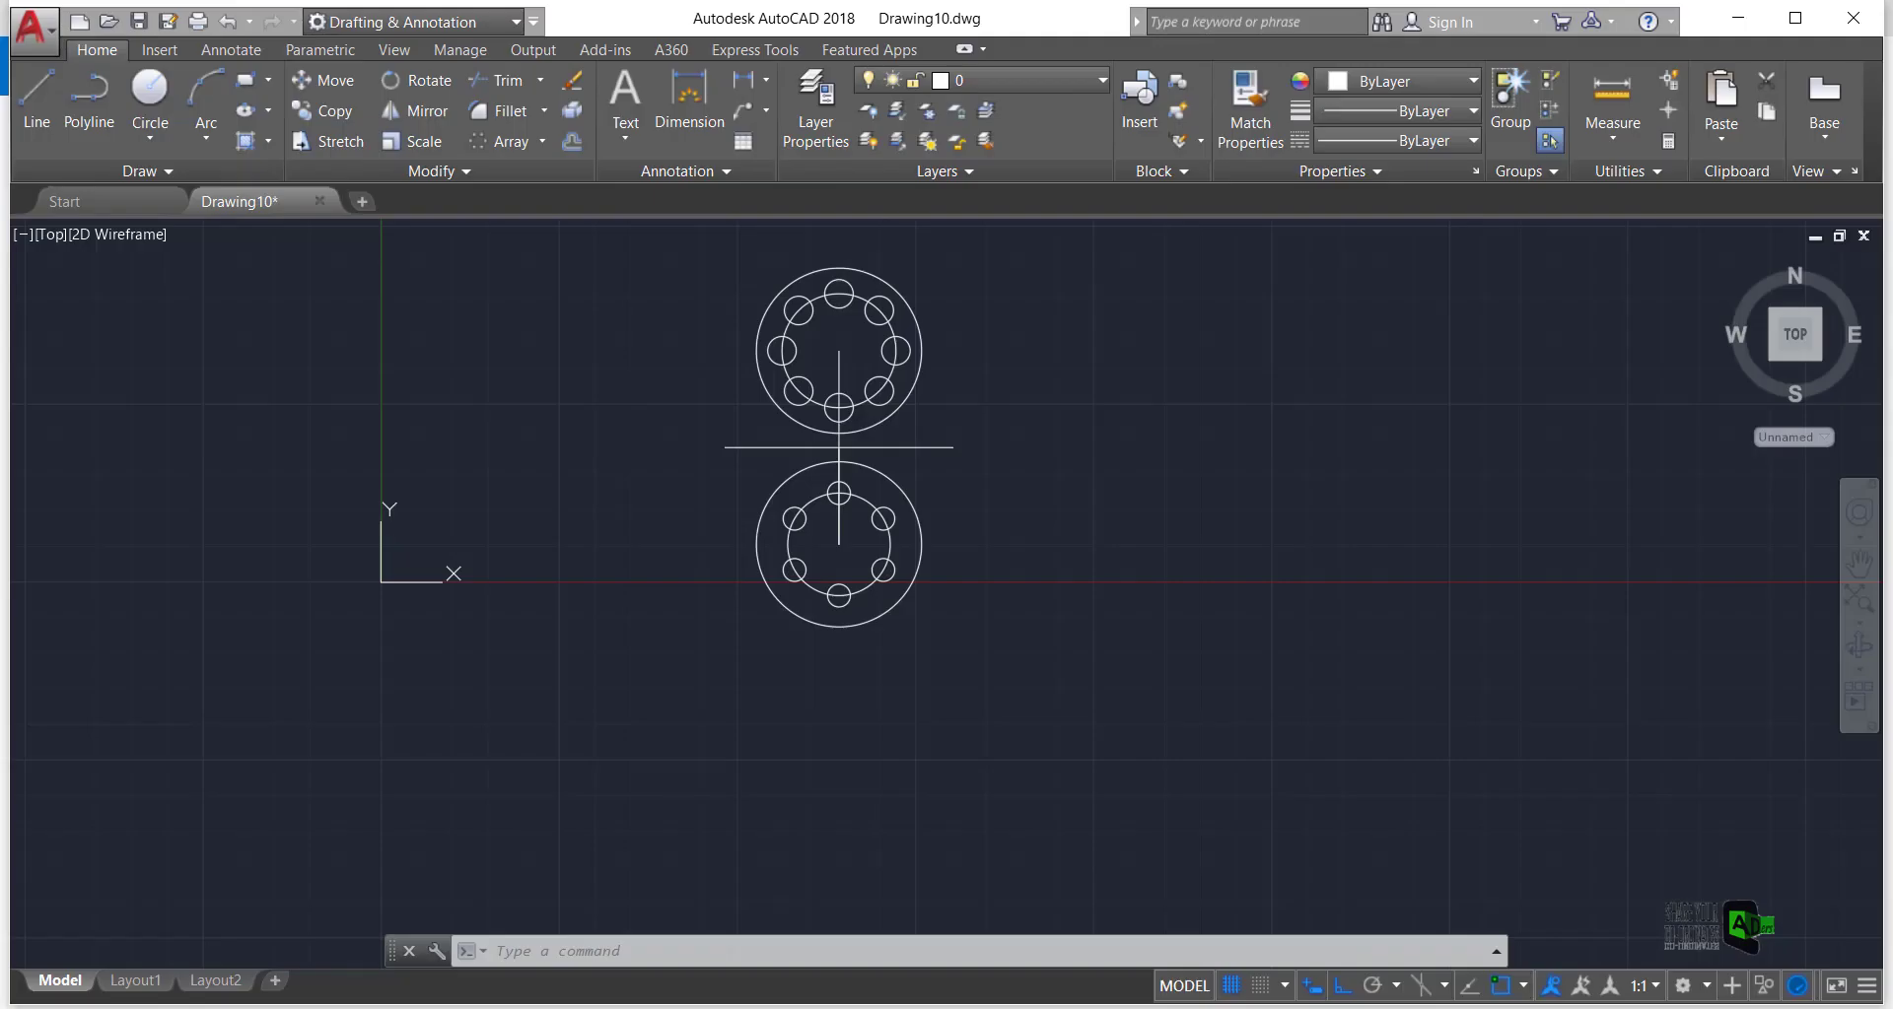
click(131, 96)
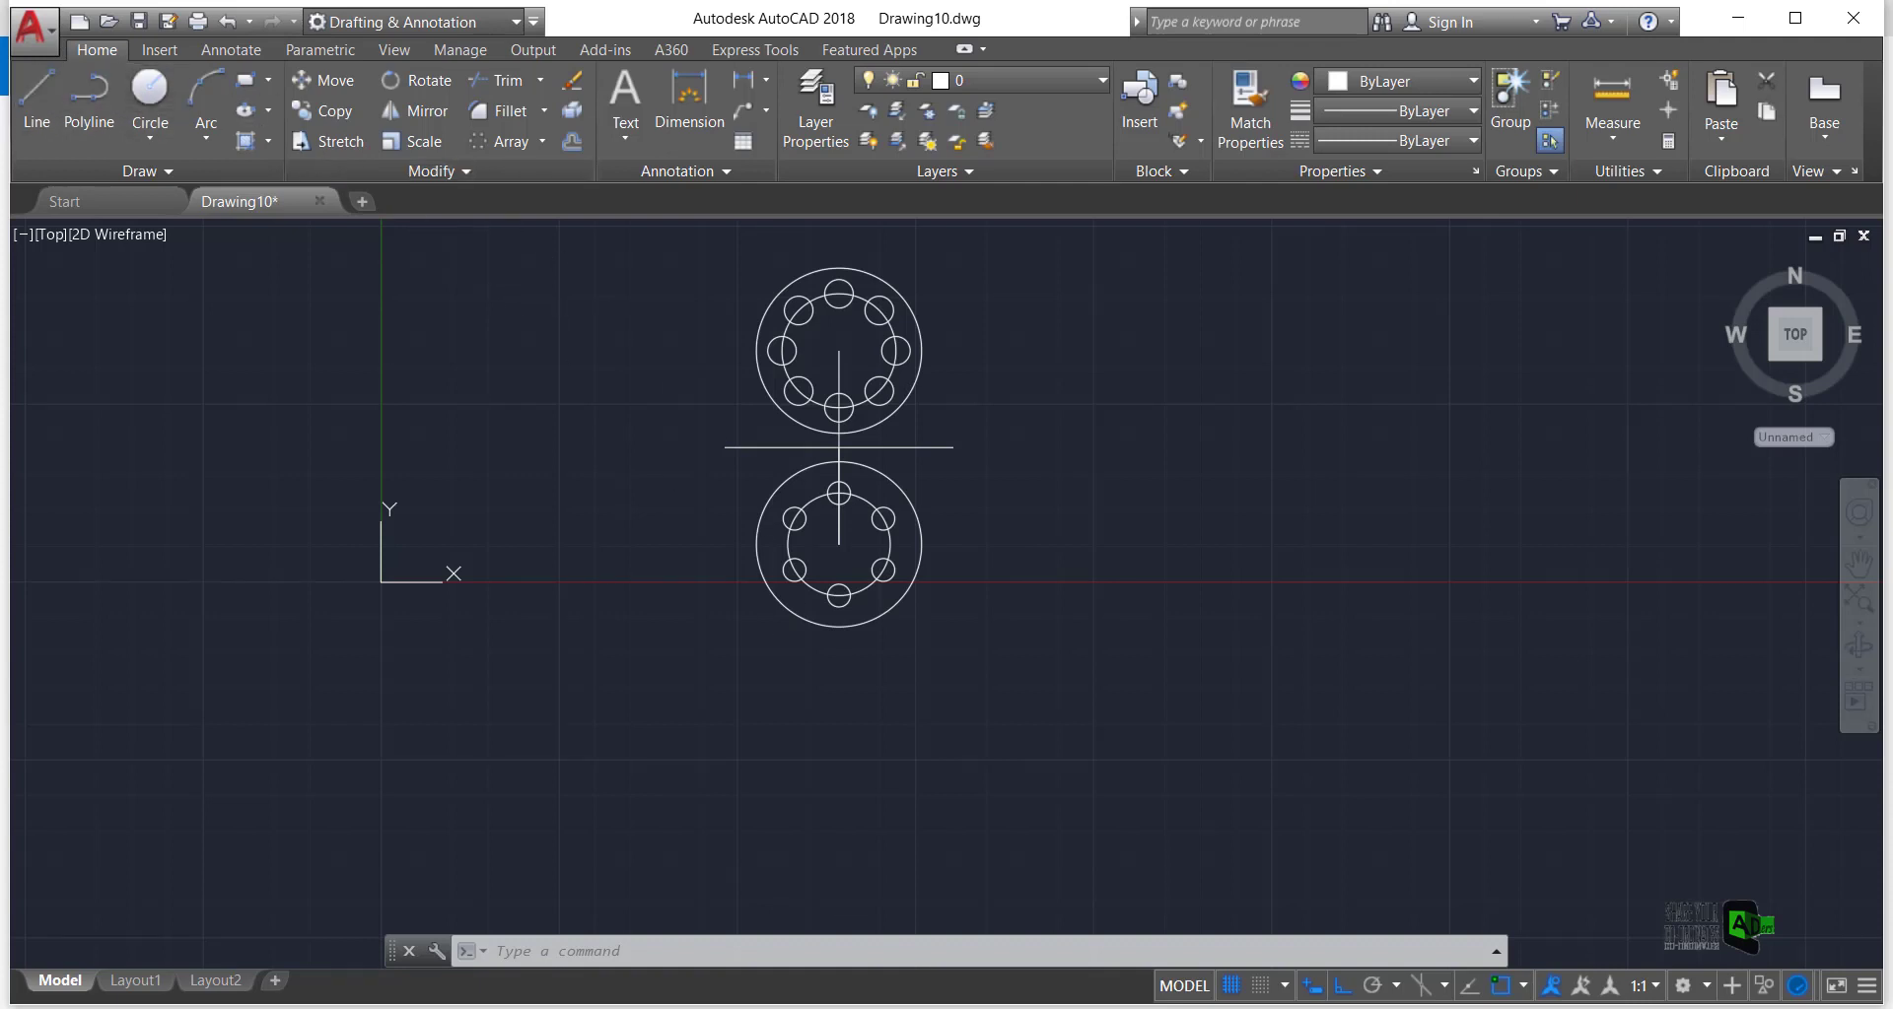
click(953, 446)
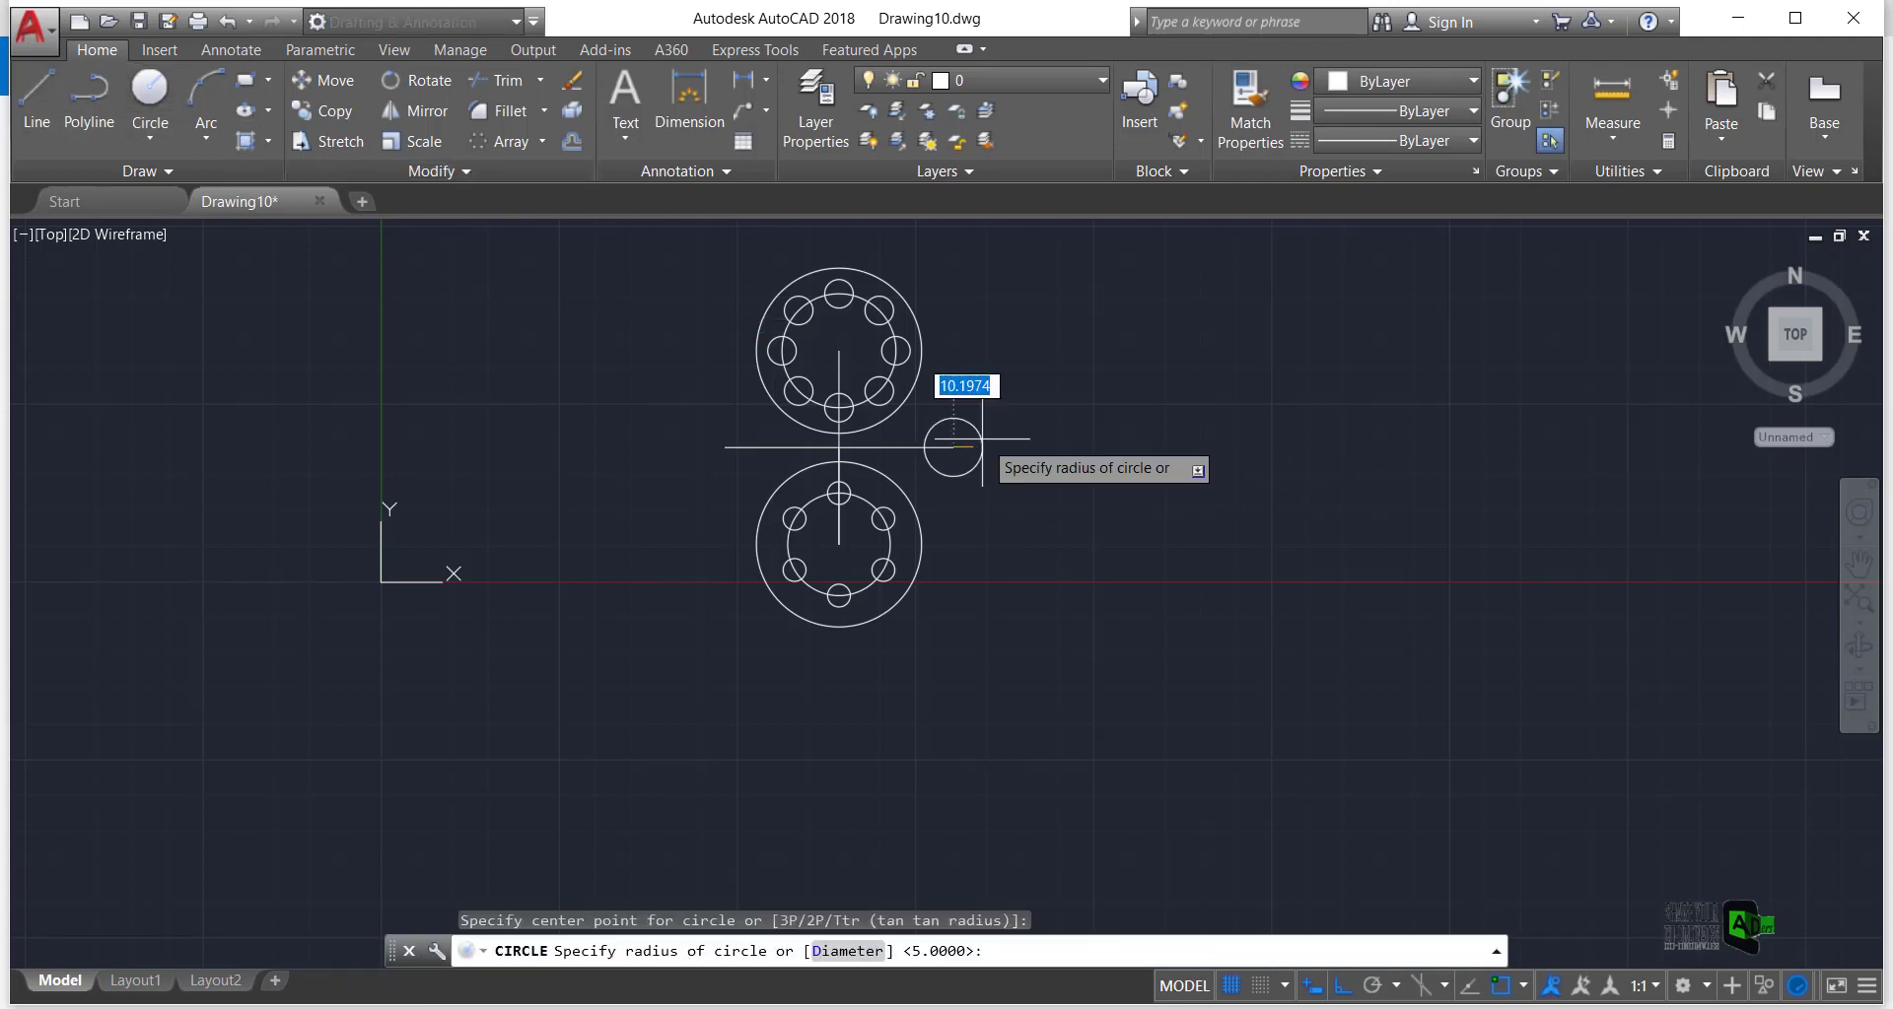
text(20)
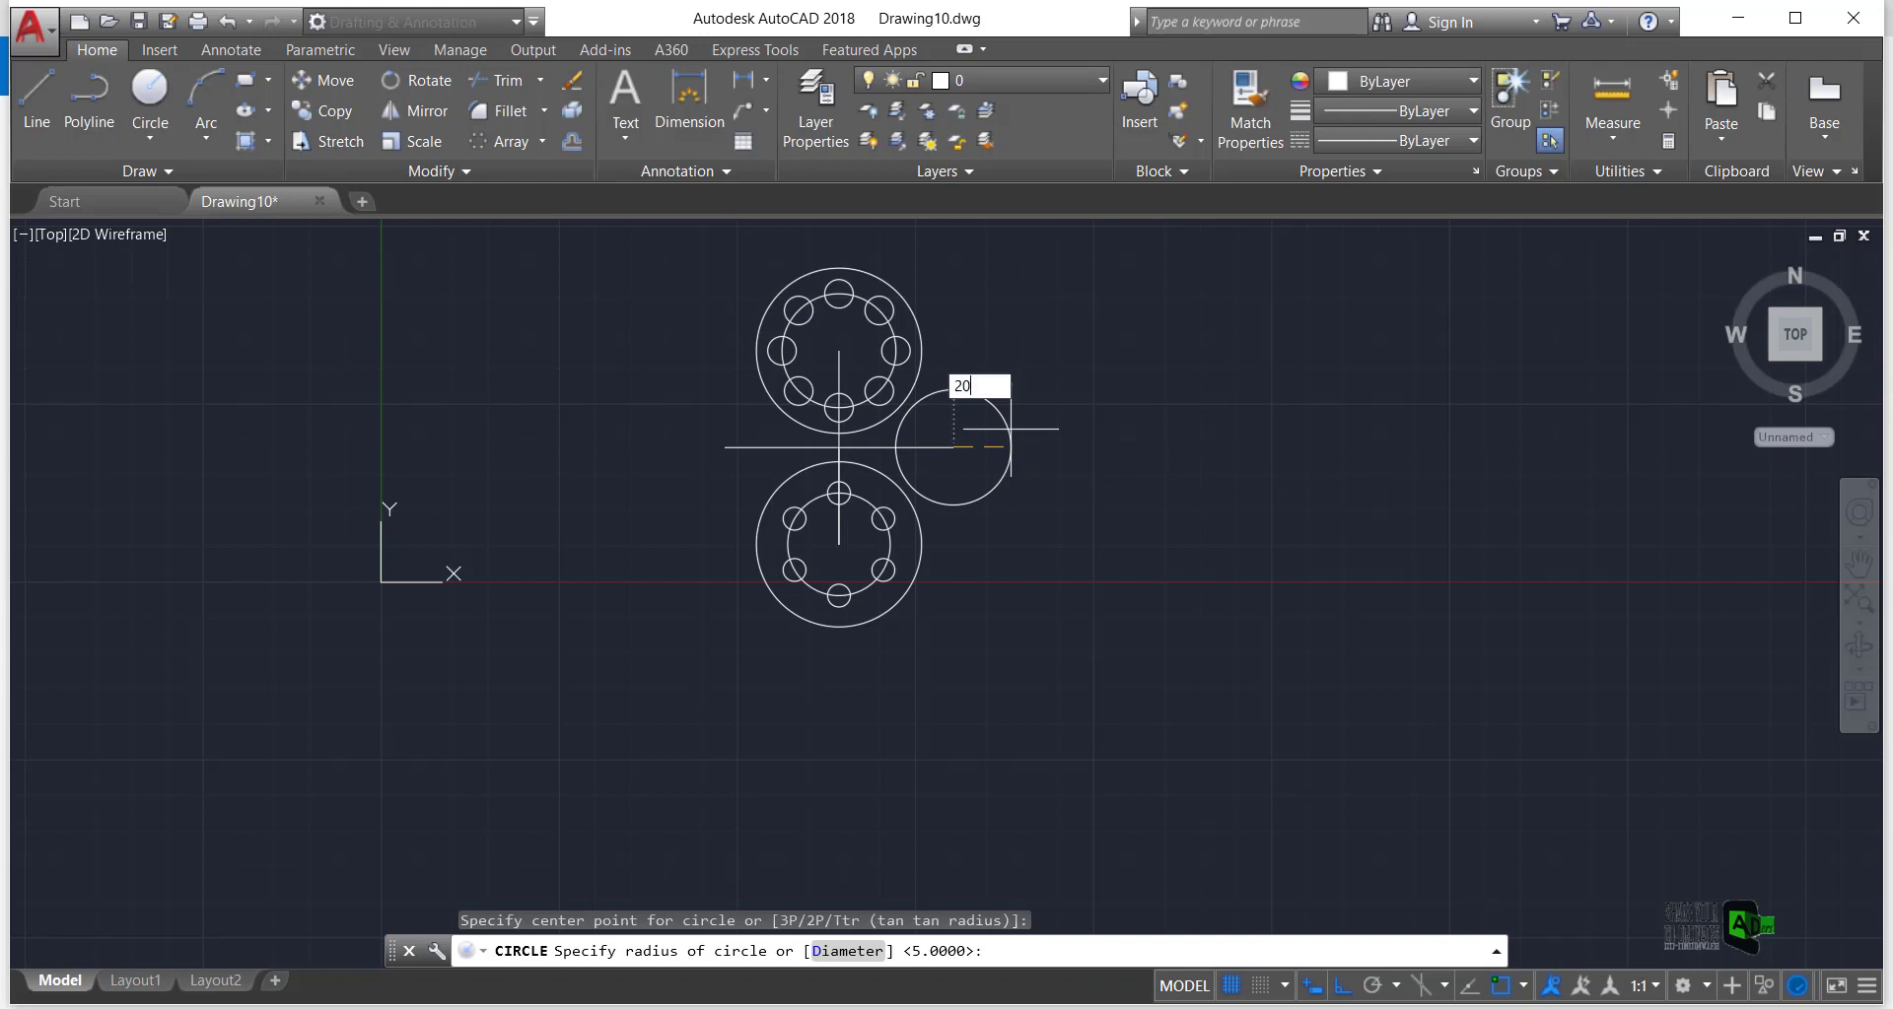
key(Return)
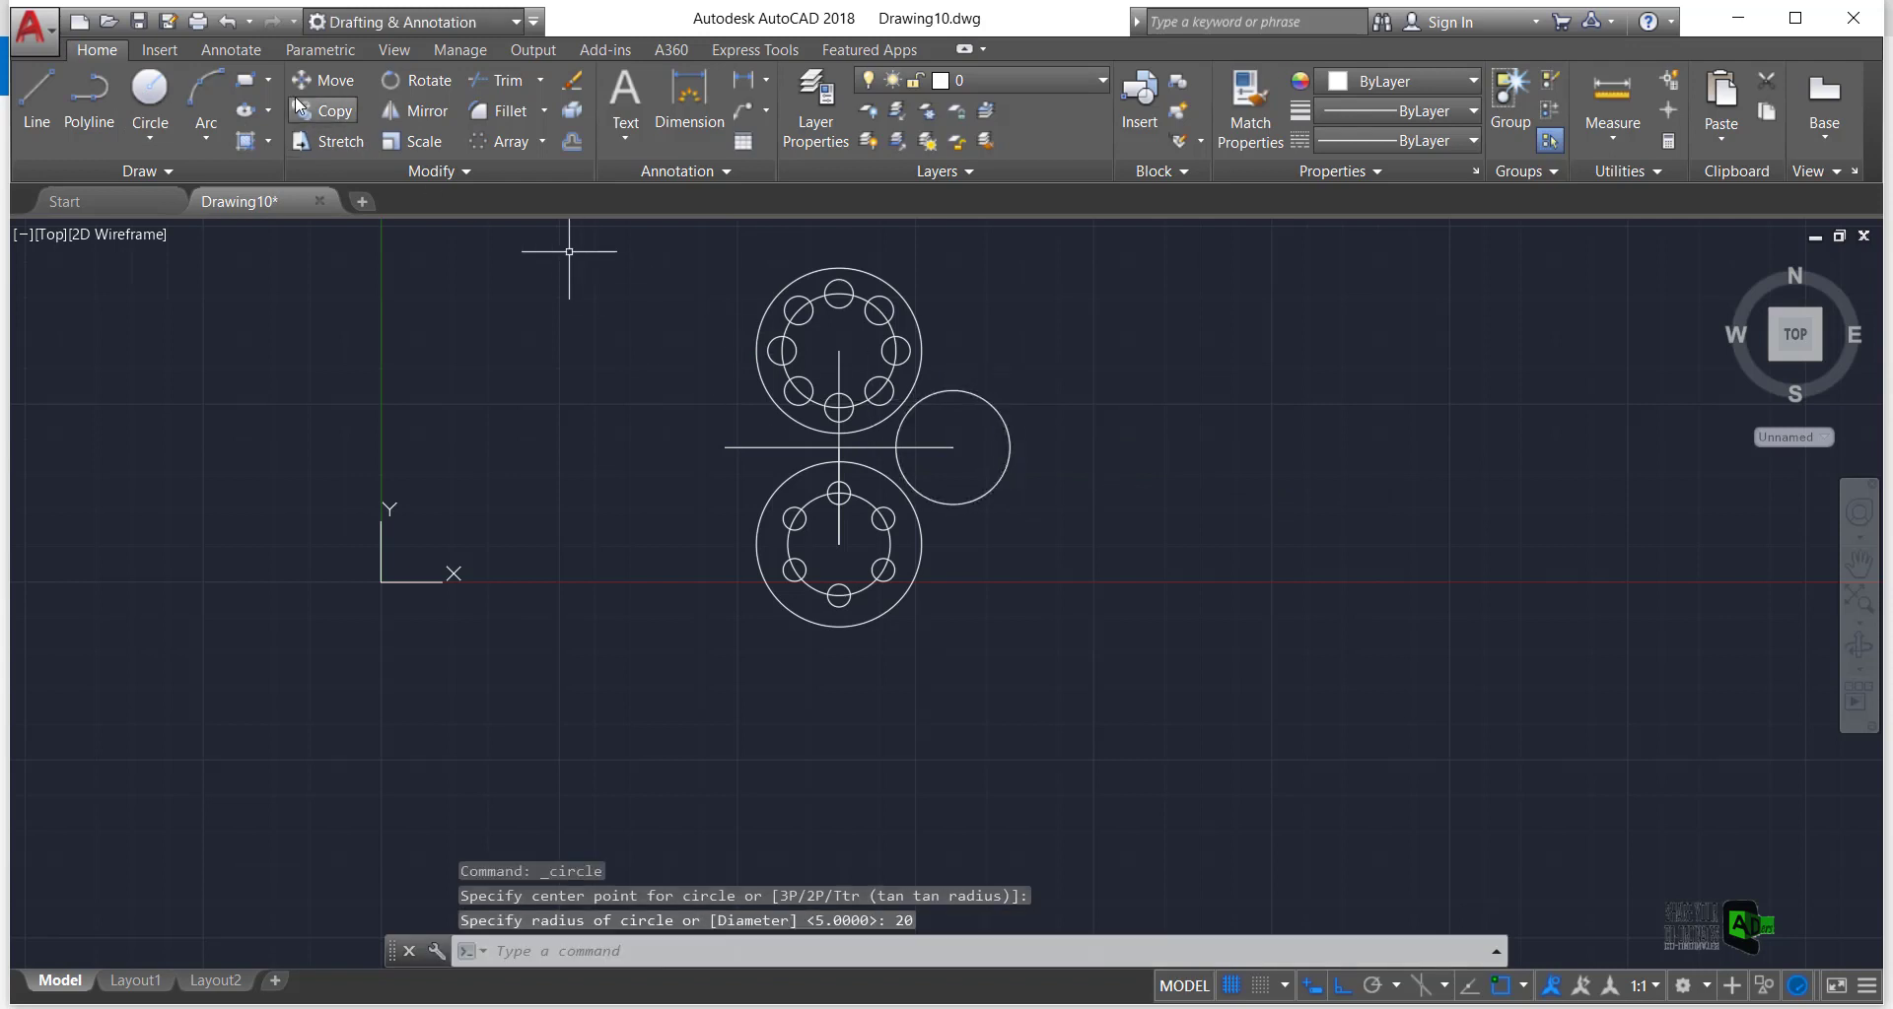
Draw a hole circle of radius 11 mm concentric with the right boss circle
click(148, 94)
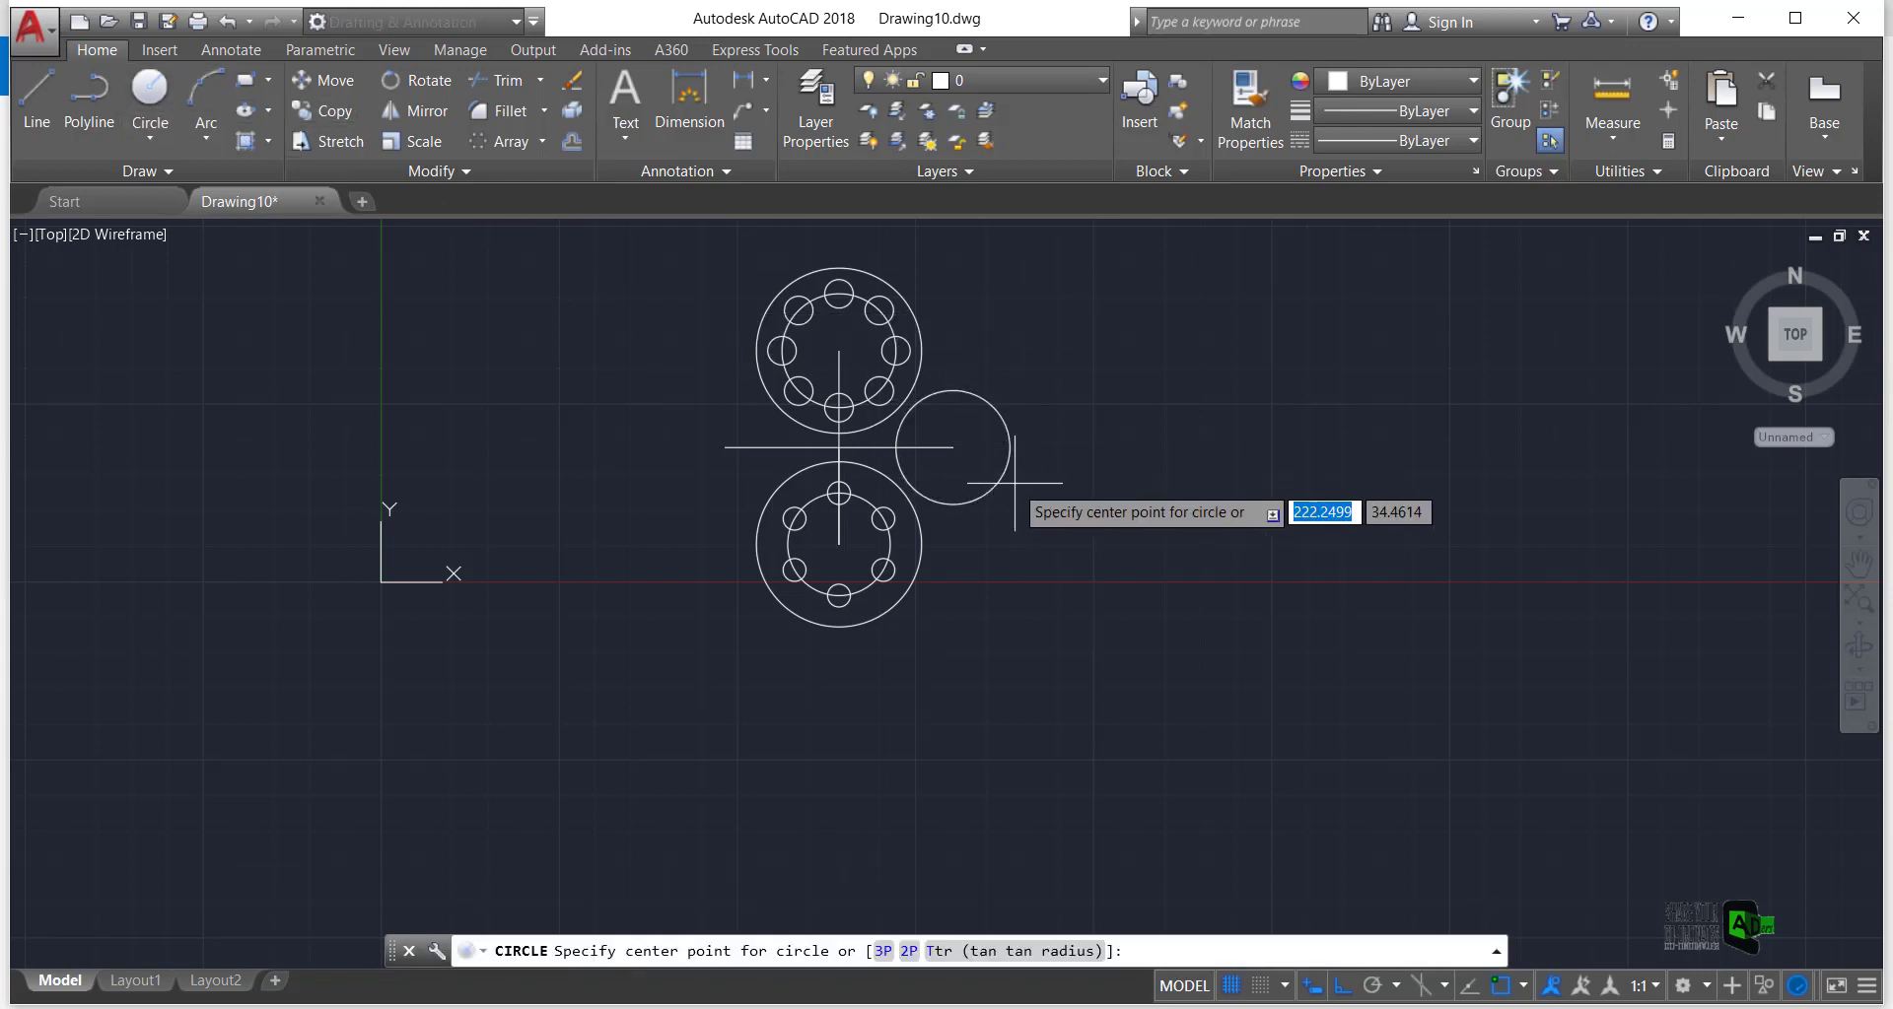
click(961, 443)
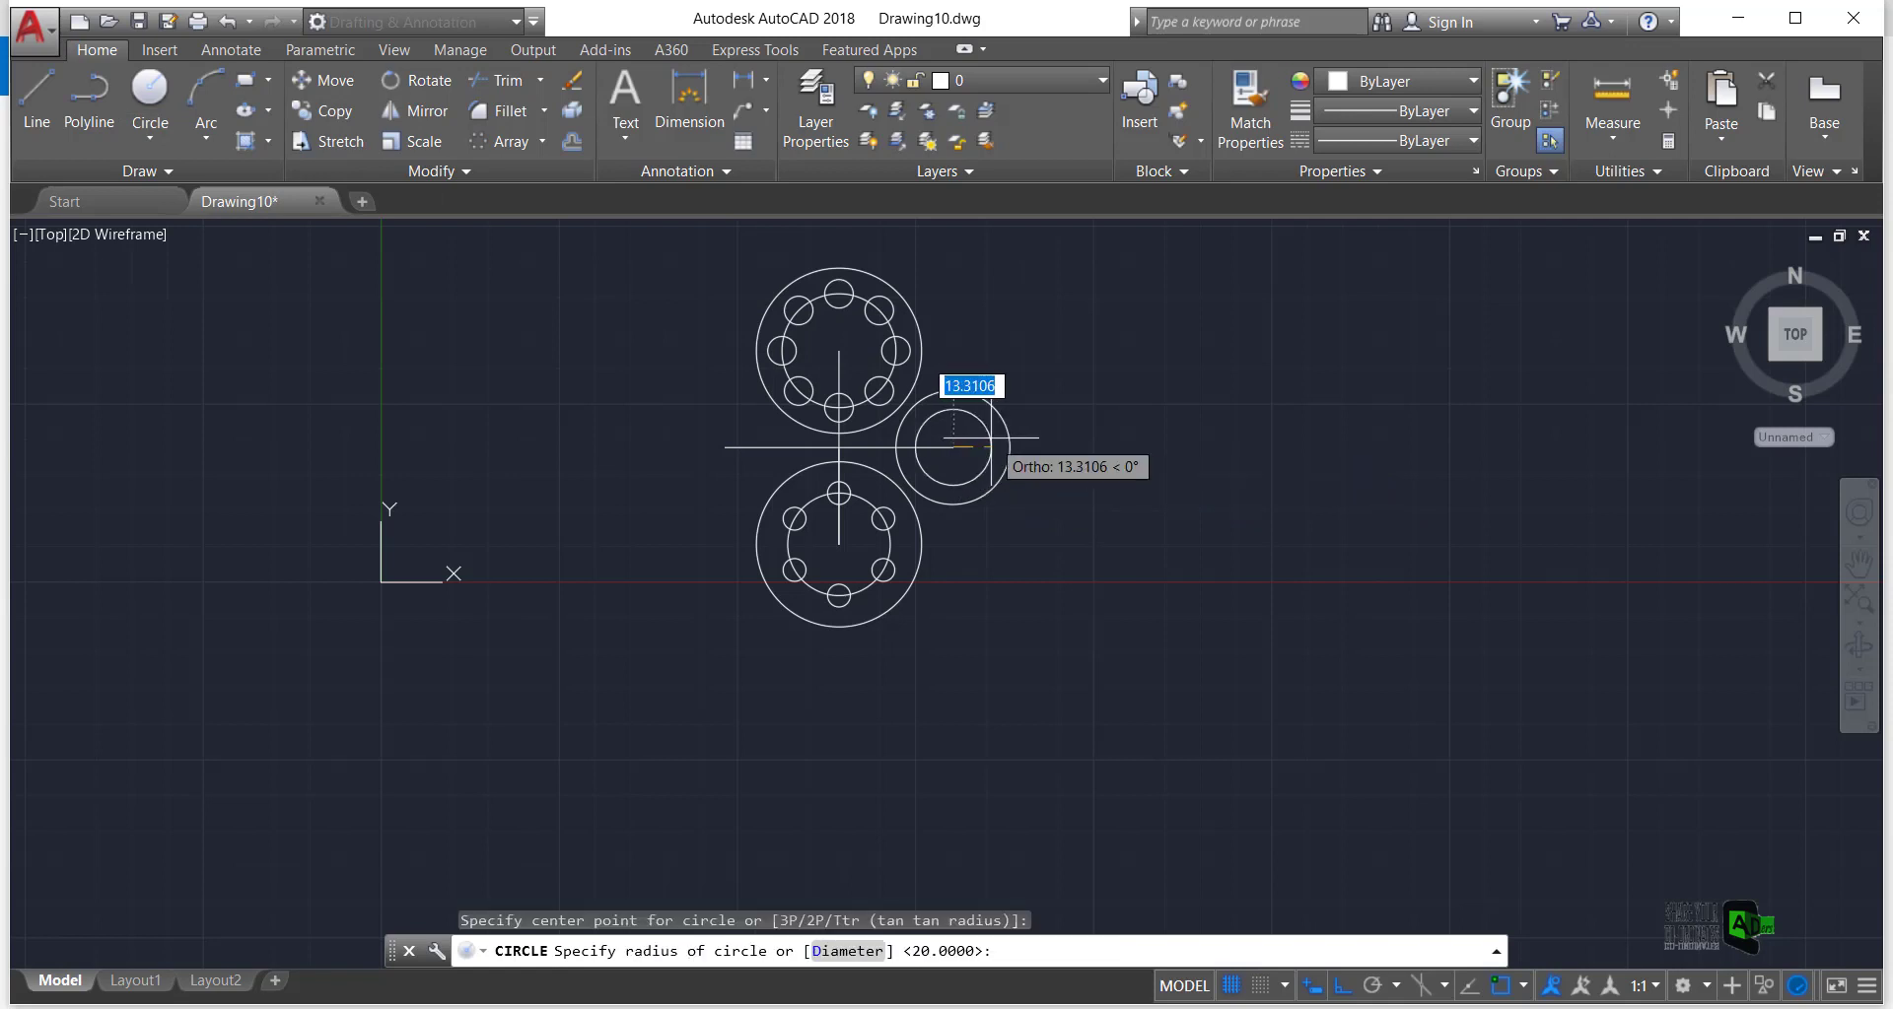
text(11)
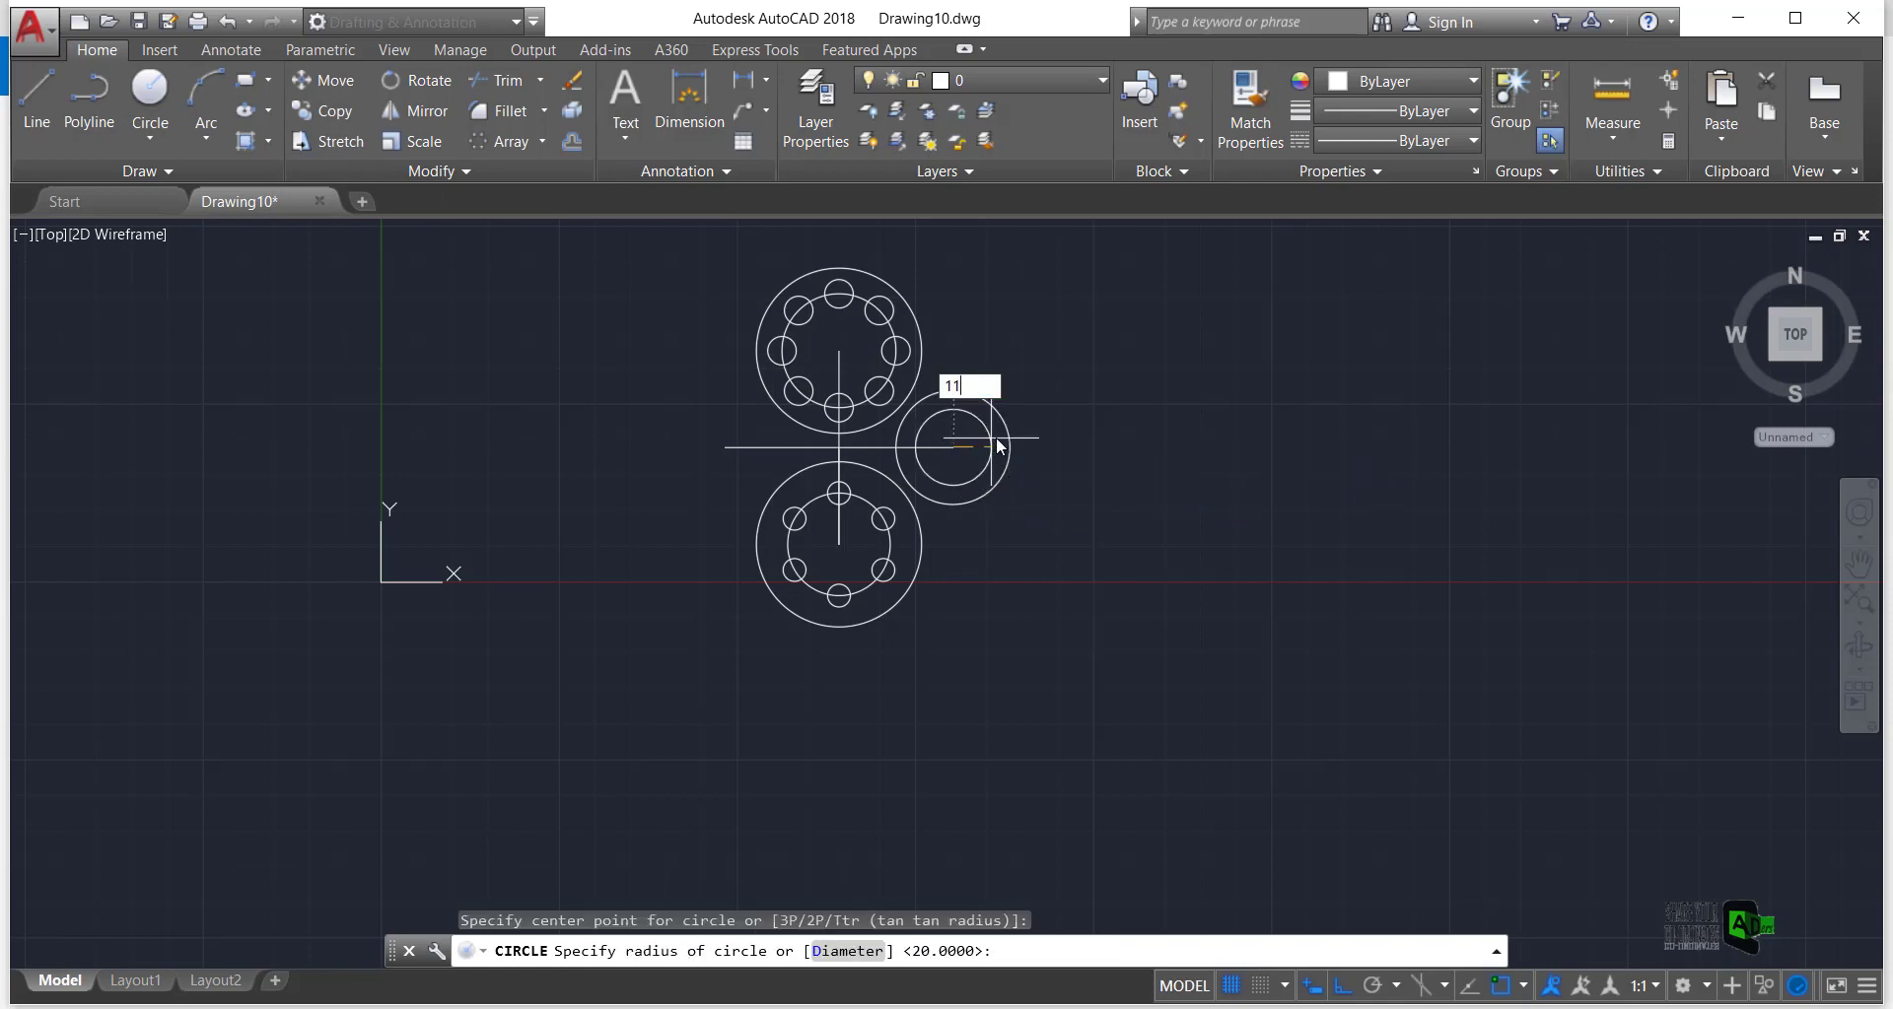
key(Return)
scroll(996, 422, up, 4)
scroll(996, 422, down, 4)
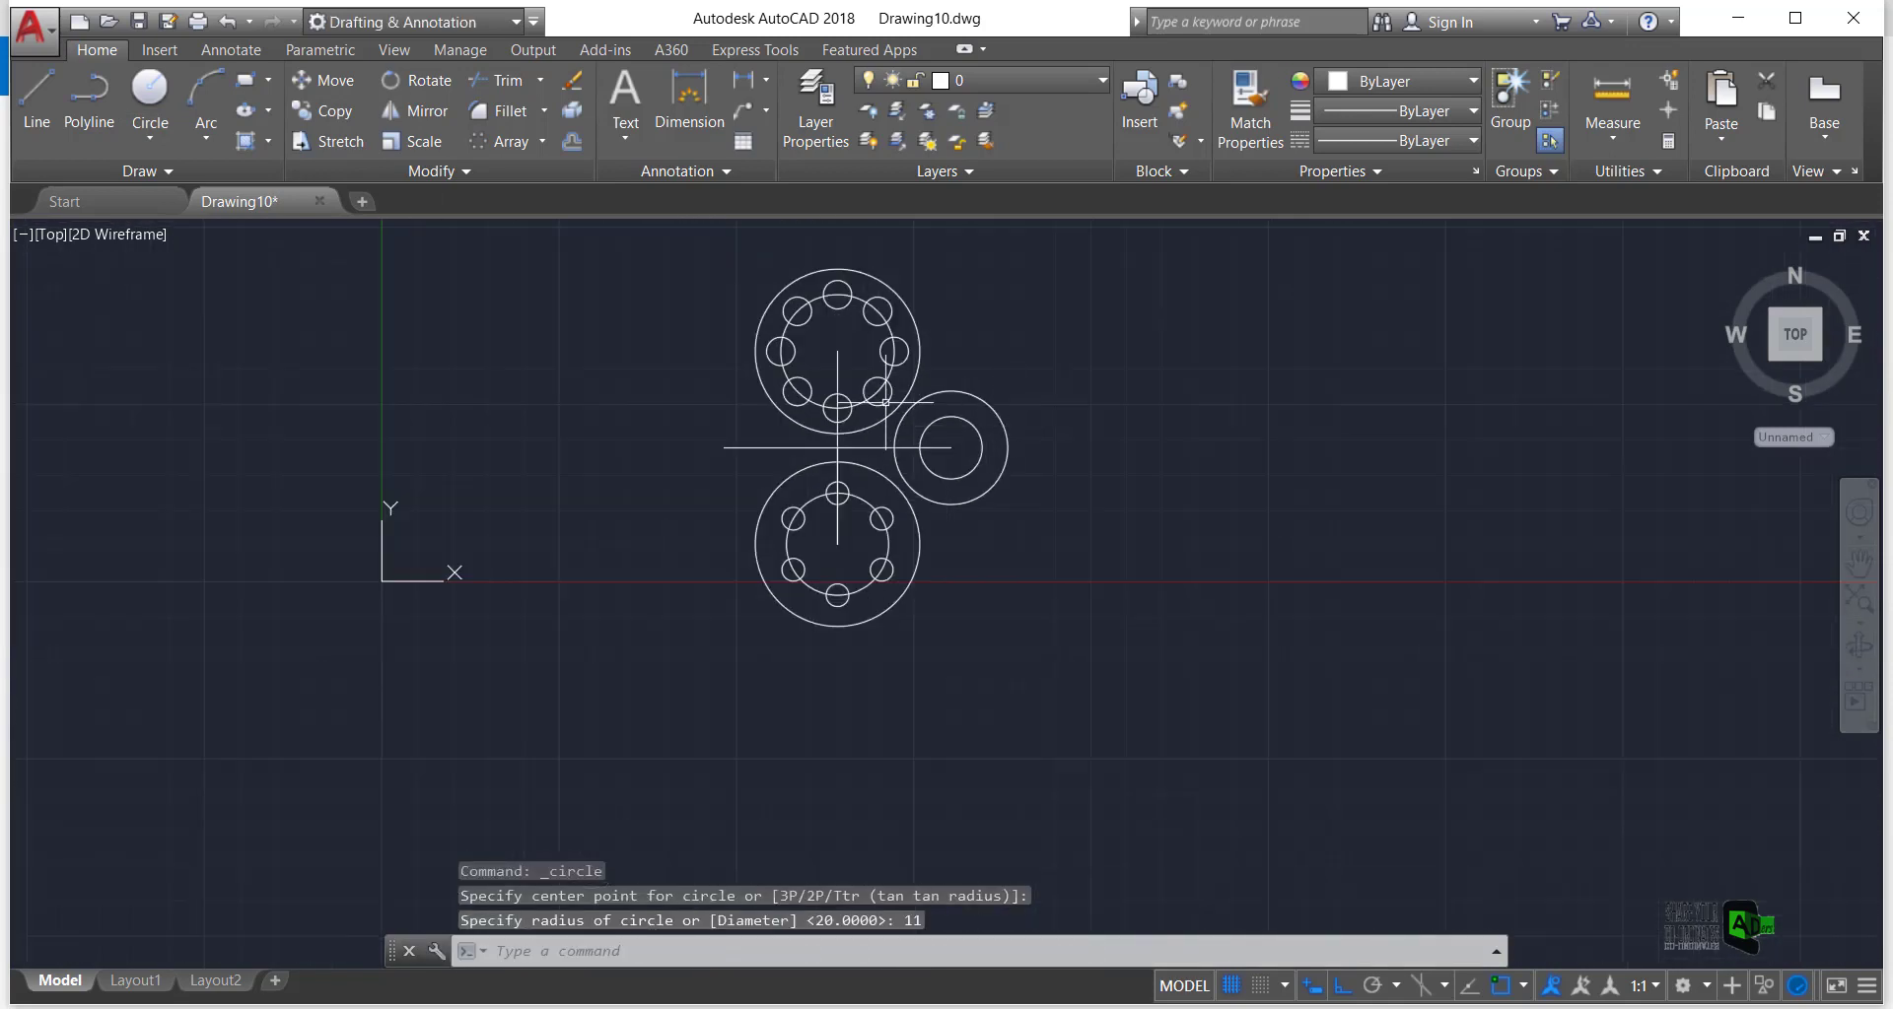
Check the left boss in the reference picture and draw a circle of radius 20 mm centred on the horizontal line's left end
middle_drag(855, 384, 867, 431)
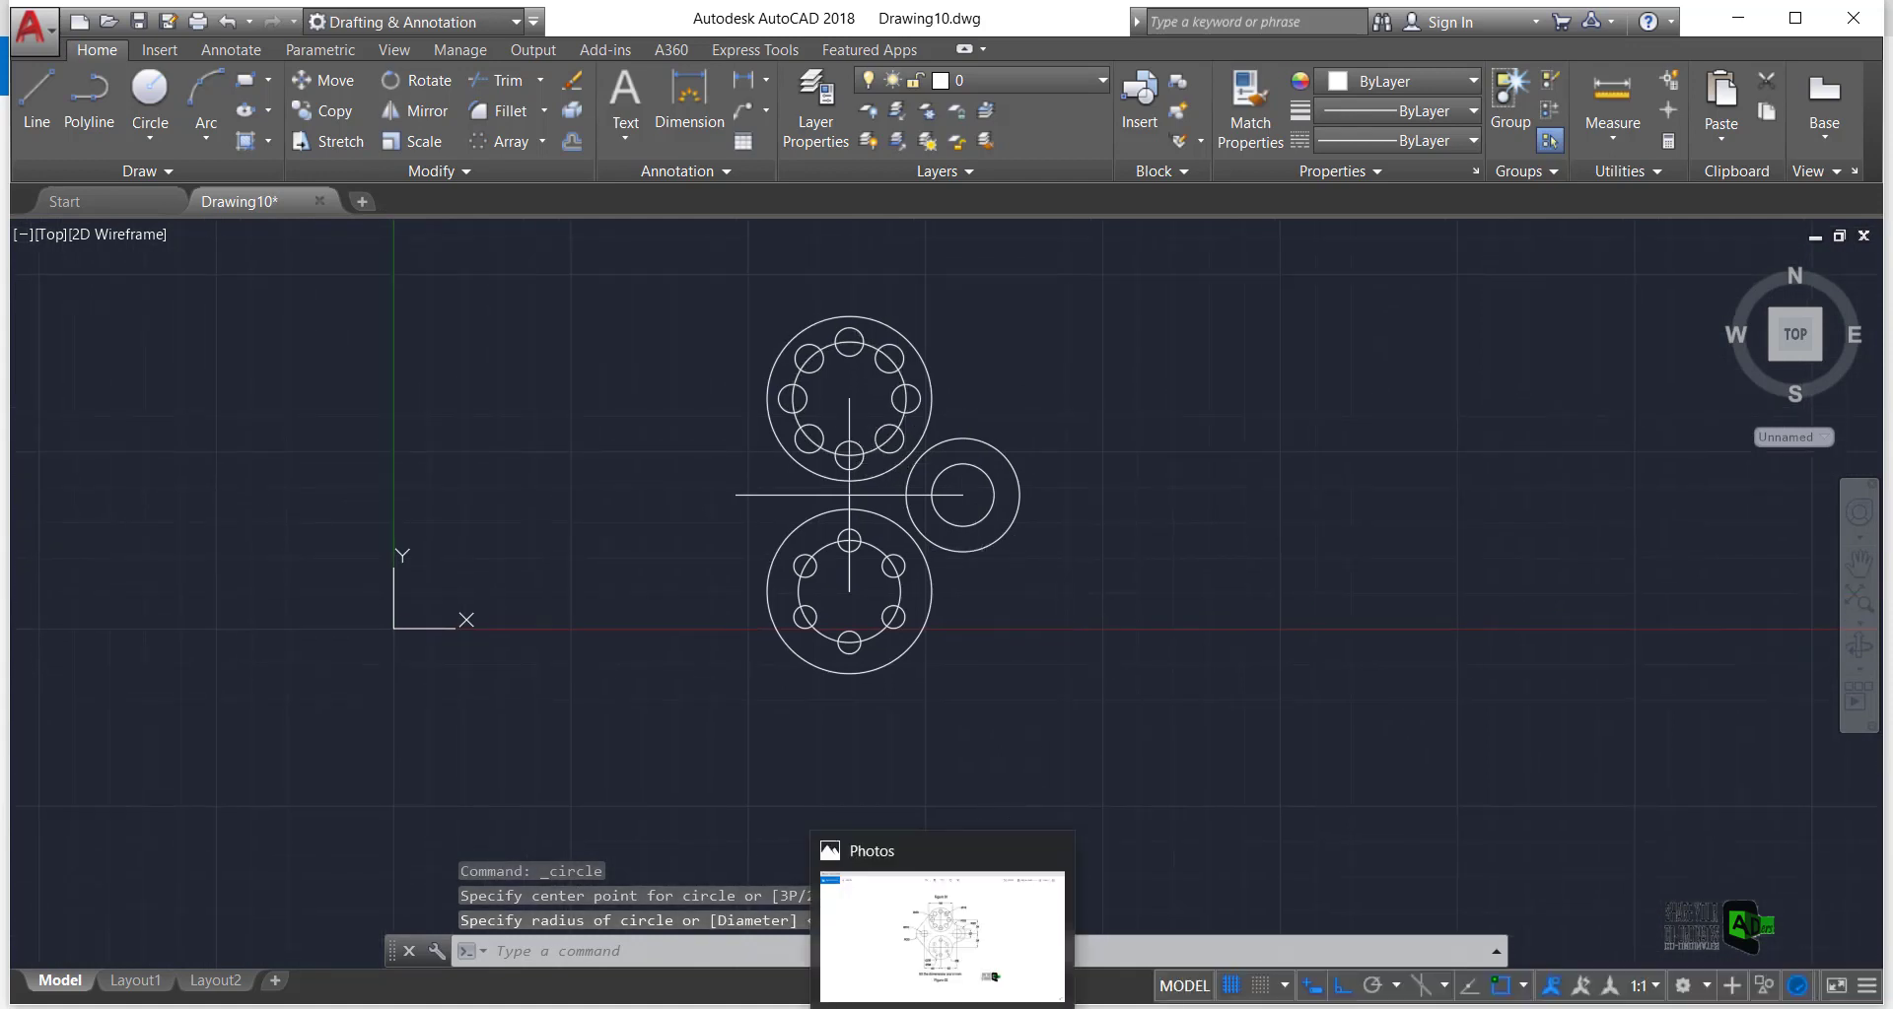
click(1035, 951)
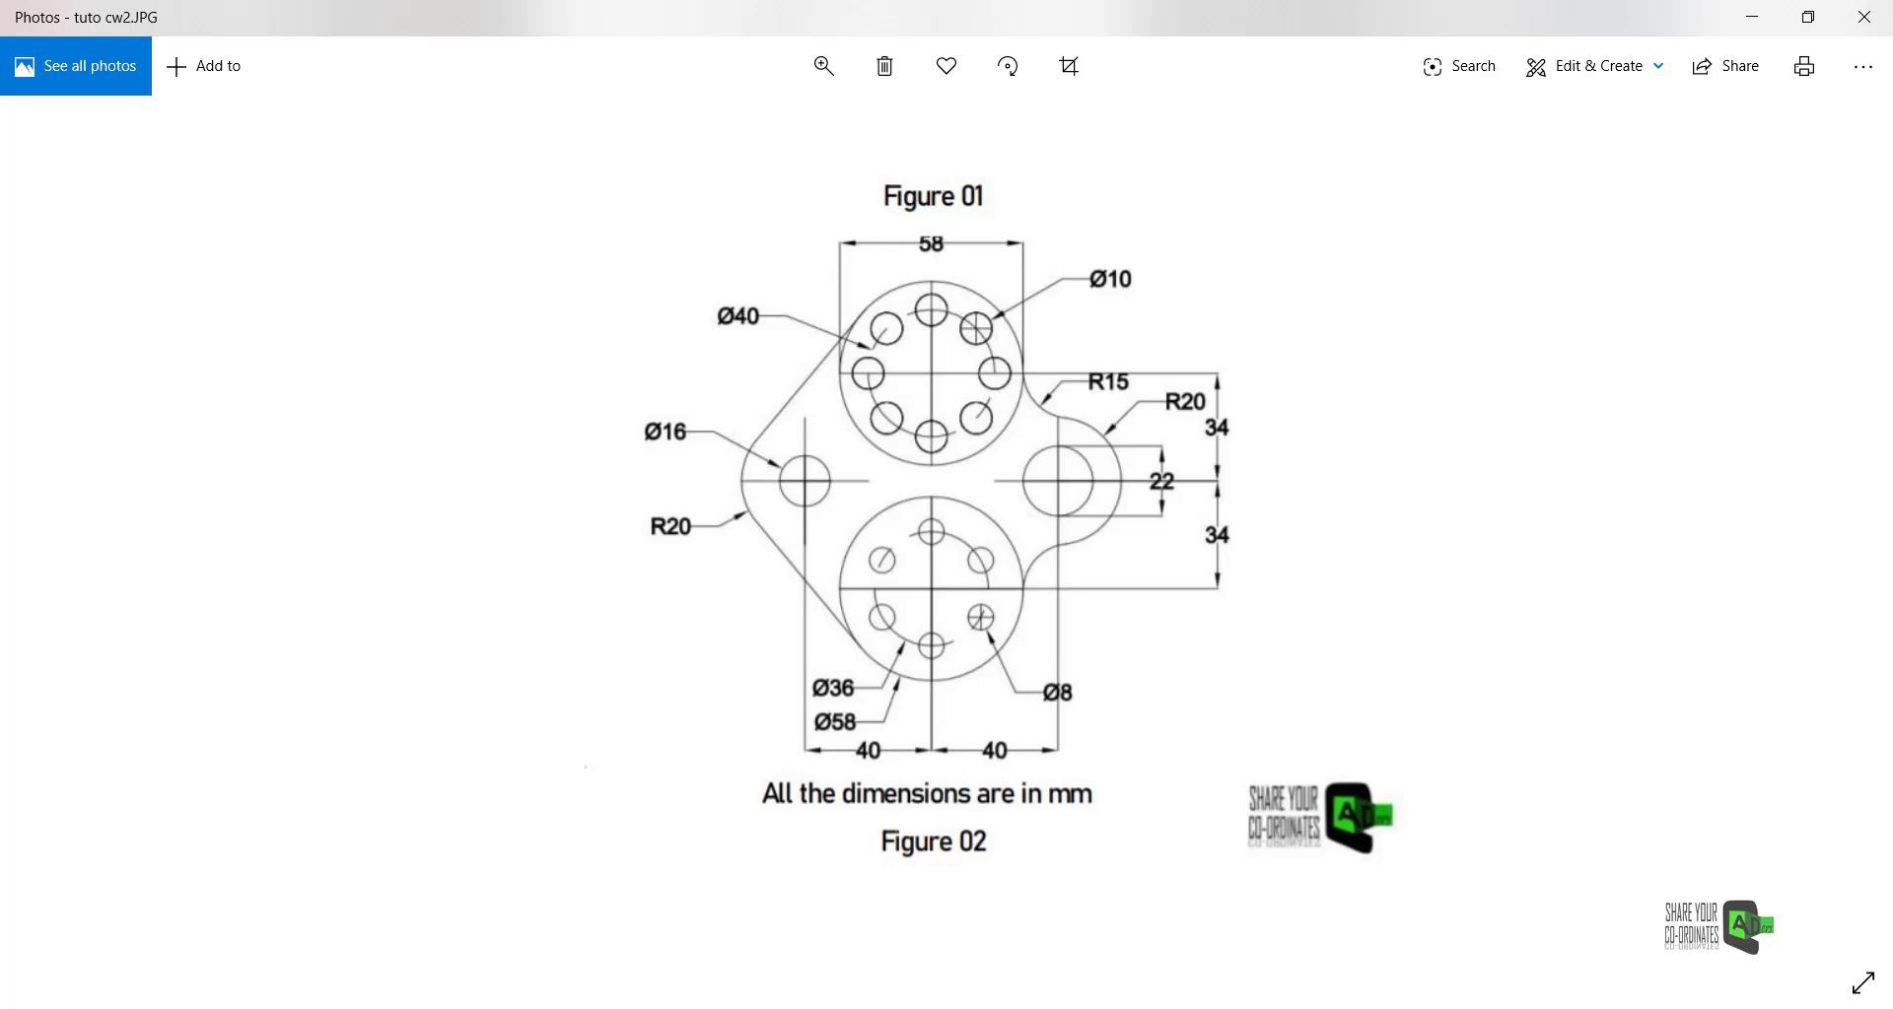
key(alt+Tab)
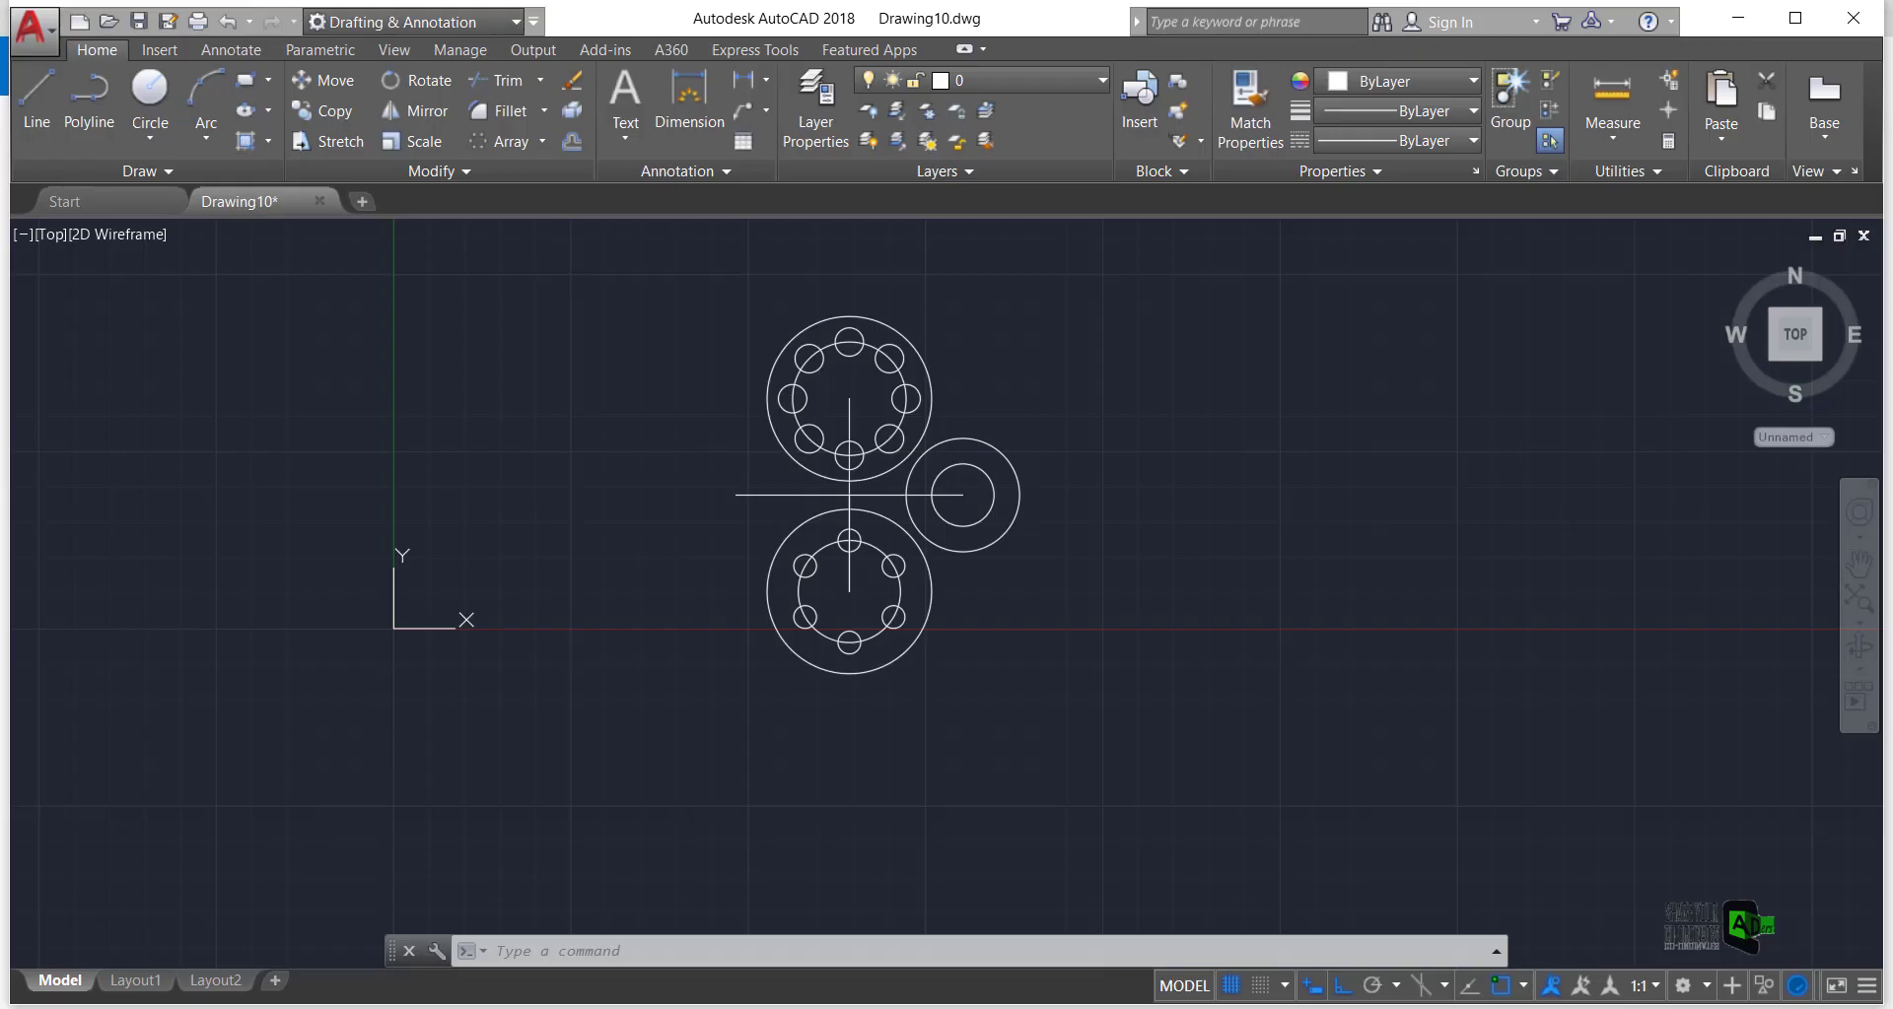
click(162, 88)
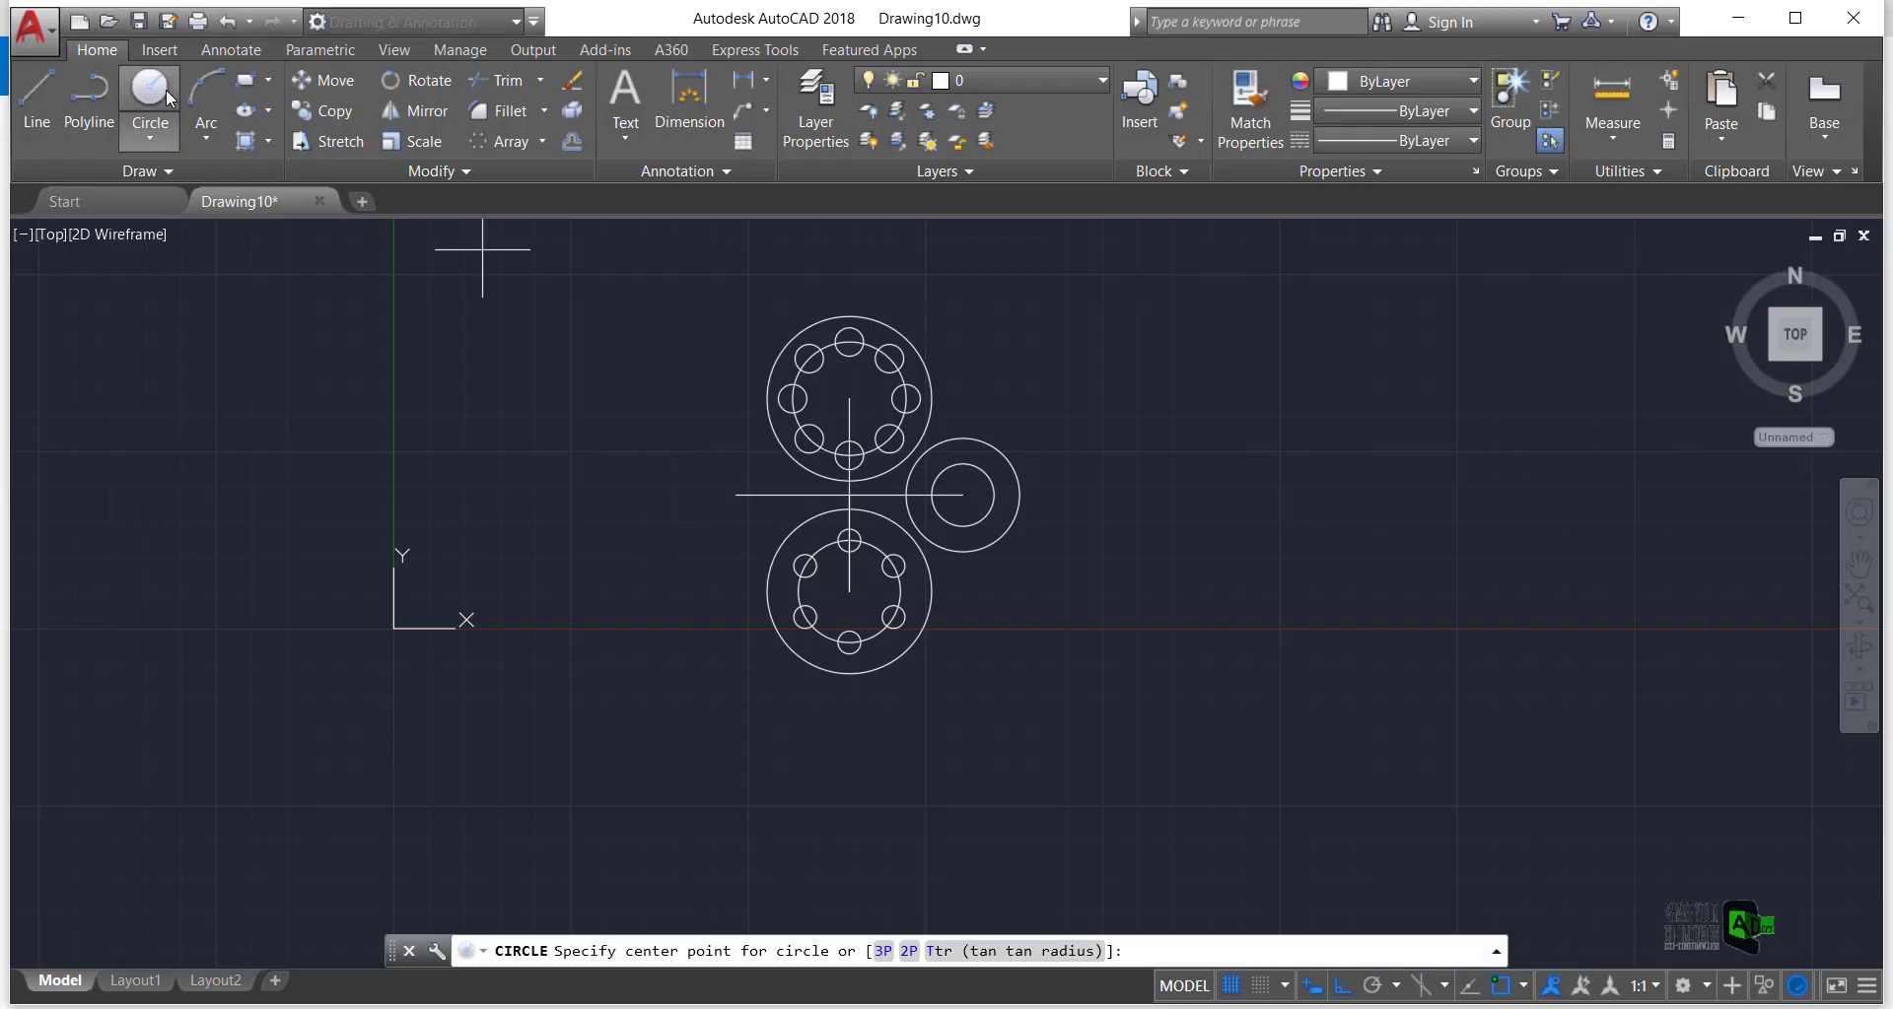
click(735, 494)
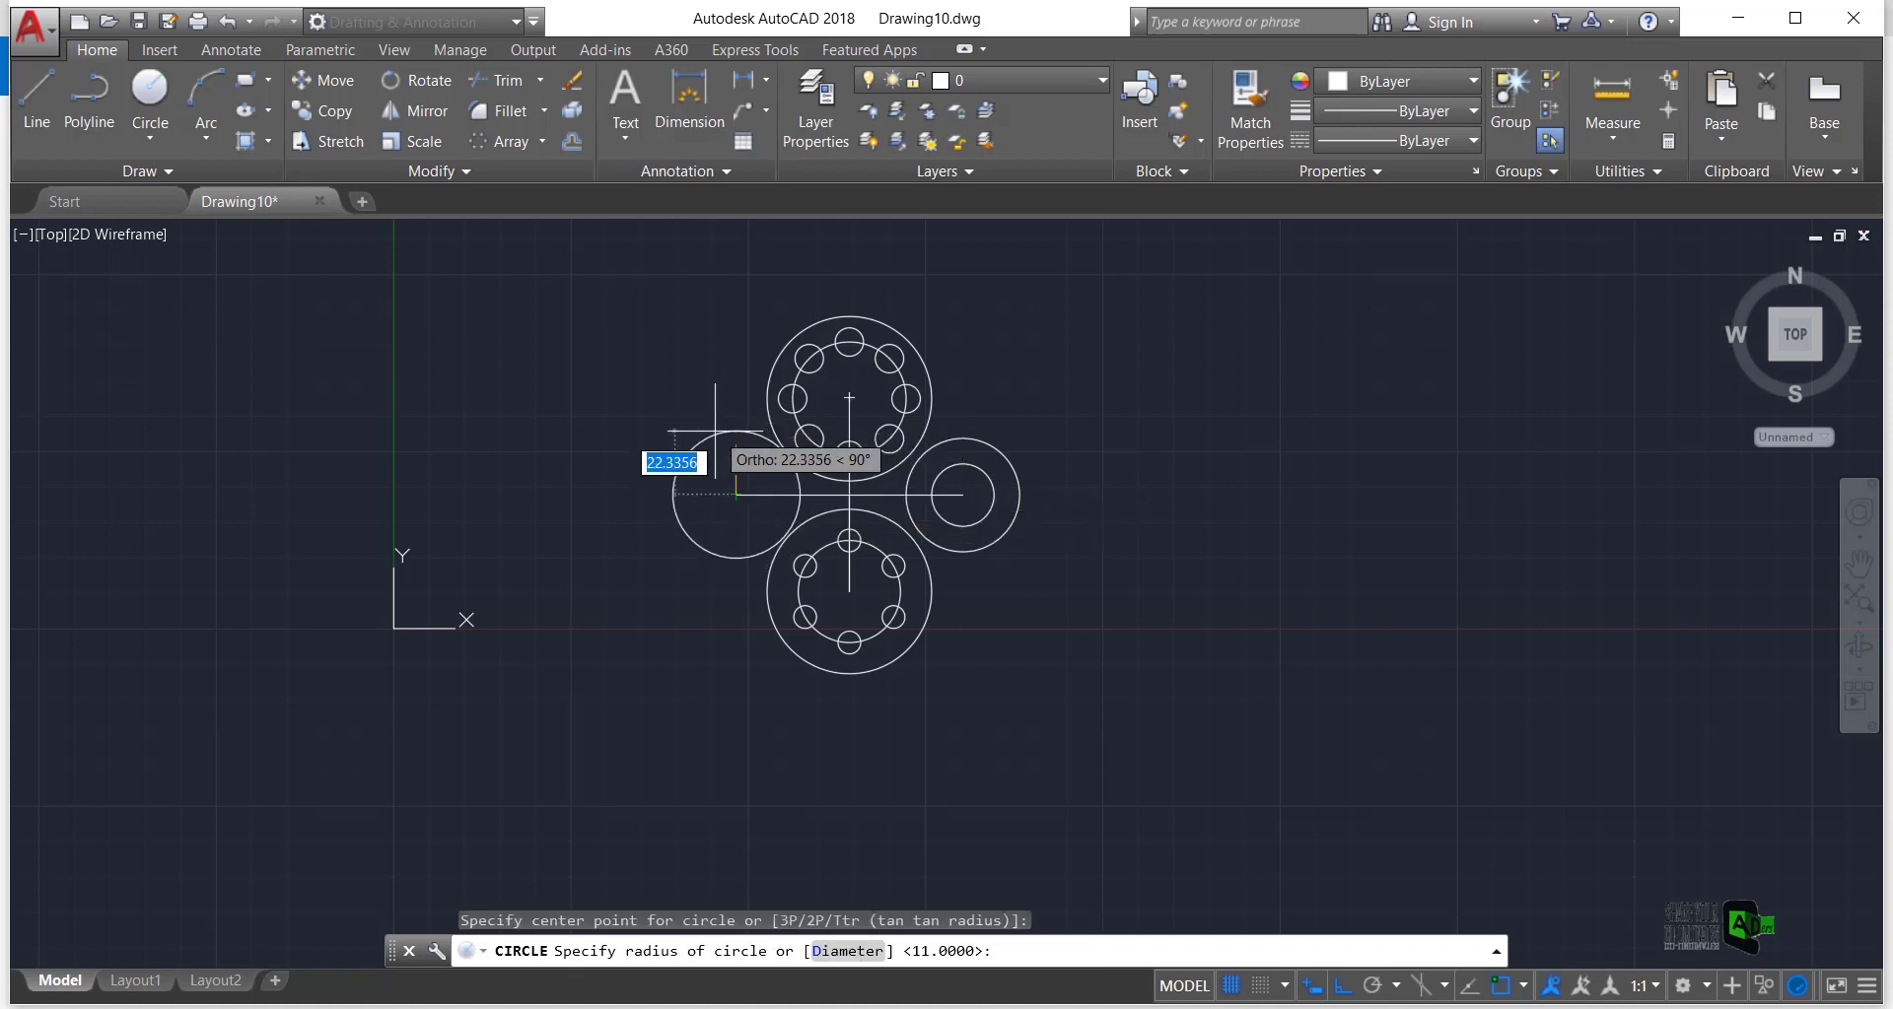
text(20)
key(Return)
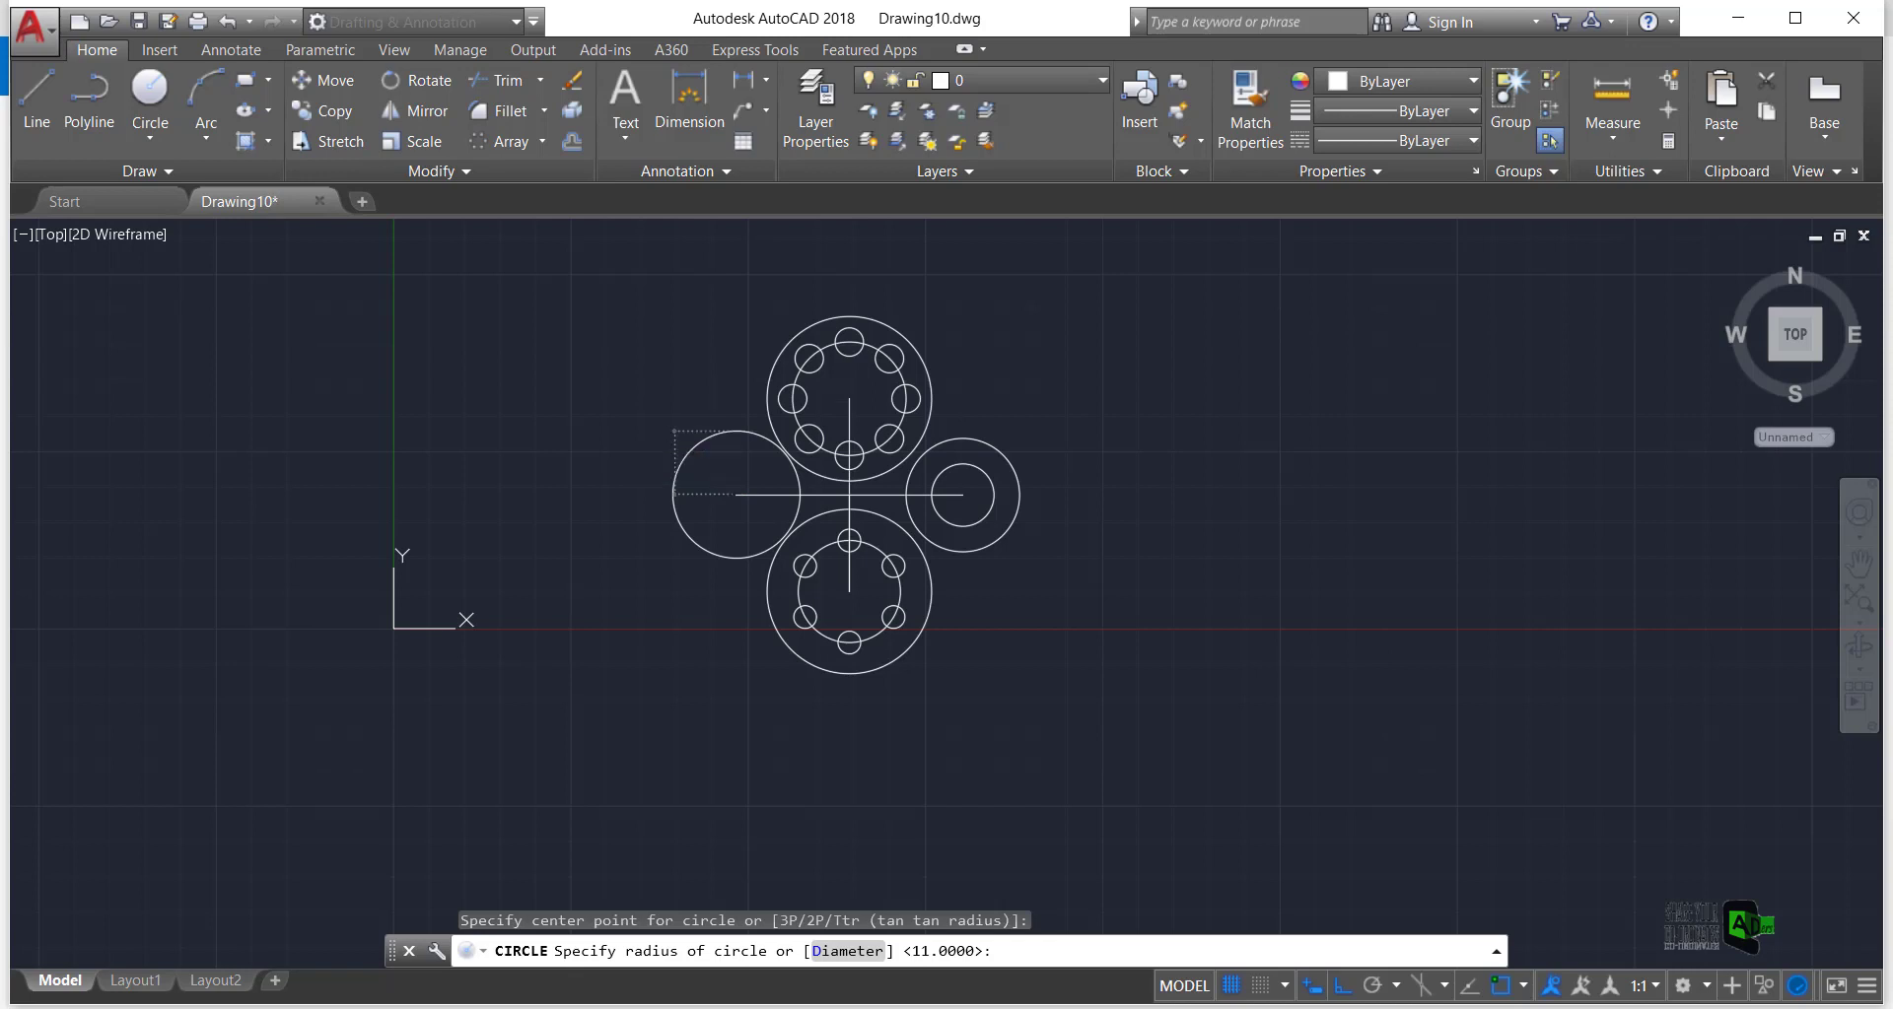
Draw a hole circle of radius 8 mm concentric with the left boss circle, as given in the reference picture
click(150, 96)
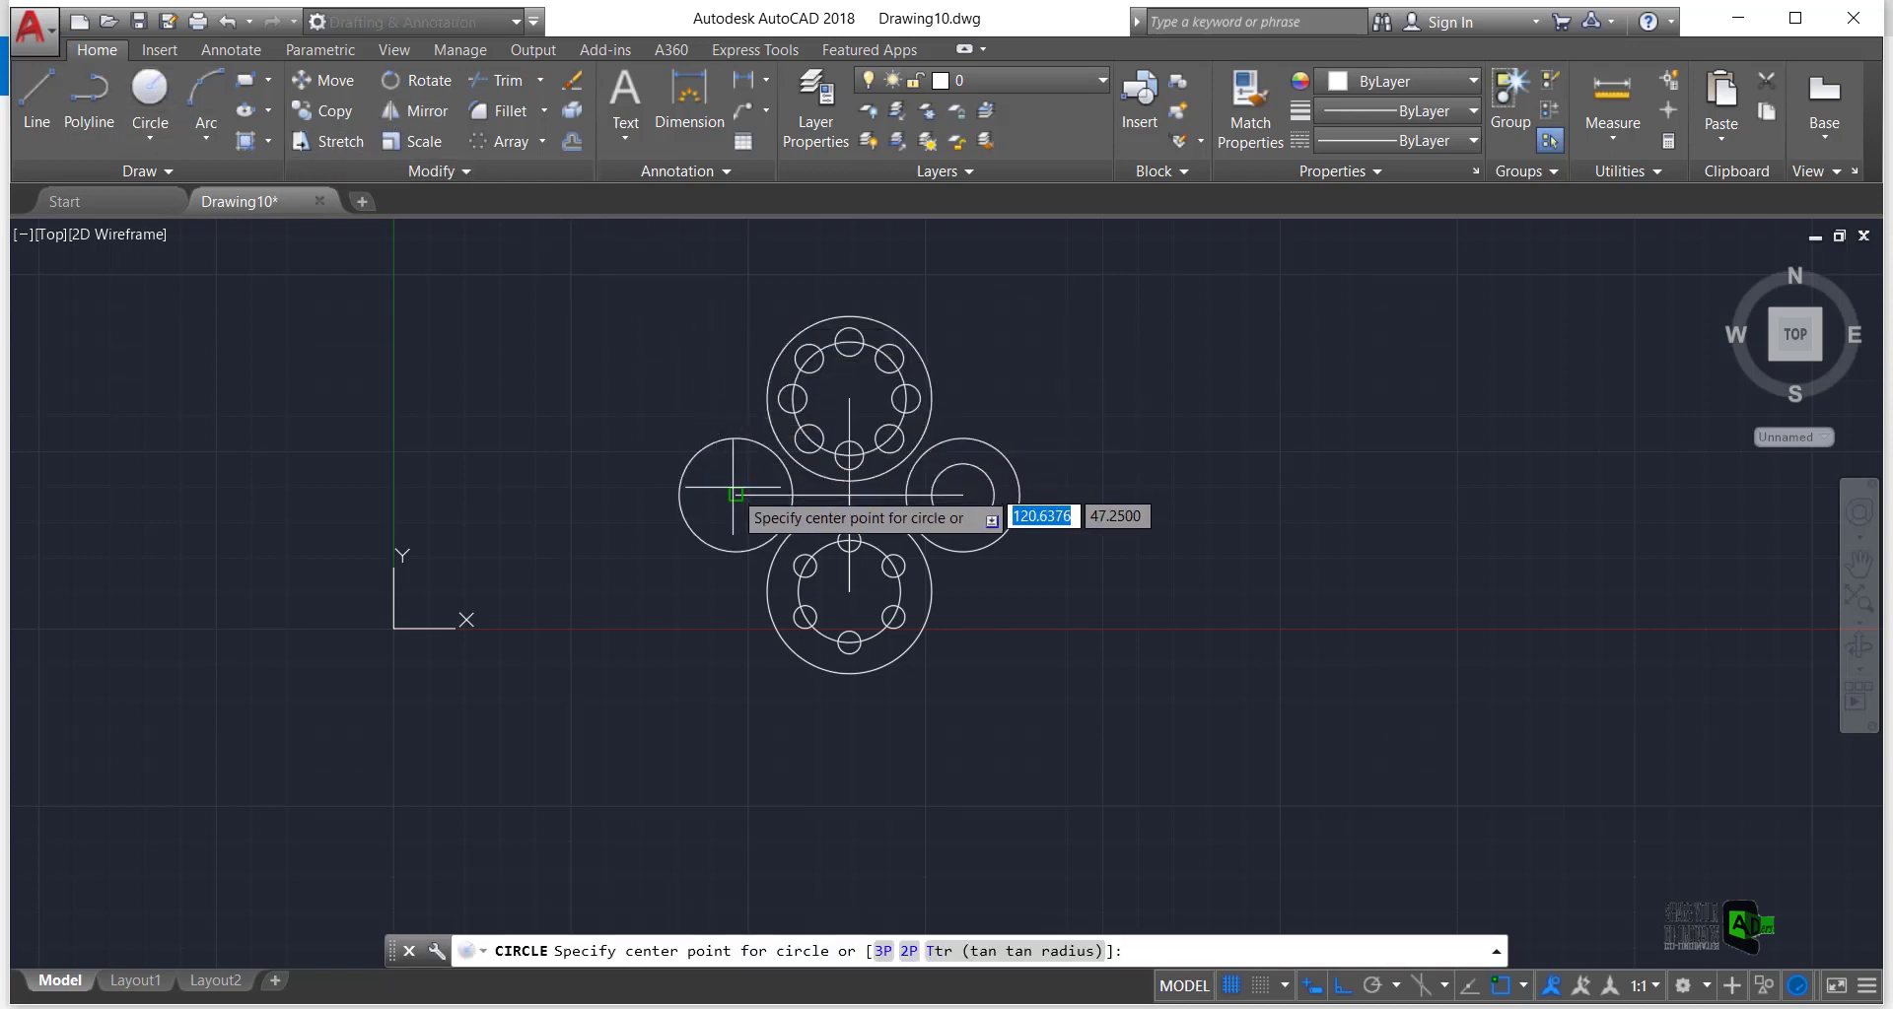
click(854, 1006)
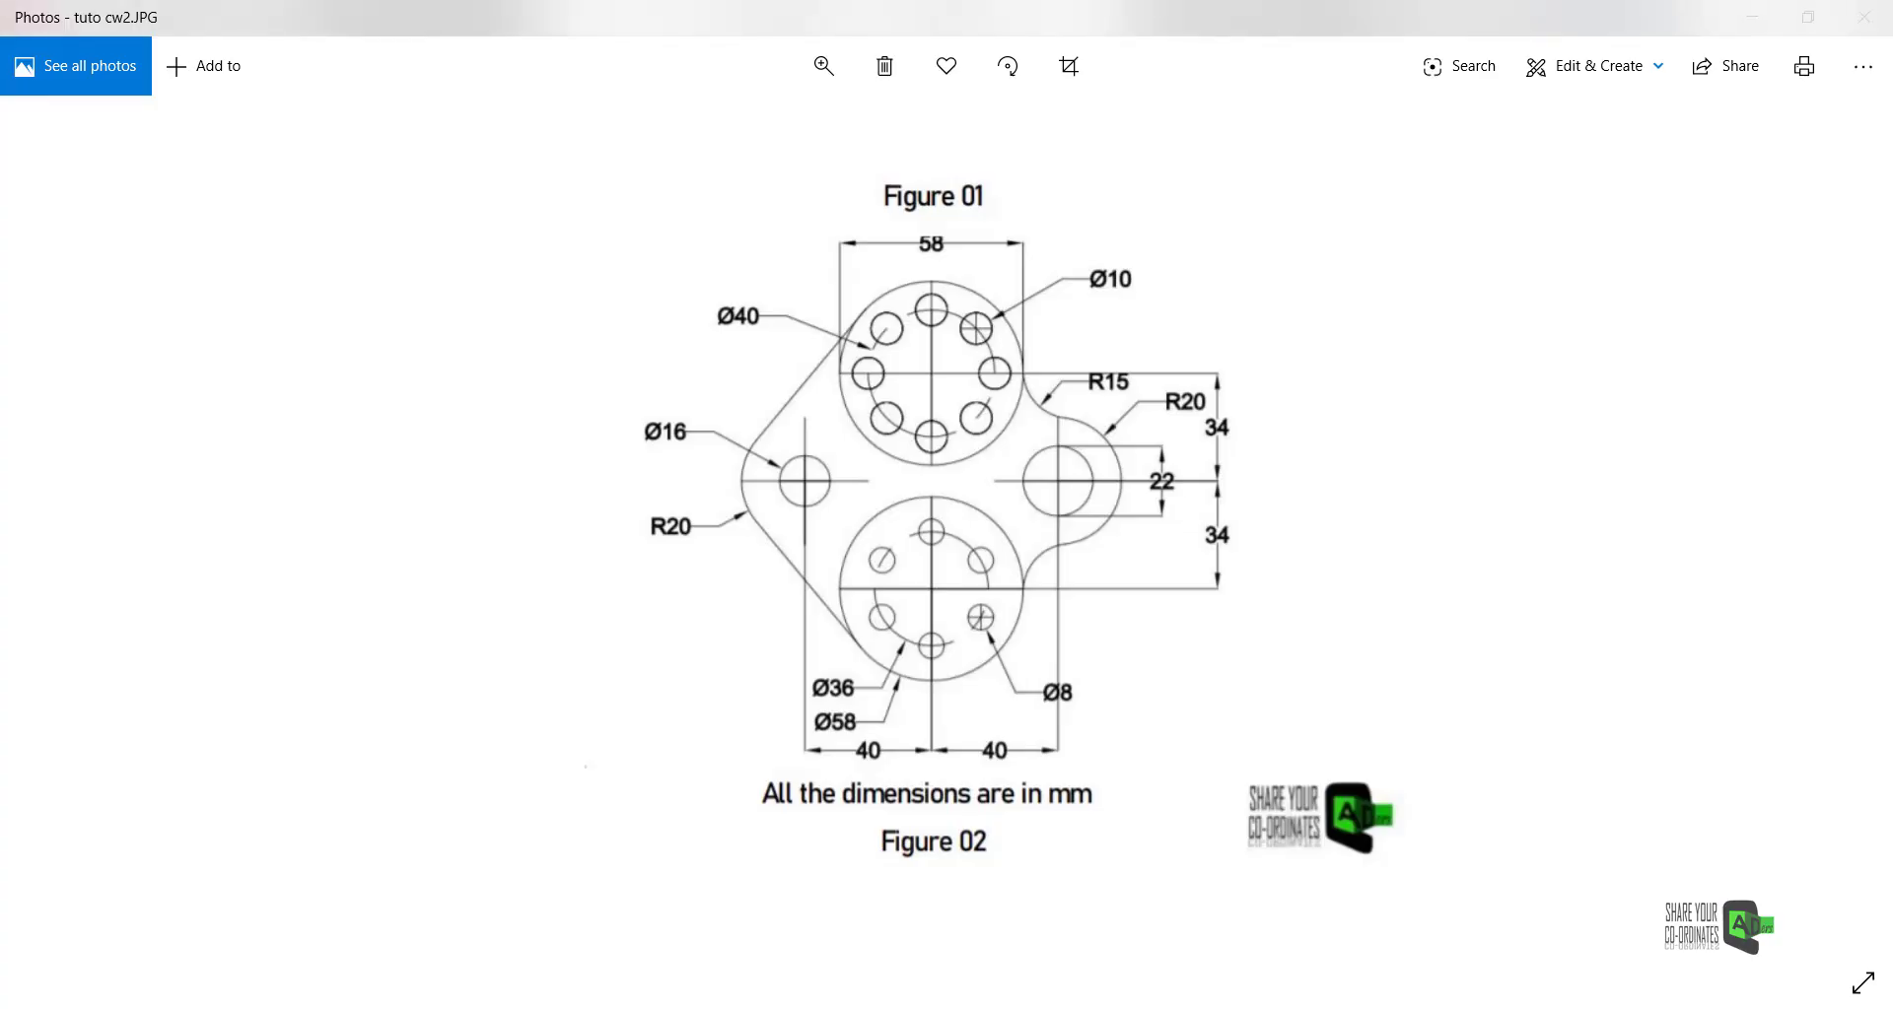
click(854, 1006)
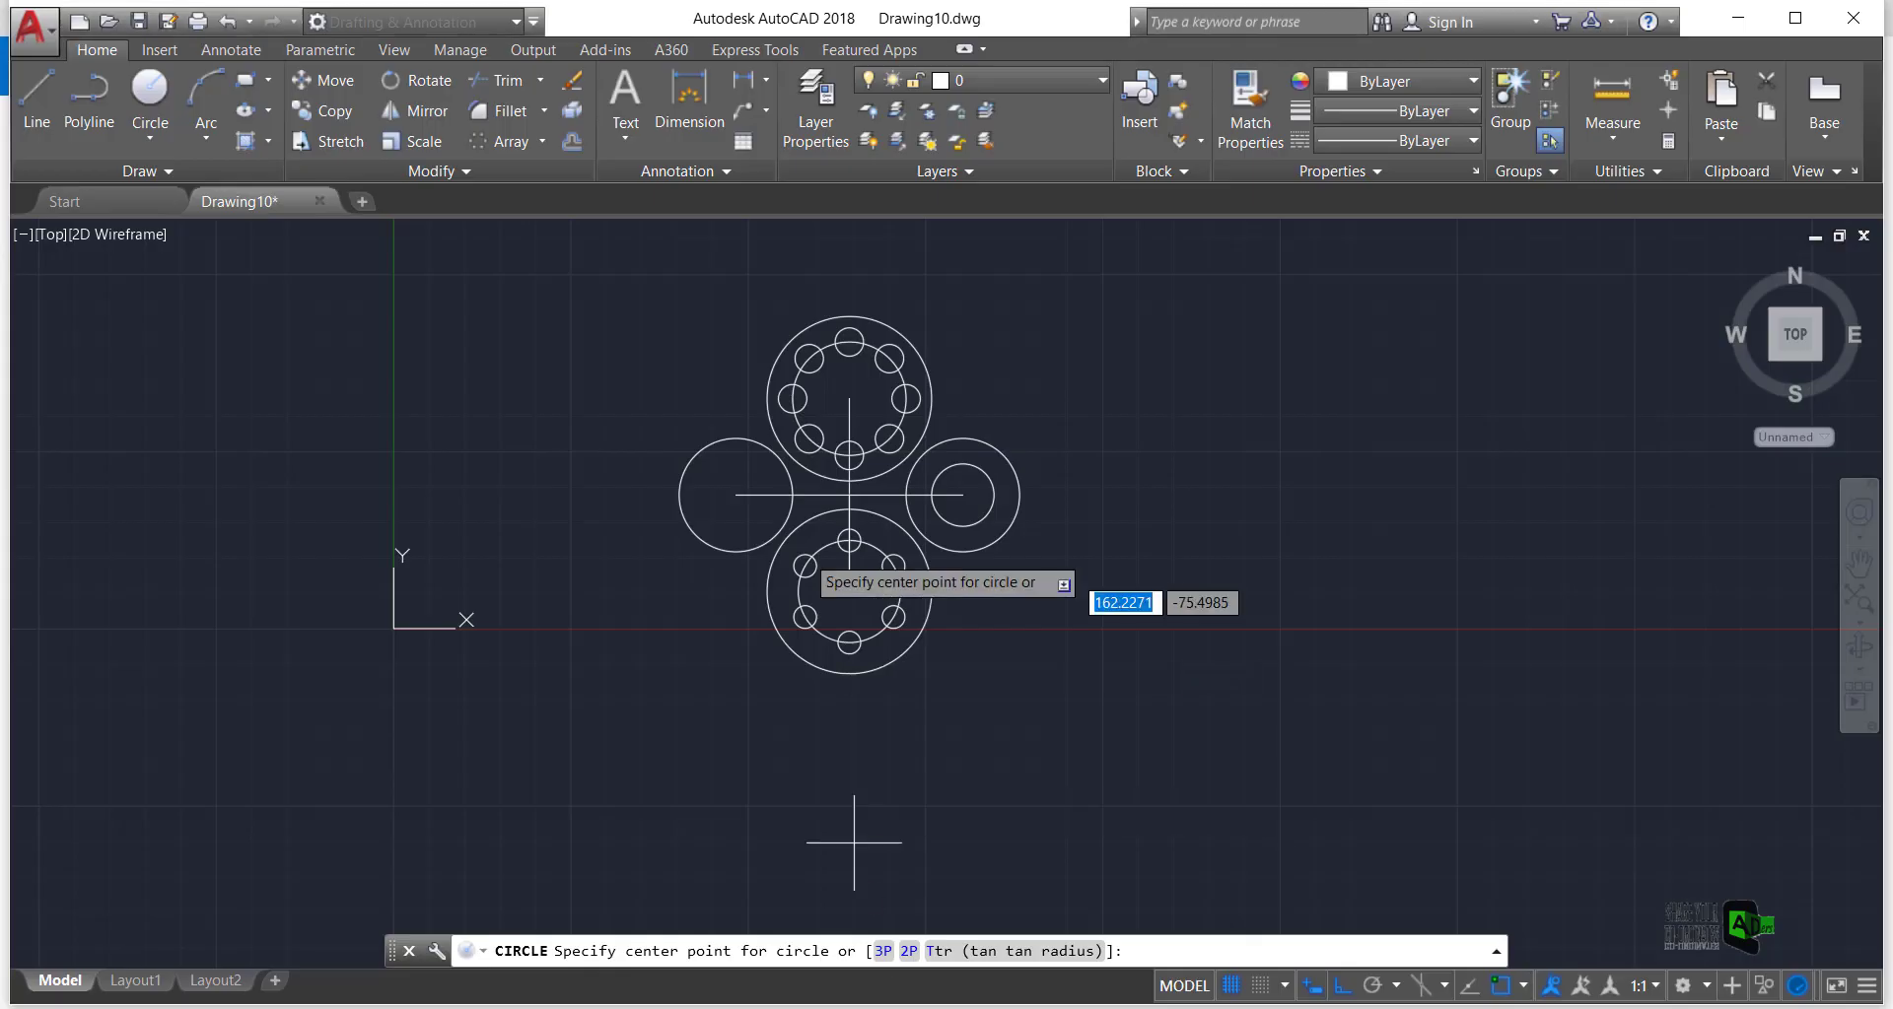
click(736, 494)
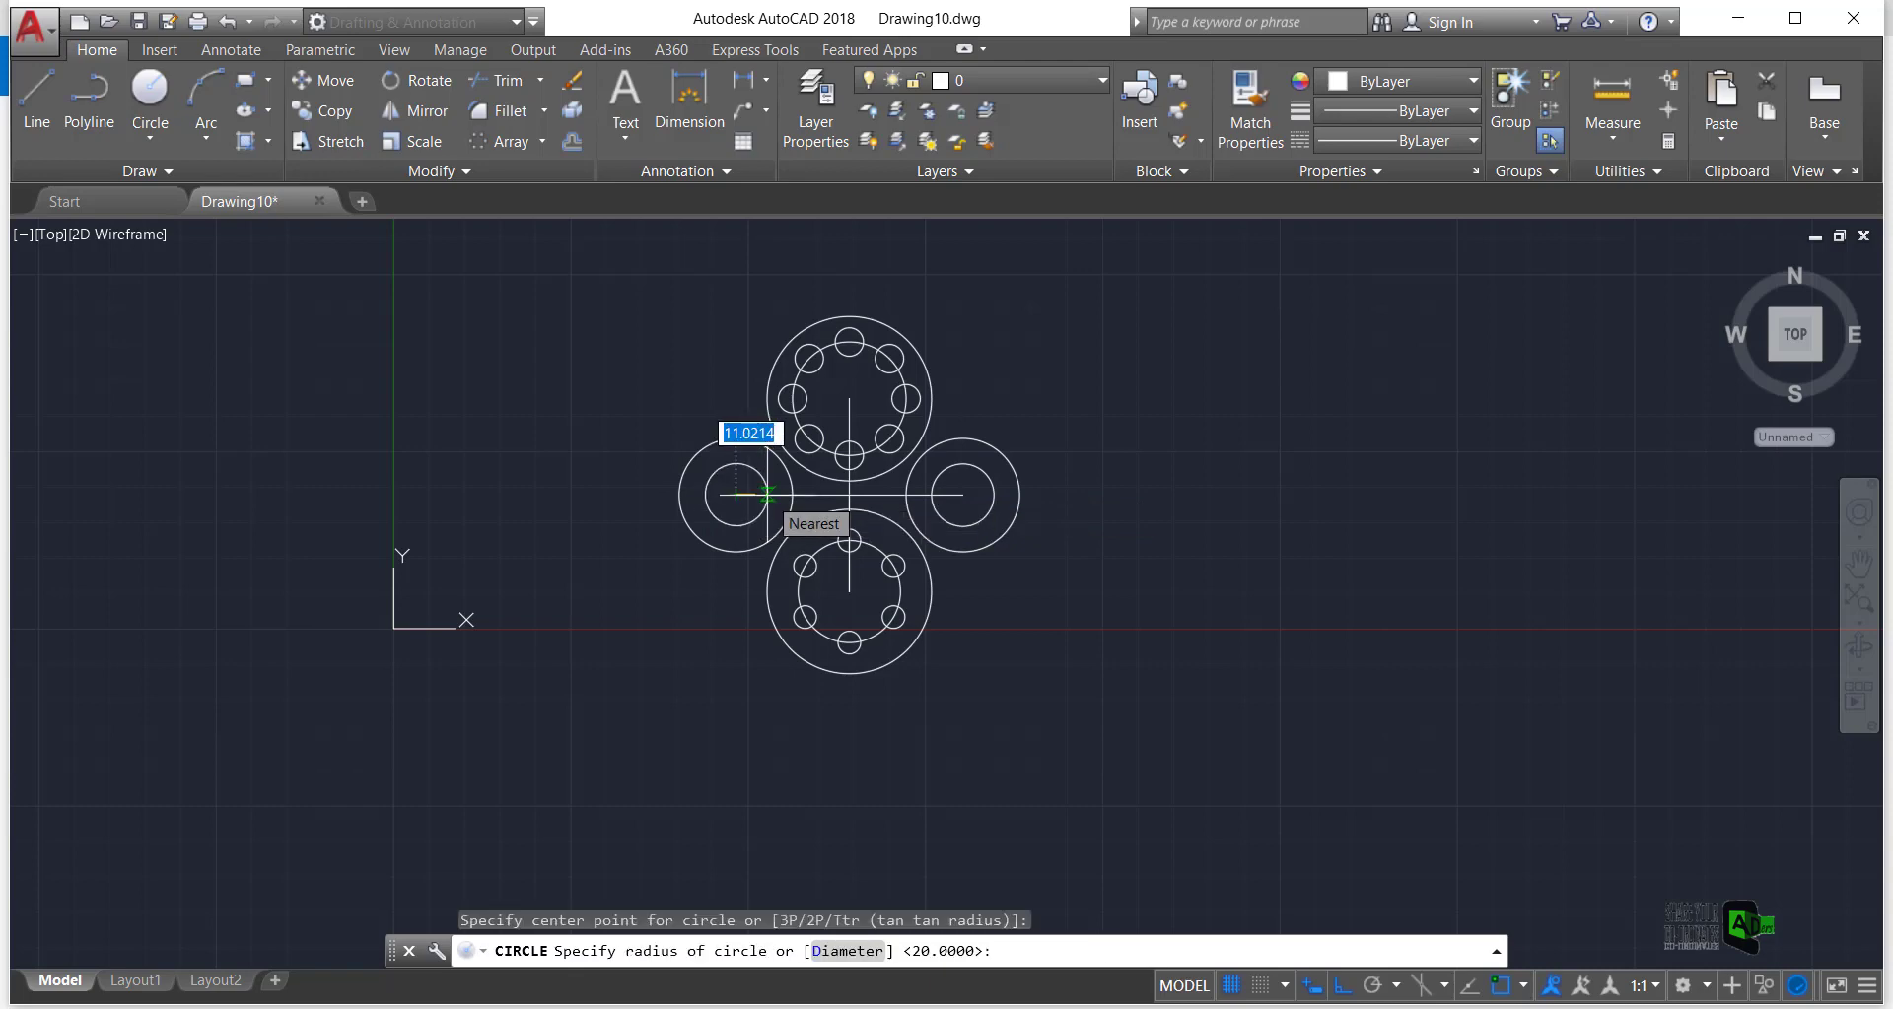
text(8)
key(Return)
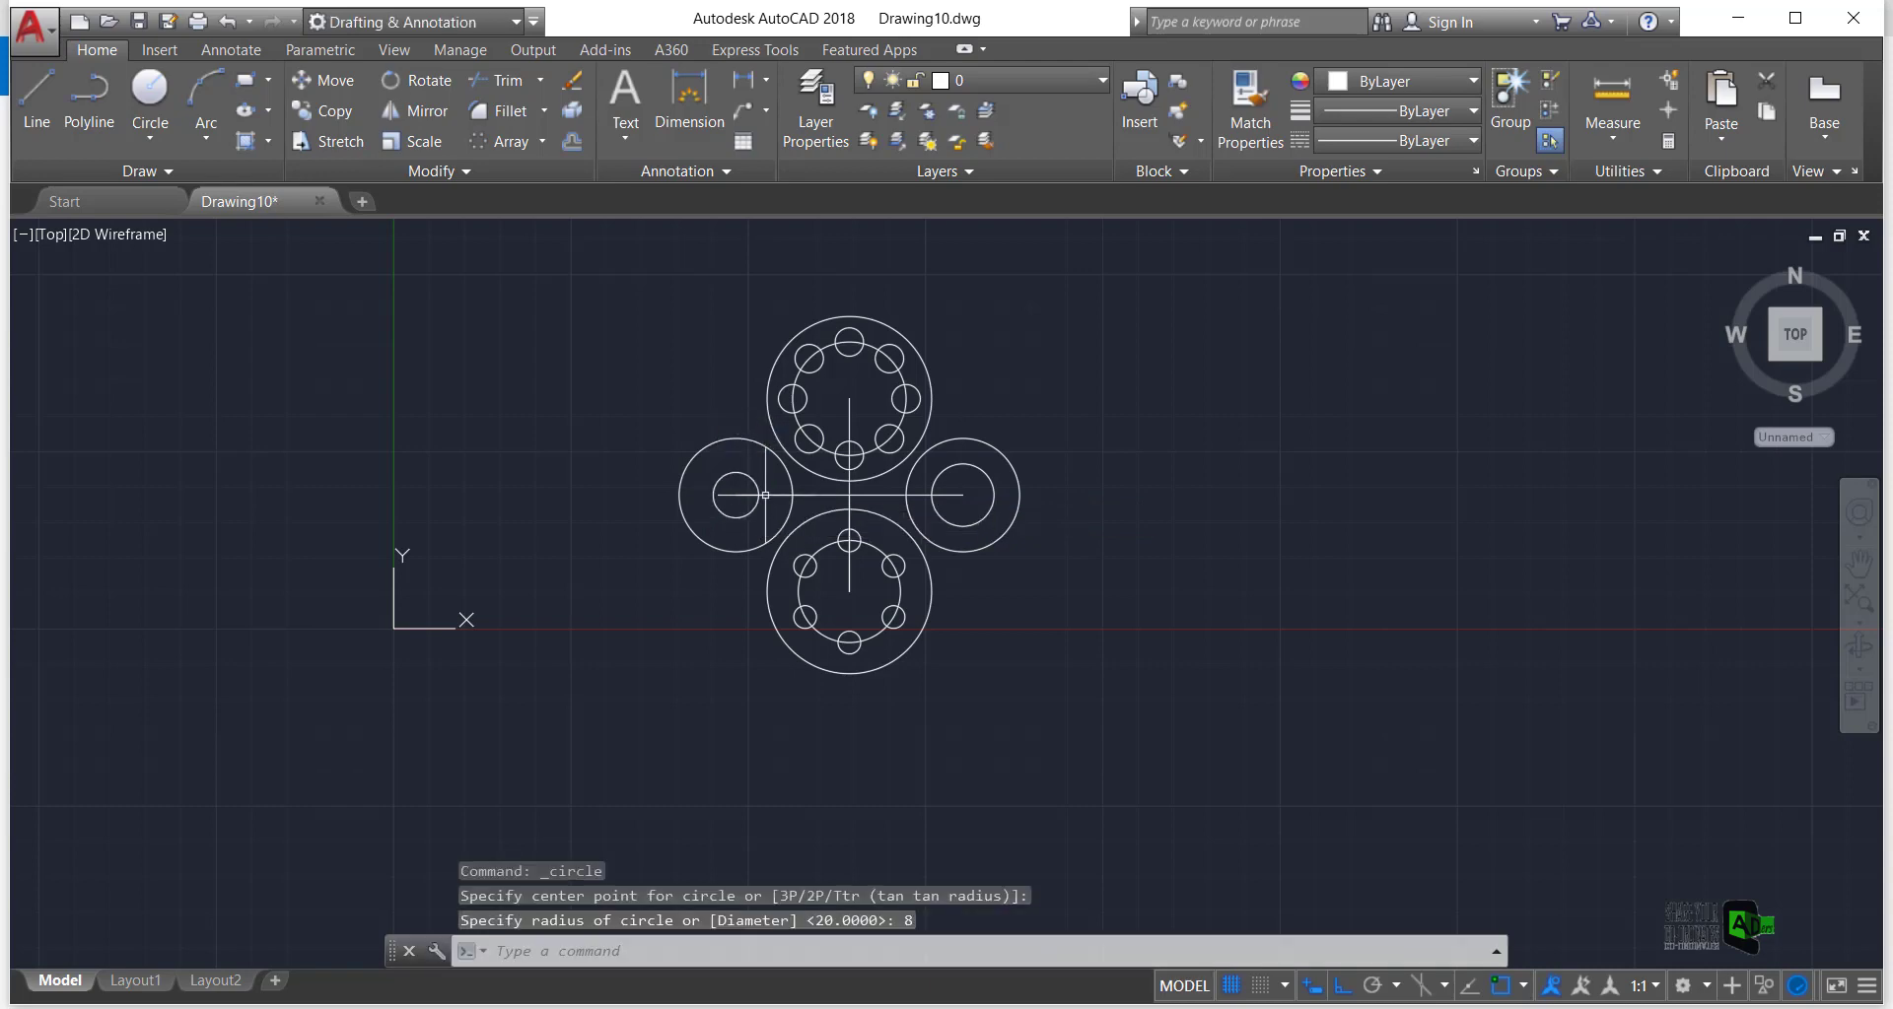
Check the reference picture and fillet the upper large circle to the right boss's outer circle with a 15 mm radius
scroll(774, 394, up, 2)
scroll(774, 394, down, 2)
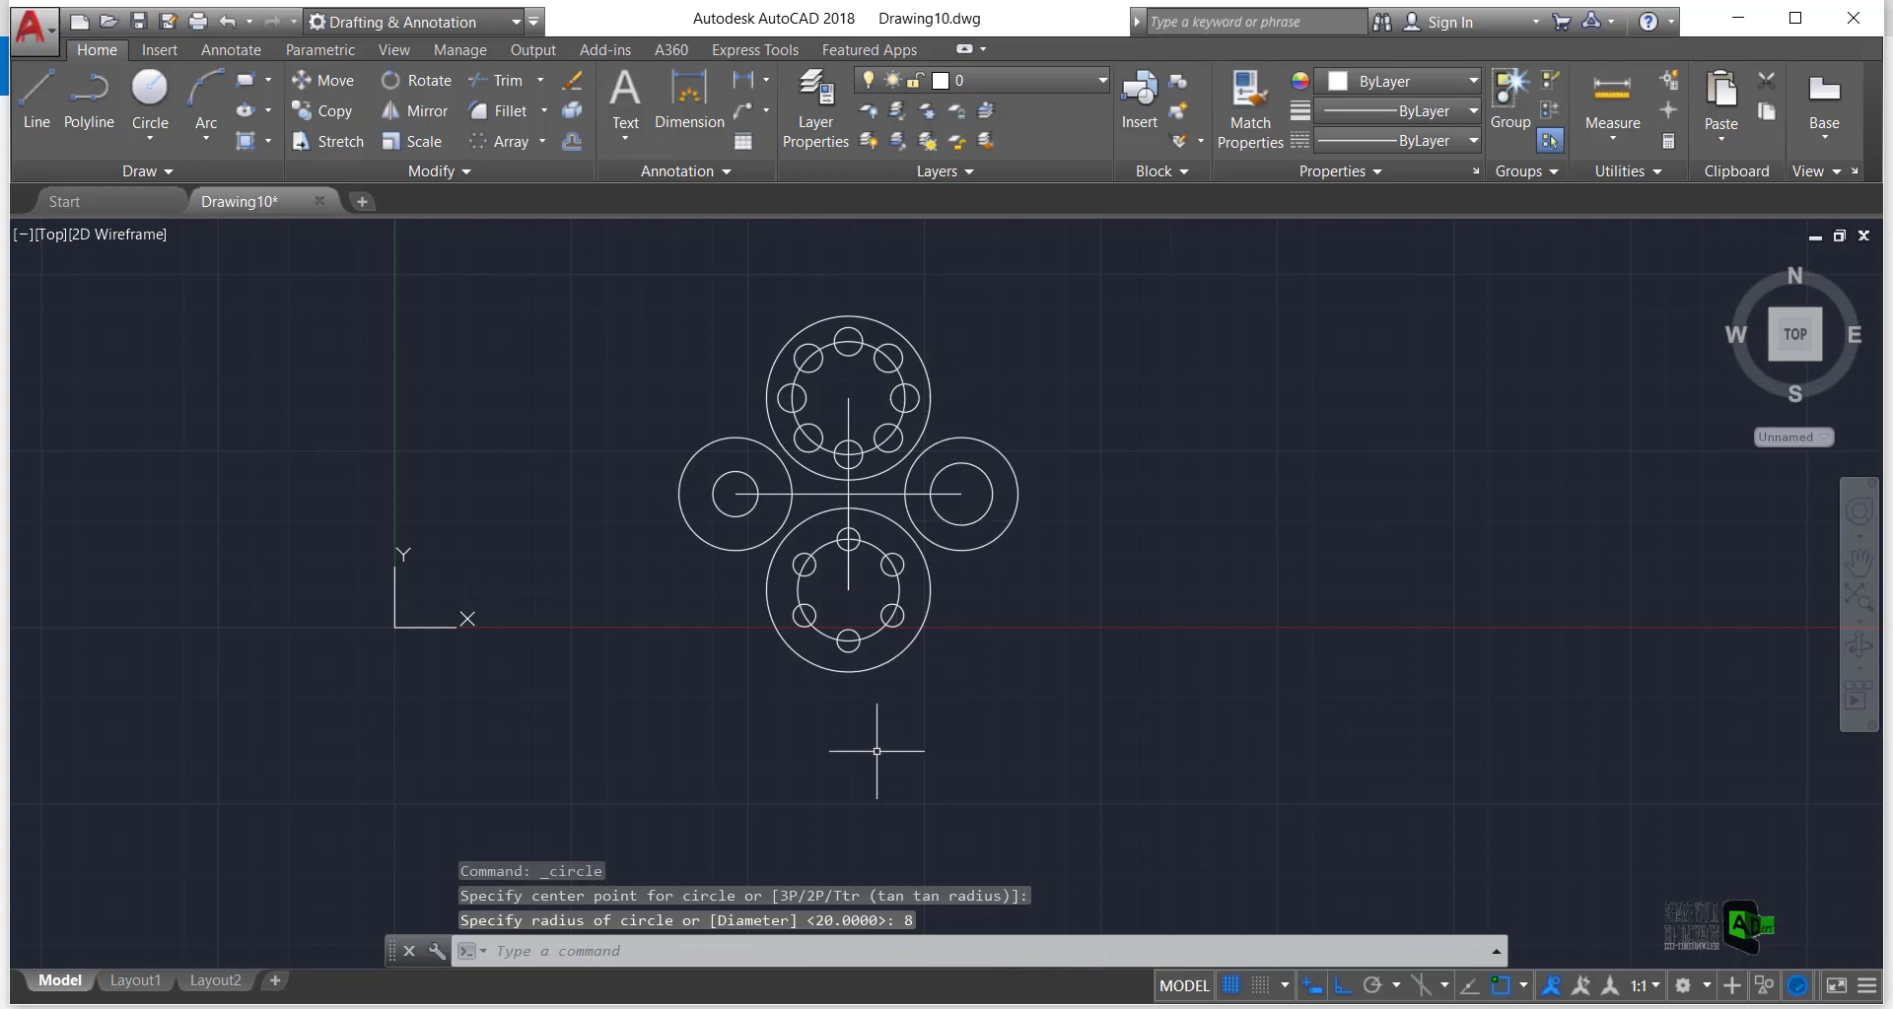
key(alt+Tab)
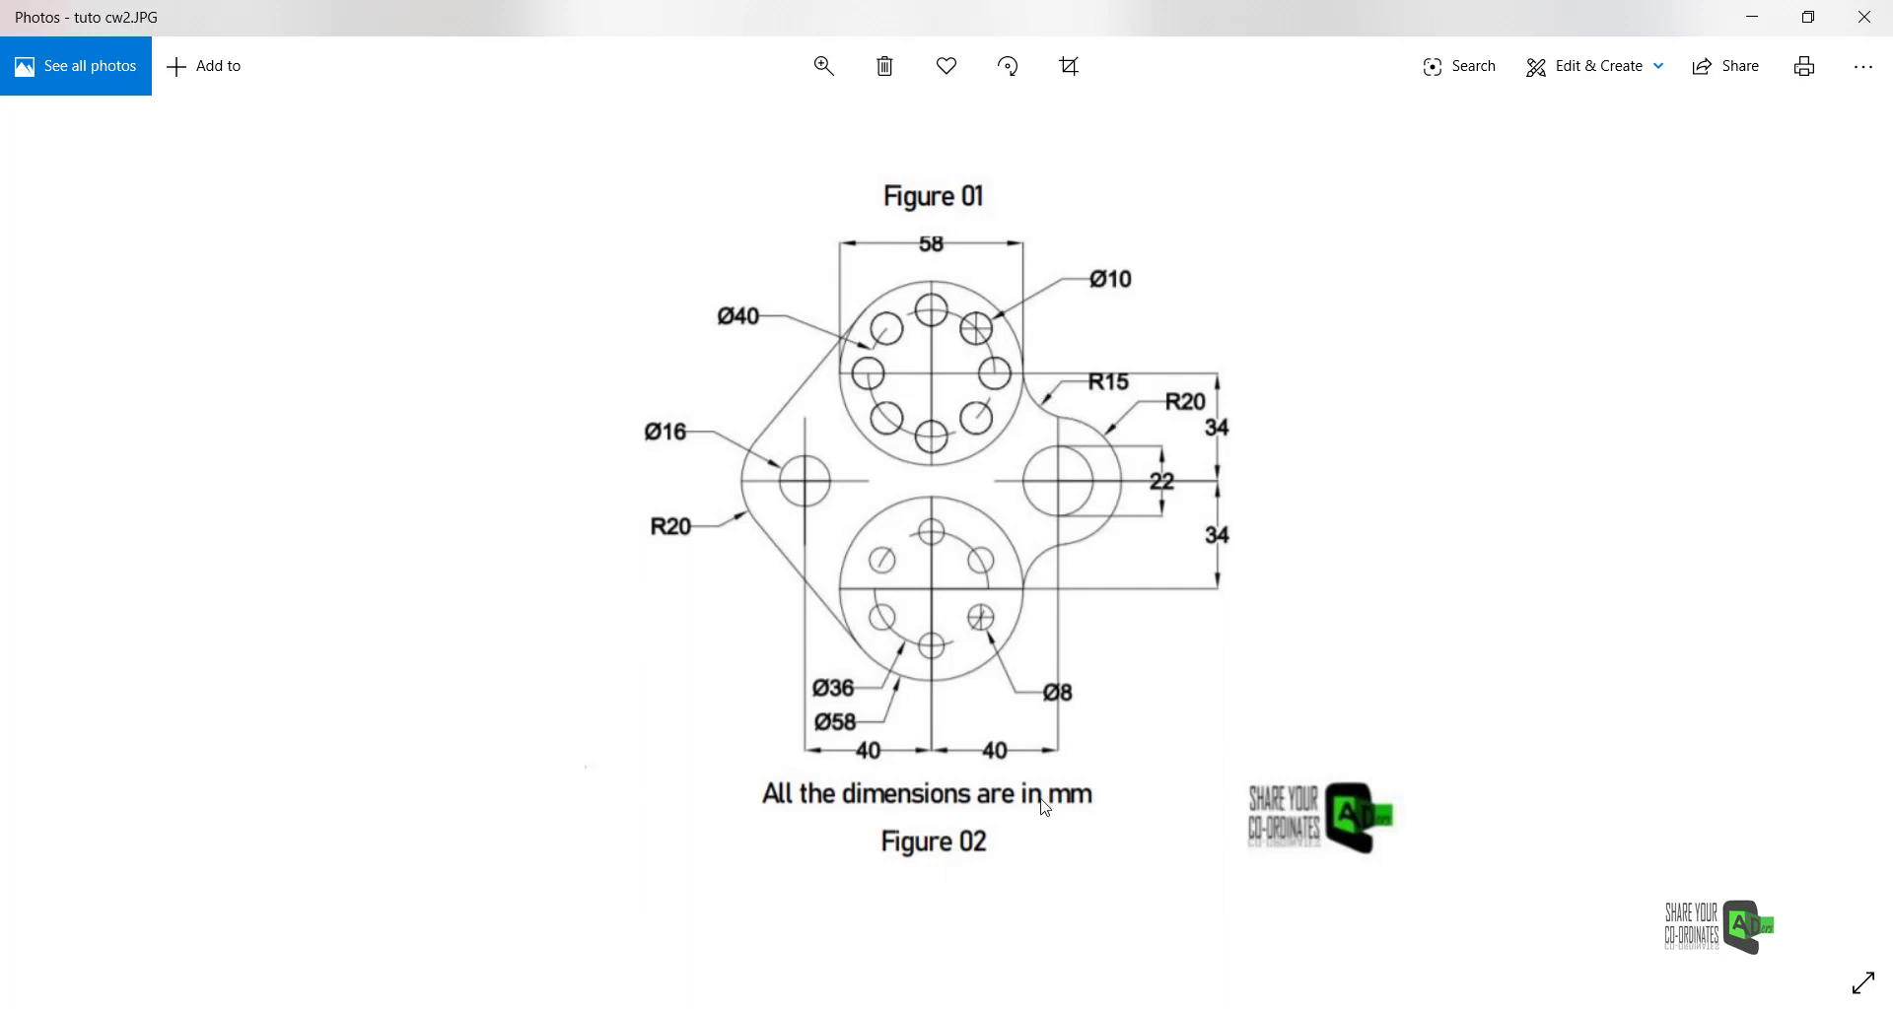
key(alt+Tab)
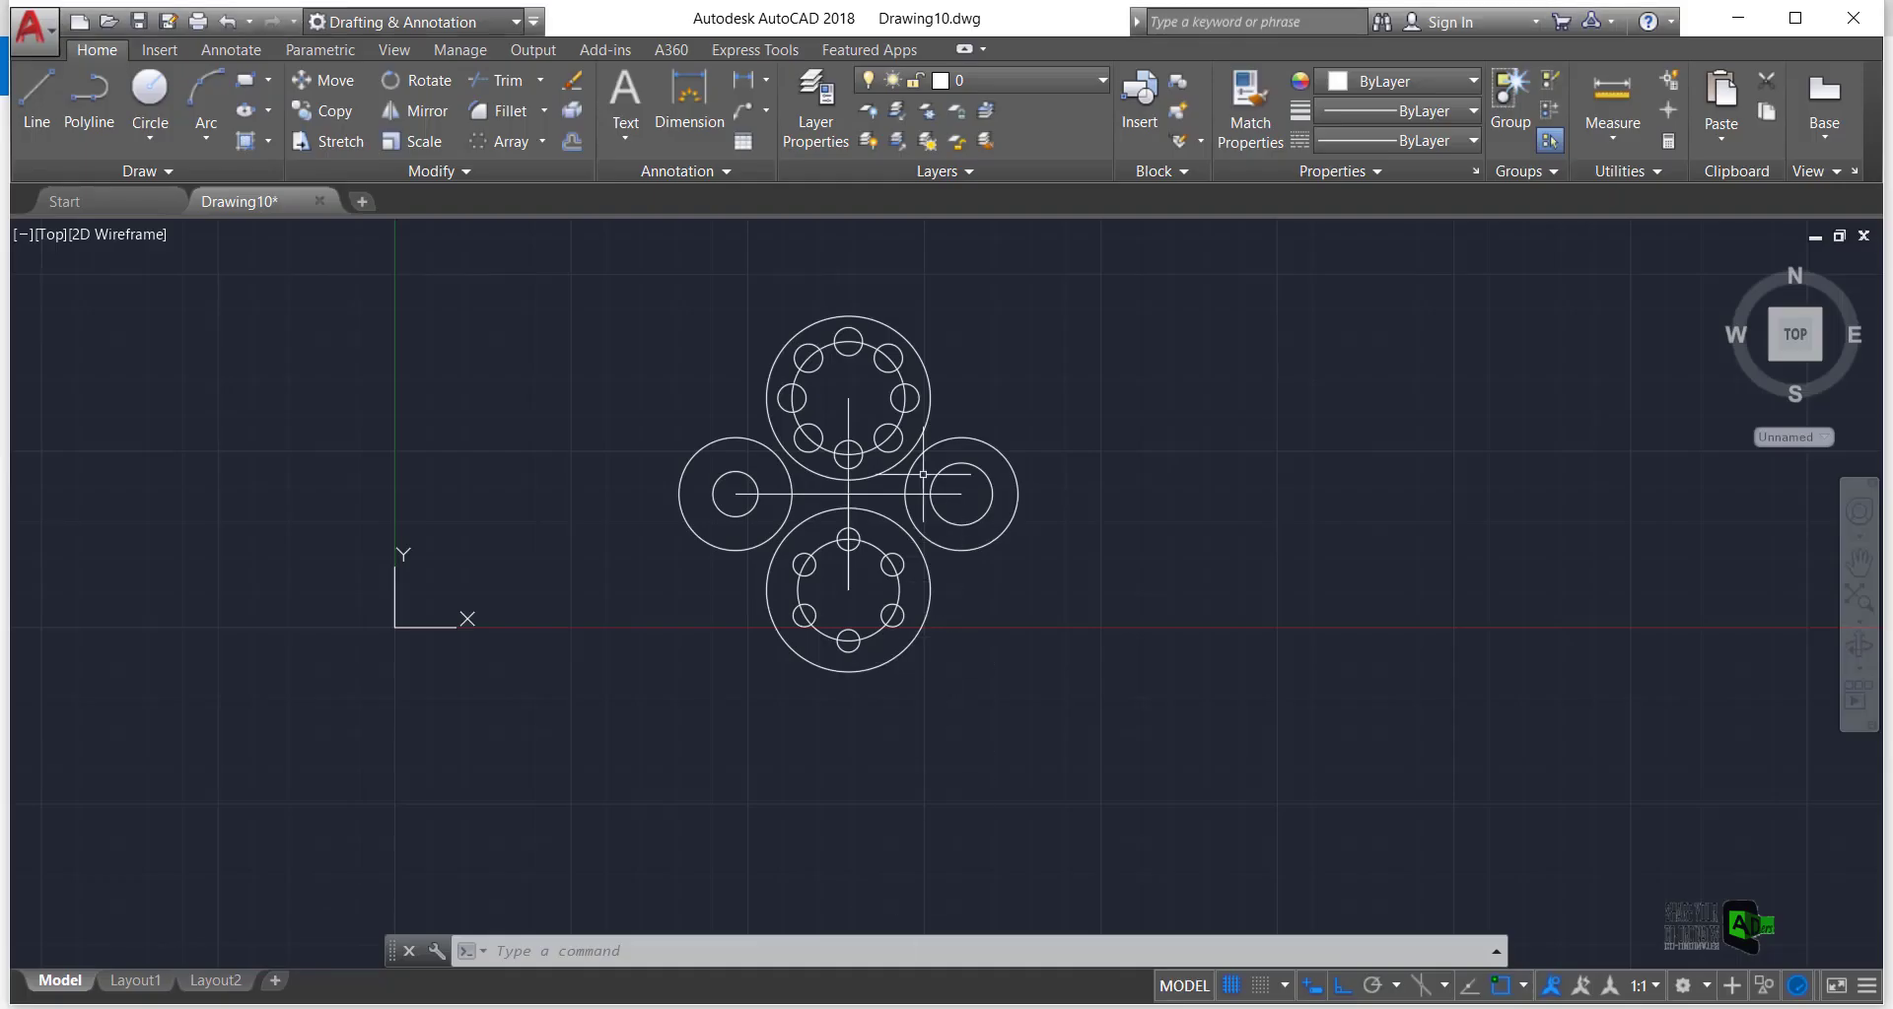
click(506, 112)
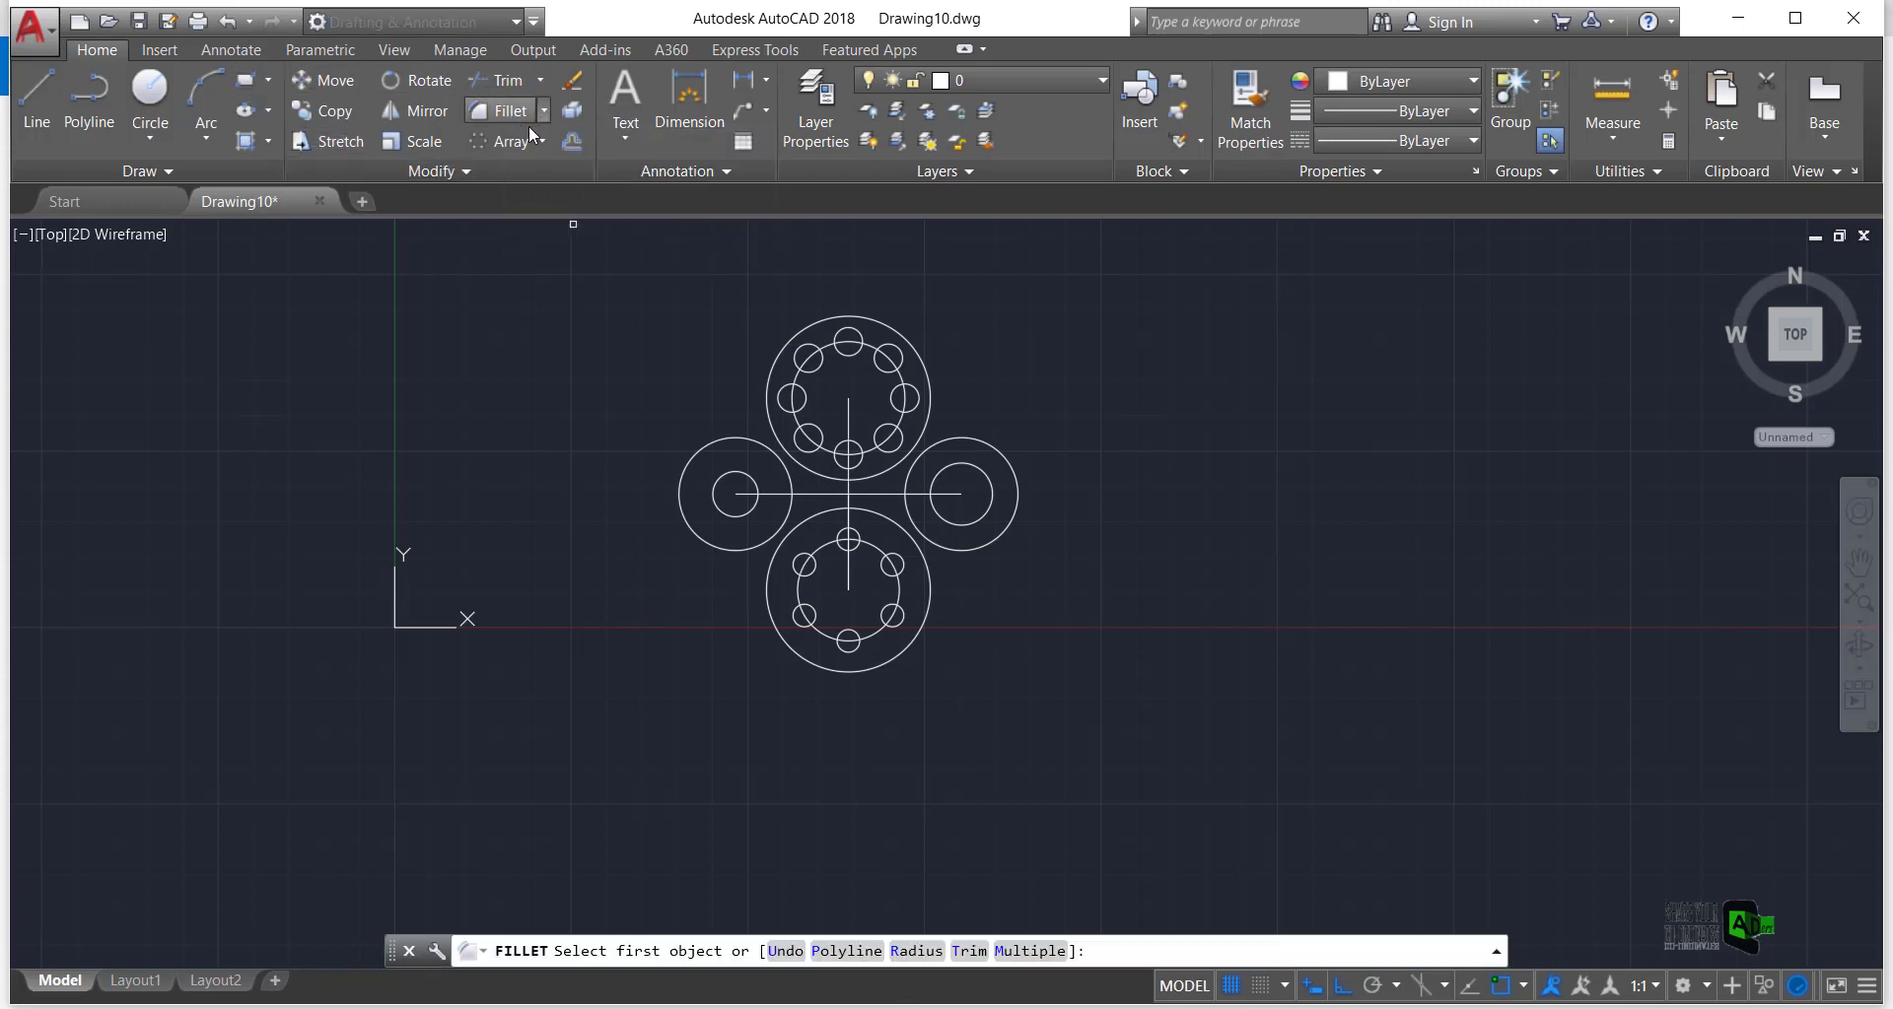
click(915, 952)
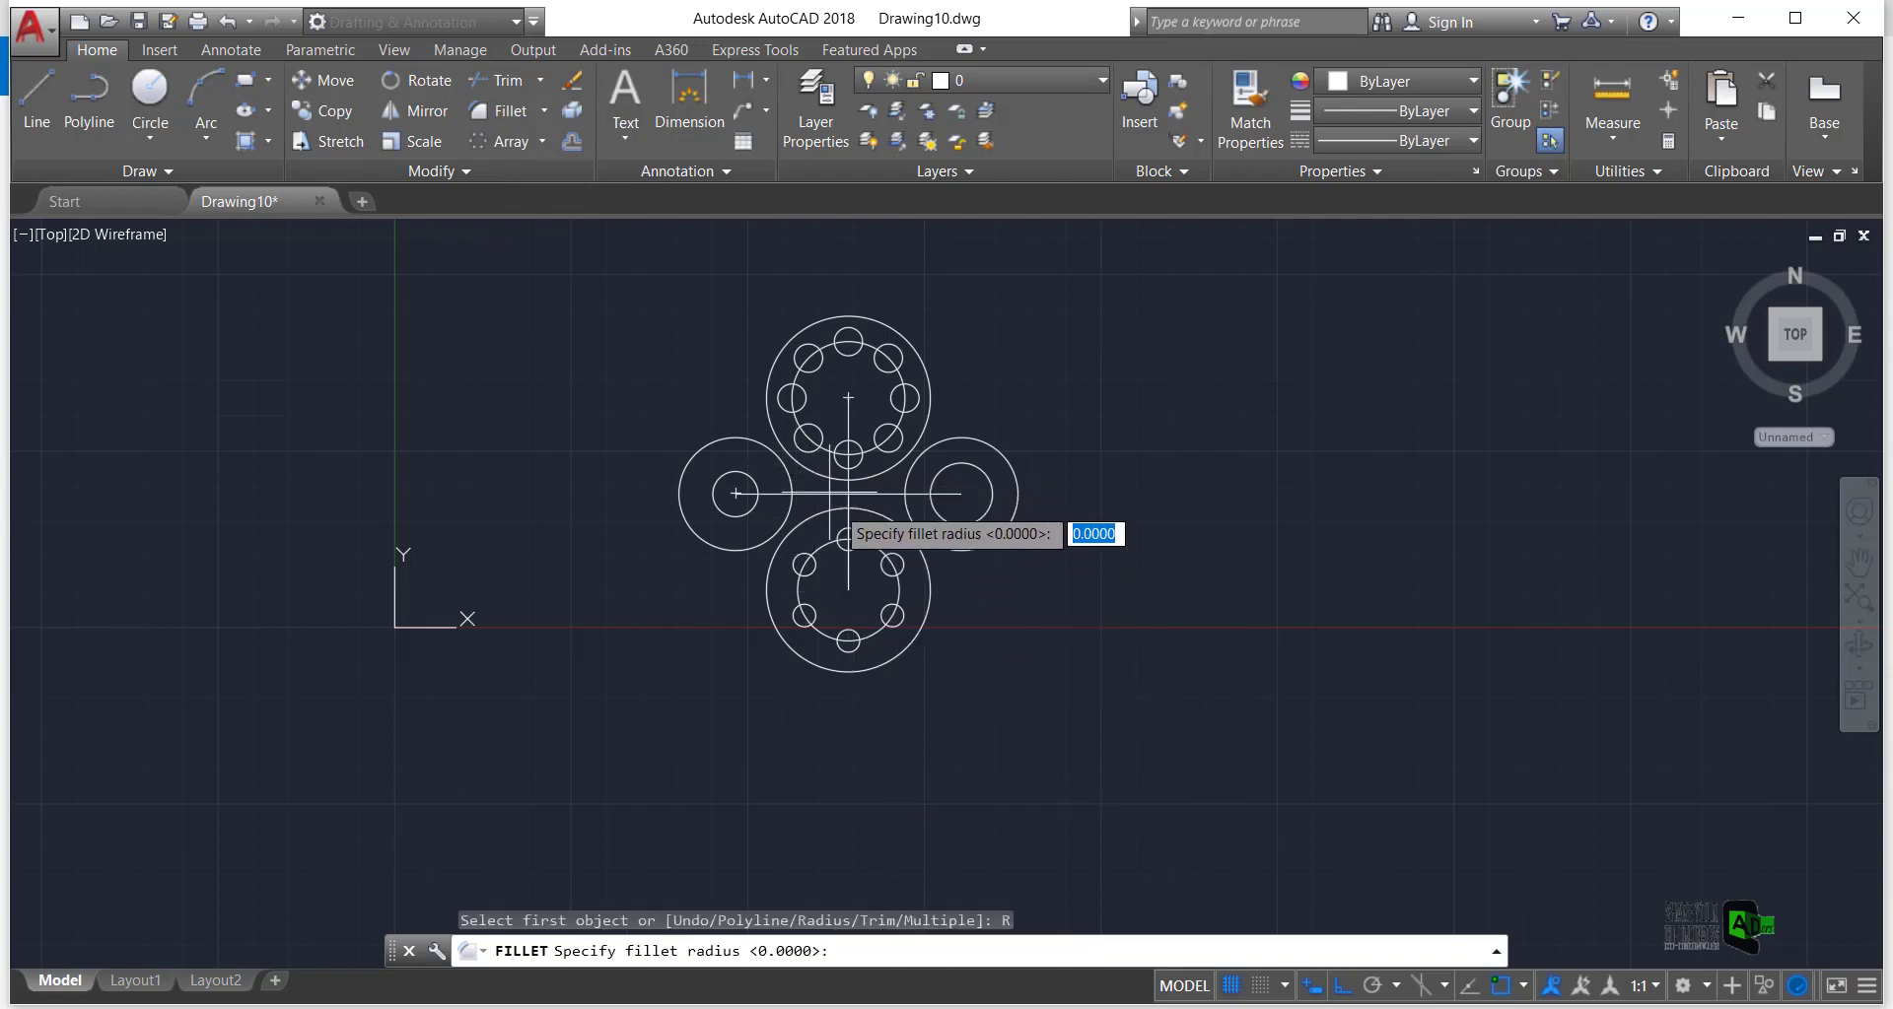
key(alt+Tab)
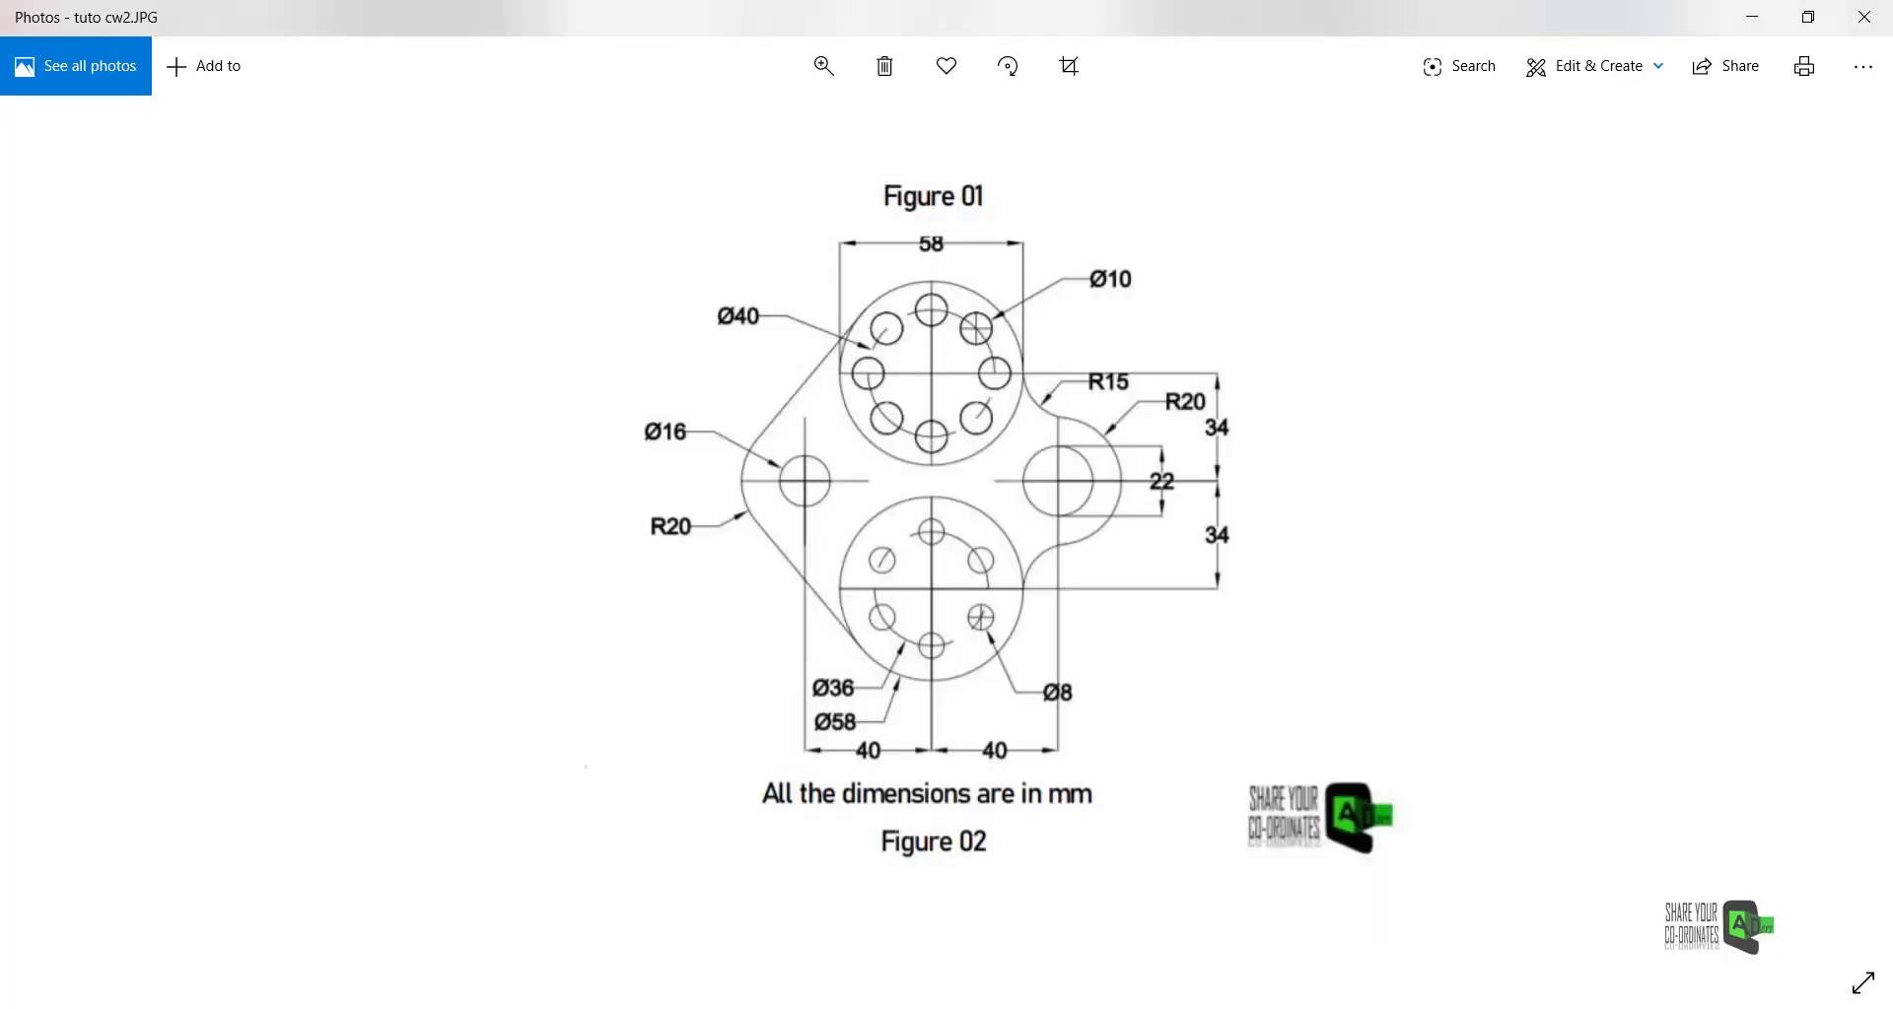
key(alt+Tab)
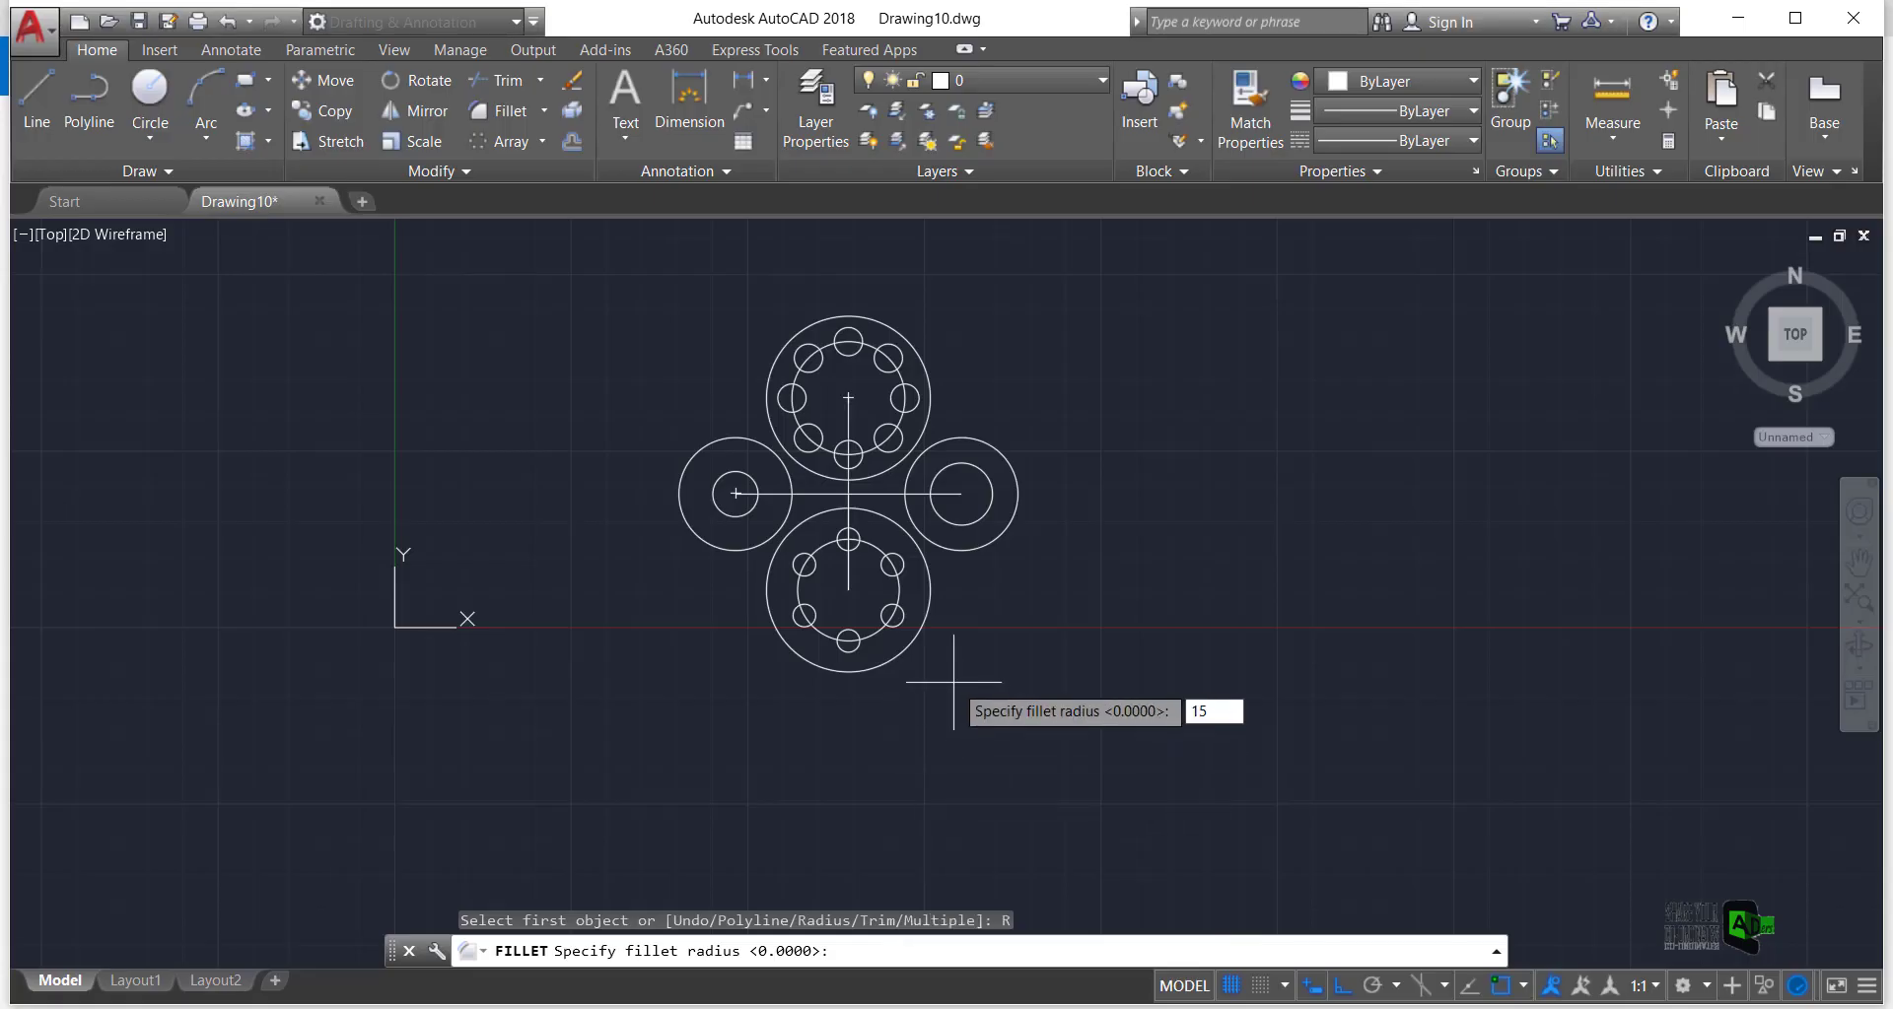
key(Return)
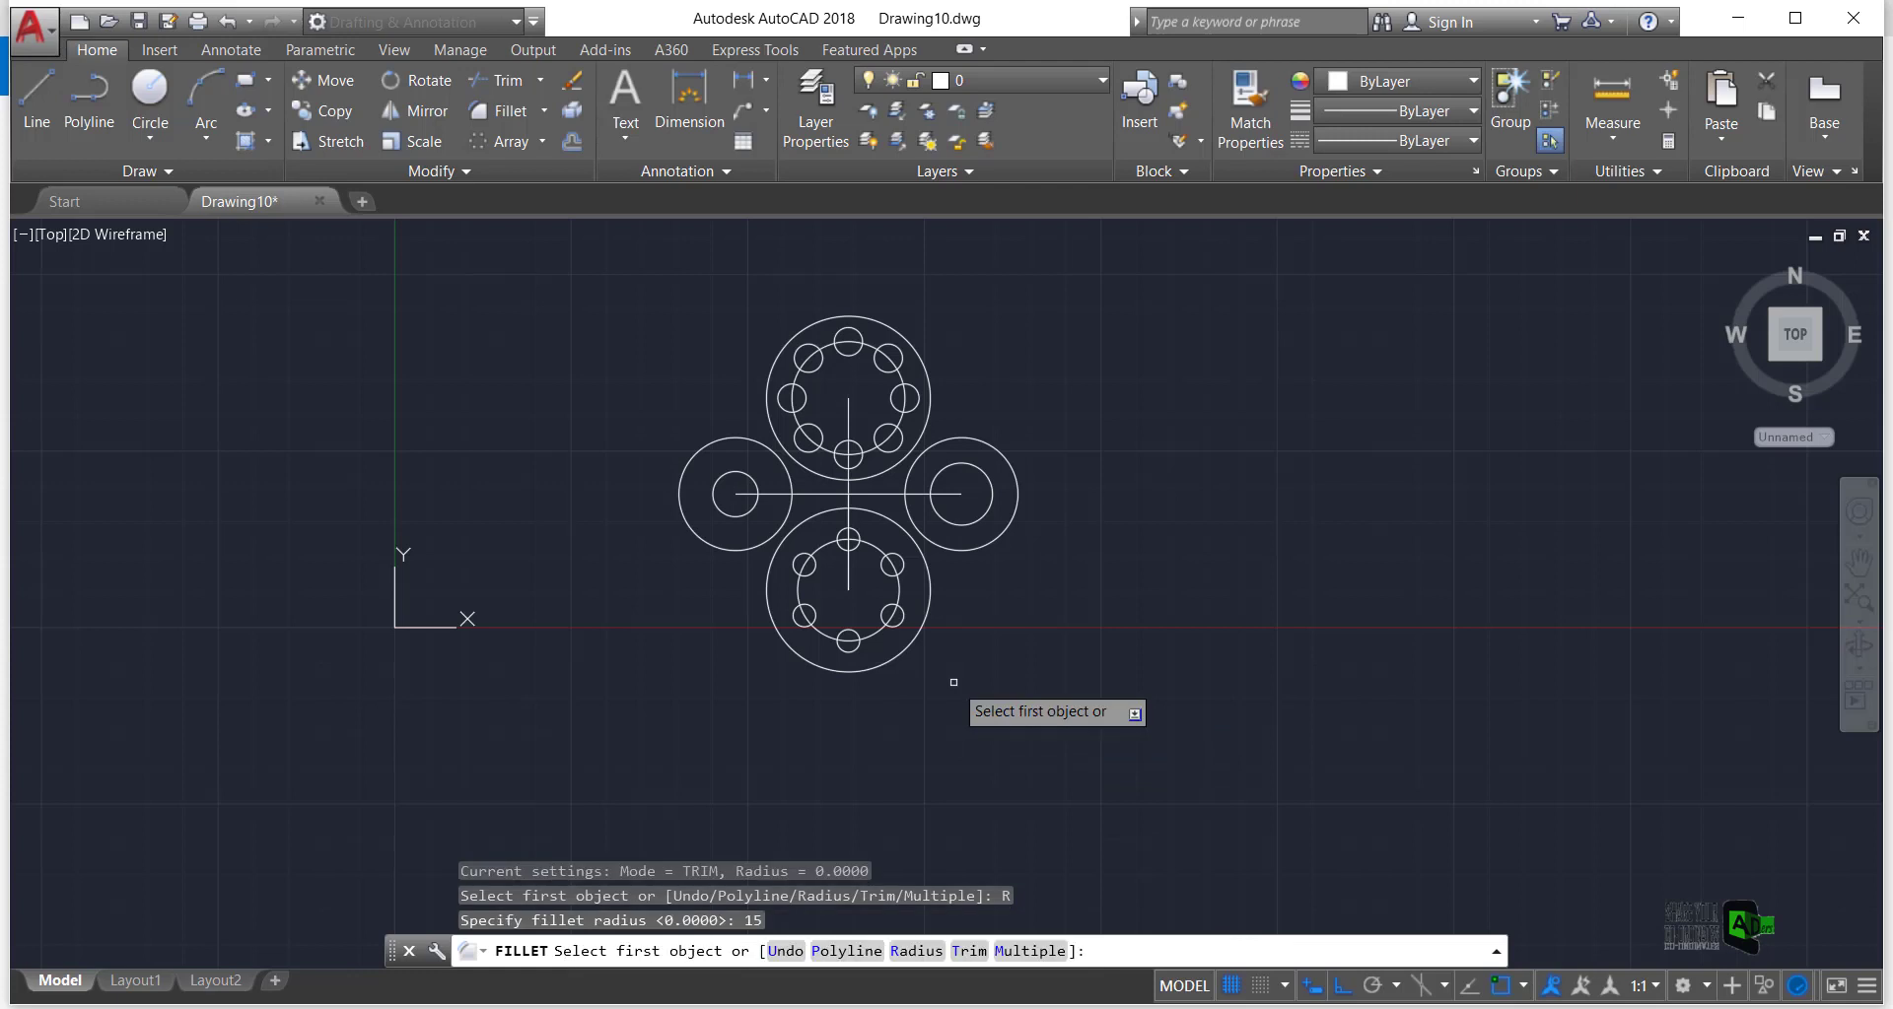
click(930, 371)
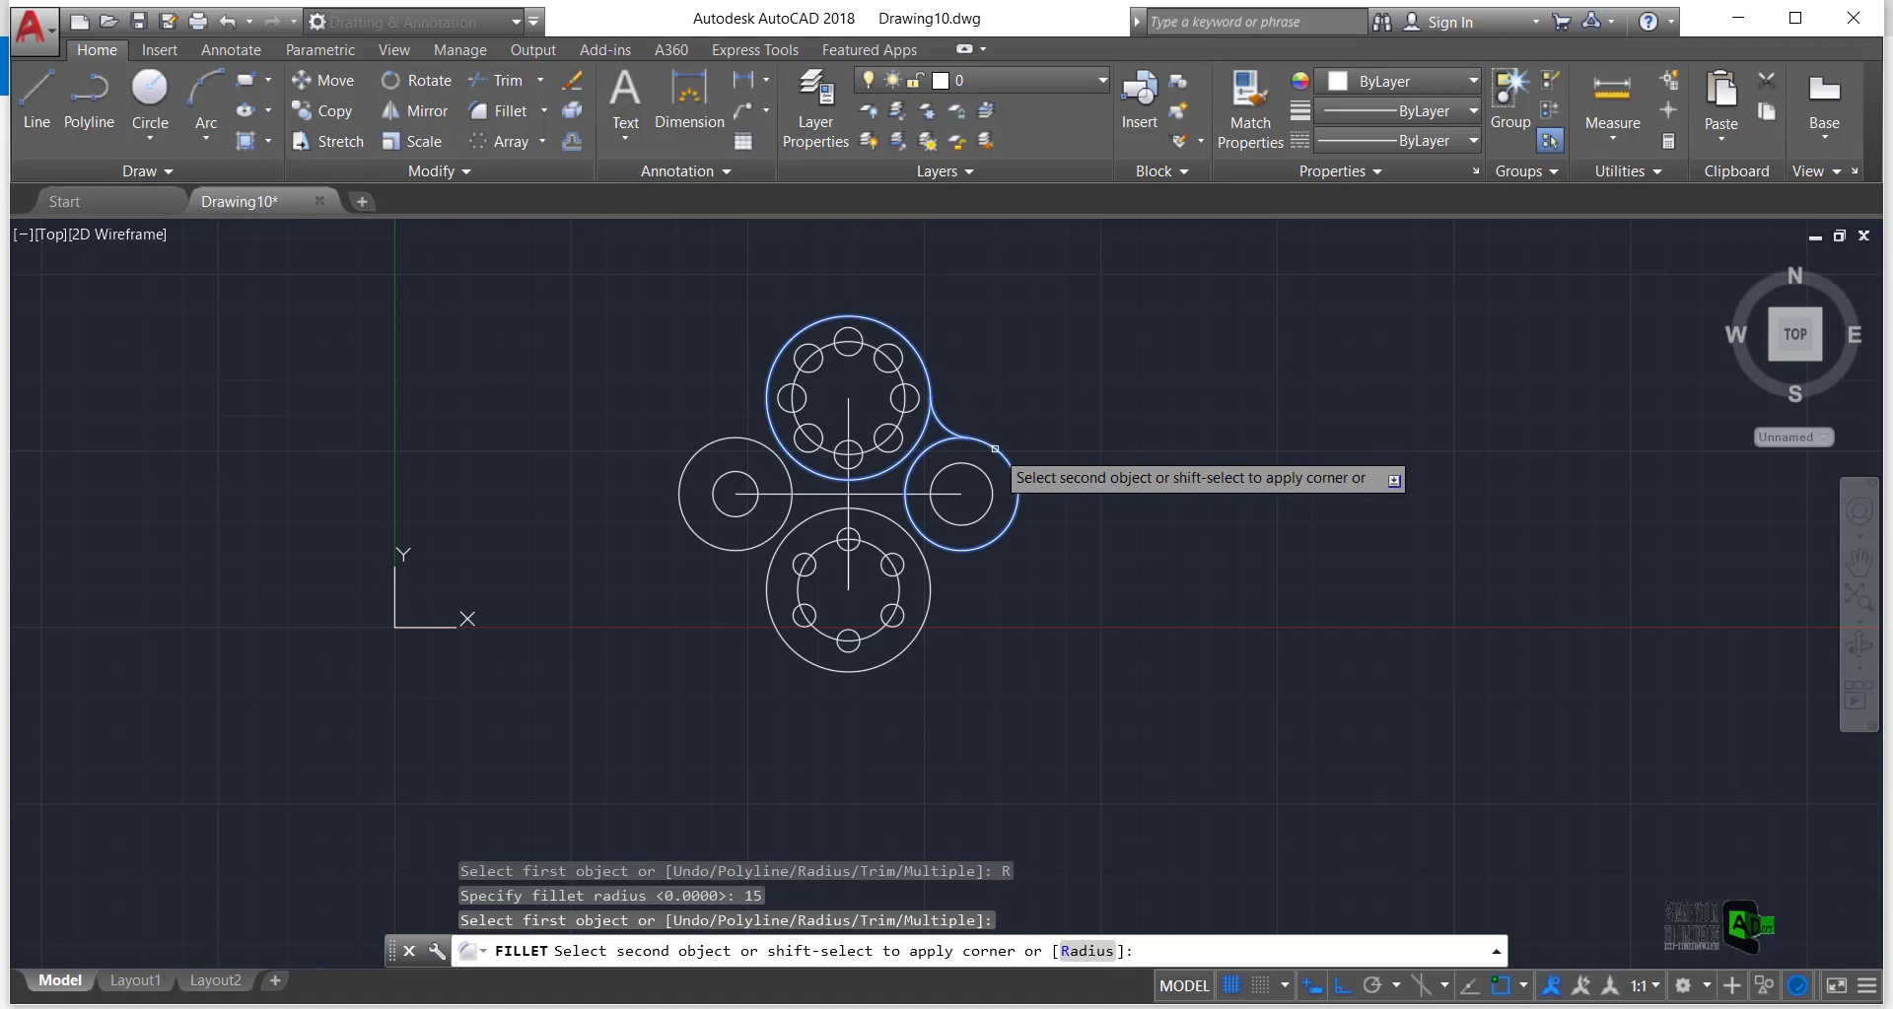
click(990, 446)
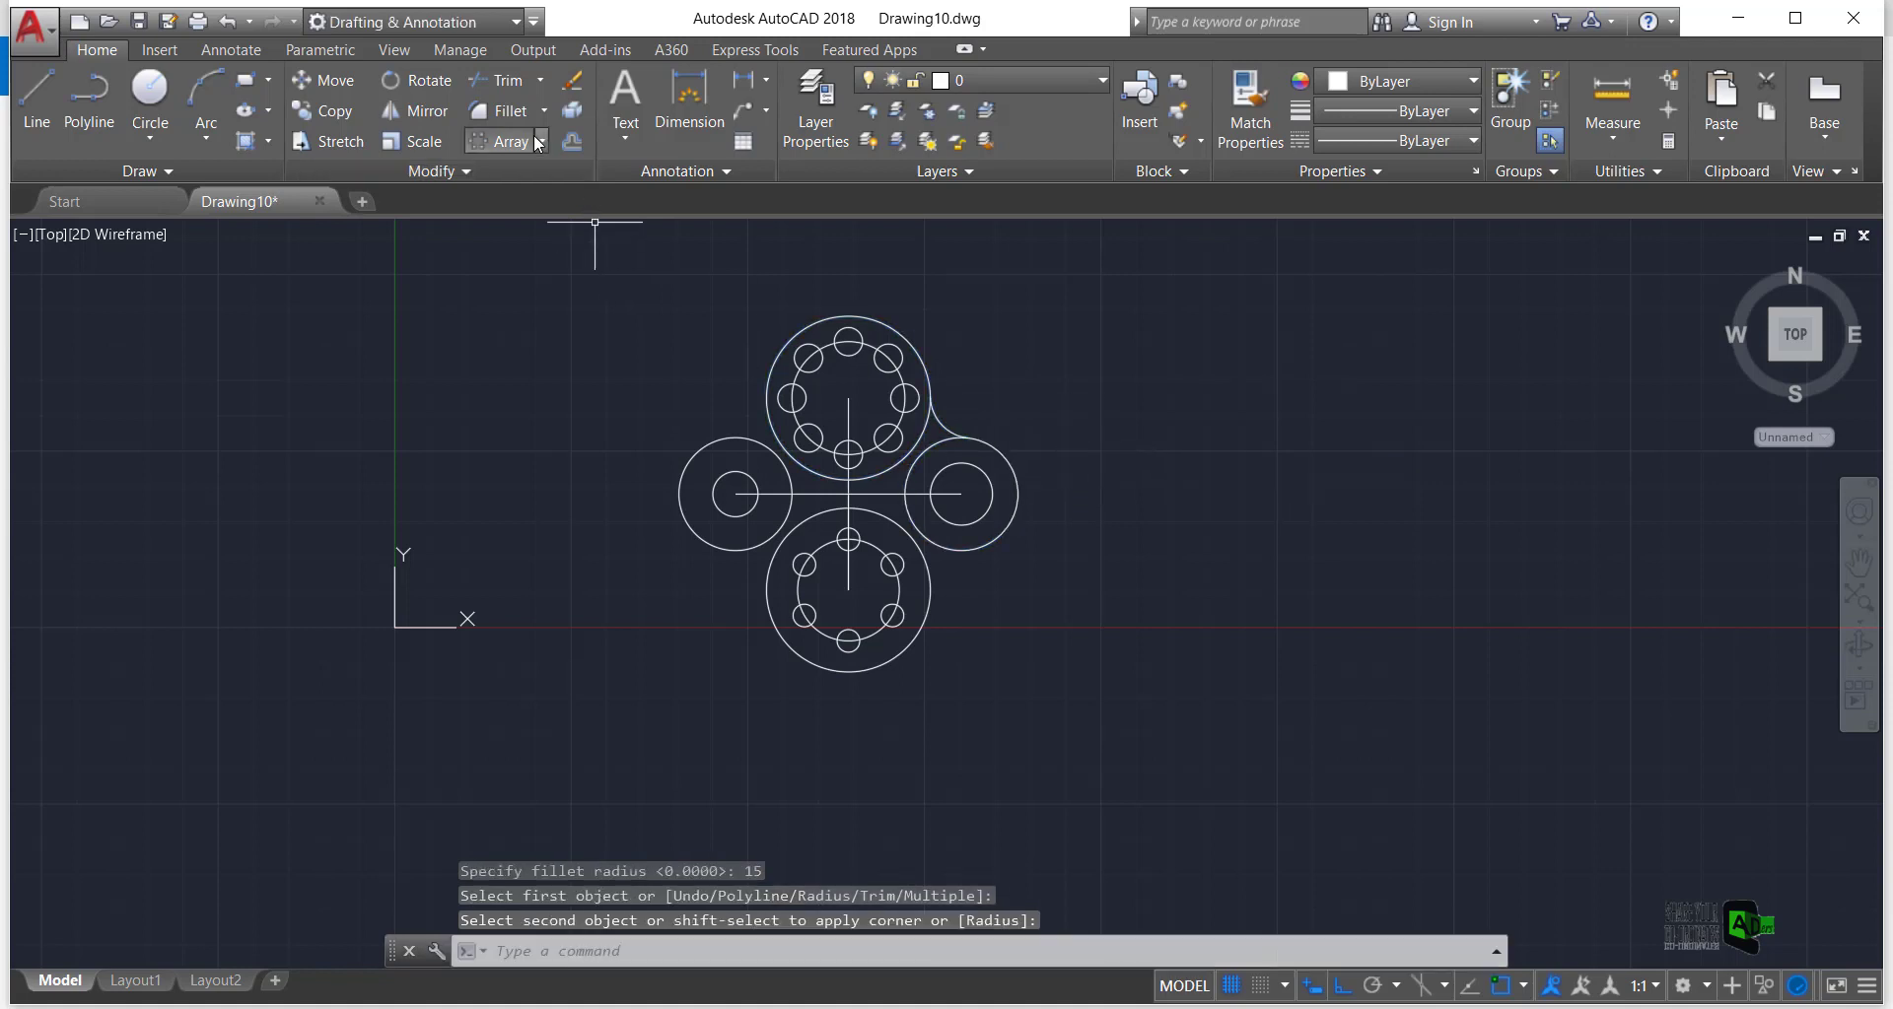
Fillet the right boss's outer circle to the lower large circle with the same 15 mm radius
click(508, 112)
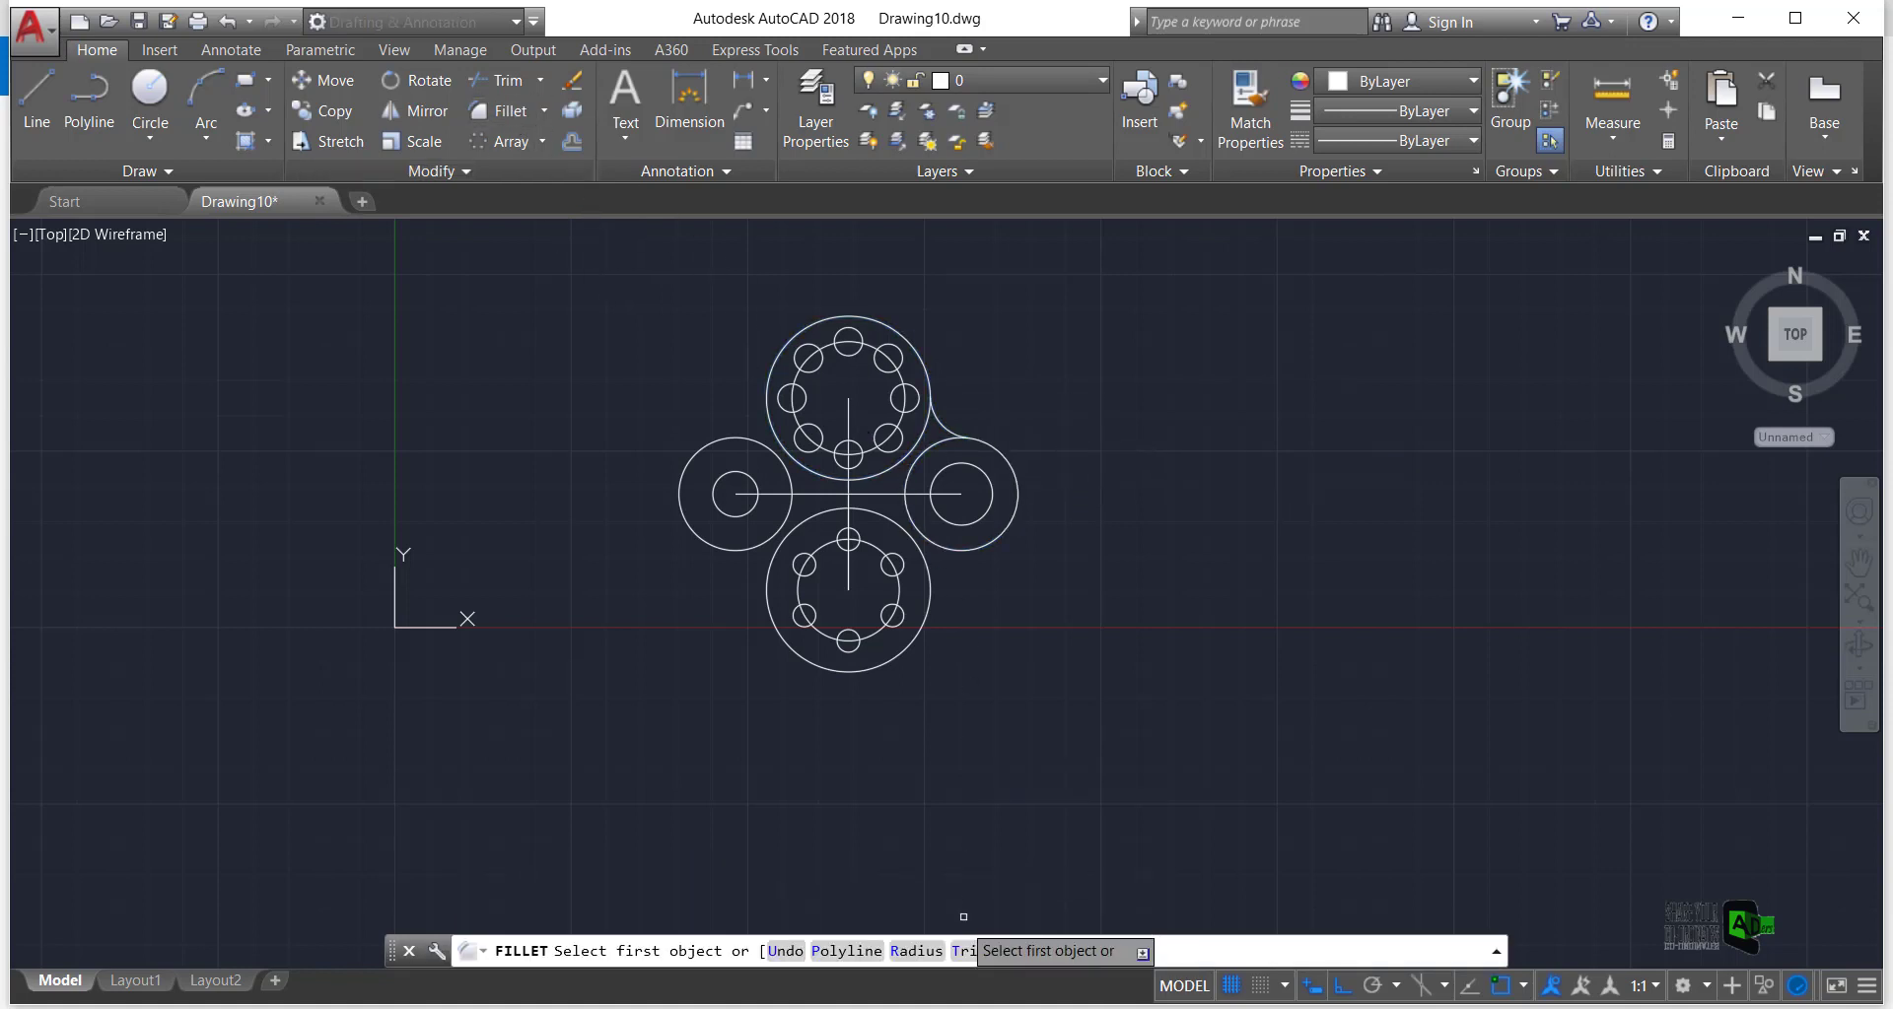
click(916, 950)
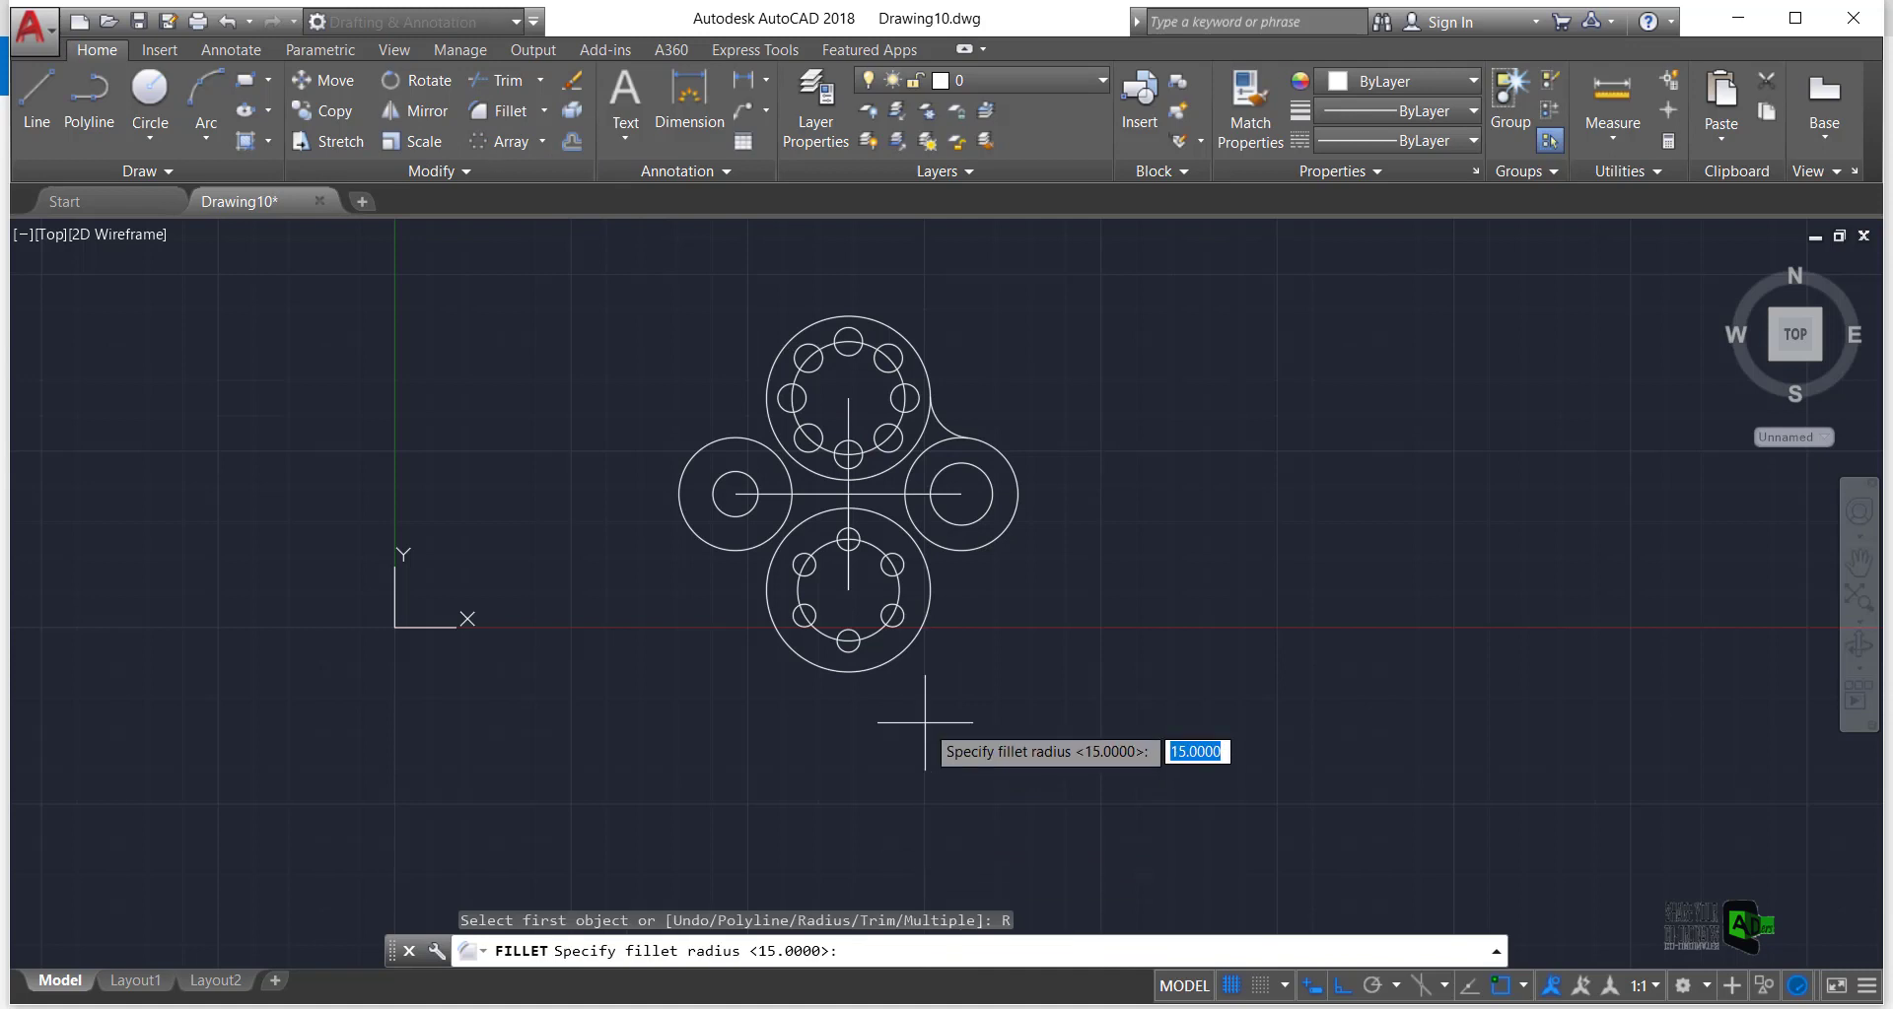
key(Return)
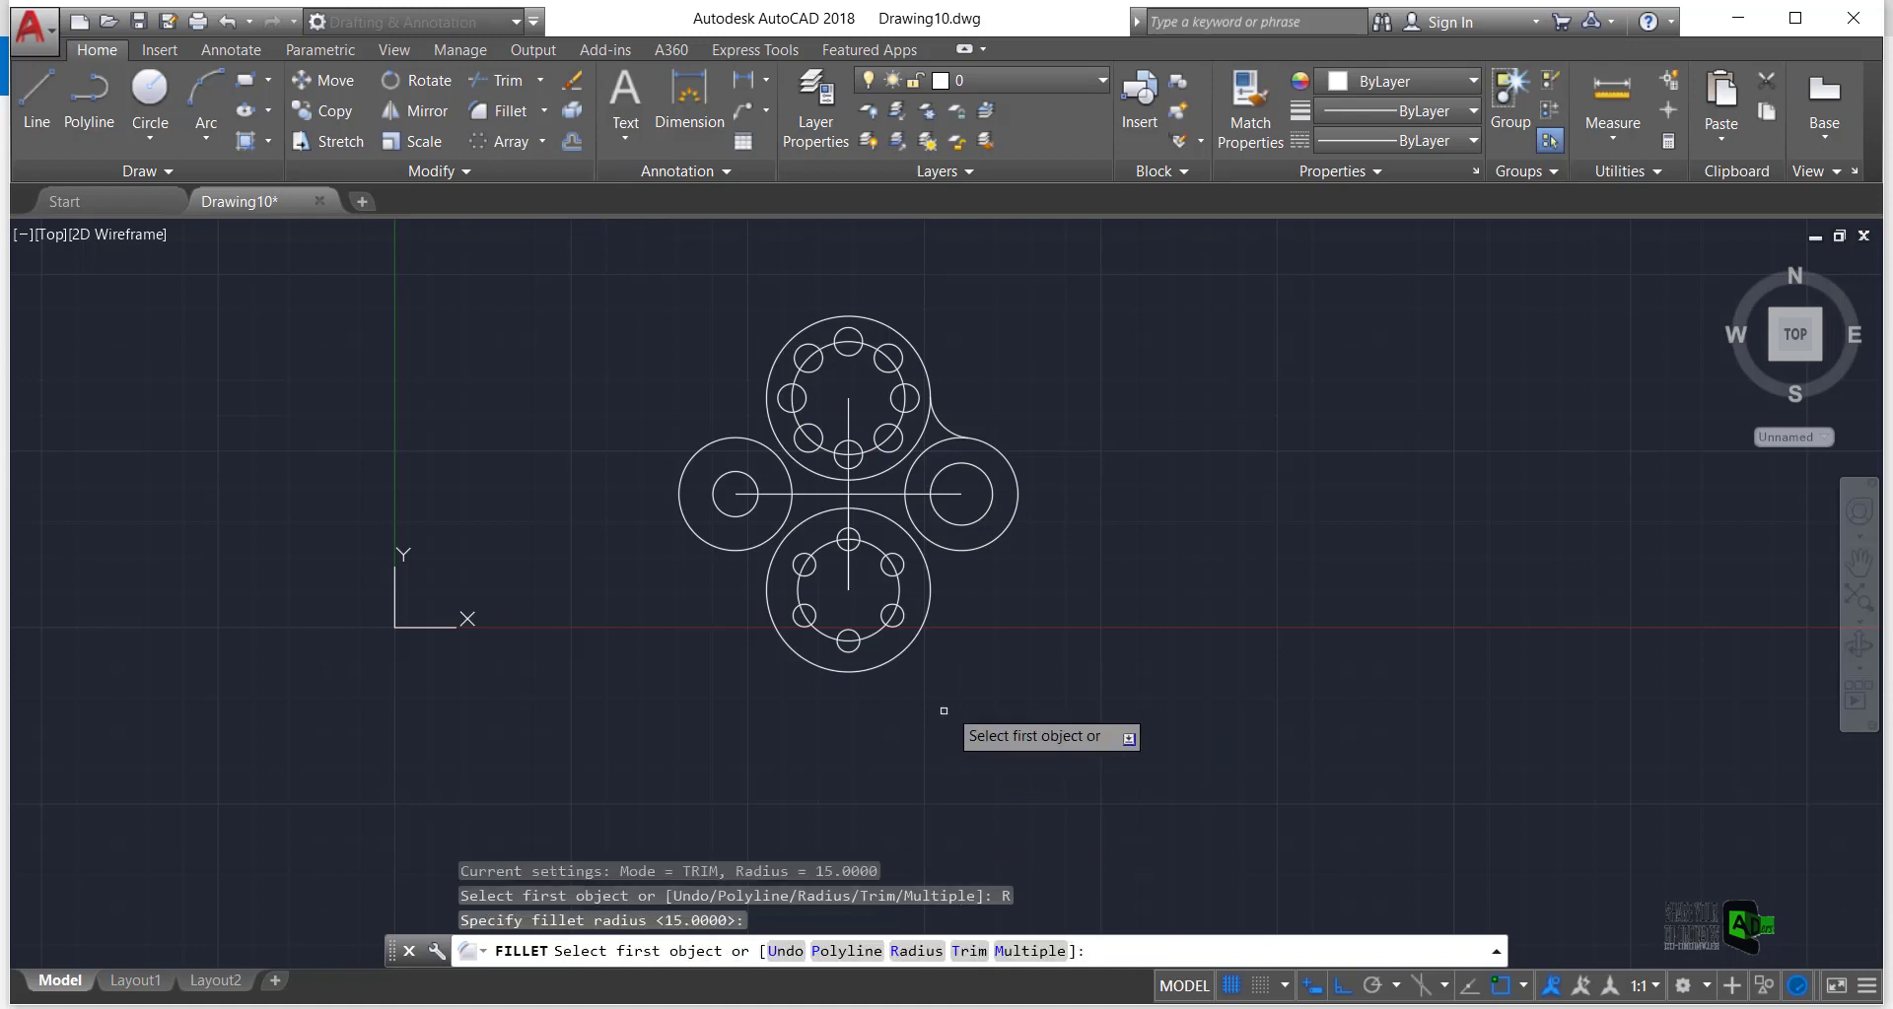
click(978, 552)
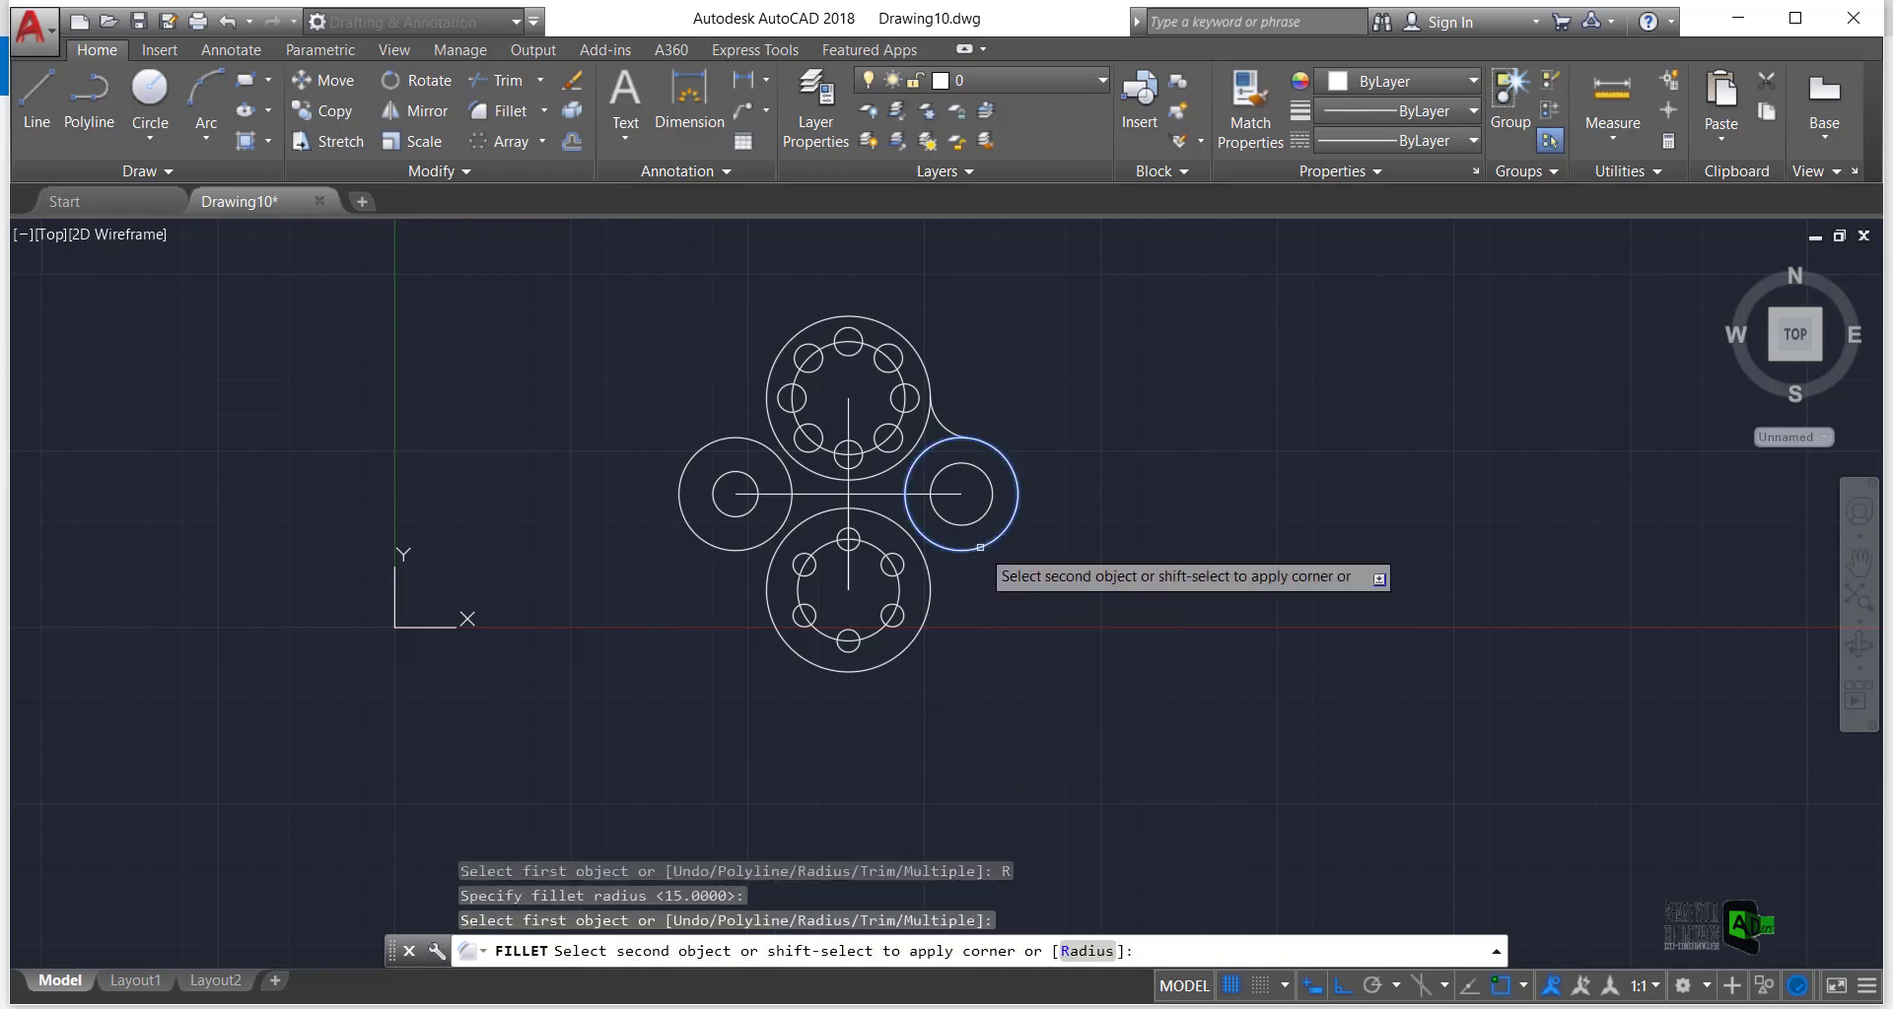
click(927, 588)
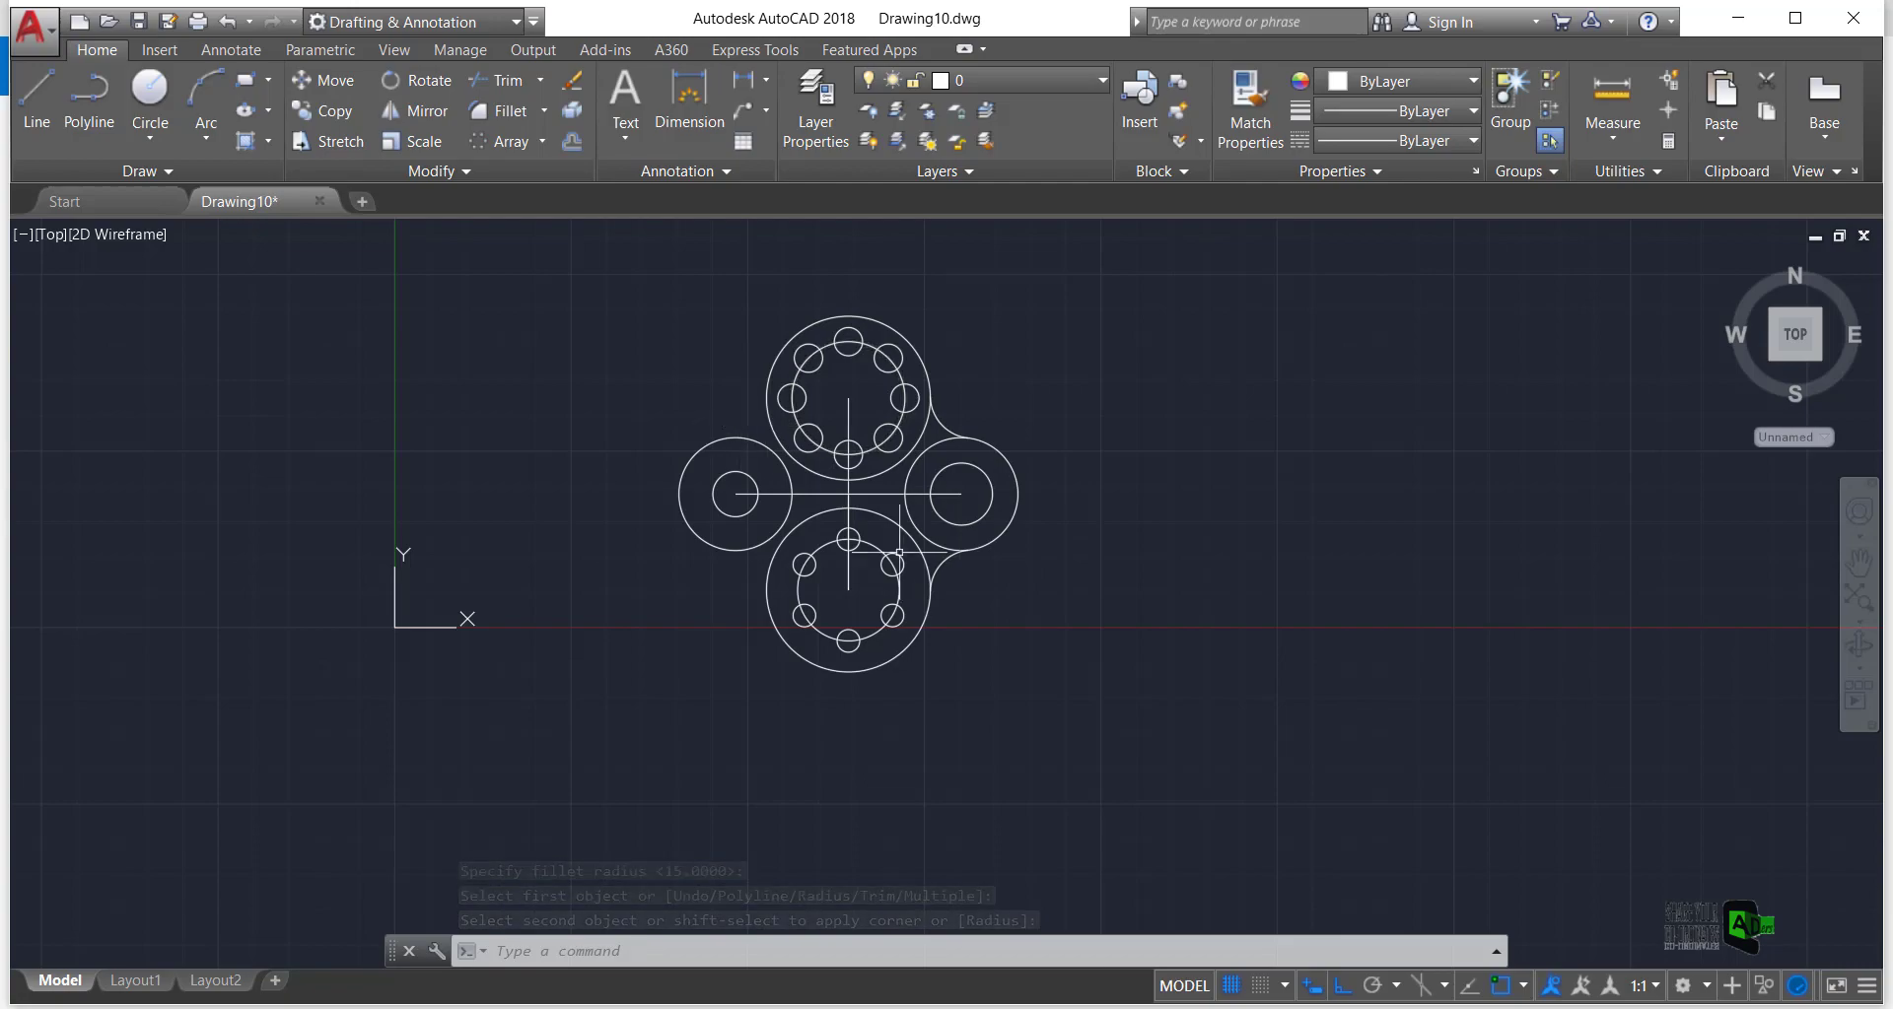
Check the left outline in the reference picture and draw a line tangent to the upper large circle and the left boss's outer circle
key(alt+Tab)
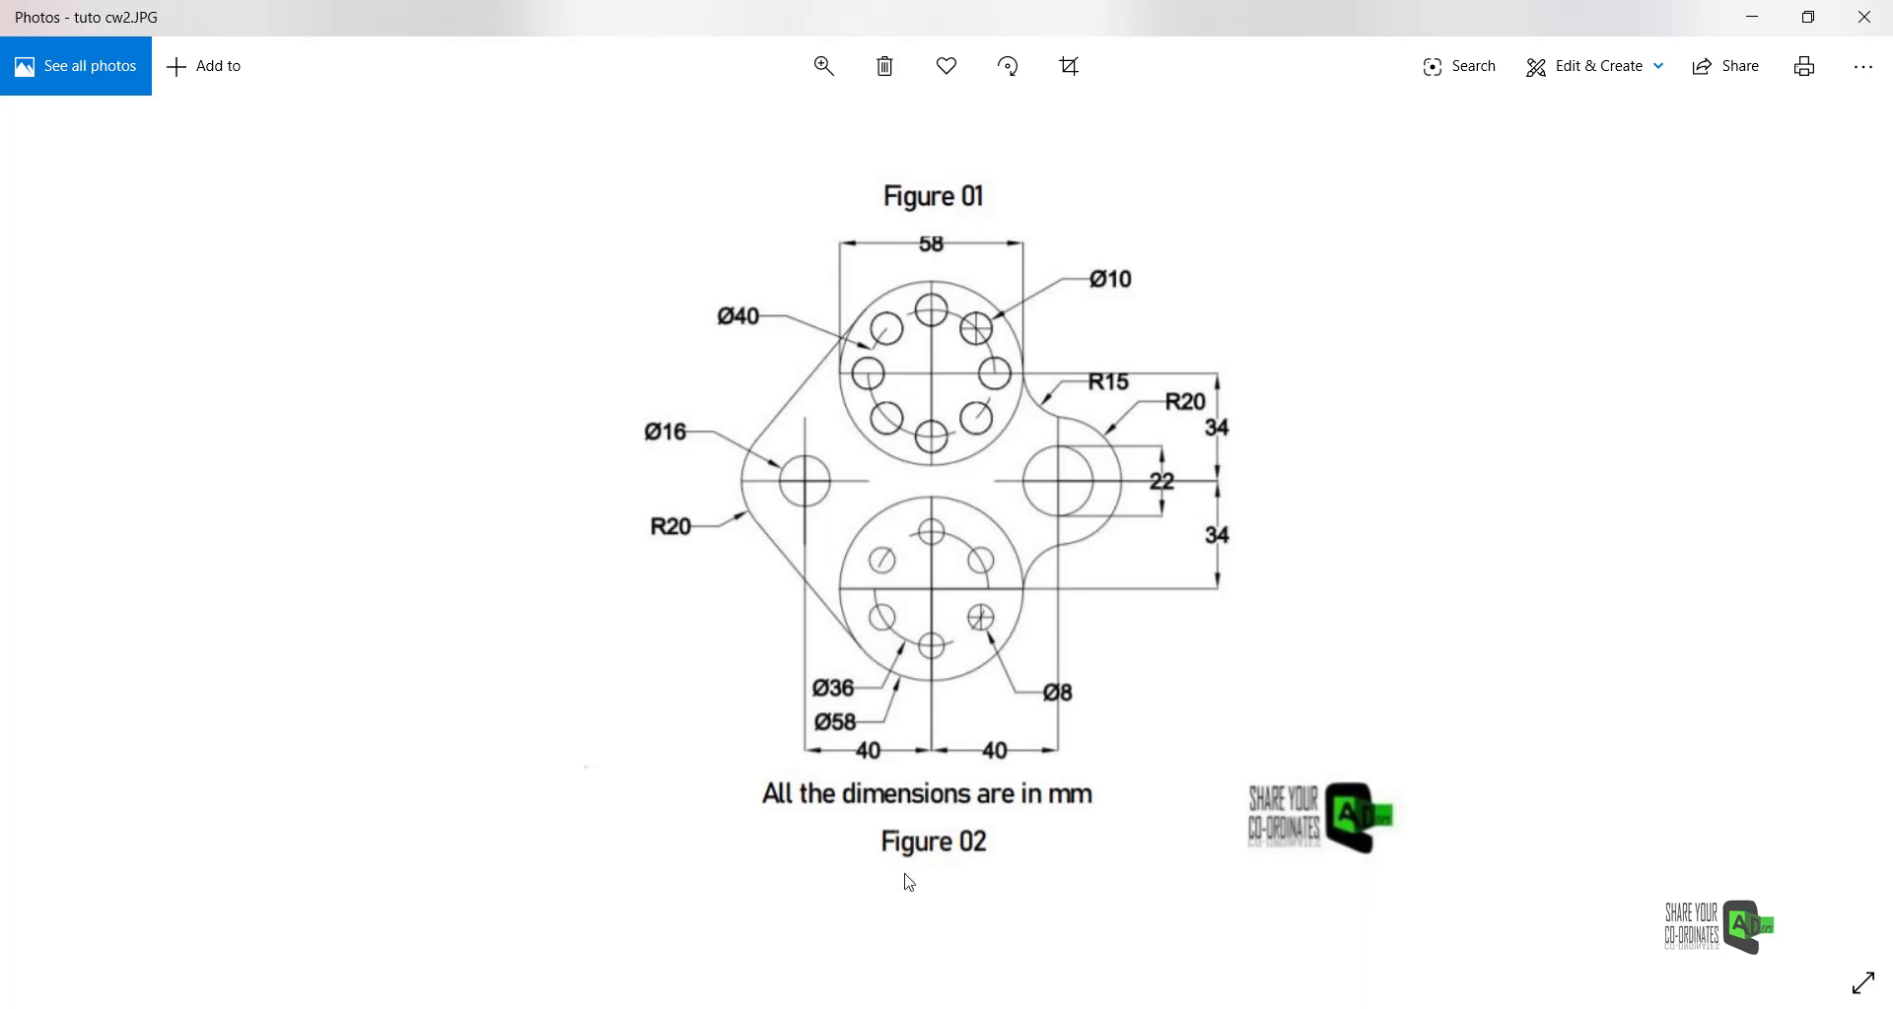
key(alt+Tab)
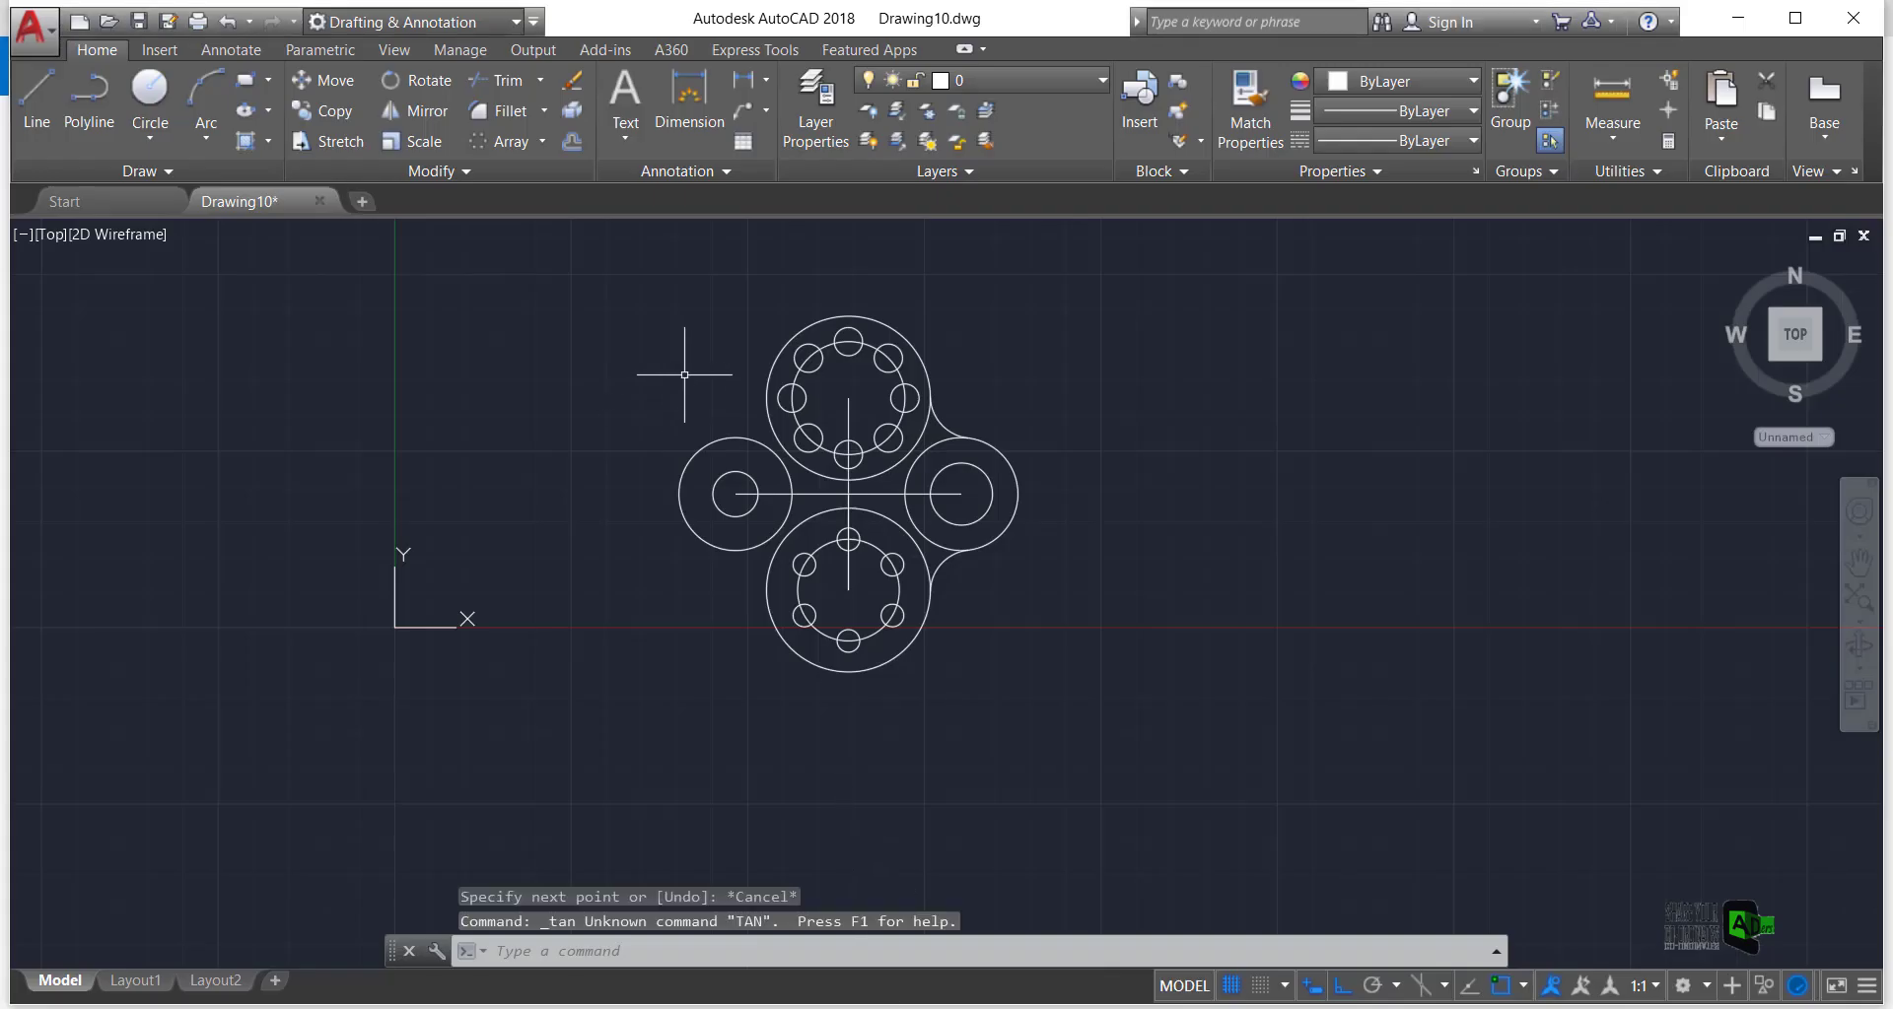
click(39, 74)
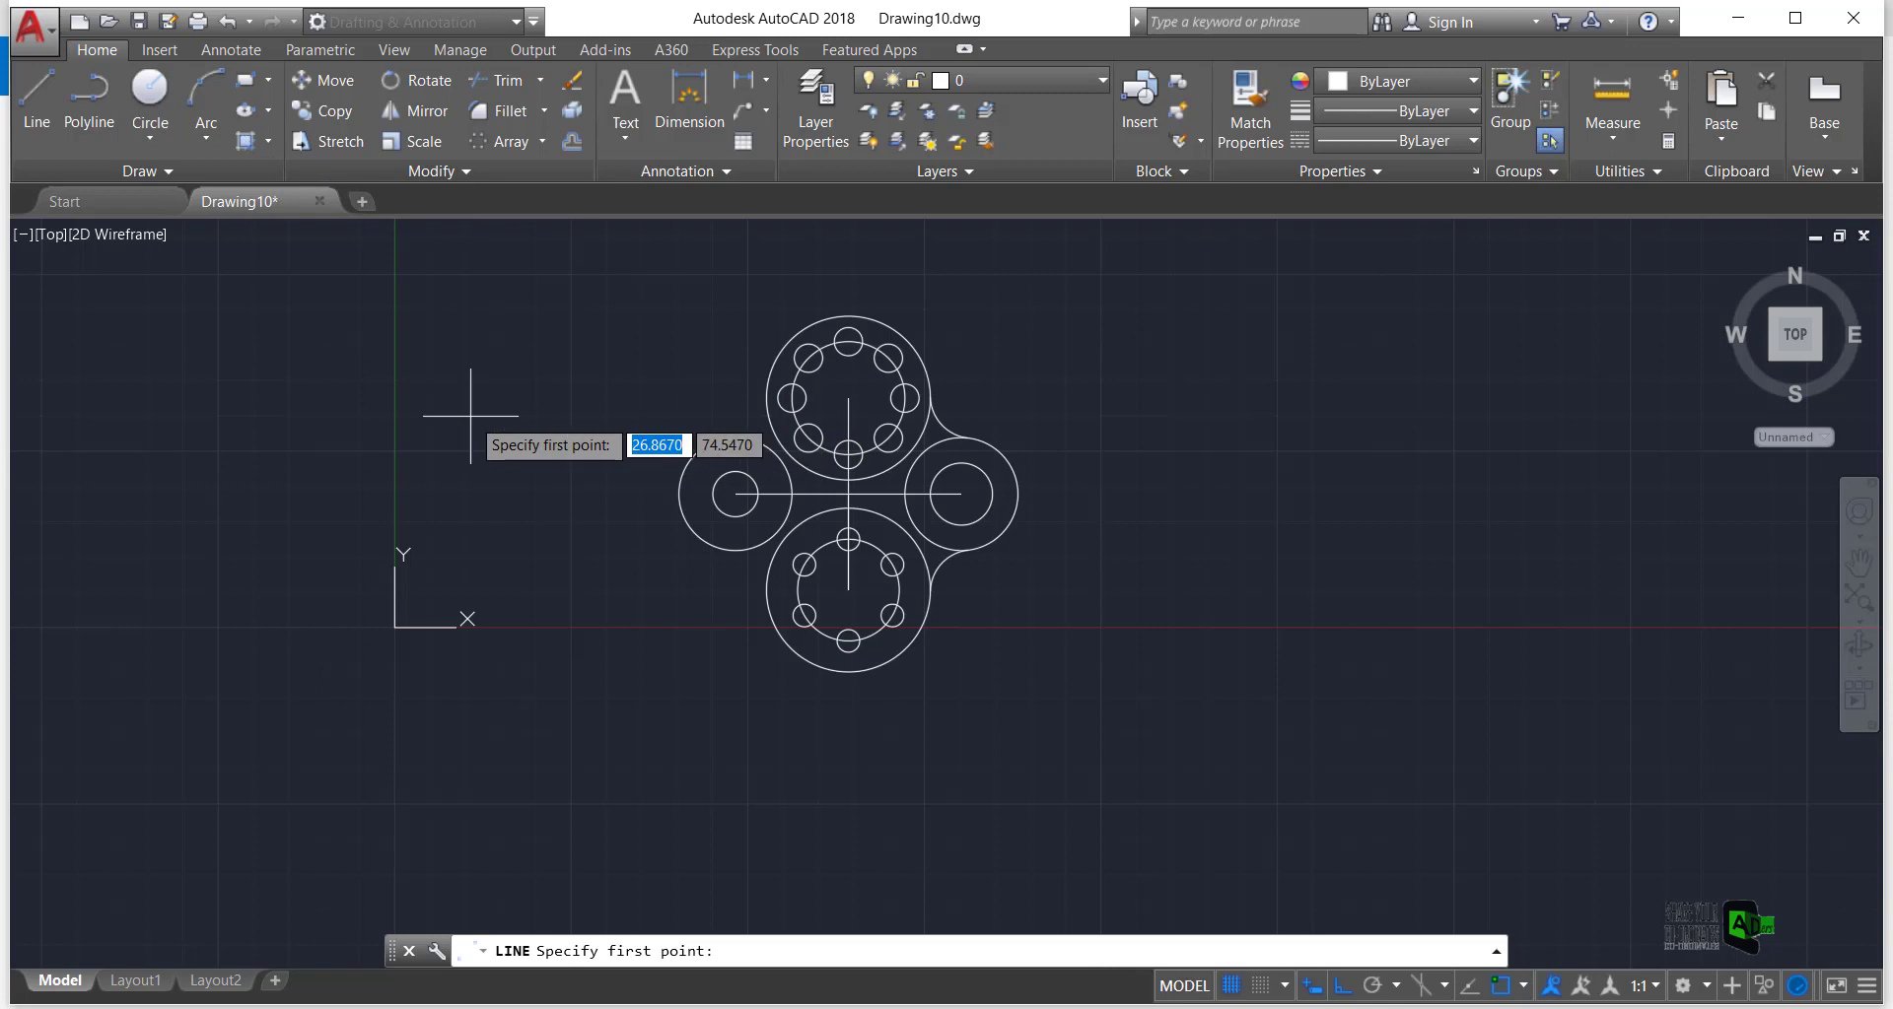
key(F8)
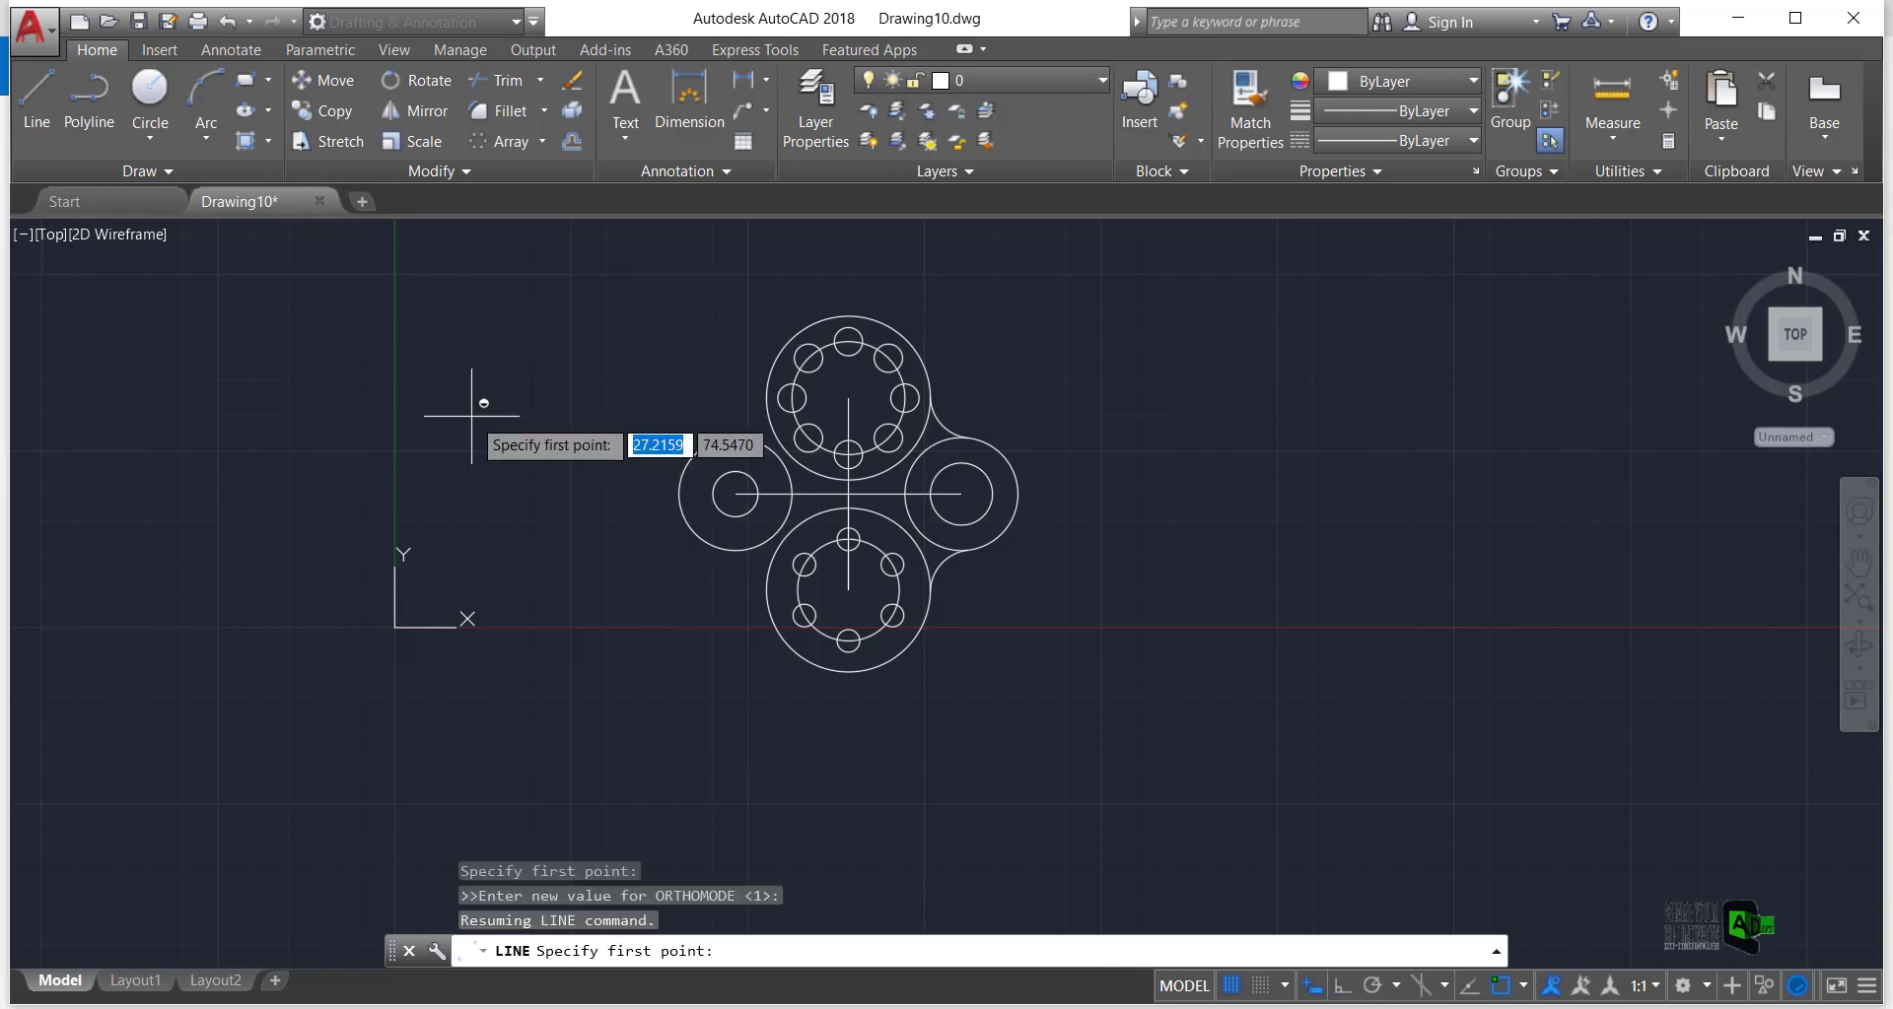
shift+right_click(471, 416)
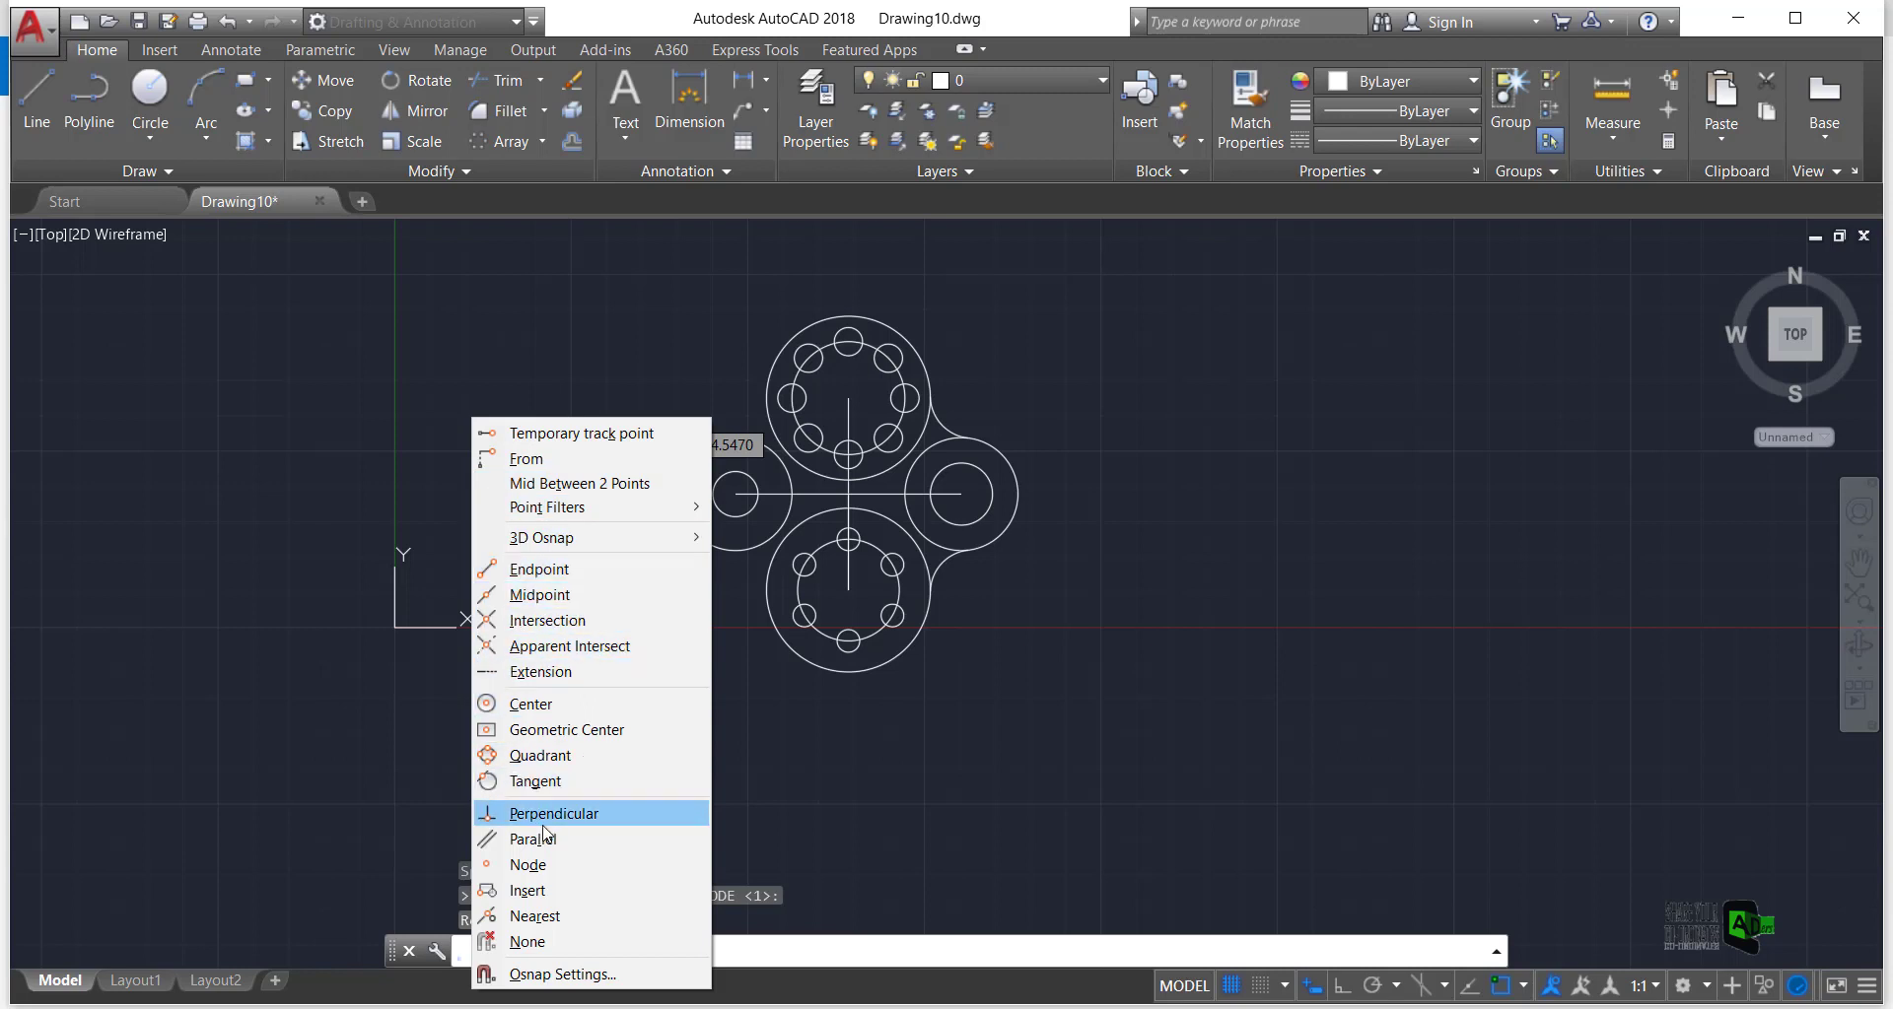
click(533, 784)
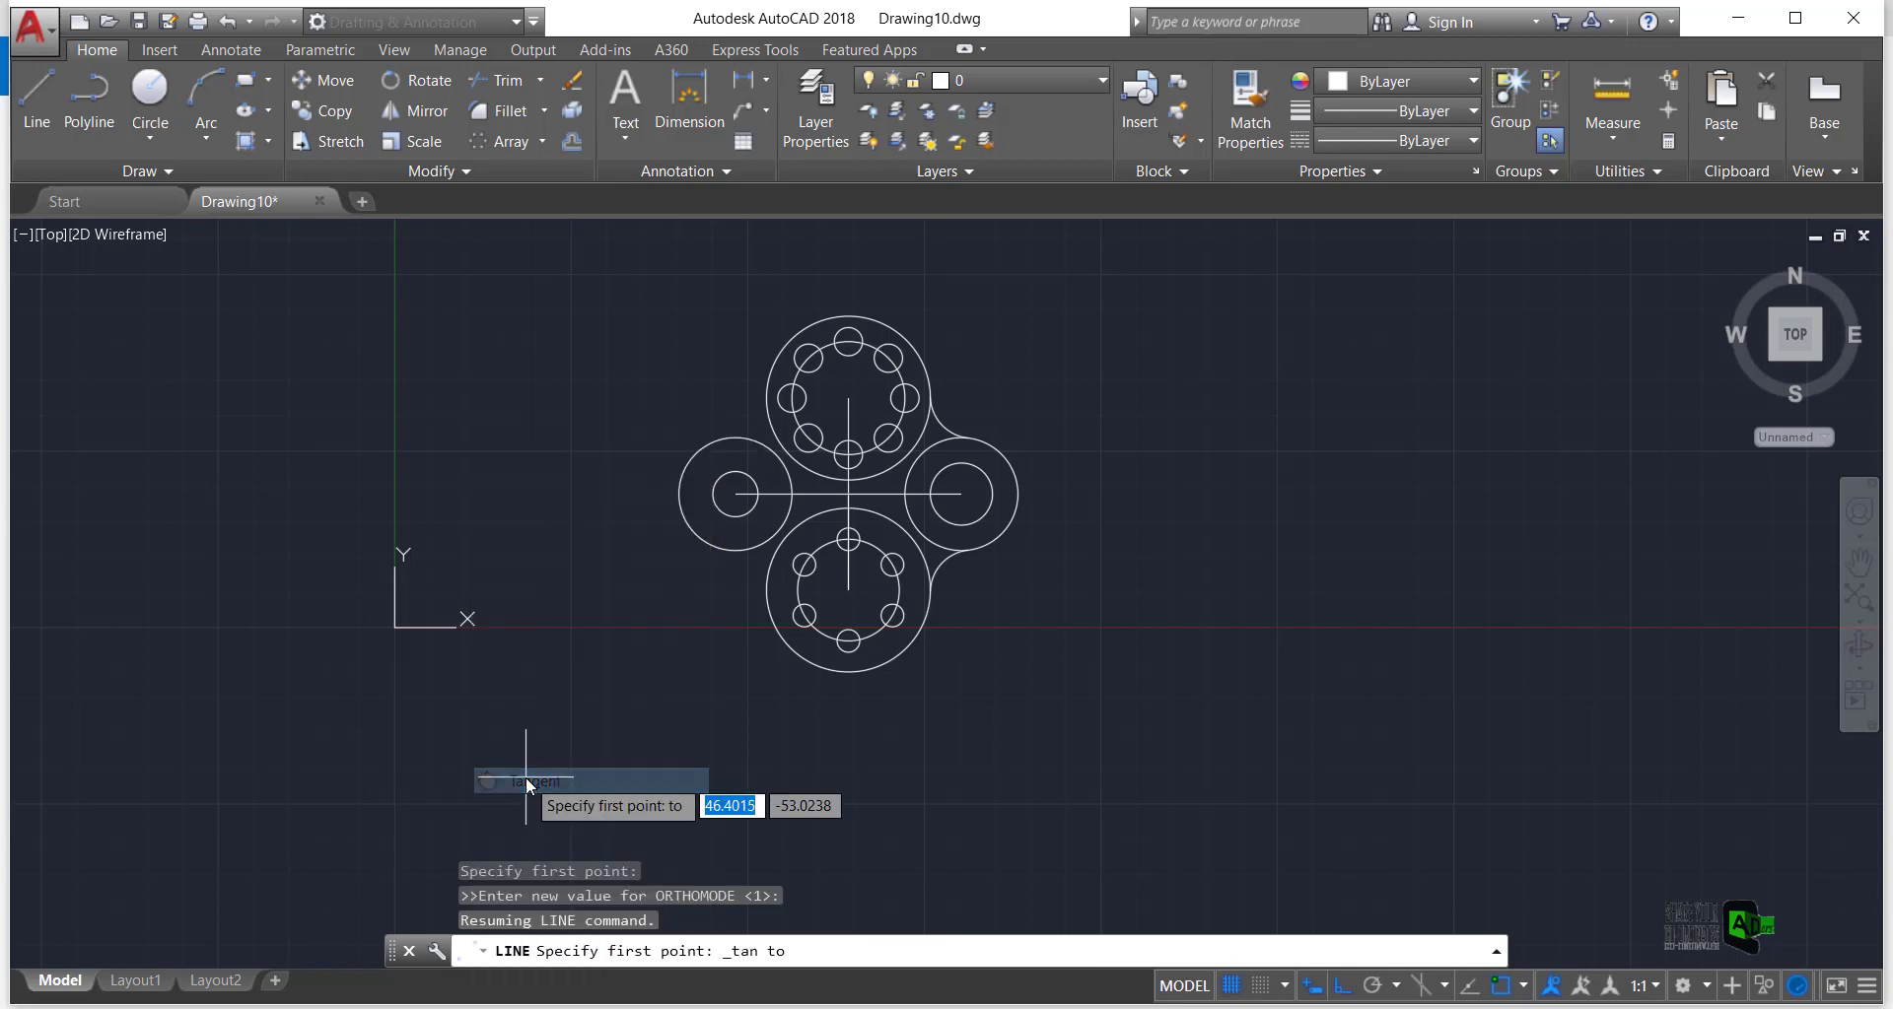
click(786, 340)
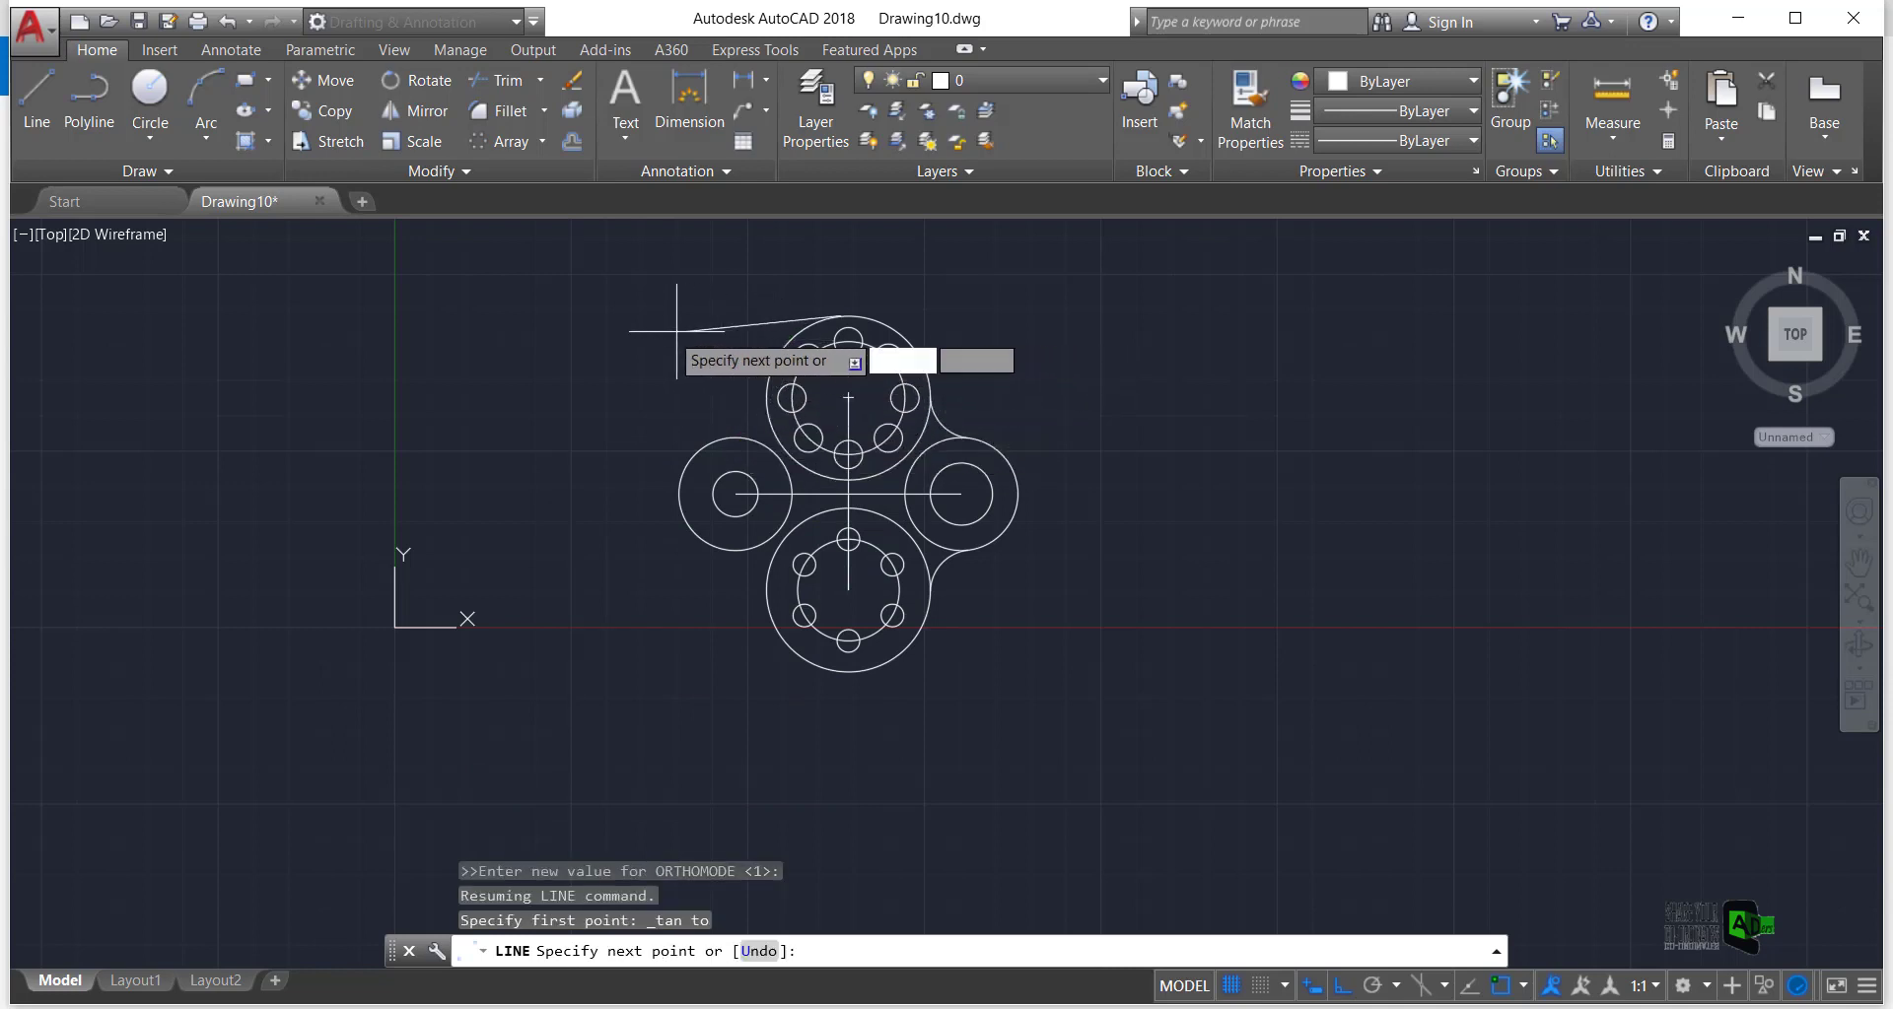
key(F8)
shift+right_click(536, 435)
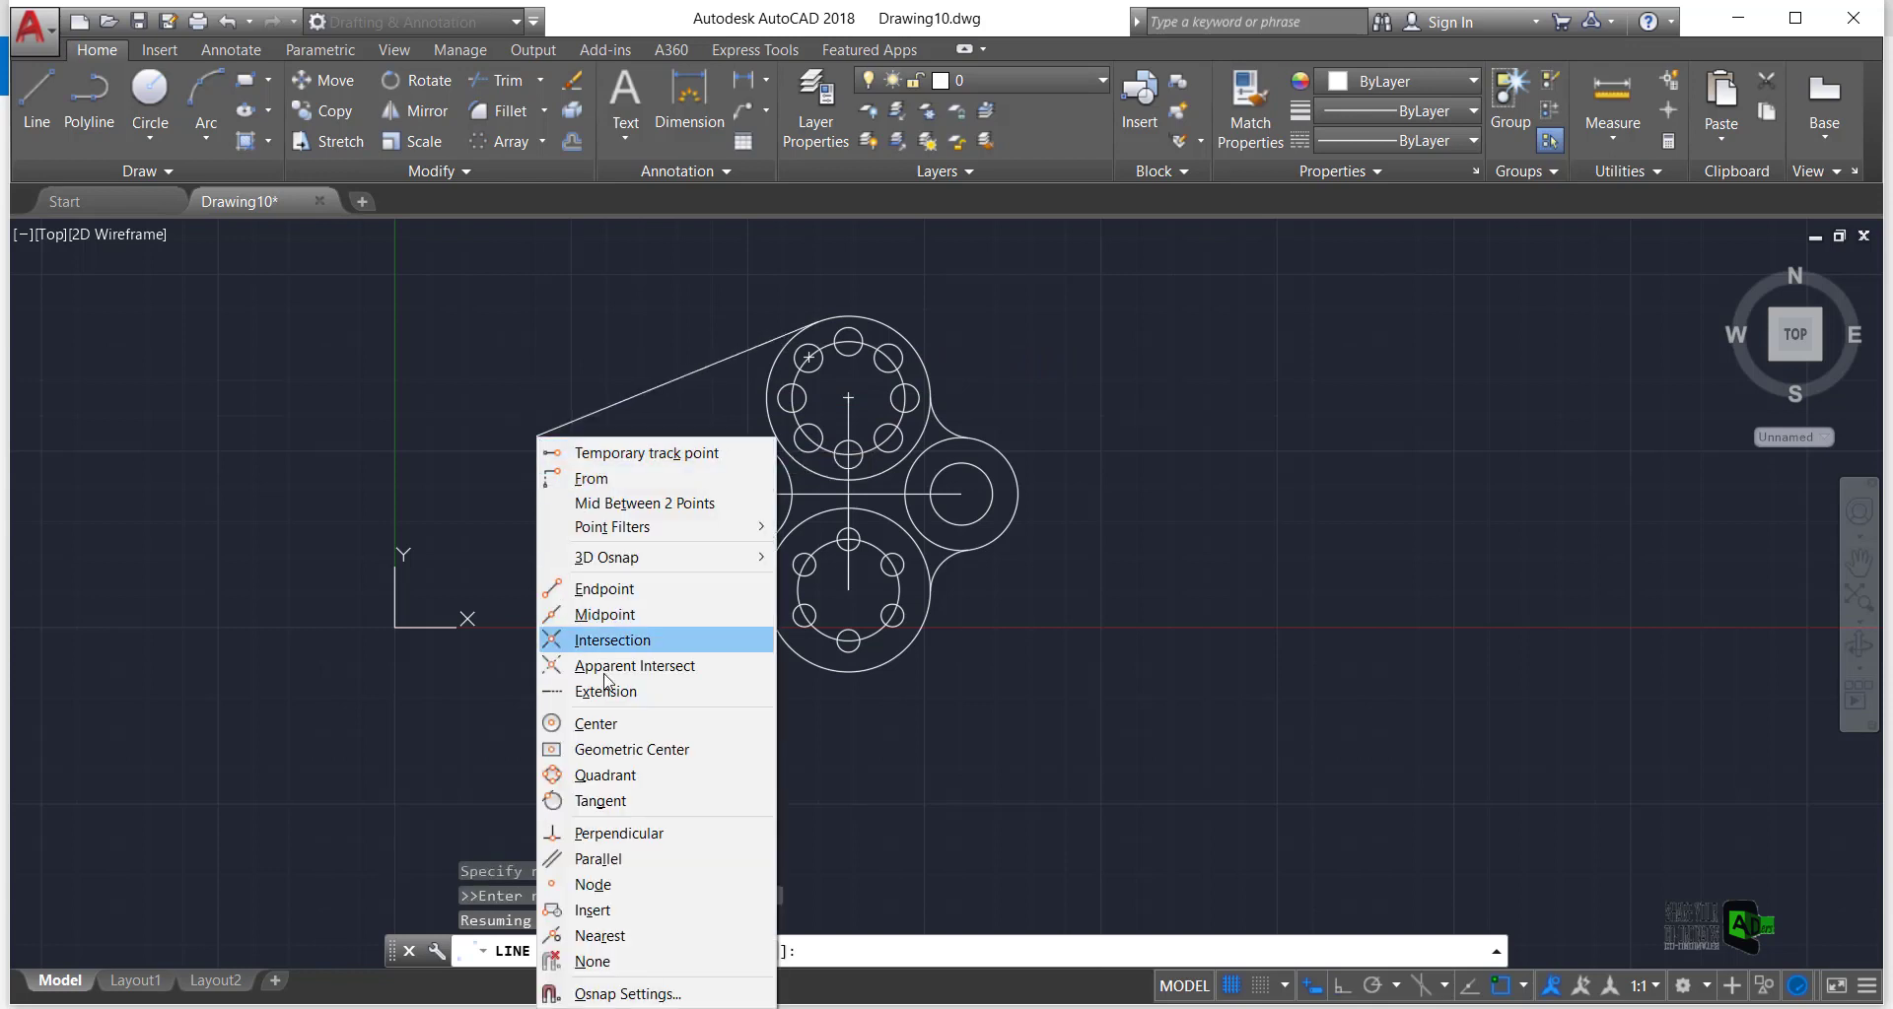
click(612, 800)
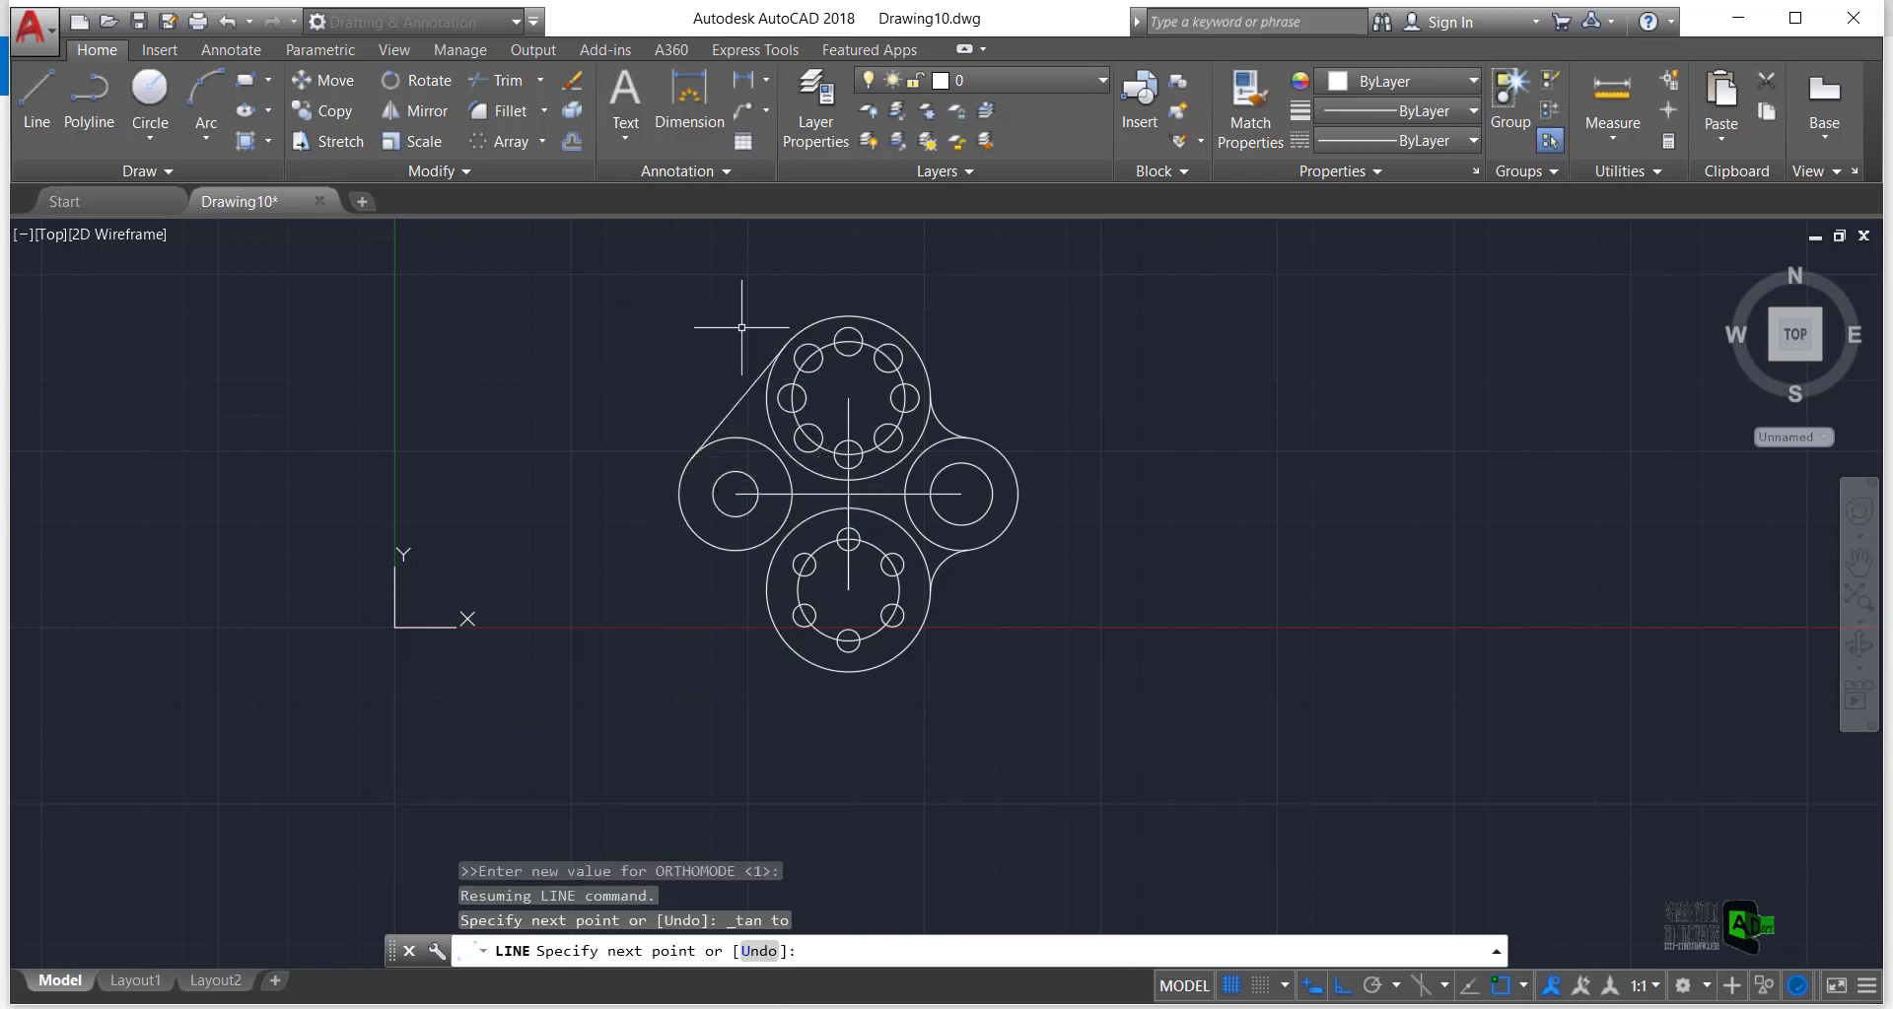
key(Escape)
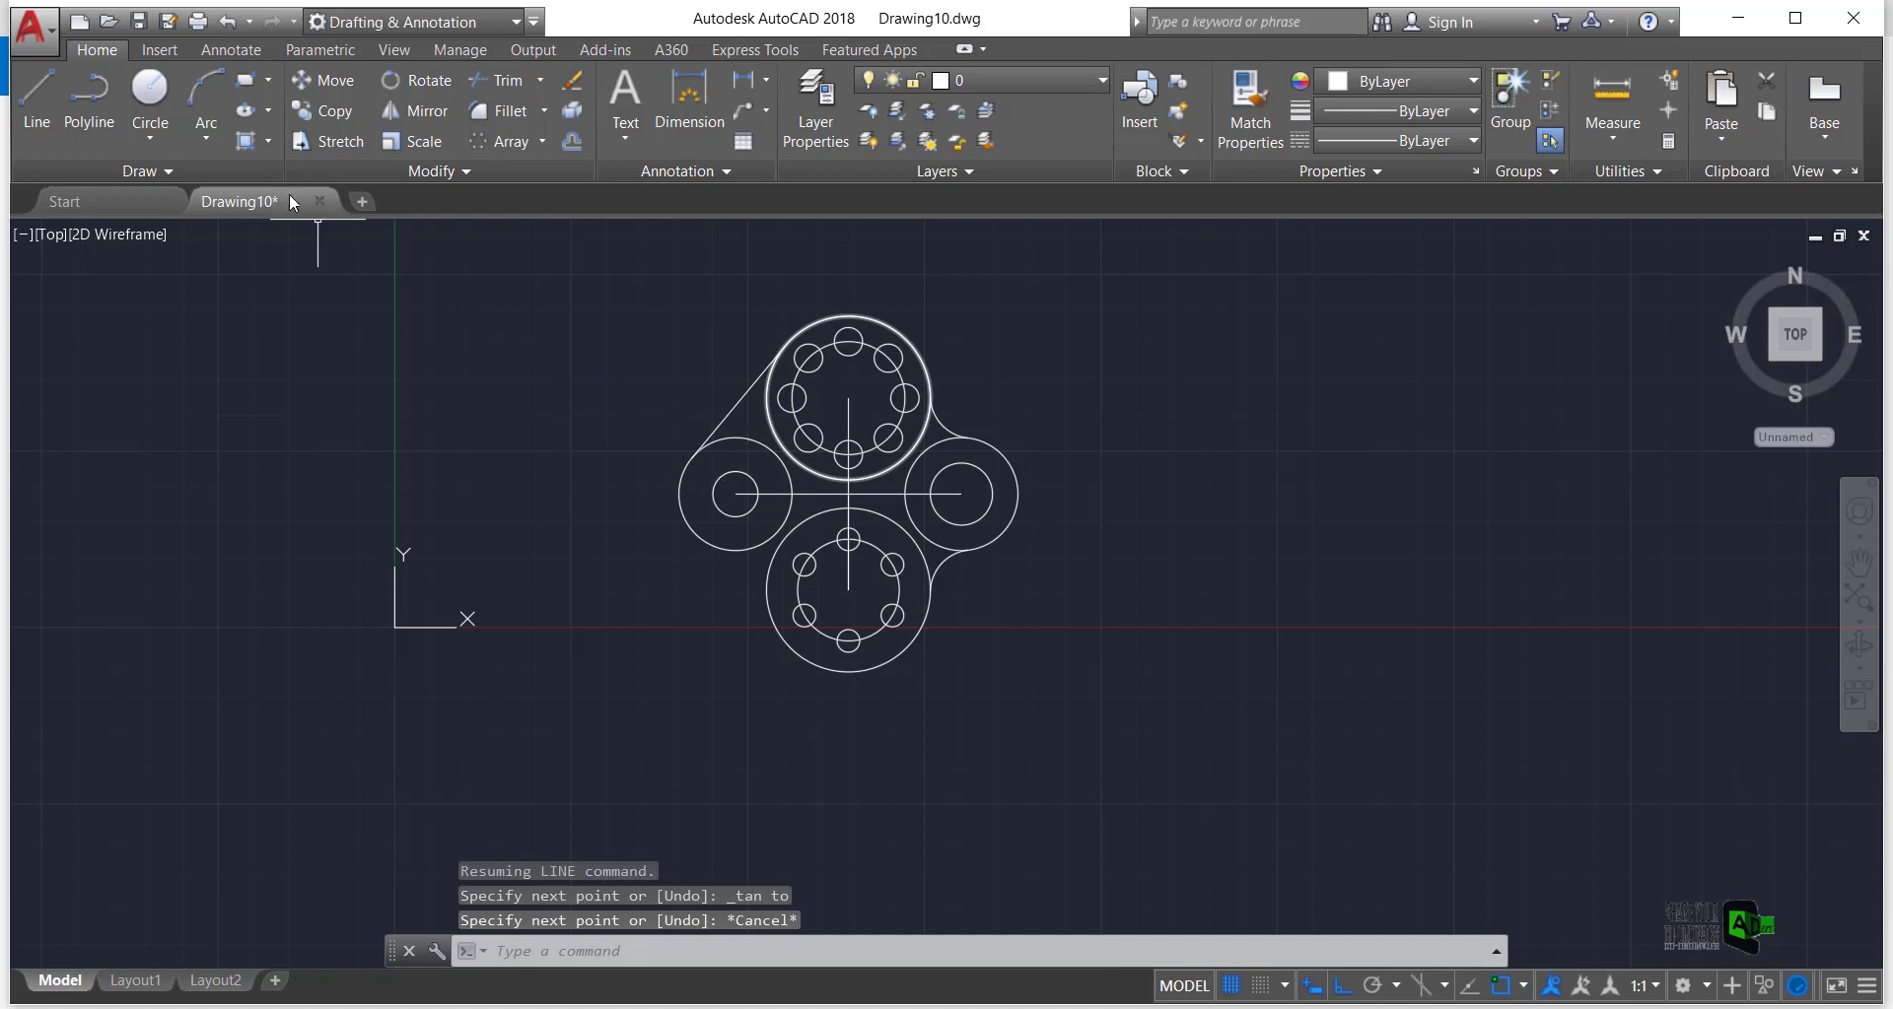
Draw a line tangent to the left boss's outer circle and the lower large circle on their outer left sides
click(30, 86)
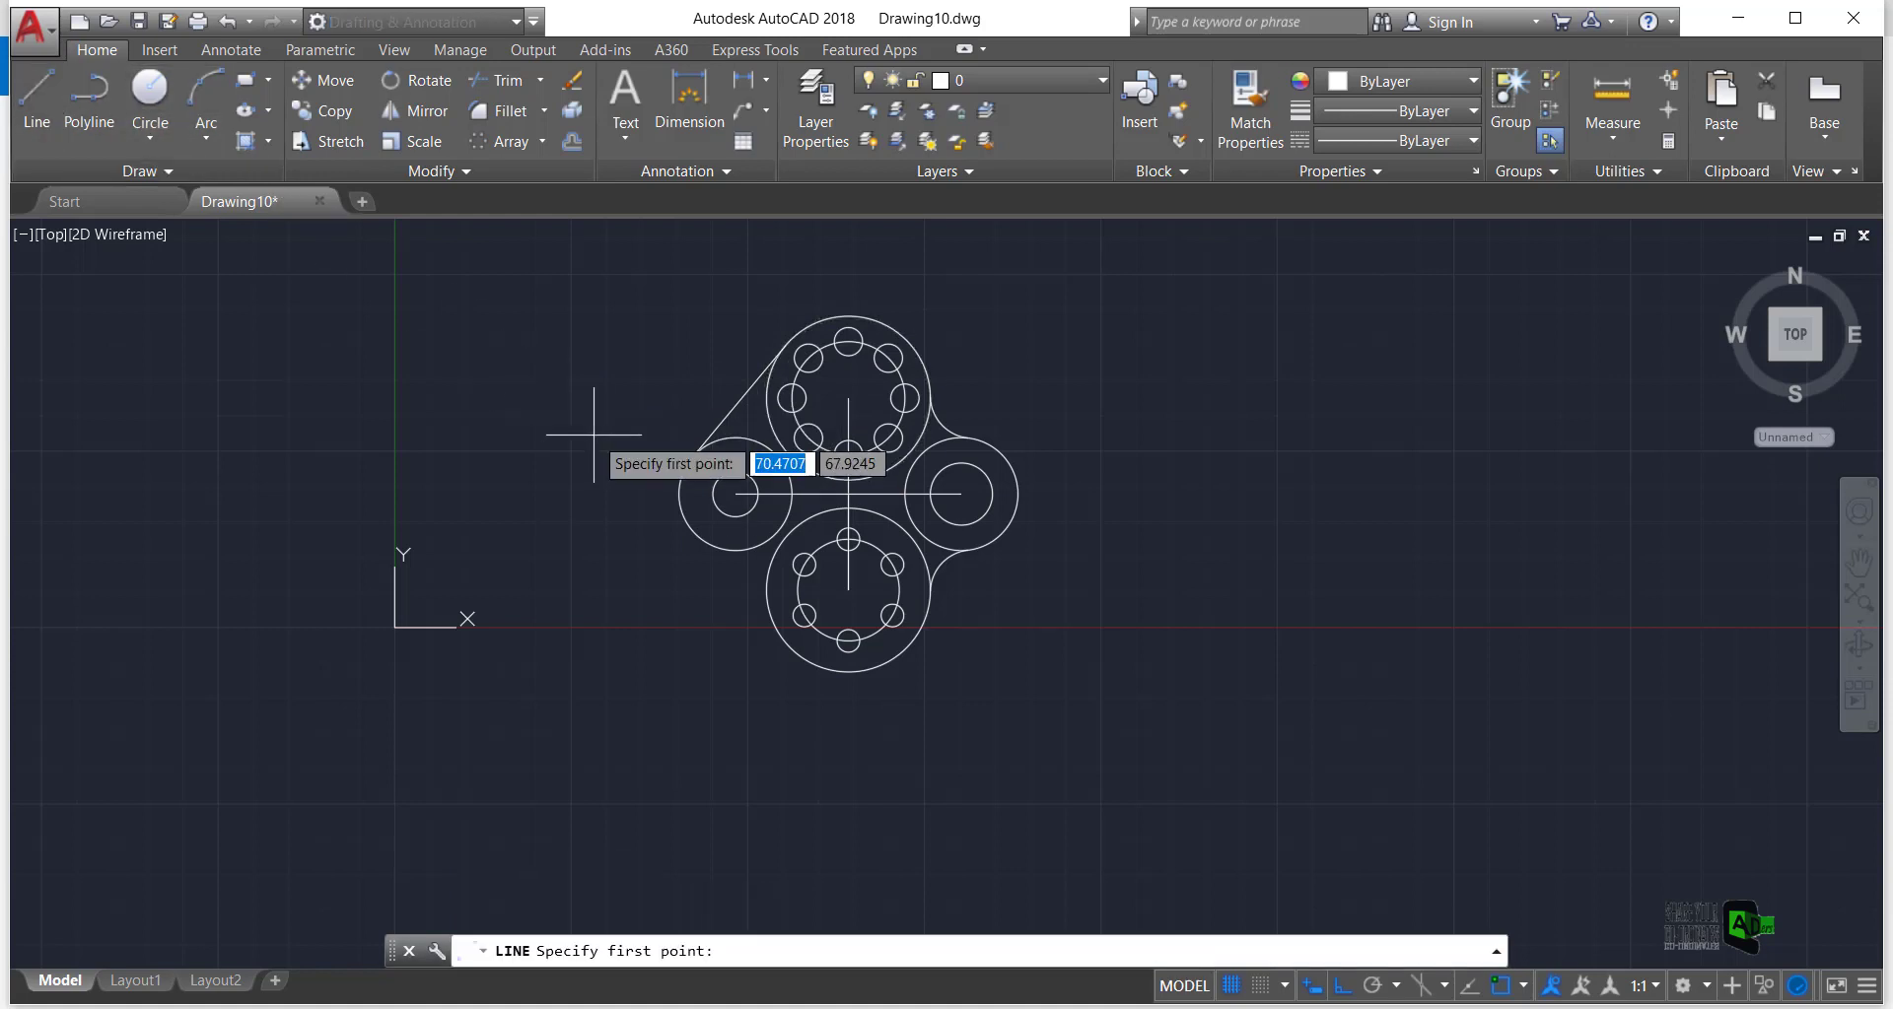
shift+right_click(596, 440)
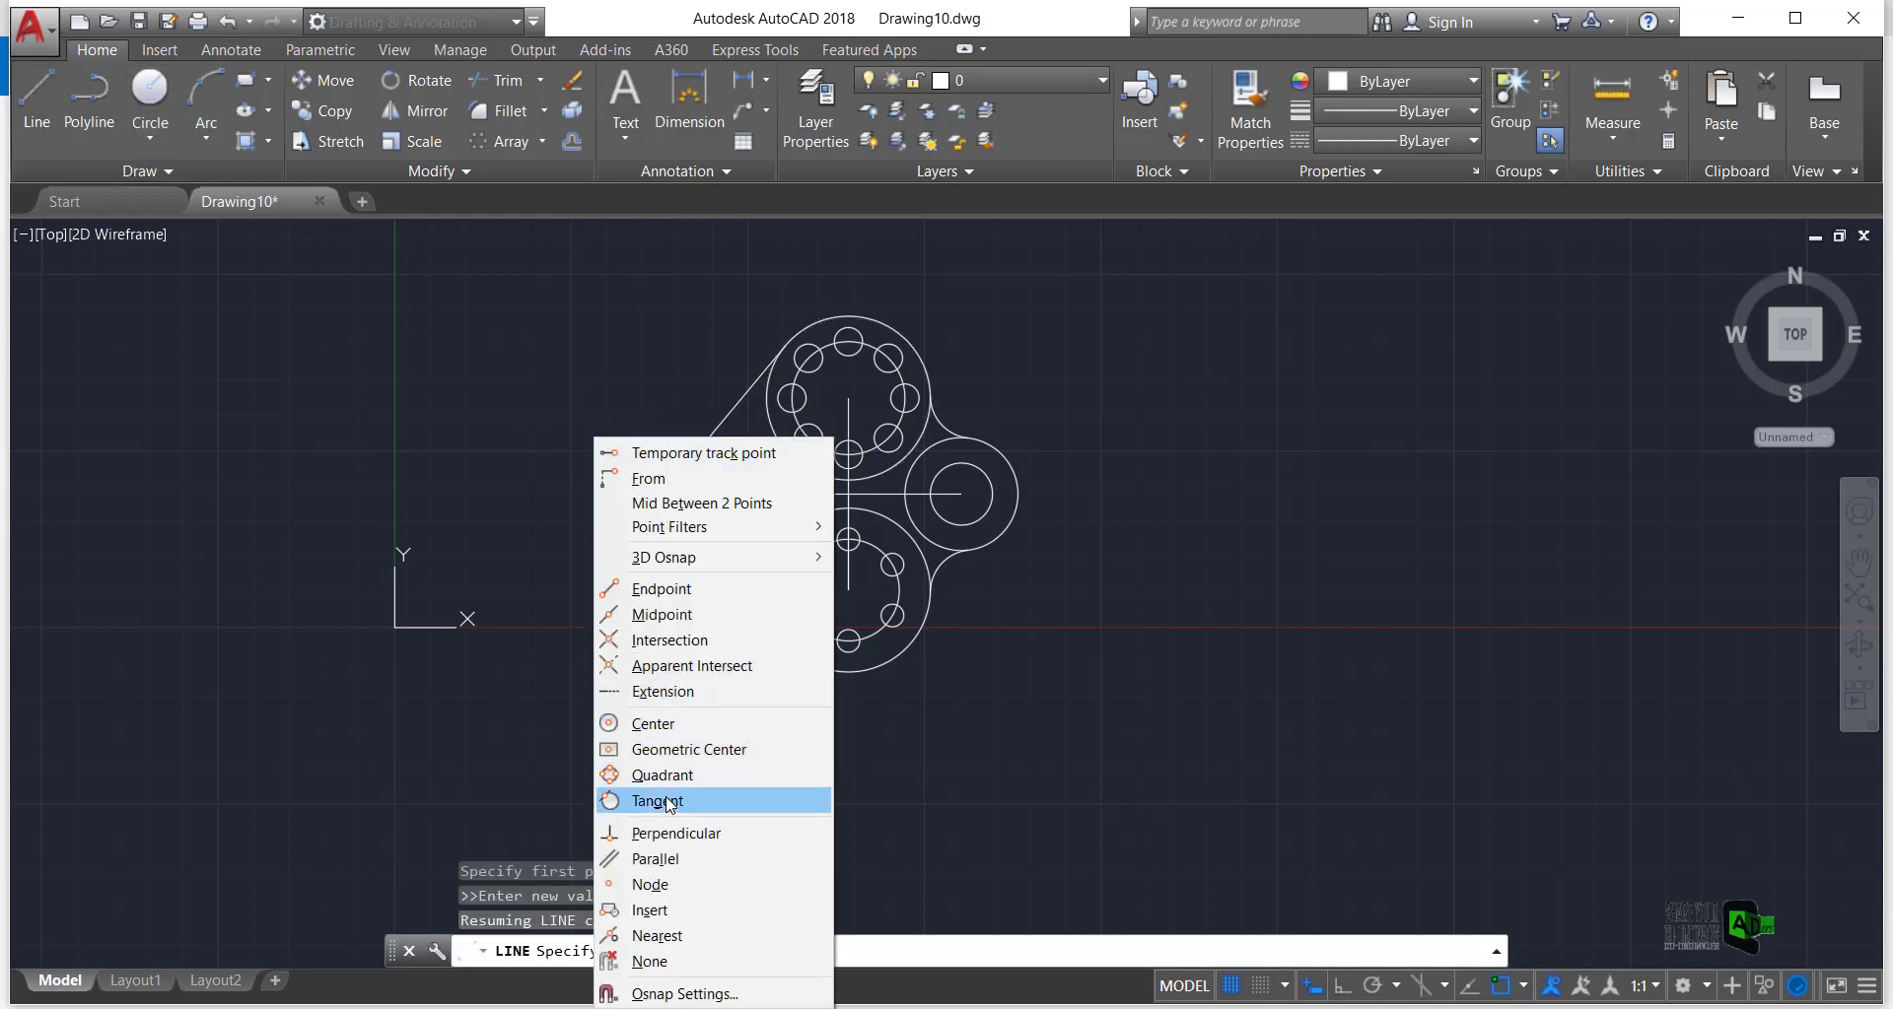
click(669, 805)
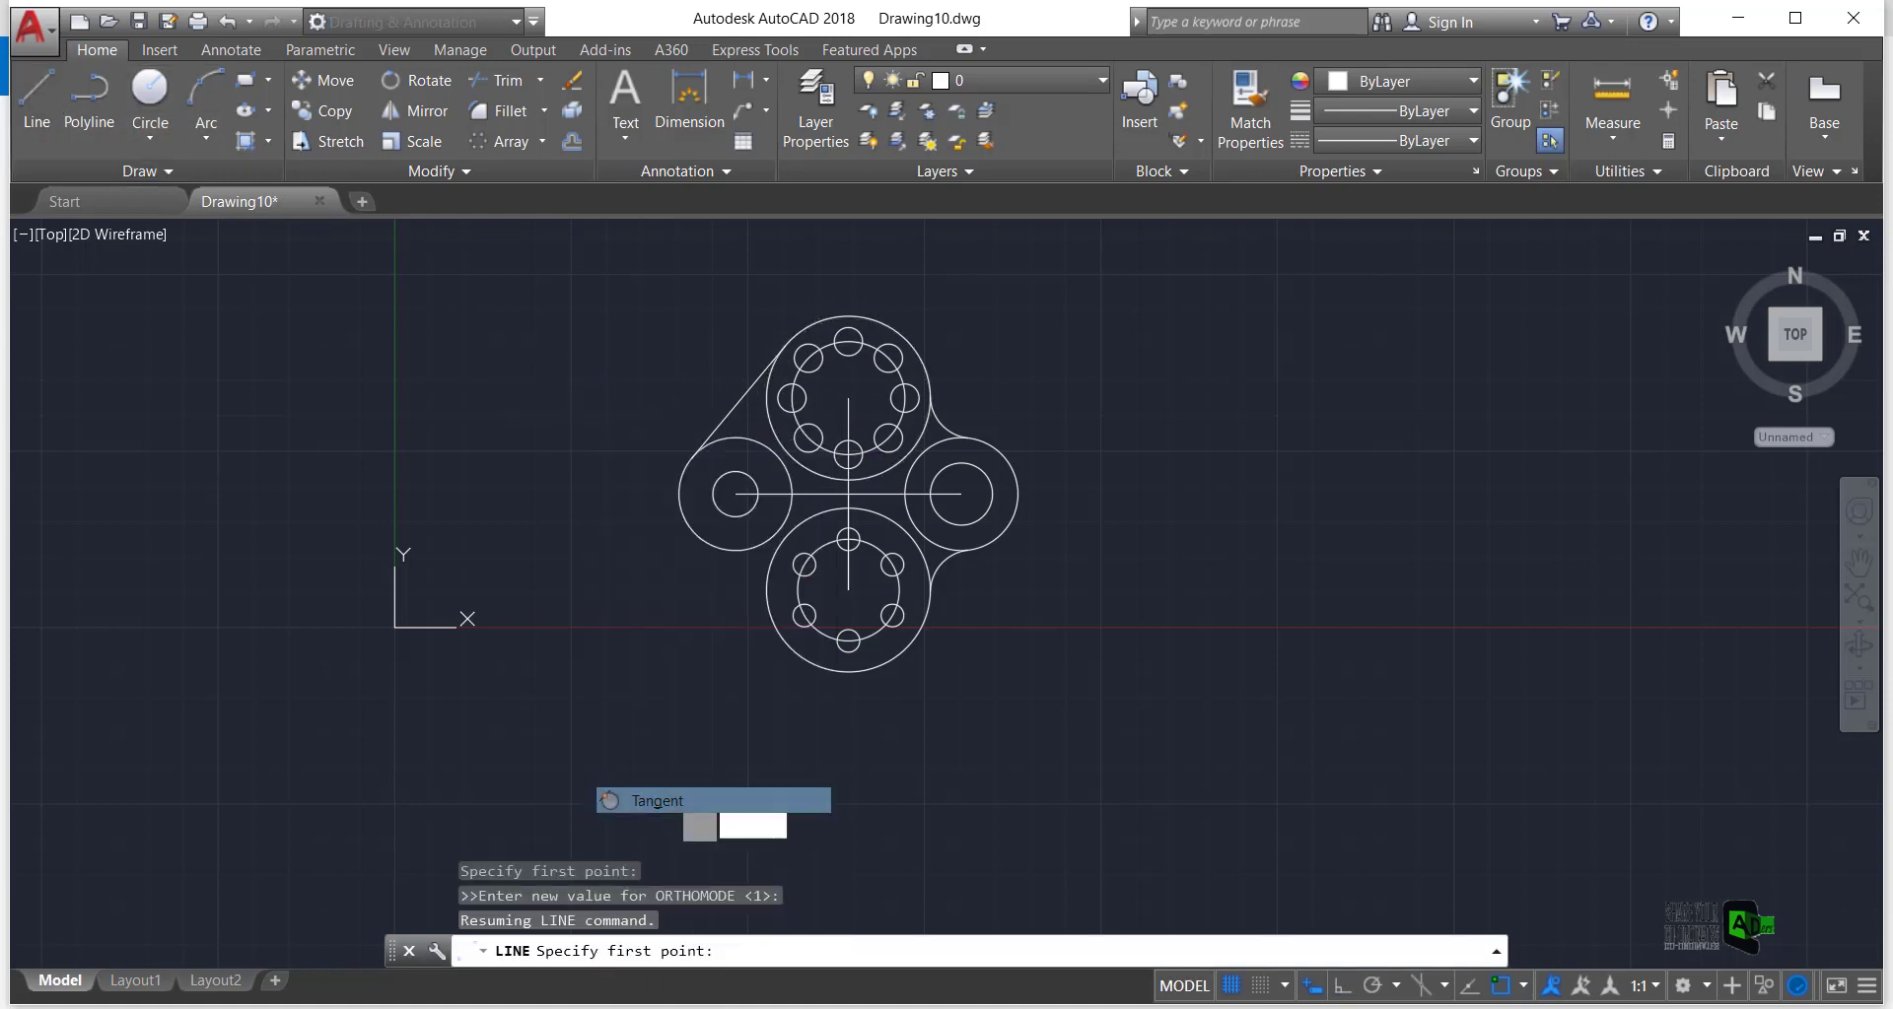
click(690, 536)
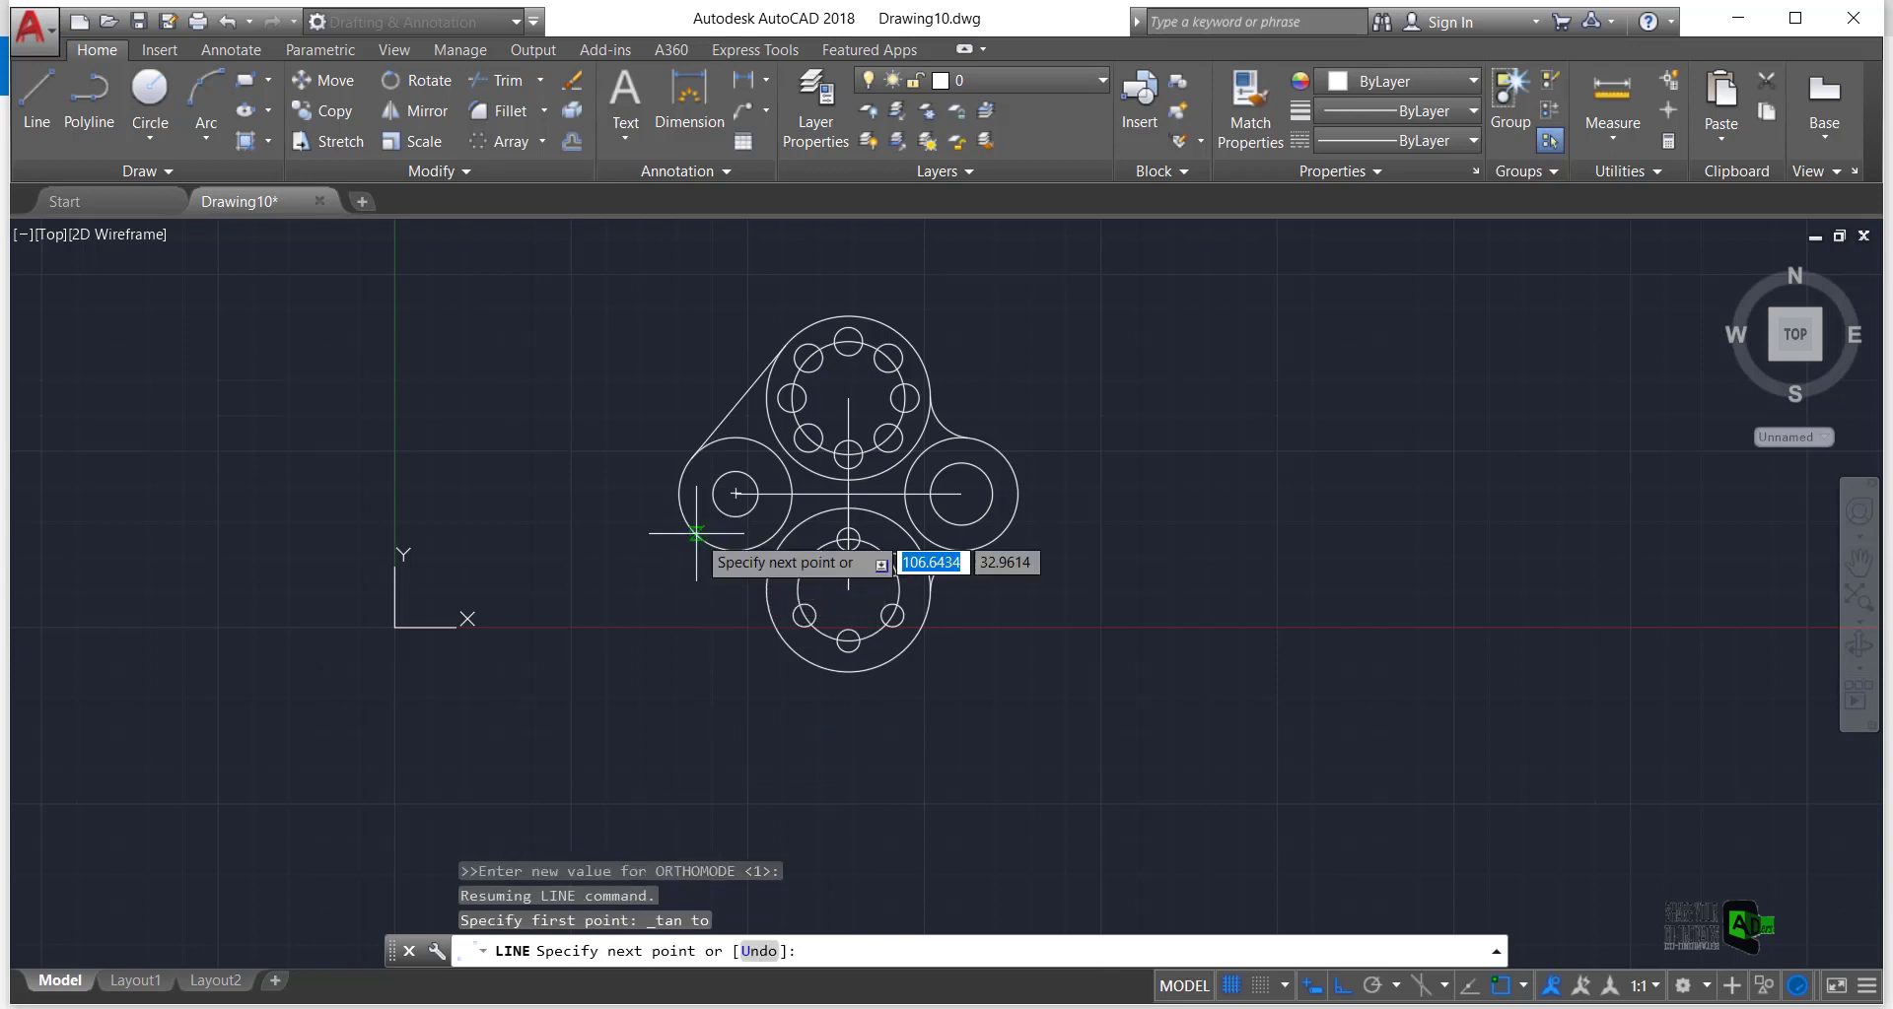
key(F8)
shift+right_click(711, 652)
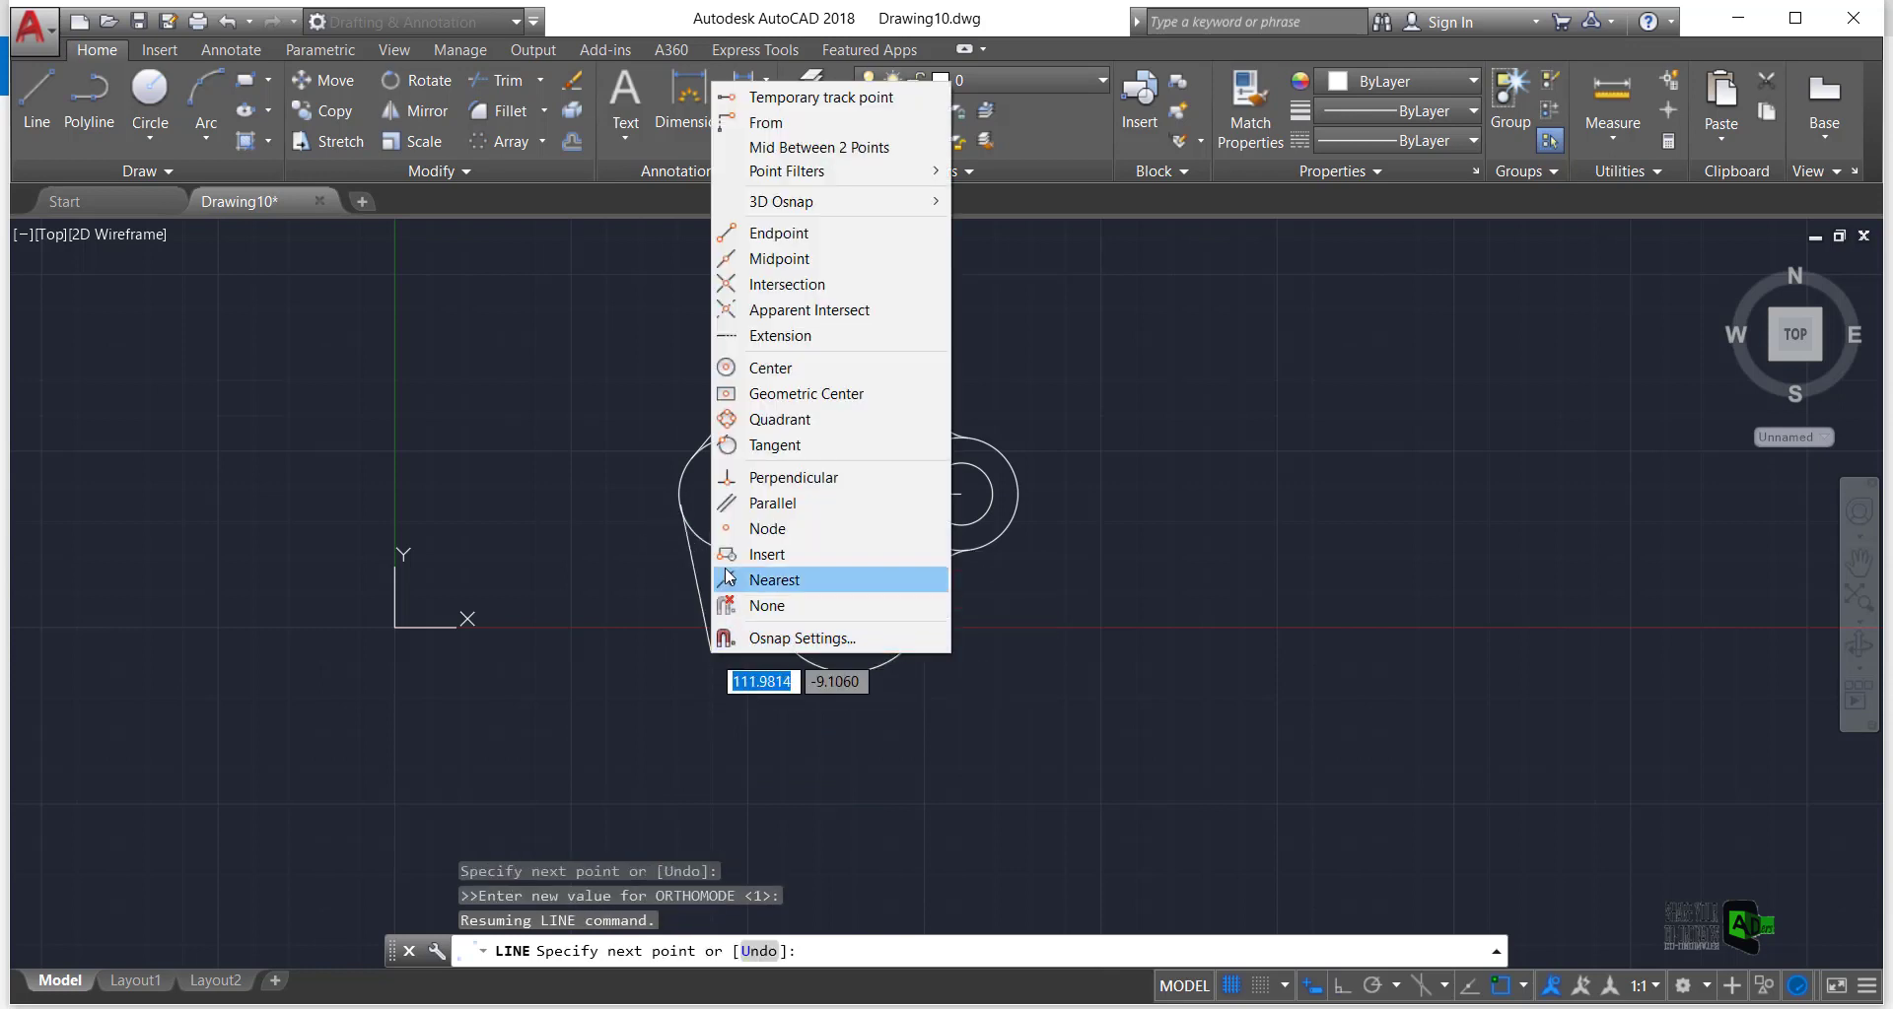
click(728, 444)
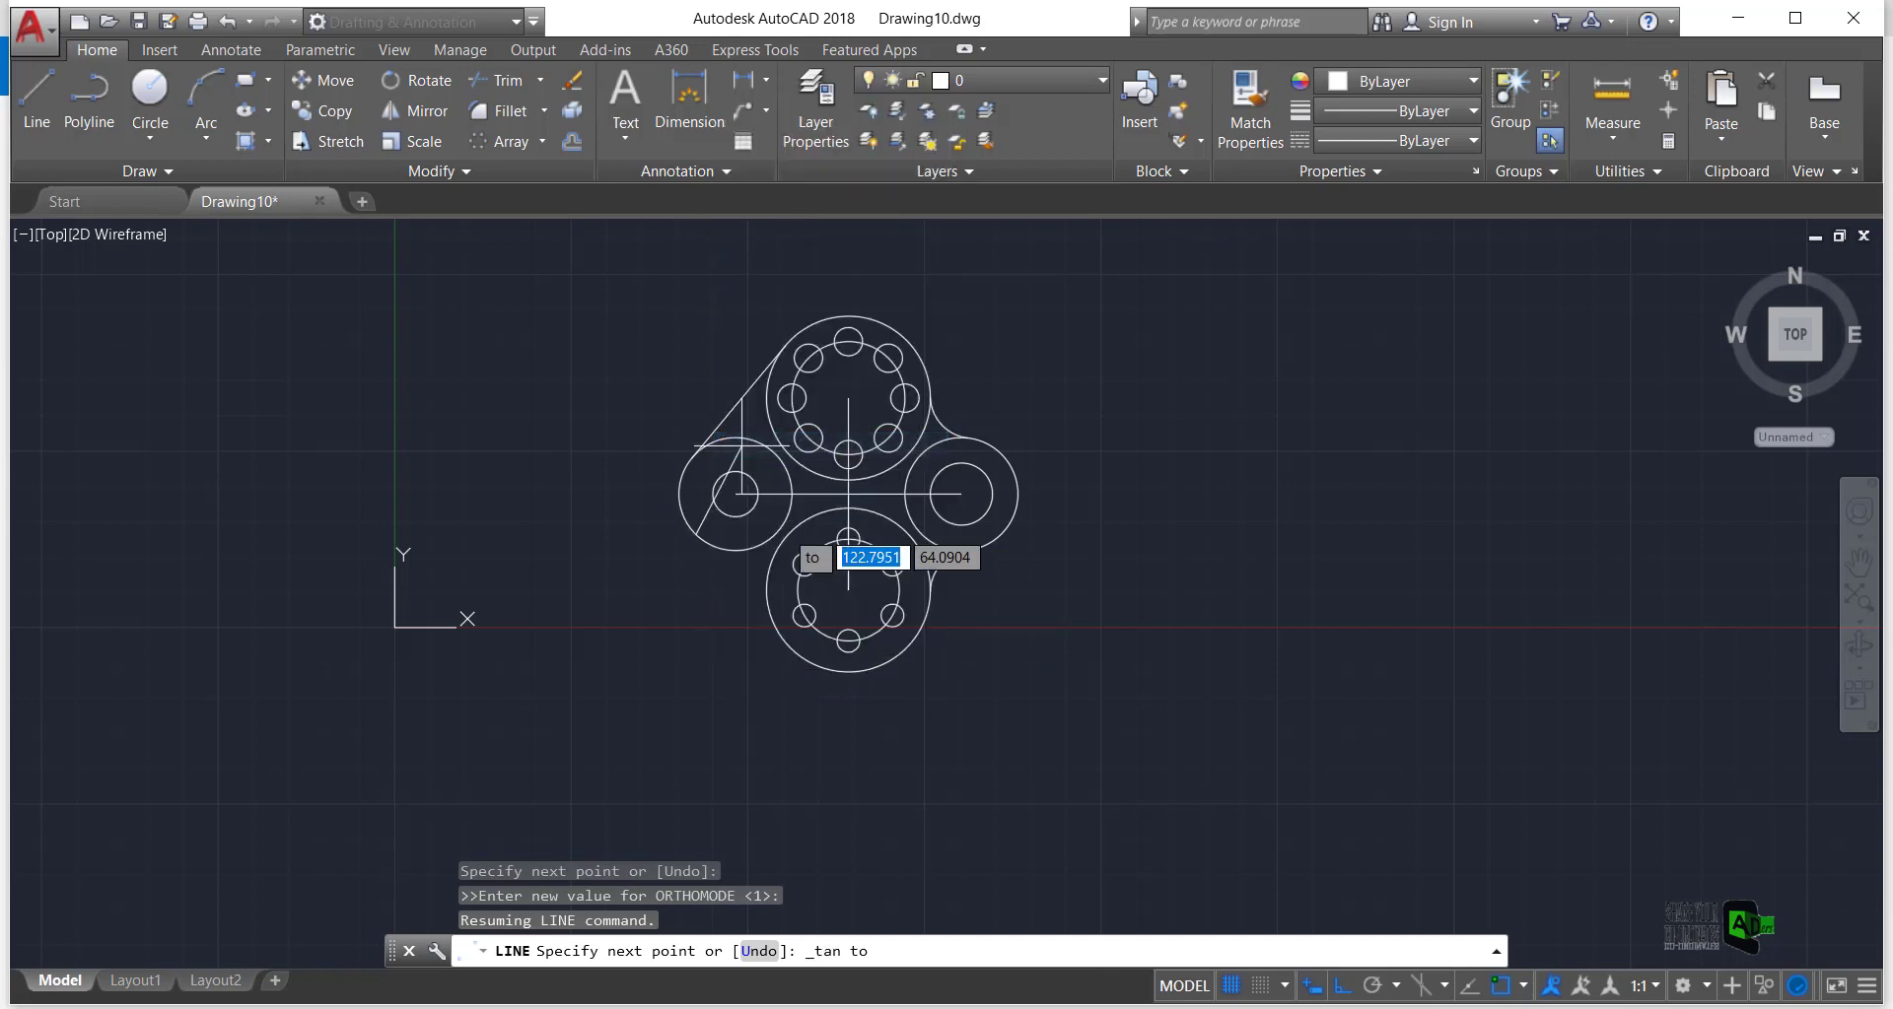
click(783, 639)
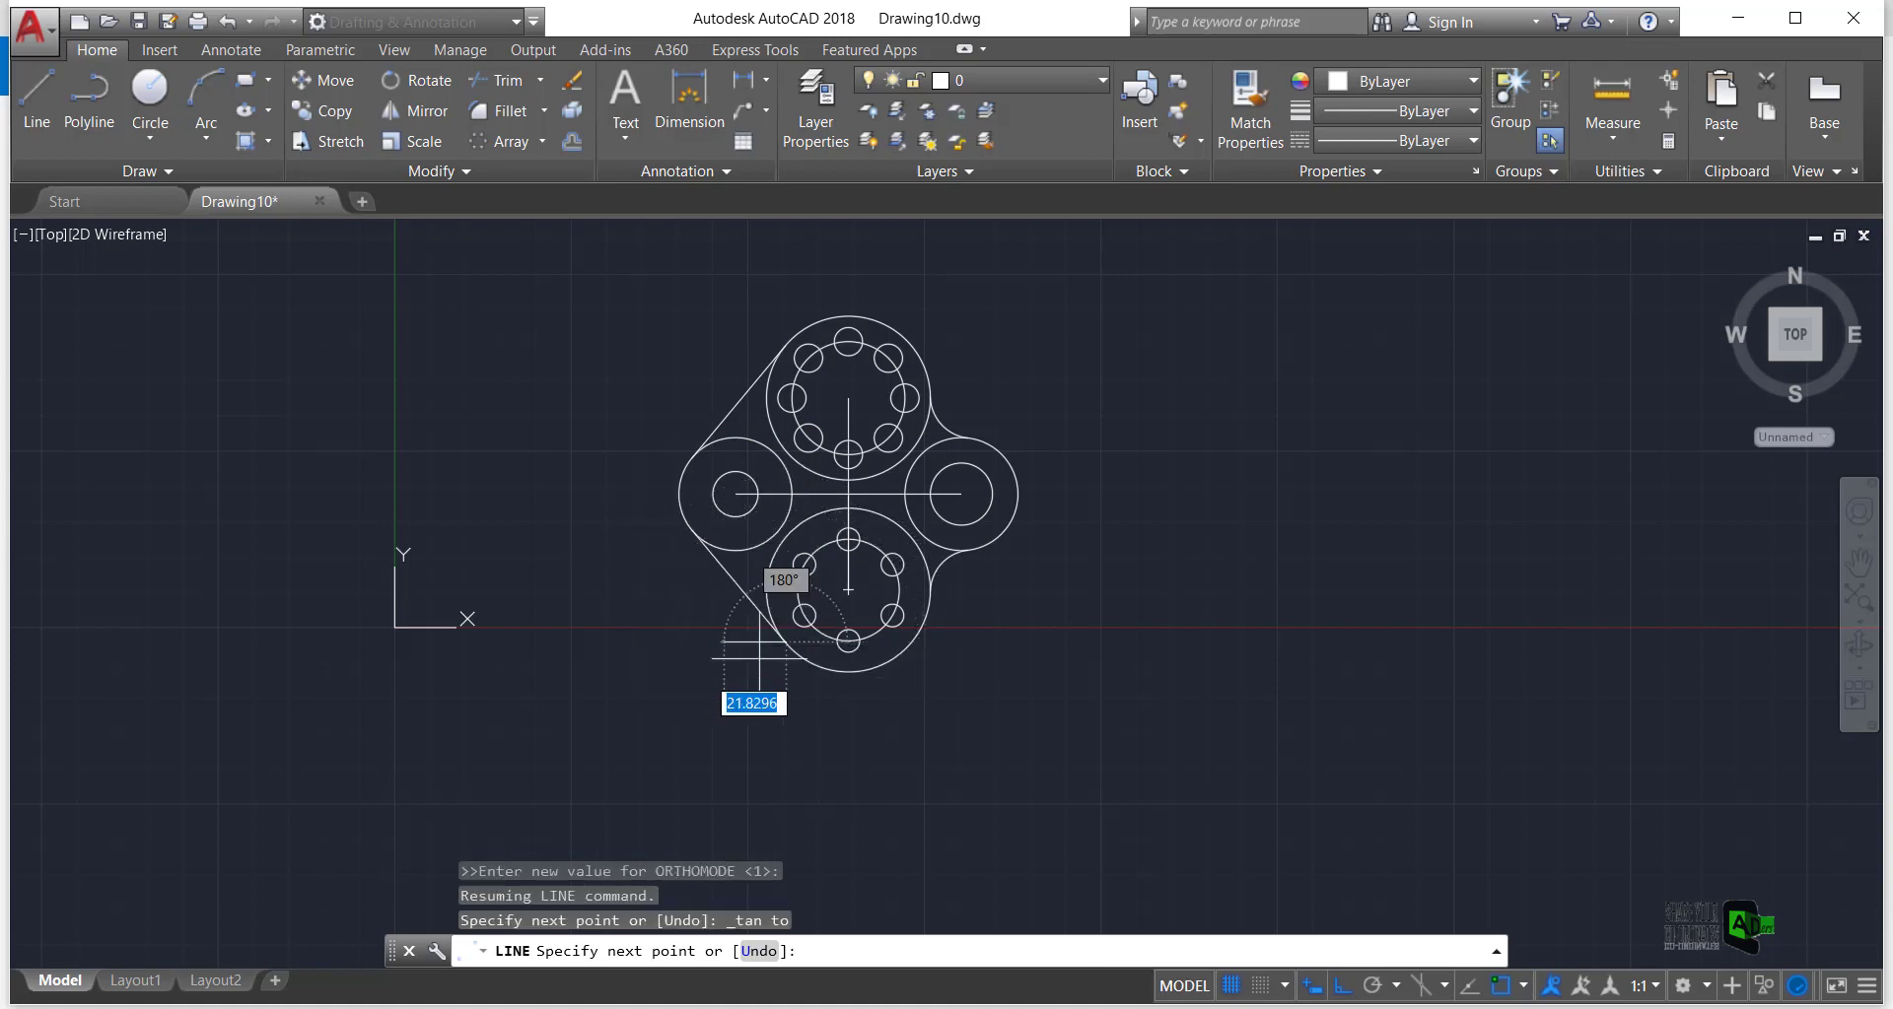
key(Escape)
Erase the vertical and horizontal construction lines that connect the centres of the large circles and side bosses
scroll(779, 521, up, 2)
scroll(798, 507, down, 2)
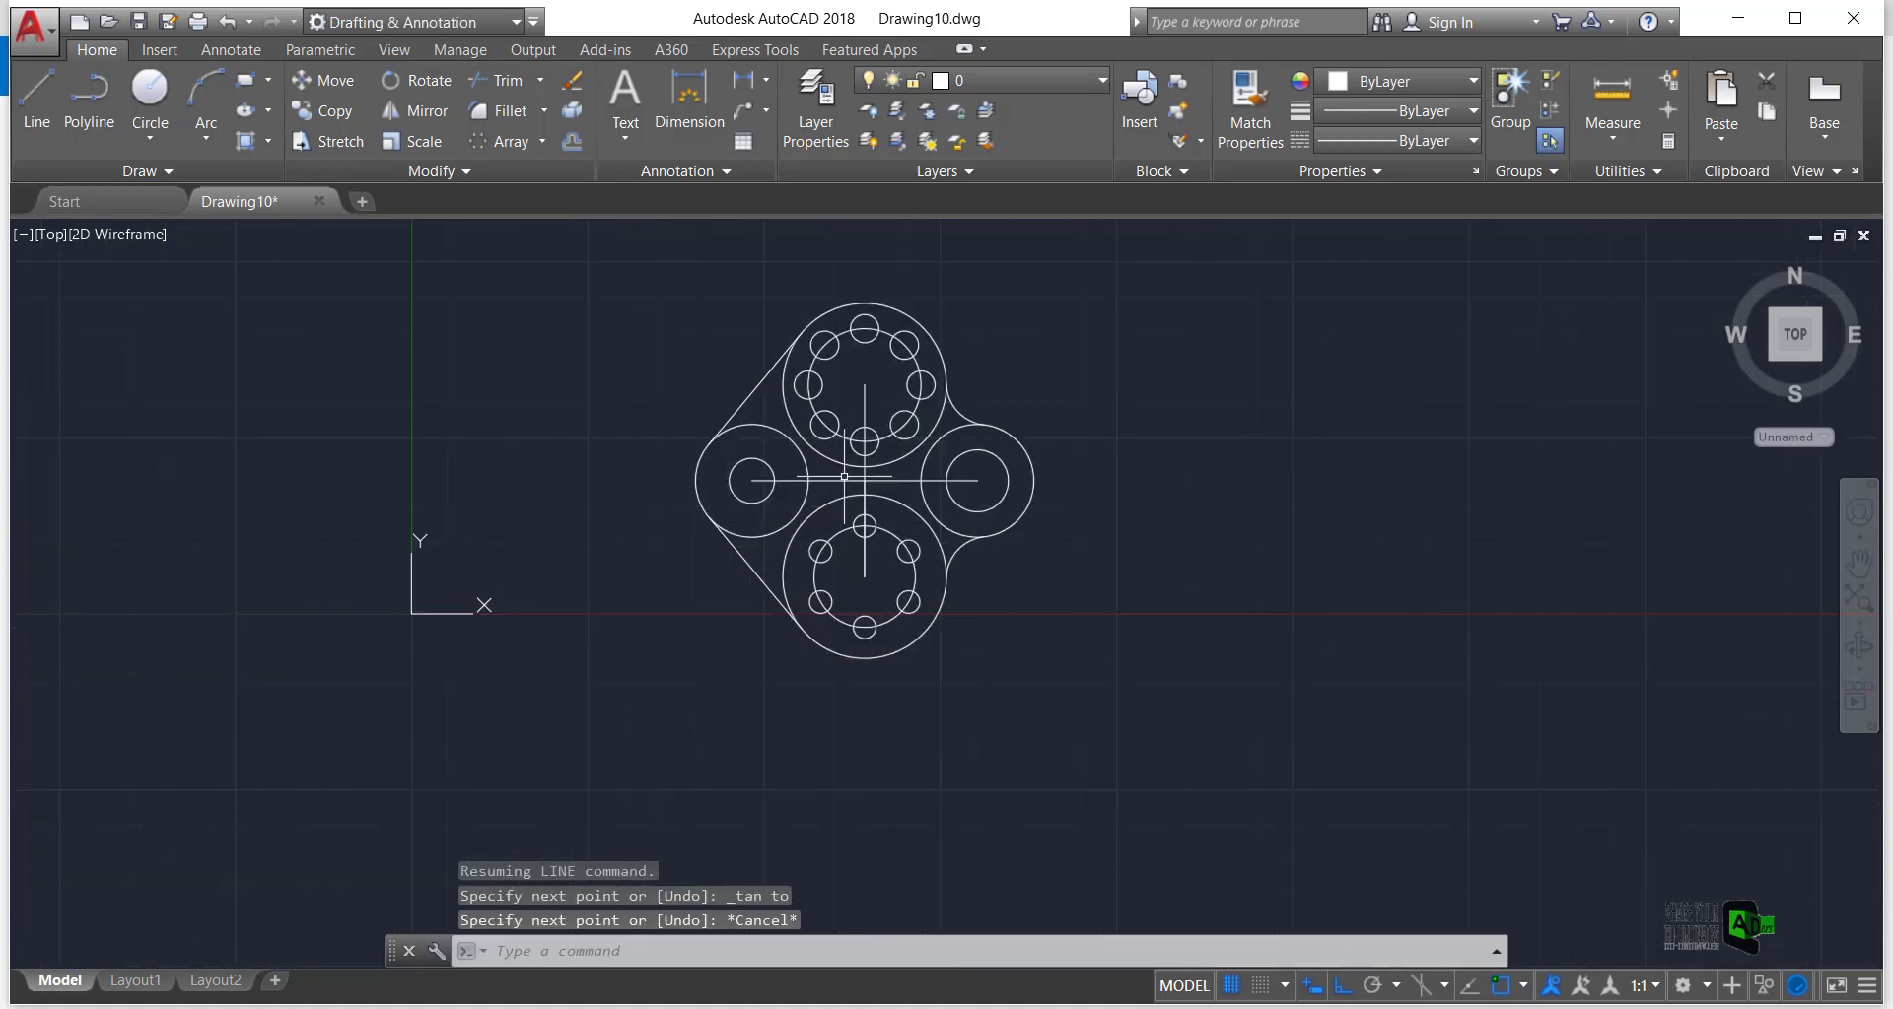
scroll(838, 483, up, 2)
scroll(867, 468, down, 4)
scroll(893, 457, up, 4)
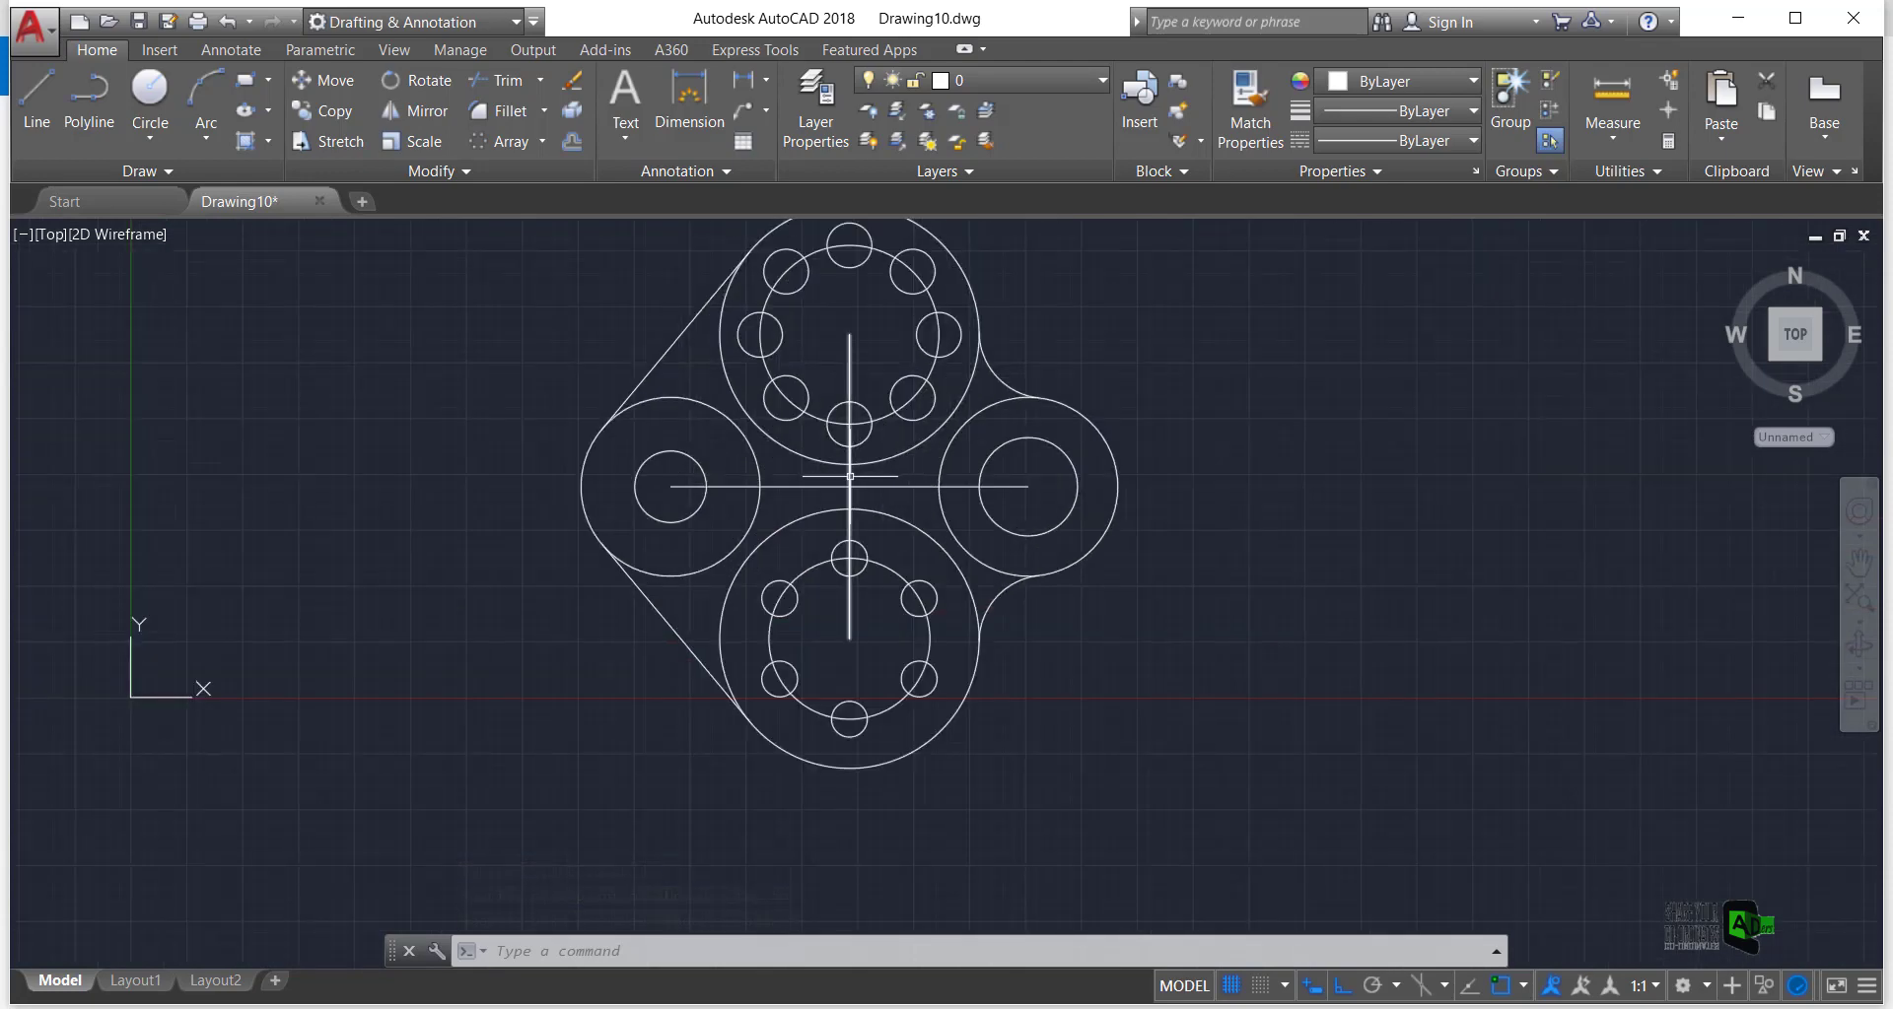
click(851, 478)
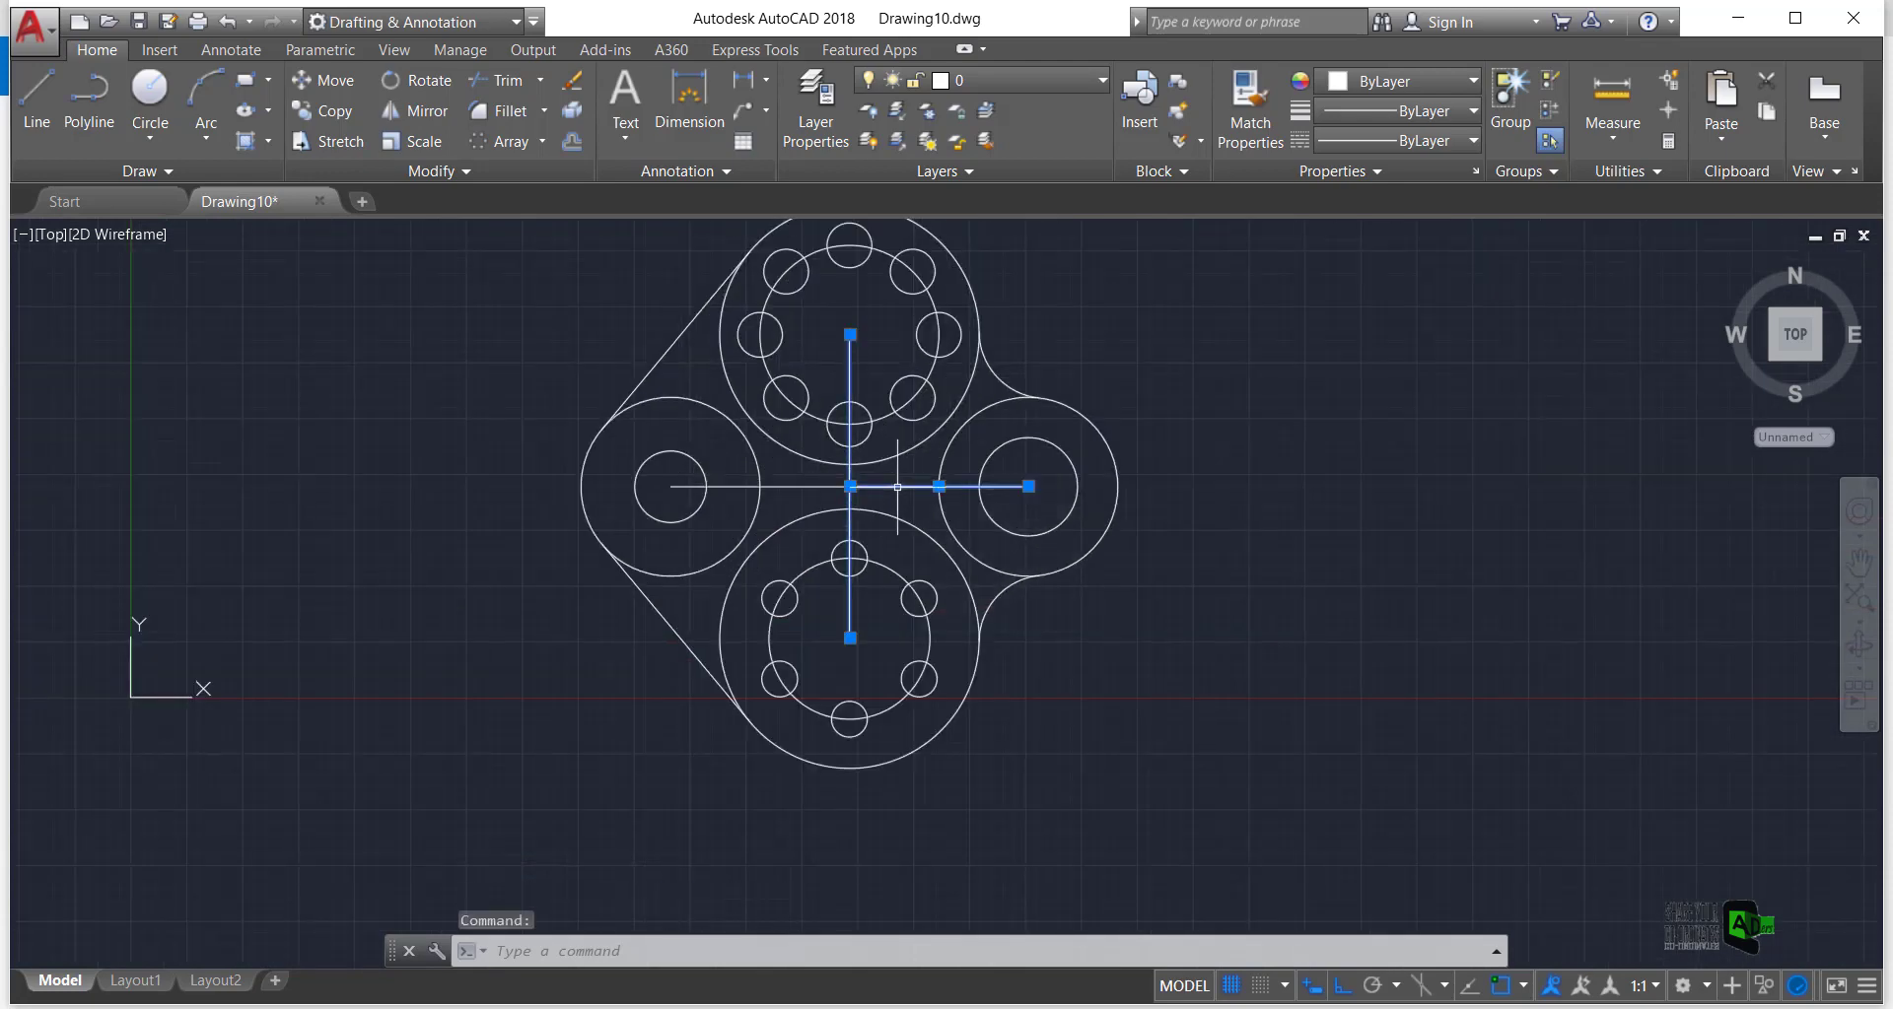
click(795, 486)
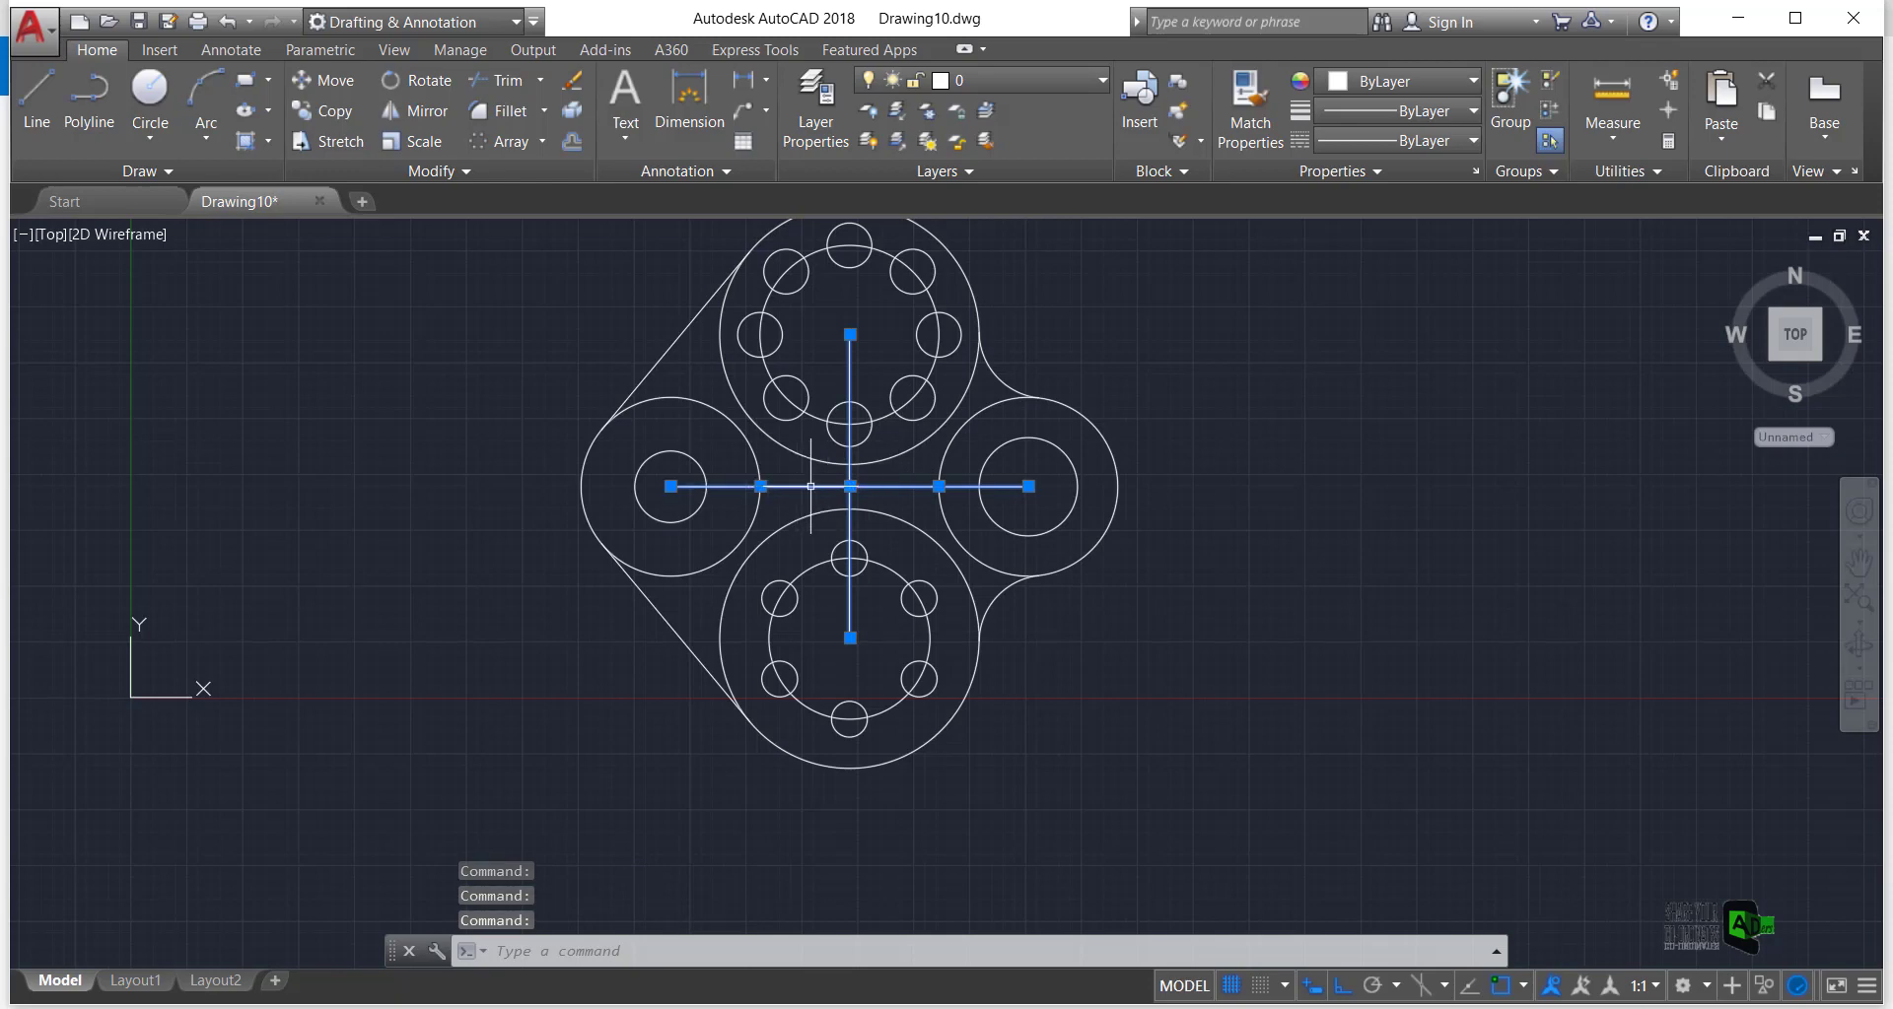
key(Delete)
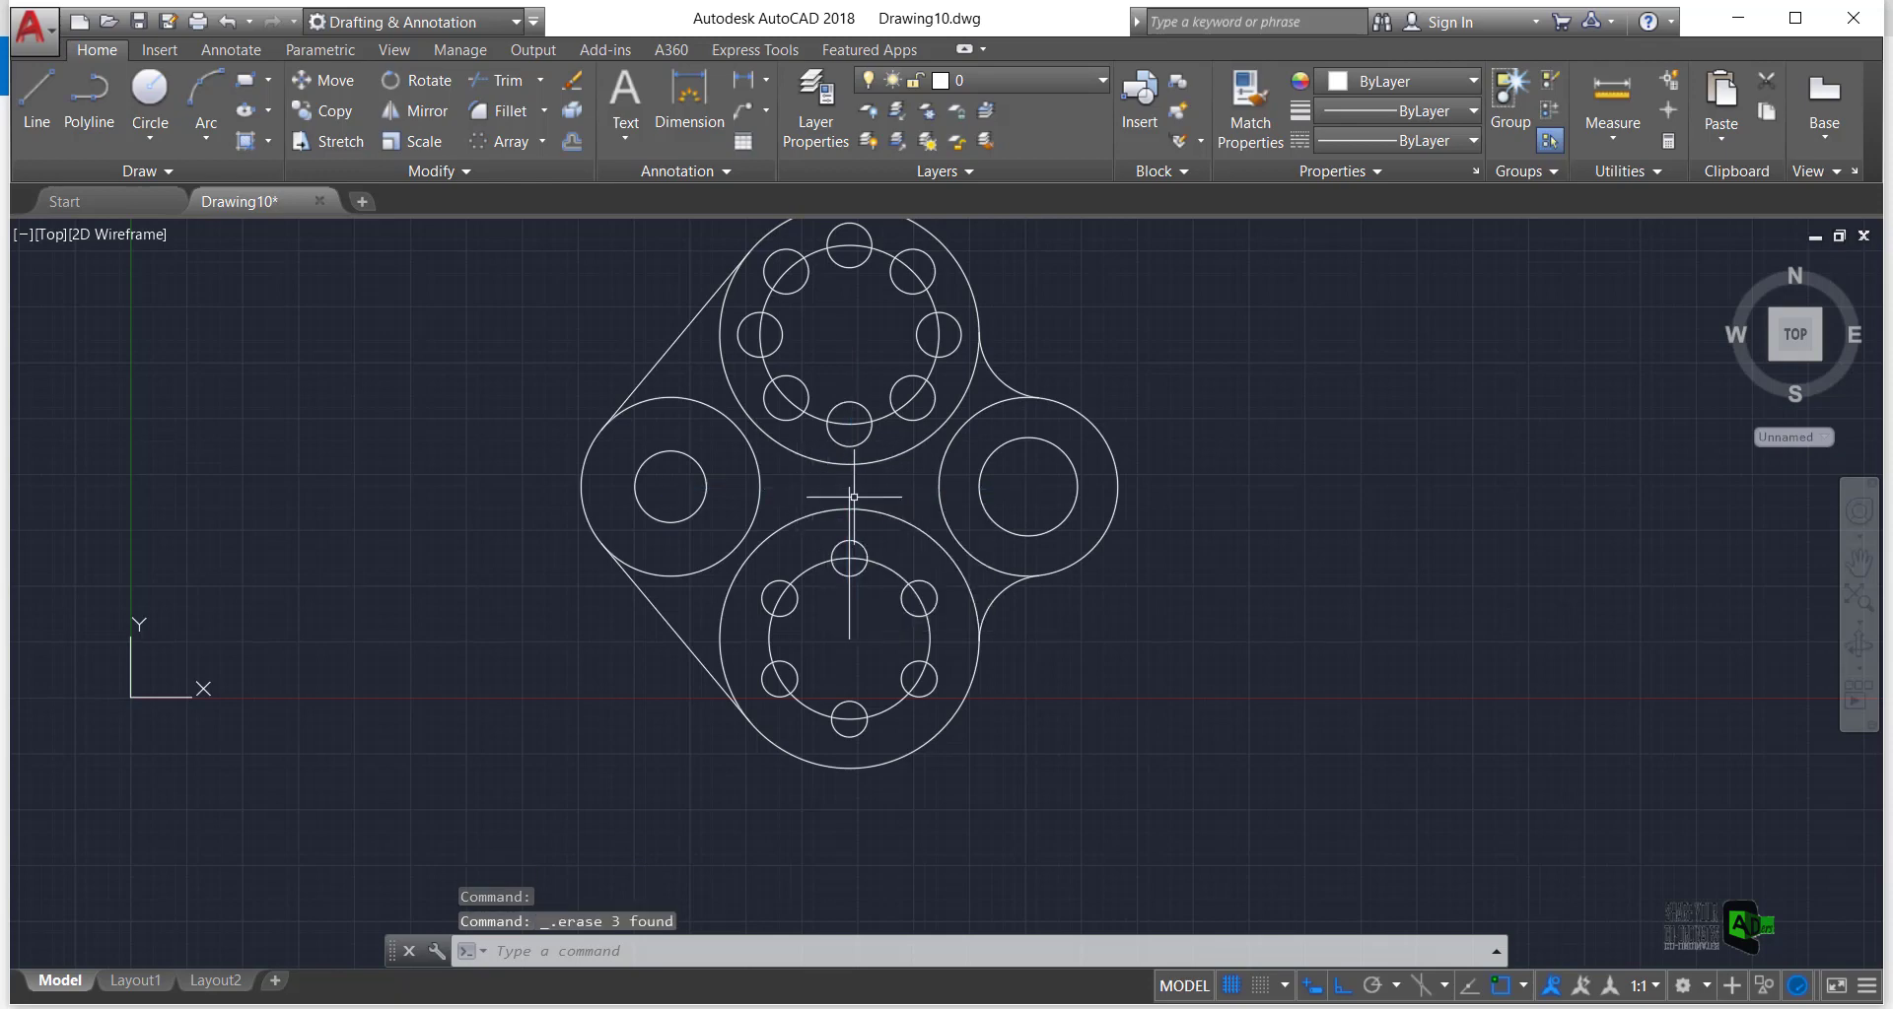
click(849, 547)
key(Delete)
Trim the inner arcs of the left and right bosses' outer circles, using all objects as cutting edges
scroll(715, 424, up, 1)
scroll(743, 443, down, 1)
scroll(750, 444, up, 1)
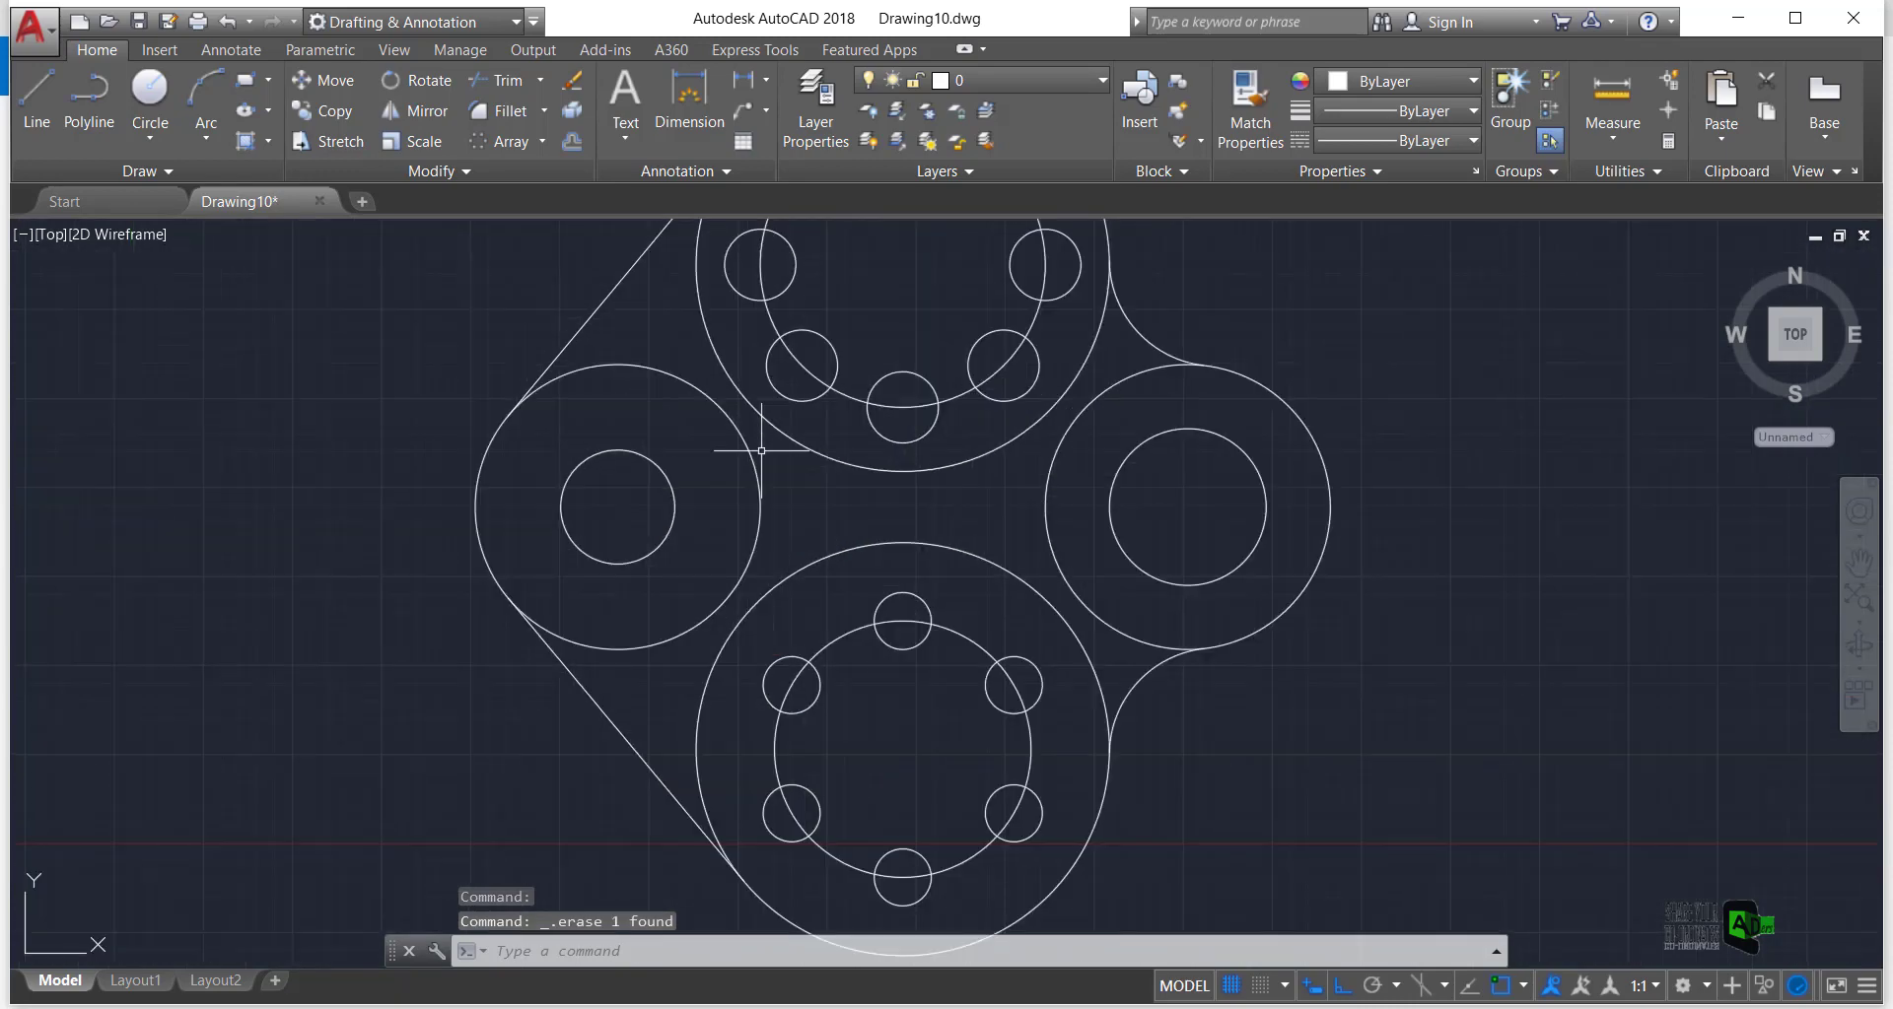
scroll(760, 449, down, 1)
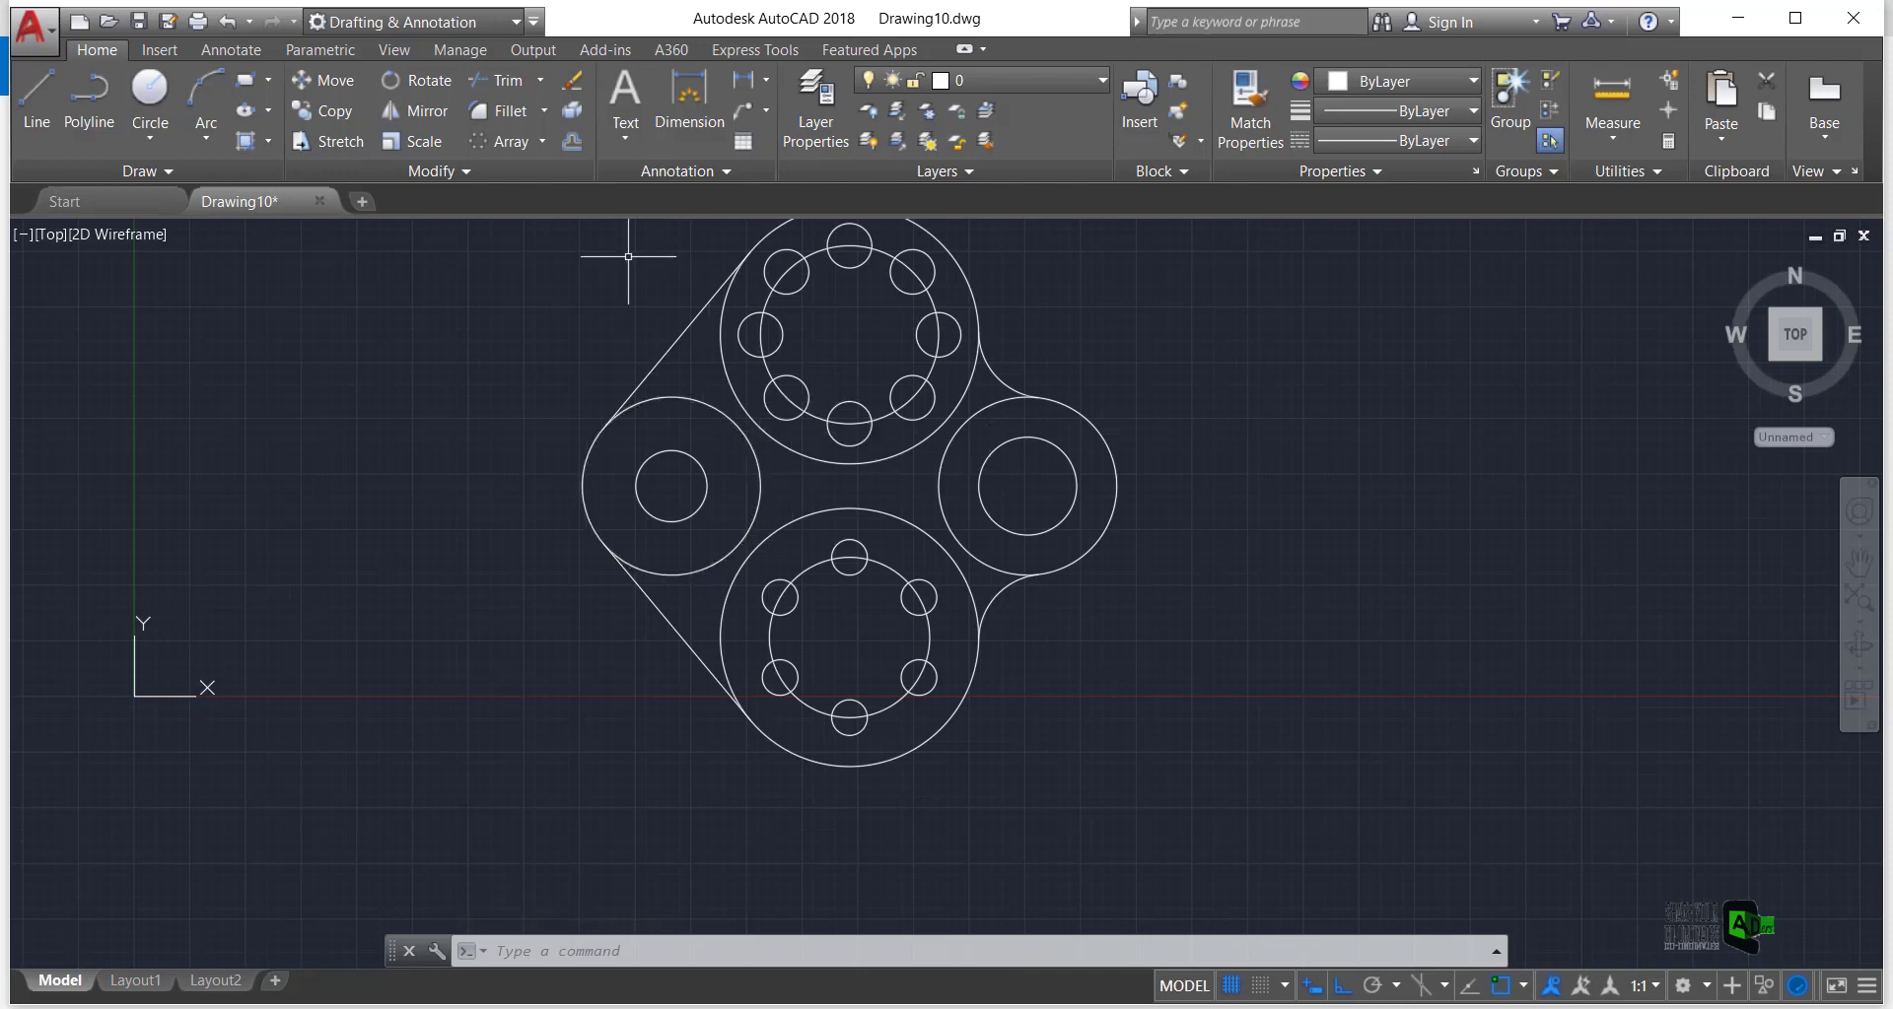
click(481, 80)
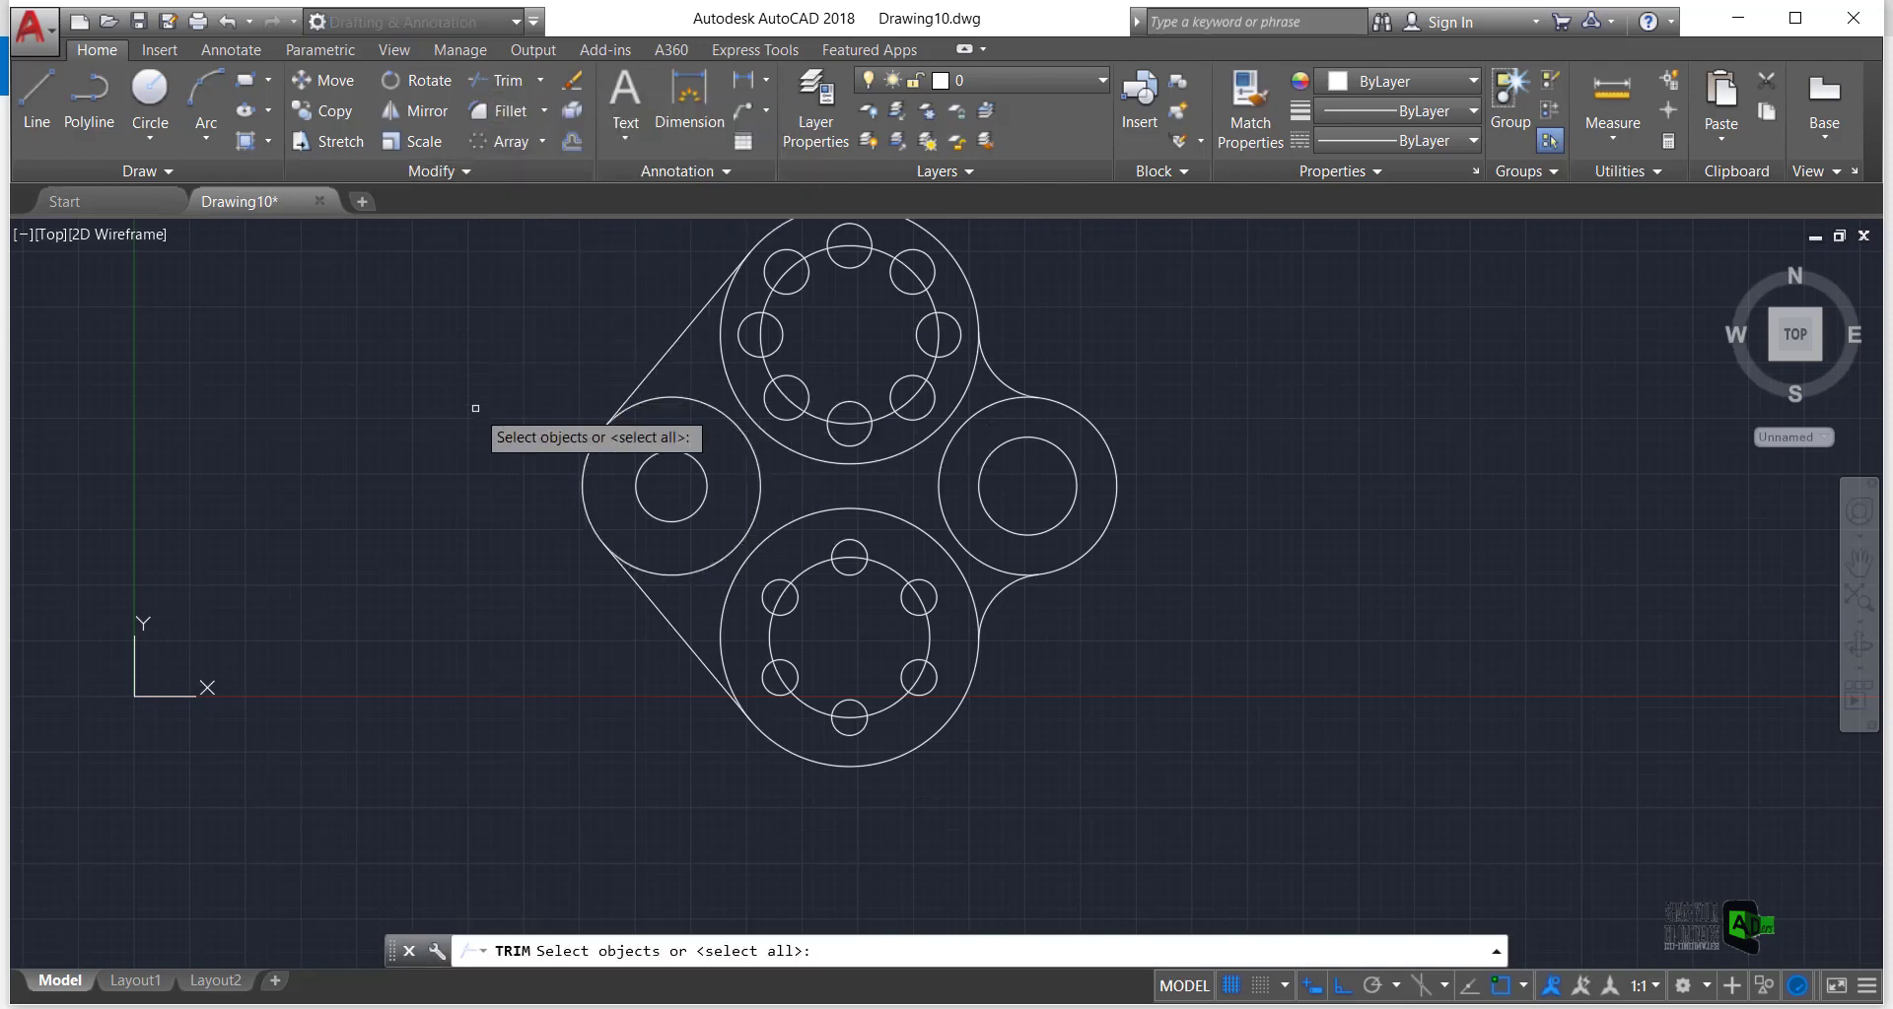
key(Return)
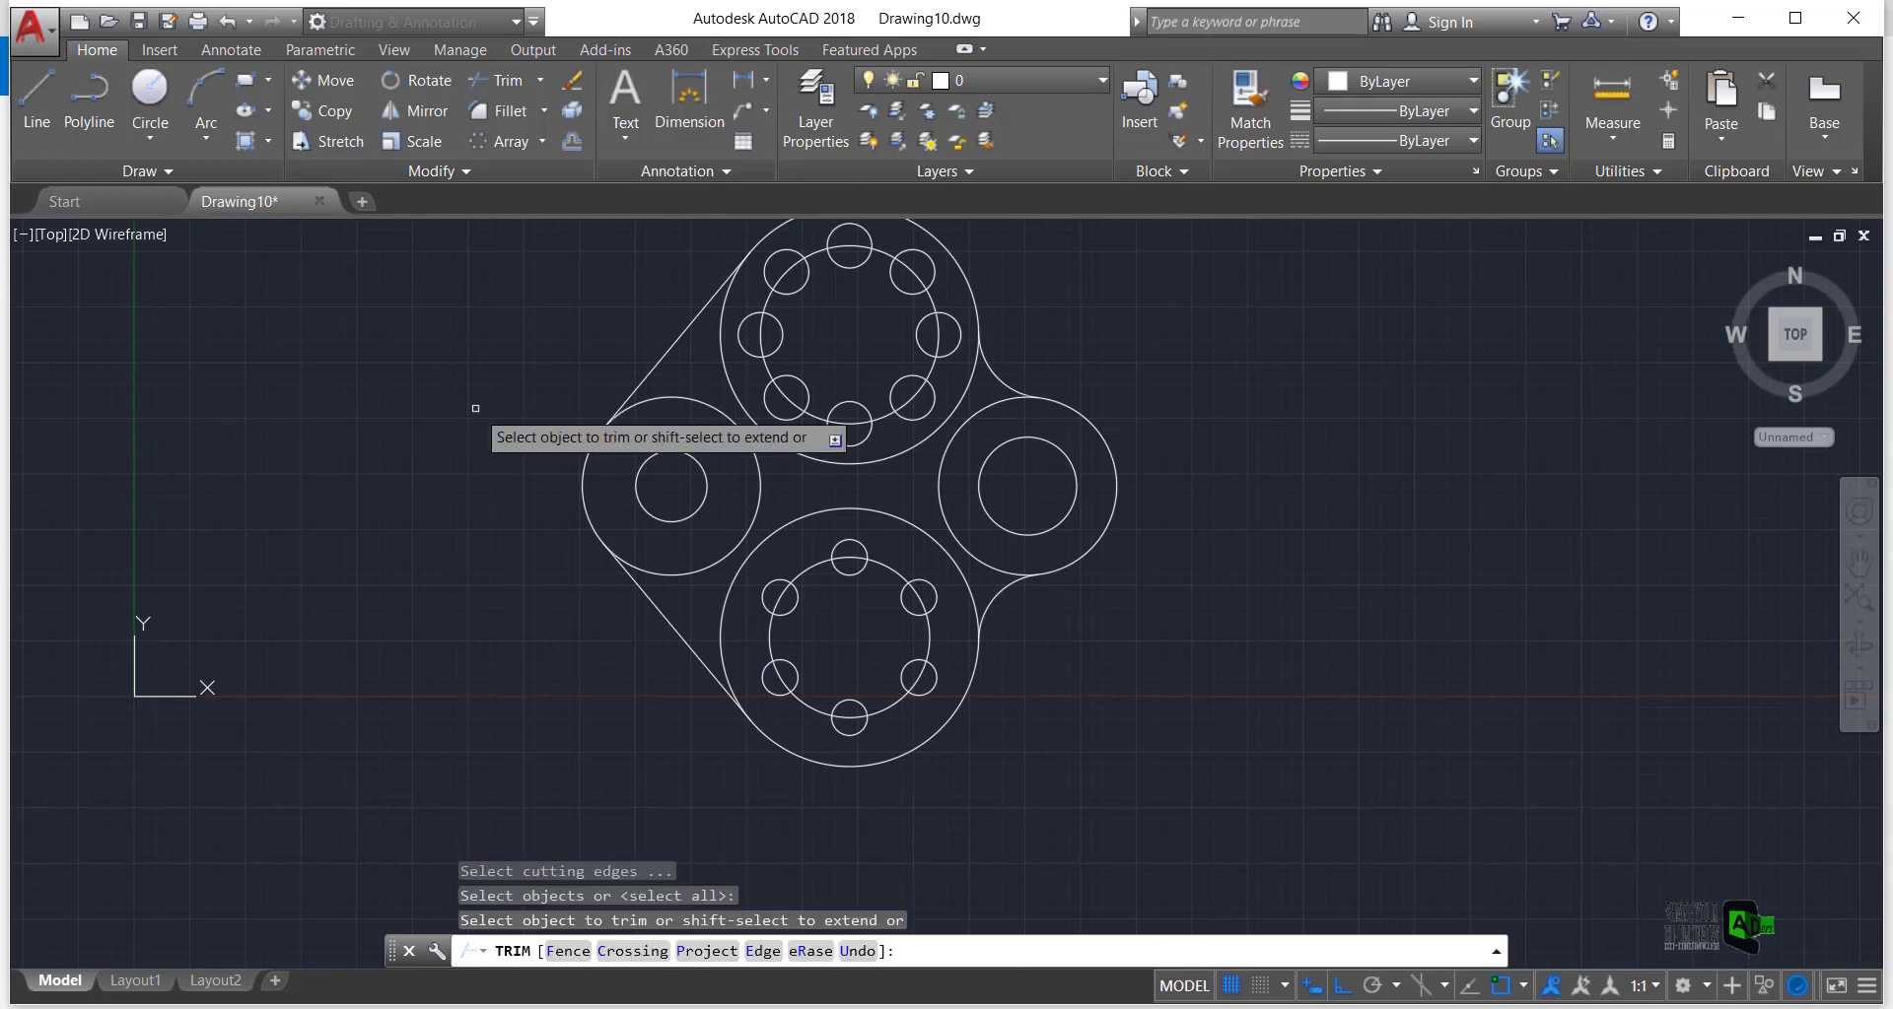
click(676, 398)
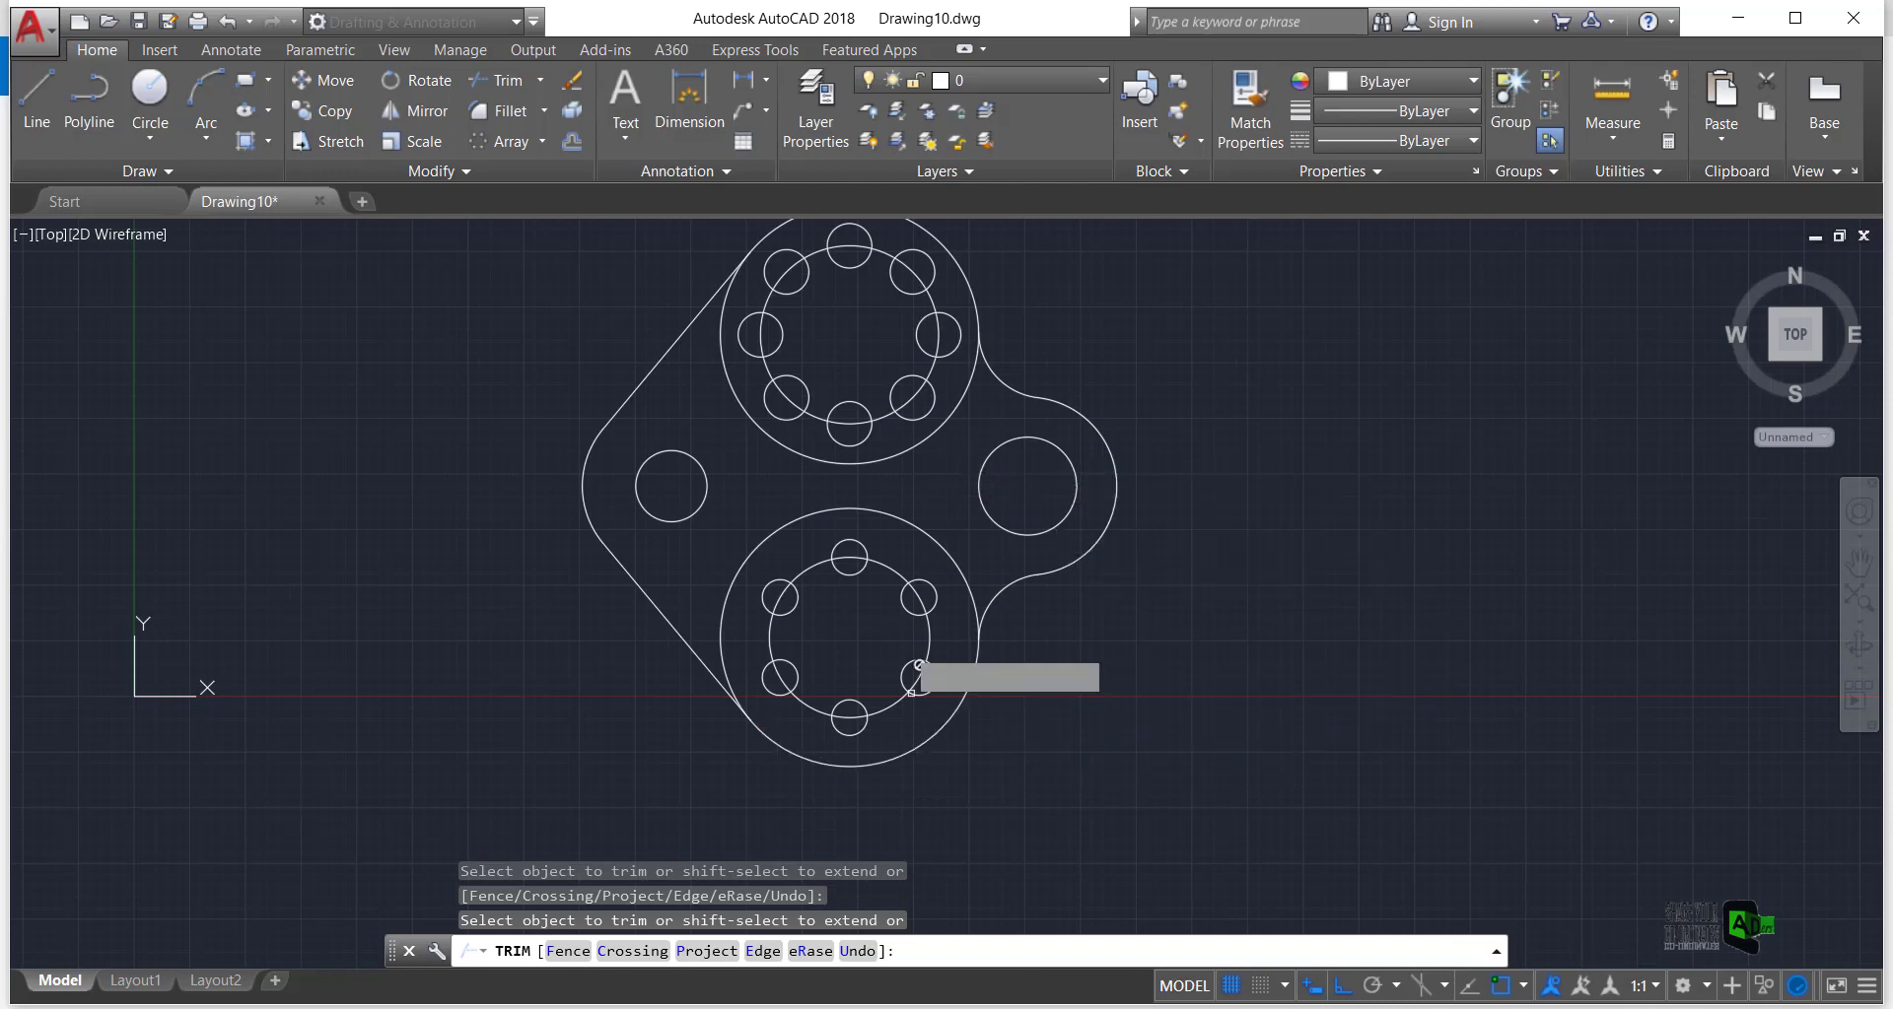
scroll(910, 661, down, 3)
scroll(915, 680, up, 4)
key(Escape)
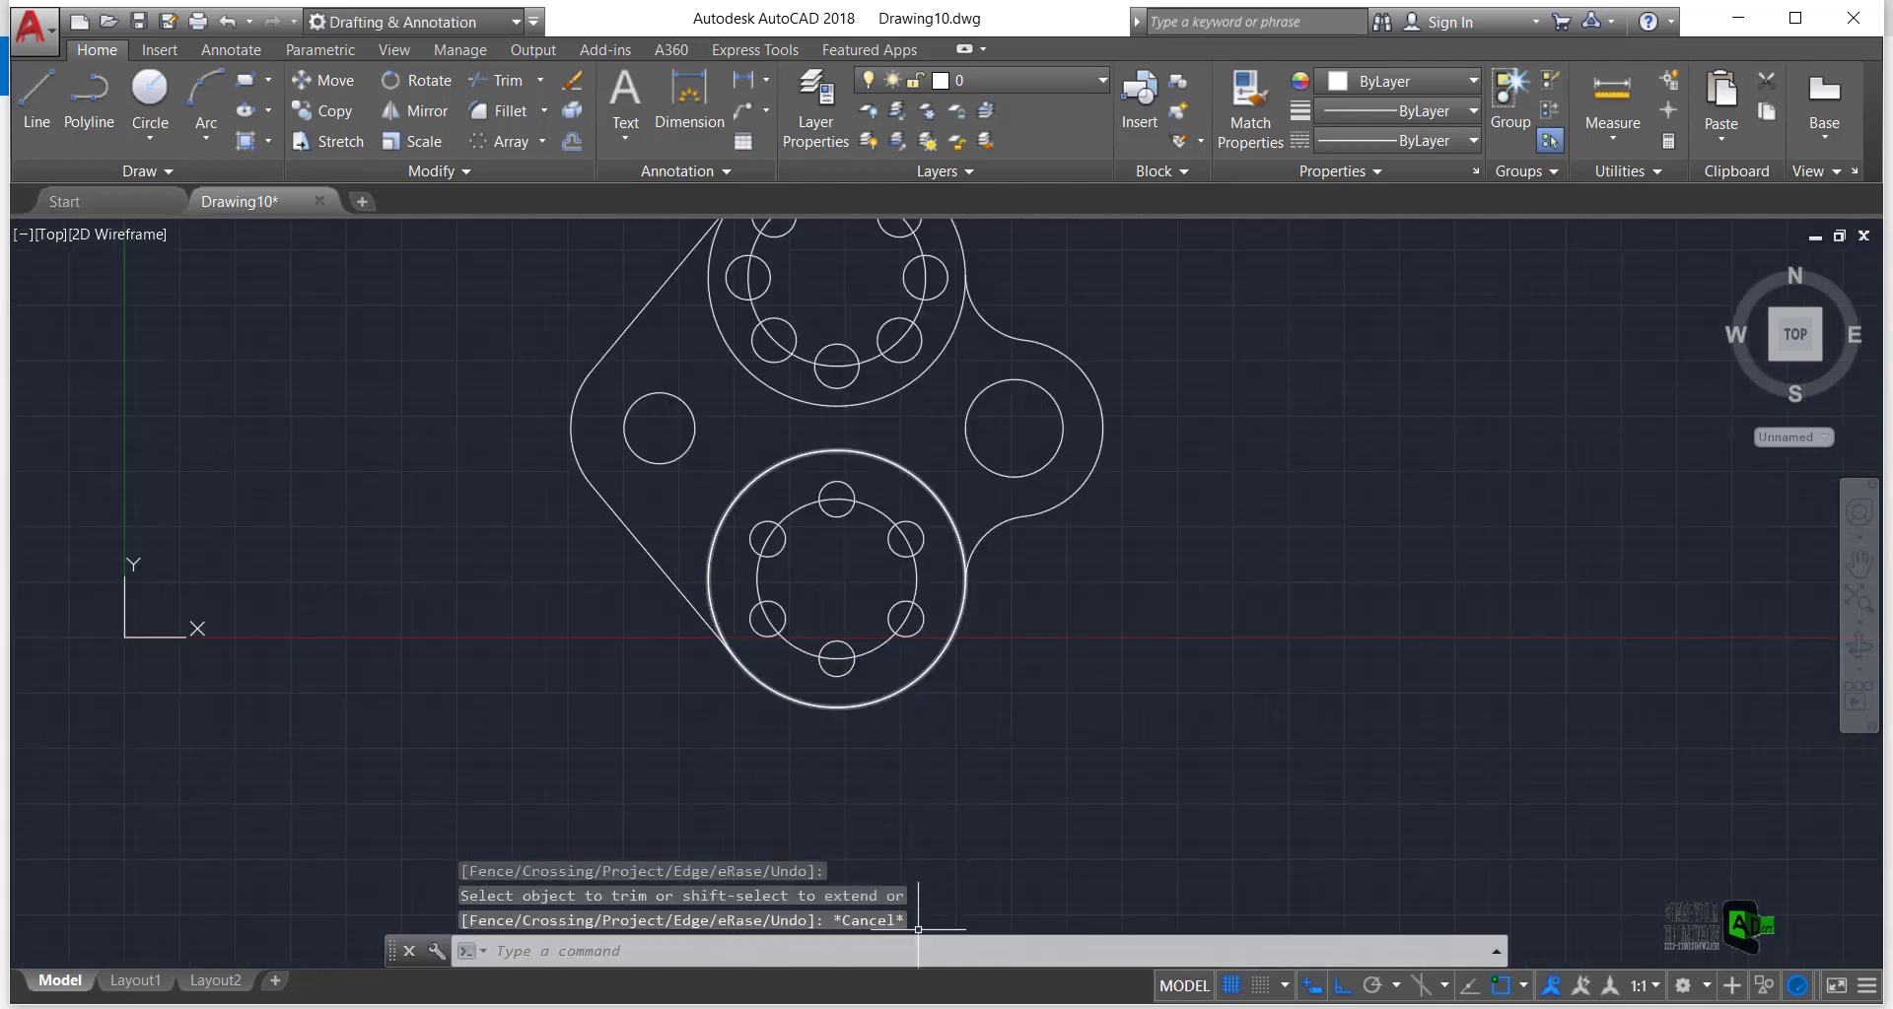
Compare the trimmed plate outline with the reference picture
key(alt+Tab)
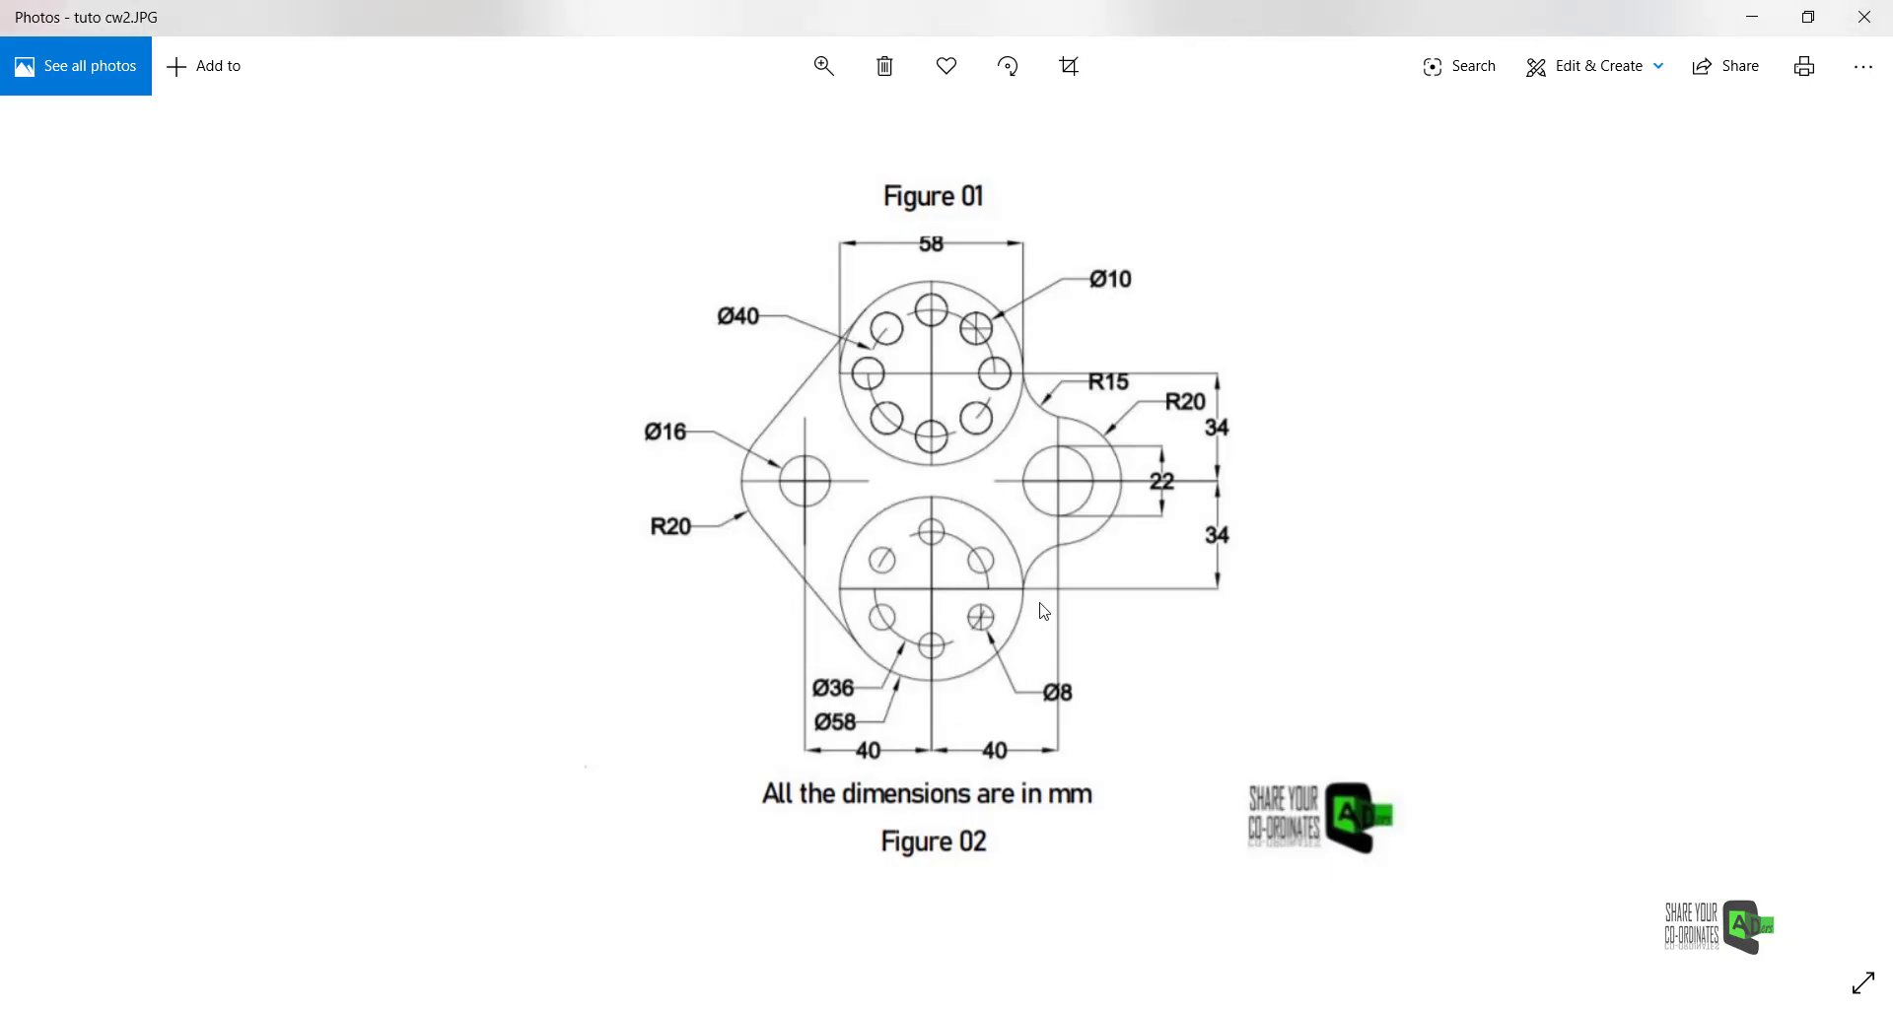
key(alt+Tab)
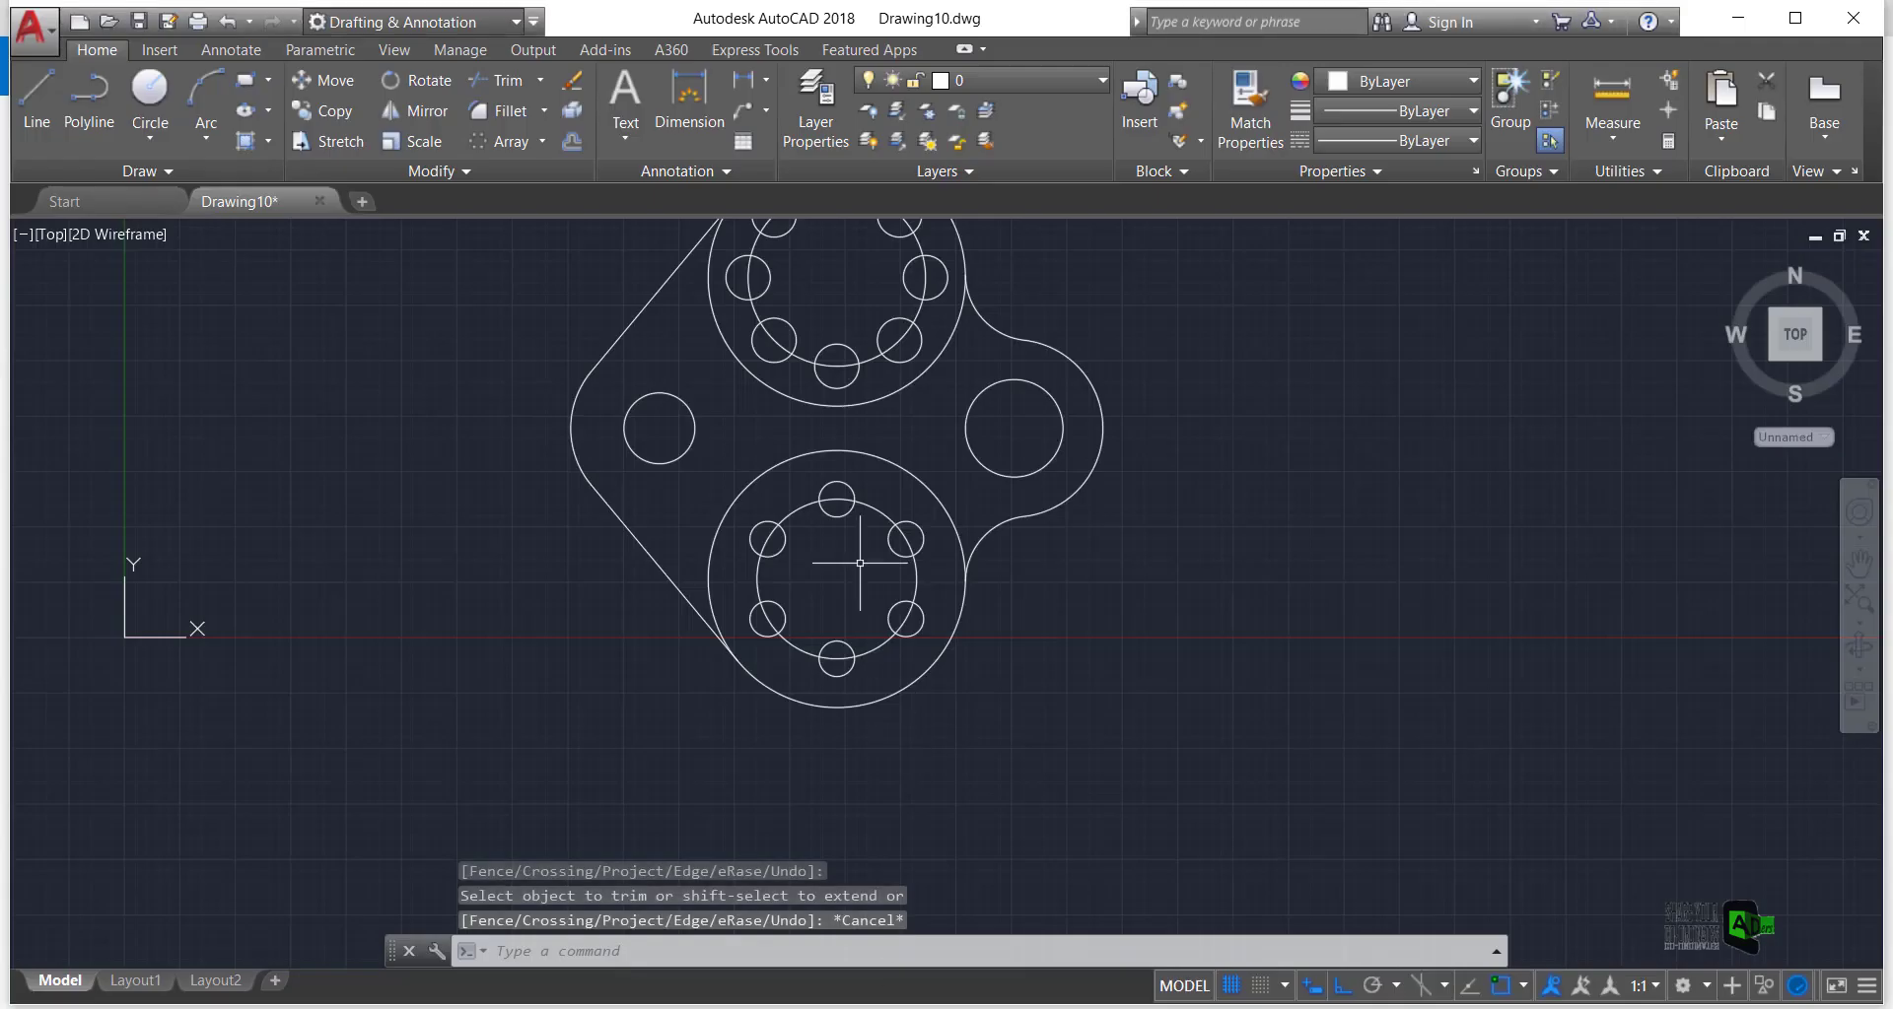
middle_drag(875, 465, 821, 514)
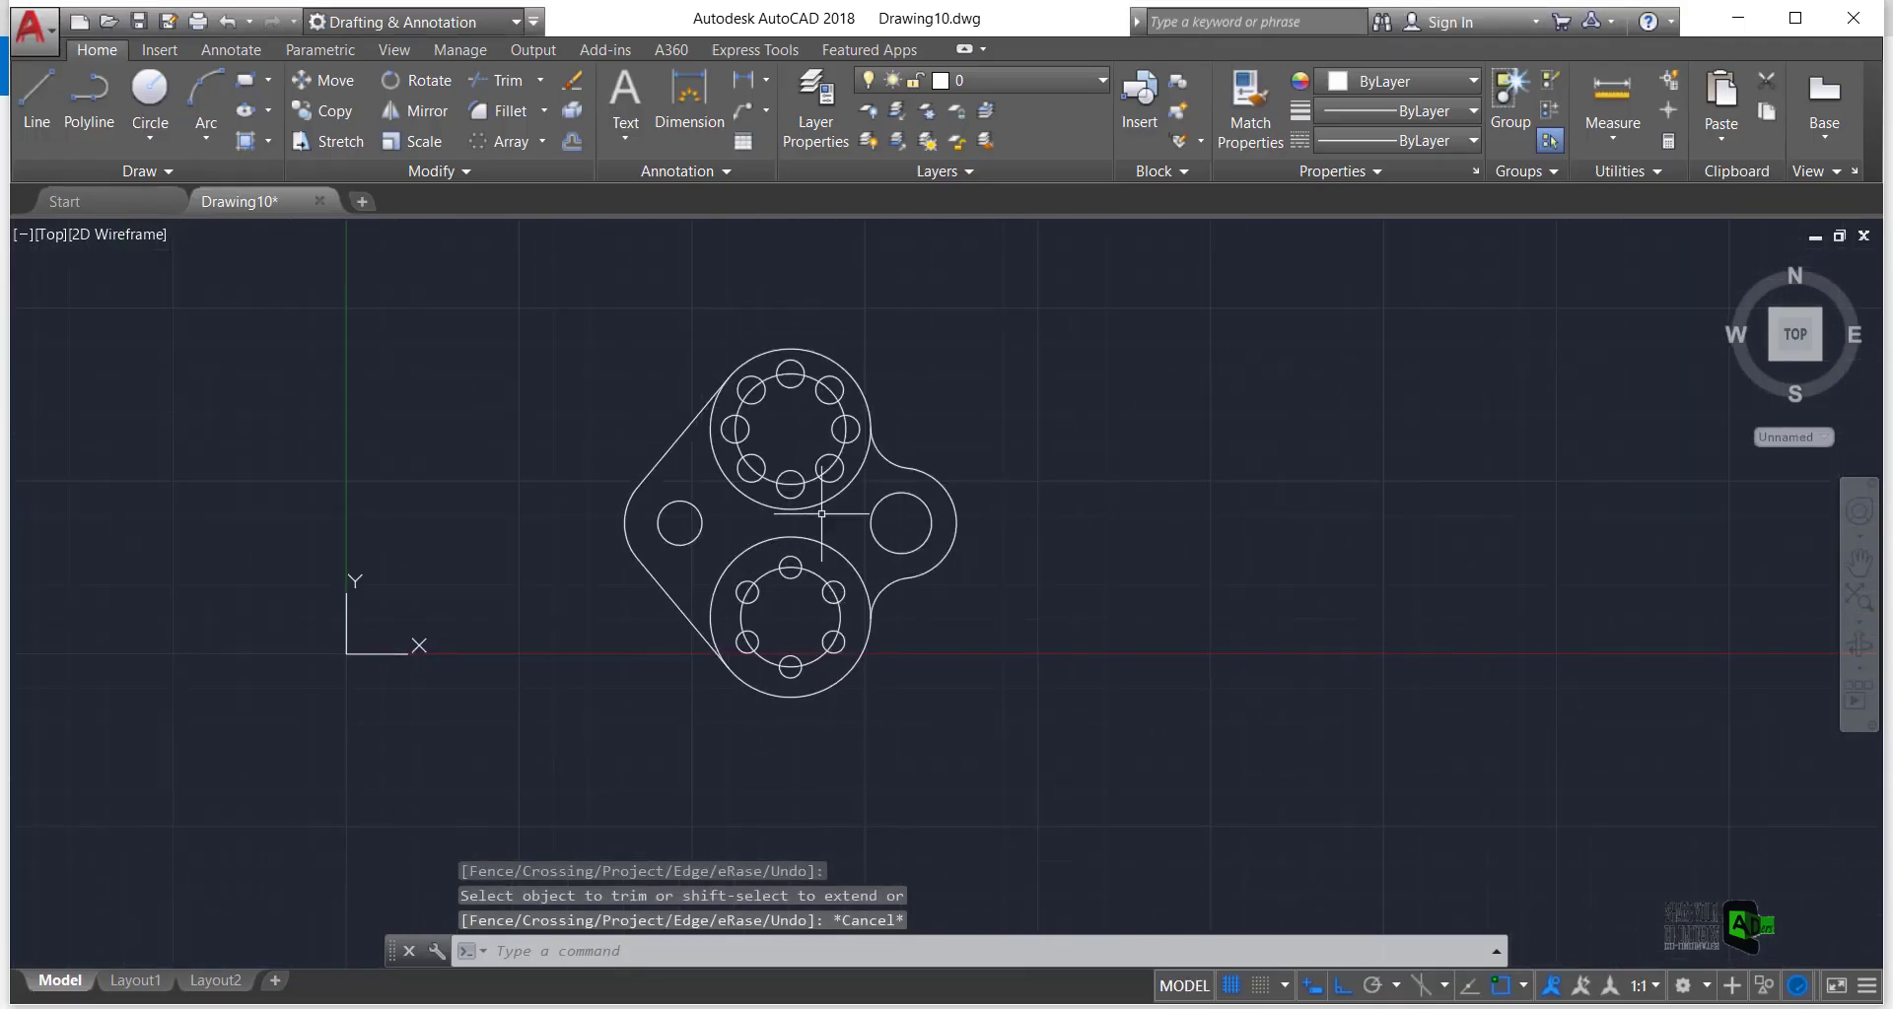
Check the reference picture and add a horizontal linear dimension below the plate between the left boss's centre and the lower large circle's centre
click(224, 51)
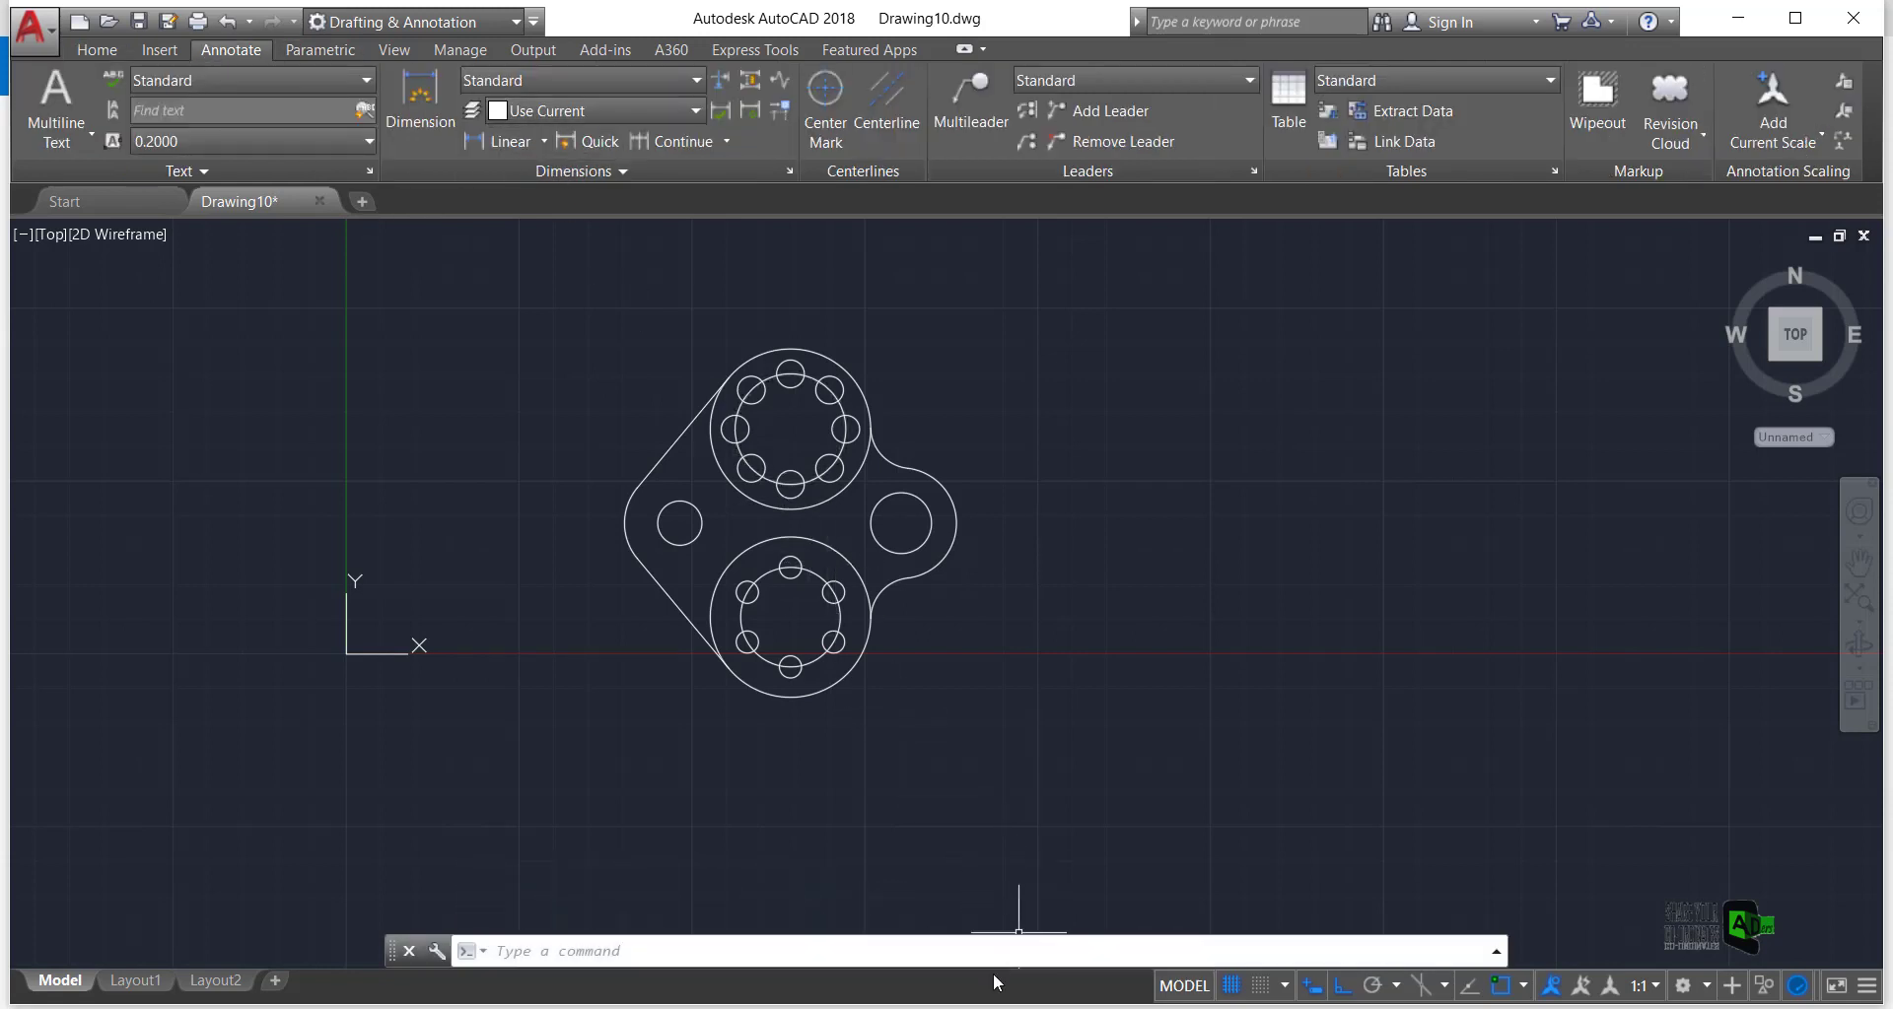
click(924, 940)
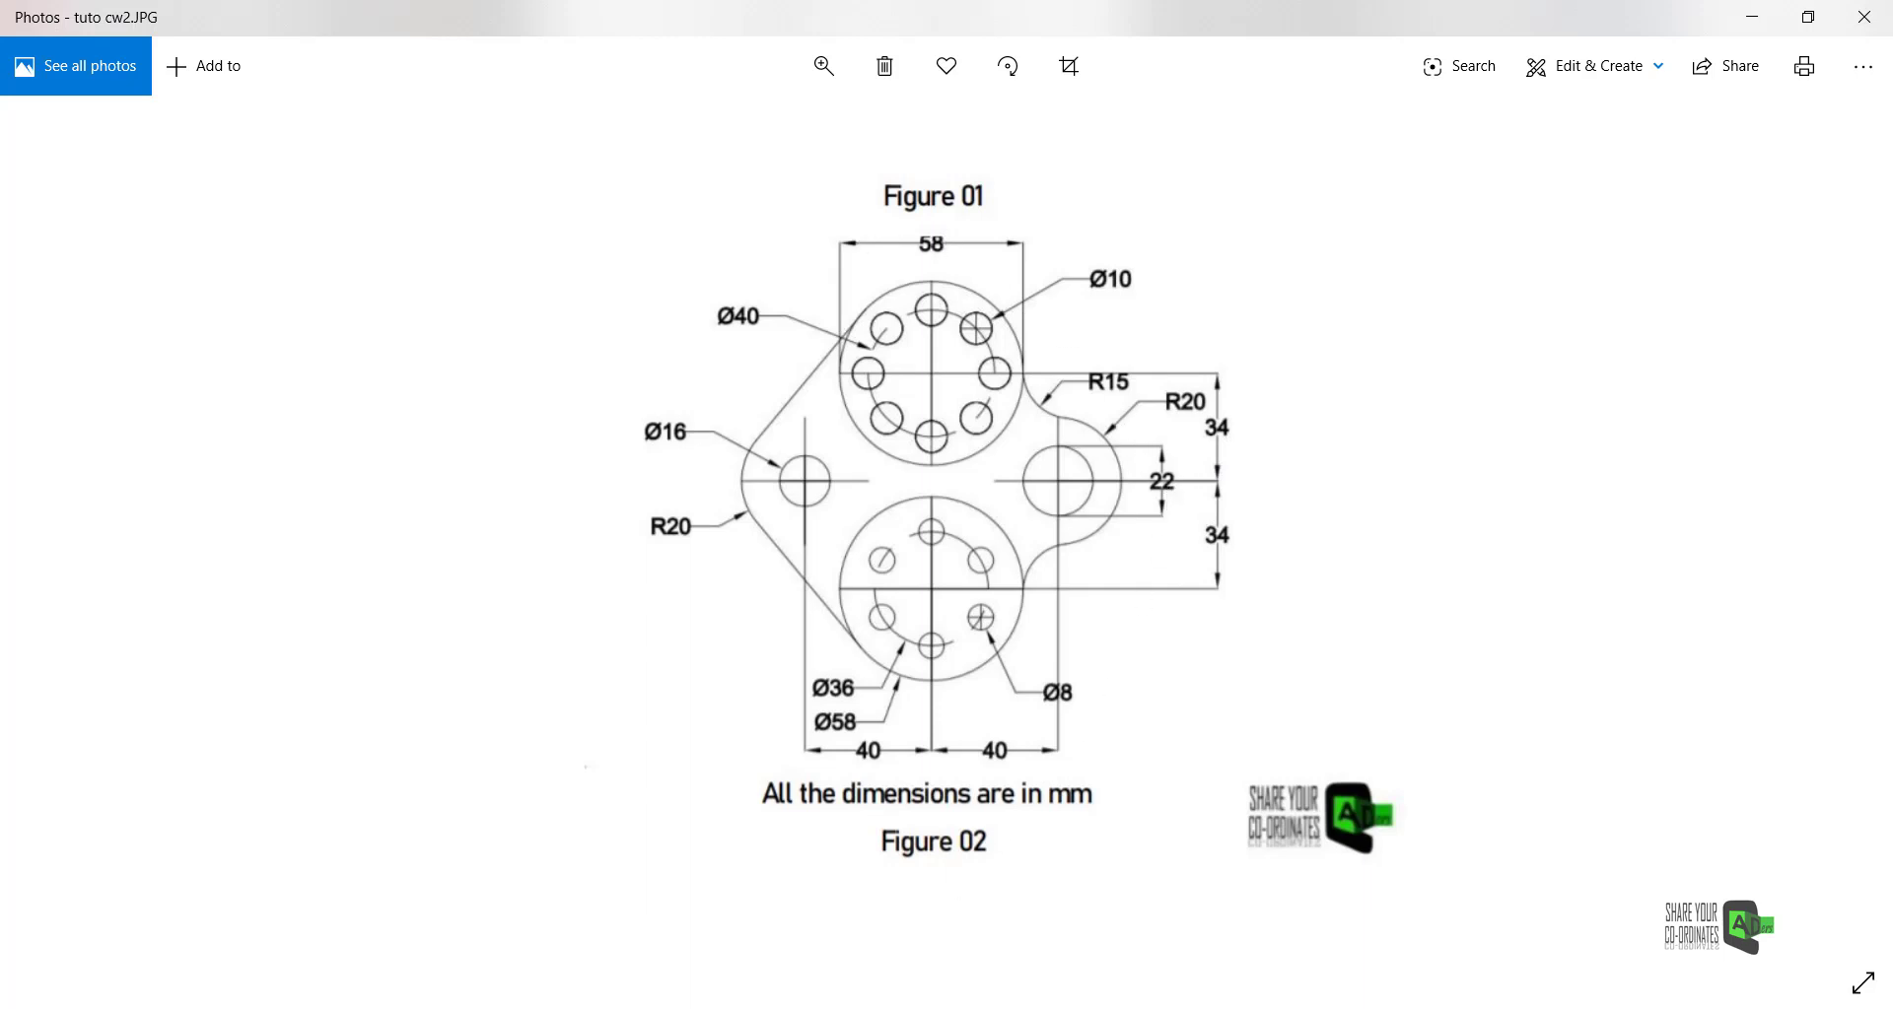
key(alt+Tab)
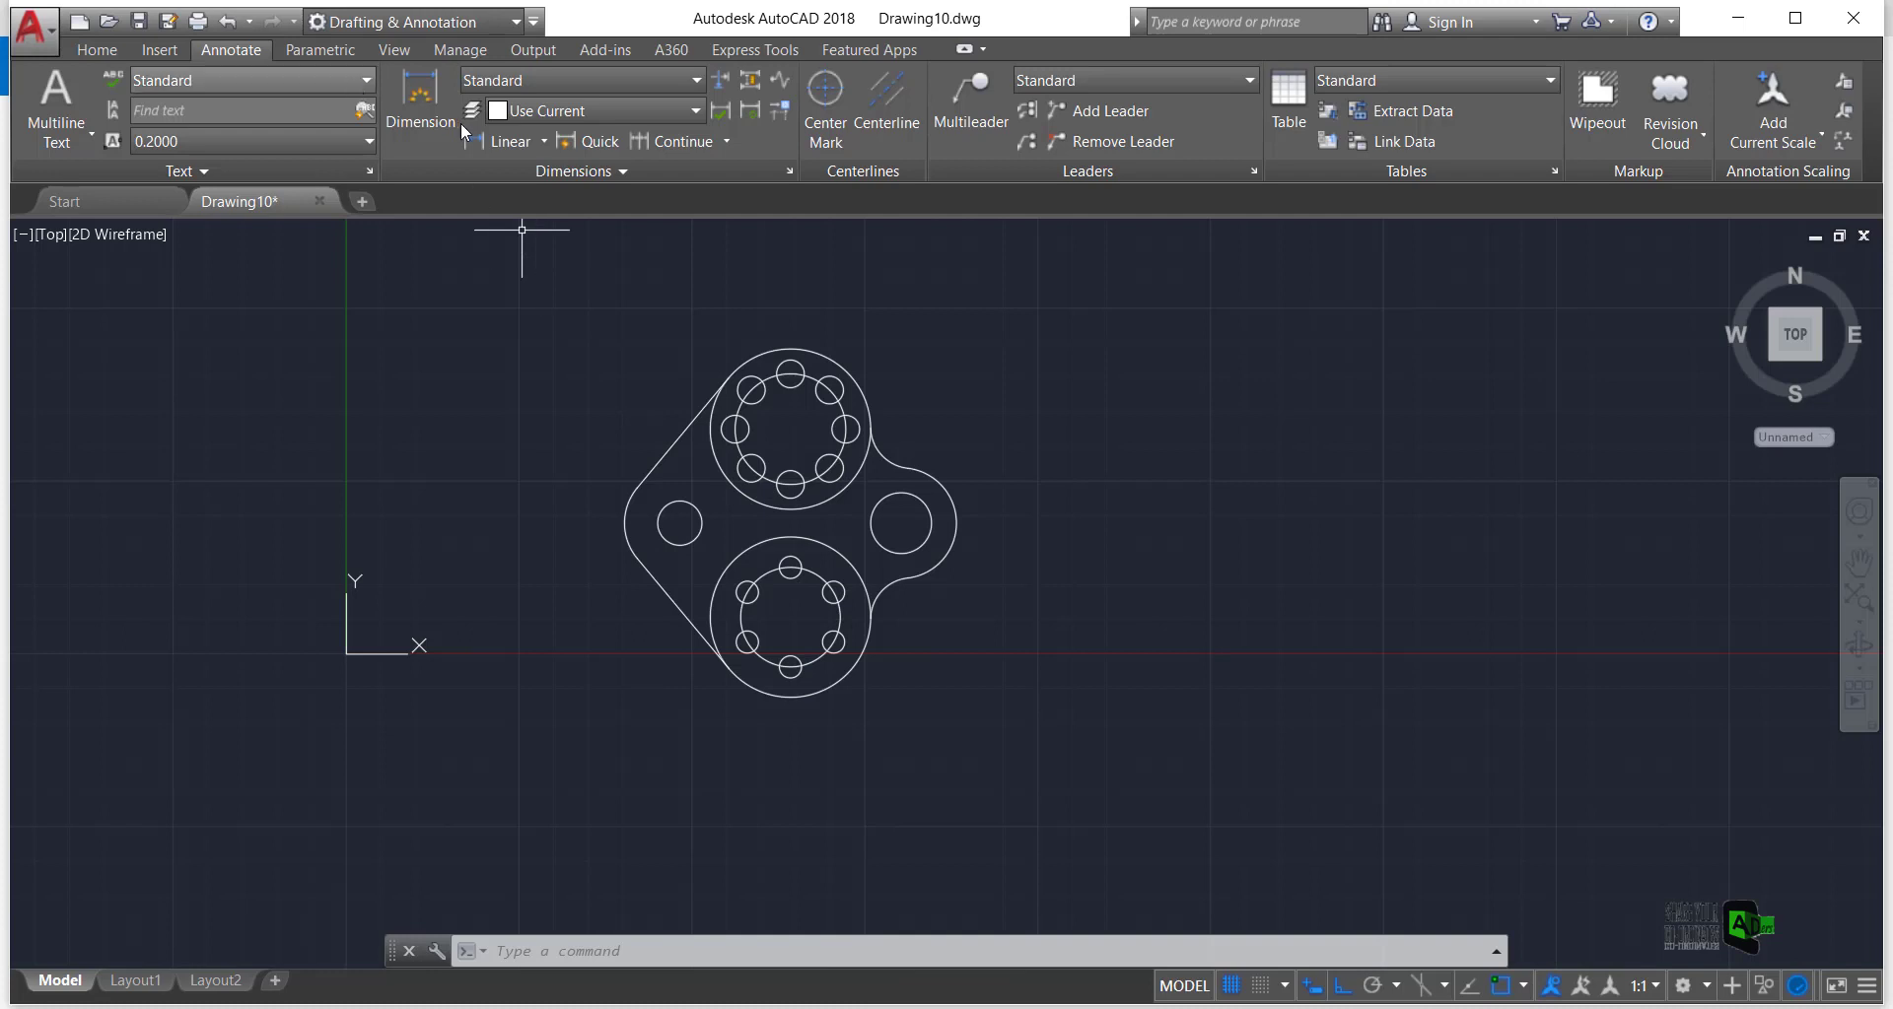
click(505, 141)
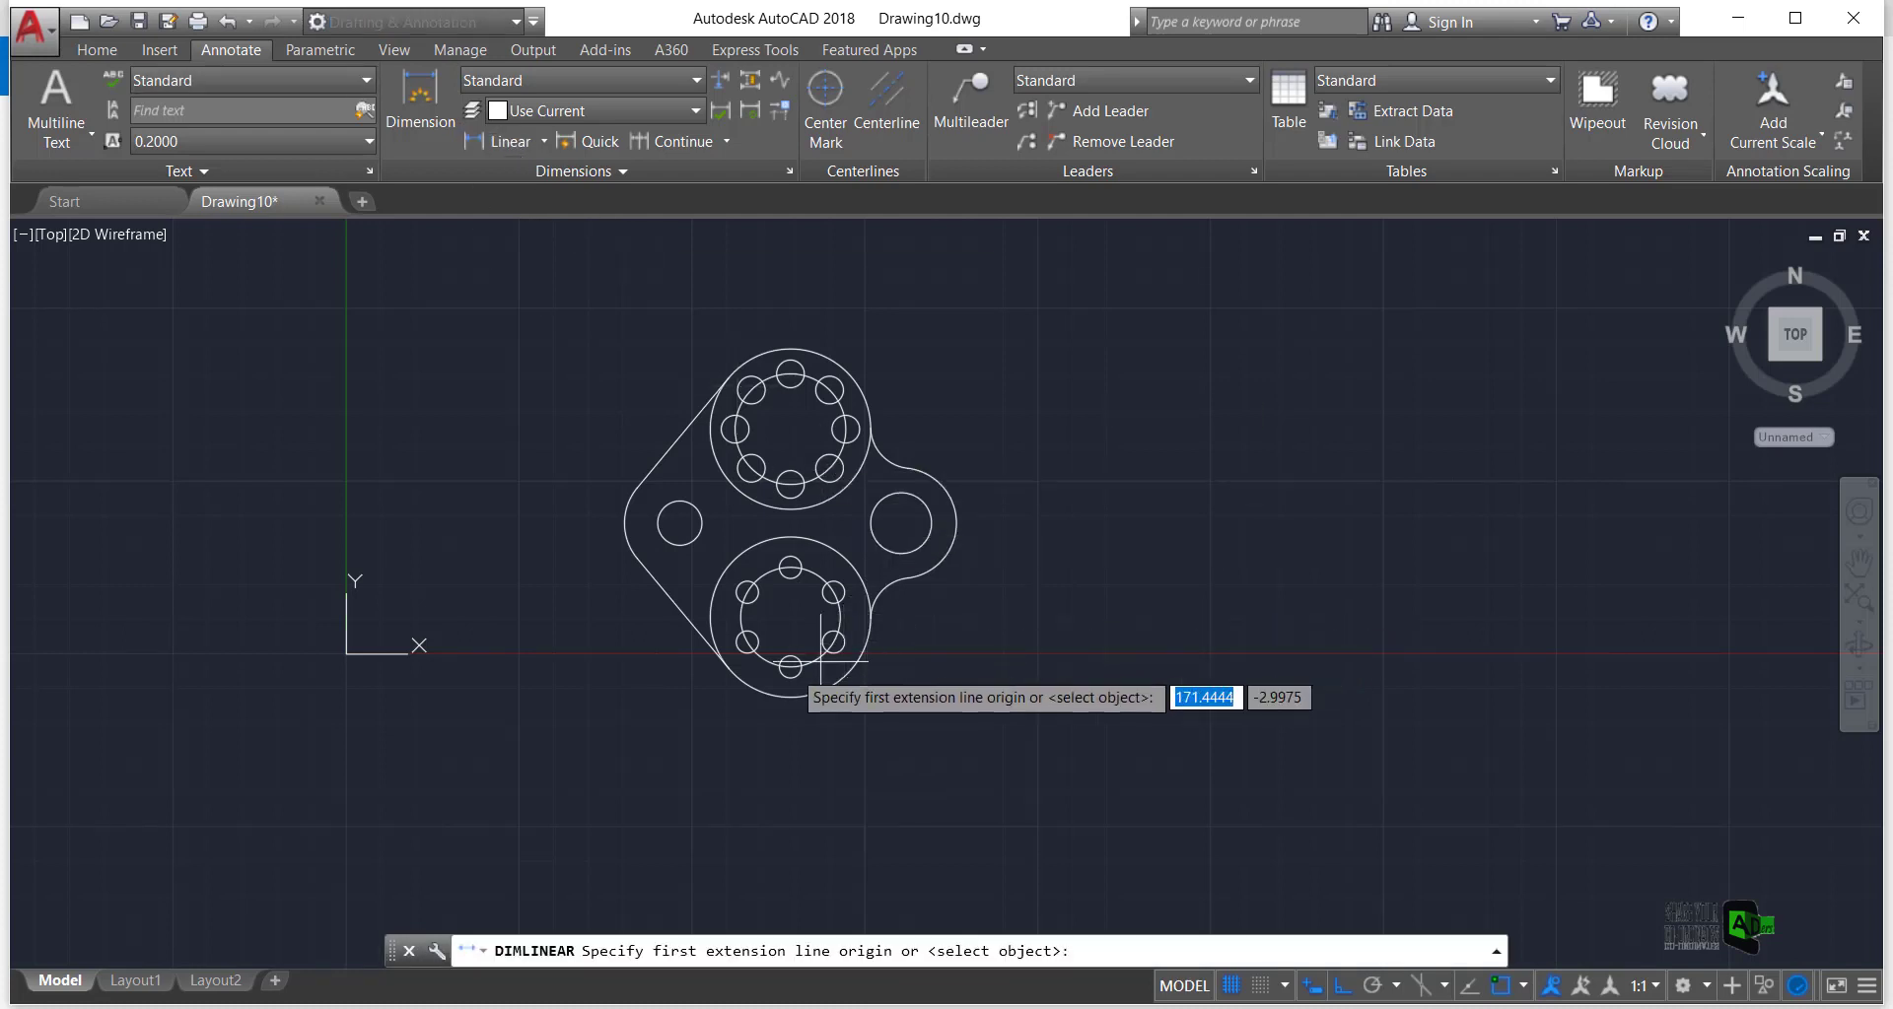
click(679, 523)
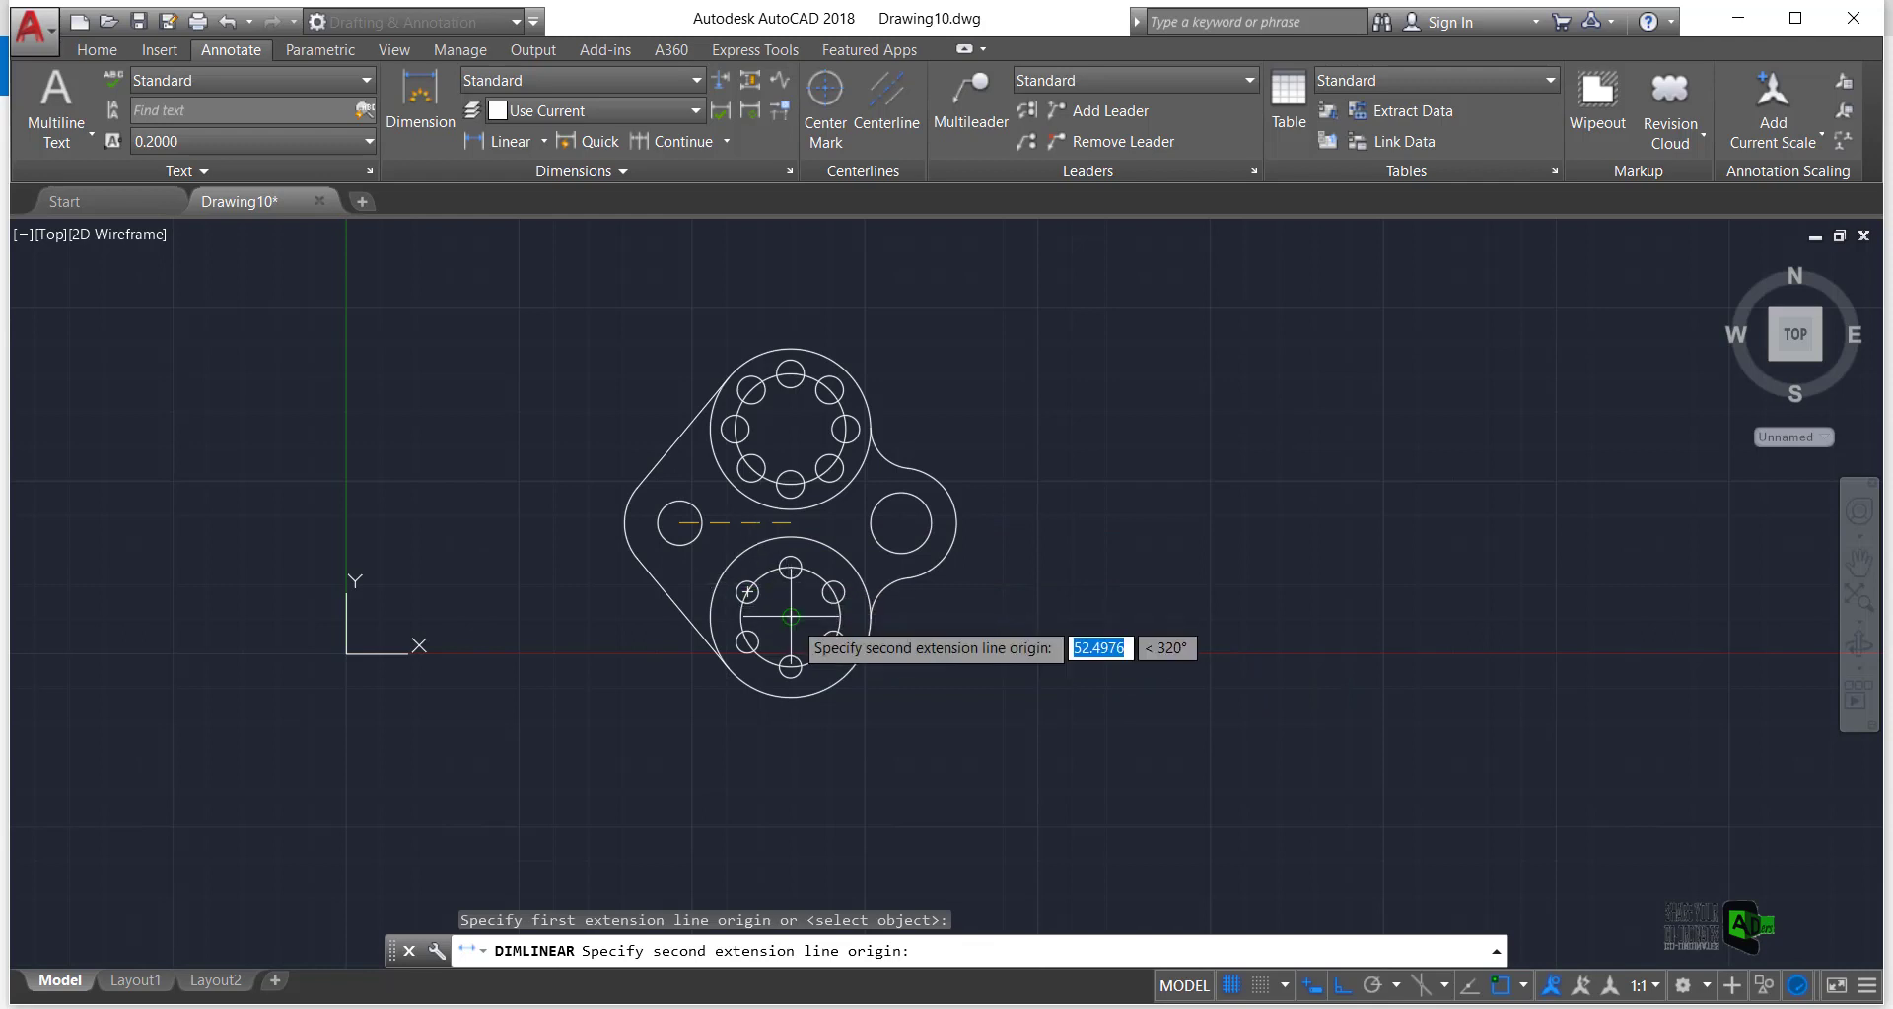
click(790, 616)
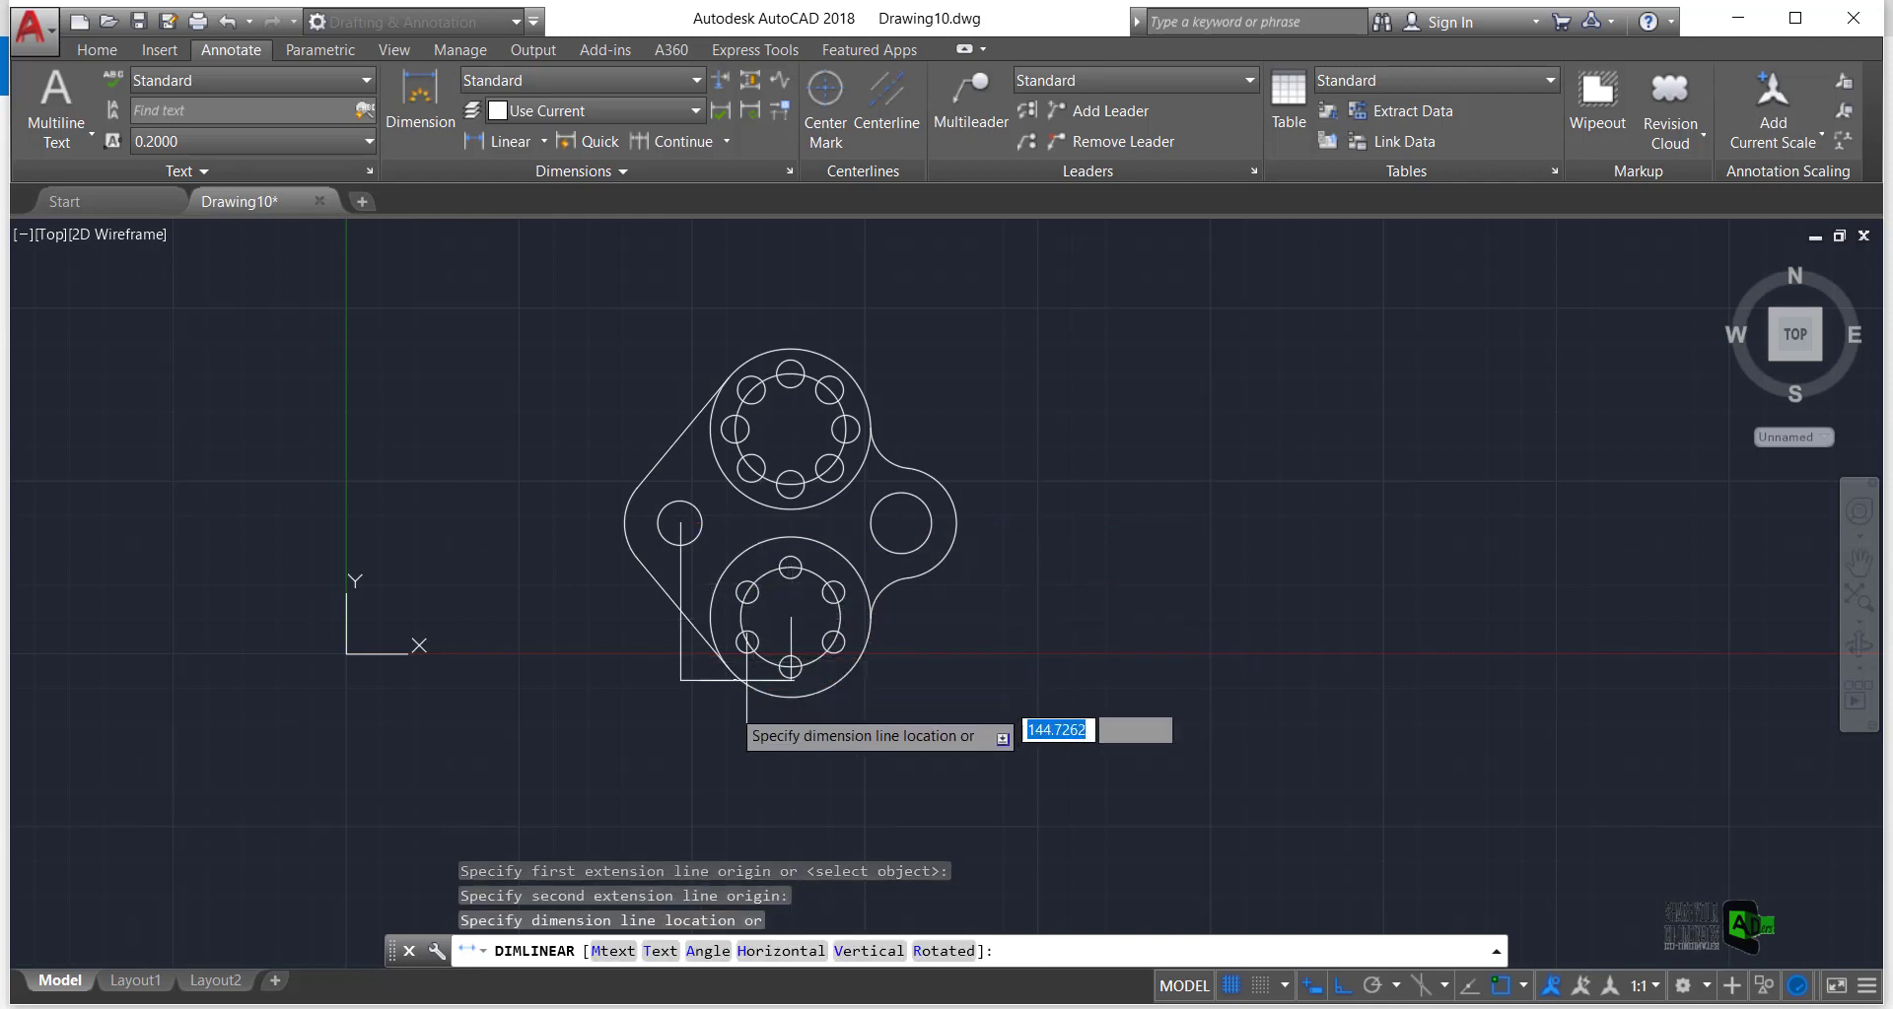
click(726, 730)
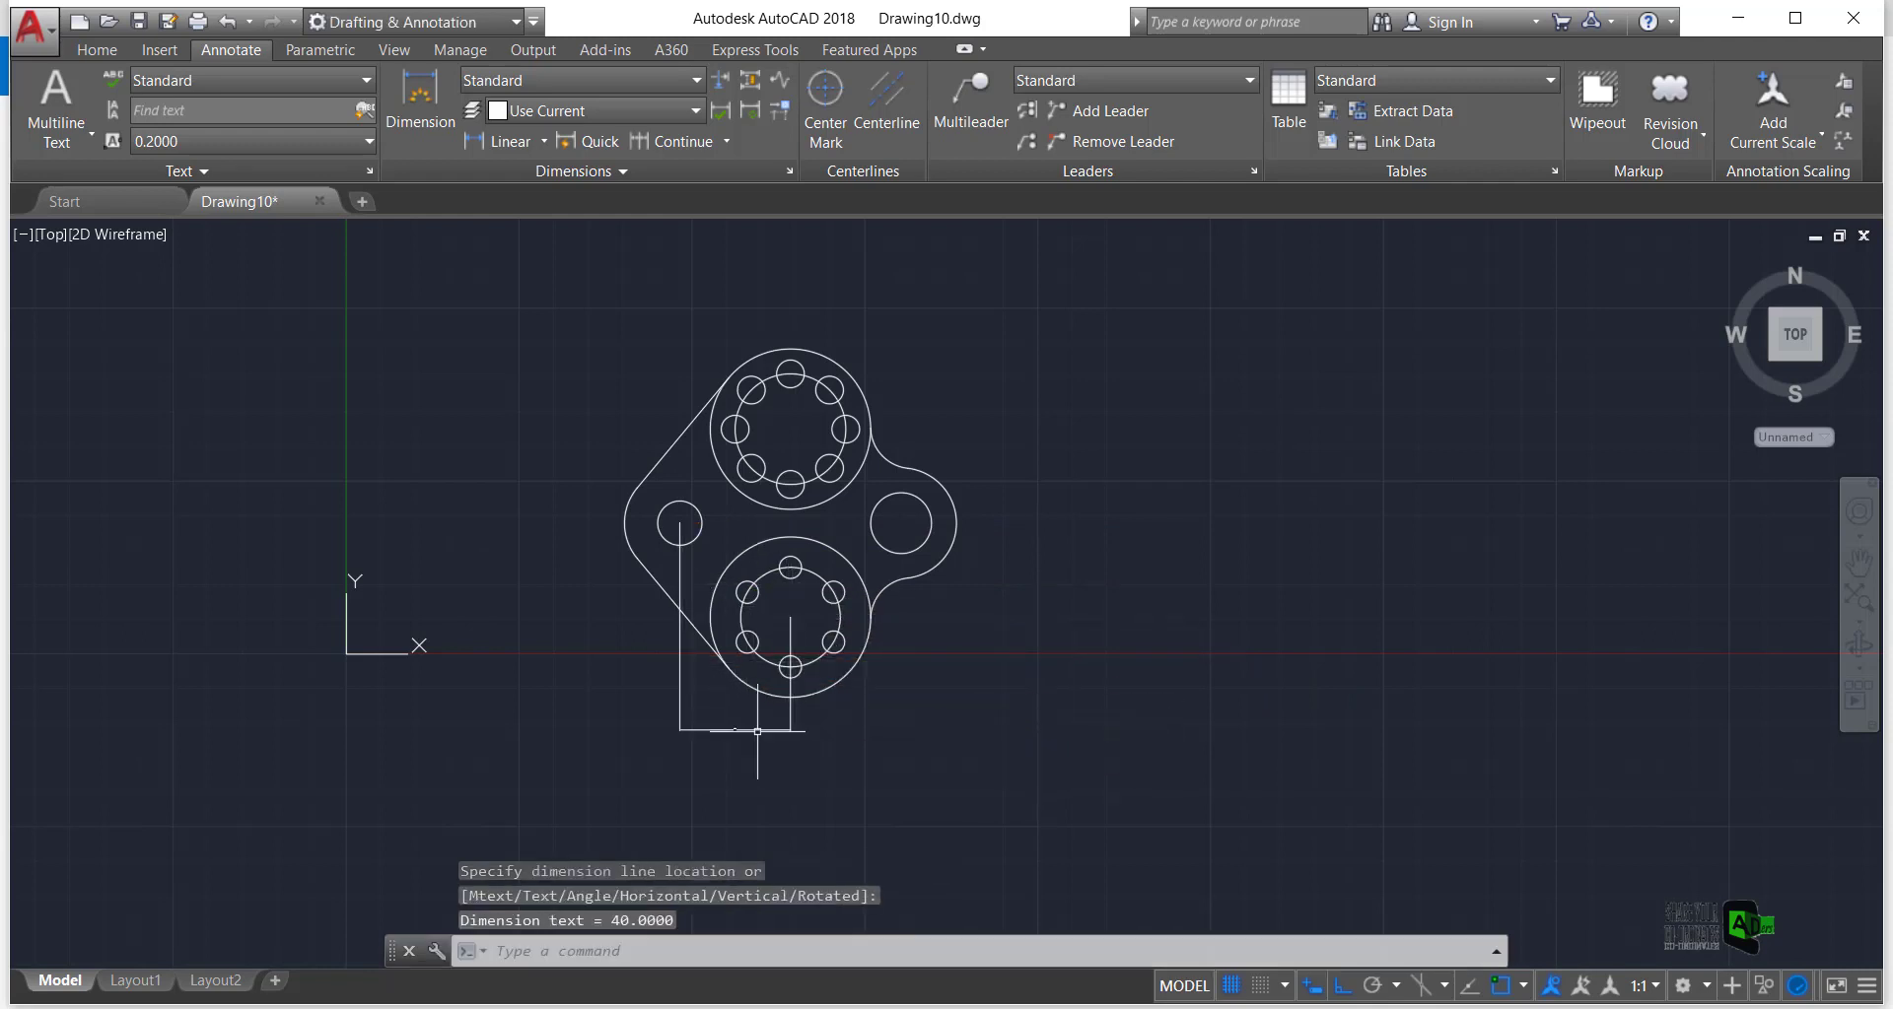
Examine the text and arrowhead size of the new horizontal dimension below the plate
scroll(757, 731, up, 10)
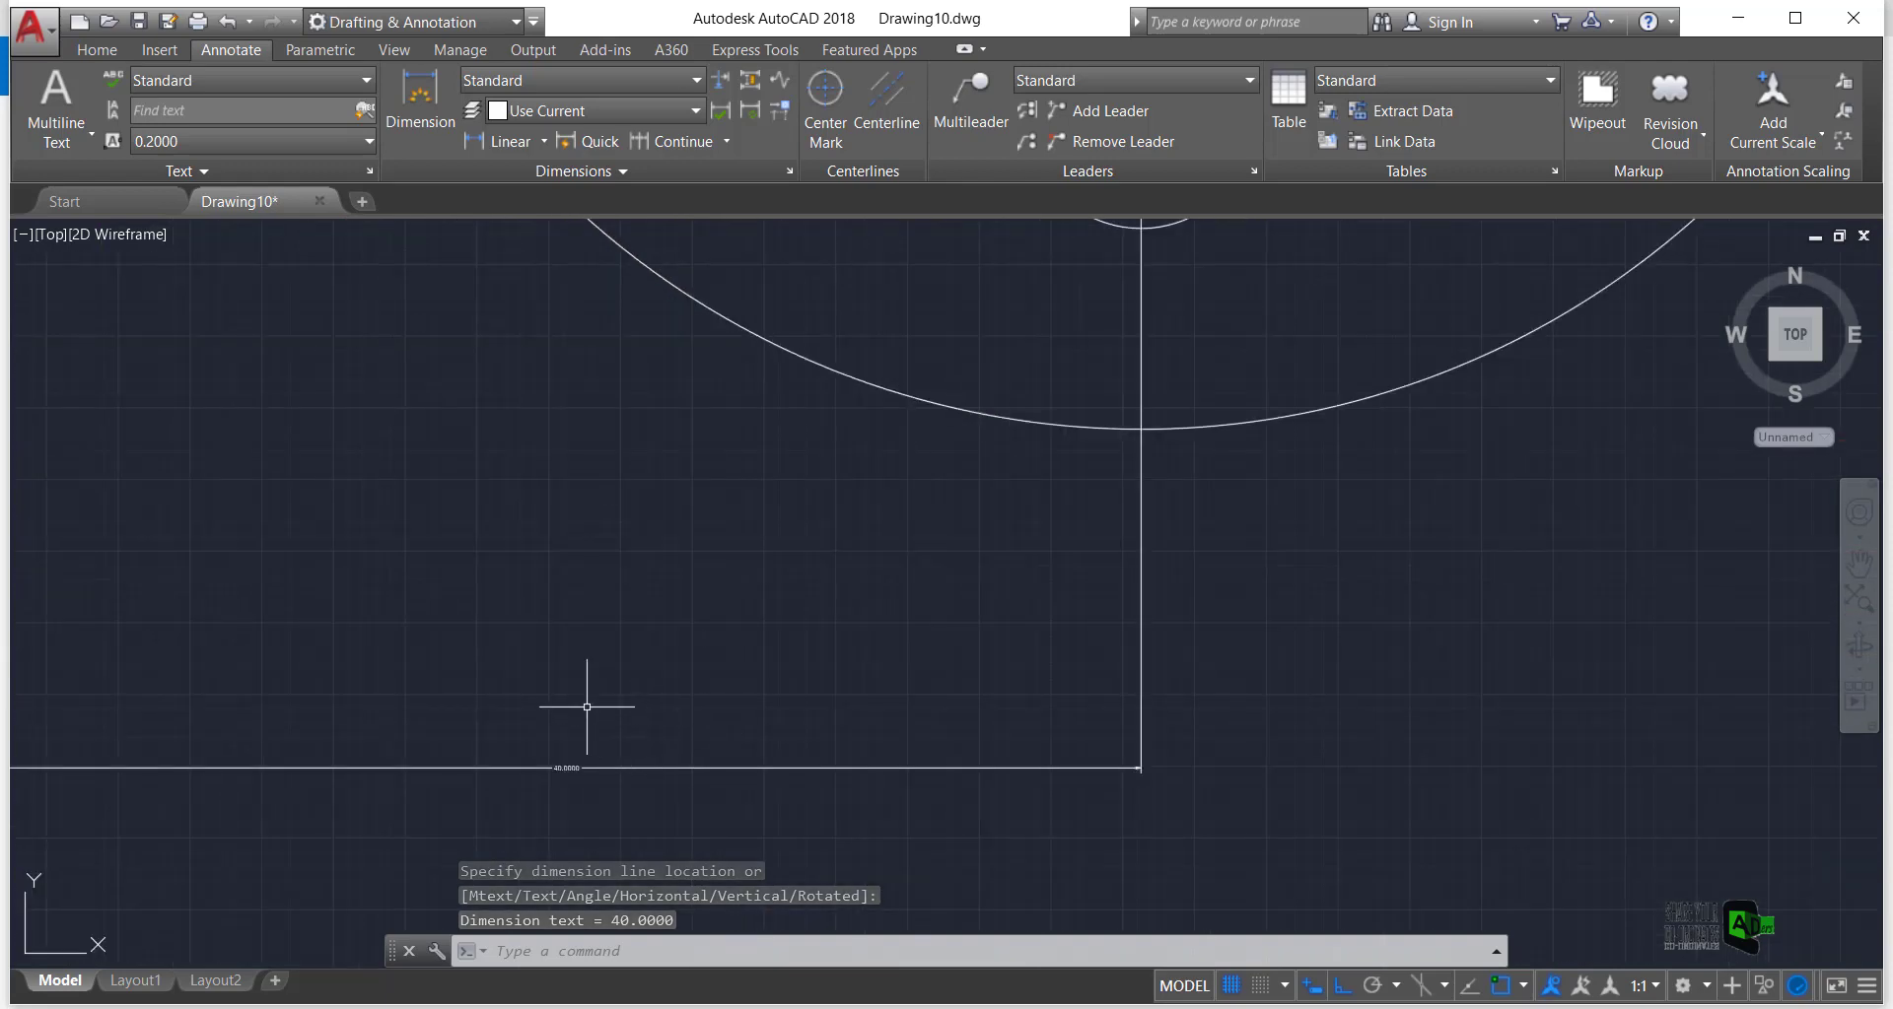
scroll(581, 720, up, 3)
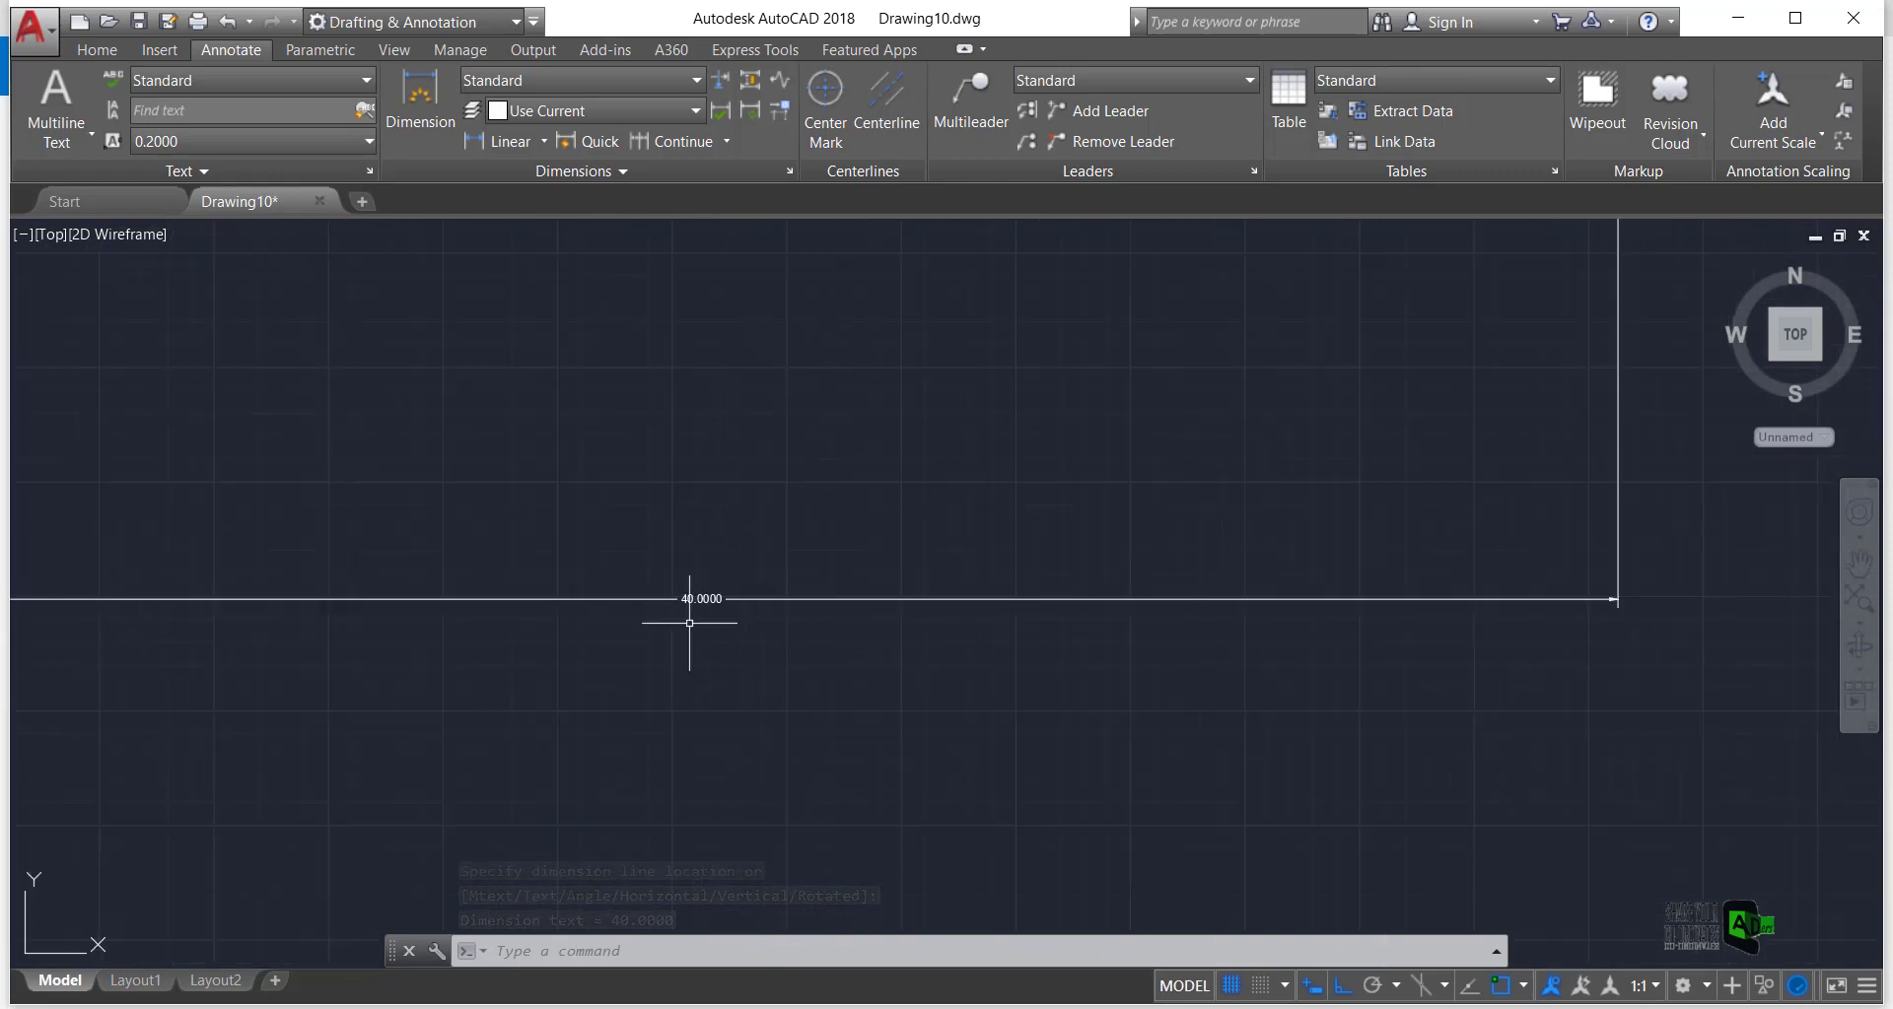
scroll(689, 622, up, 3)
scroll(654, 549, down, 5)
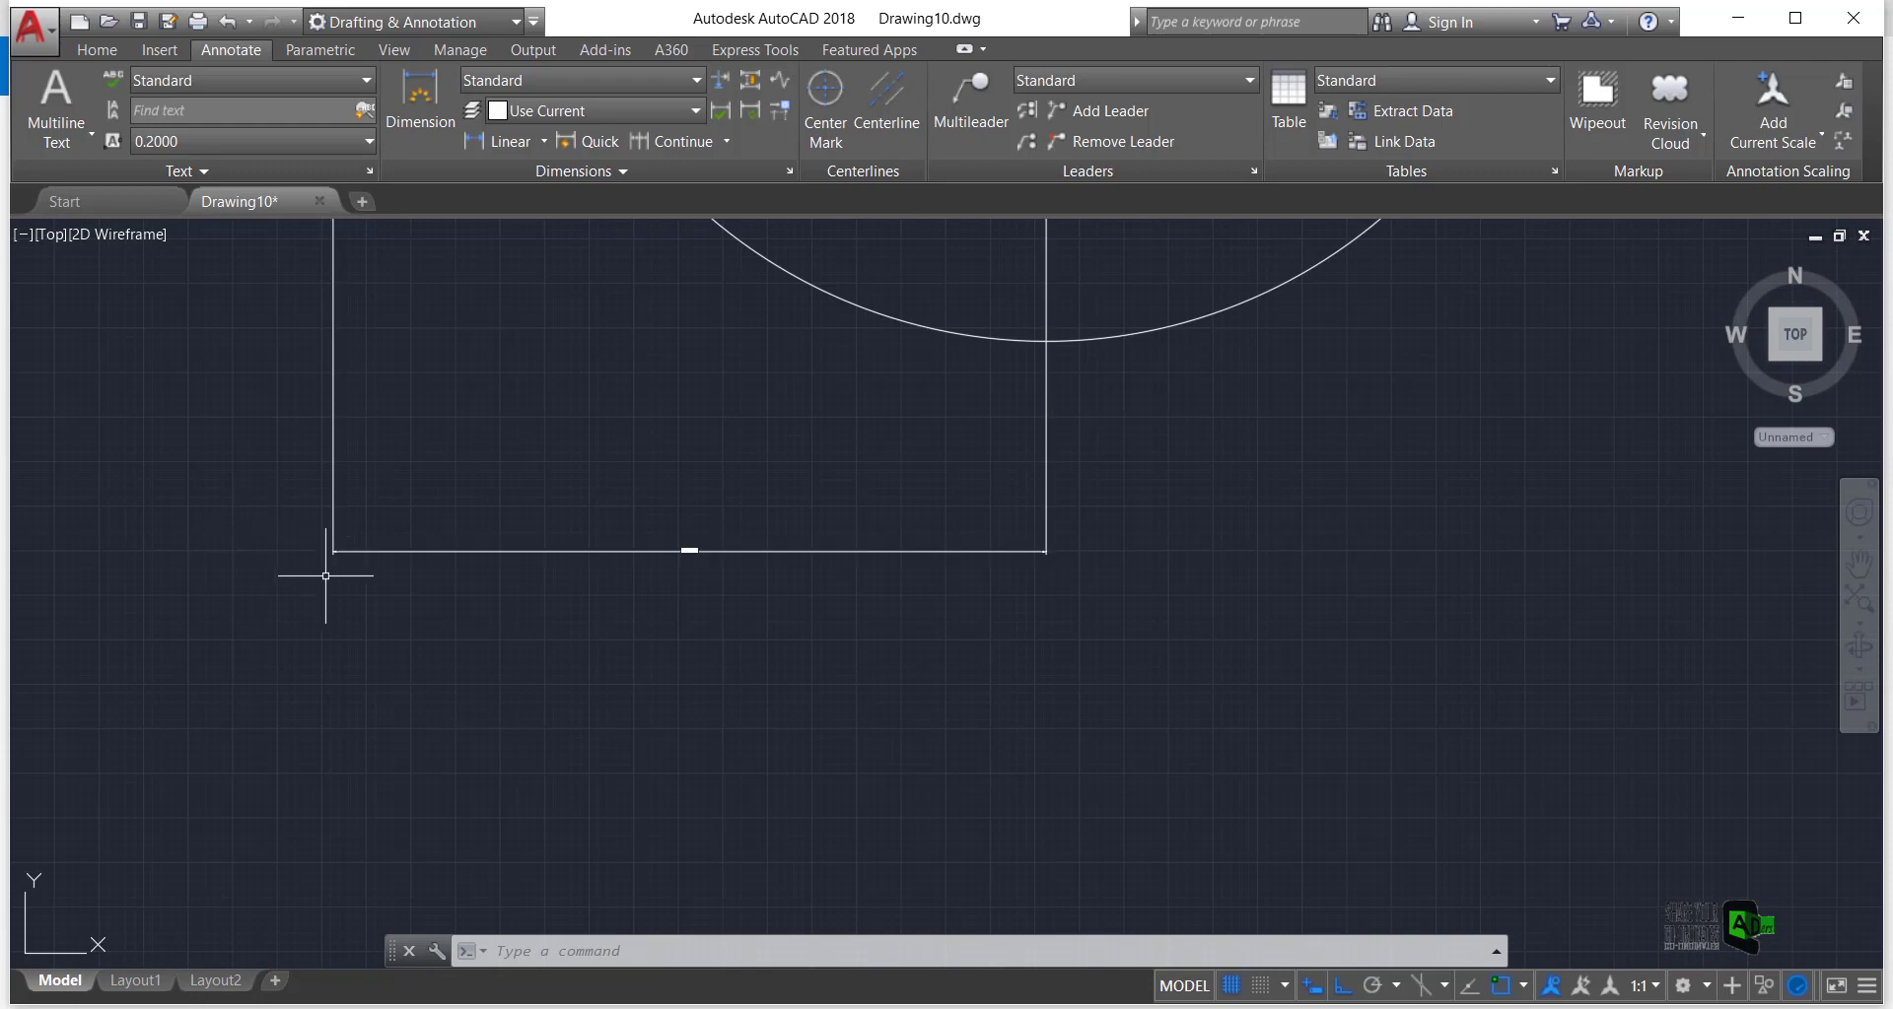
scroll(326, 576, up, 5)
scroll(494, 477, down, 3)
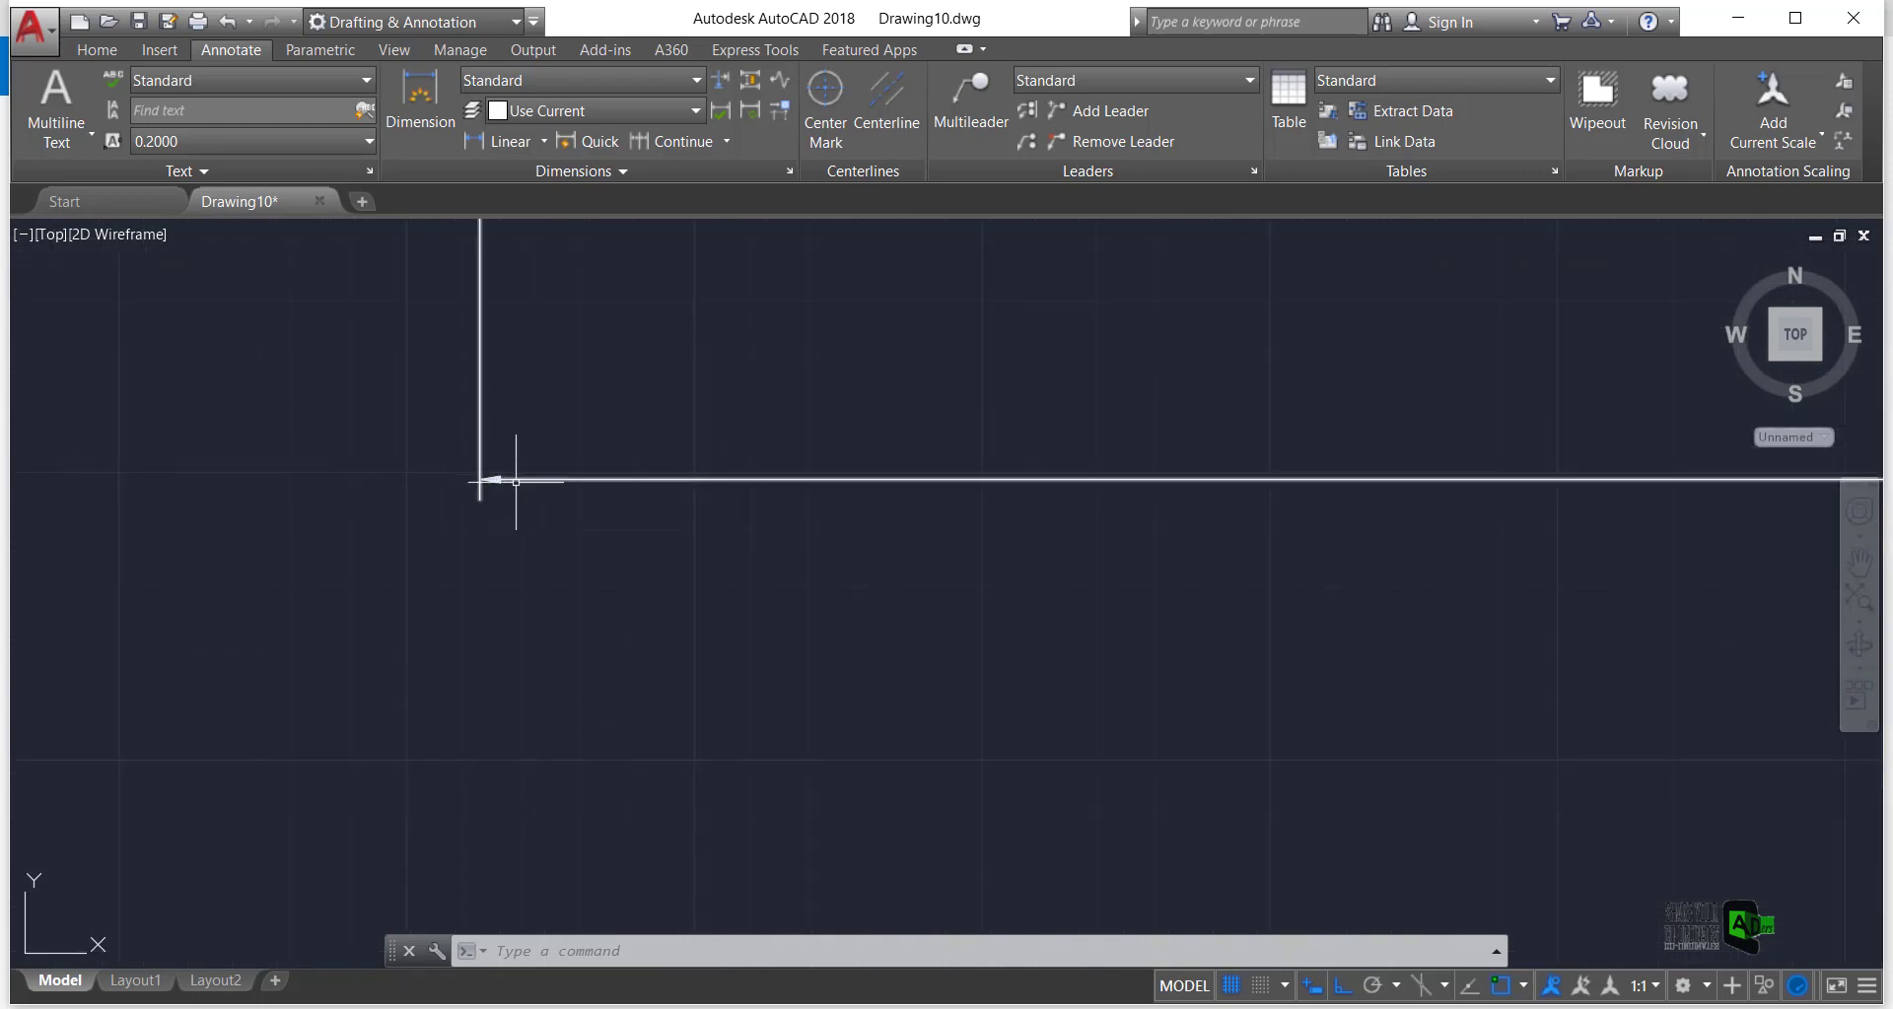
scroll(515, 482, down, 7)
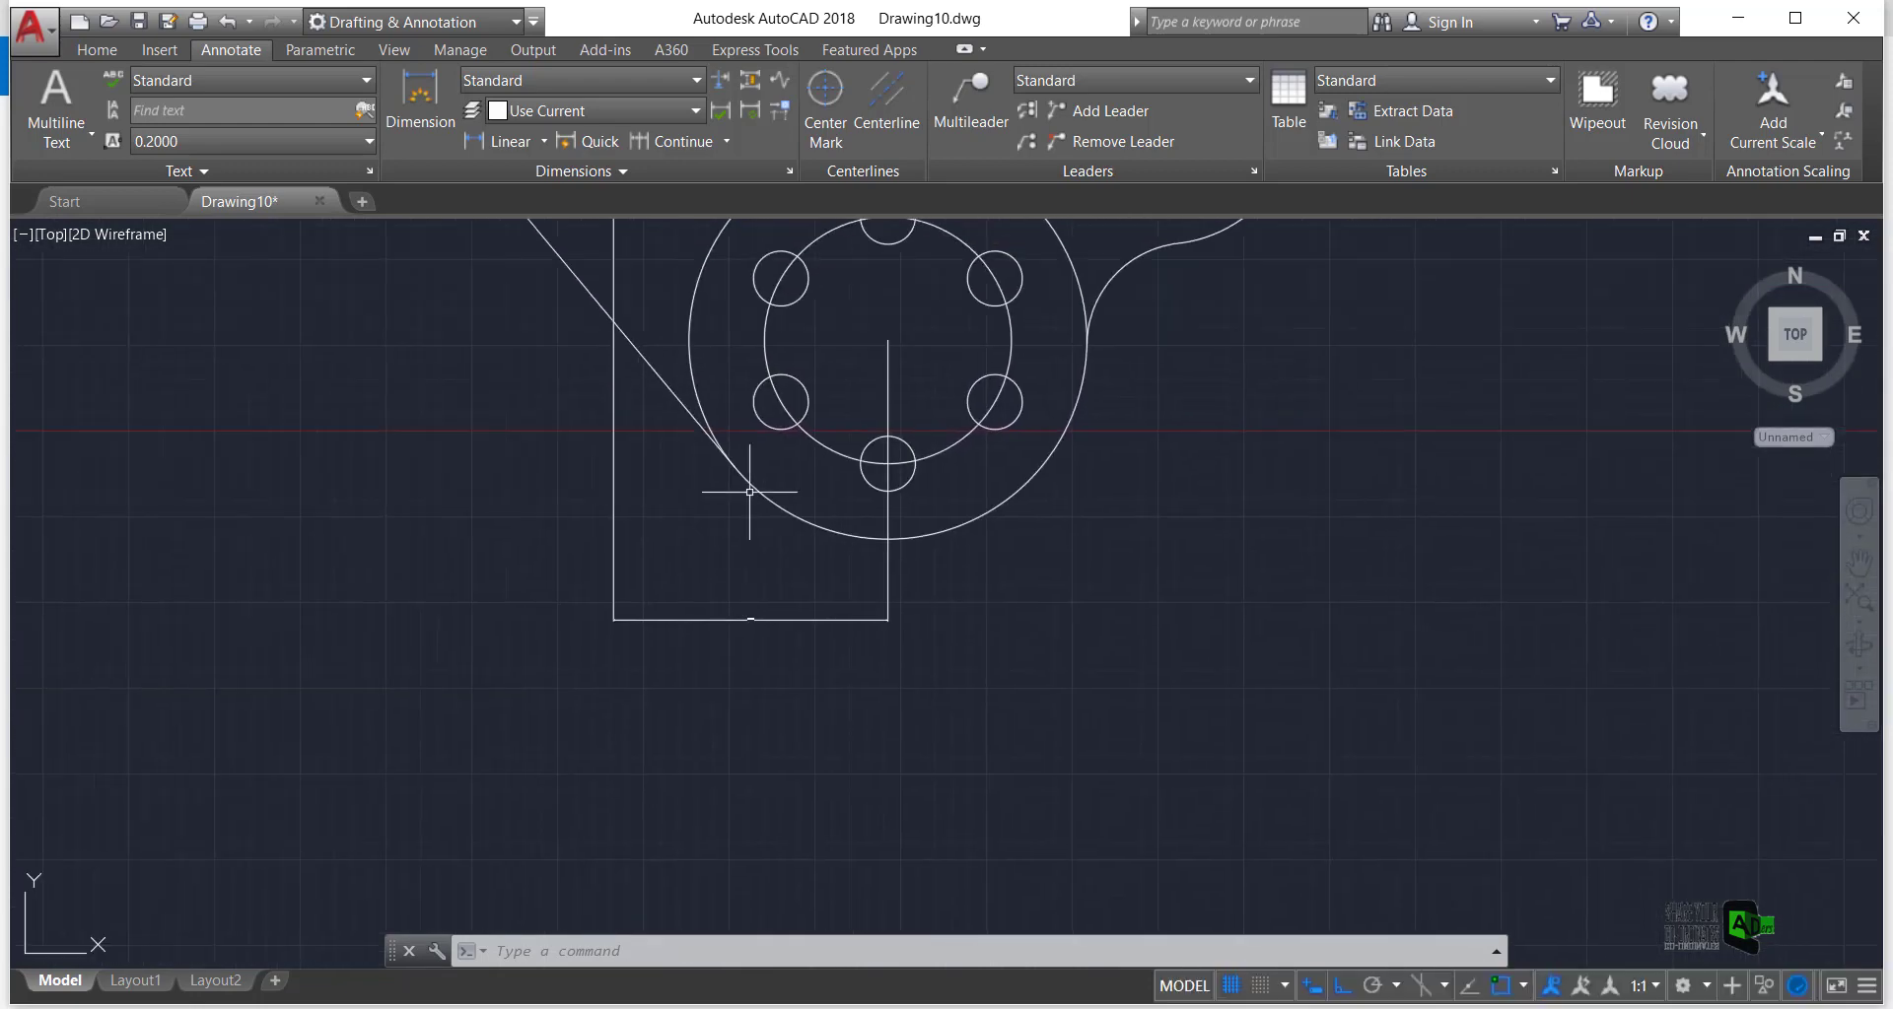
scroll(674, 274, down, 2)
scroll(711, 303, up, 2)
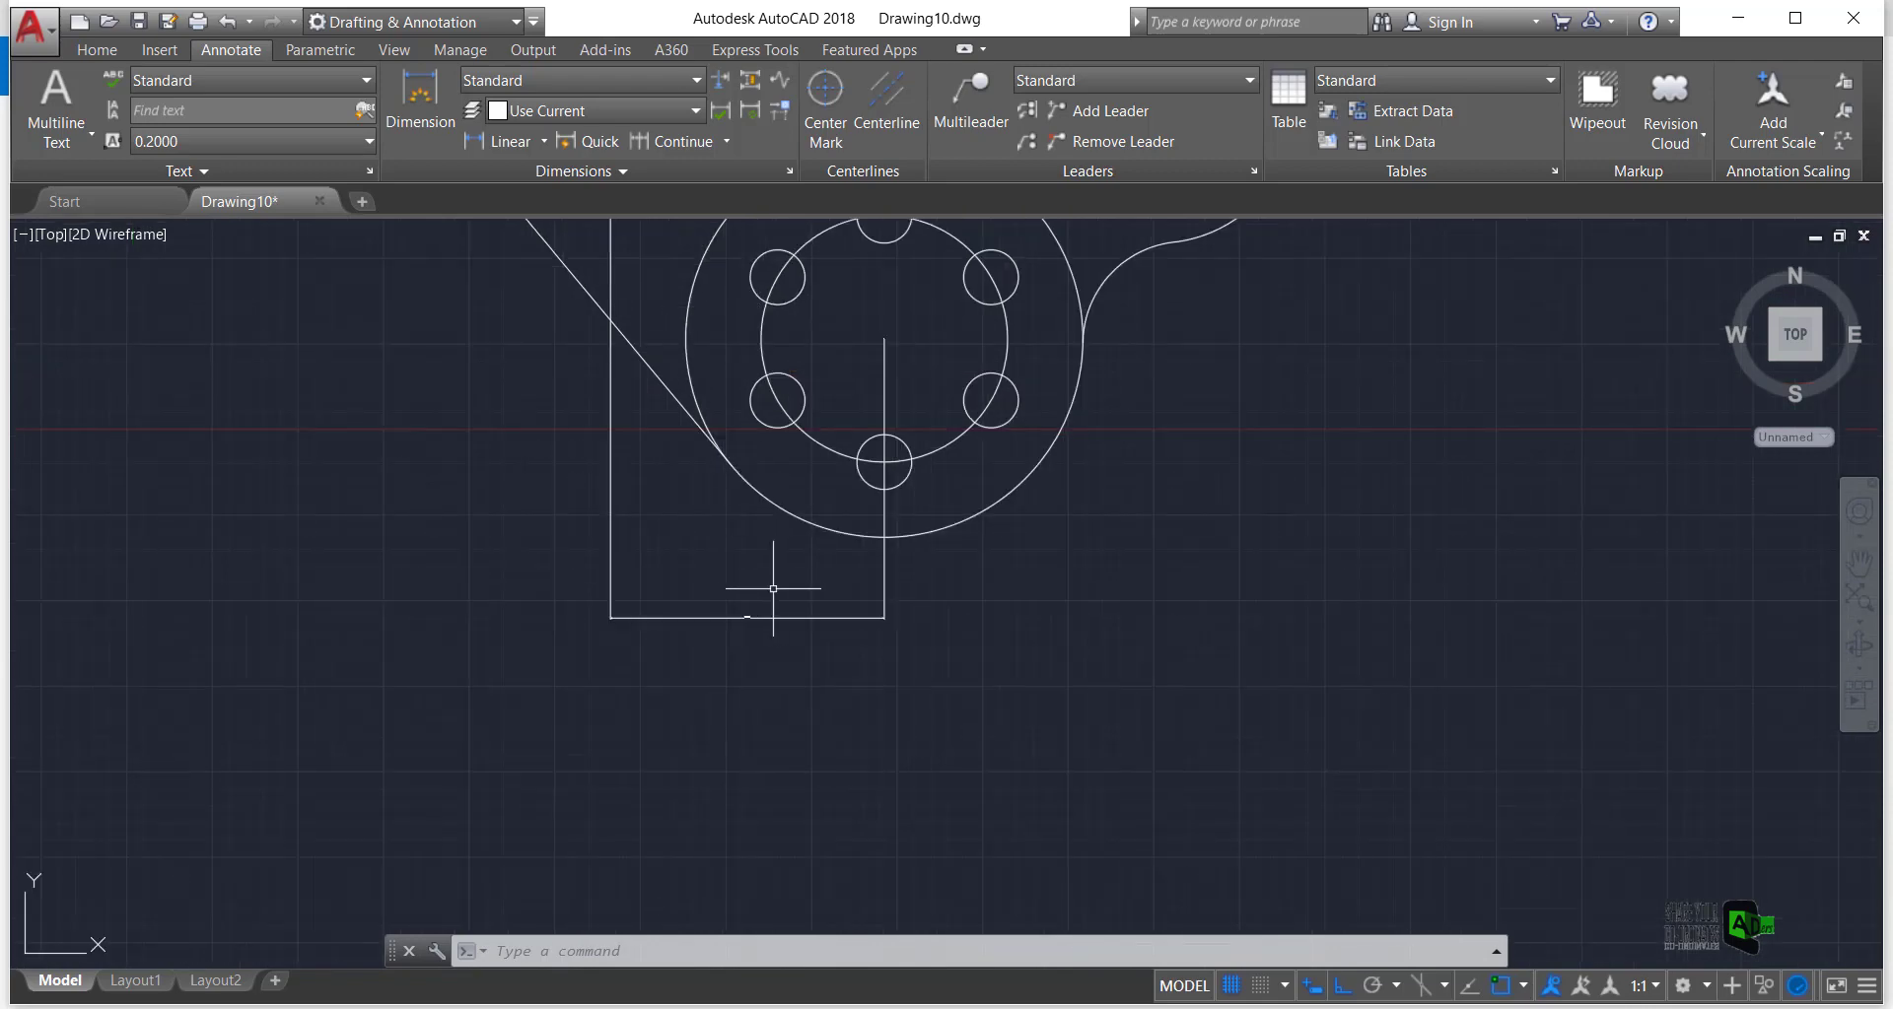
Increase the text height of the Standard dimension style and set its arrow size to 5
click(751, 617)
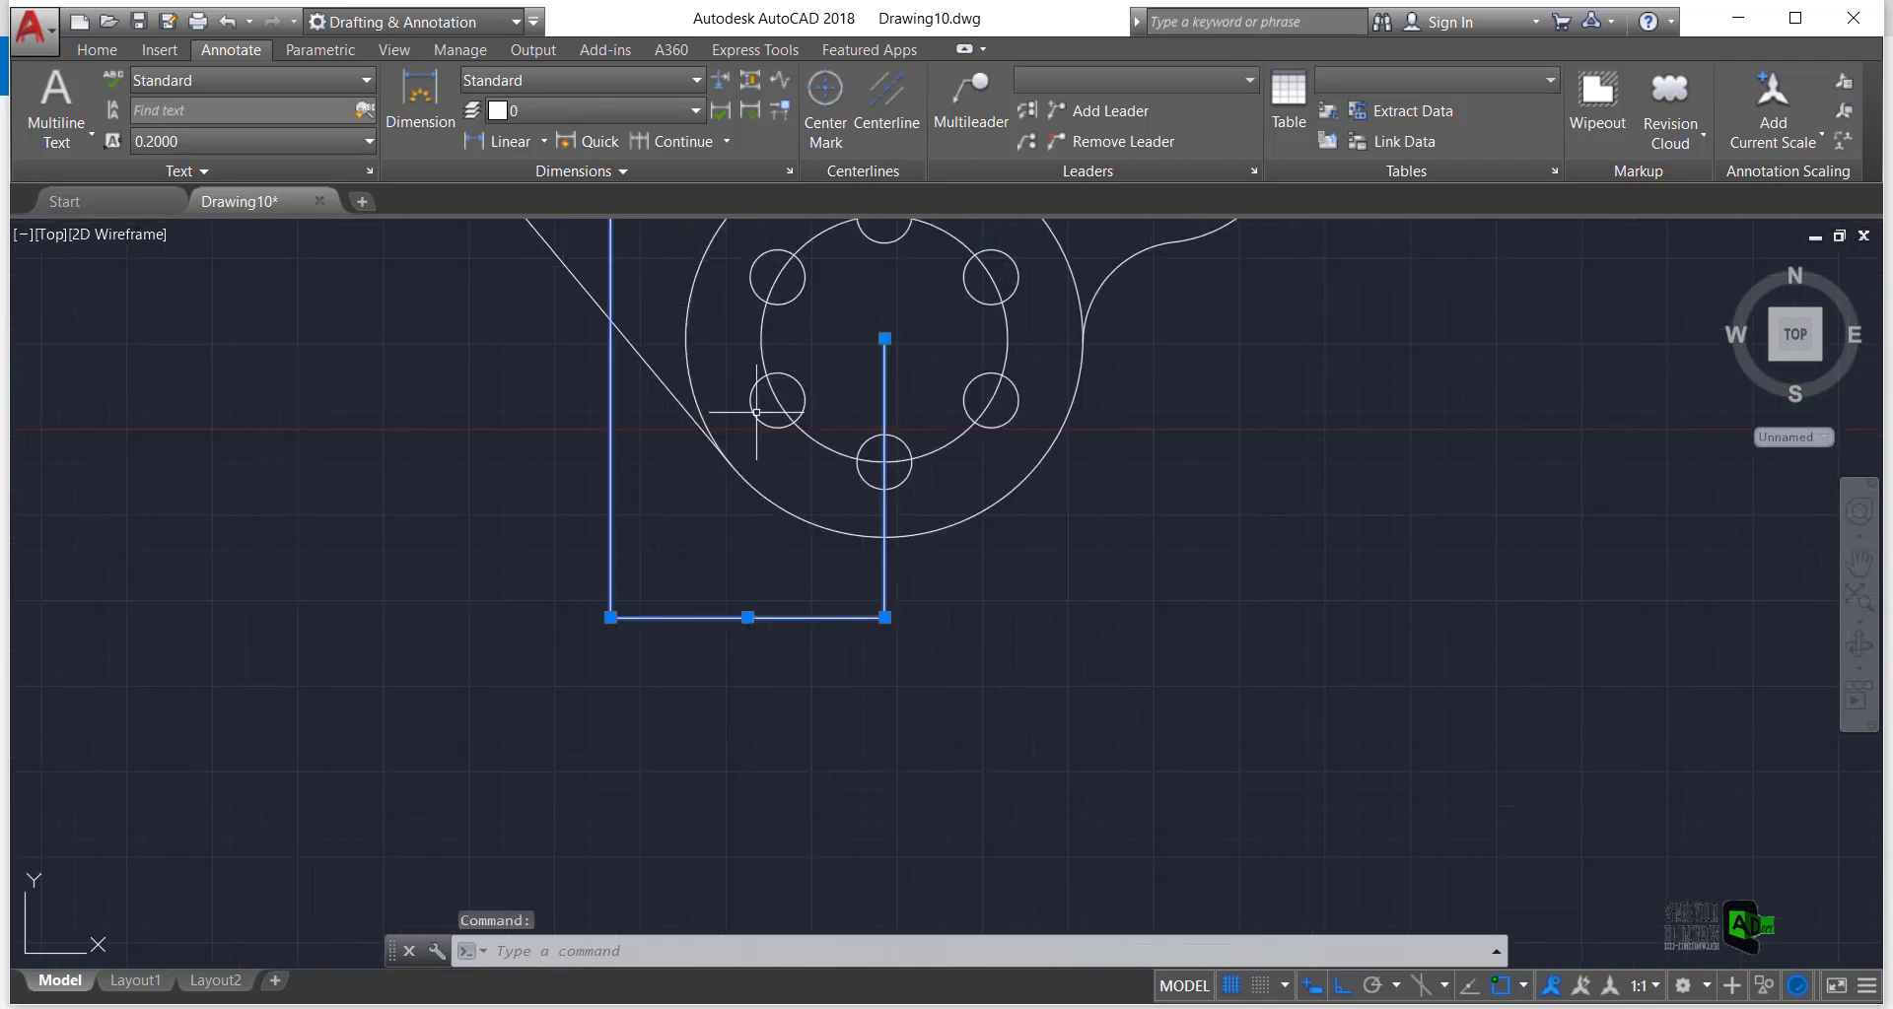
click(790, 171)
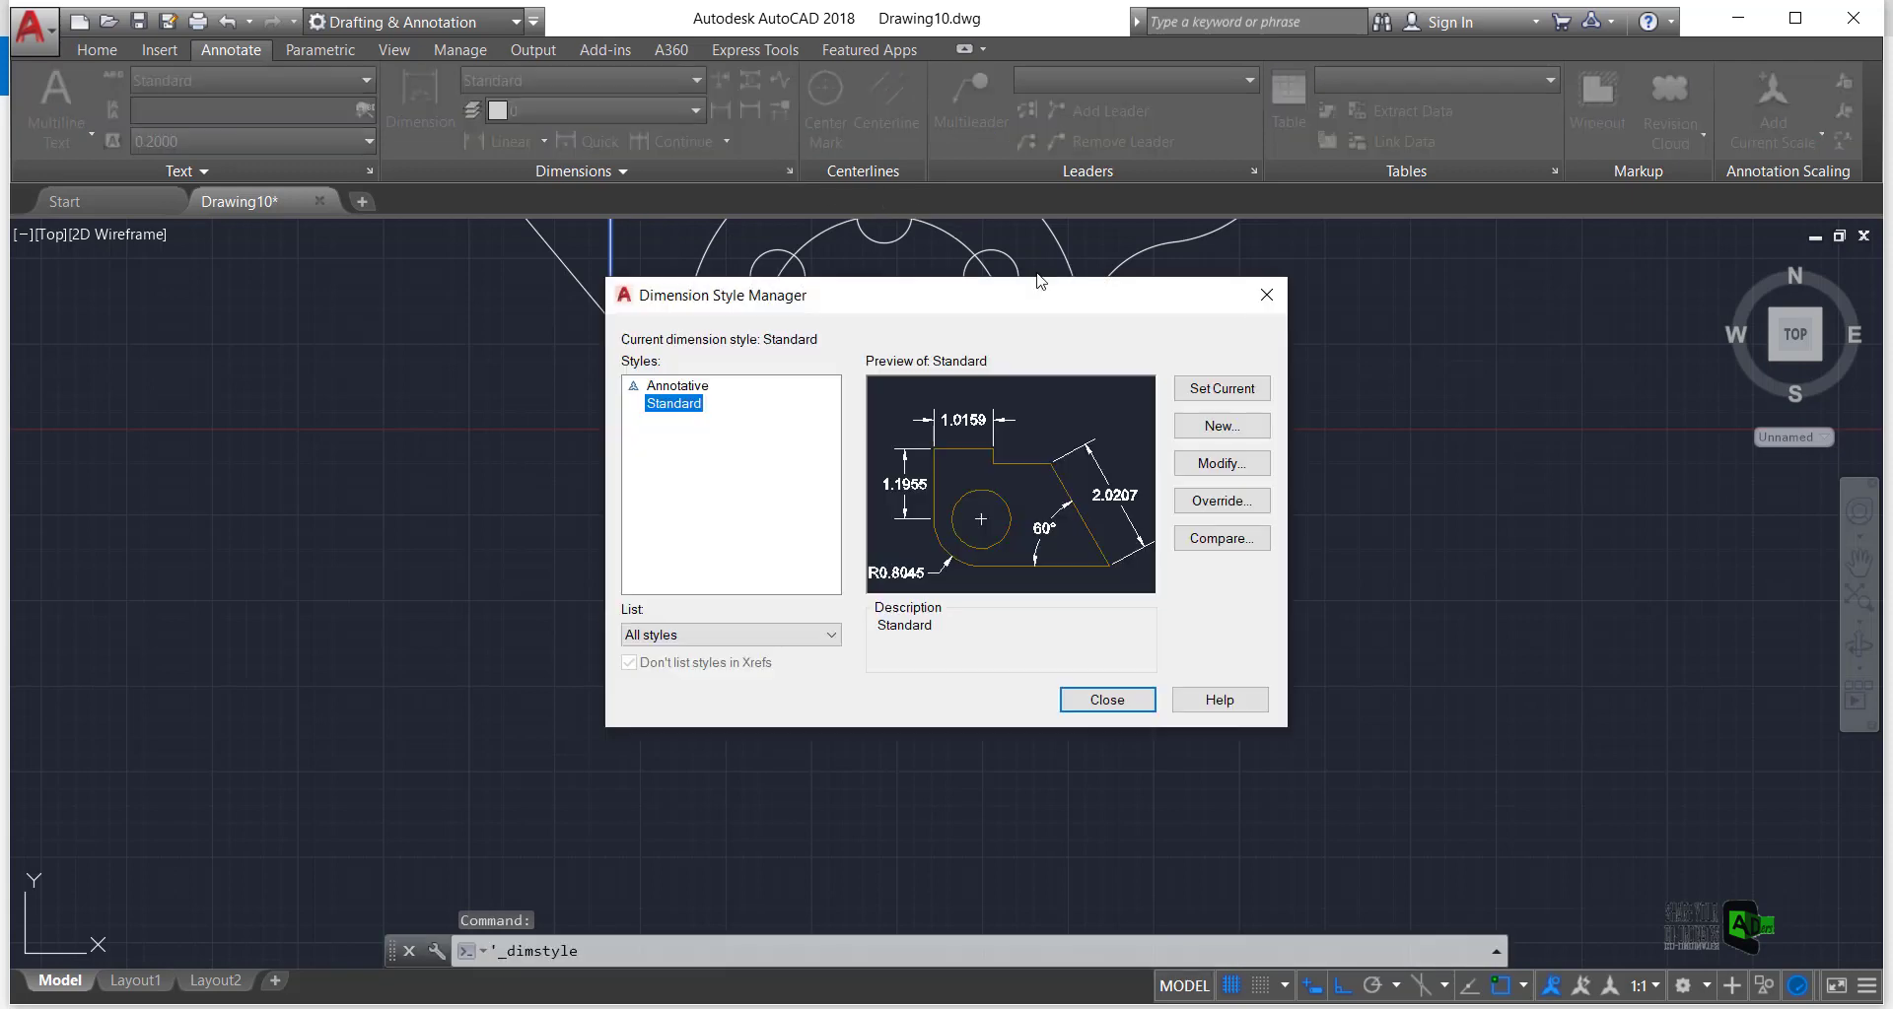
click(1215, 465)
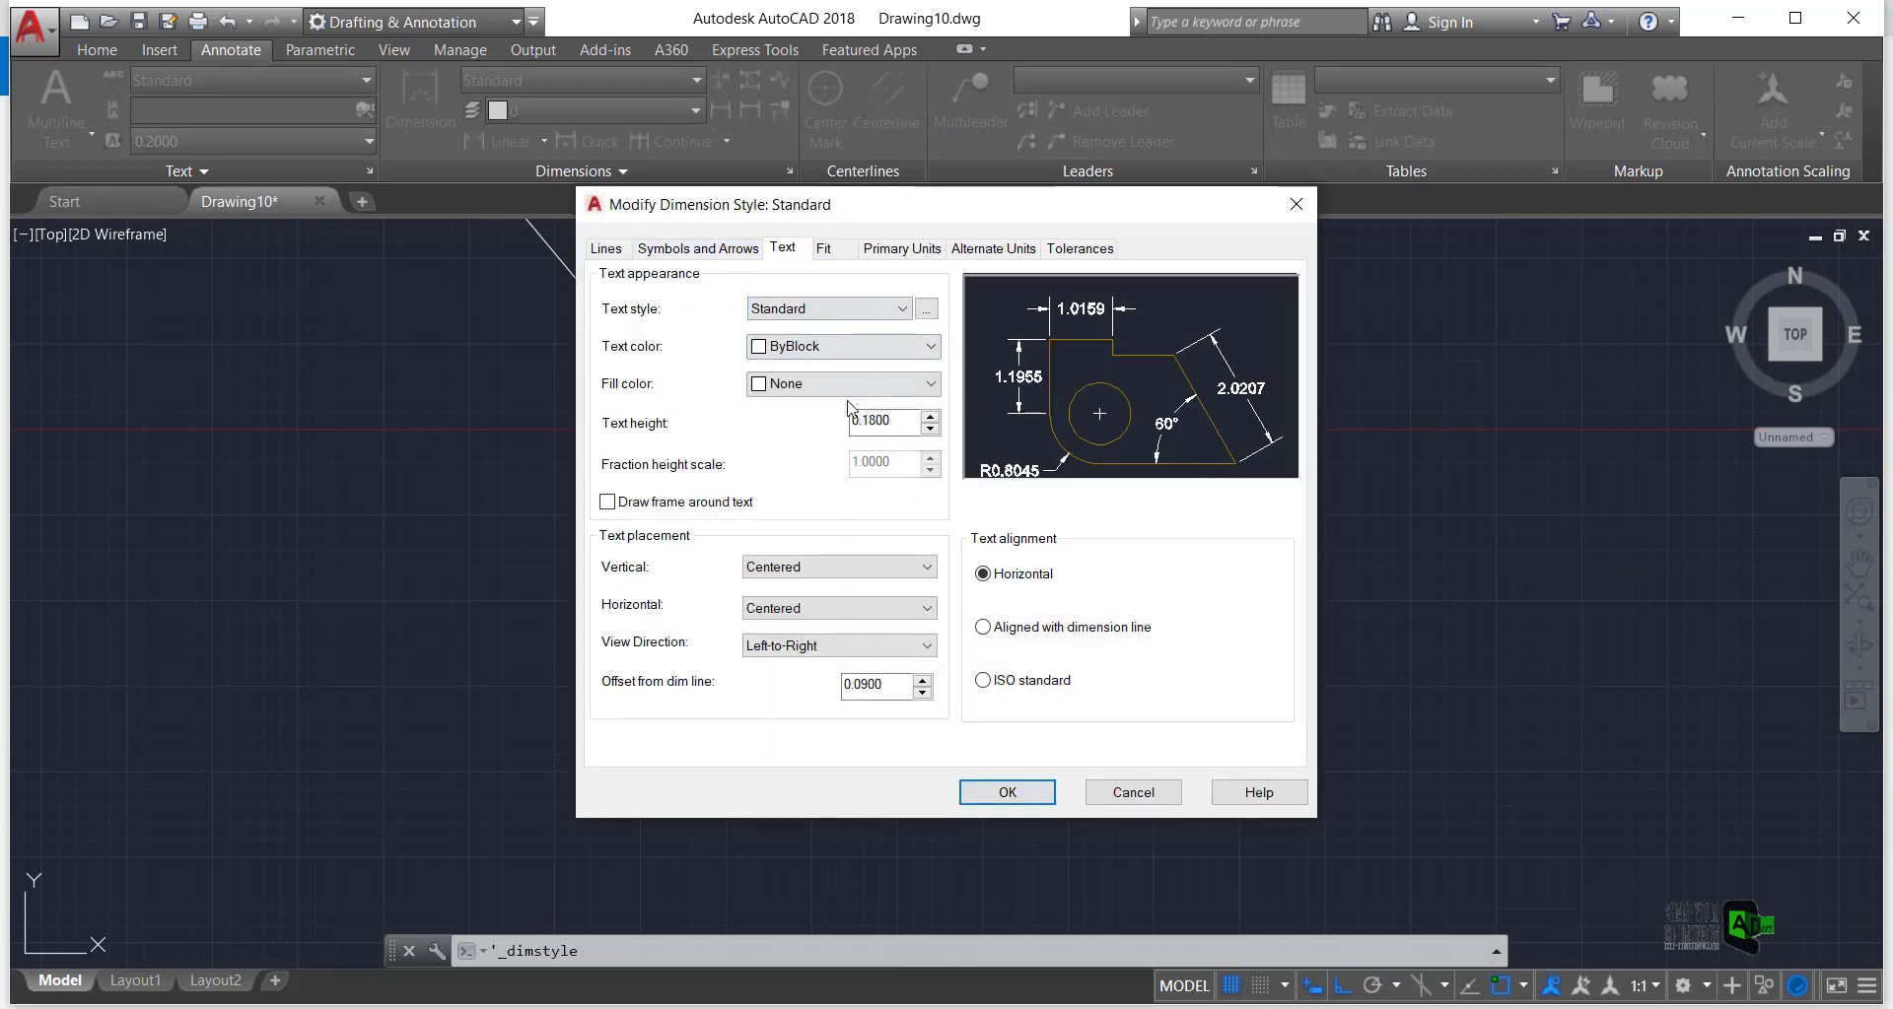
drag(895, 426, 805, 435)
click(674, 252)
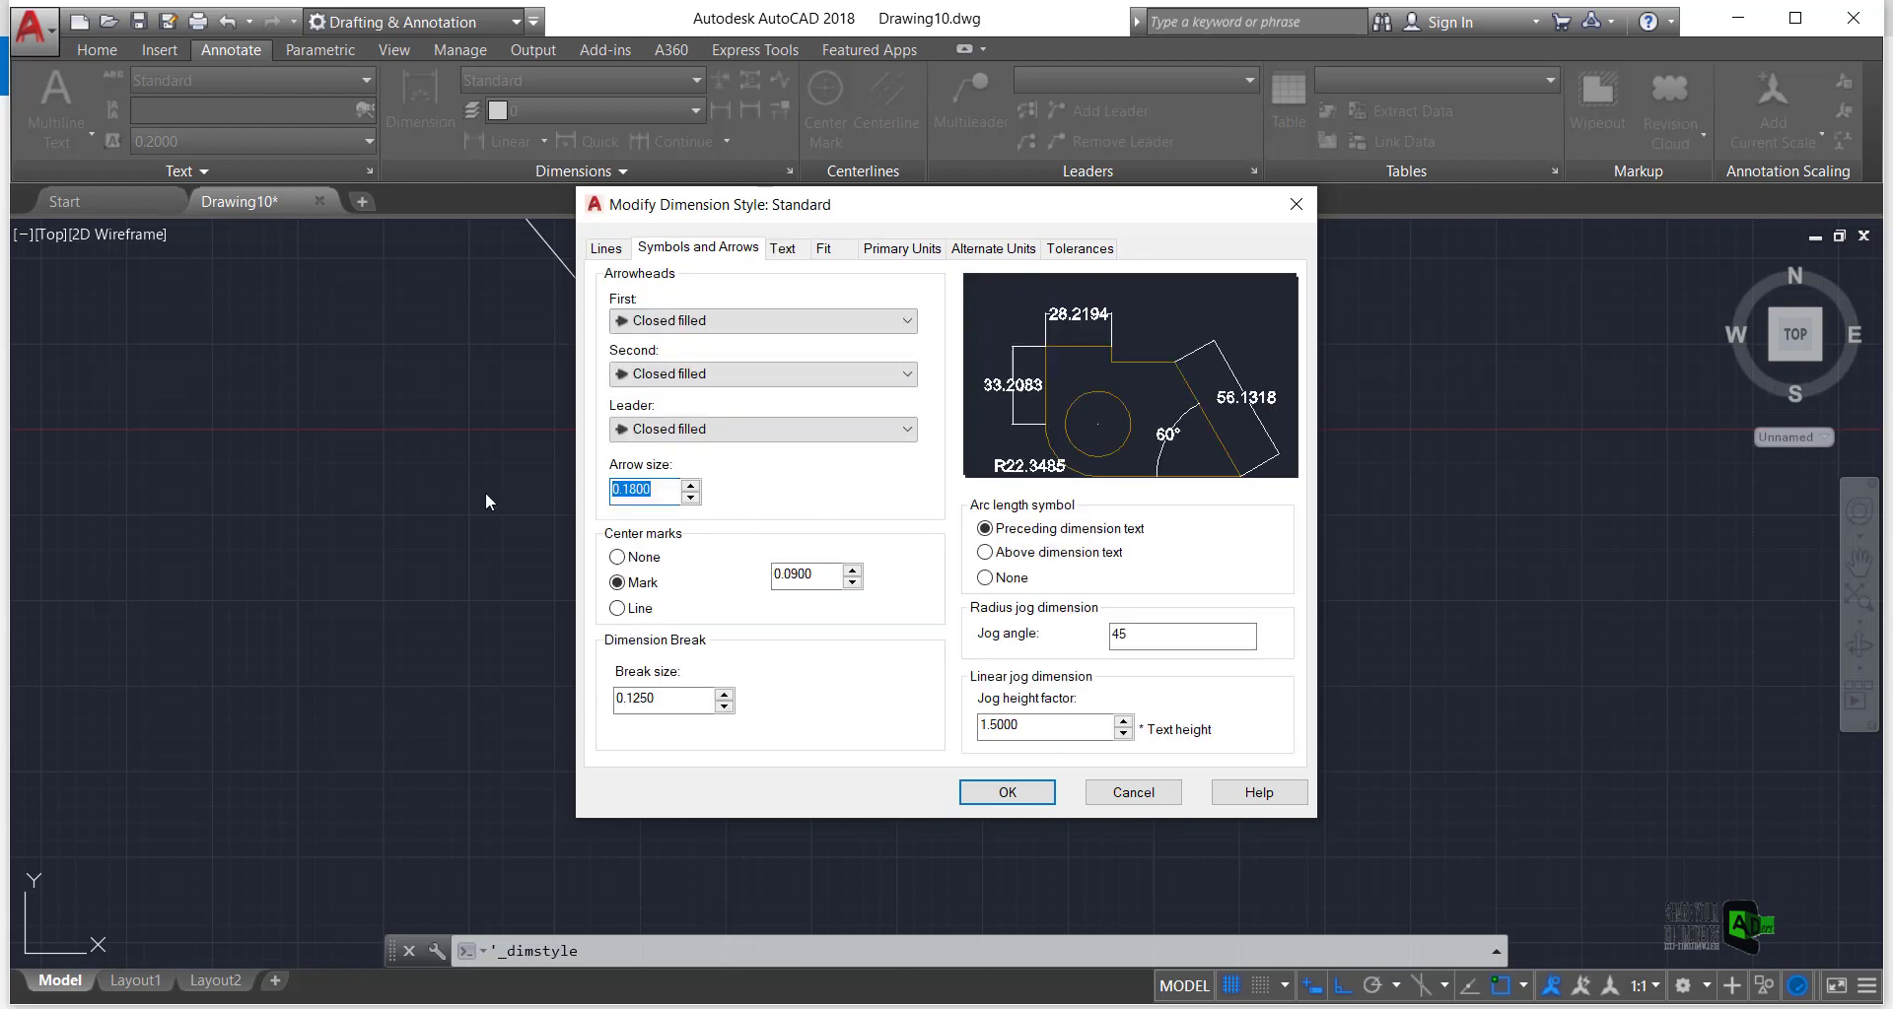
text(5)
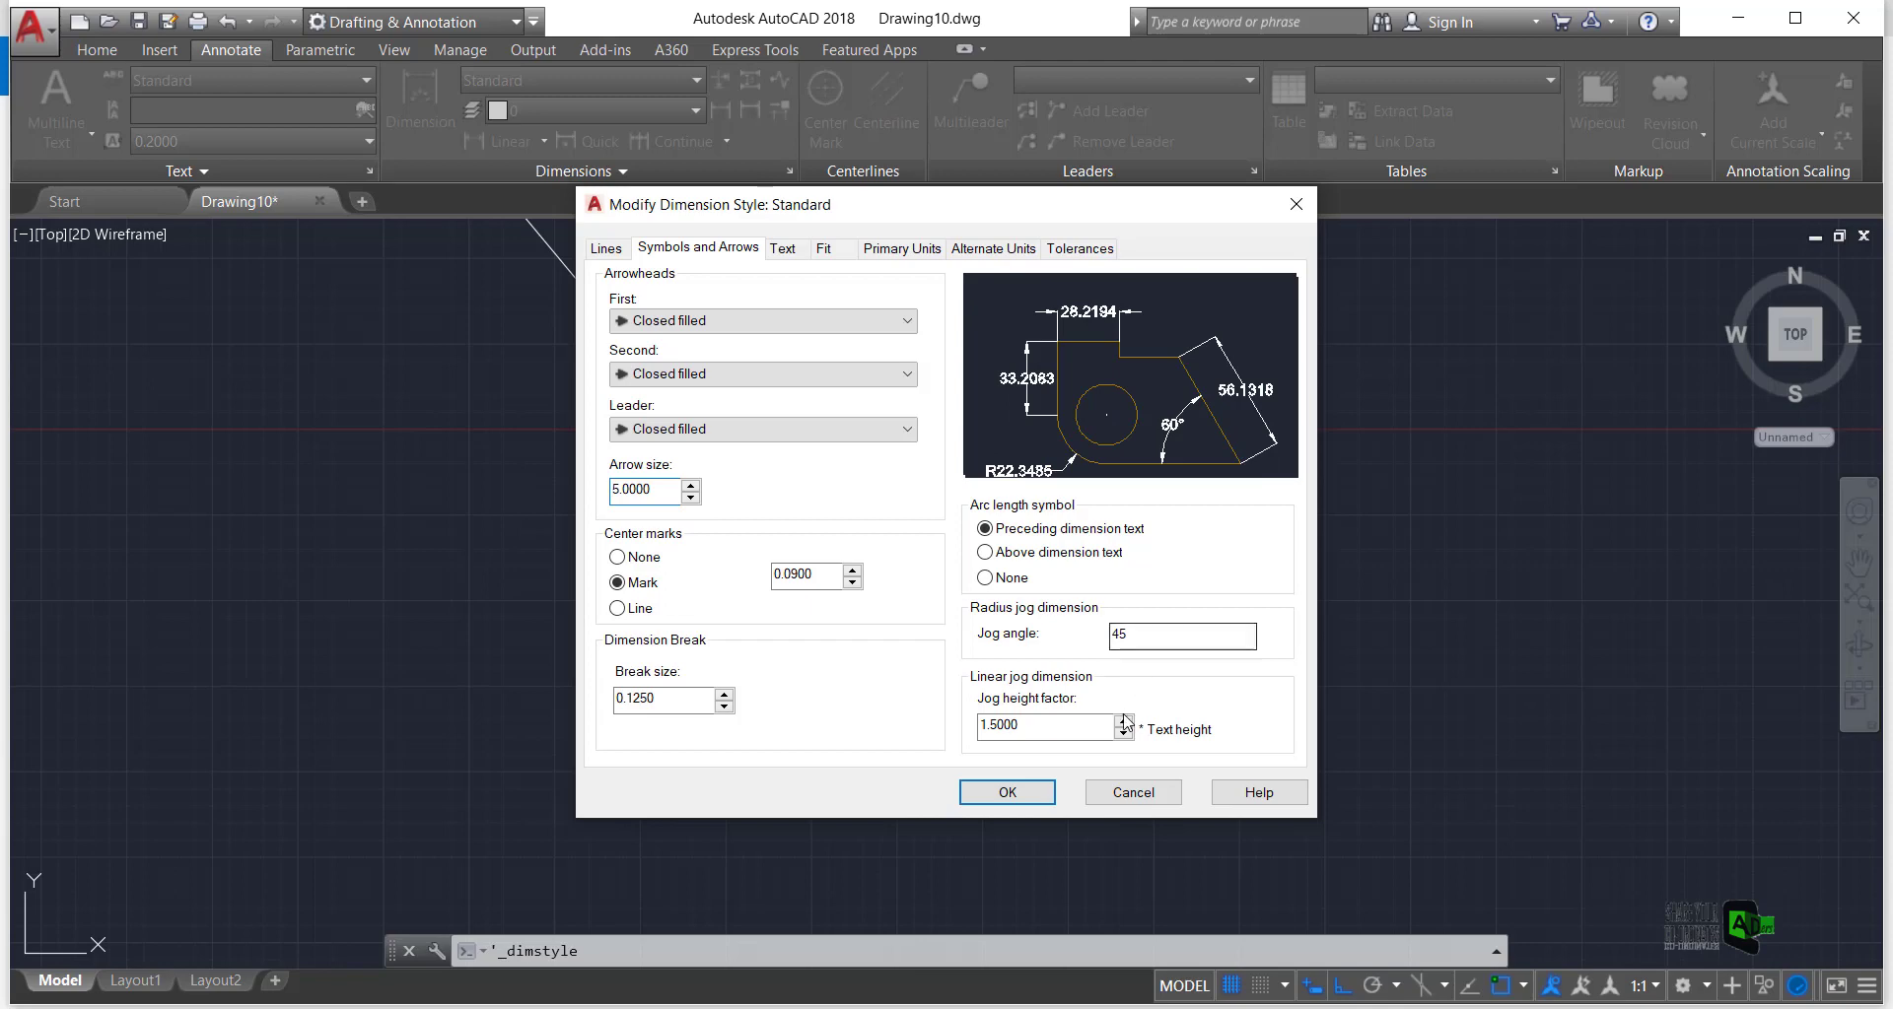
click(1006, 794)
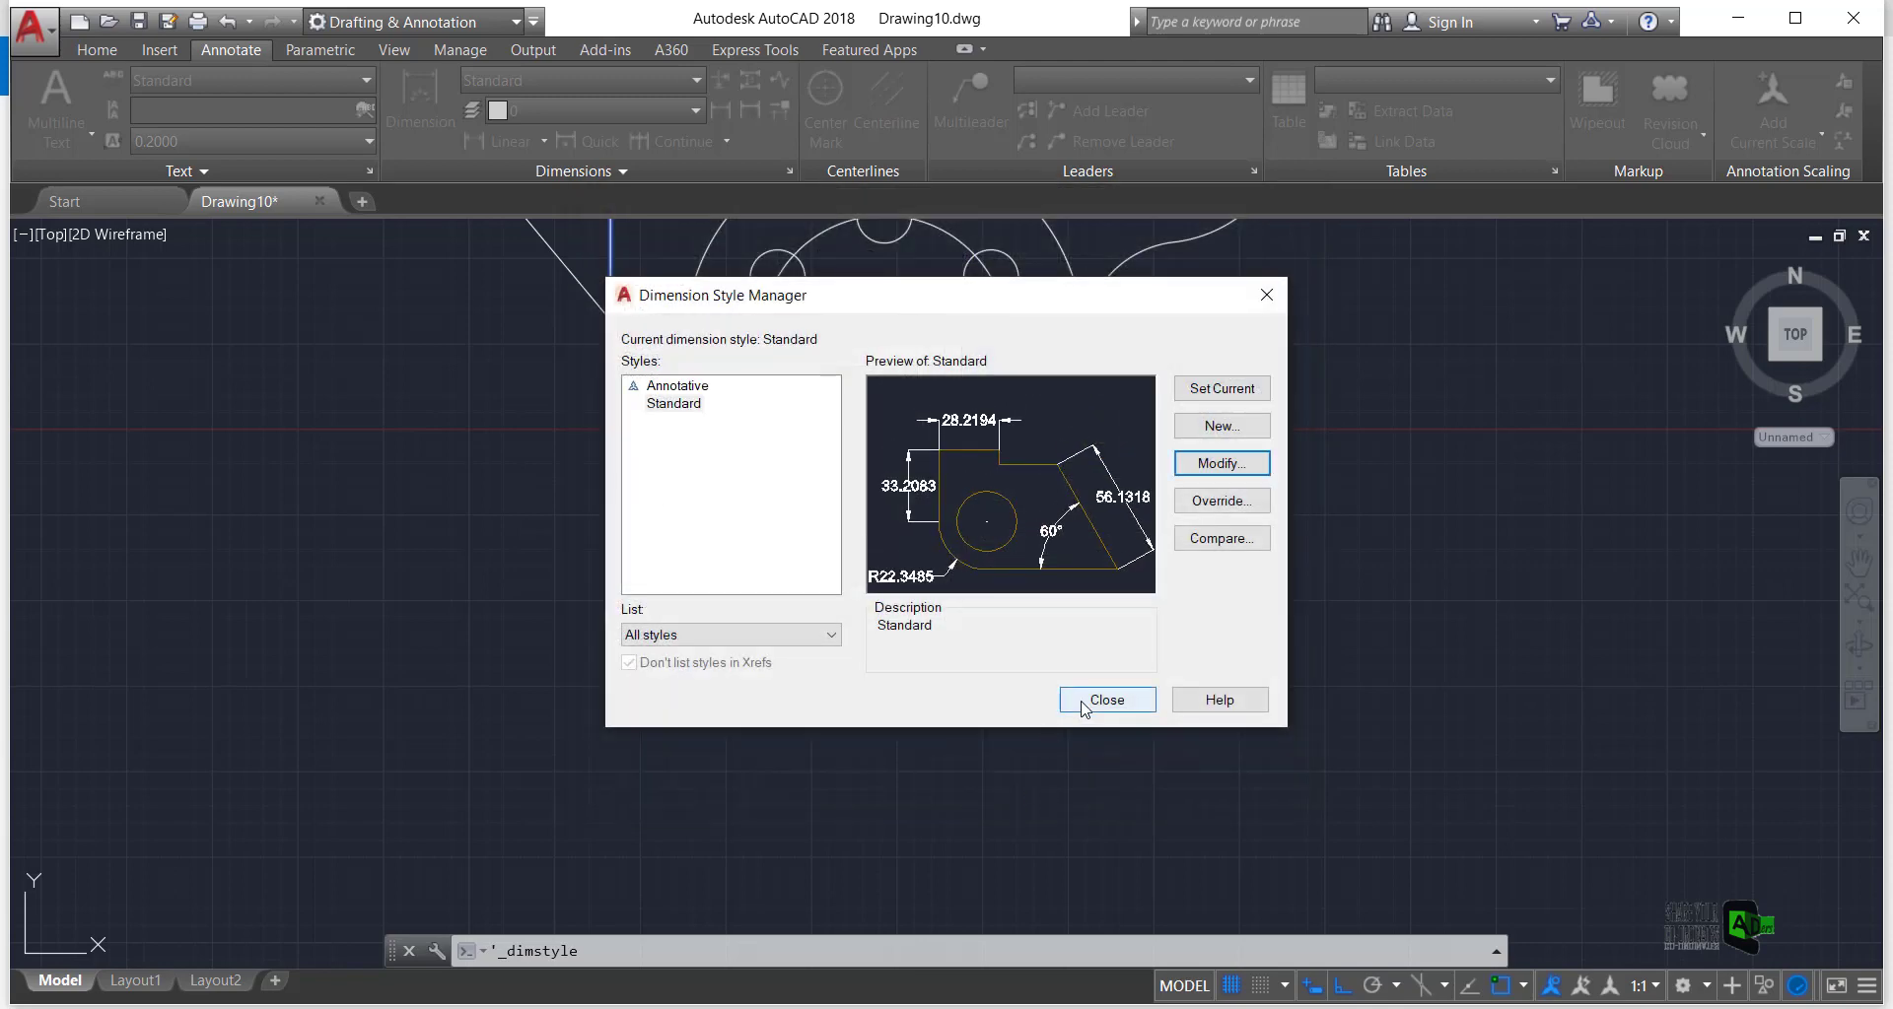
click(1084, 702)
scroll(908, 612, up, 3)
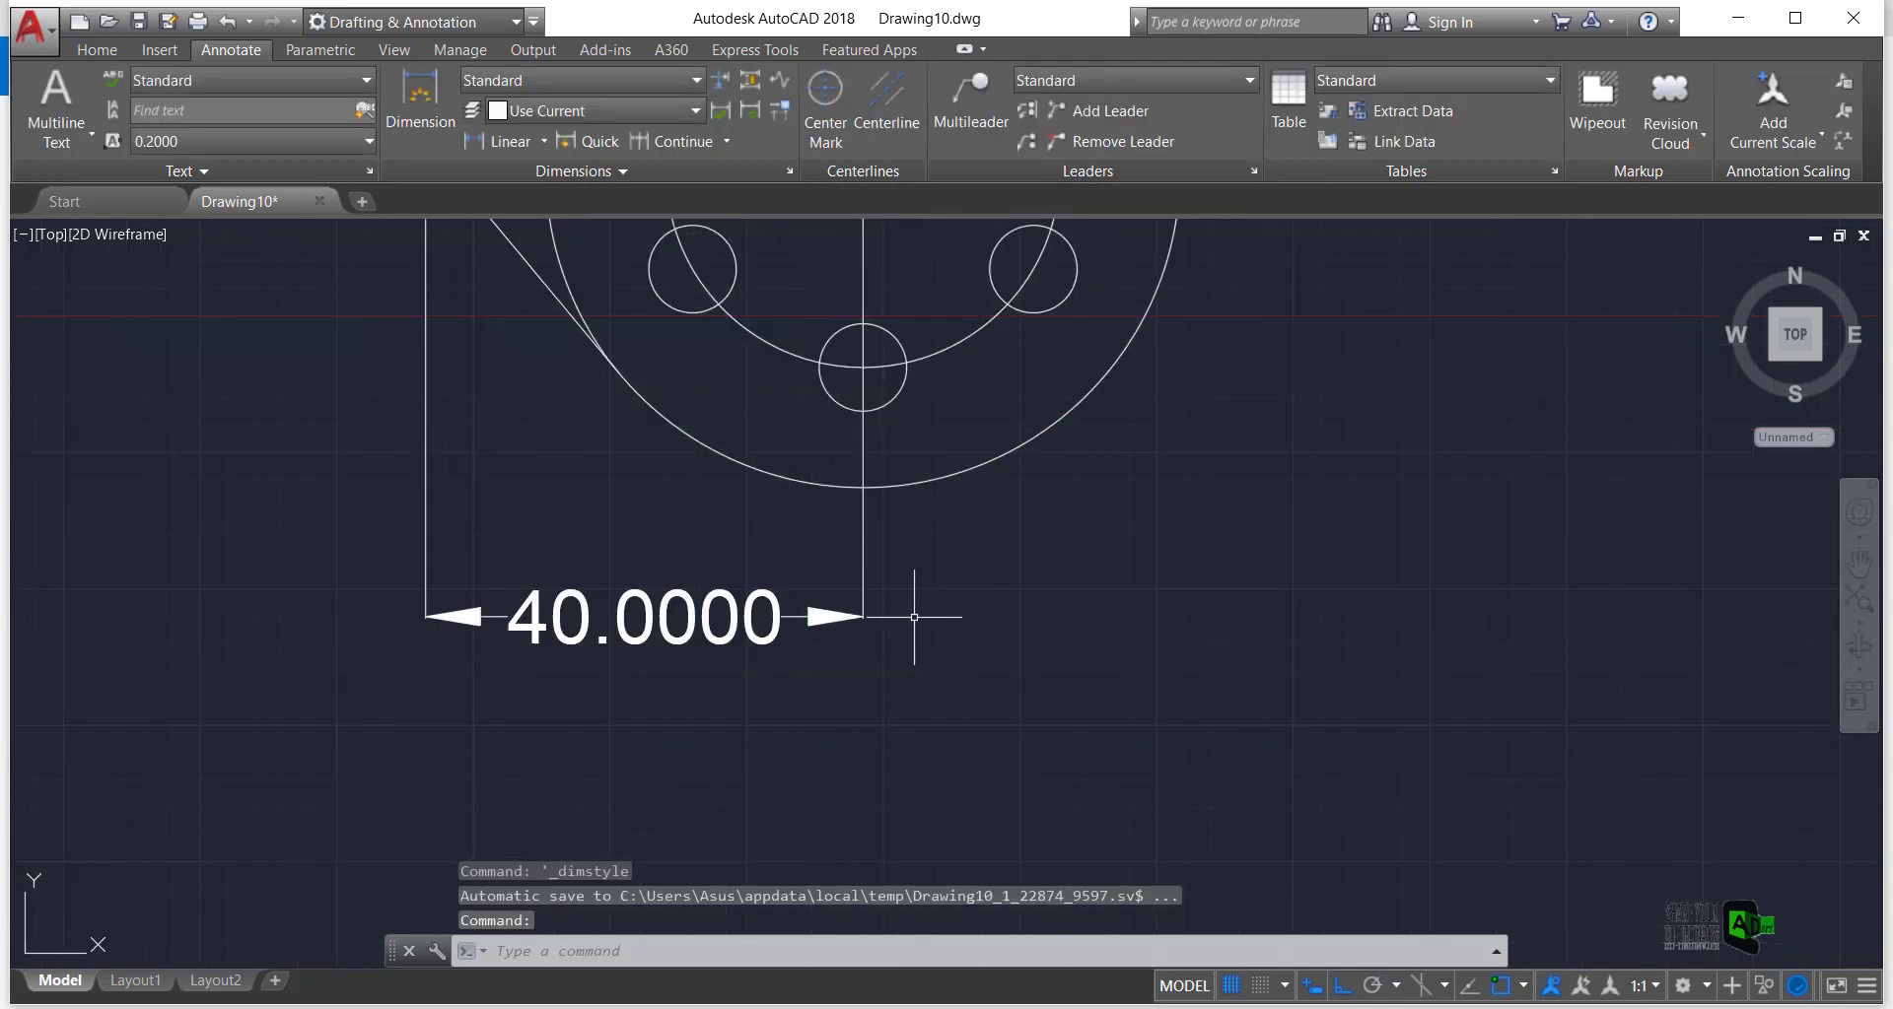
scroll(701, 427, down, 4)
scroll(715, 483, up, 4)
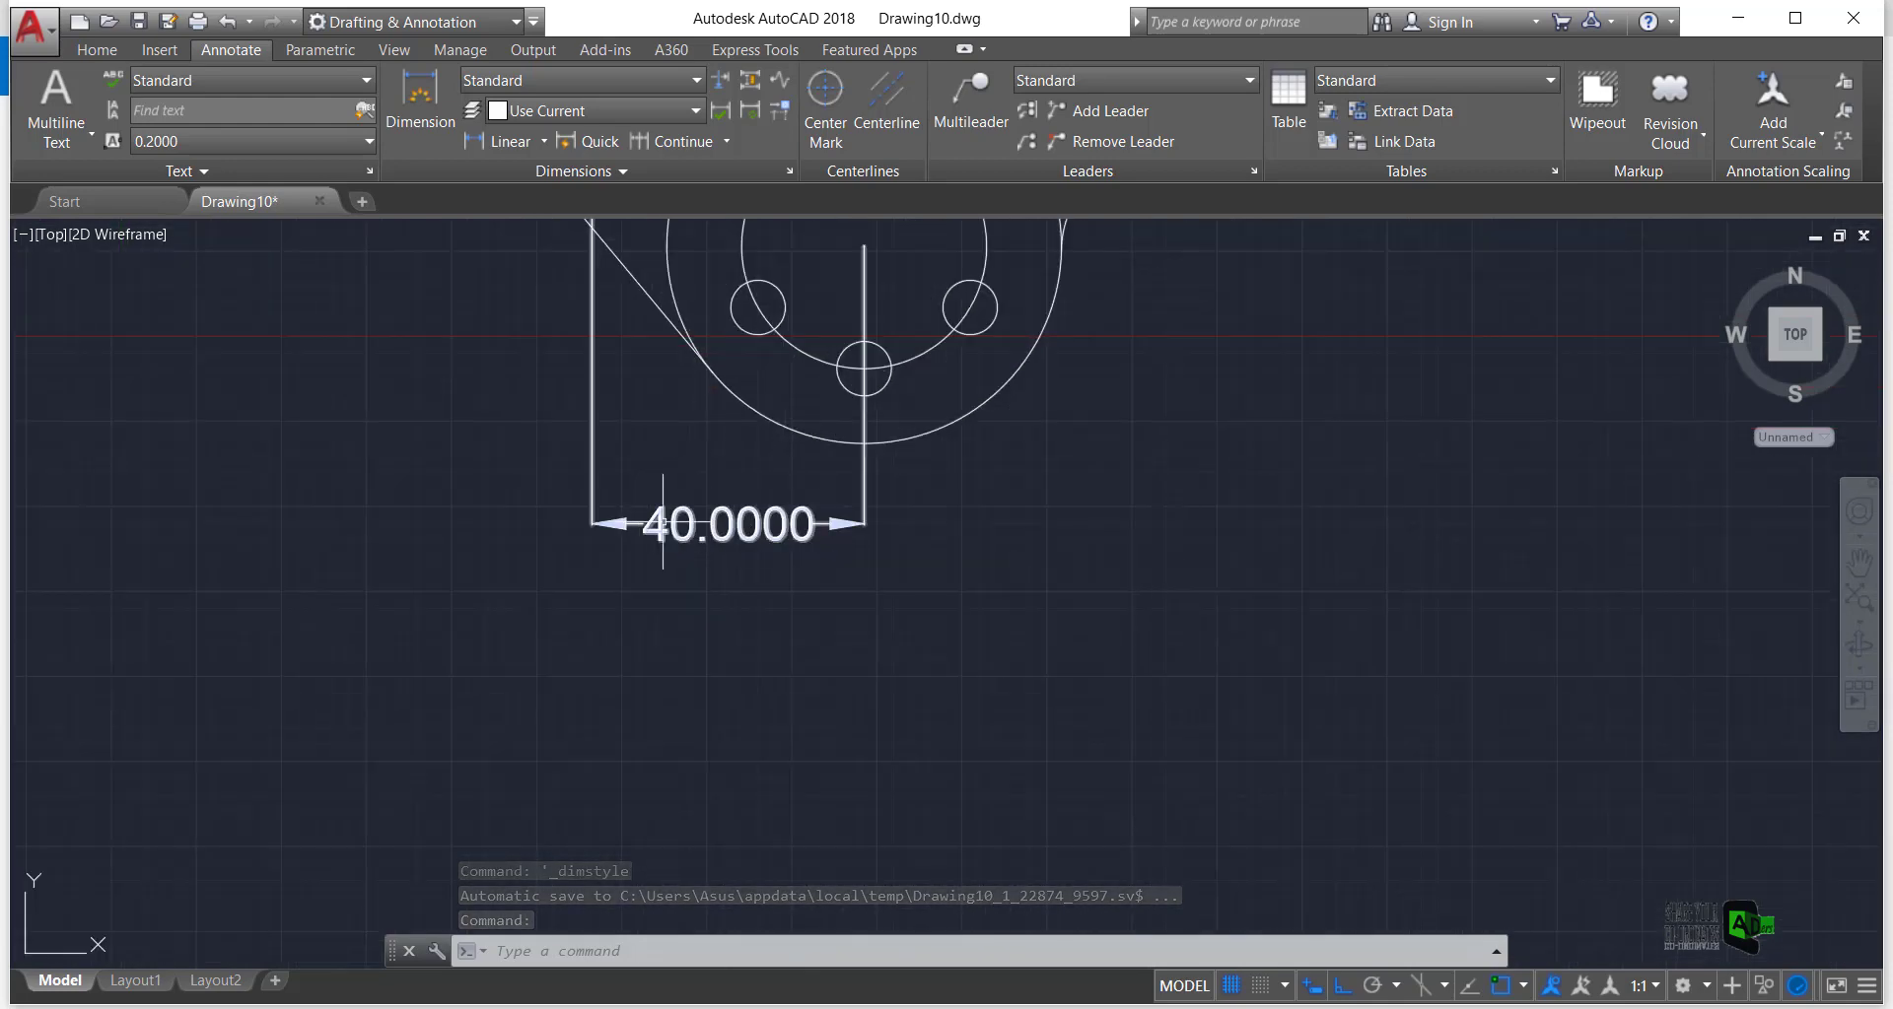
Set the linear dimension precision of the Standard dimension style to one decimal place (0.0)
scroll(711, 496, up, 2)
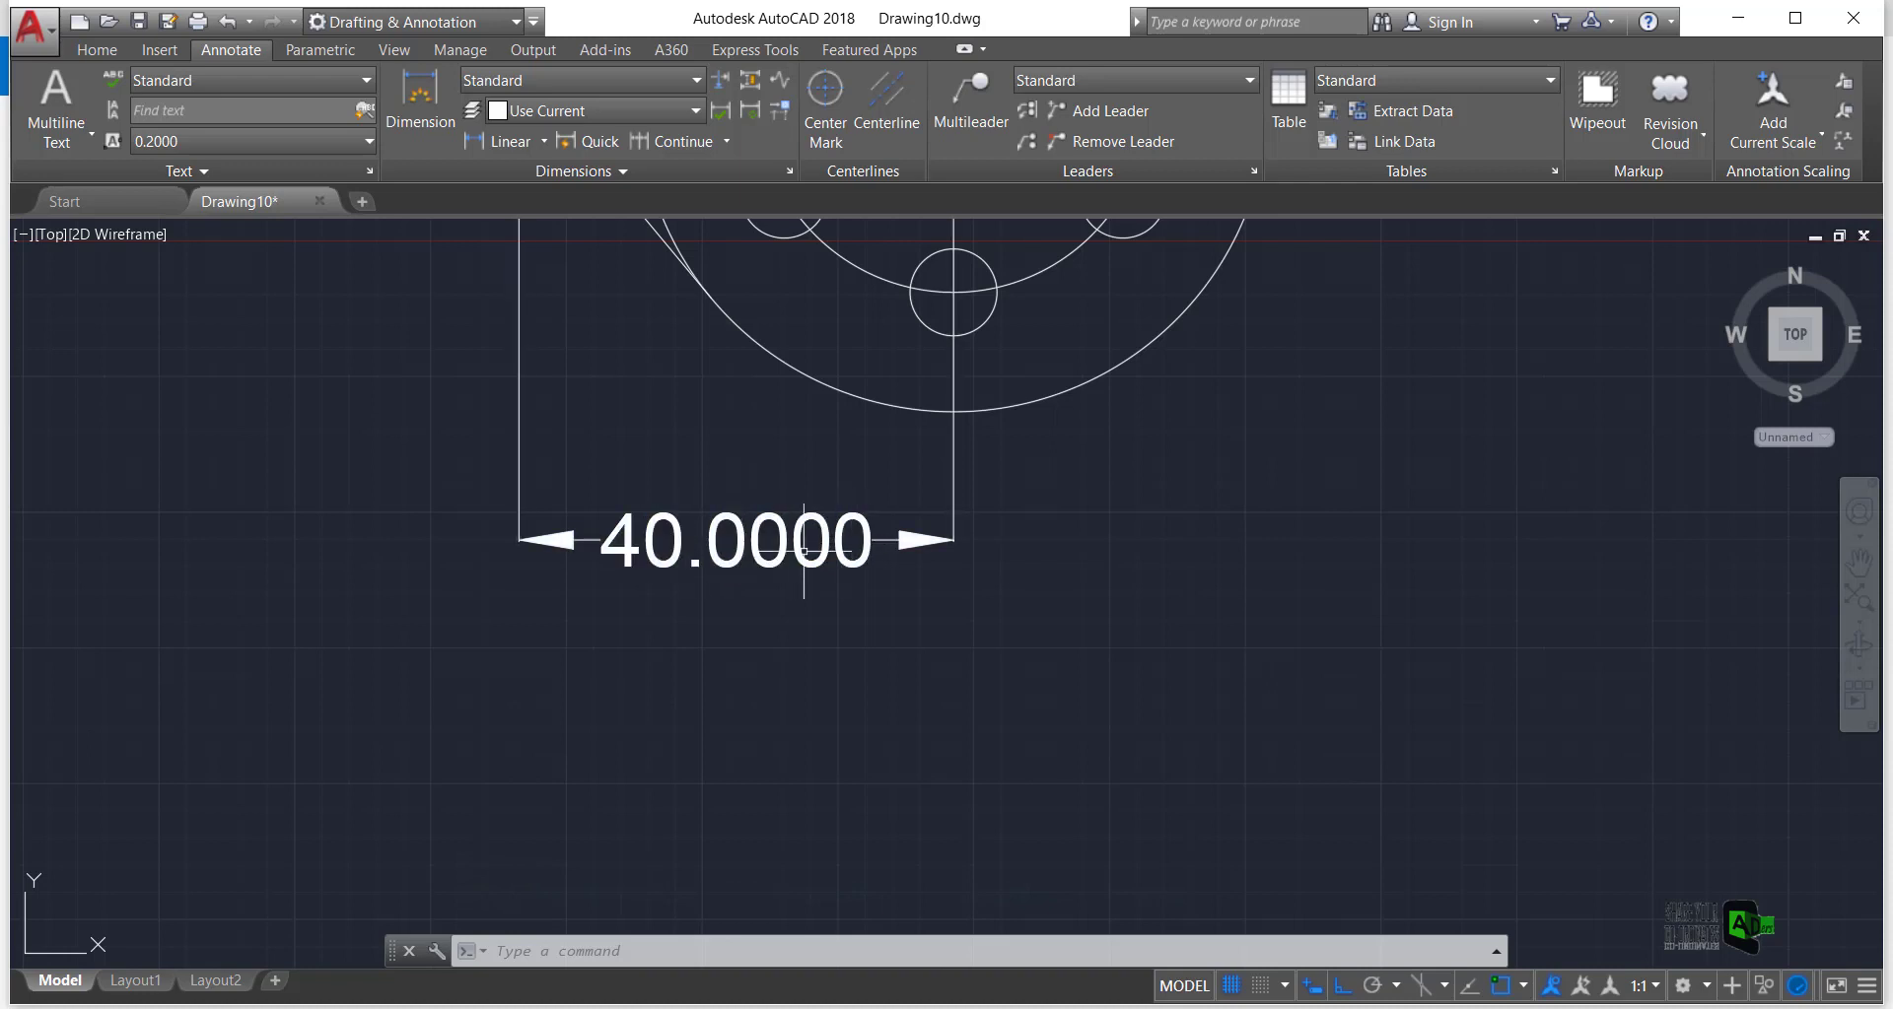
click(685, 538)
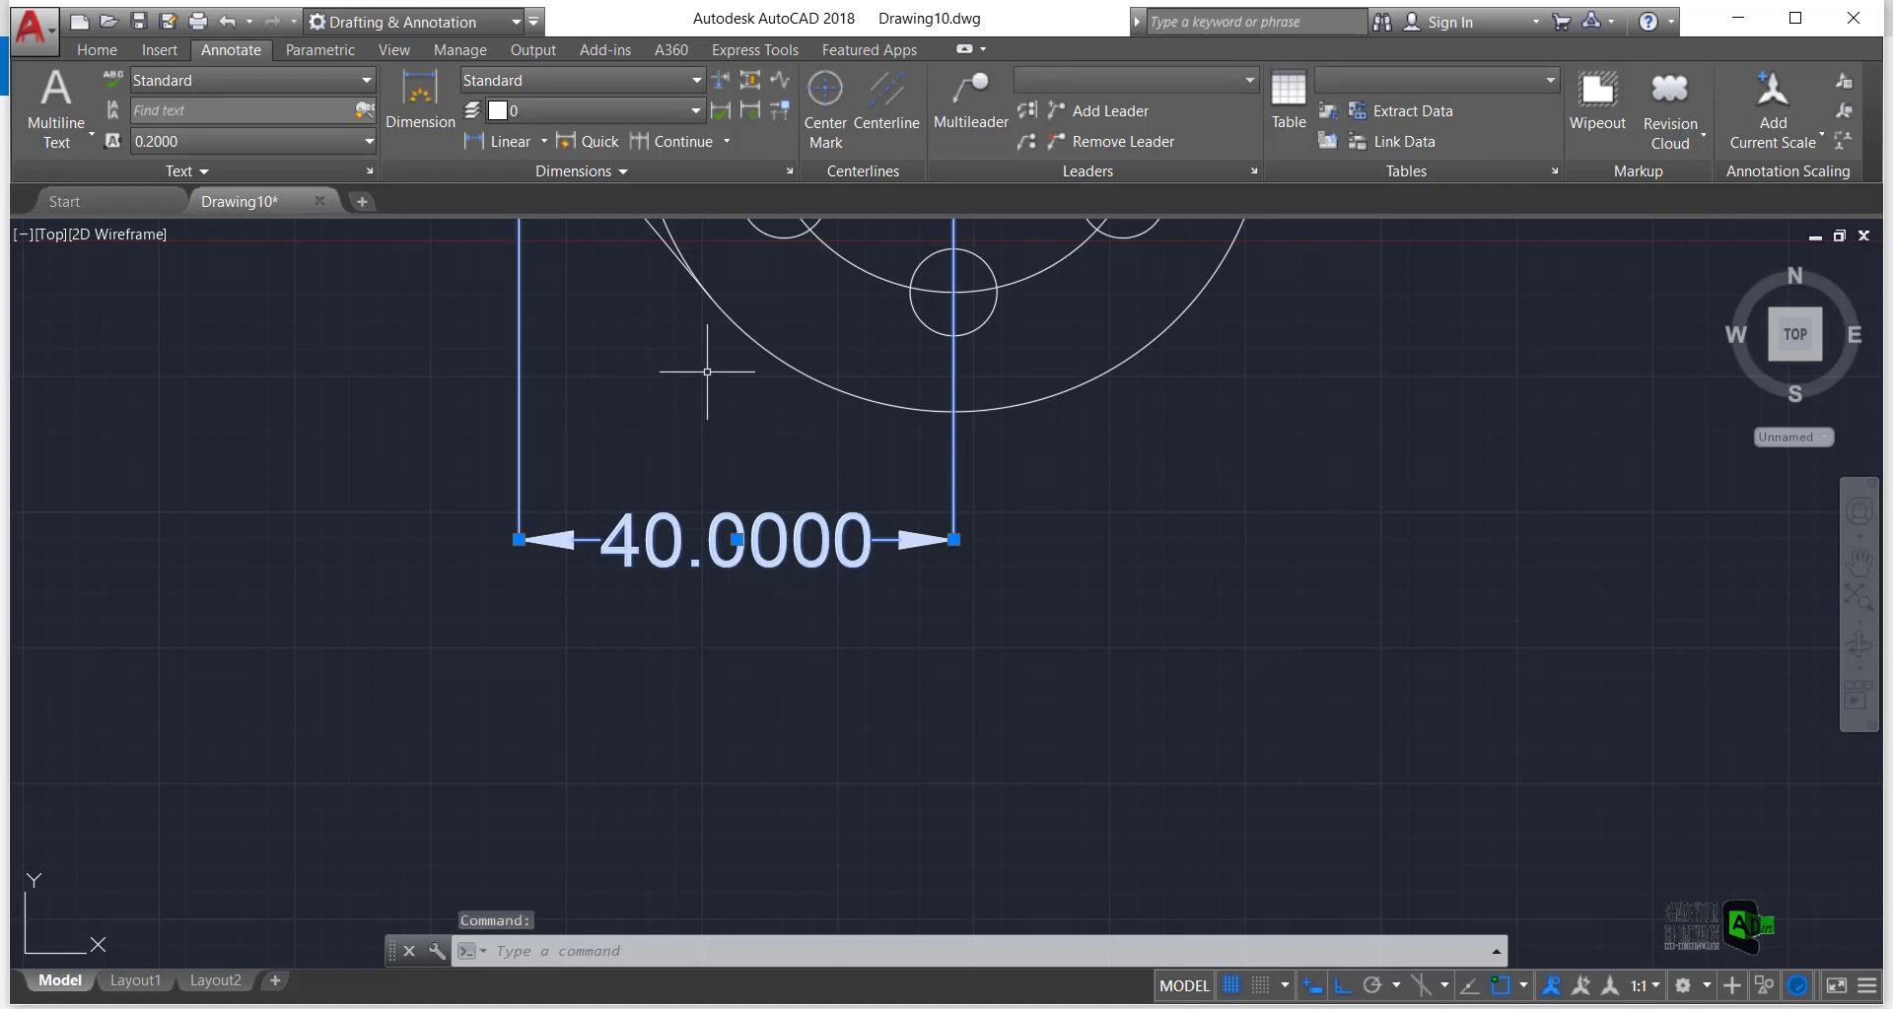
click(788, 172)
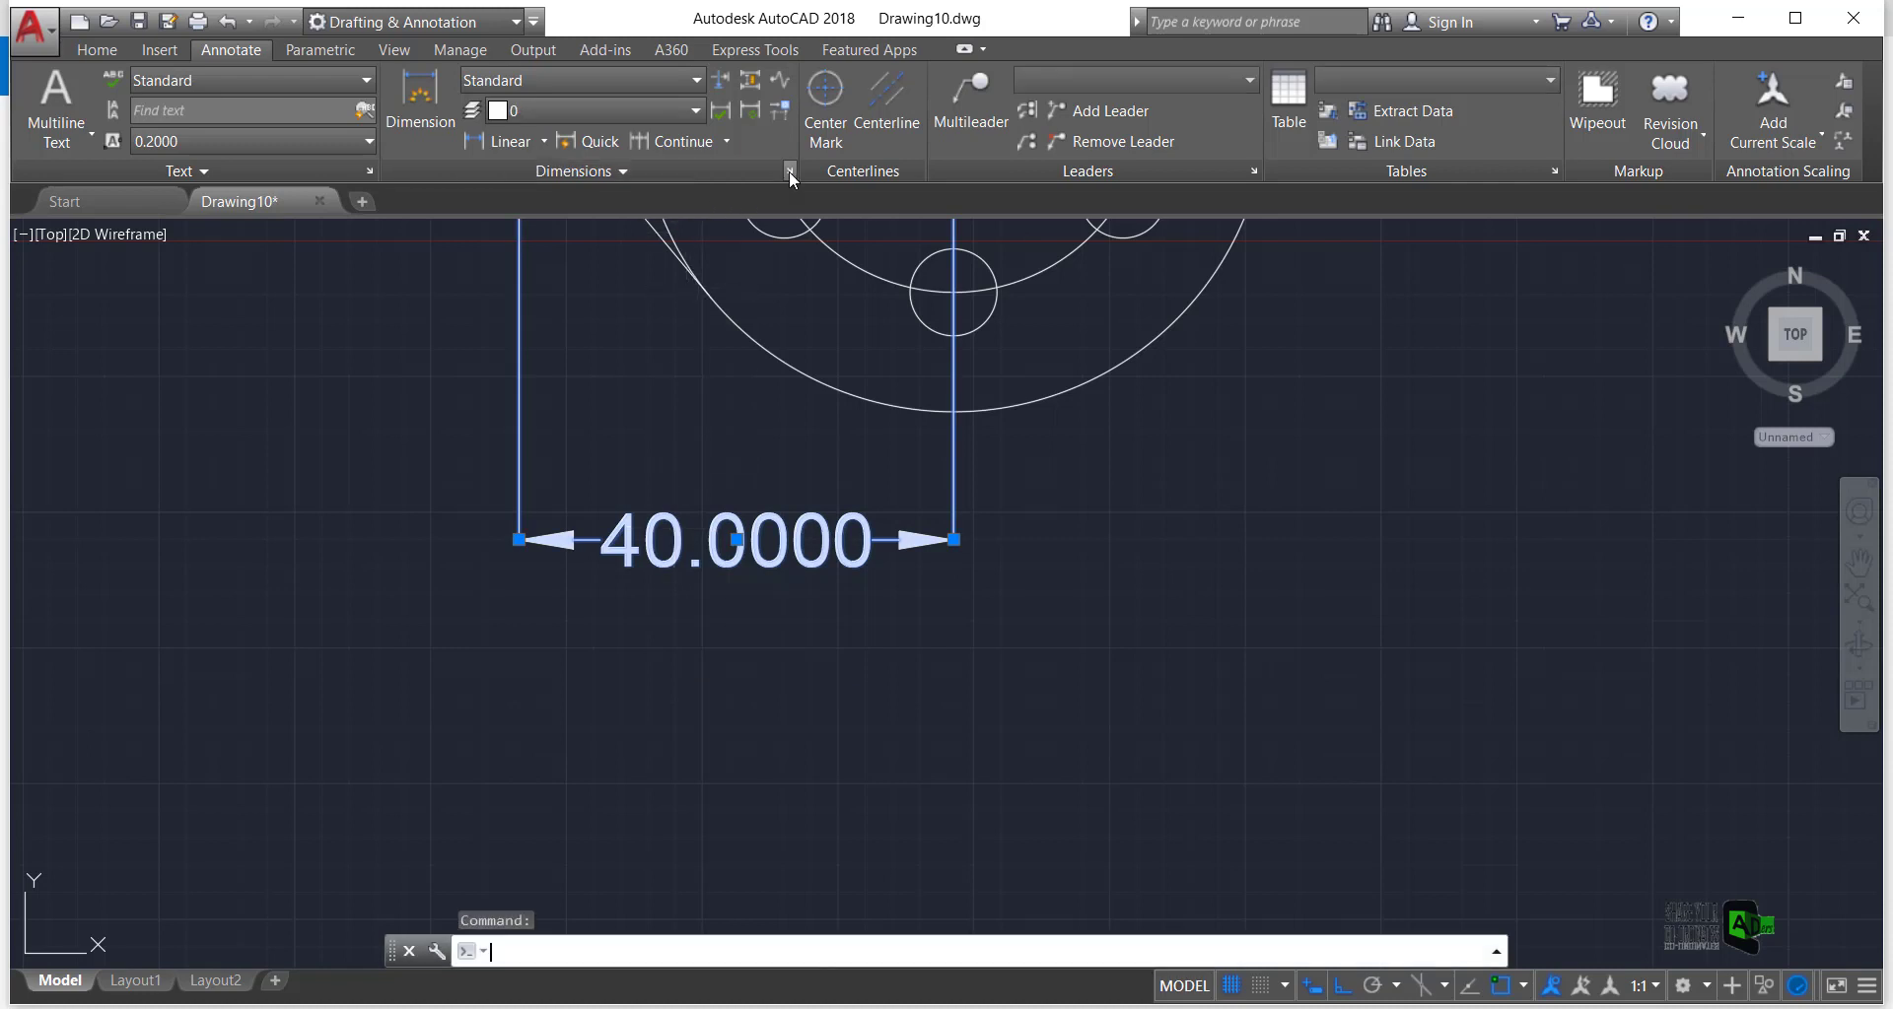
click(1199, 465)
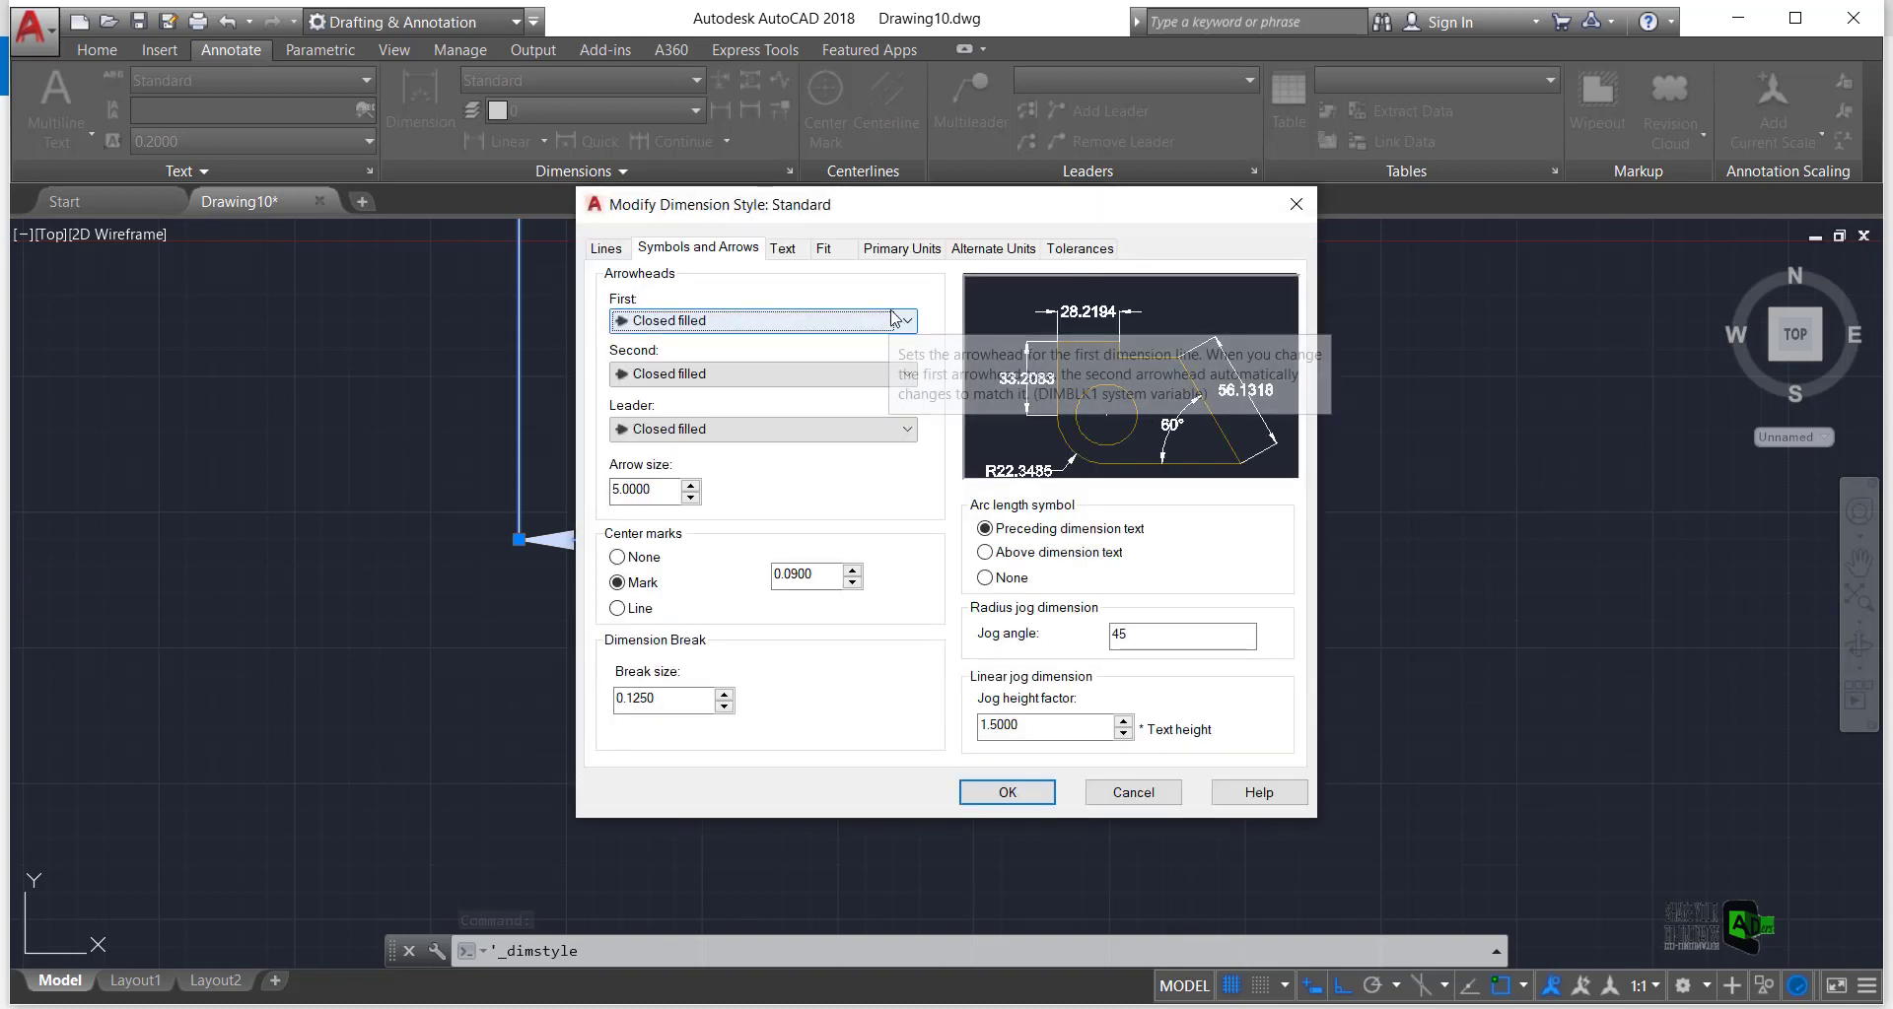
click(902, 250)
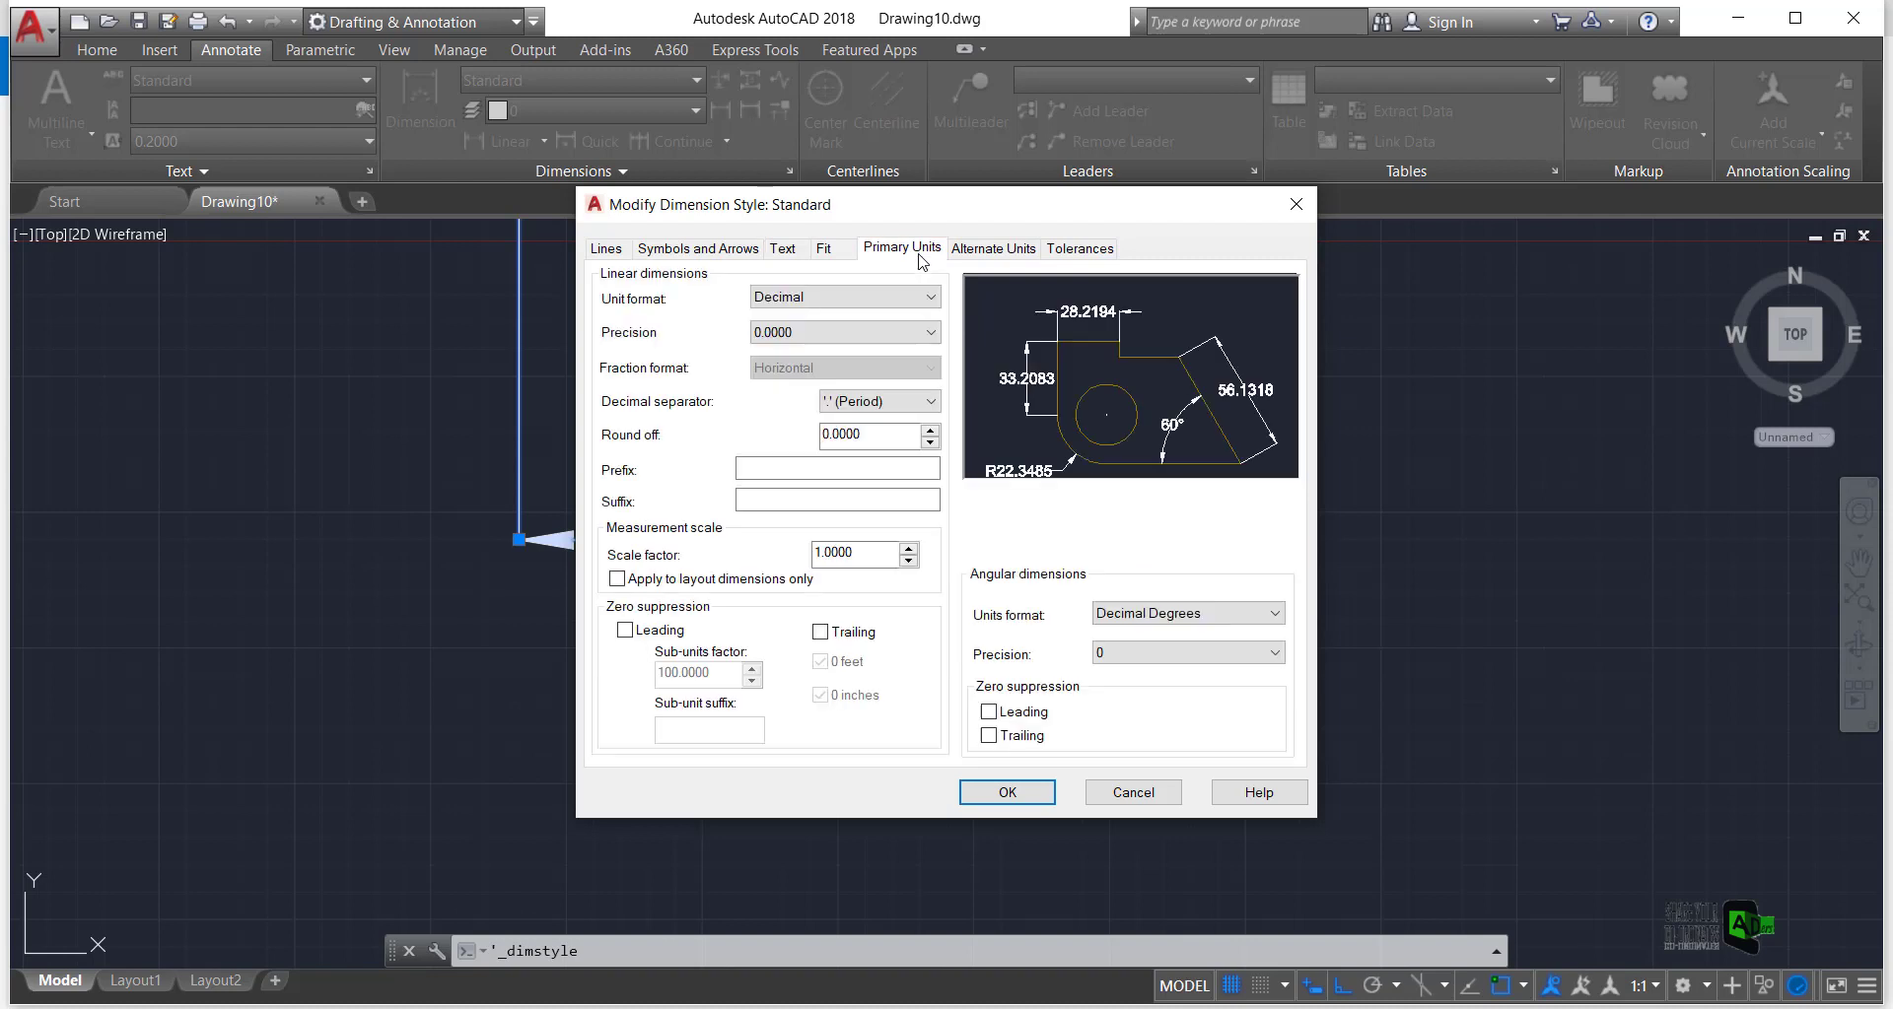
click(807, 336)
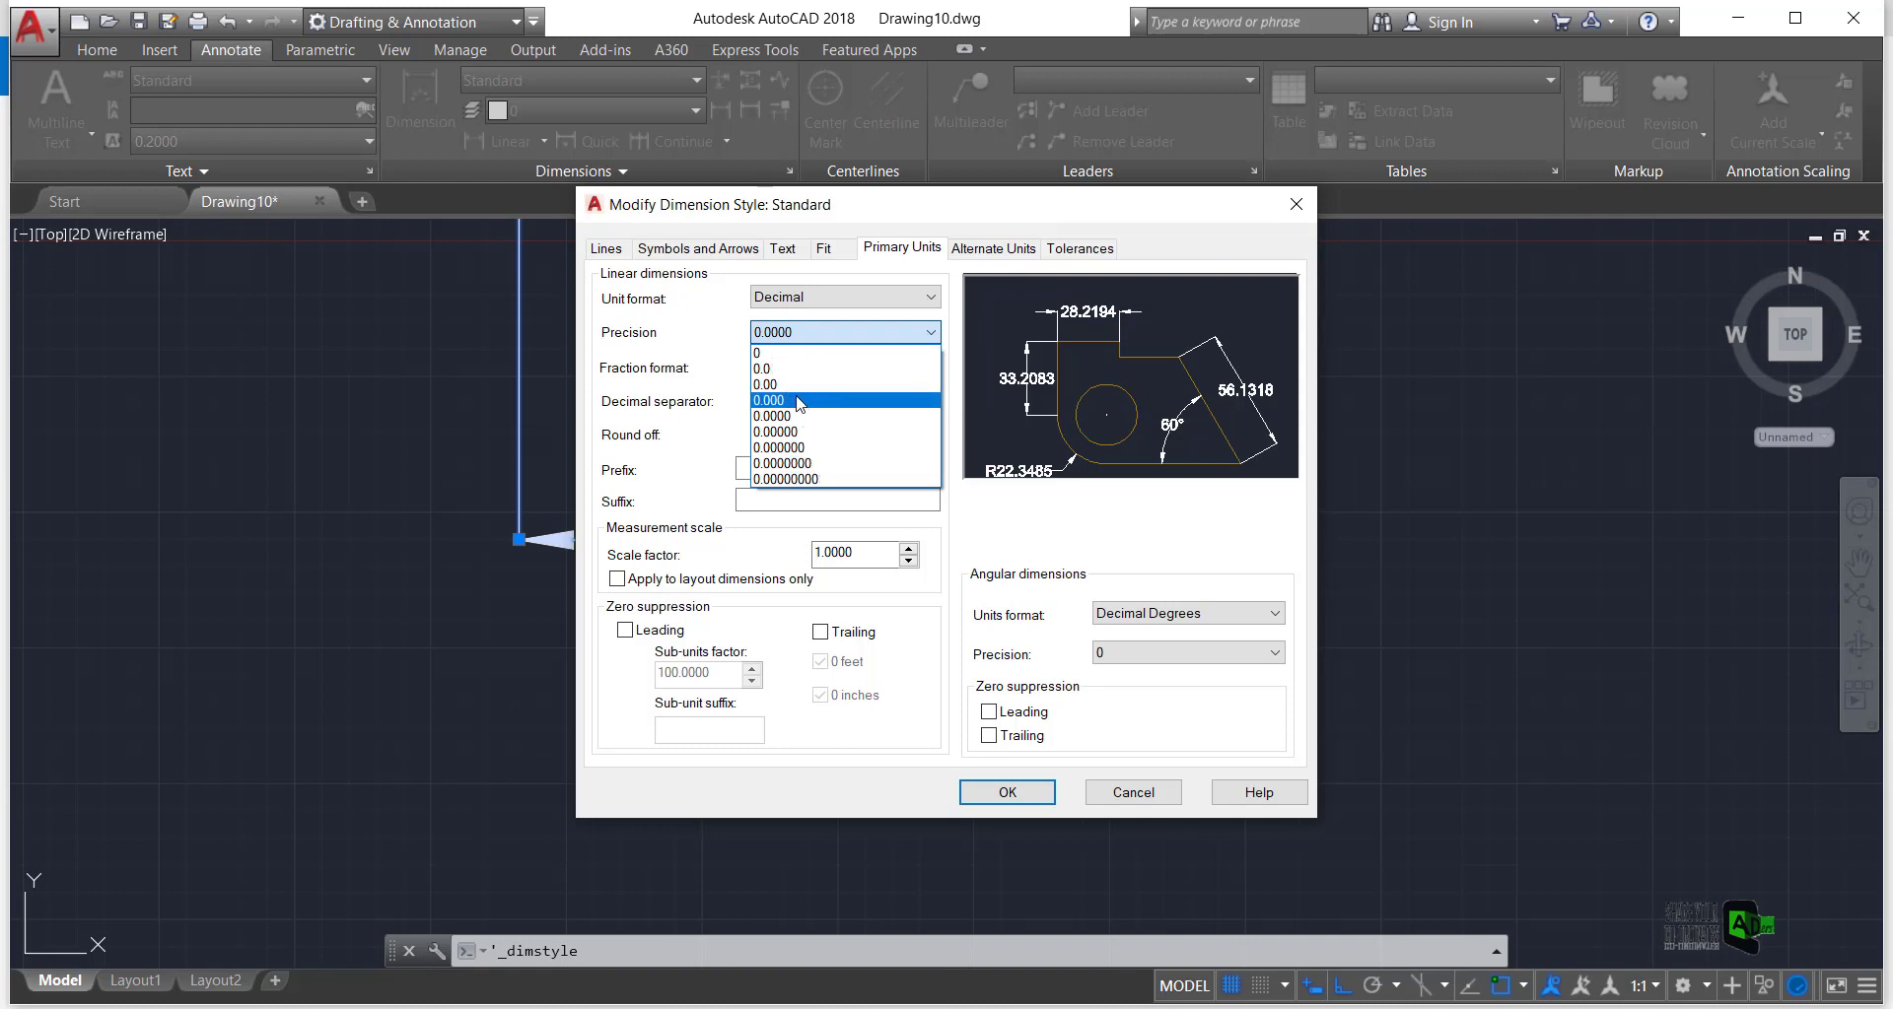
click(787, 369)
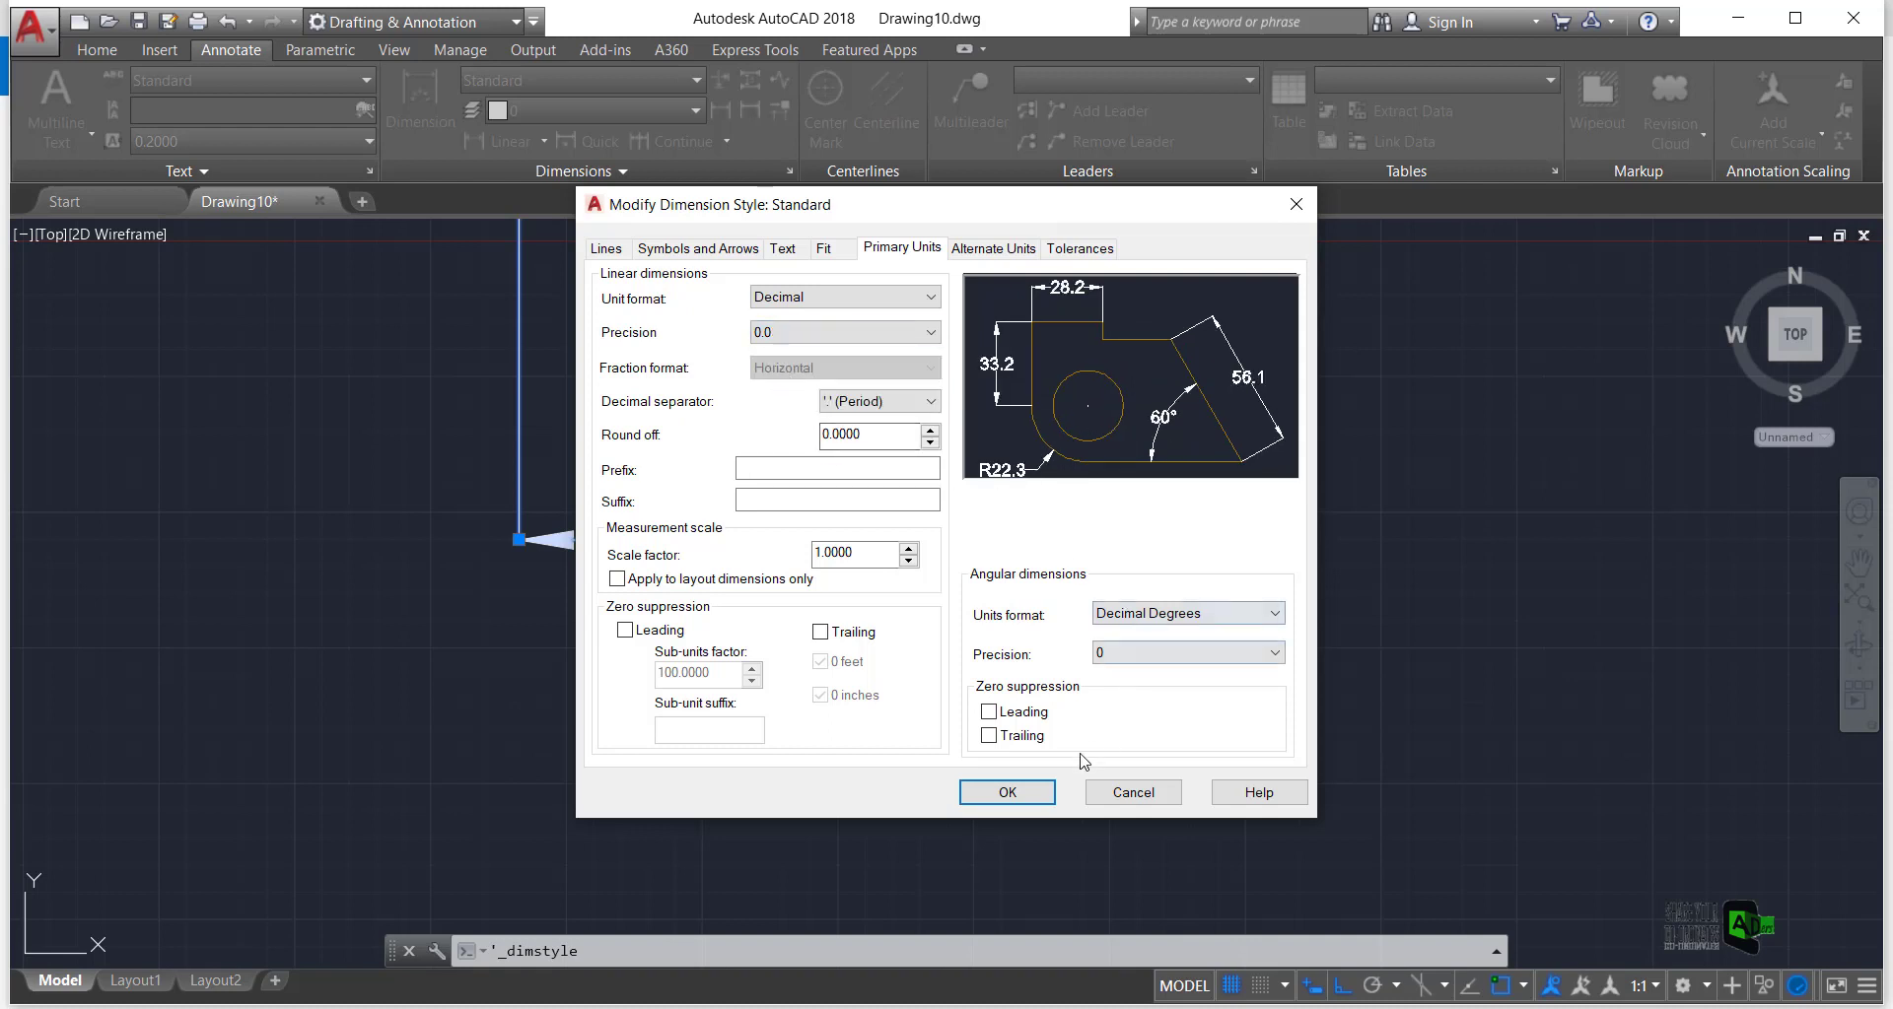
click(1007, 794)
click(1087, 700)
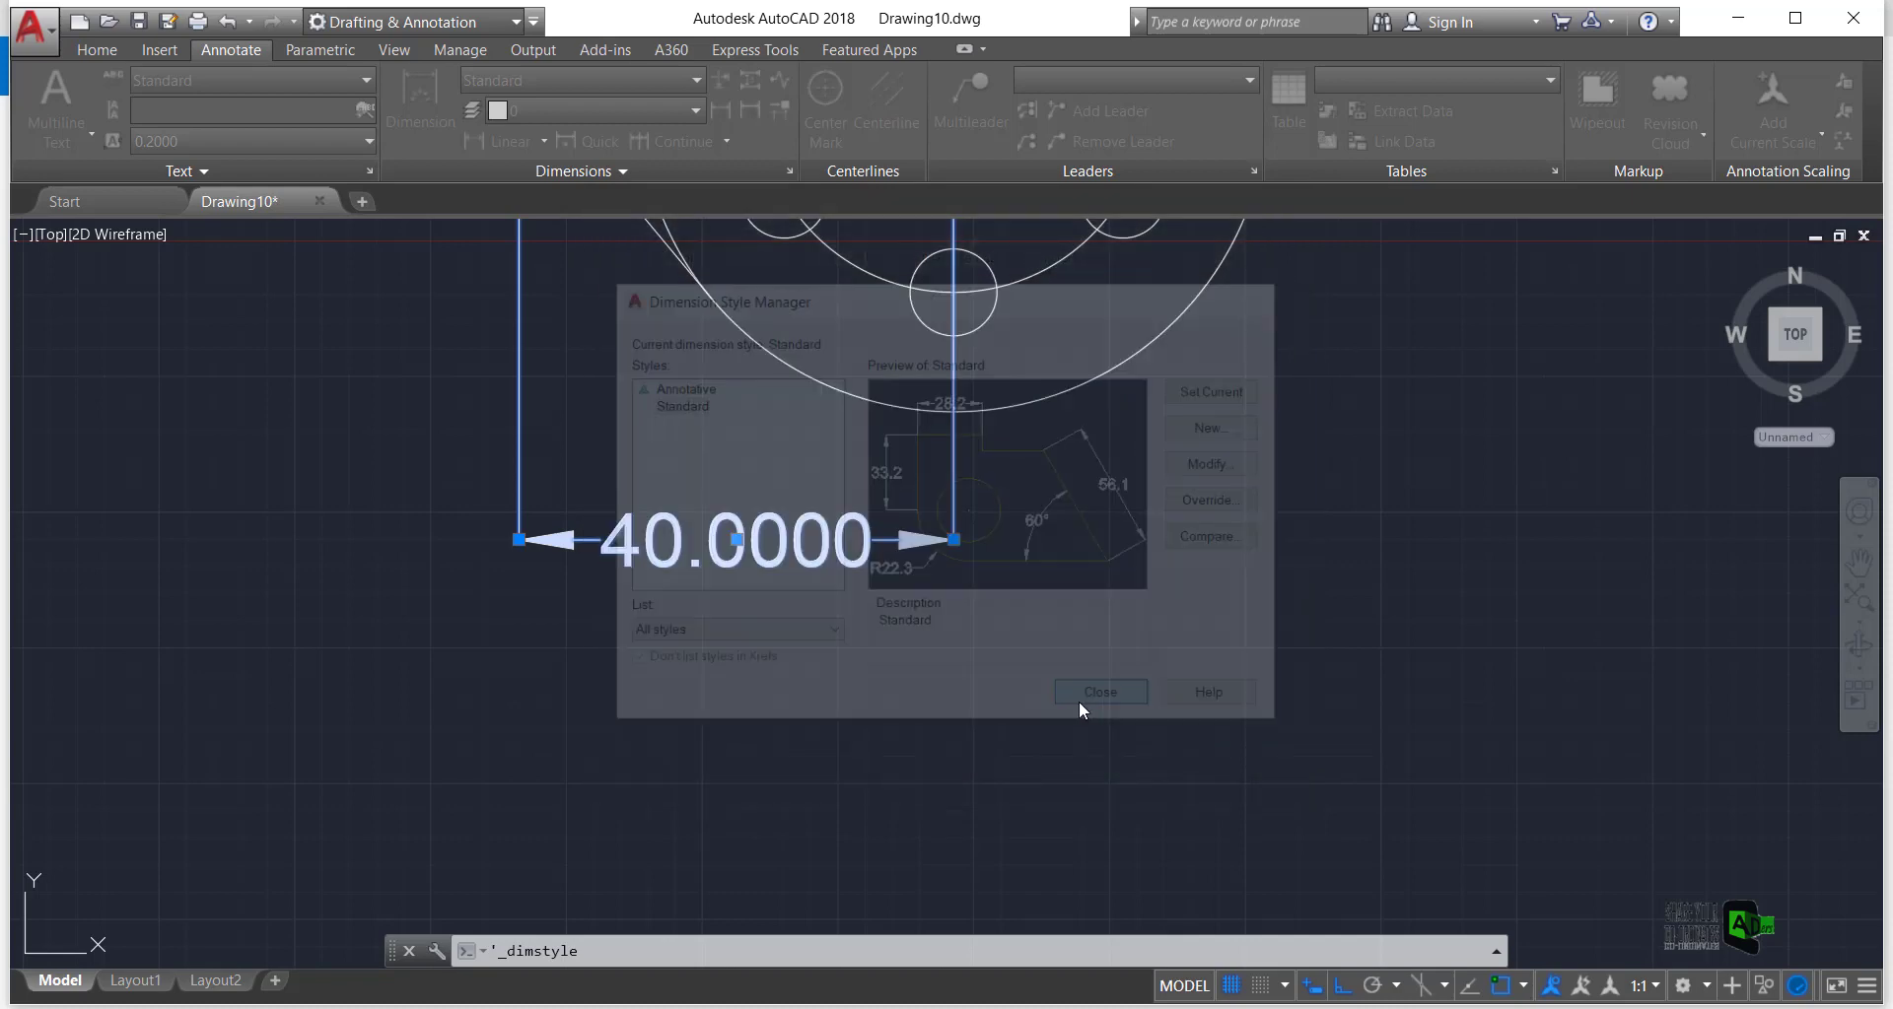
Add a horizontal linear dimension from the lower large circle's centre to the right hole's centre, aligned with the existing dimension below the plate
scroll(877, 493, up, 1)
scroll(877, 478, down, 2)
scroll(885, 384, down, 1)
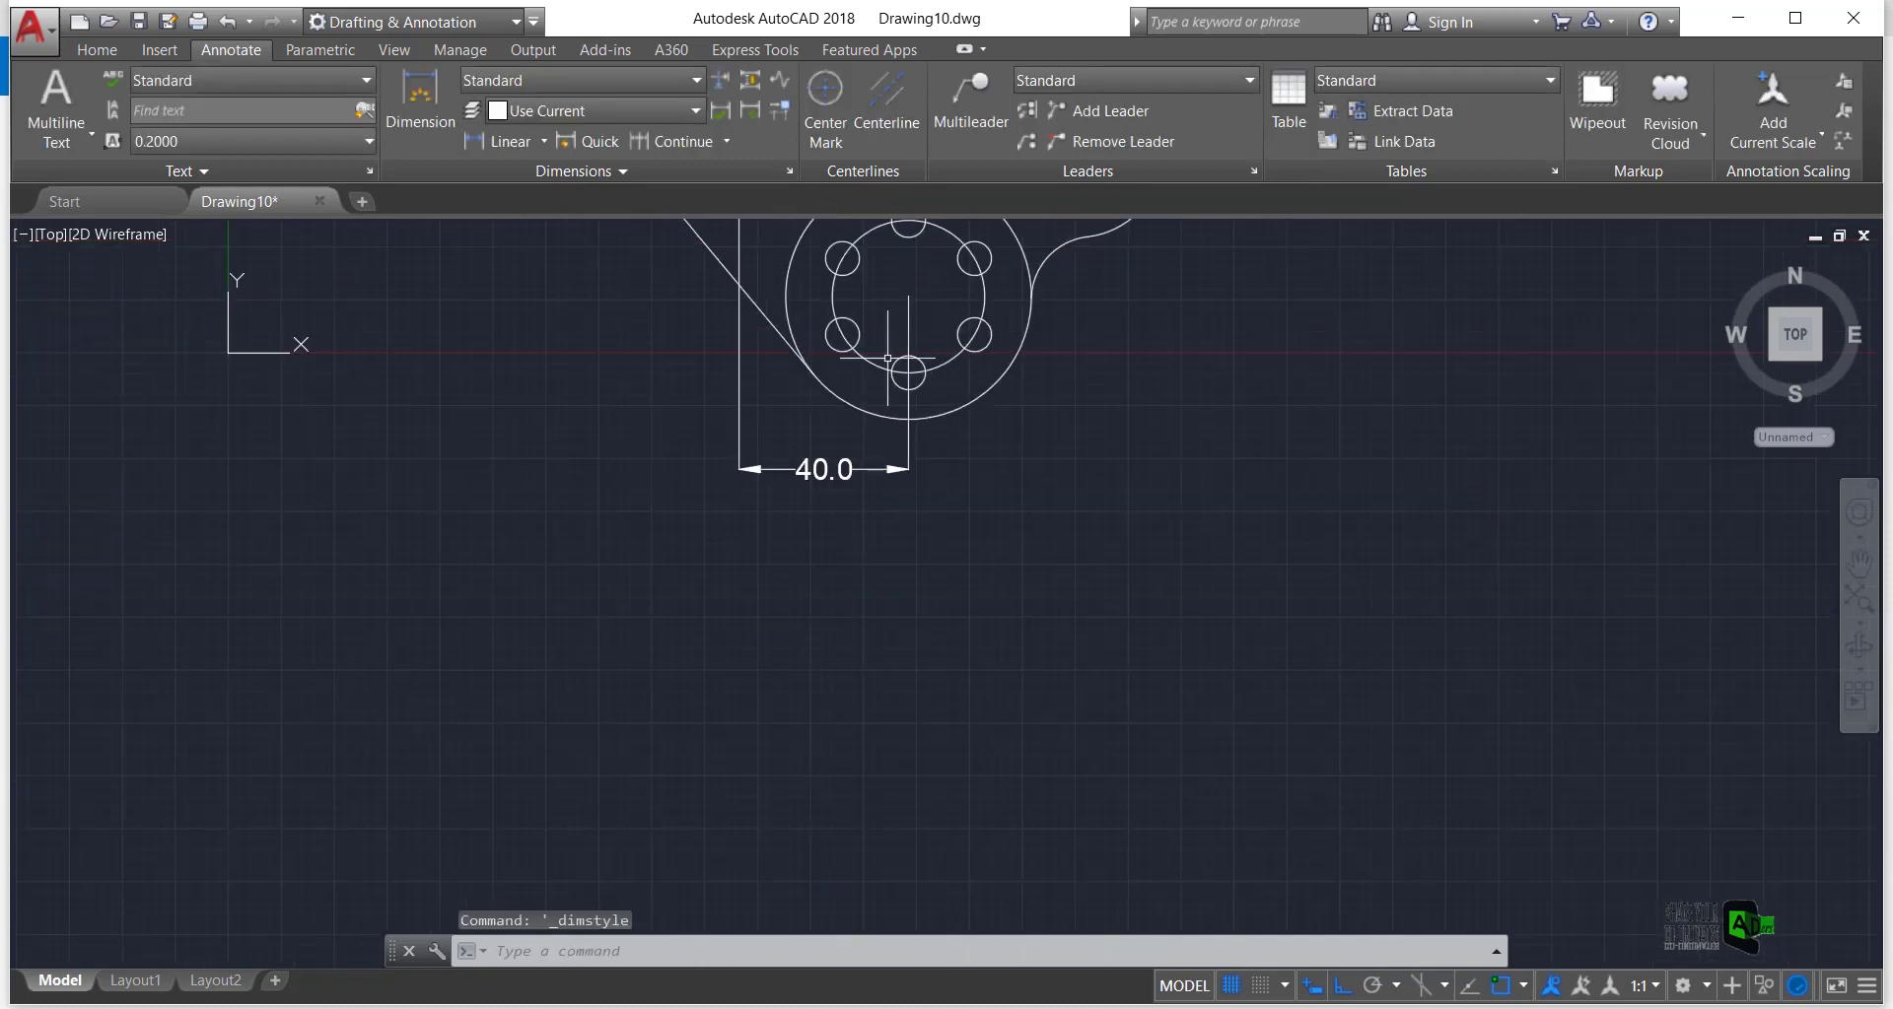
middle_drag(885, 372, 837, 543)
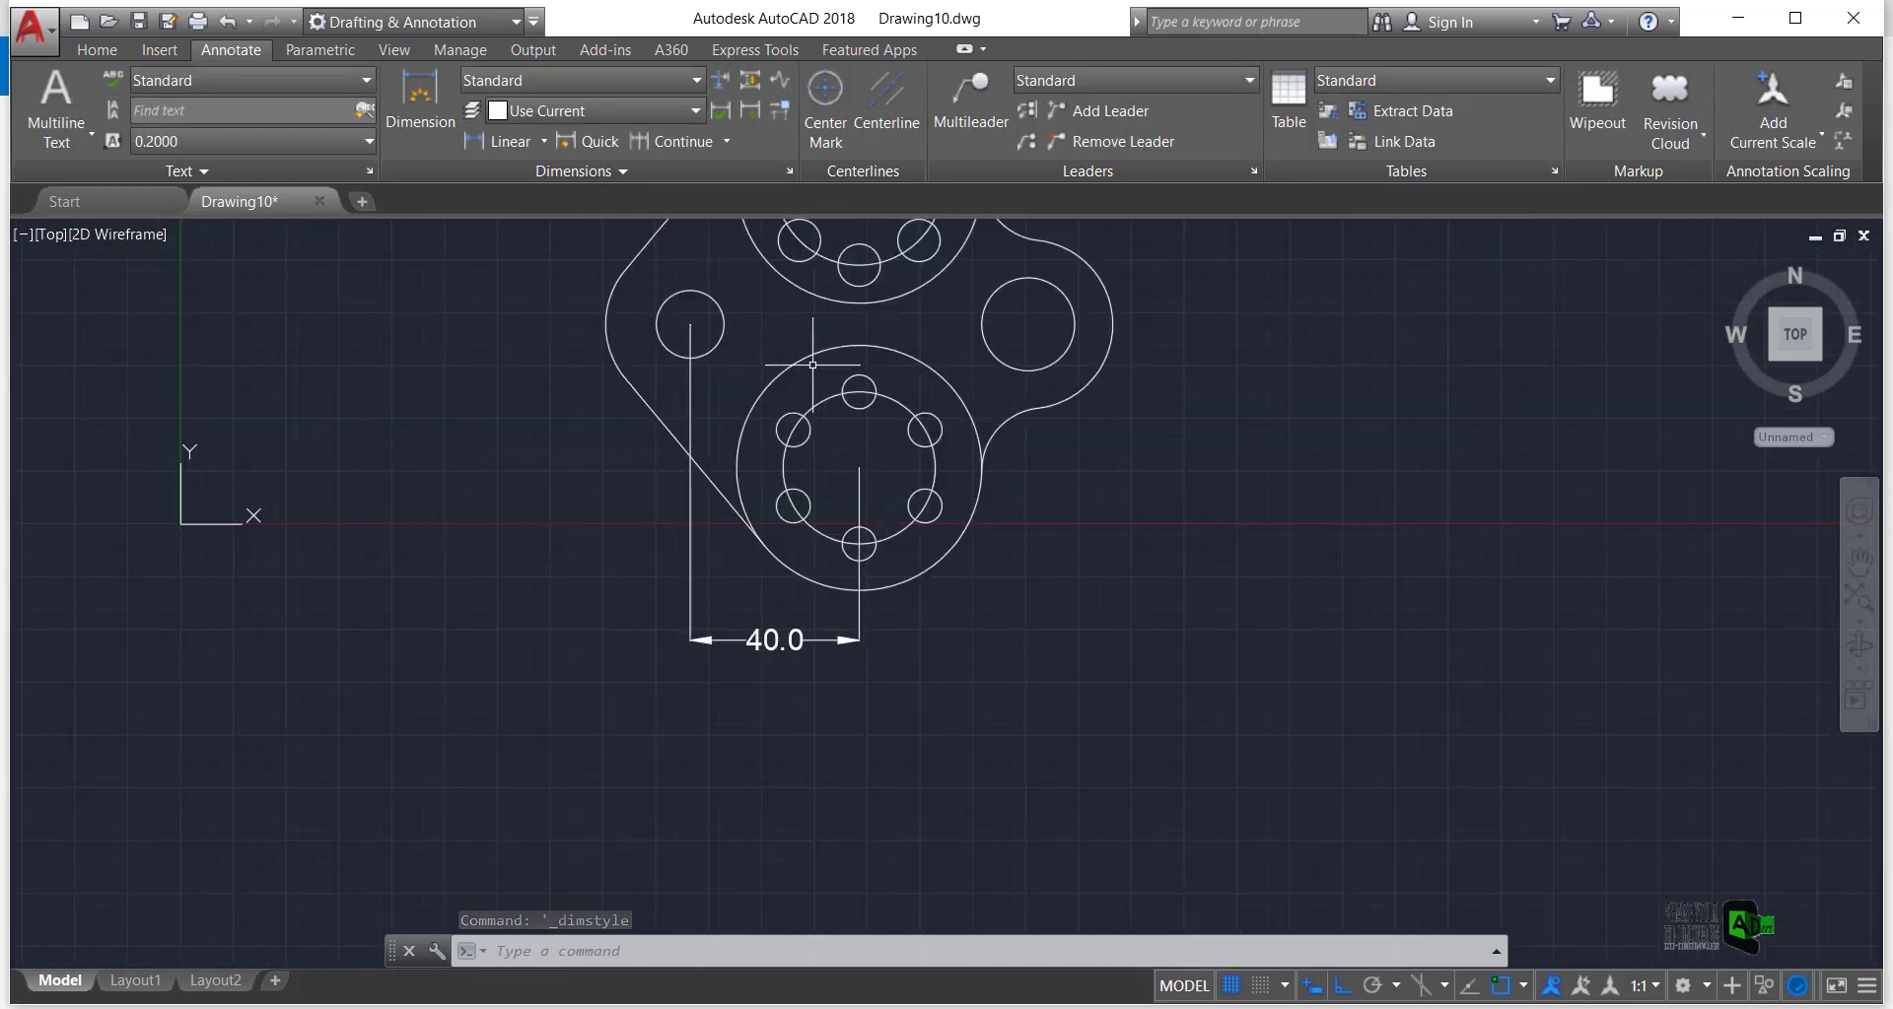
scroll(812, 364, down, 2)
click(487, 143)
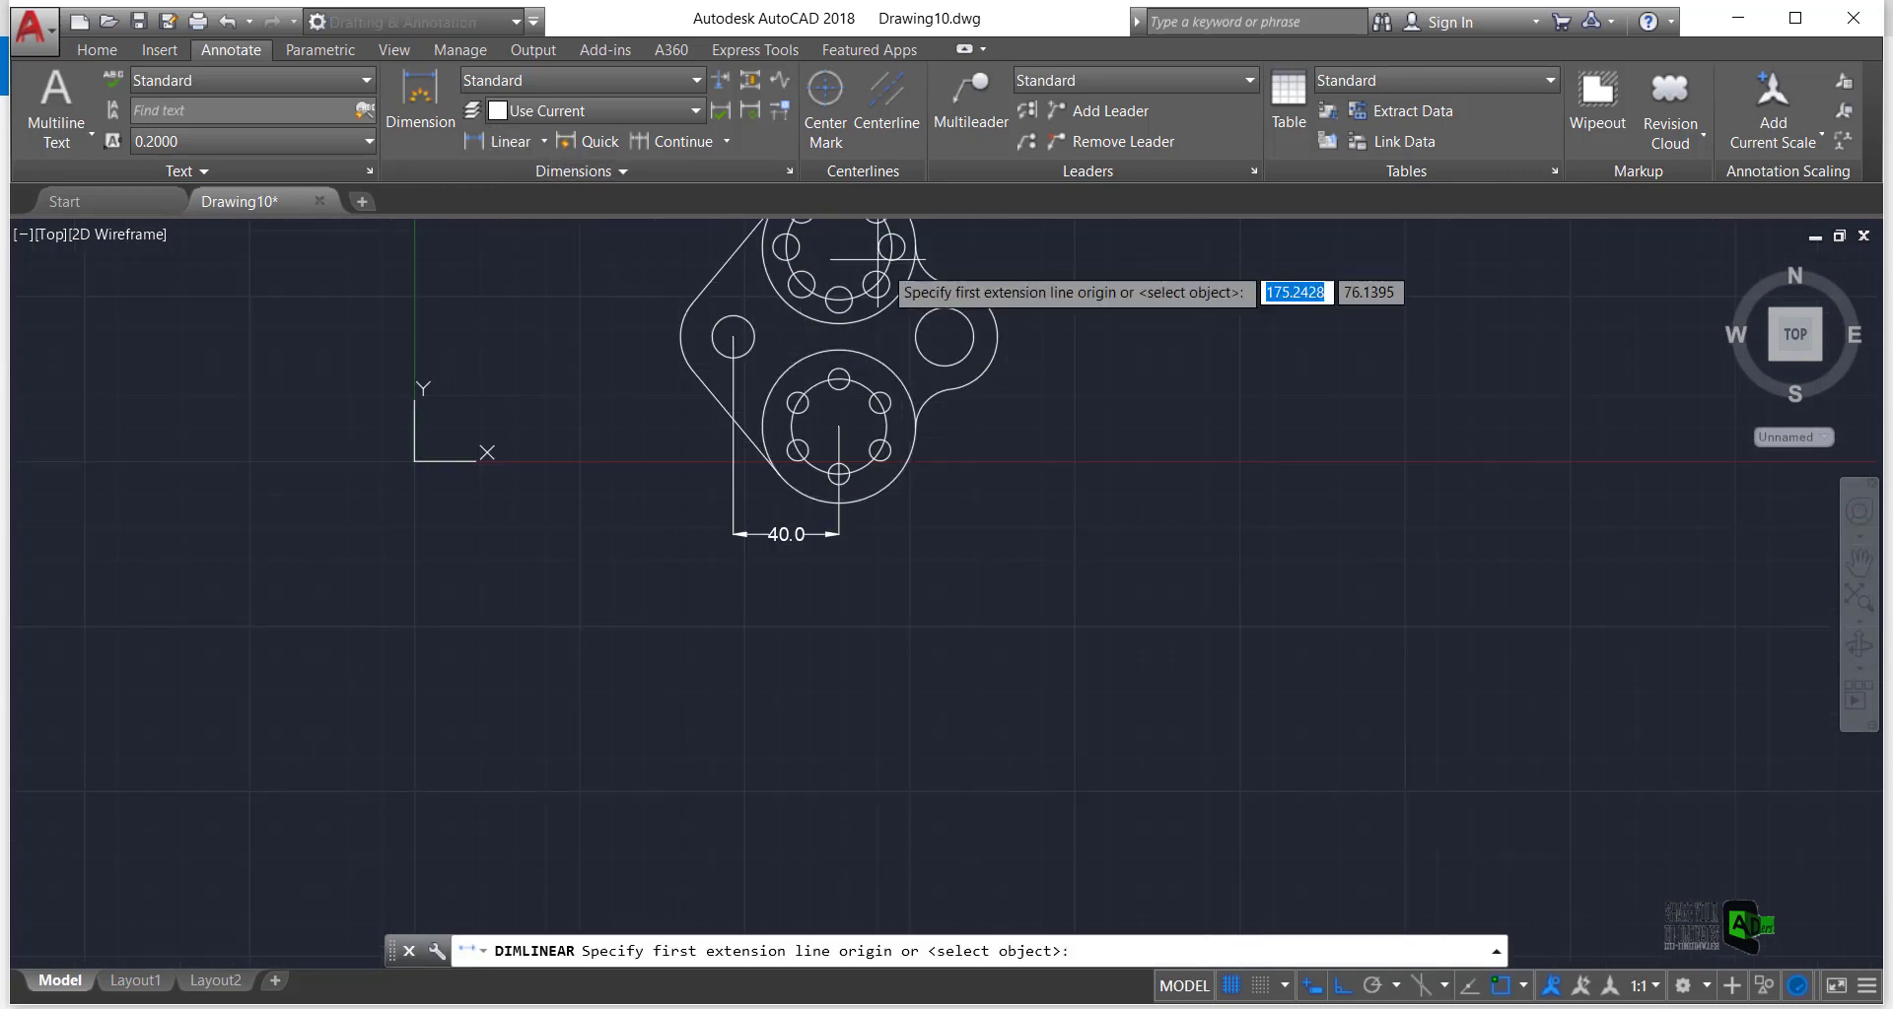
click(839, 426)
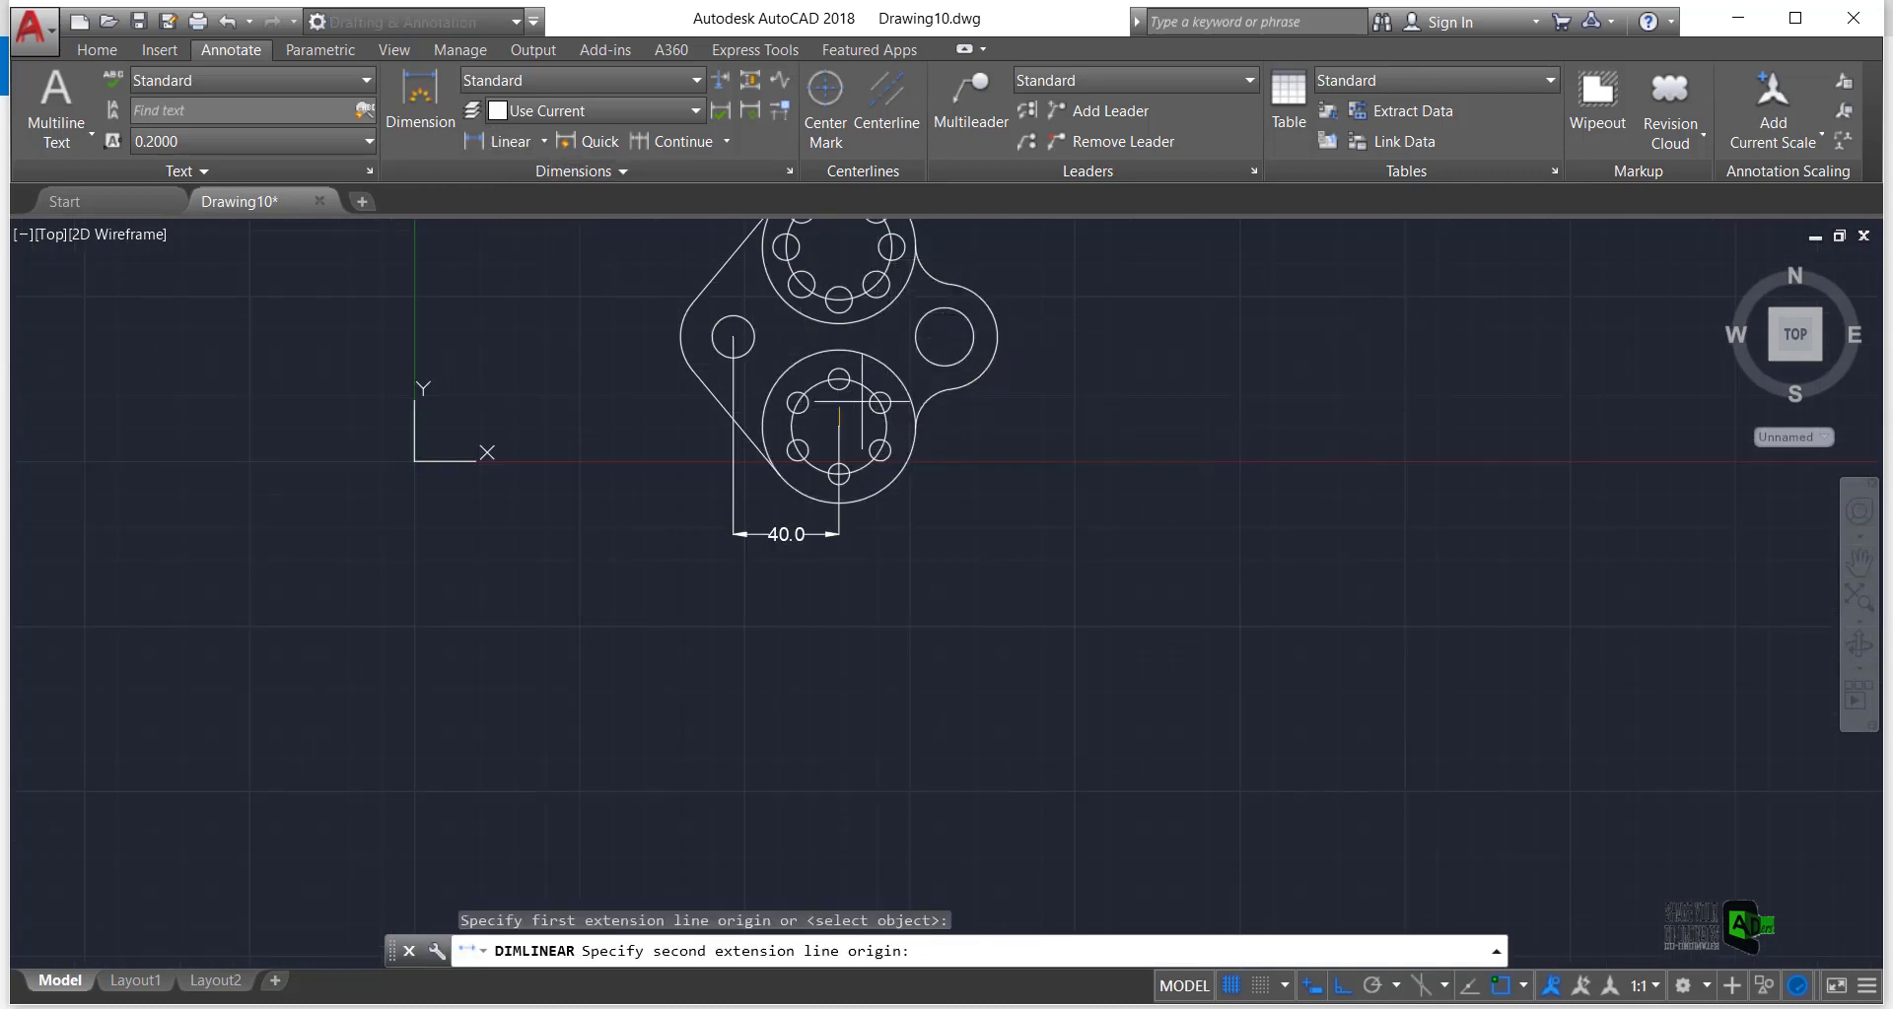
click(944, 336)
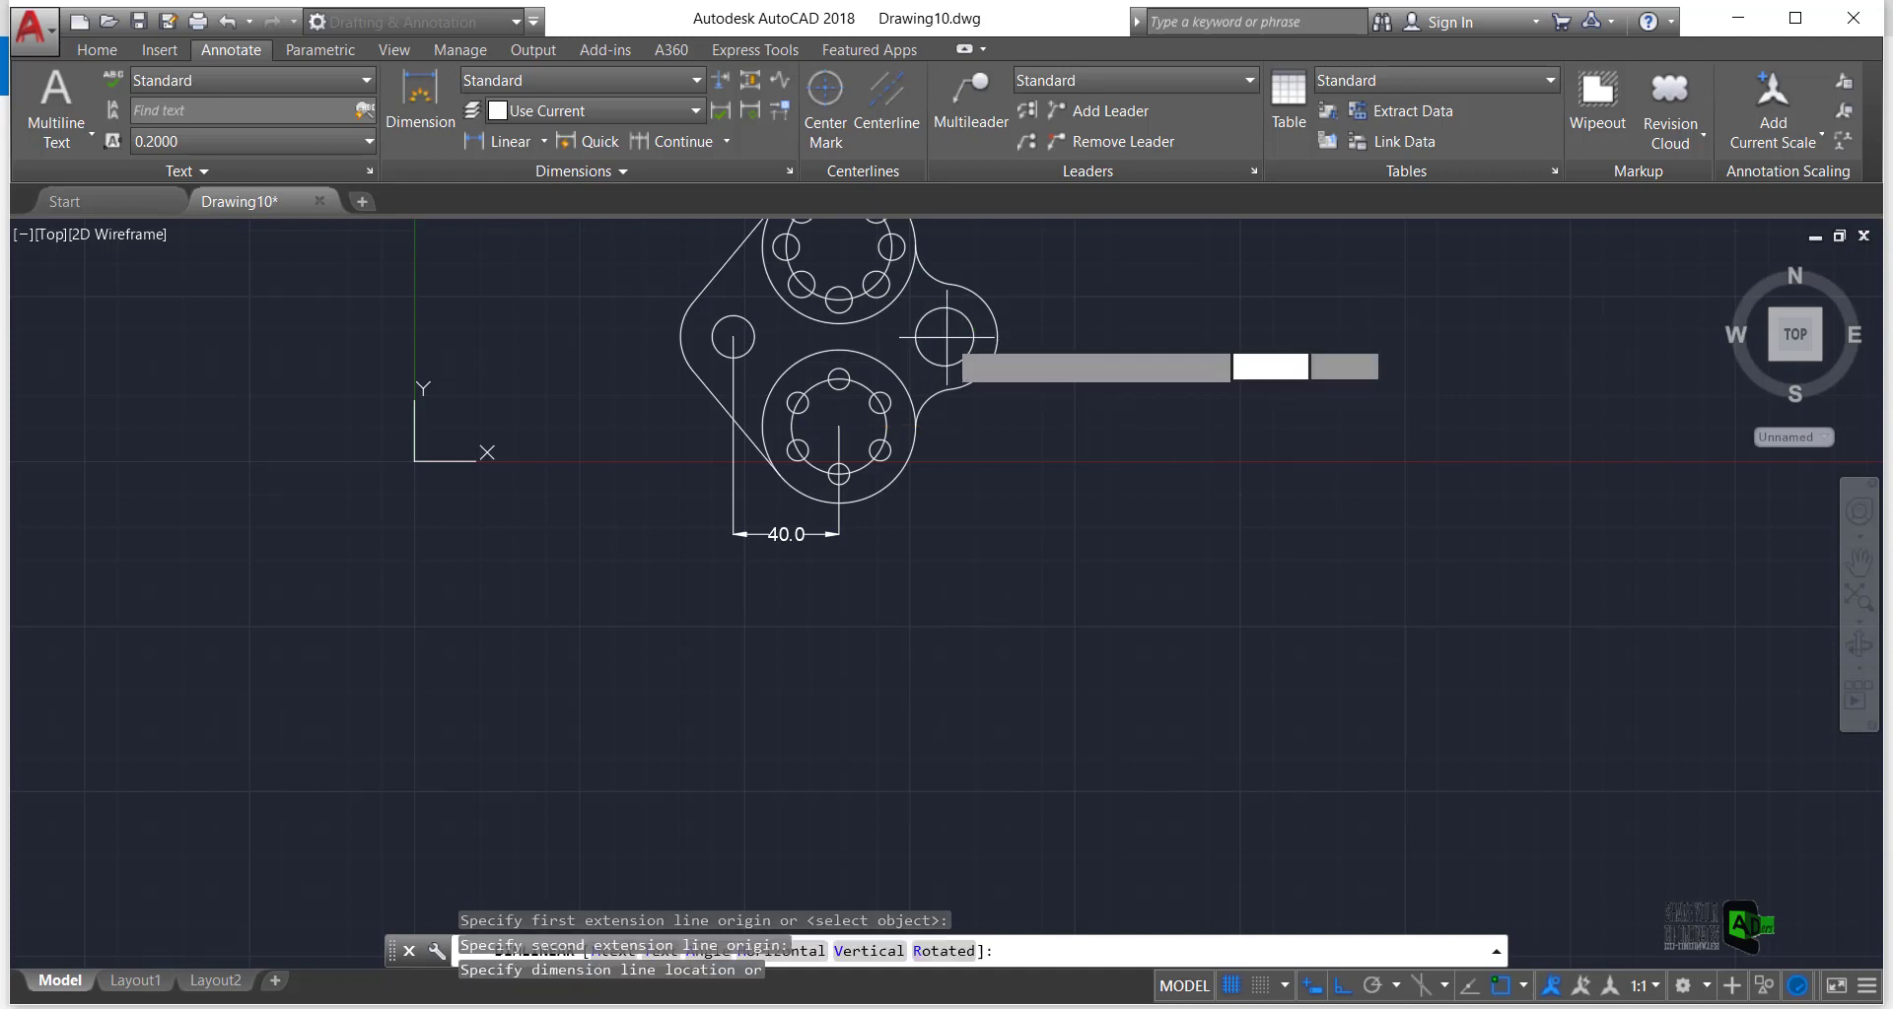
click(878, 534)
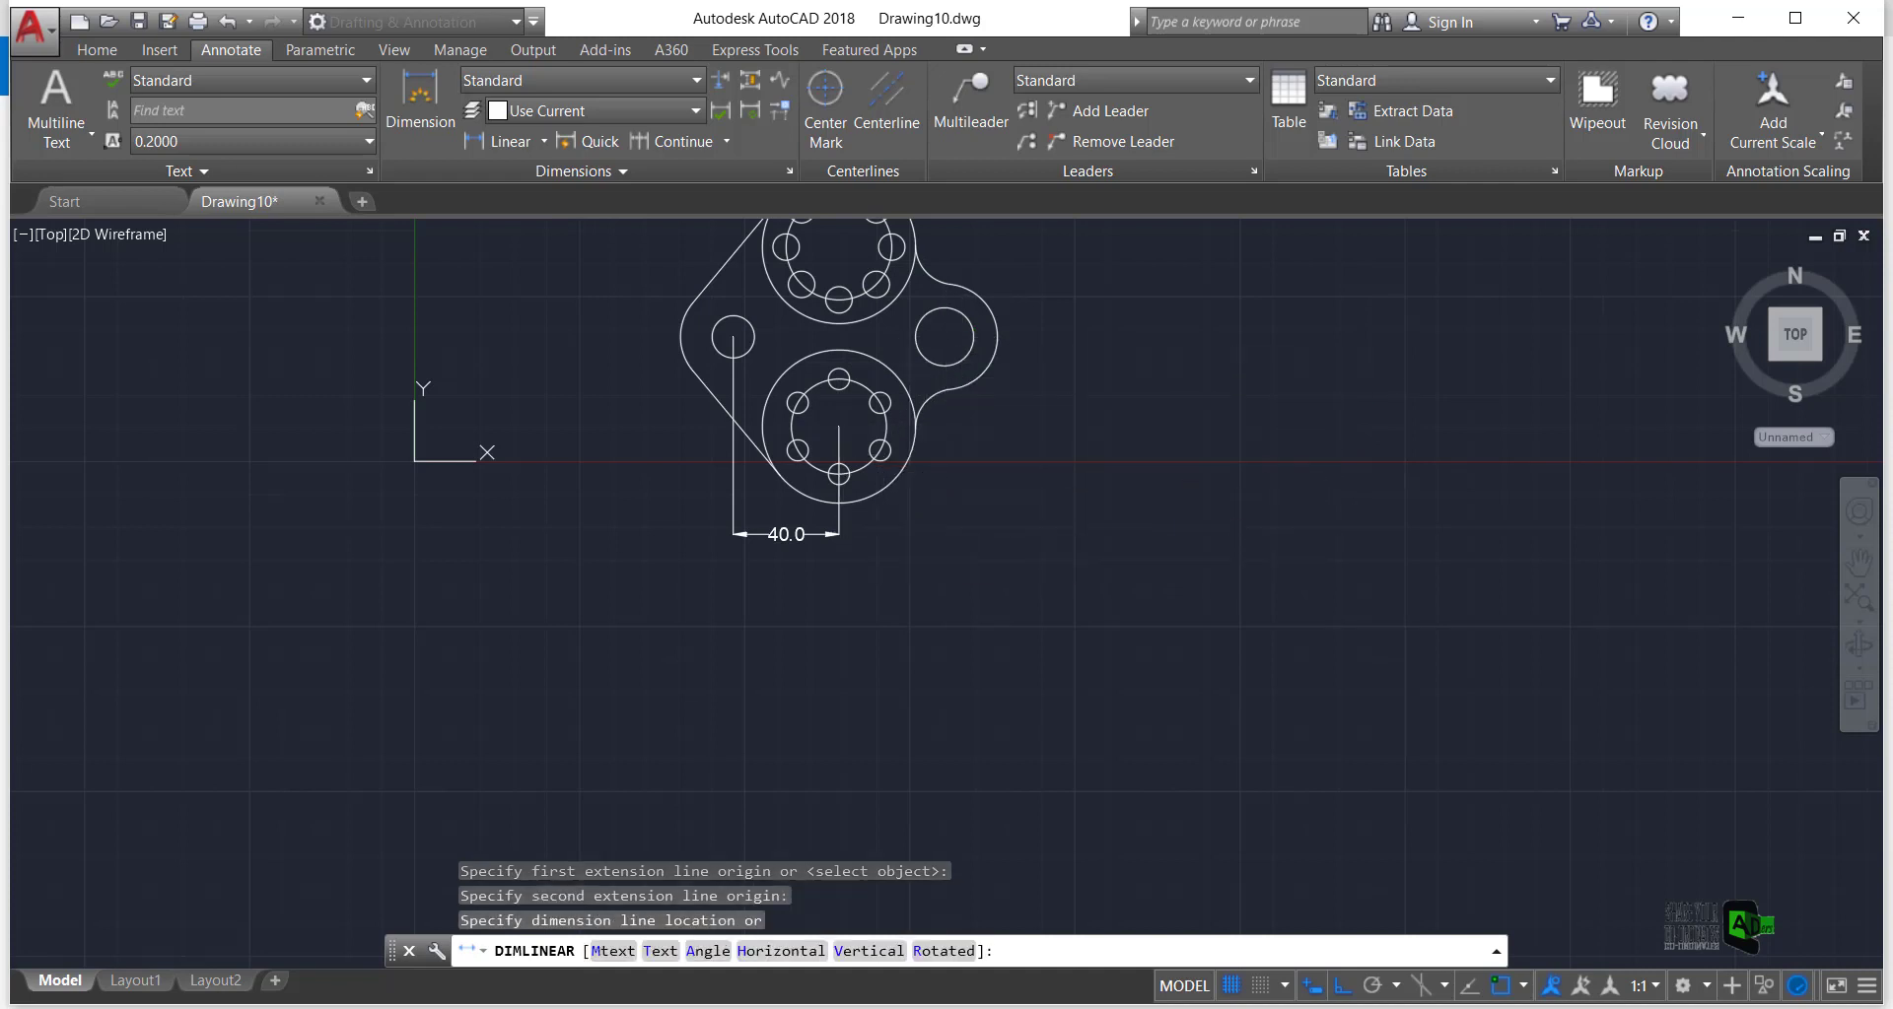
Add a vertical linear dimension between the lower large circle's centre and the right hole's centre, placed to the right of the plate
scroll(931, 503, up, 2)
scroll(931, 503, down, 3)
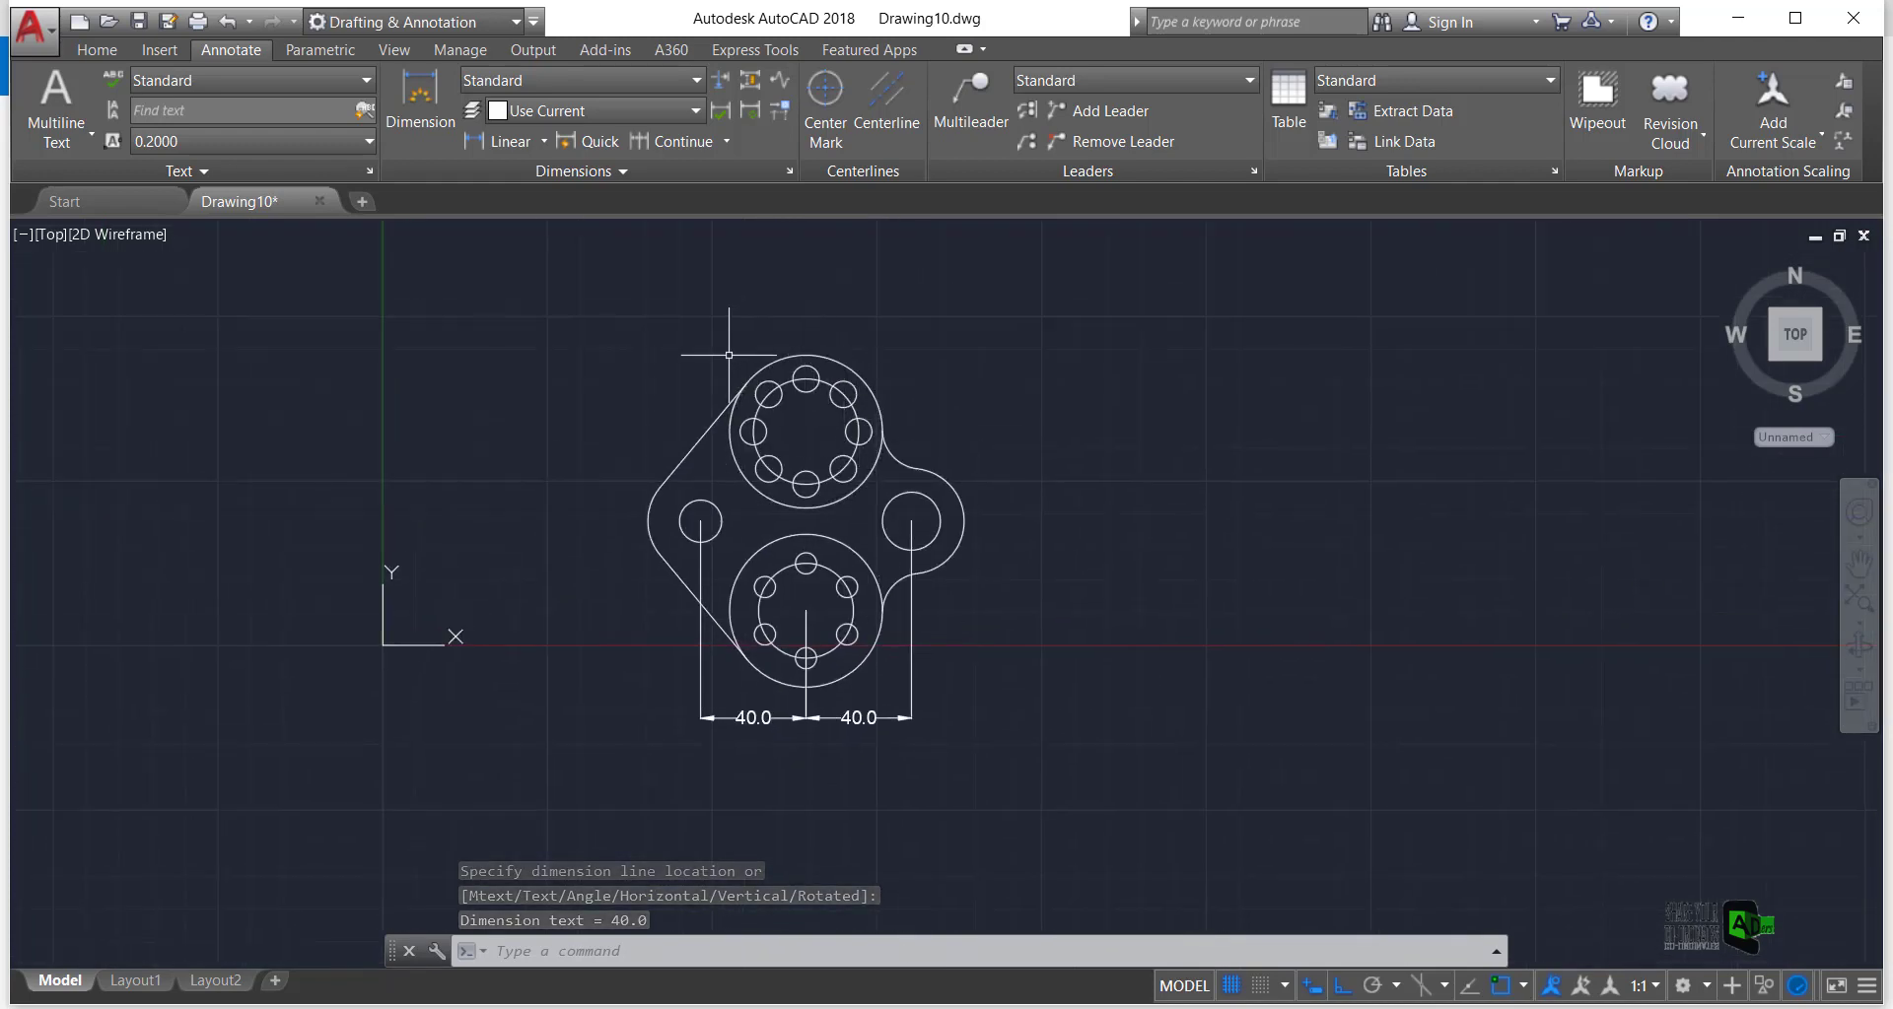
click(500, 141)
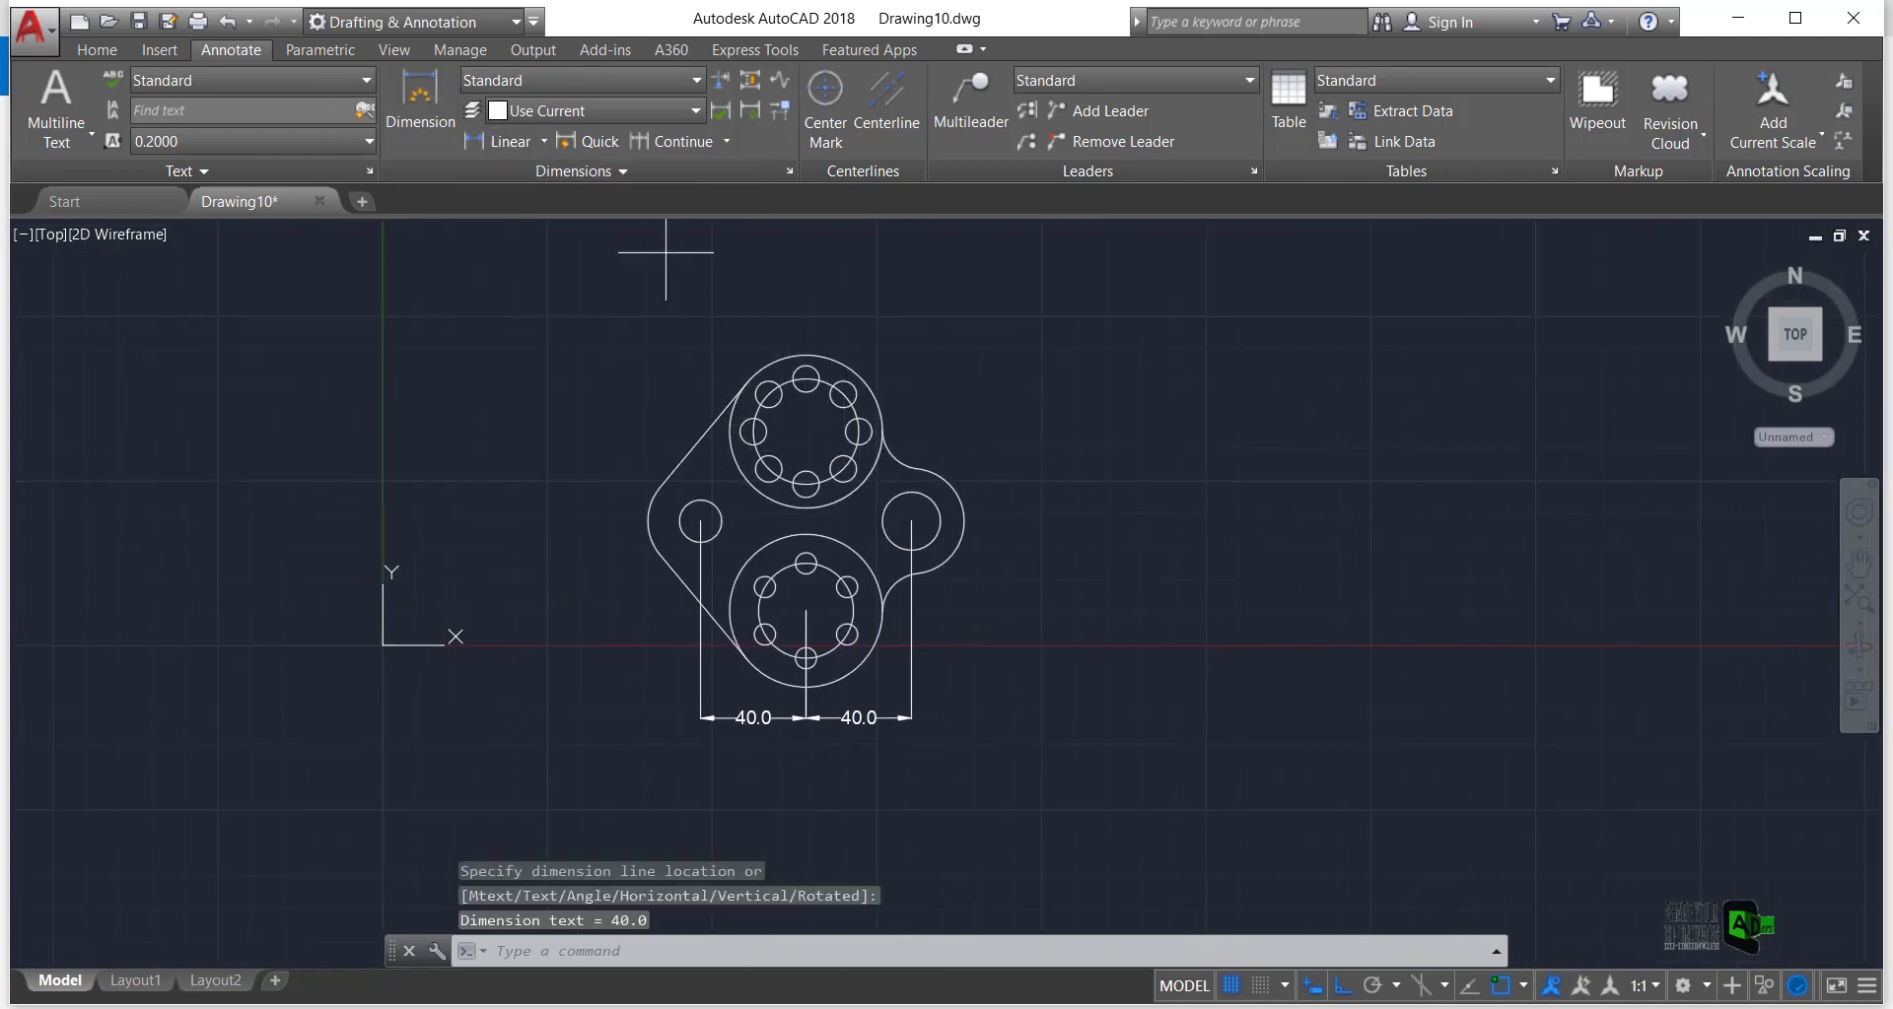
click(805, 611)
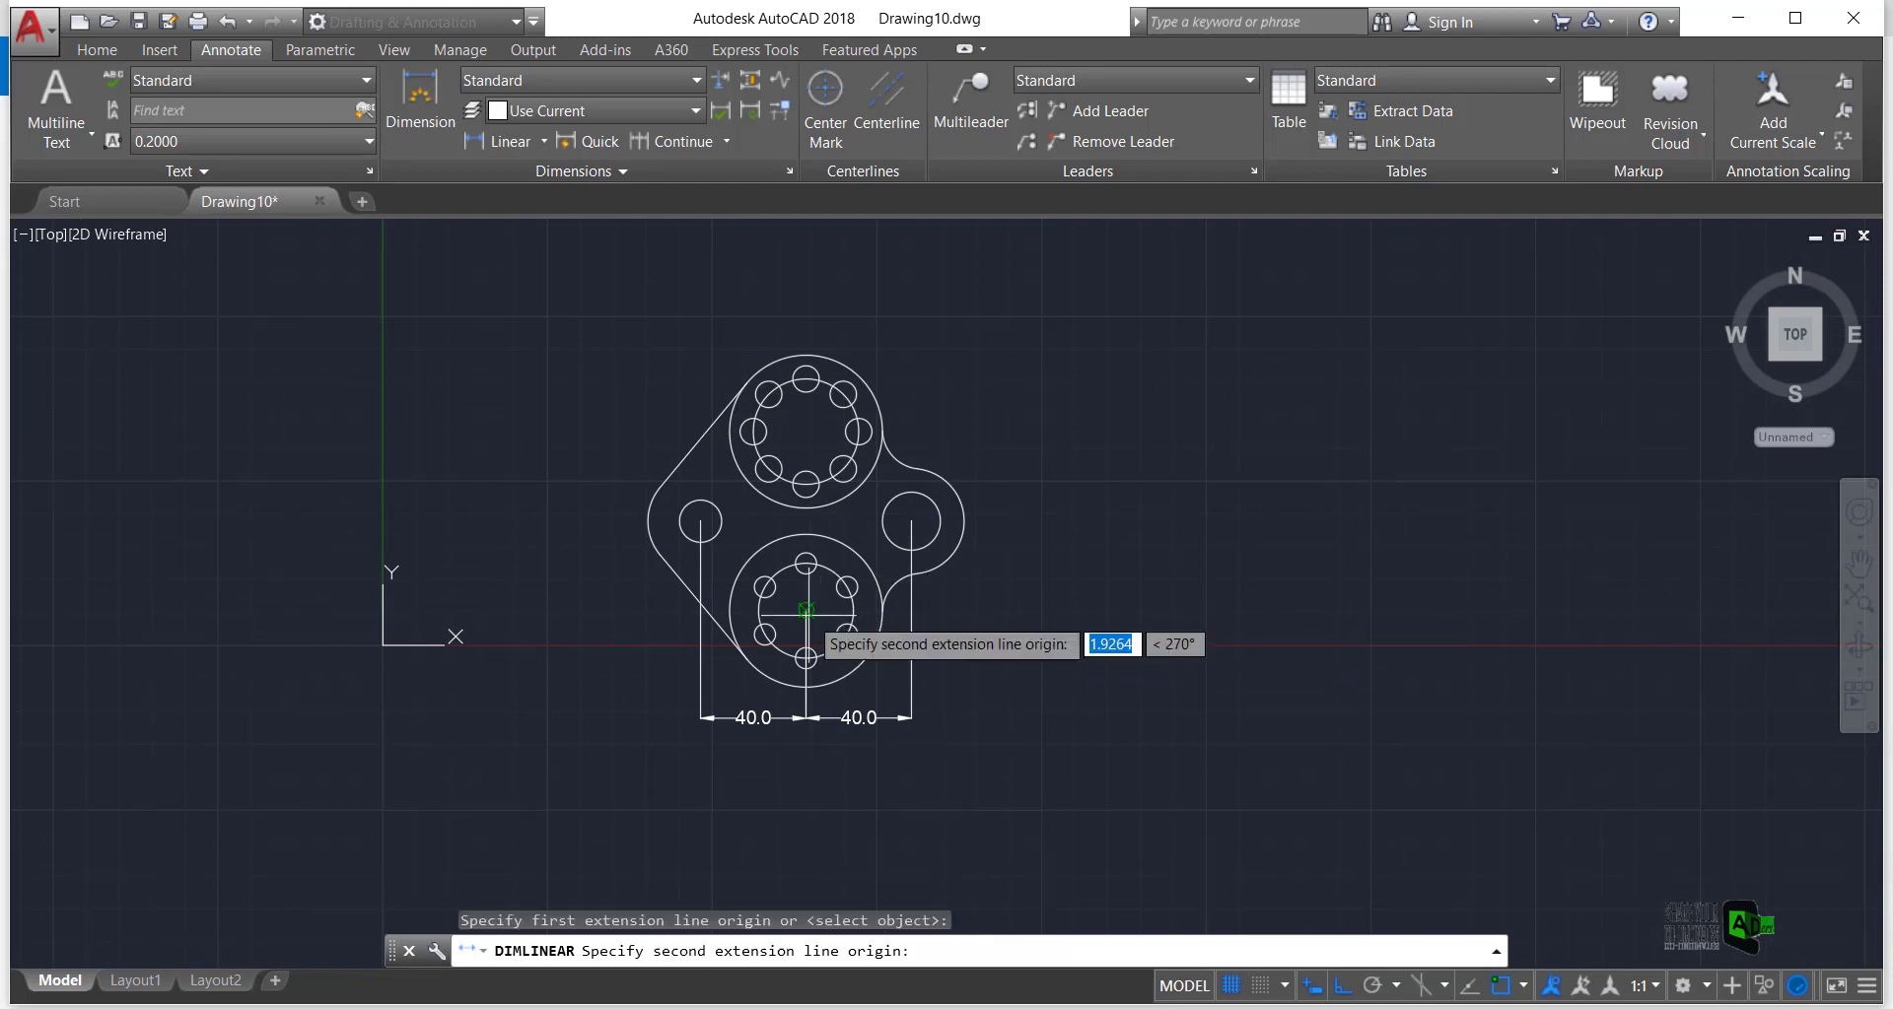
click(911, 521)
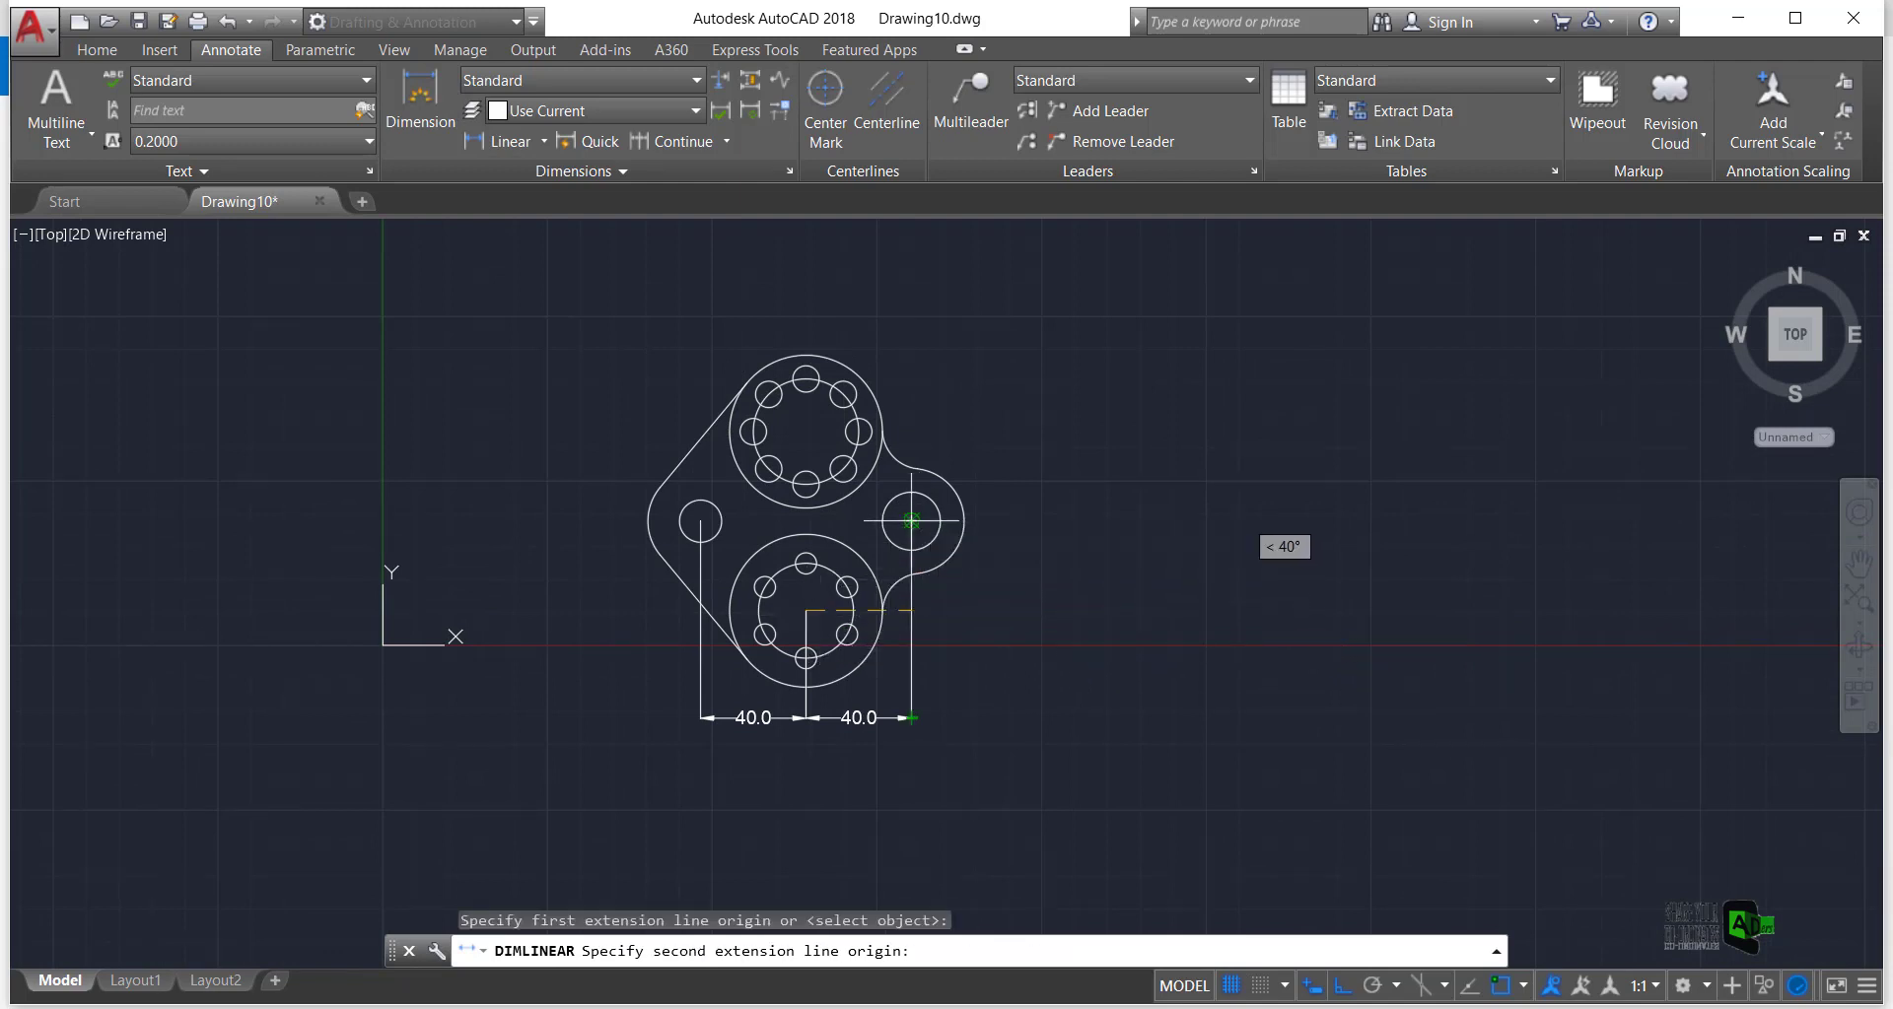
click(1010, 562)
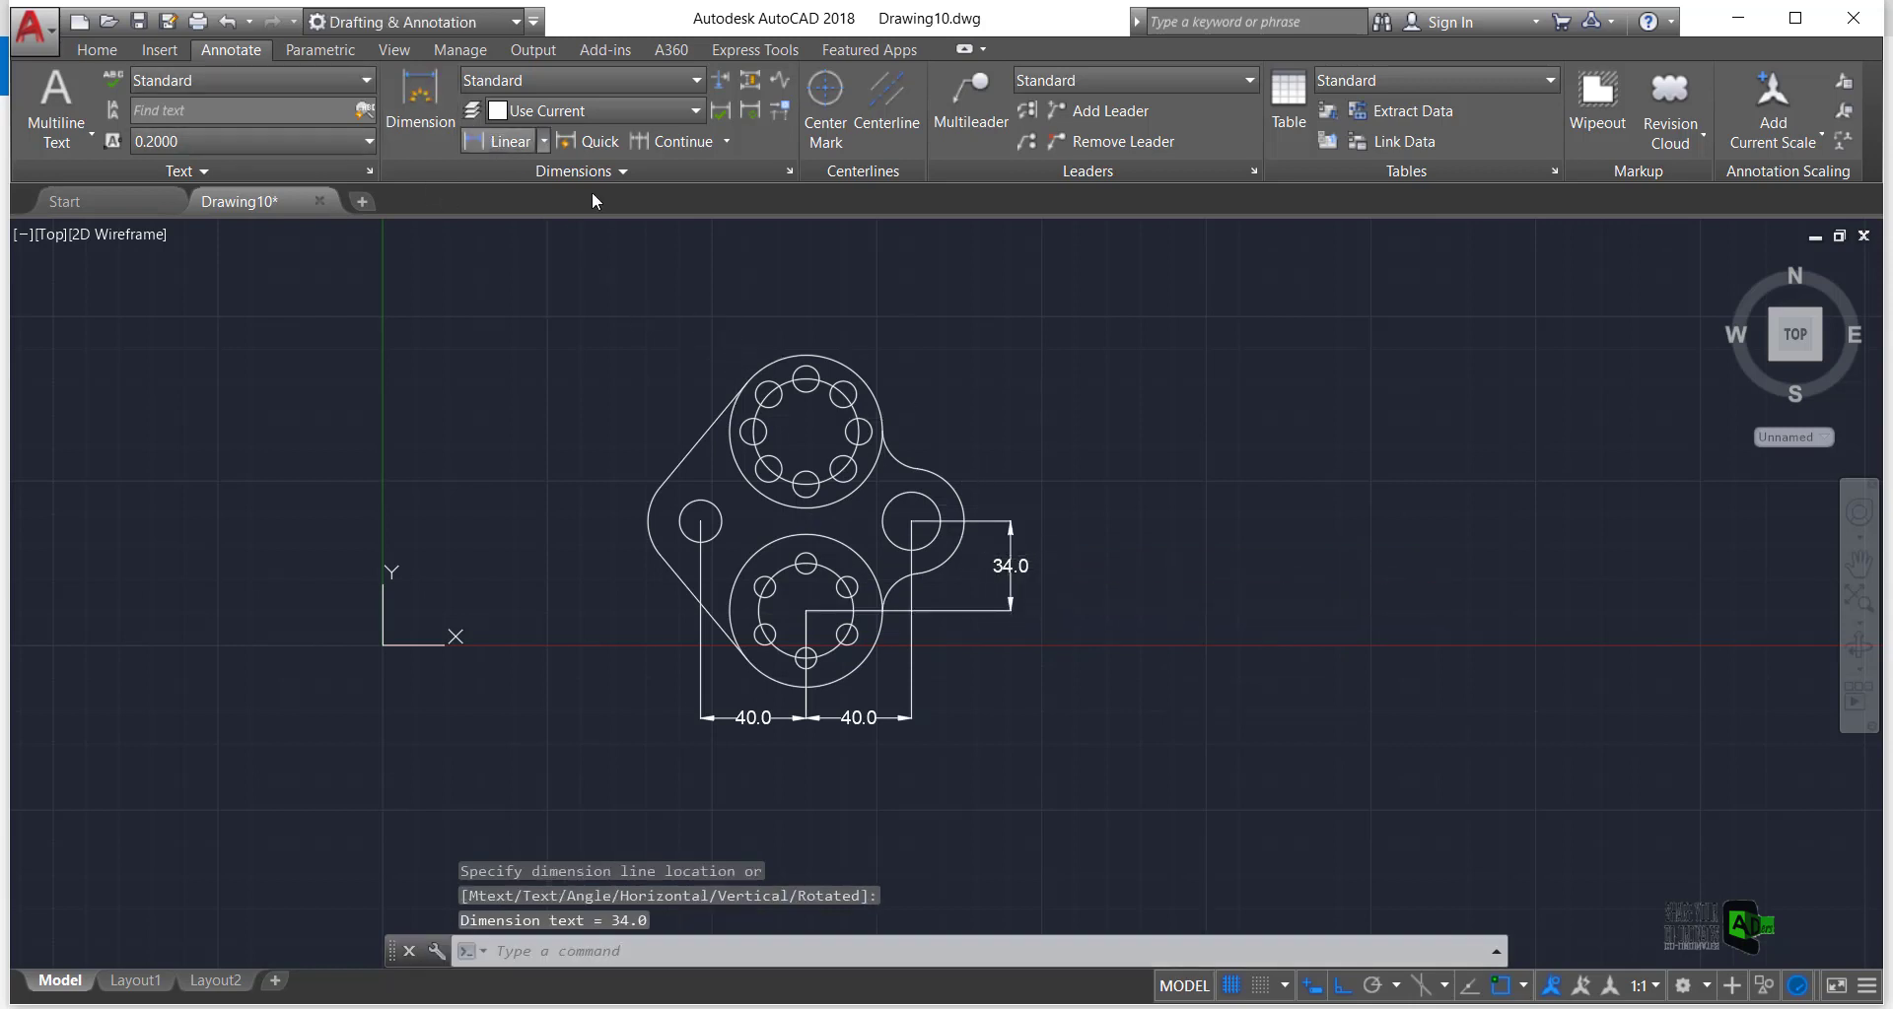
Add a vertical linear dimension from the right hole's centre to the upper large circle's centre, in line with the lower vertical dimension
click(510, 141)
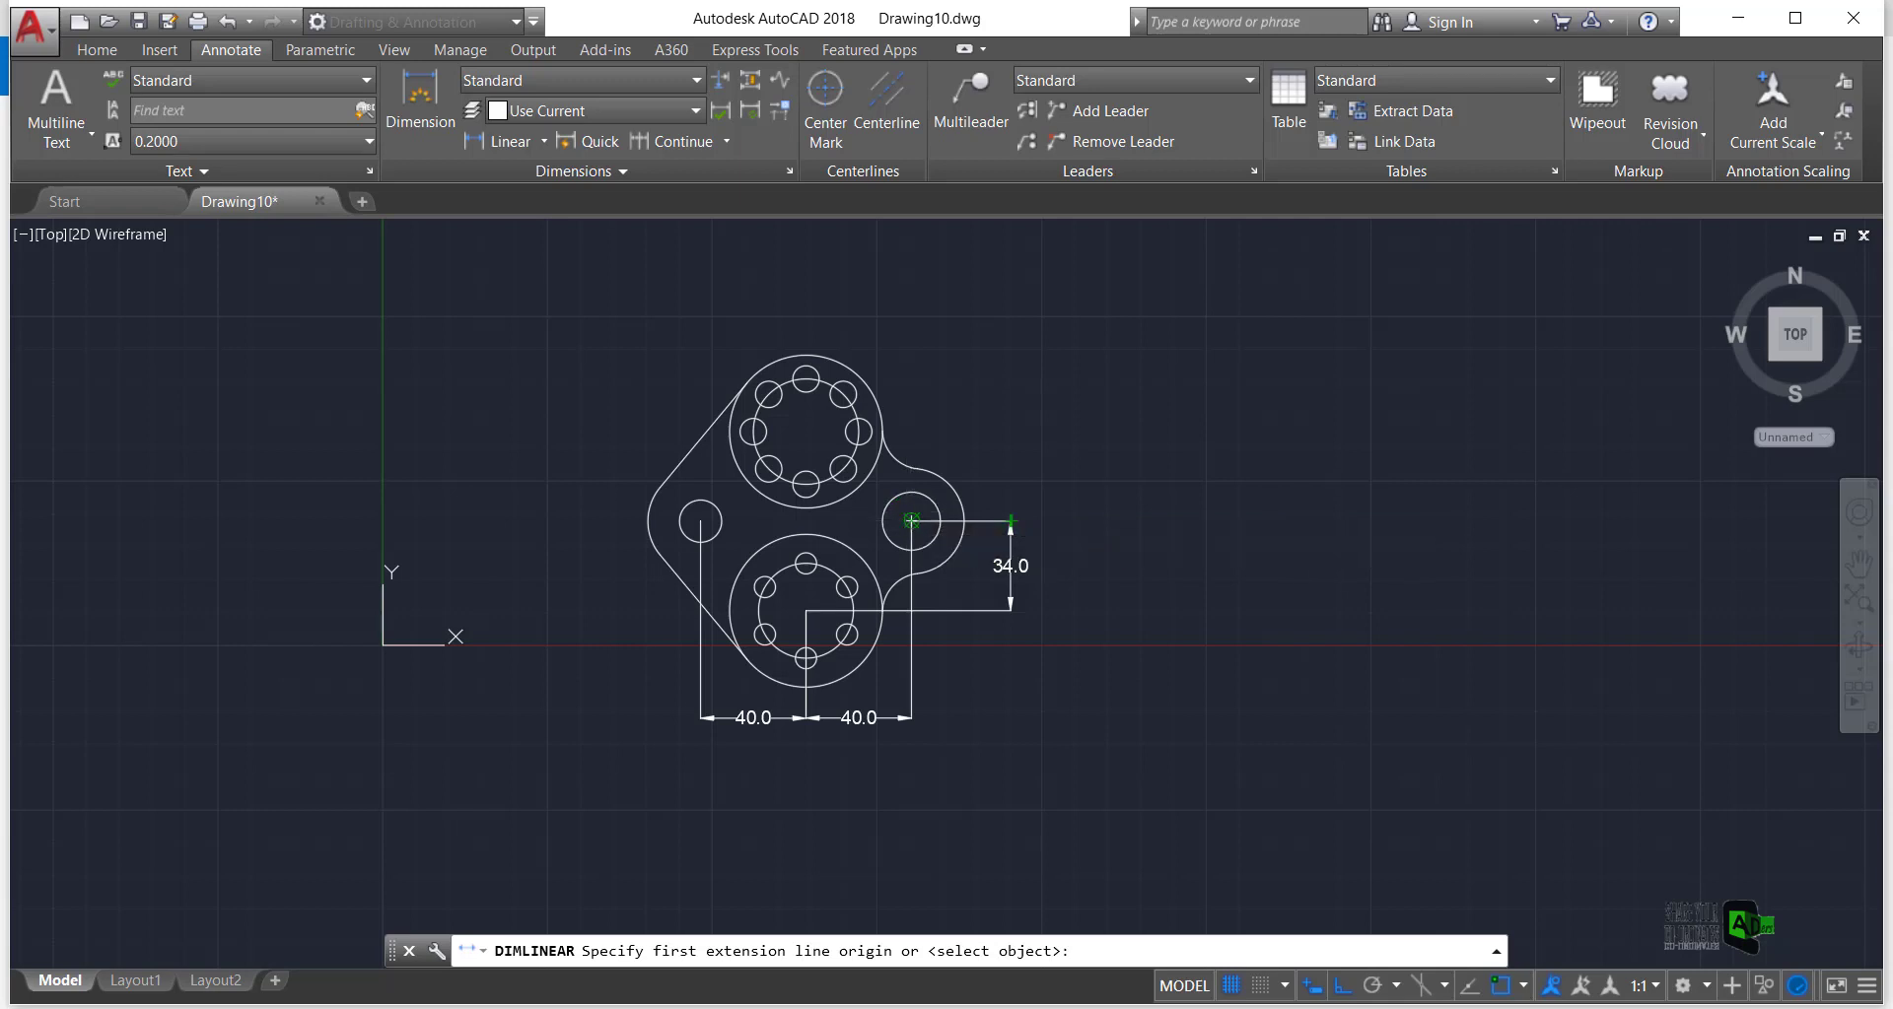
click(911, 520)
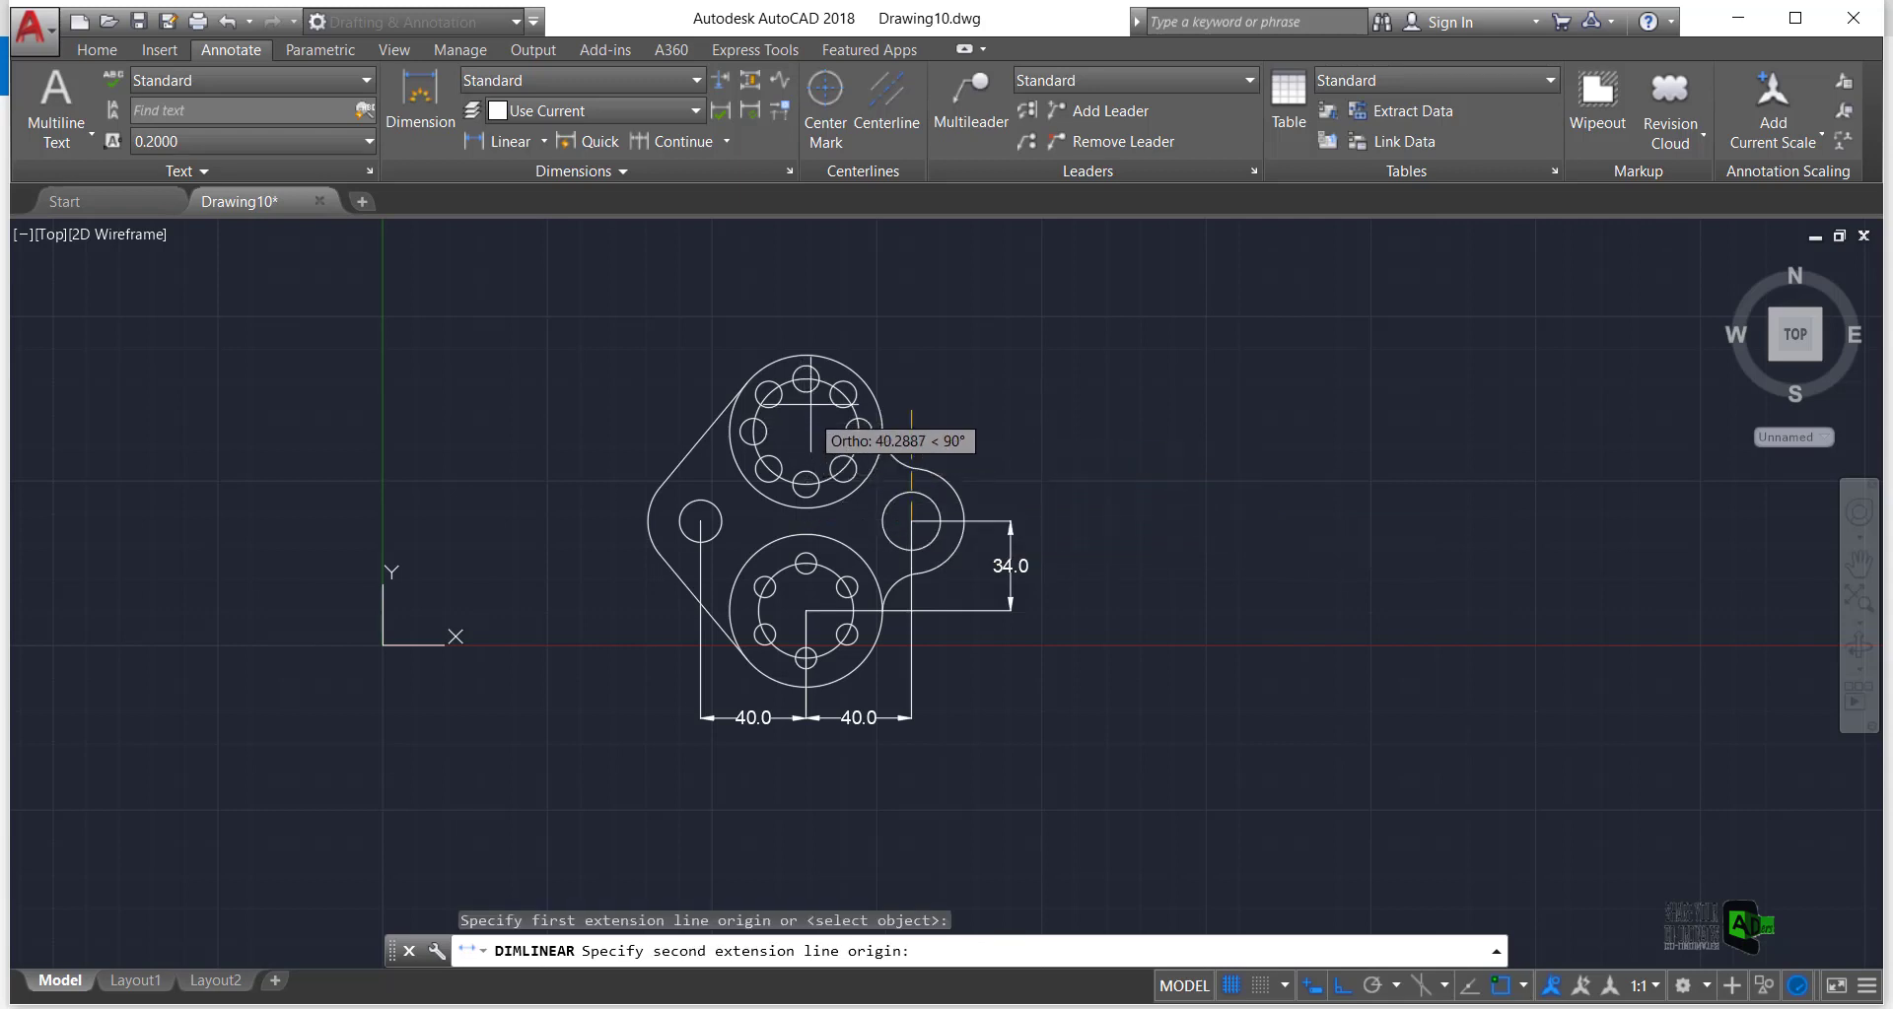
click(805, 431)
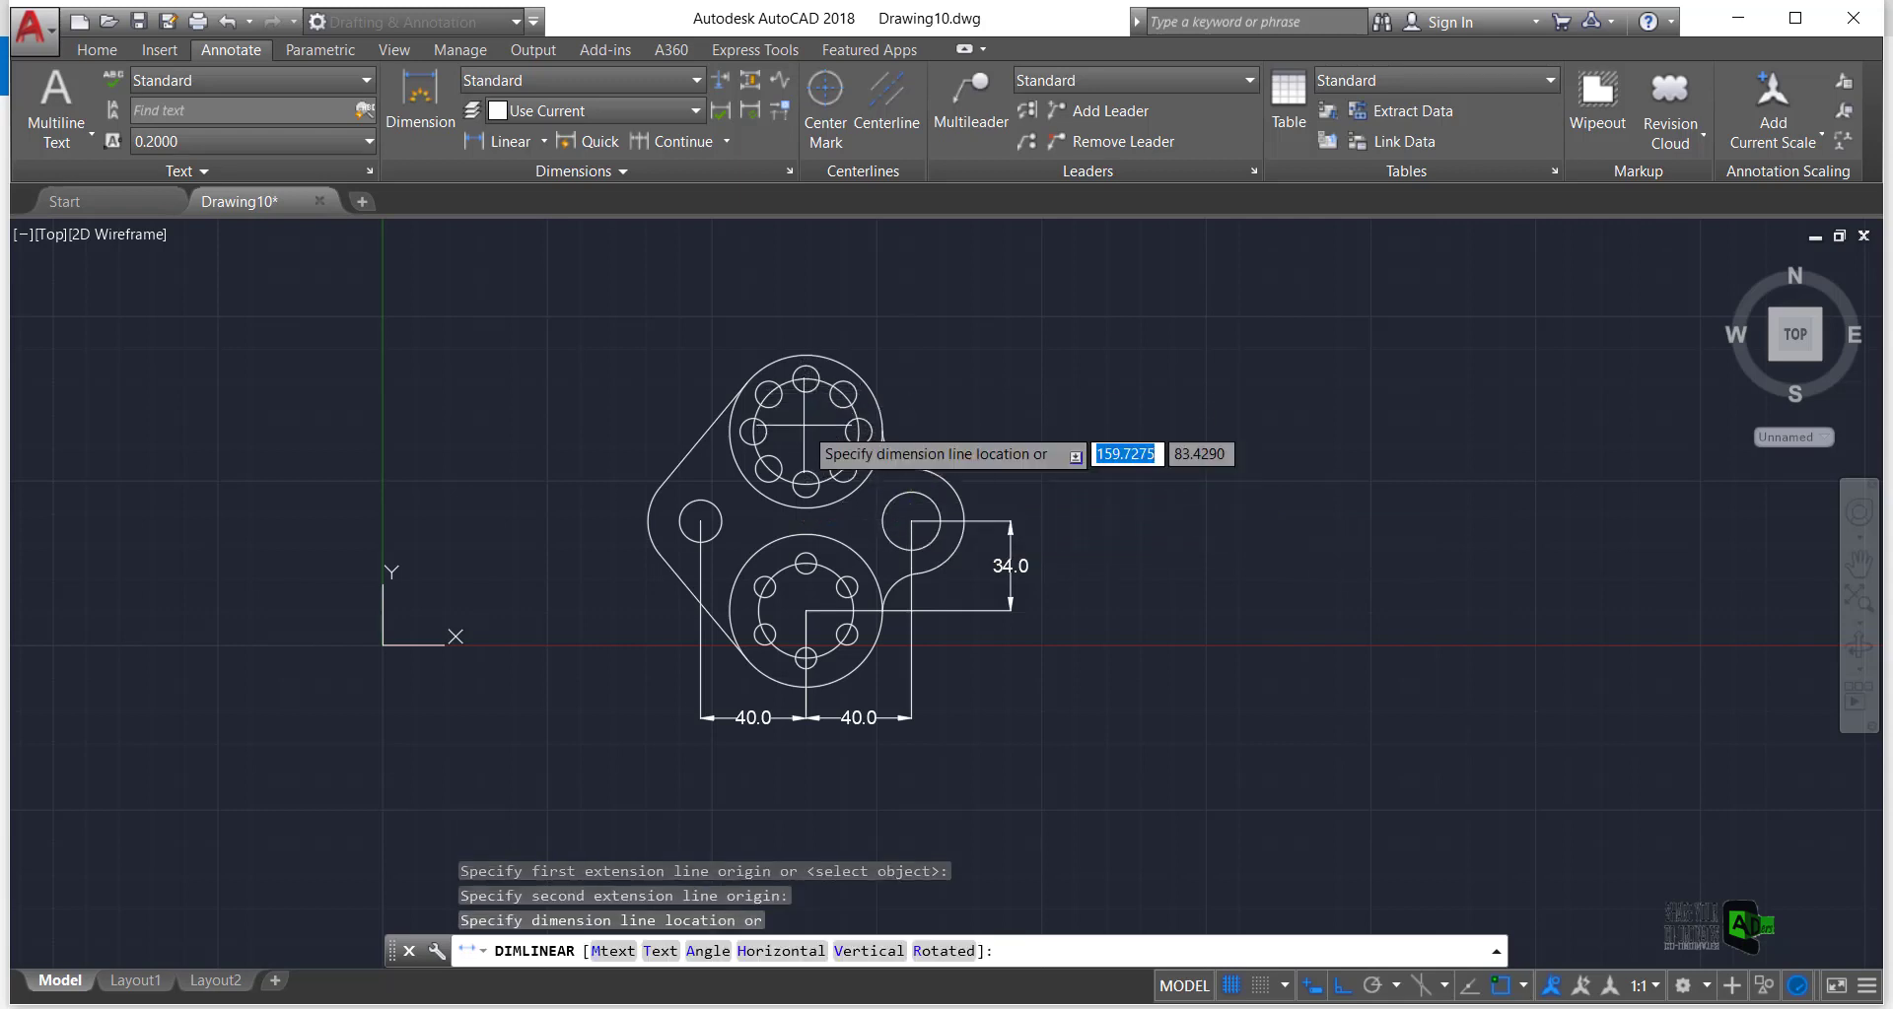
click(1008, 485)
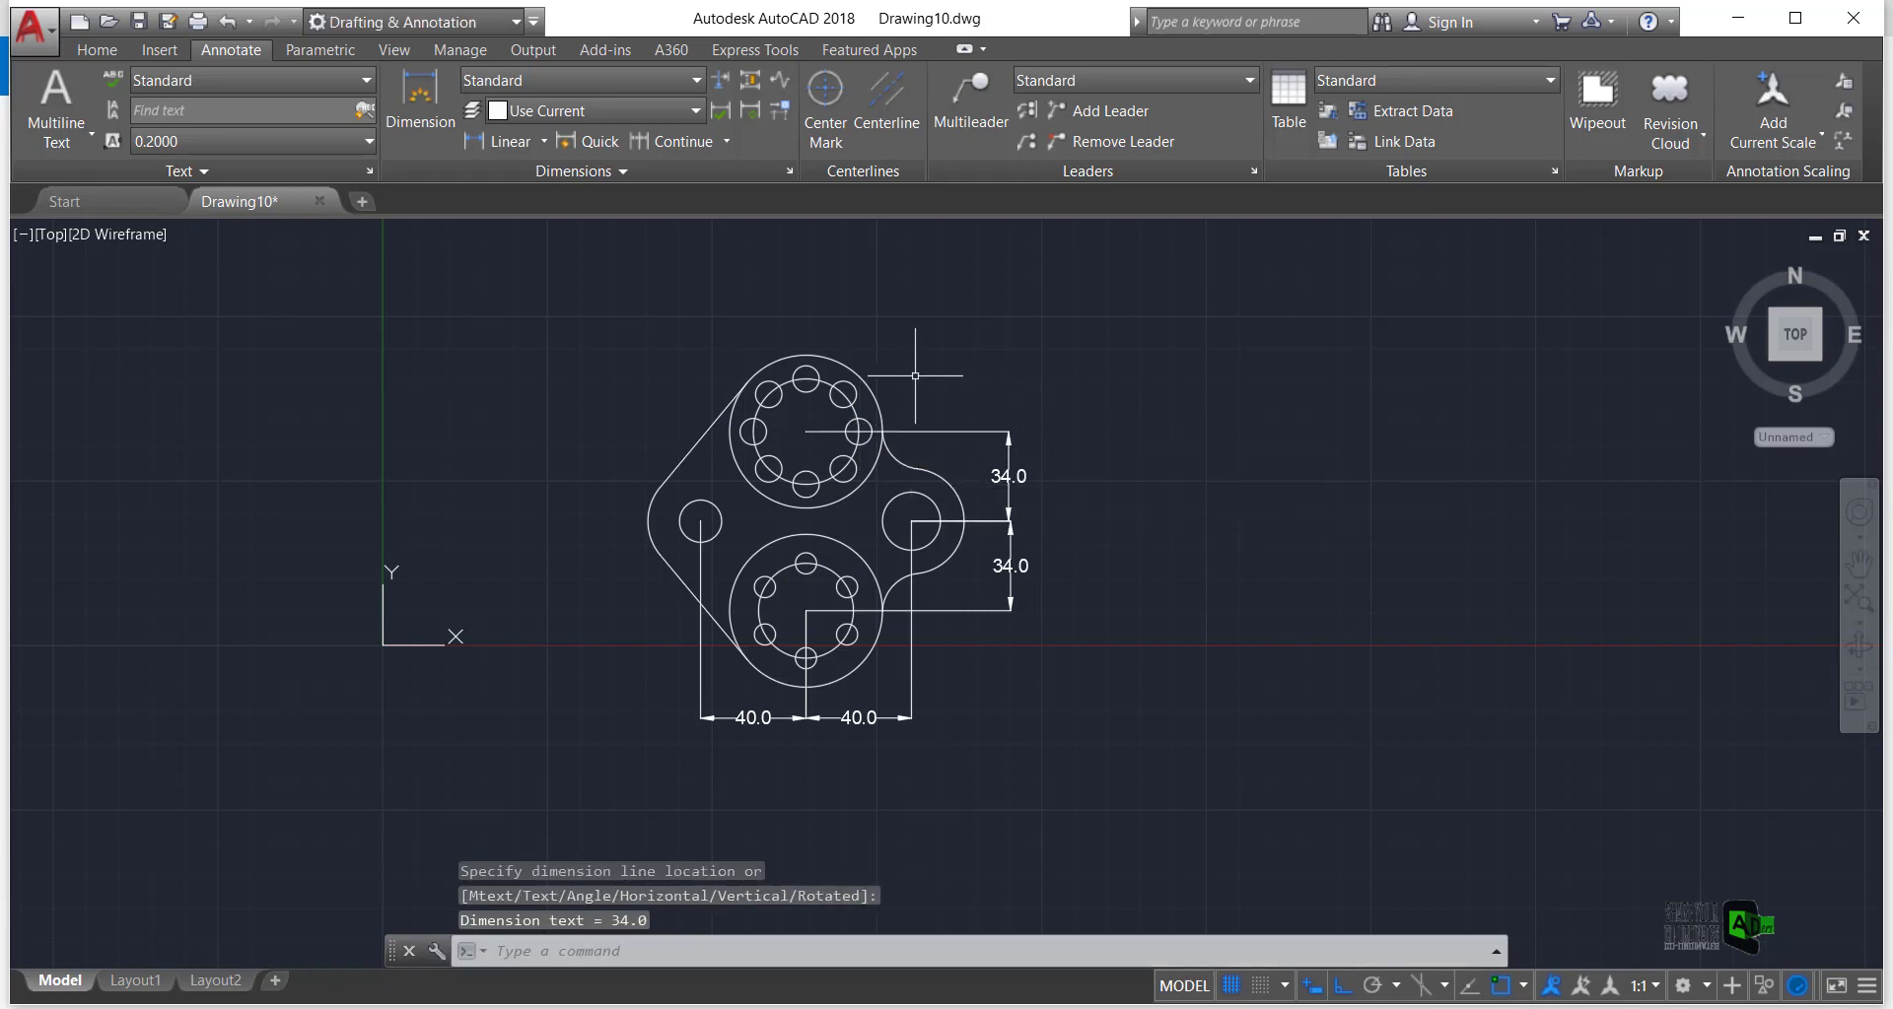
Dimension the right hole's diameter with a vertical linear dimension placed between the hole and the two outer vertical dimensions
scroll(887, 376, up, 2)
scroll(867, 375, down, 2)
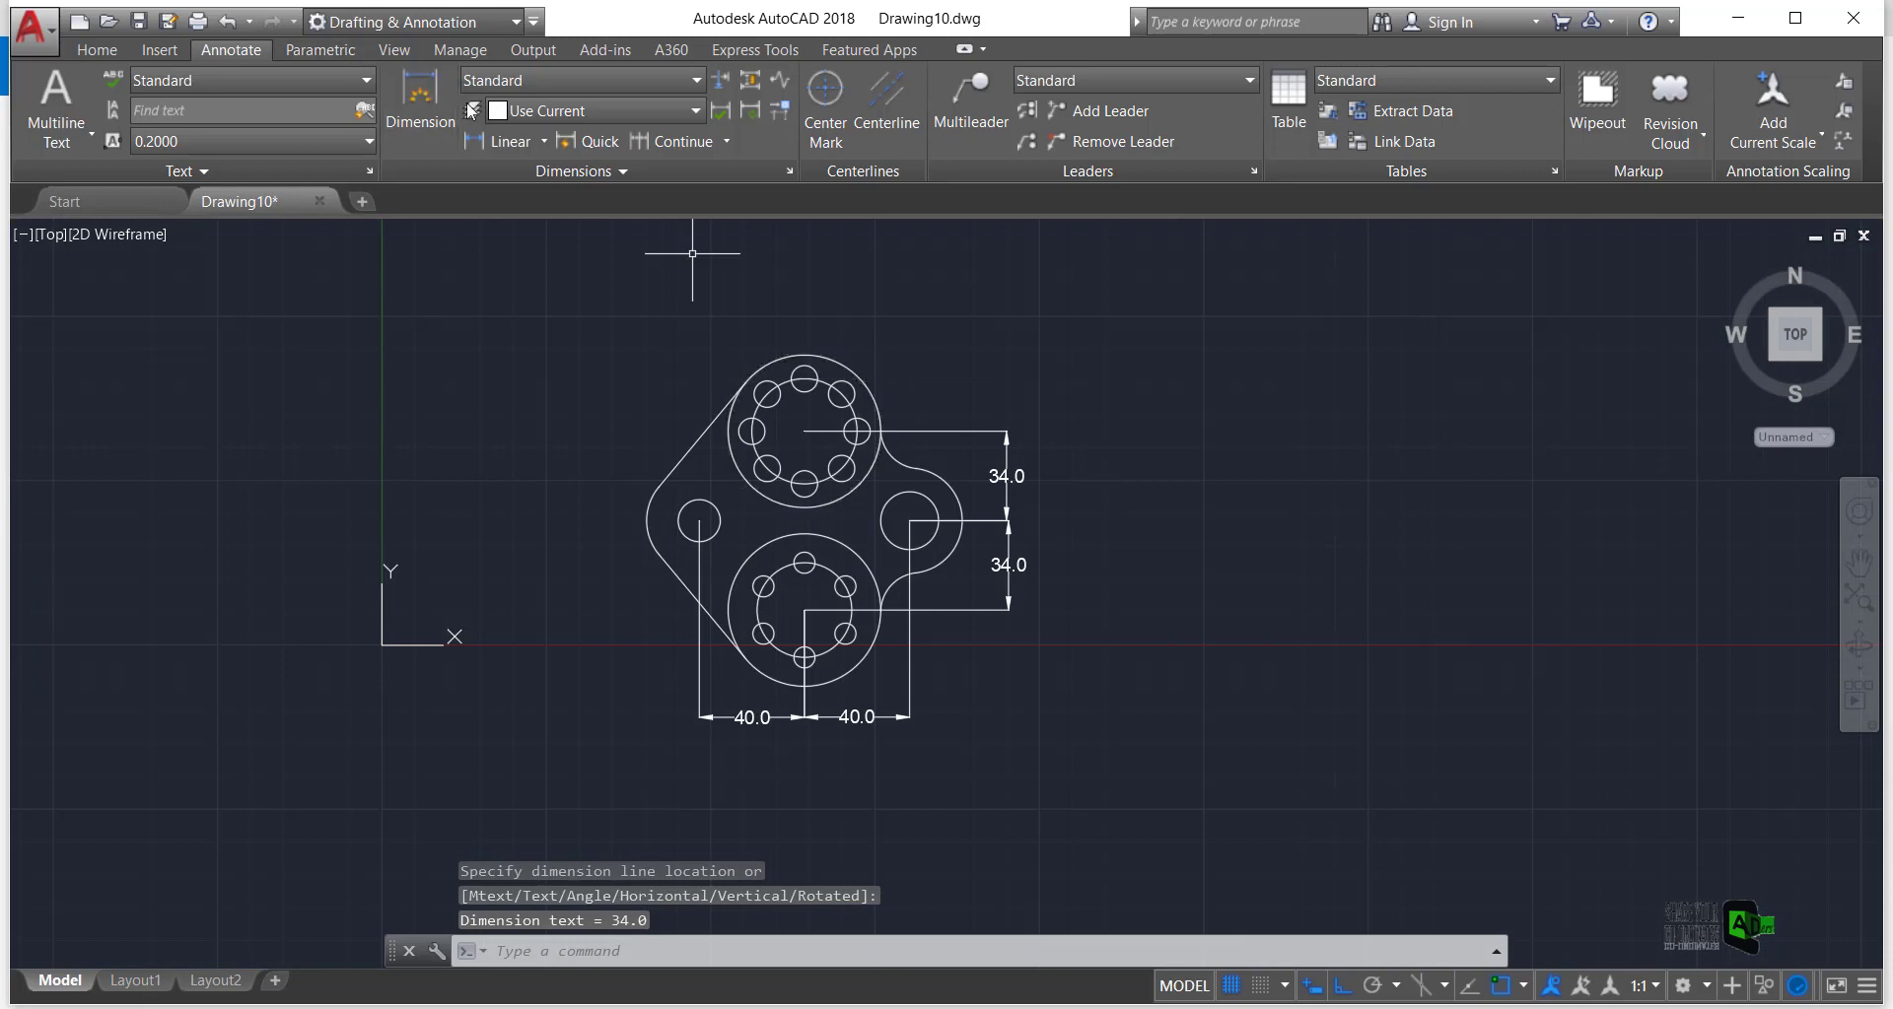
click(515, 140)
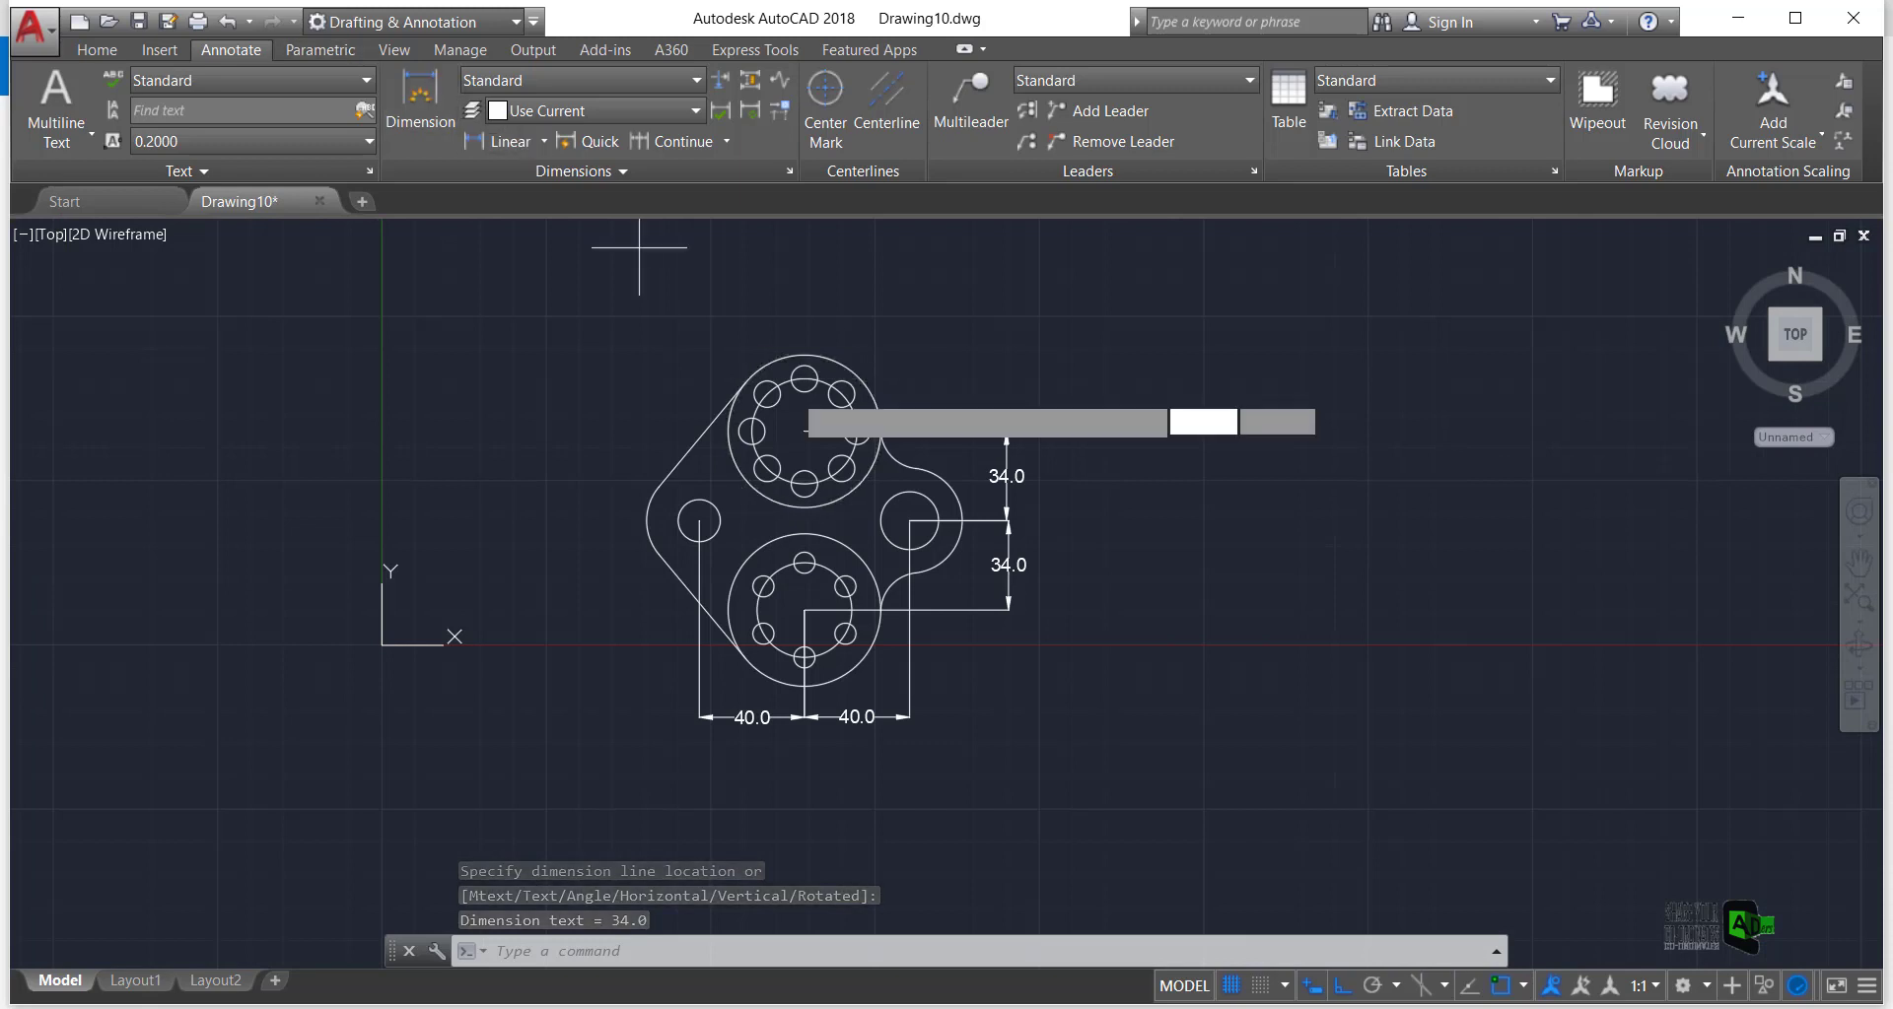
click(910, 549)
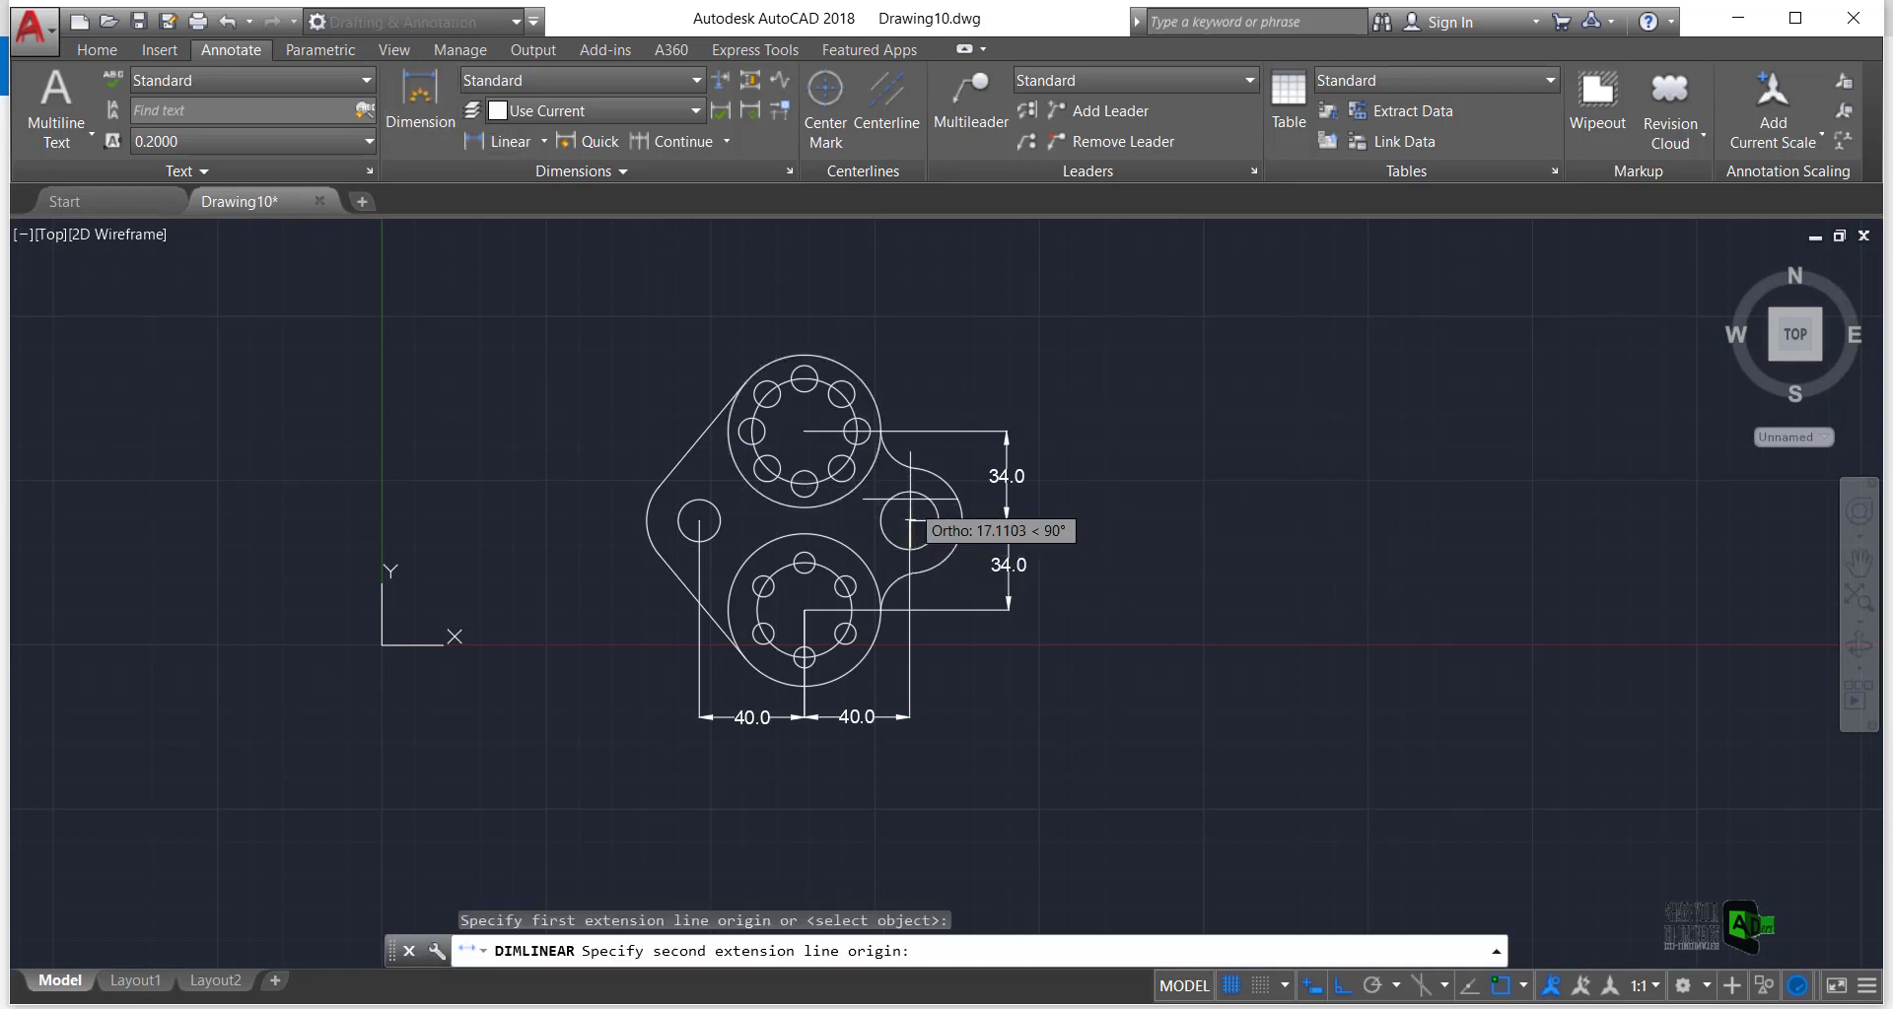
click(910, 514)
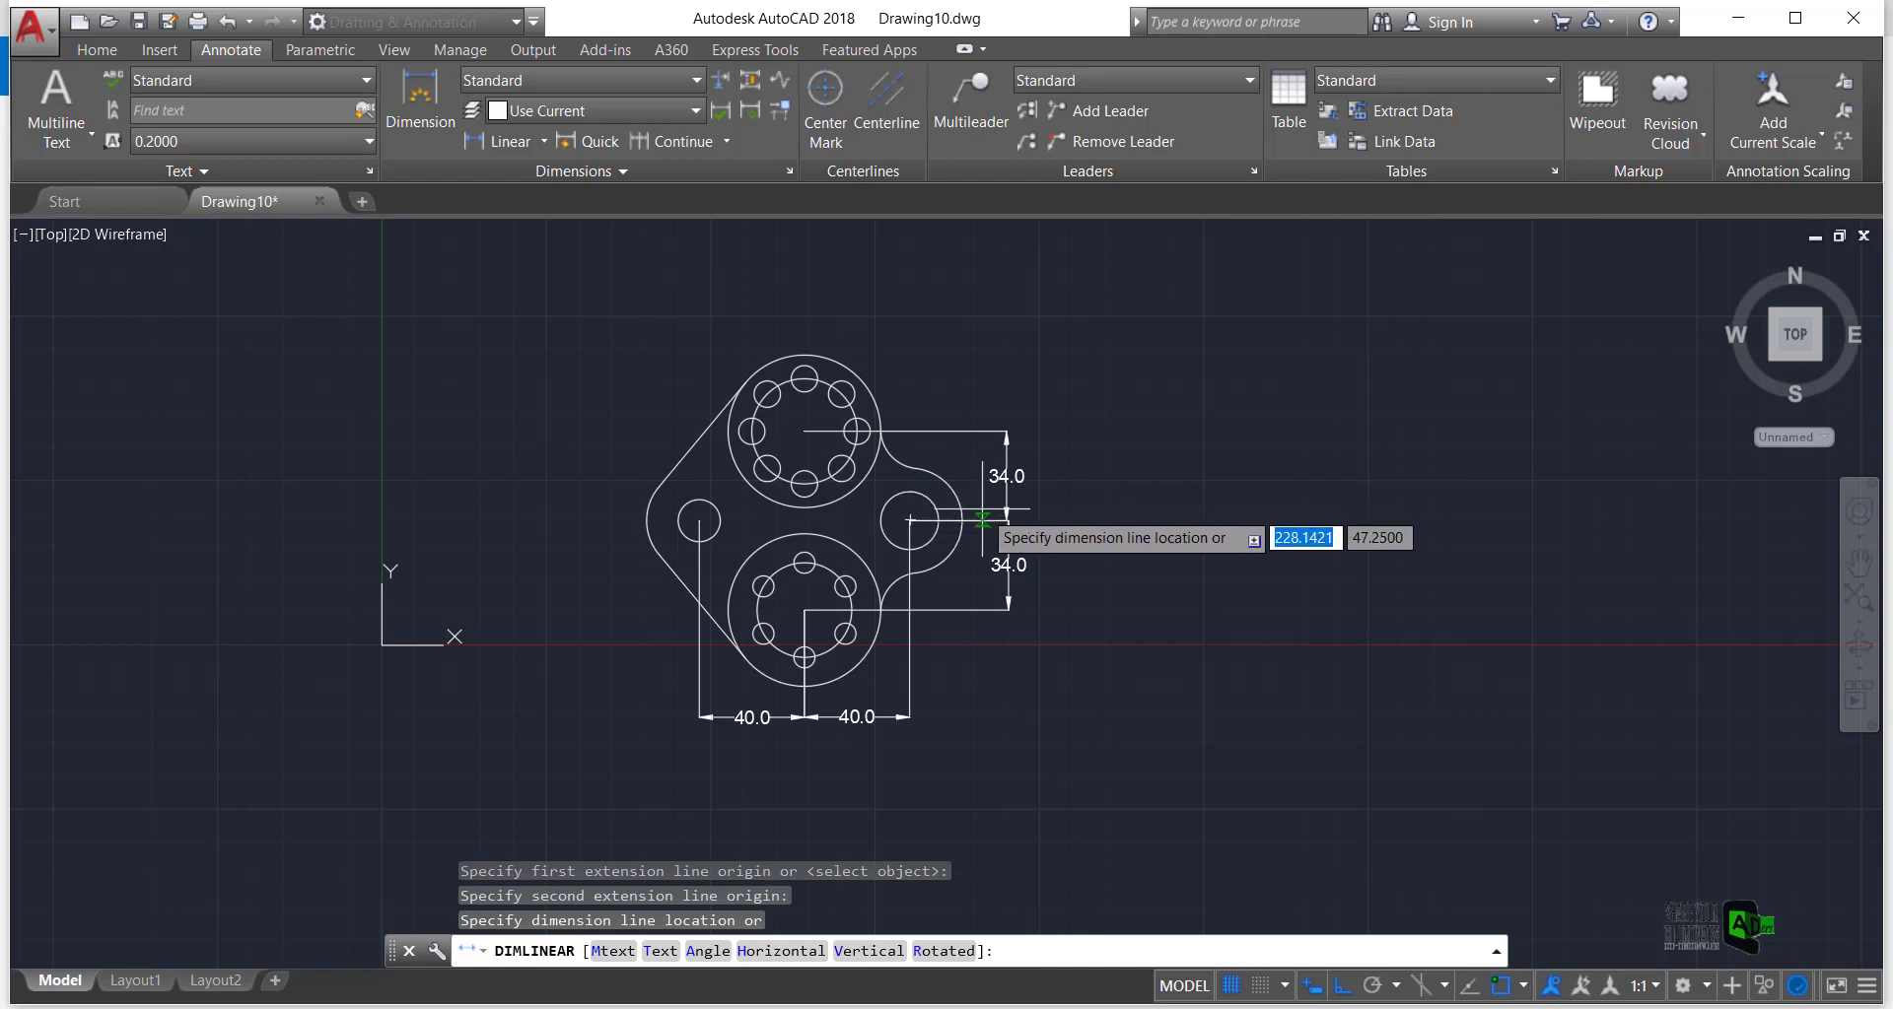
click(982, 520)
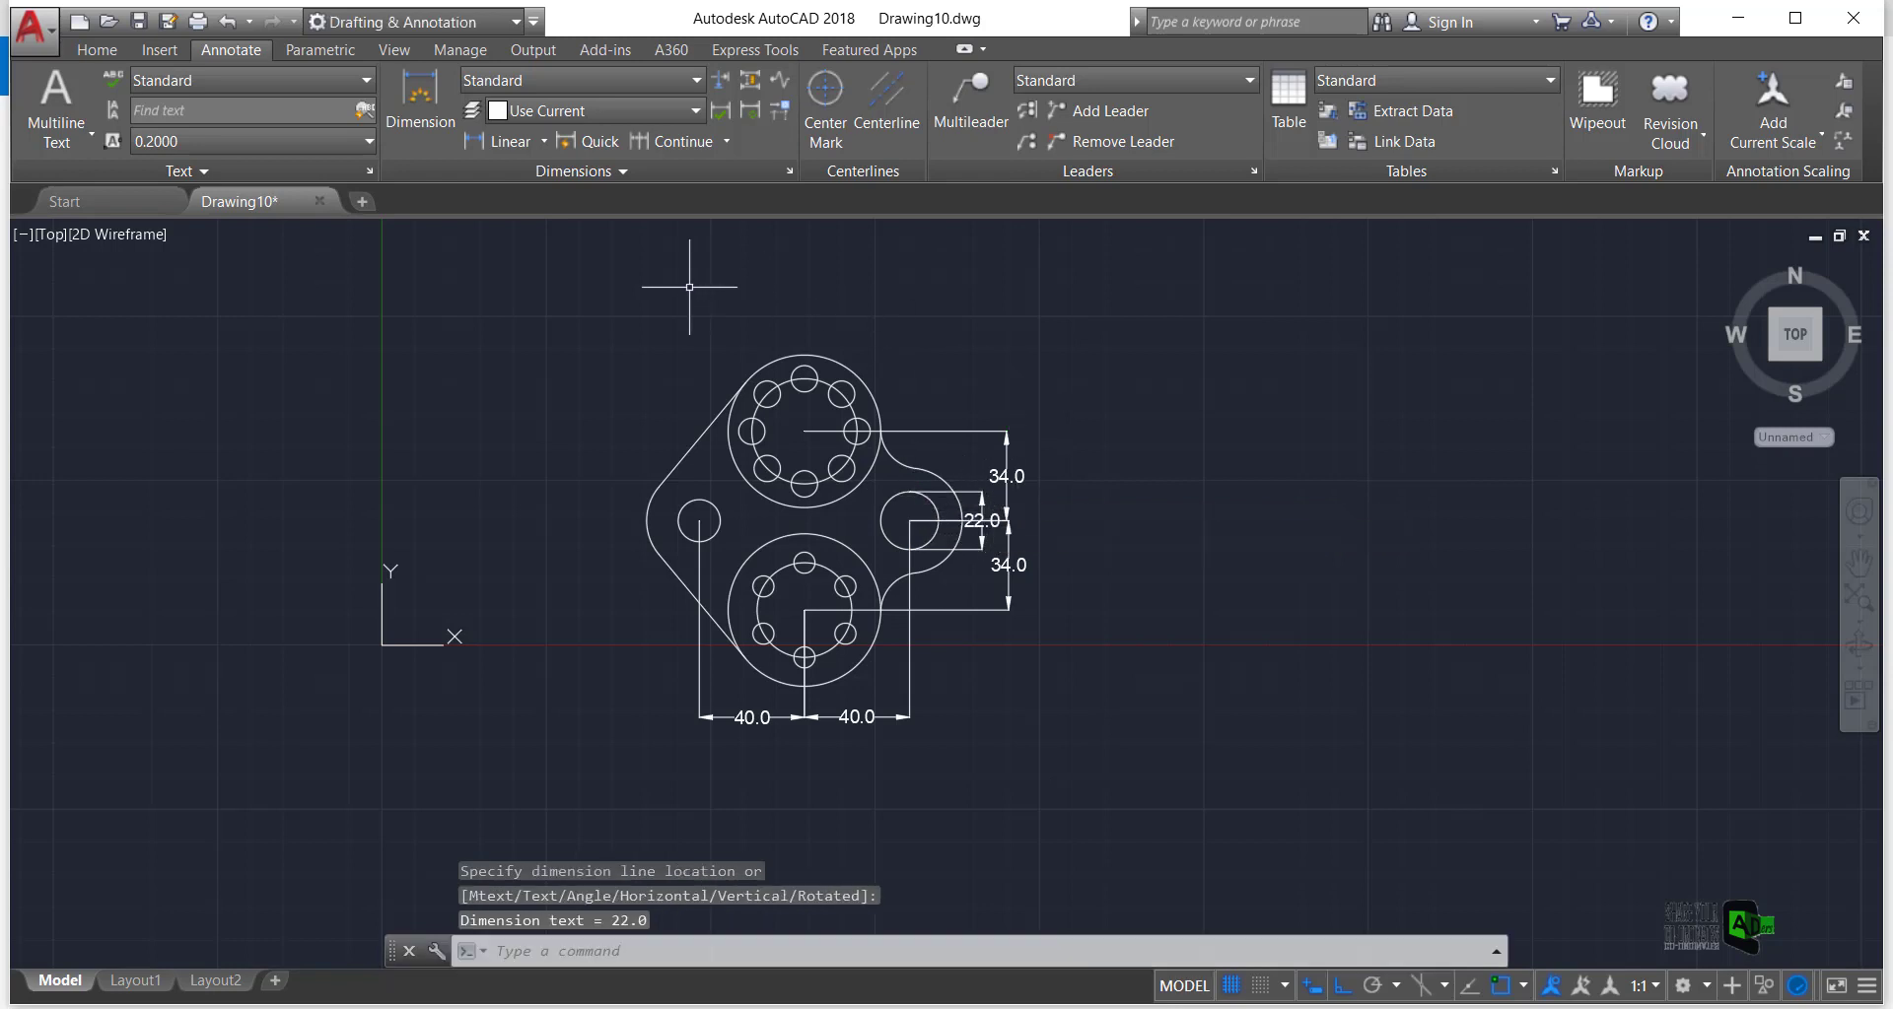
Dimension the upper large circle's full width with a horizontal linear dimension placed above the plate
key(Return)
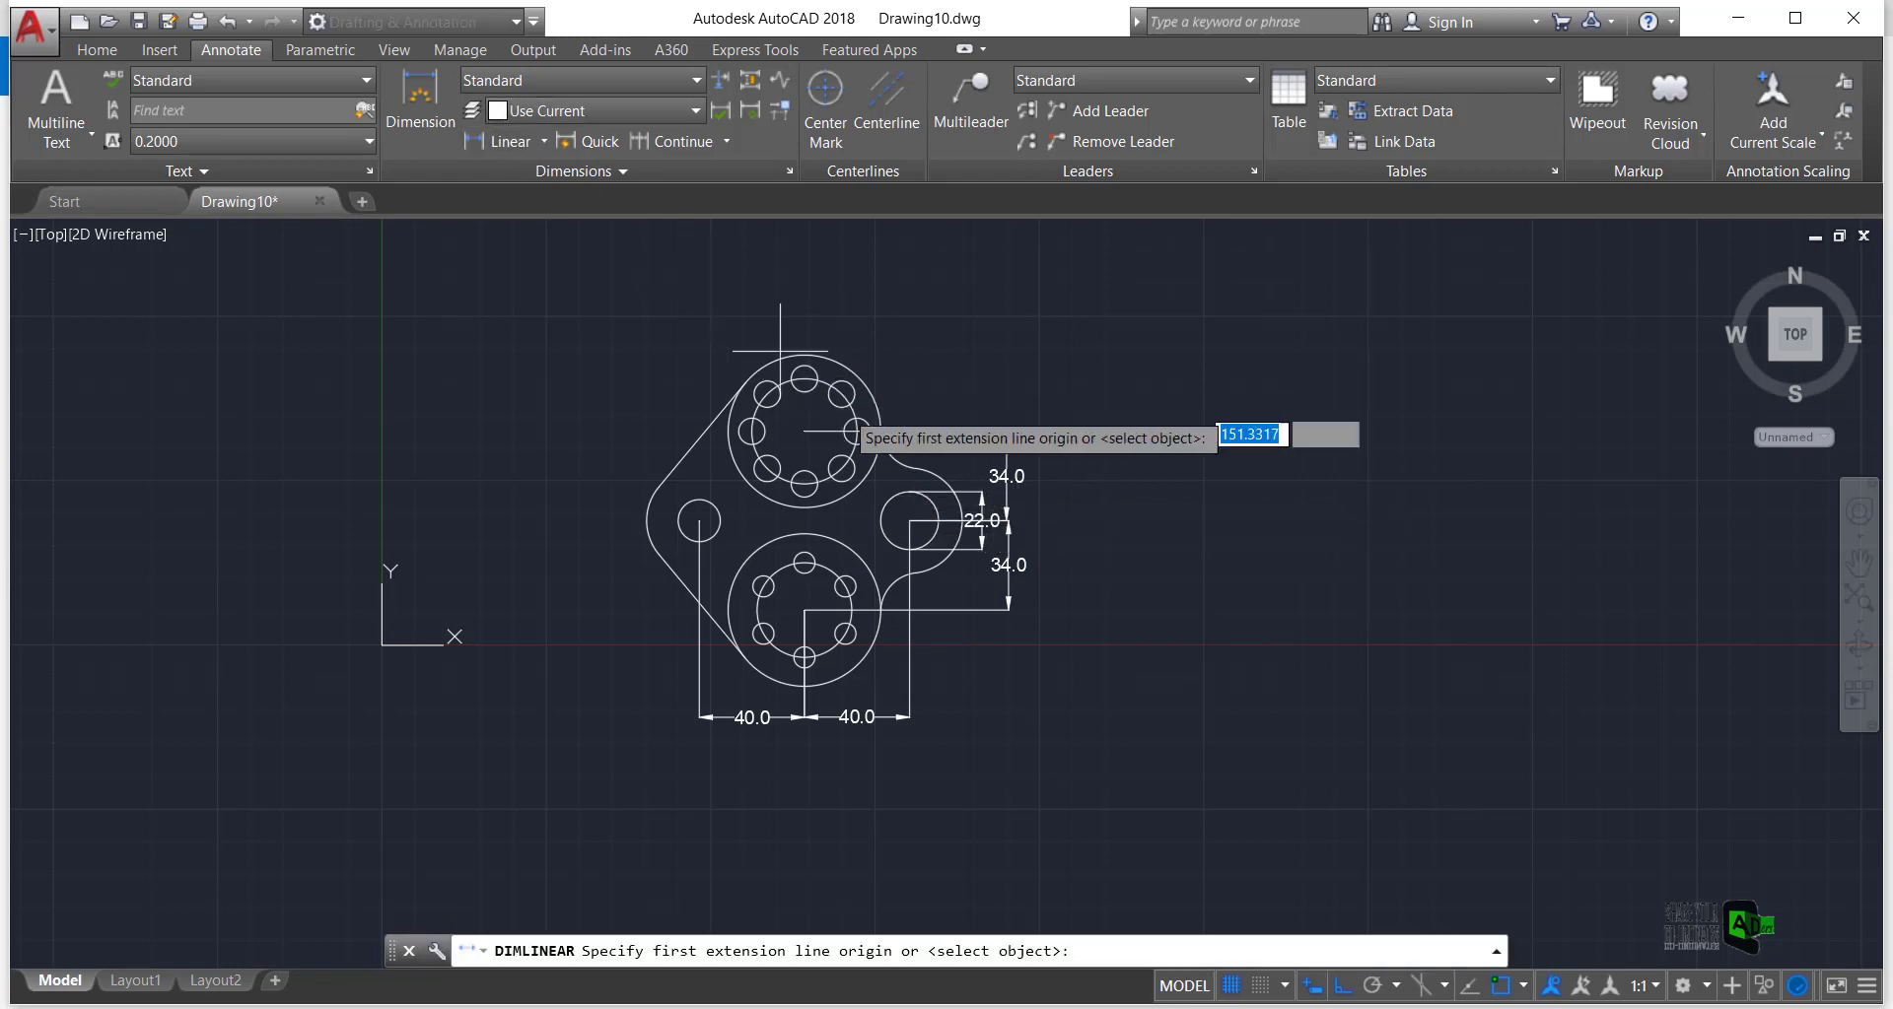
click(881, 431)
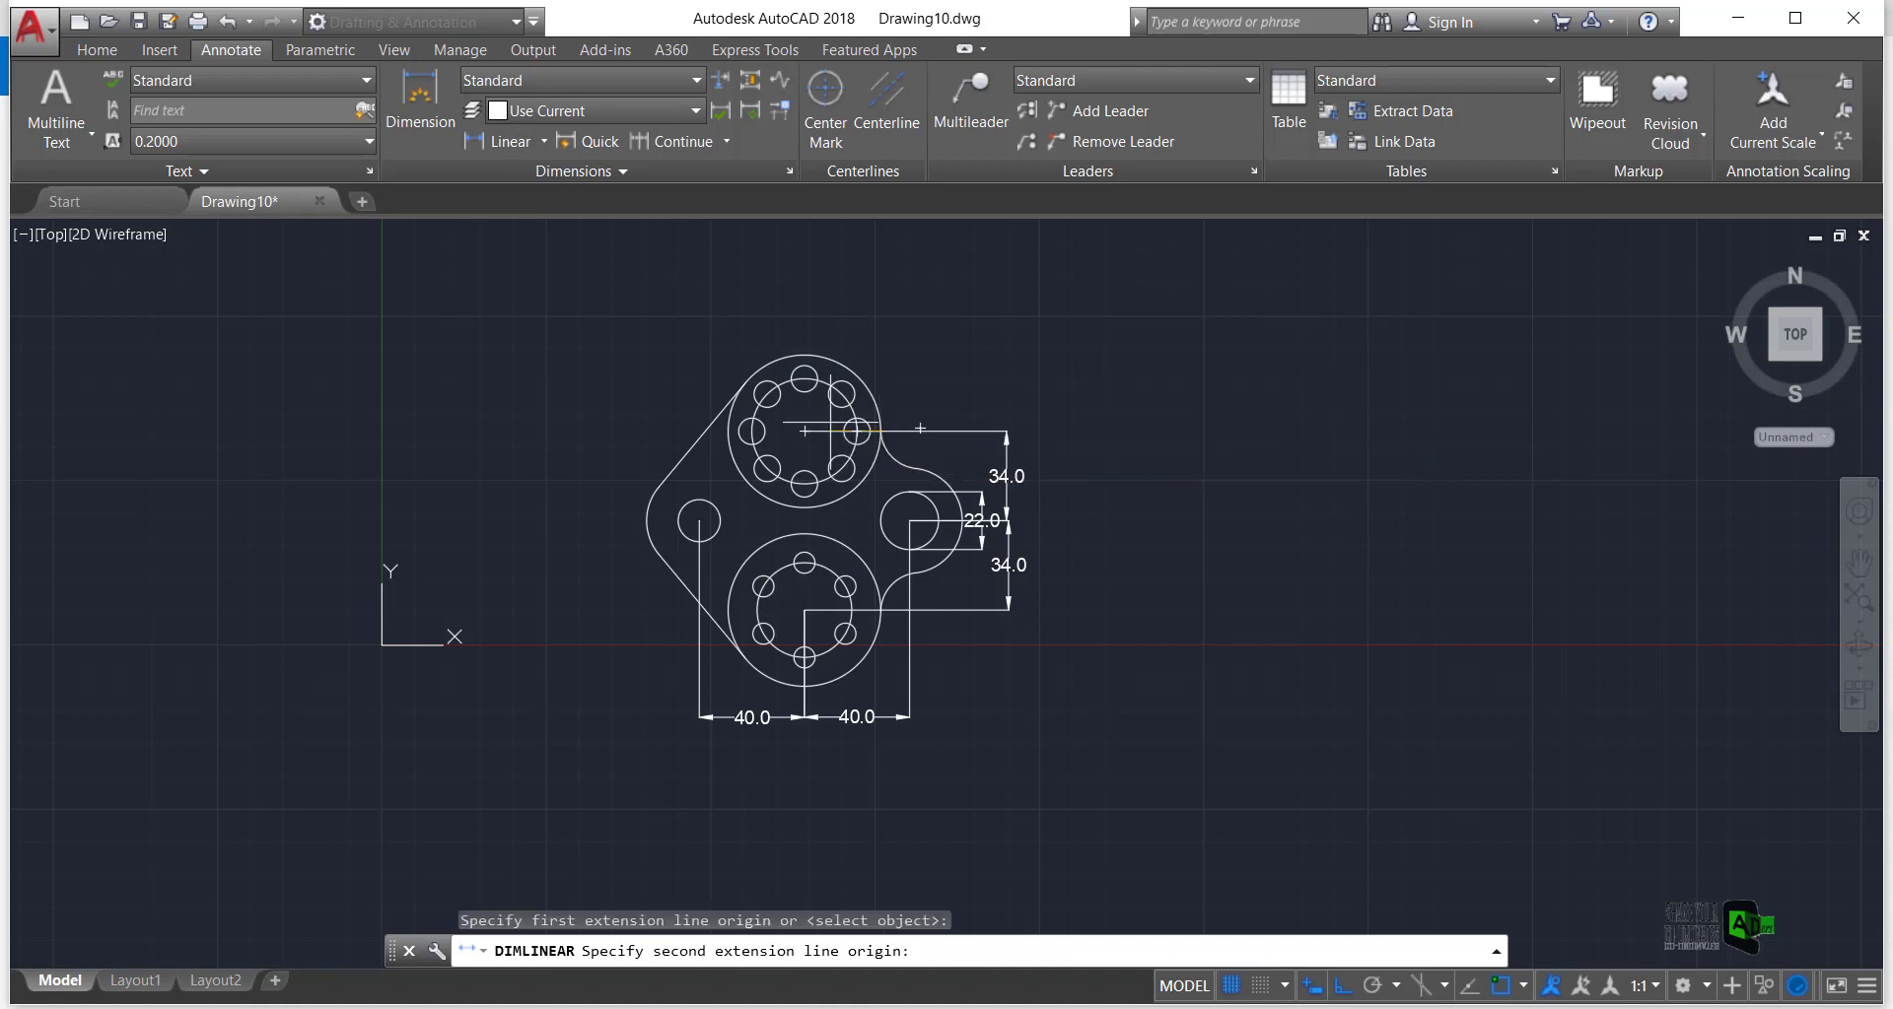
click(729, 431)
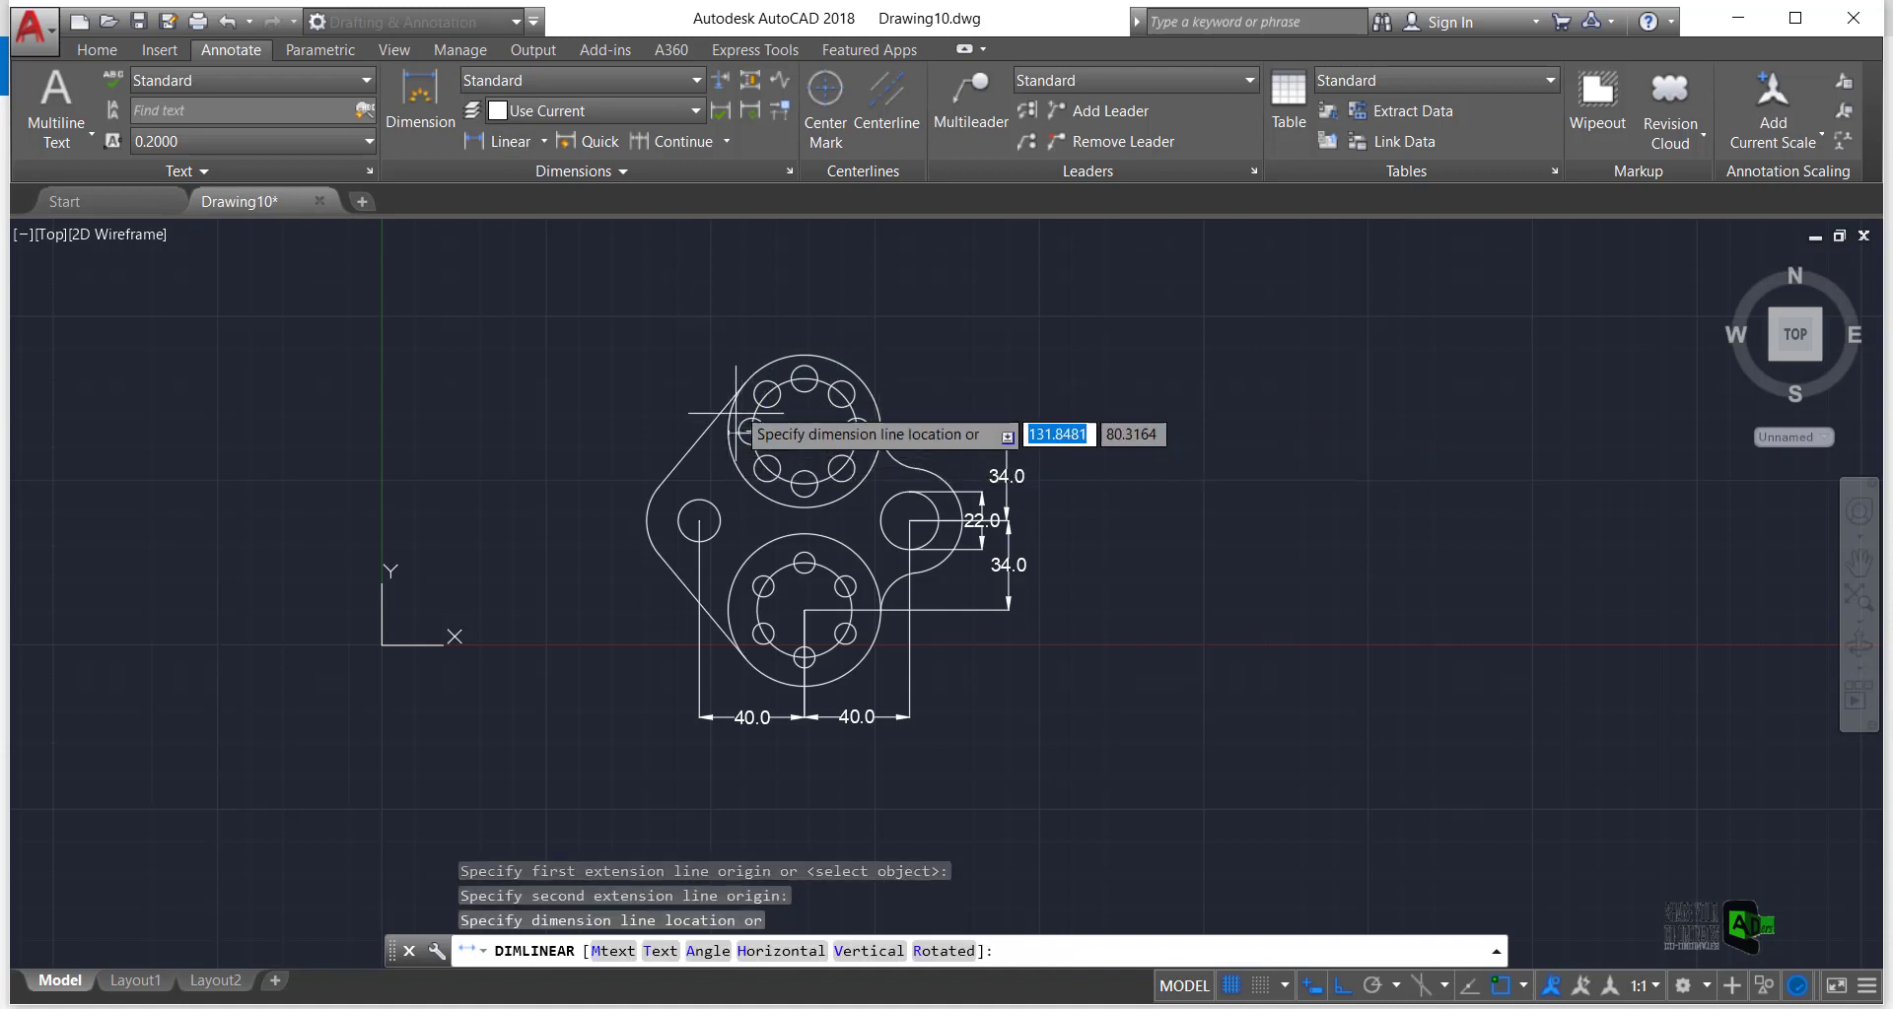
click(807, 292)
Review the linear dimensions on the plate and switch to the reference picture in Photos to compare them
scroll(1116, 507, up, 2)
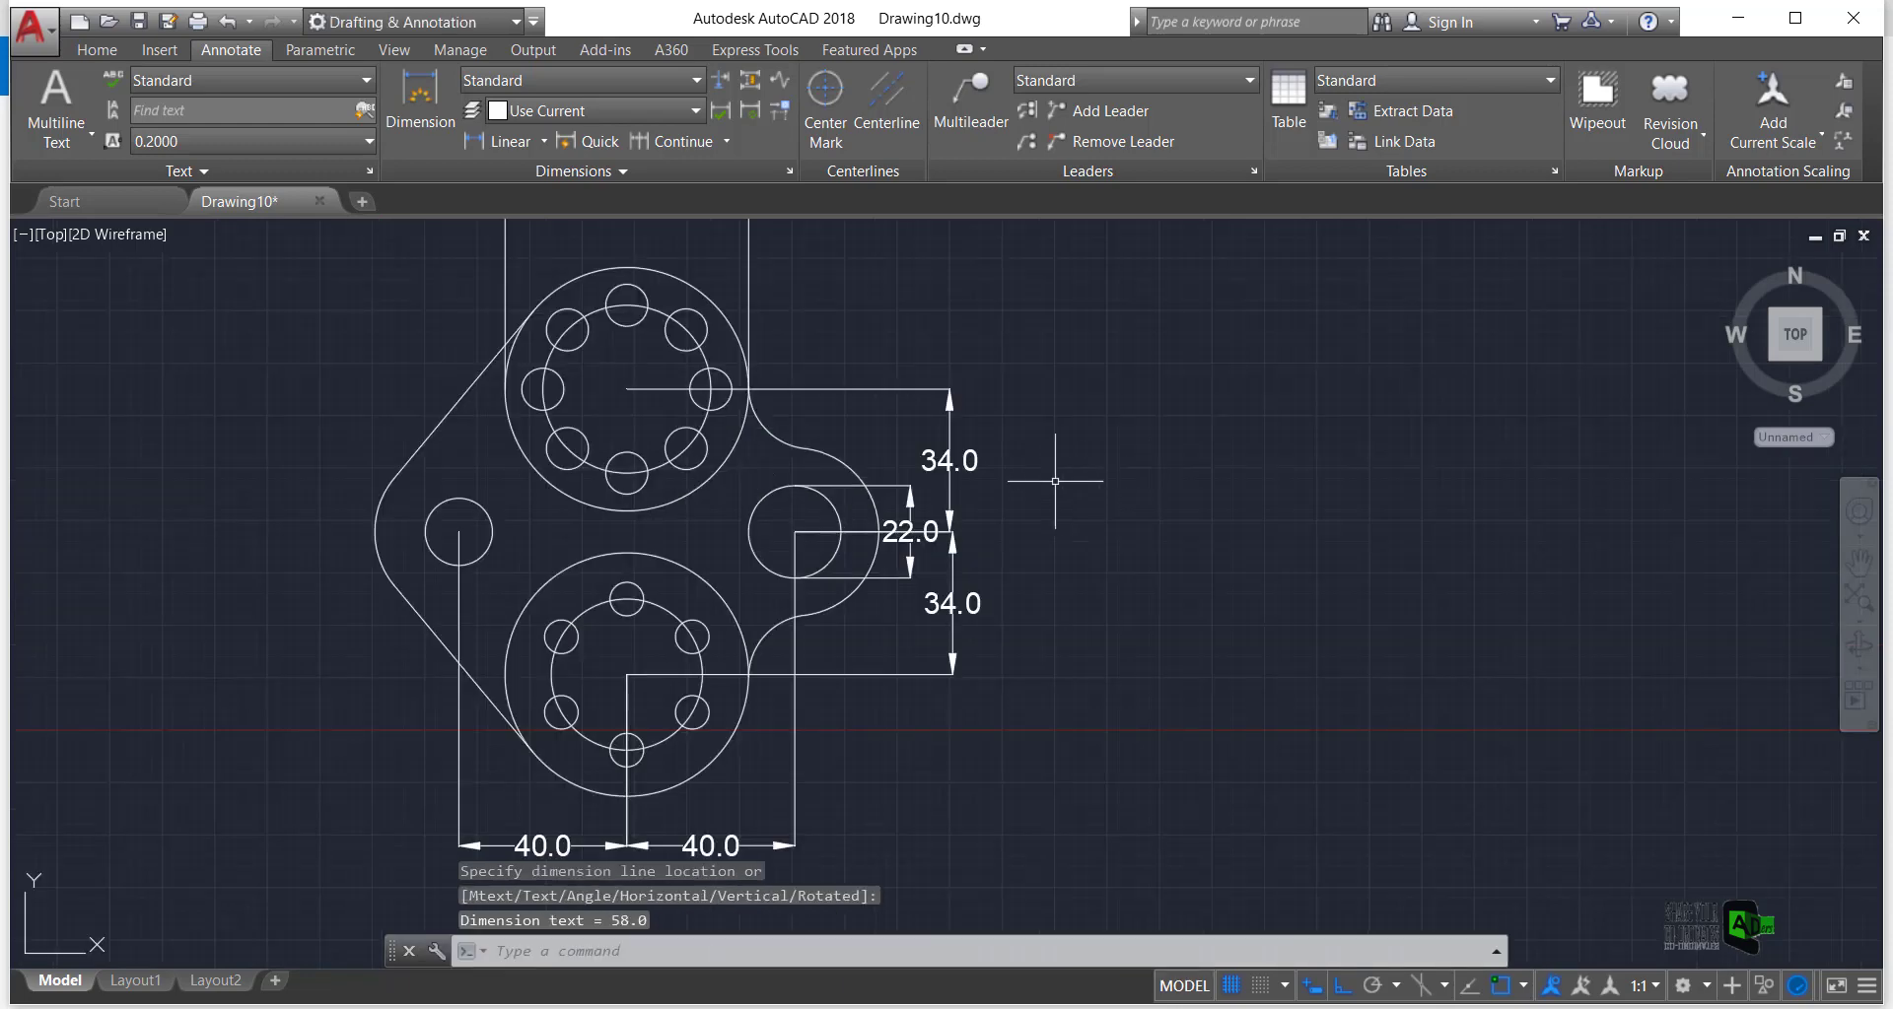
scroll(1033, 471, down, 4)
scroll(1022, 474, up, 2)
middle_drag(803, 452, 918, 459)
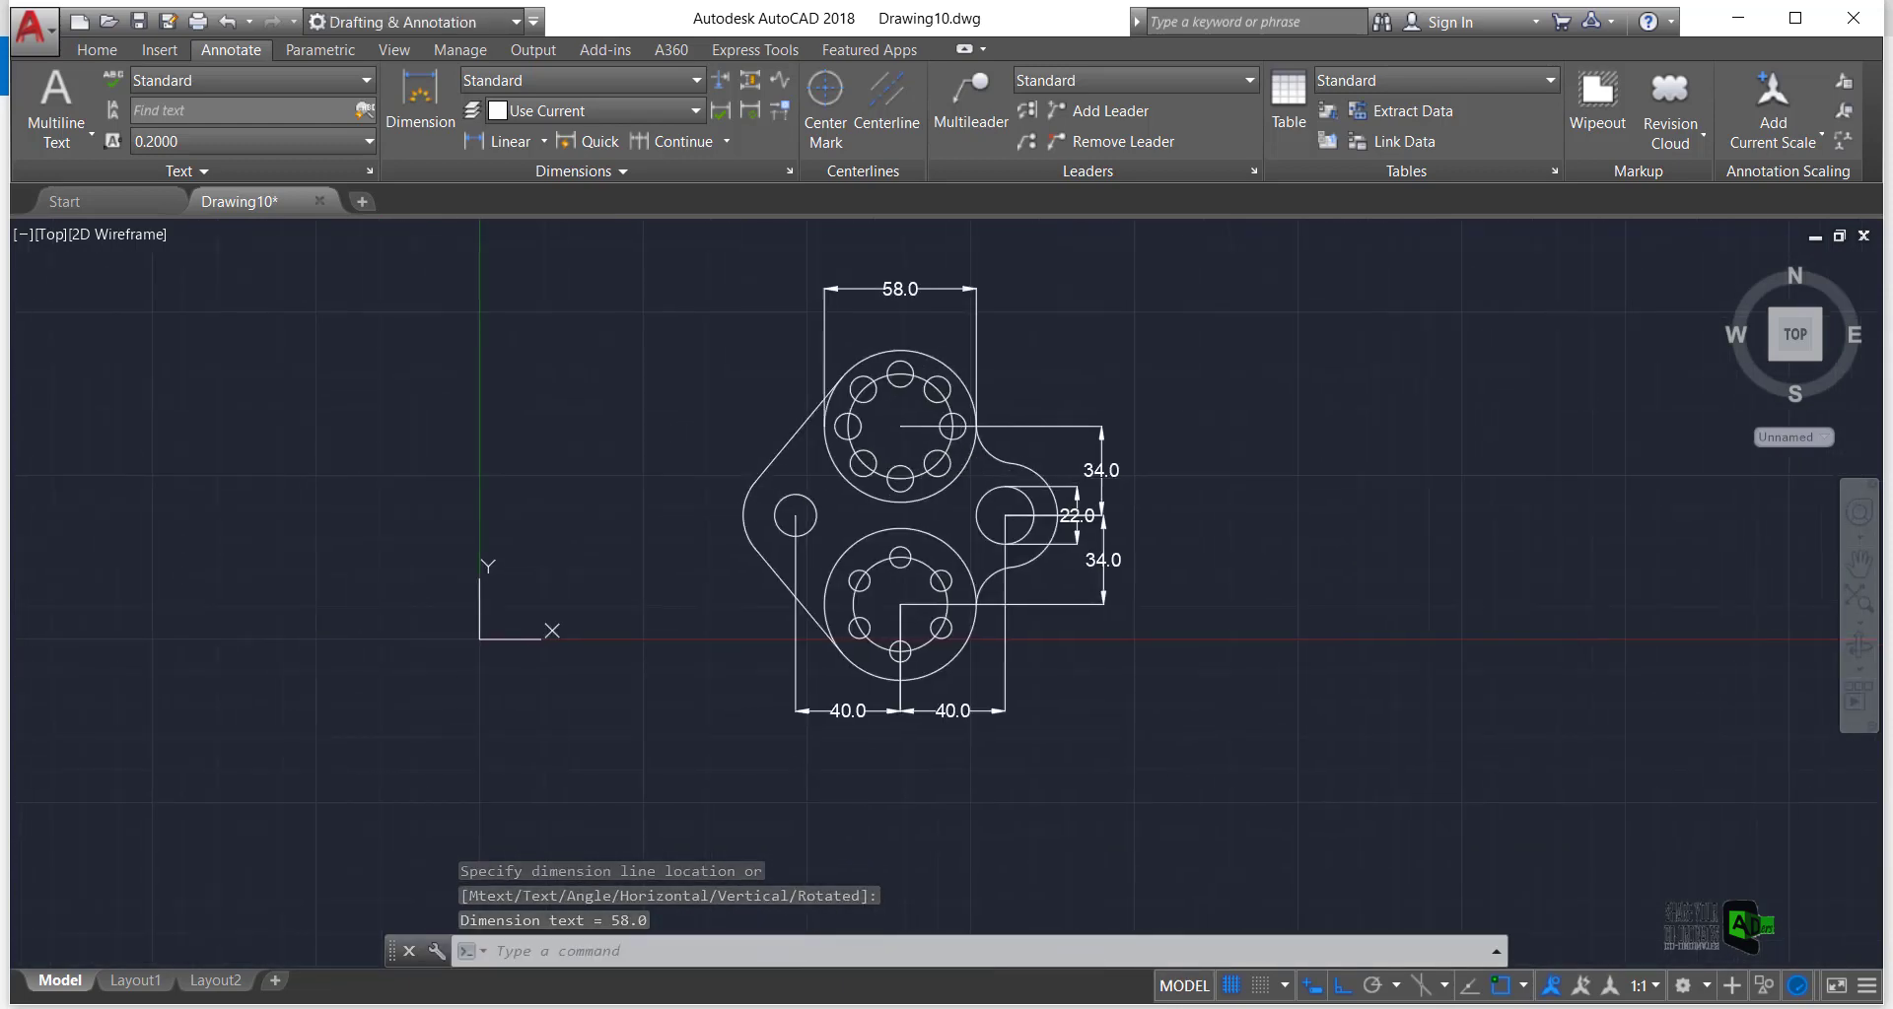
scroll(900, 391, up, 2)
scroll(1063, 581, down, 4)
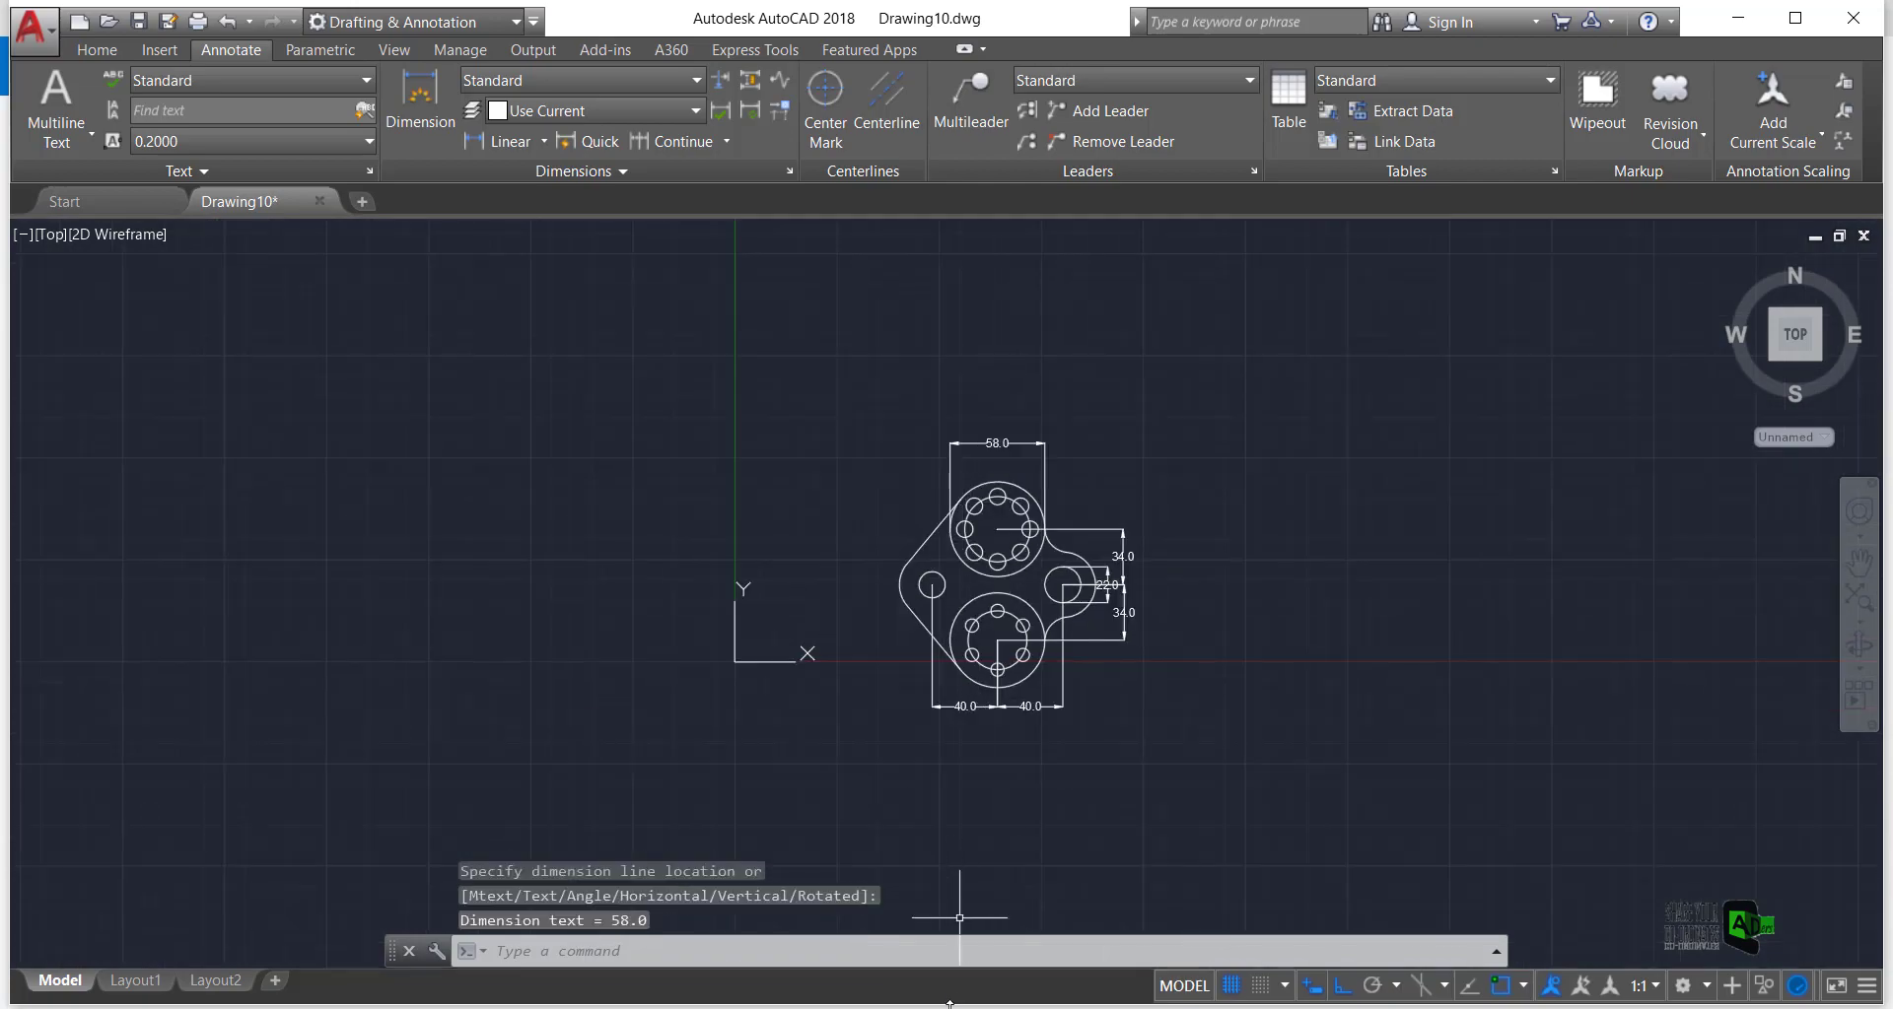
key(alt+Tab)
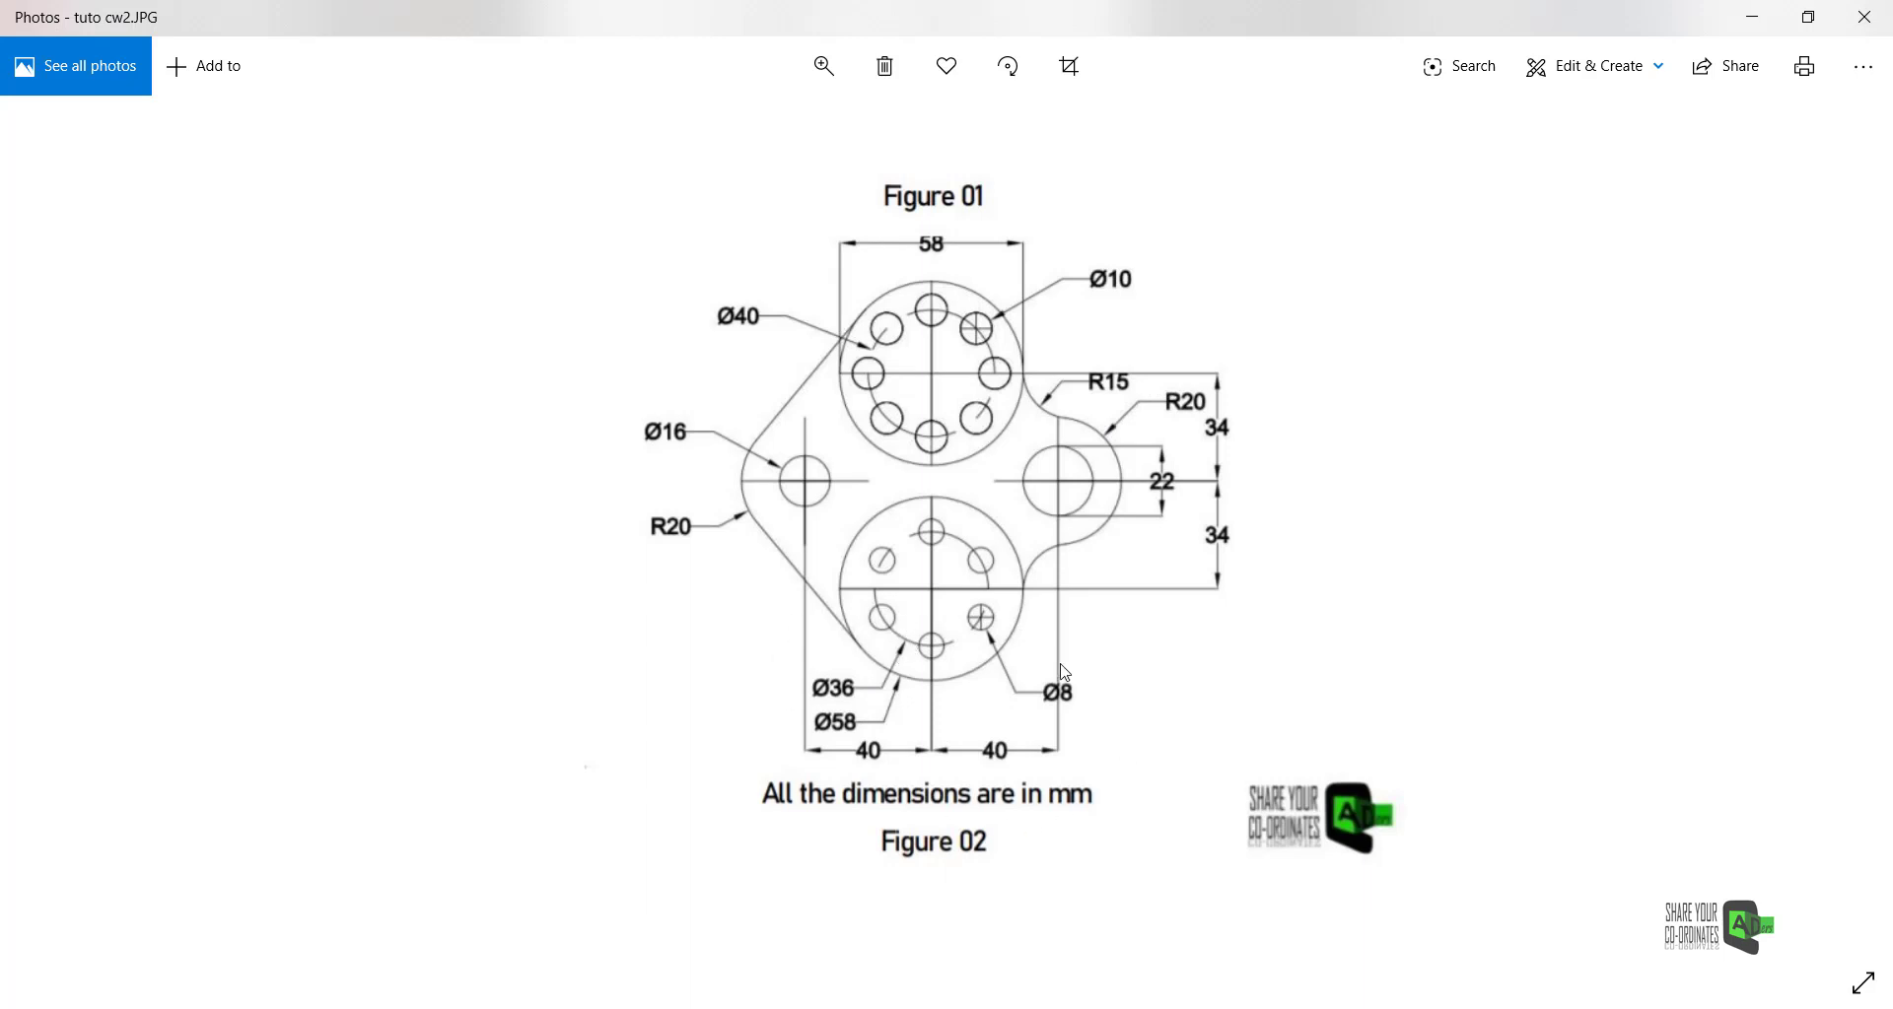
Return to the drawing in AutoCAD and add a diameter dimension to the lower large circle, with its text outside the plate at lower left
key(alt+Tab)
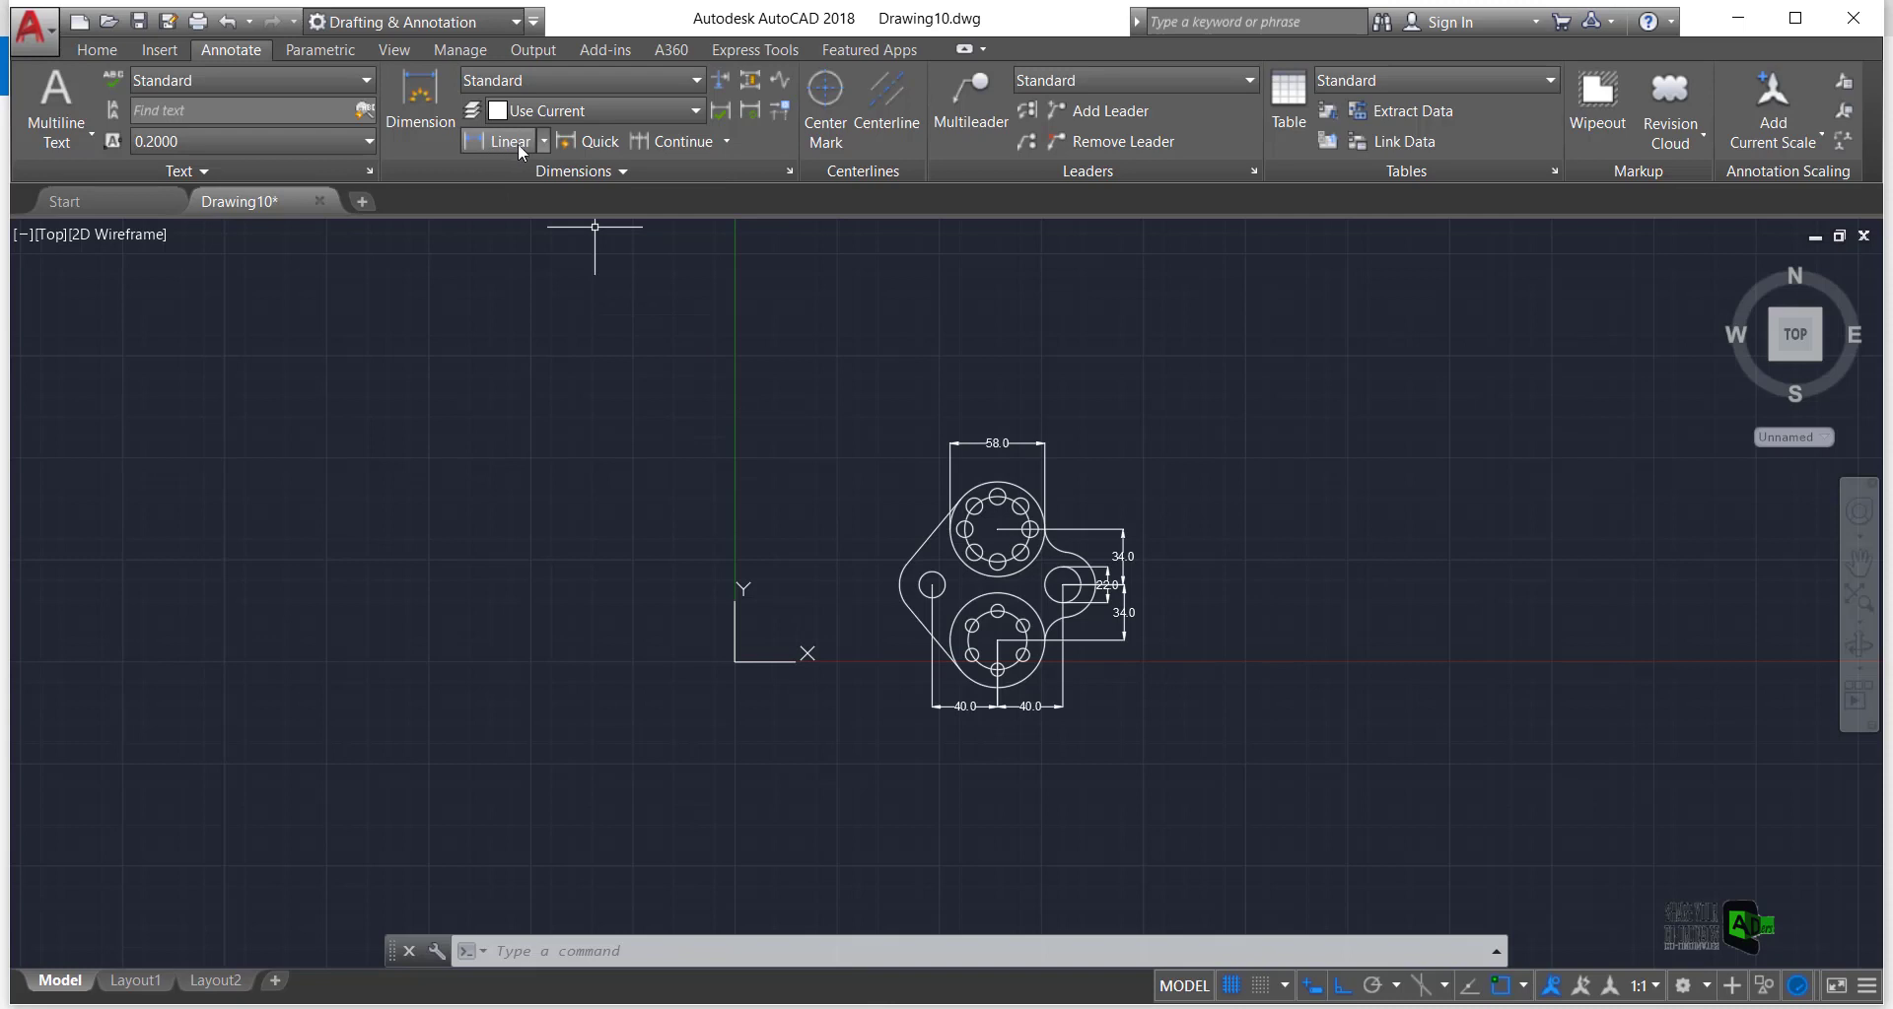
click(544, 143)
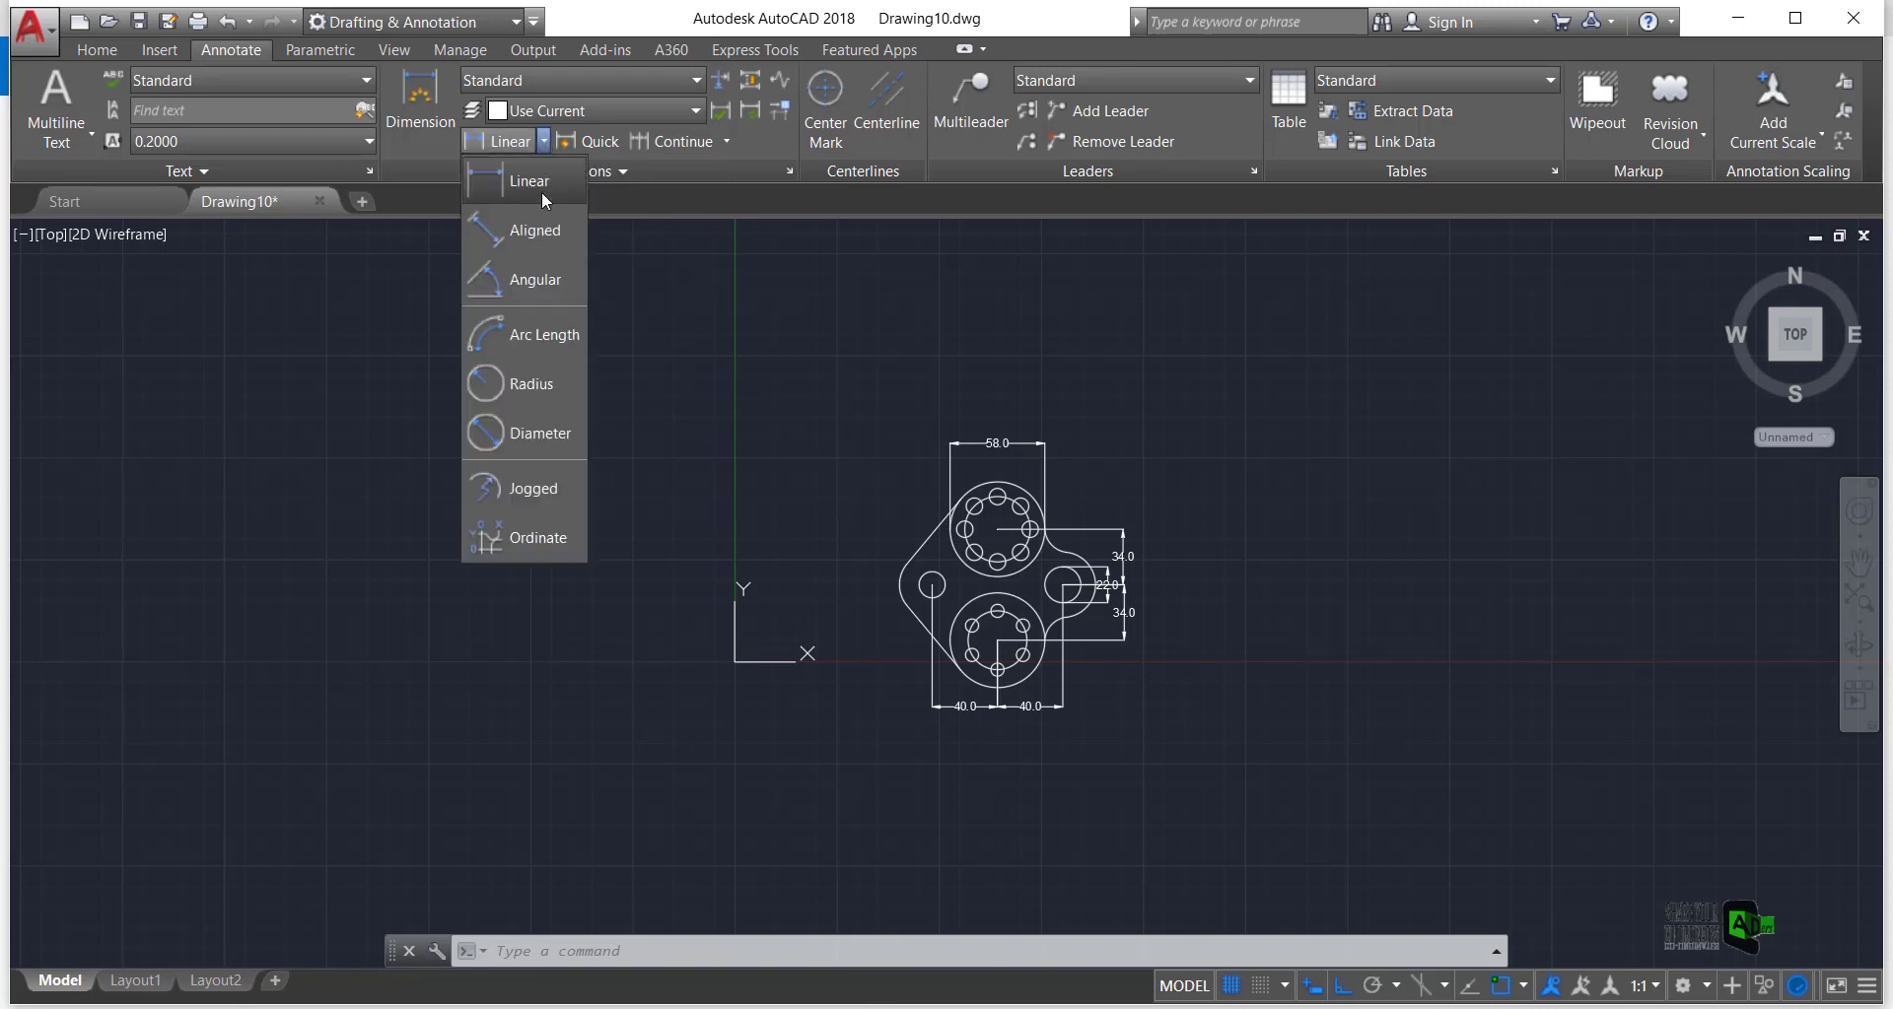
click(557, 440)
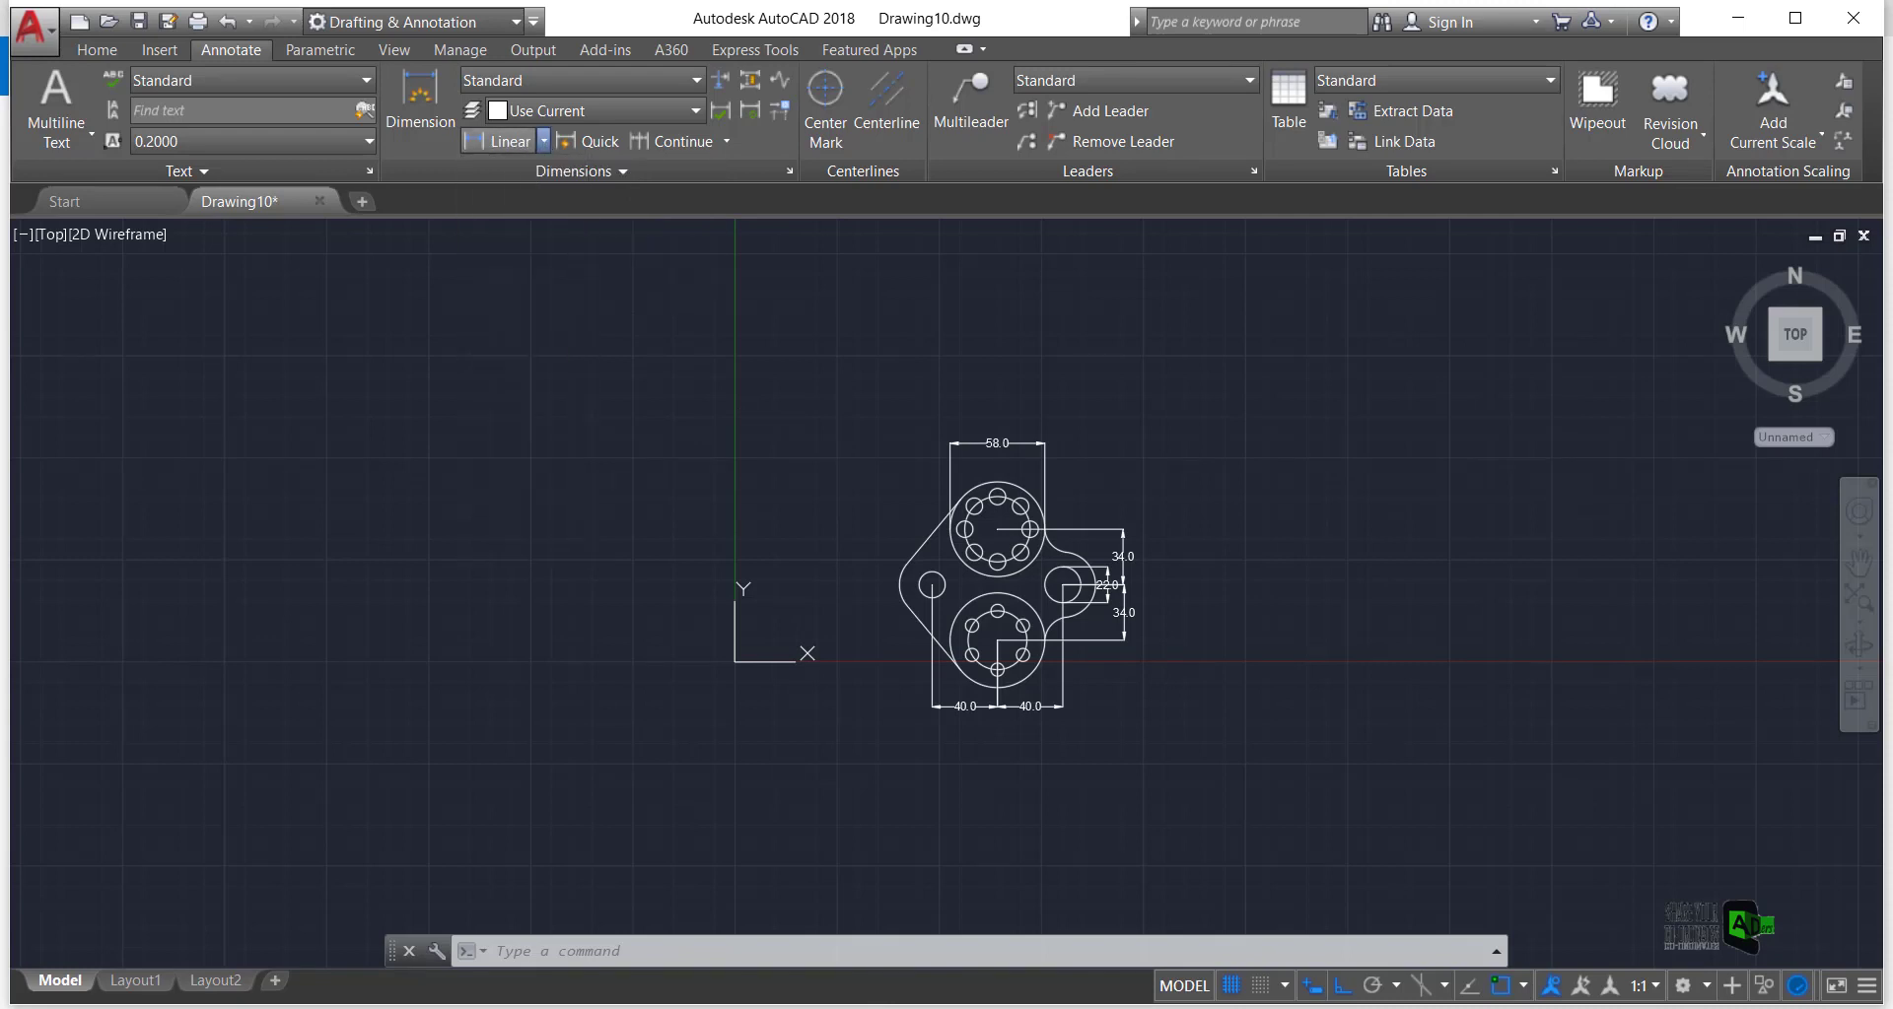
scroll(899, 685, up, 4)
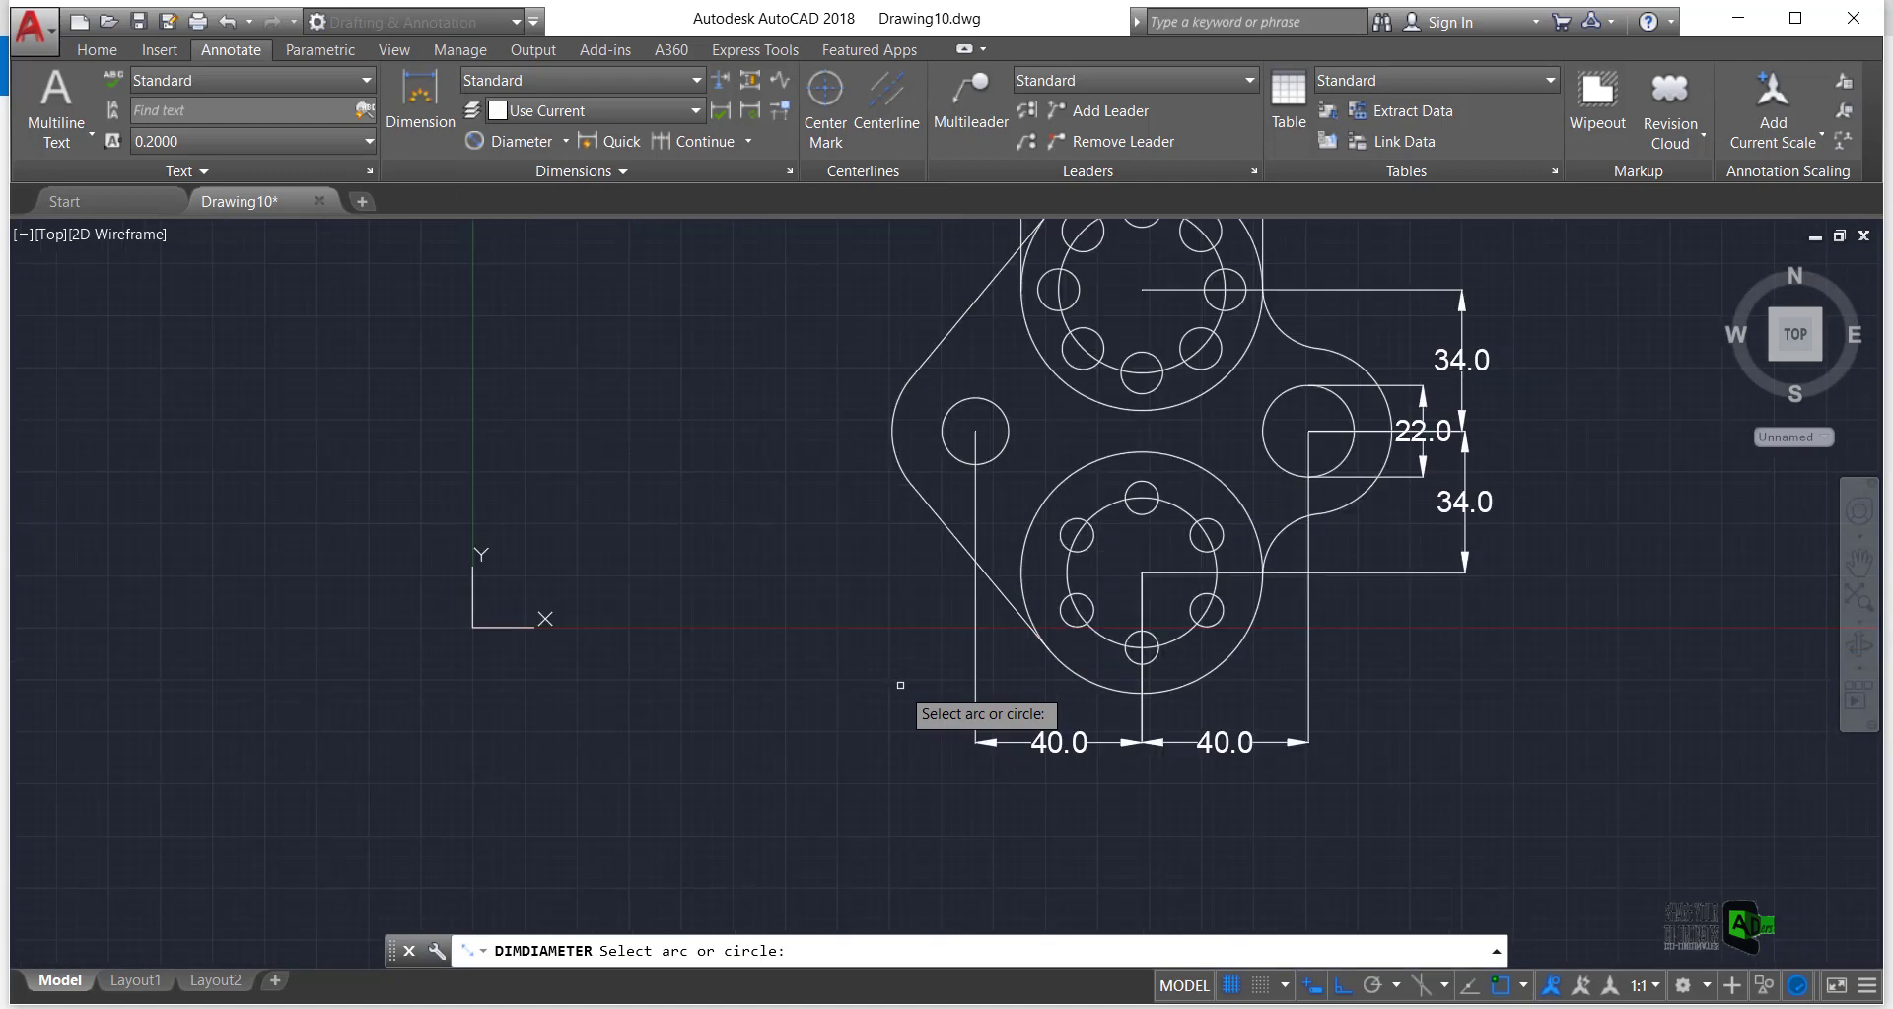
click(1028, 616)
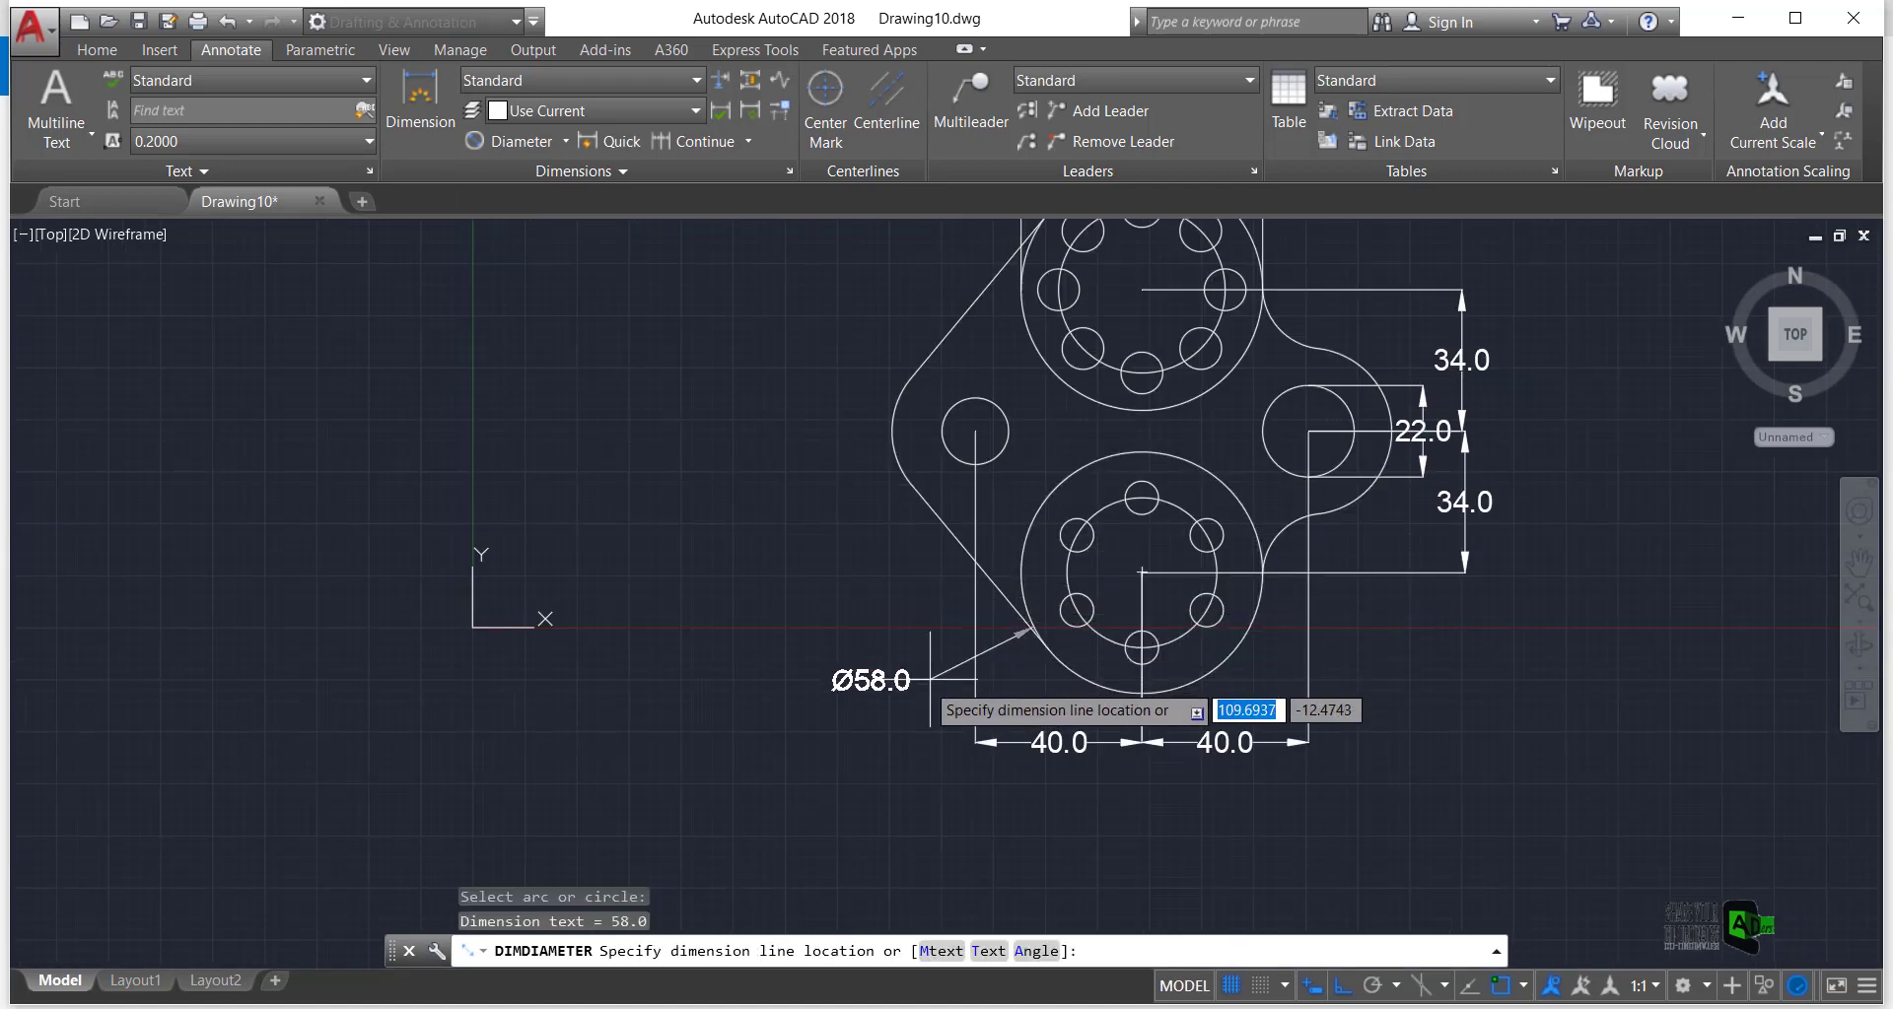
click(915, 681)
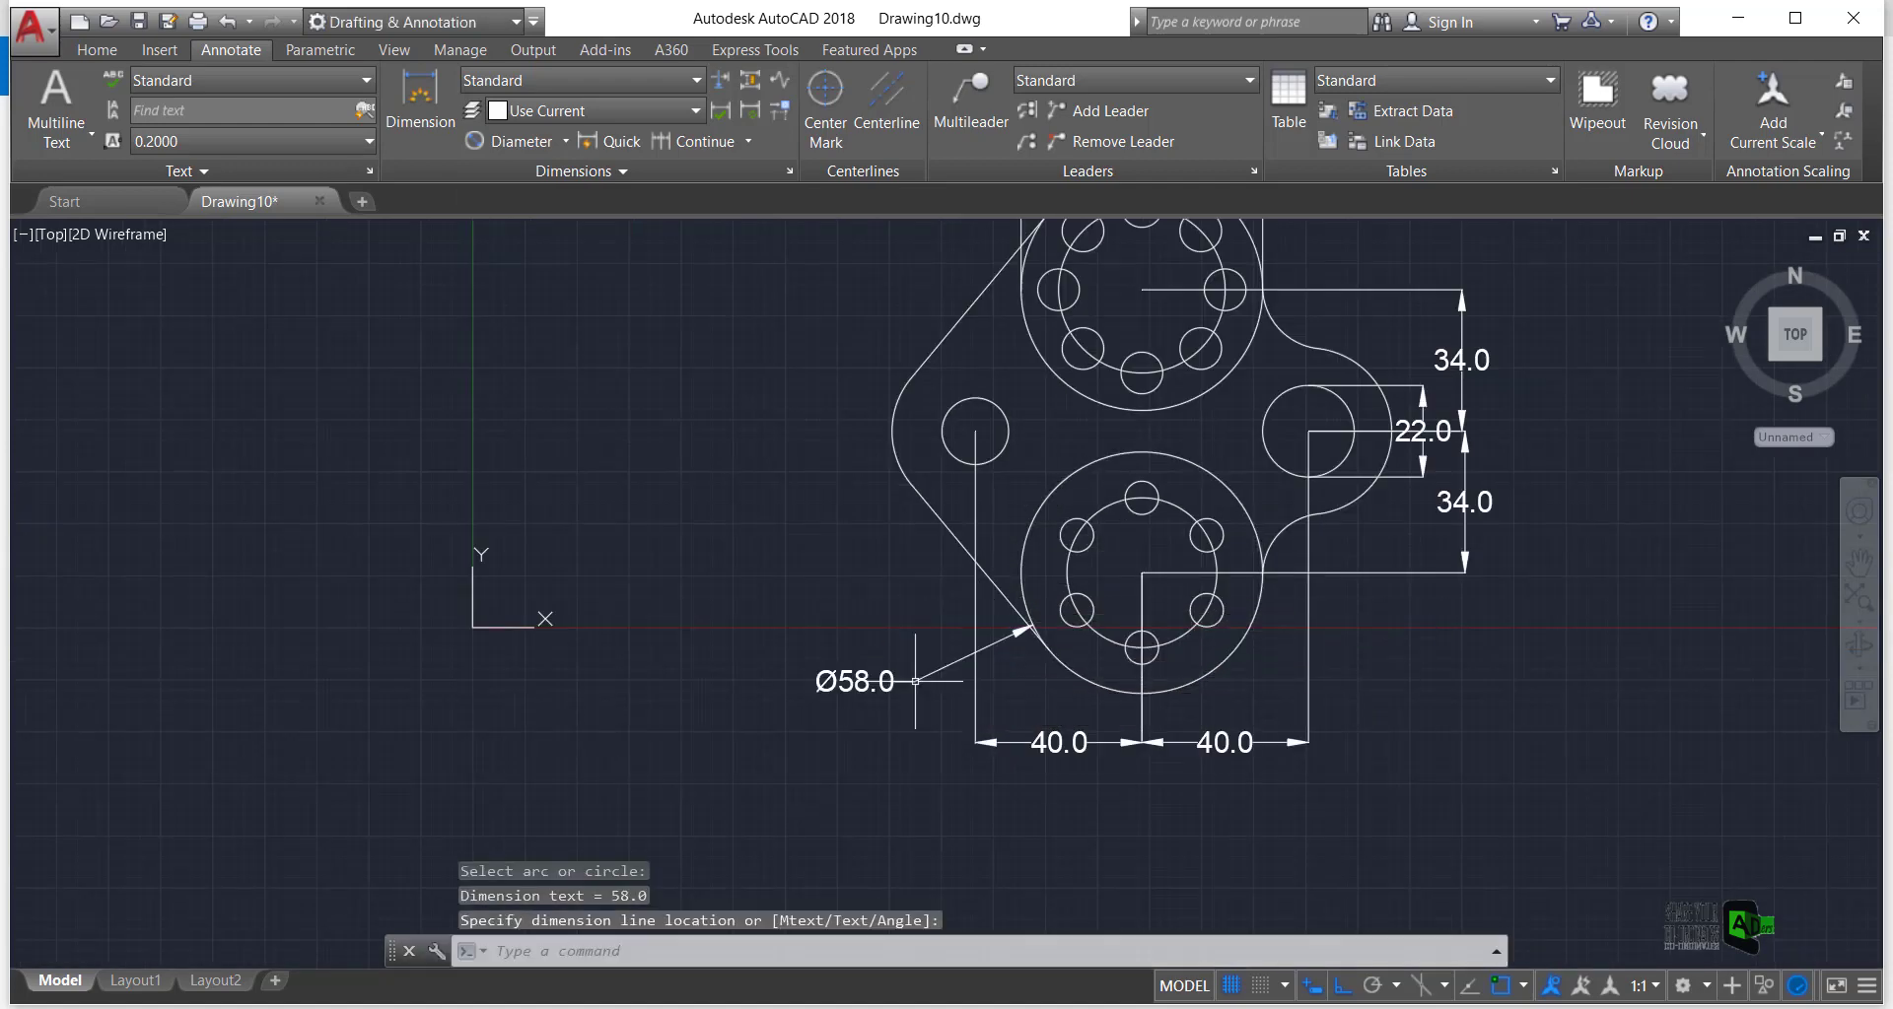
Add a diameter dimension to the pitch circle inside the lower large circle, with its text just below the large circle's diameter text
click(1114, 640)
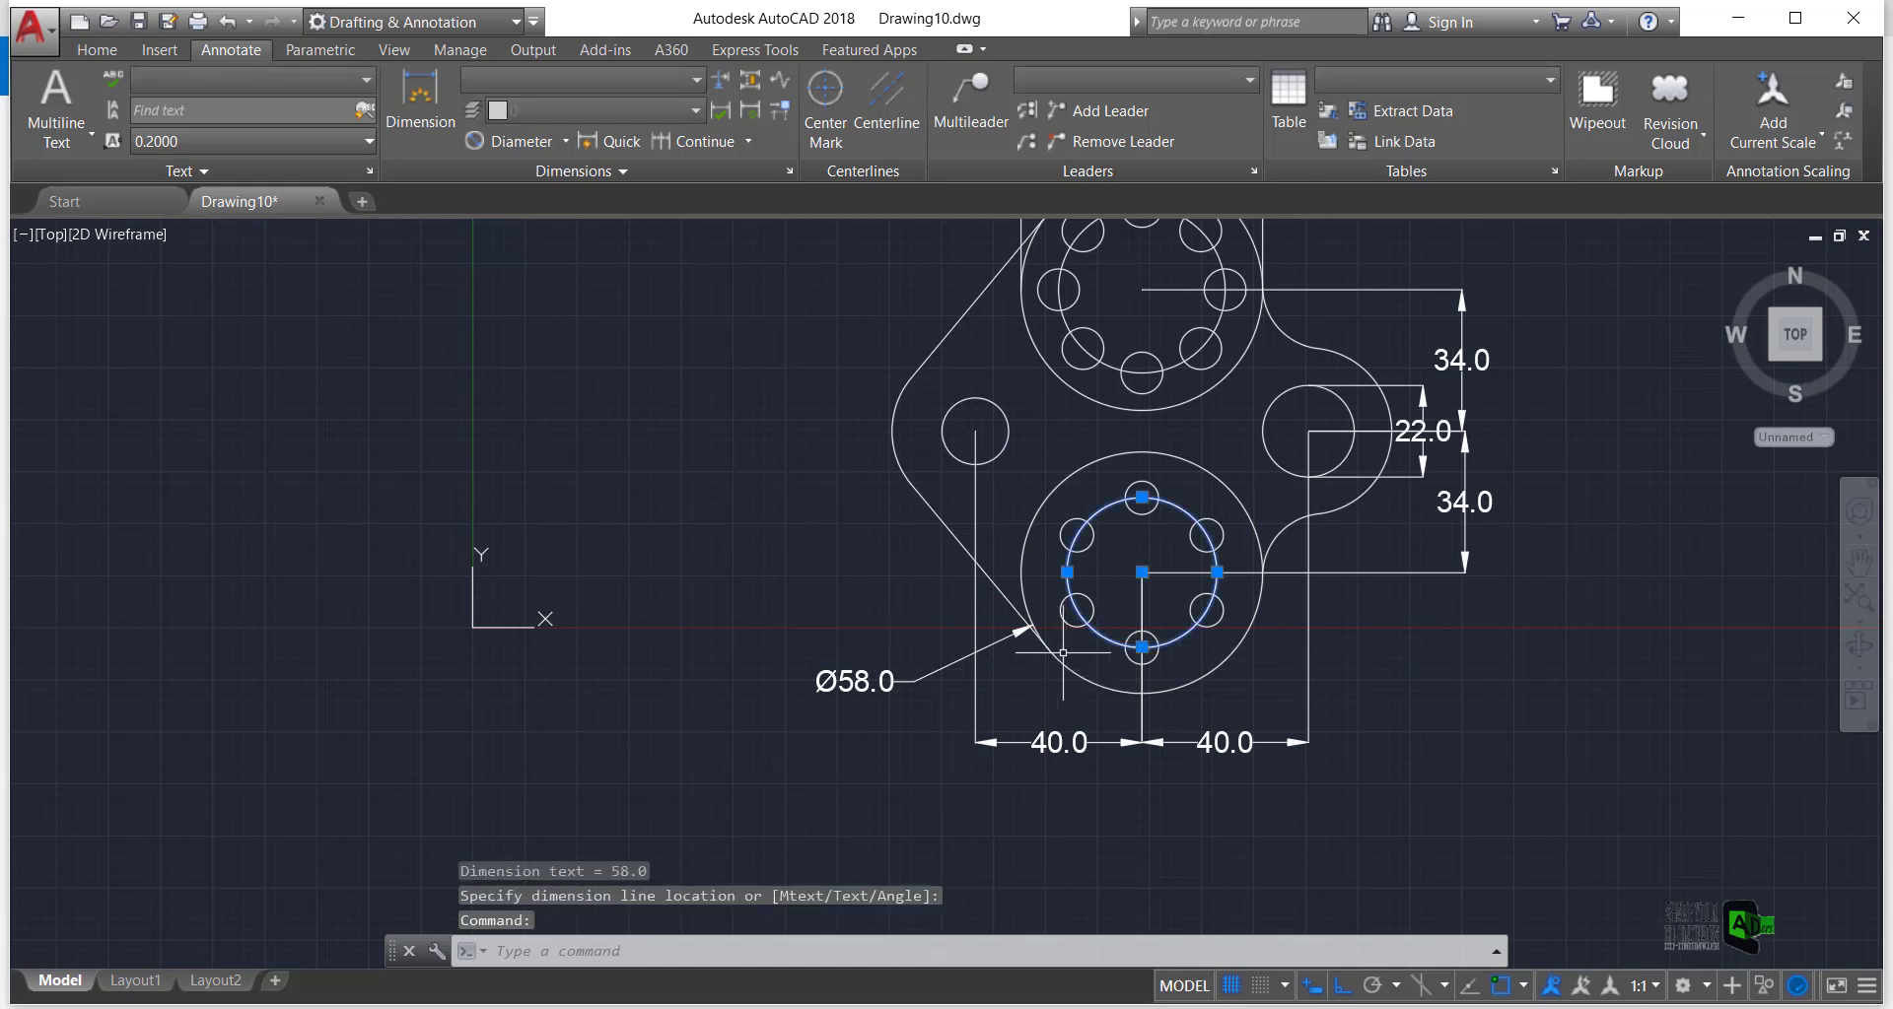
click(522, 143)
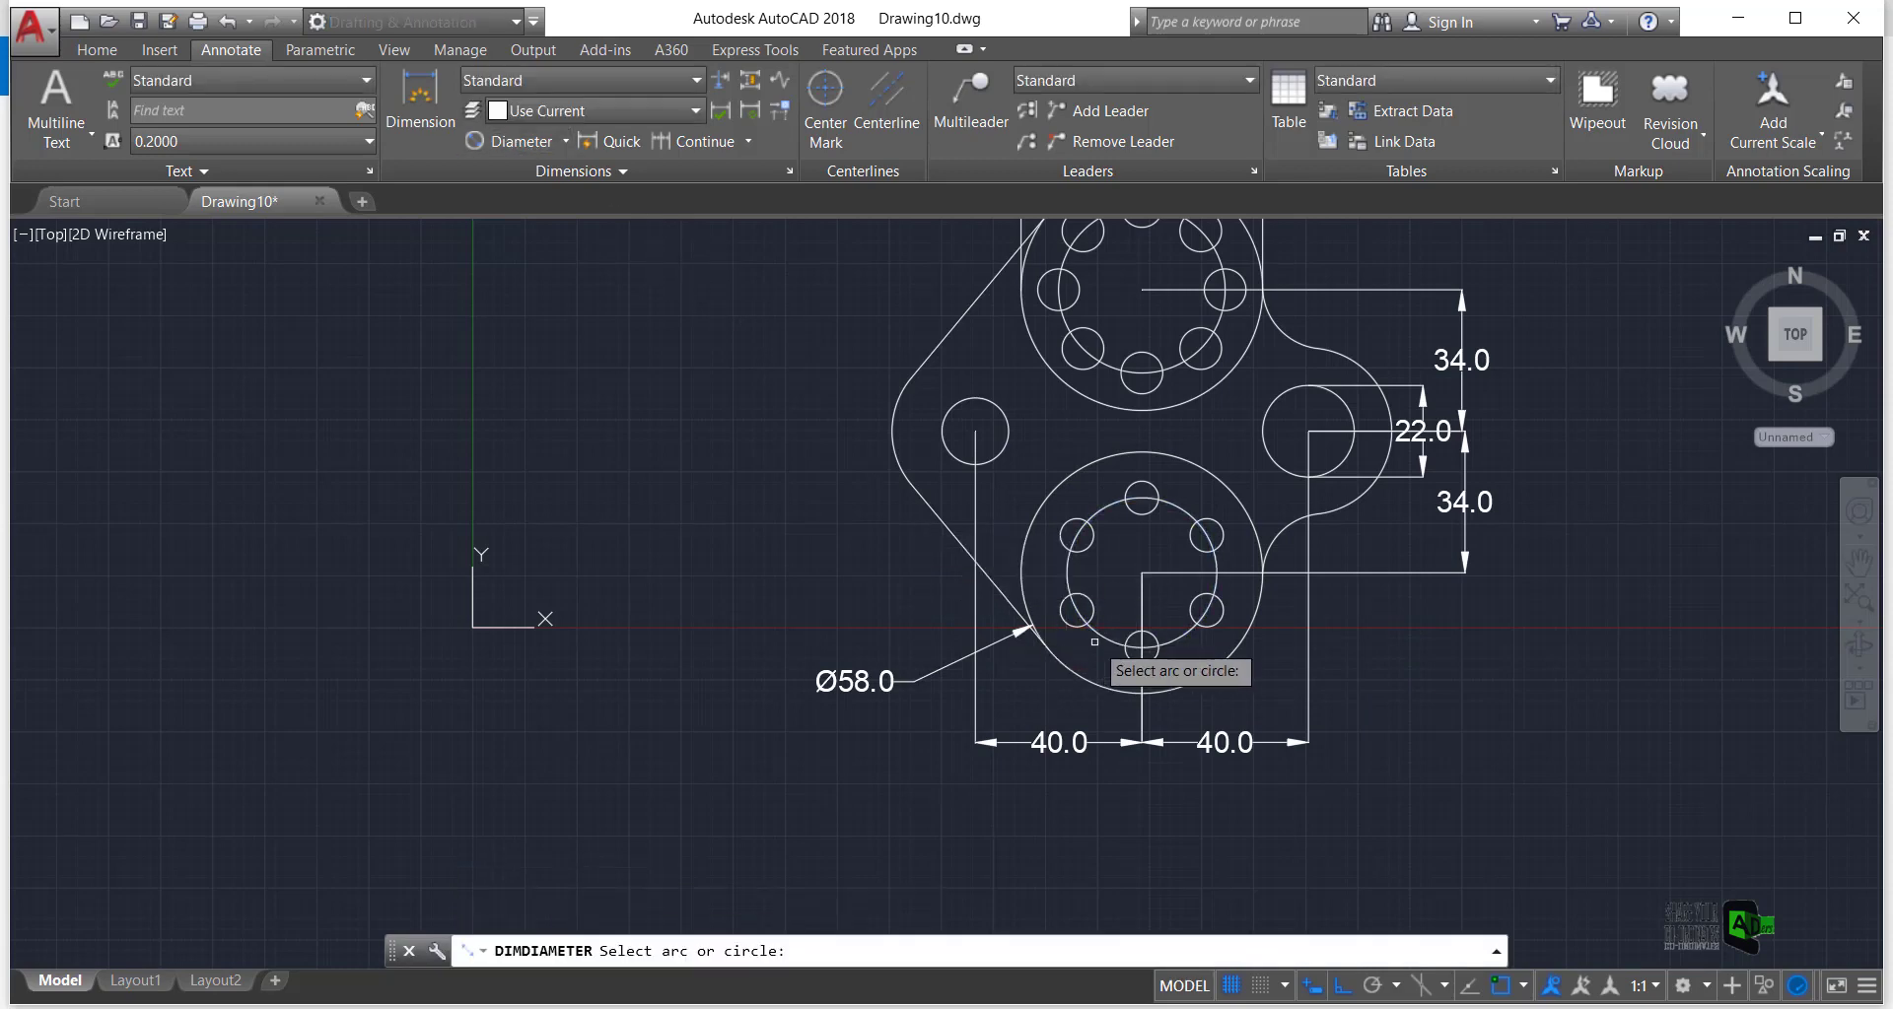
click(1141, 648)
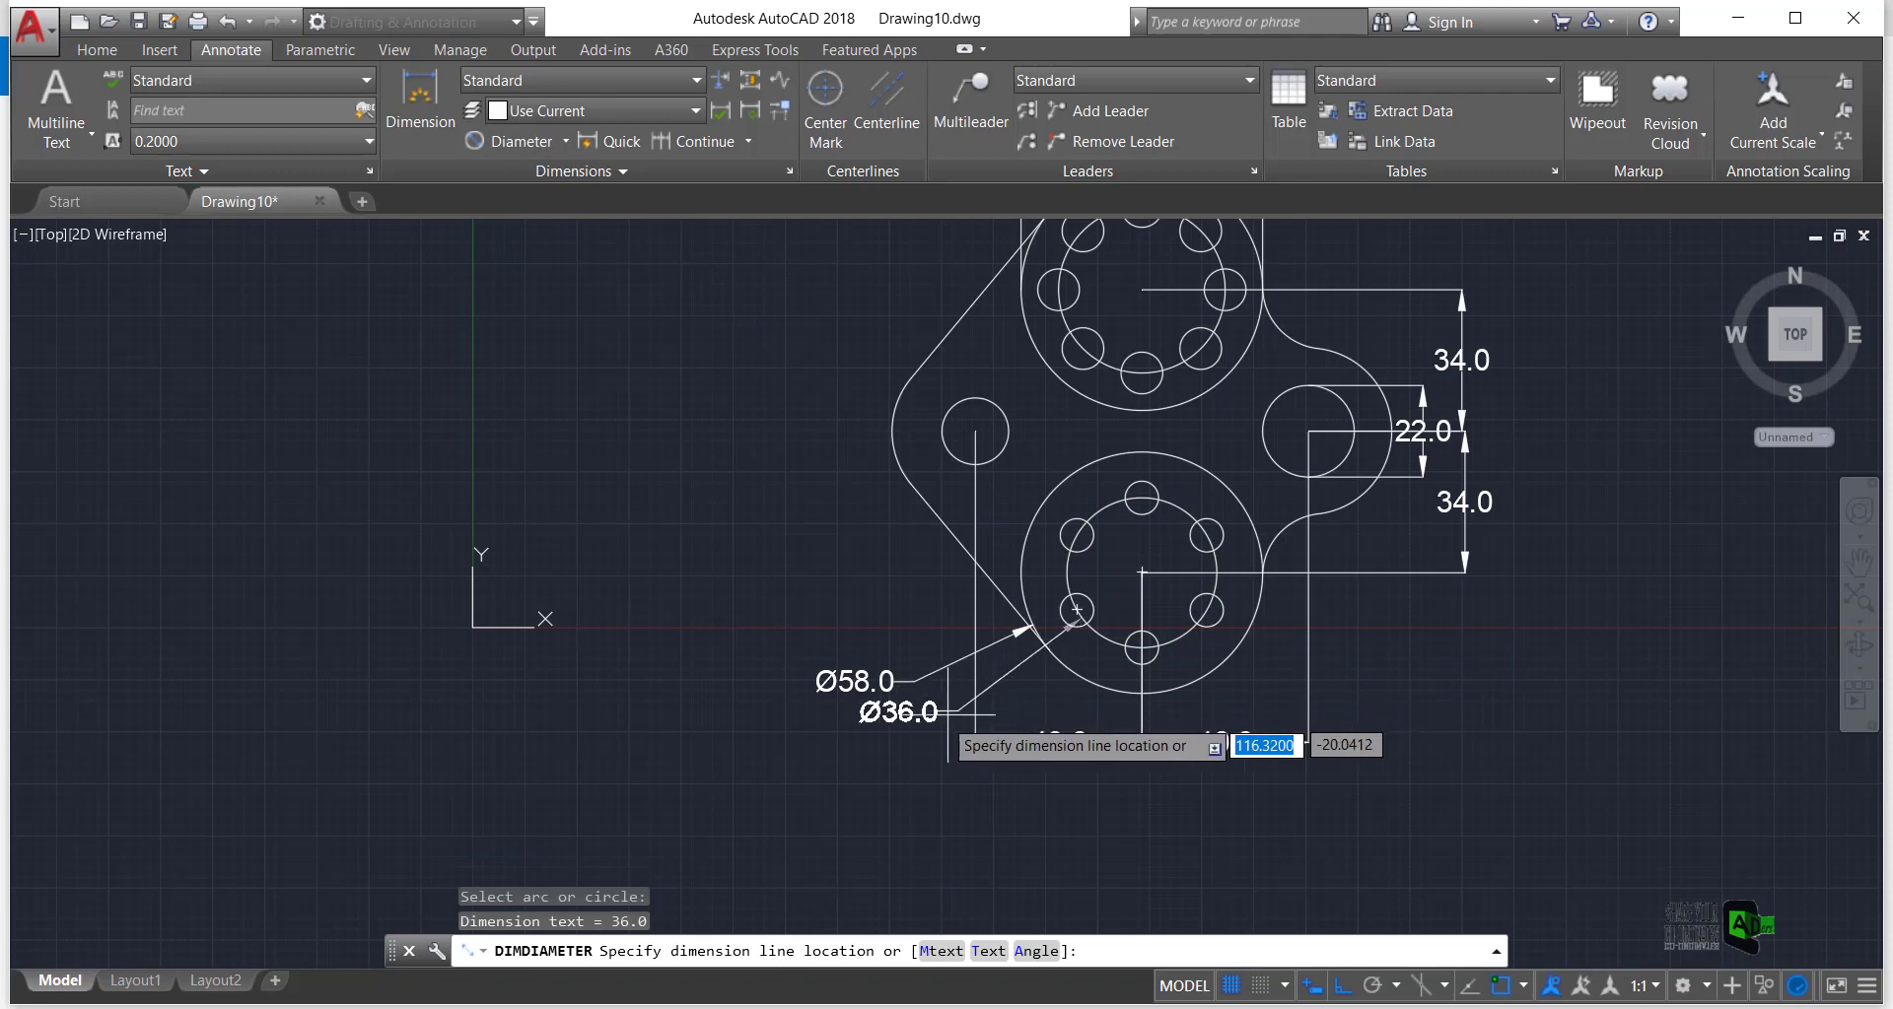
click(917, 742)
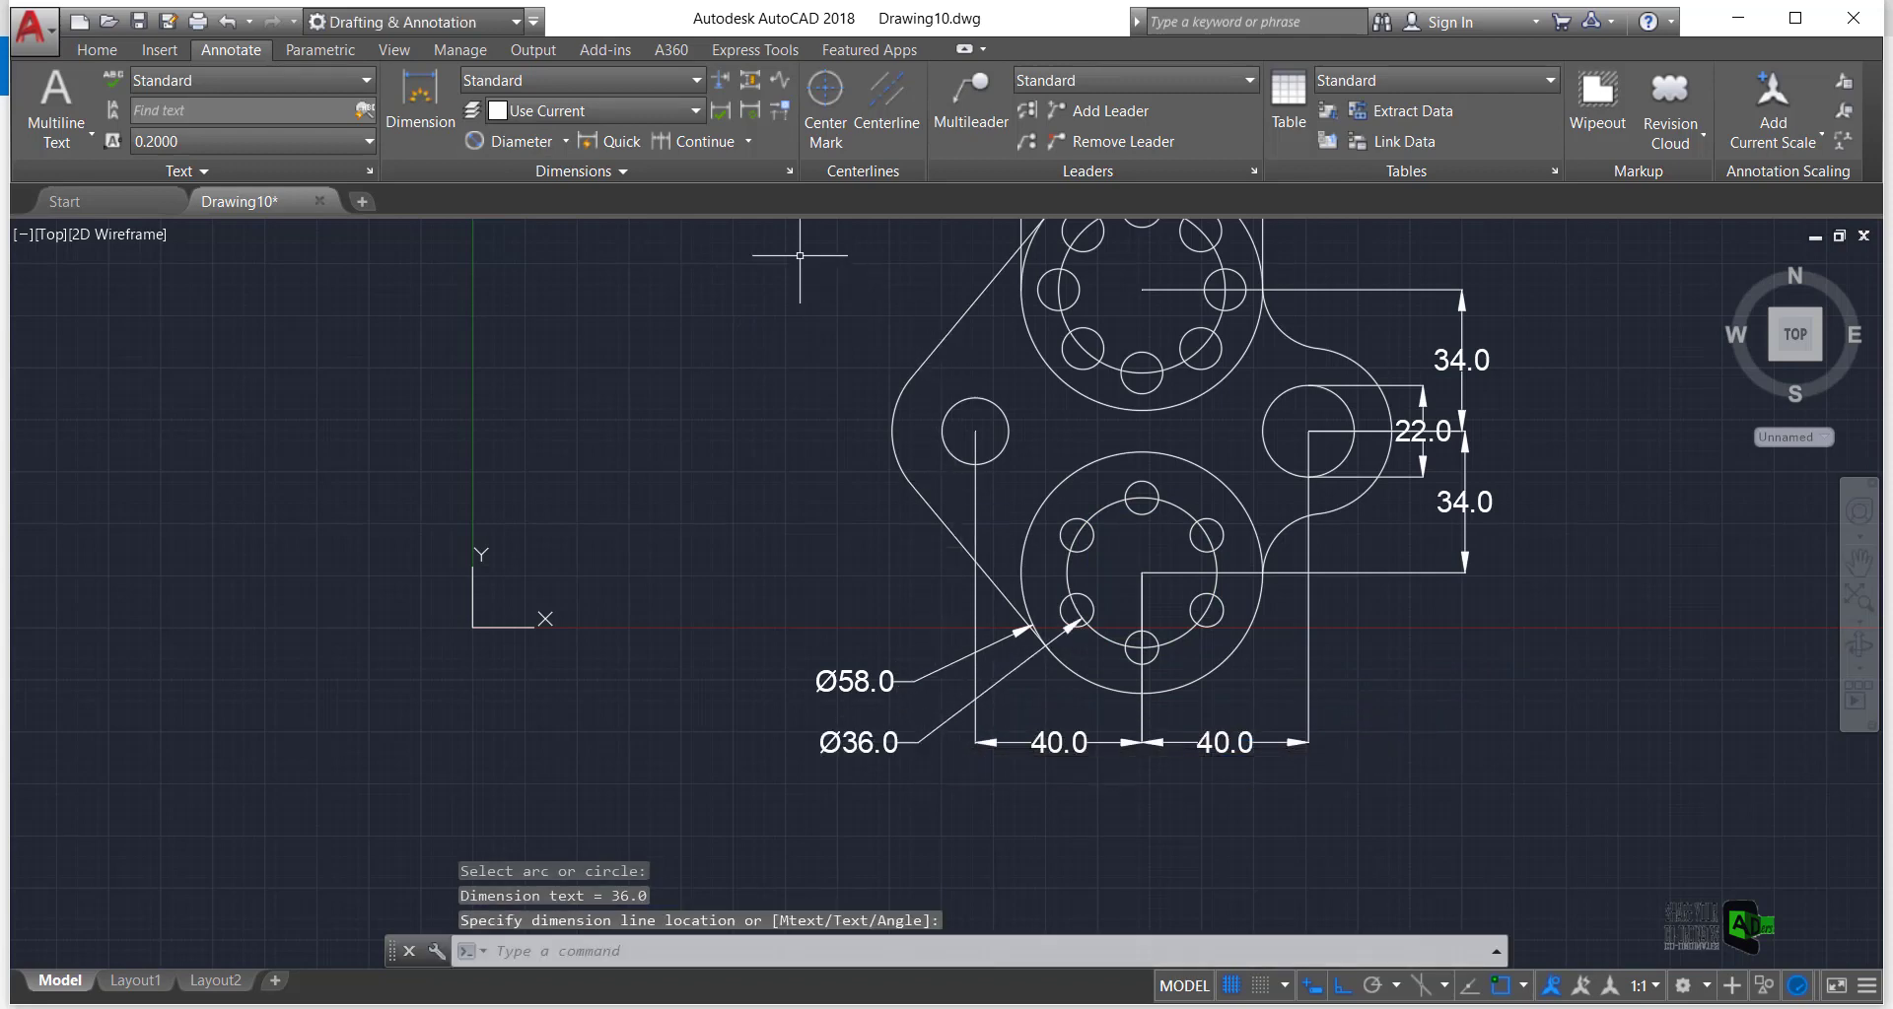
Add a diameter dimension to the lower-right small hole of the lower six-hole pattern, with its text outside the plate at lower right
click(515, 143)
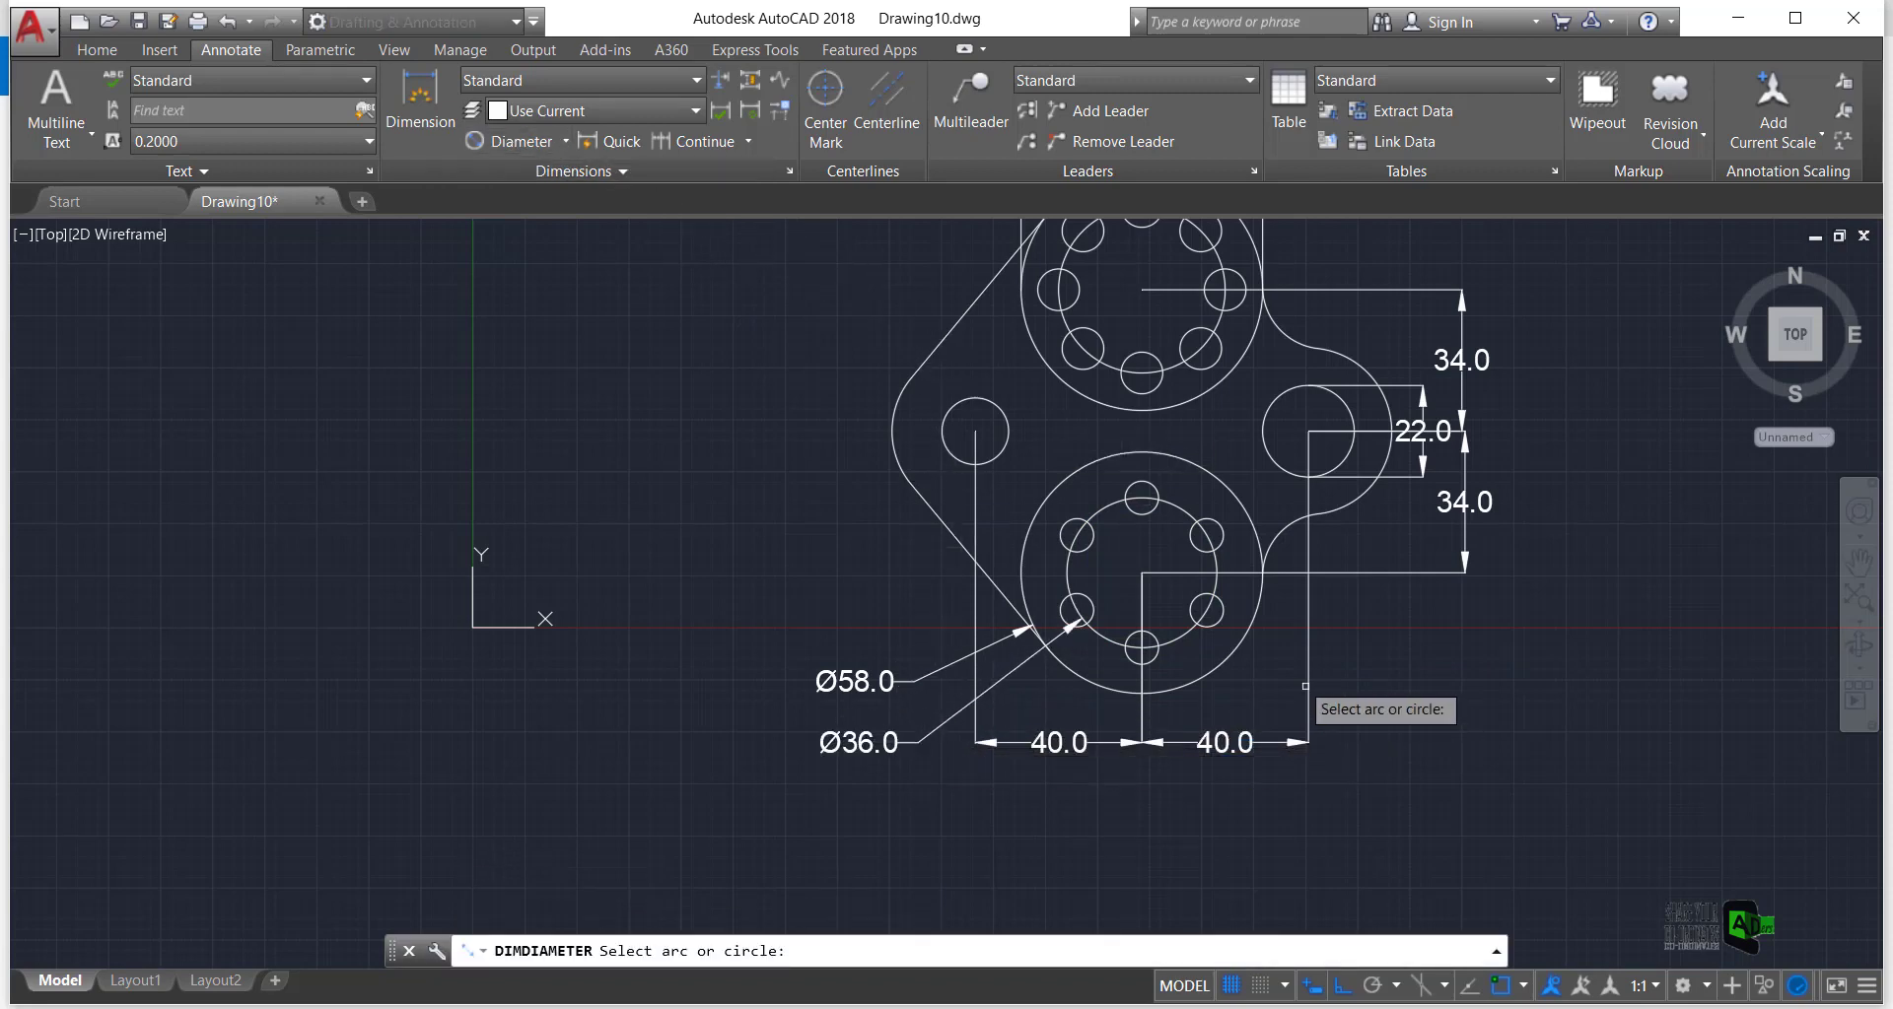
click(1220, 624)
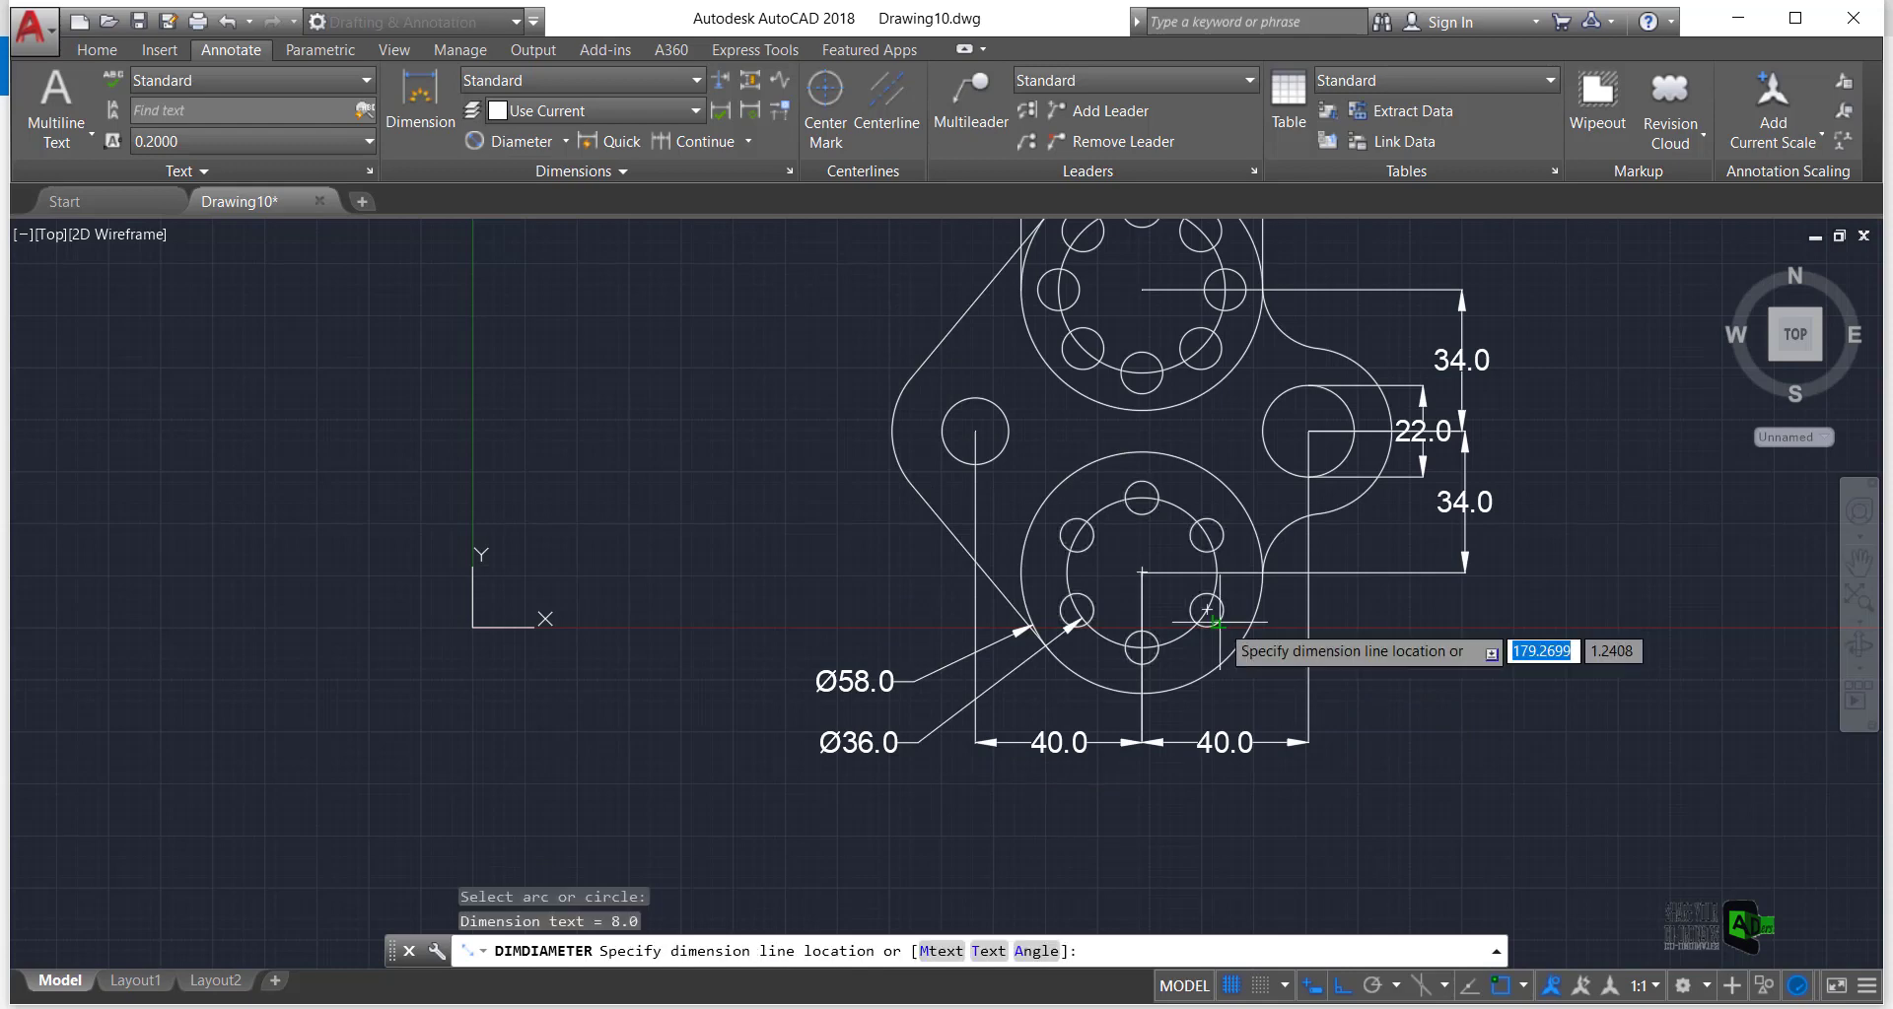
click(1356, 669)
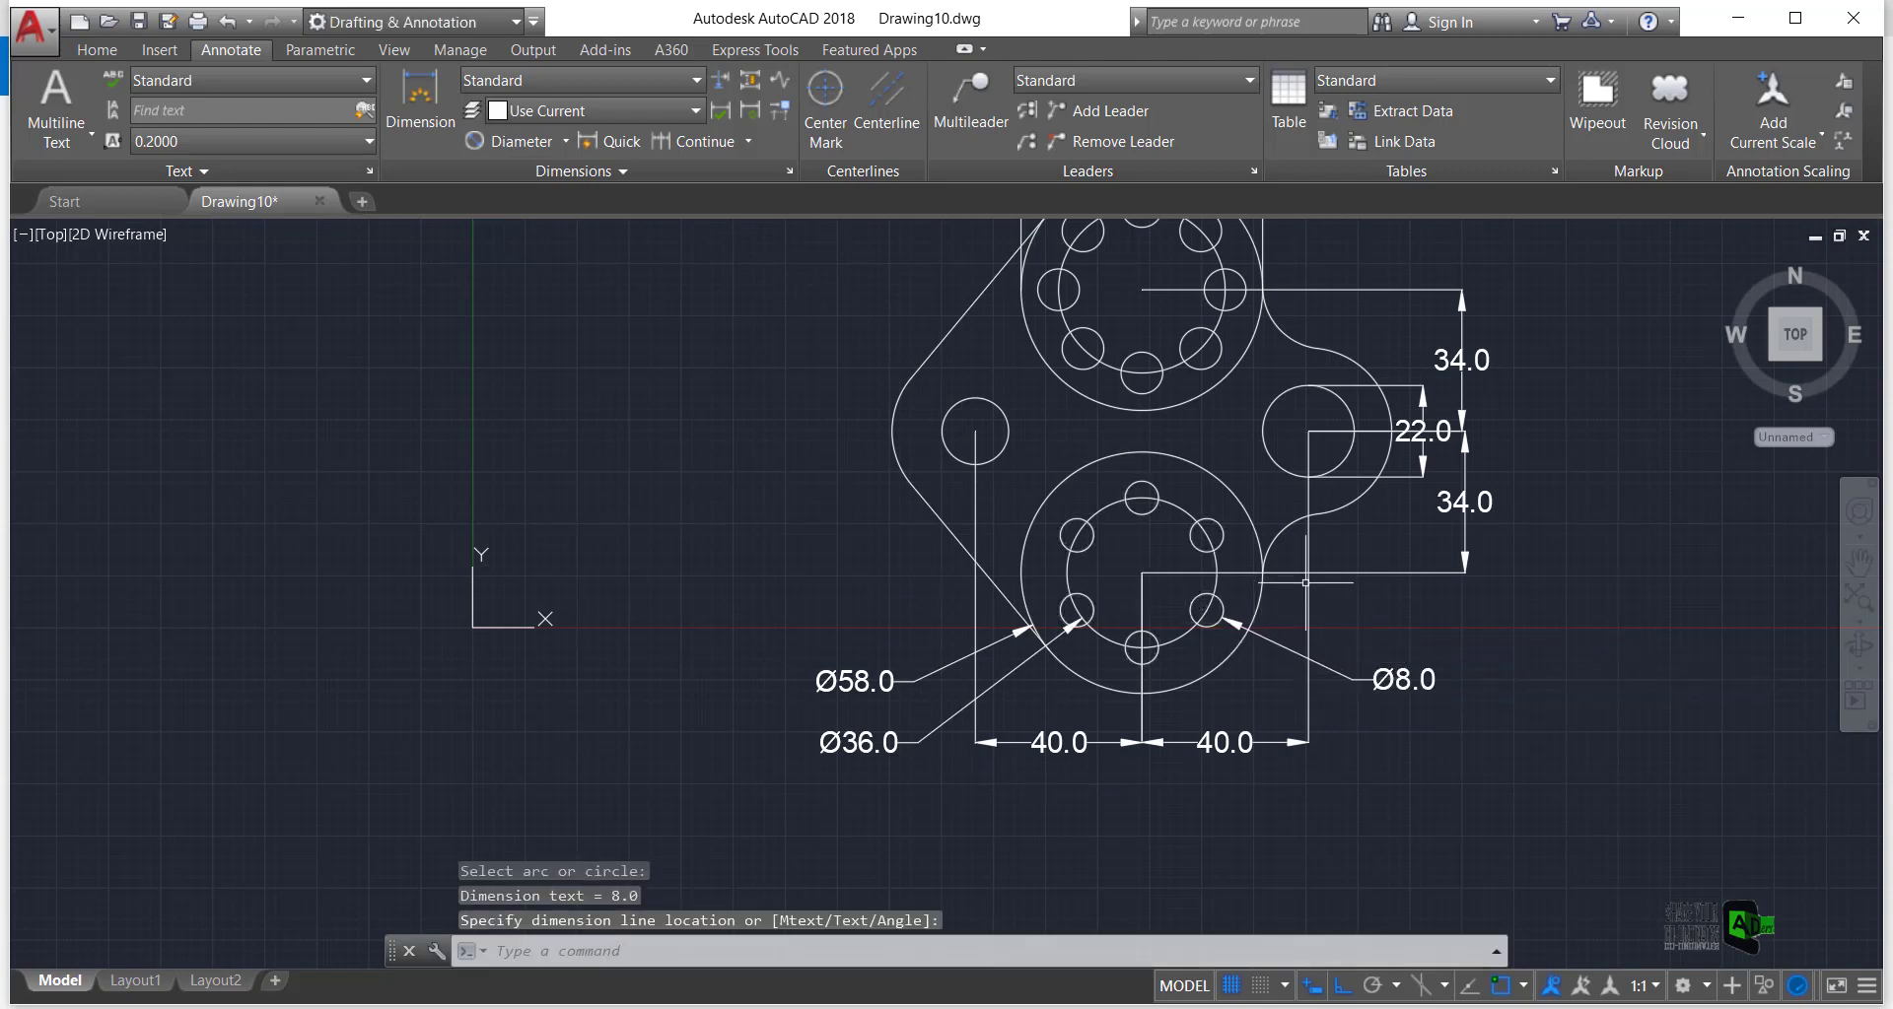
scroll(1323, 562, up, 4)
scroll(1324, 553, down, 4)
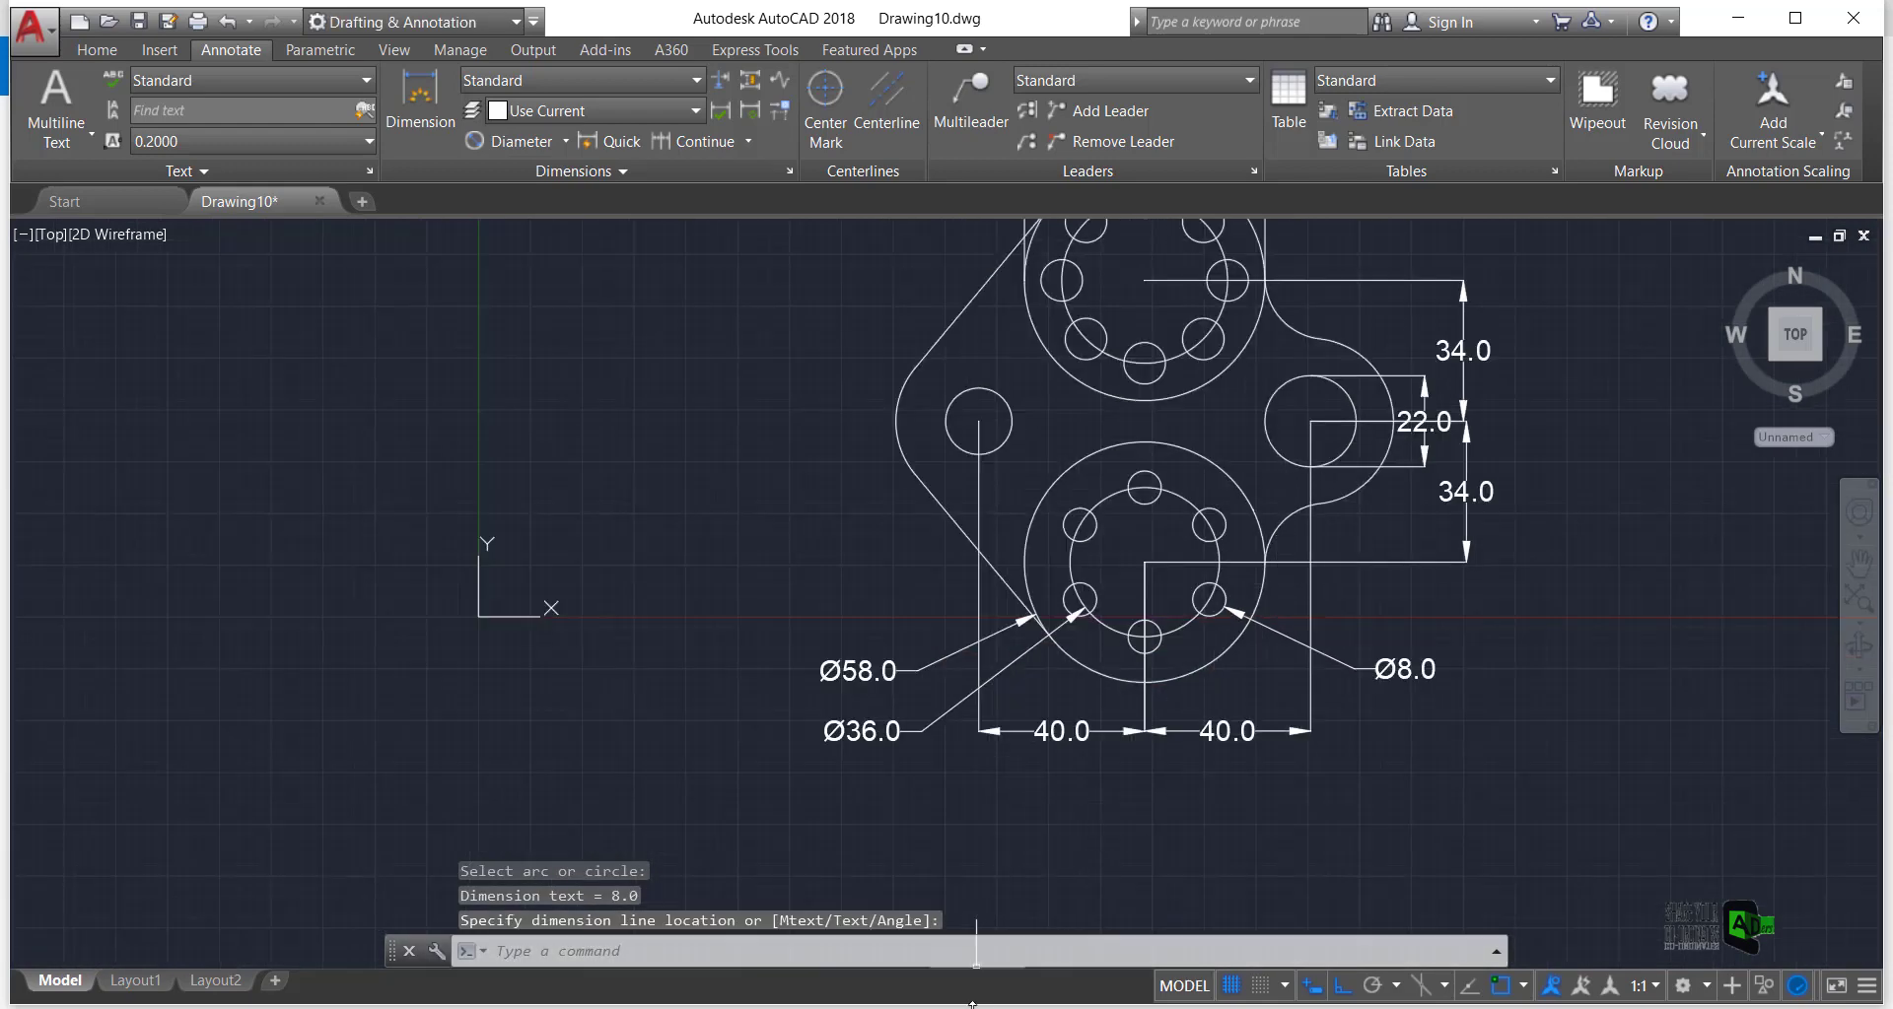
Check the reference picture and add a diameter dimension to the upper-right small hole of the upper pattern, with its text outside the plate
key(alt+Tab)
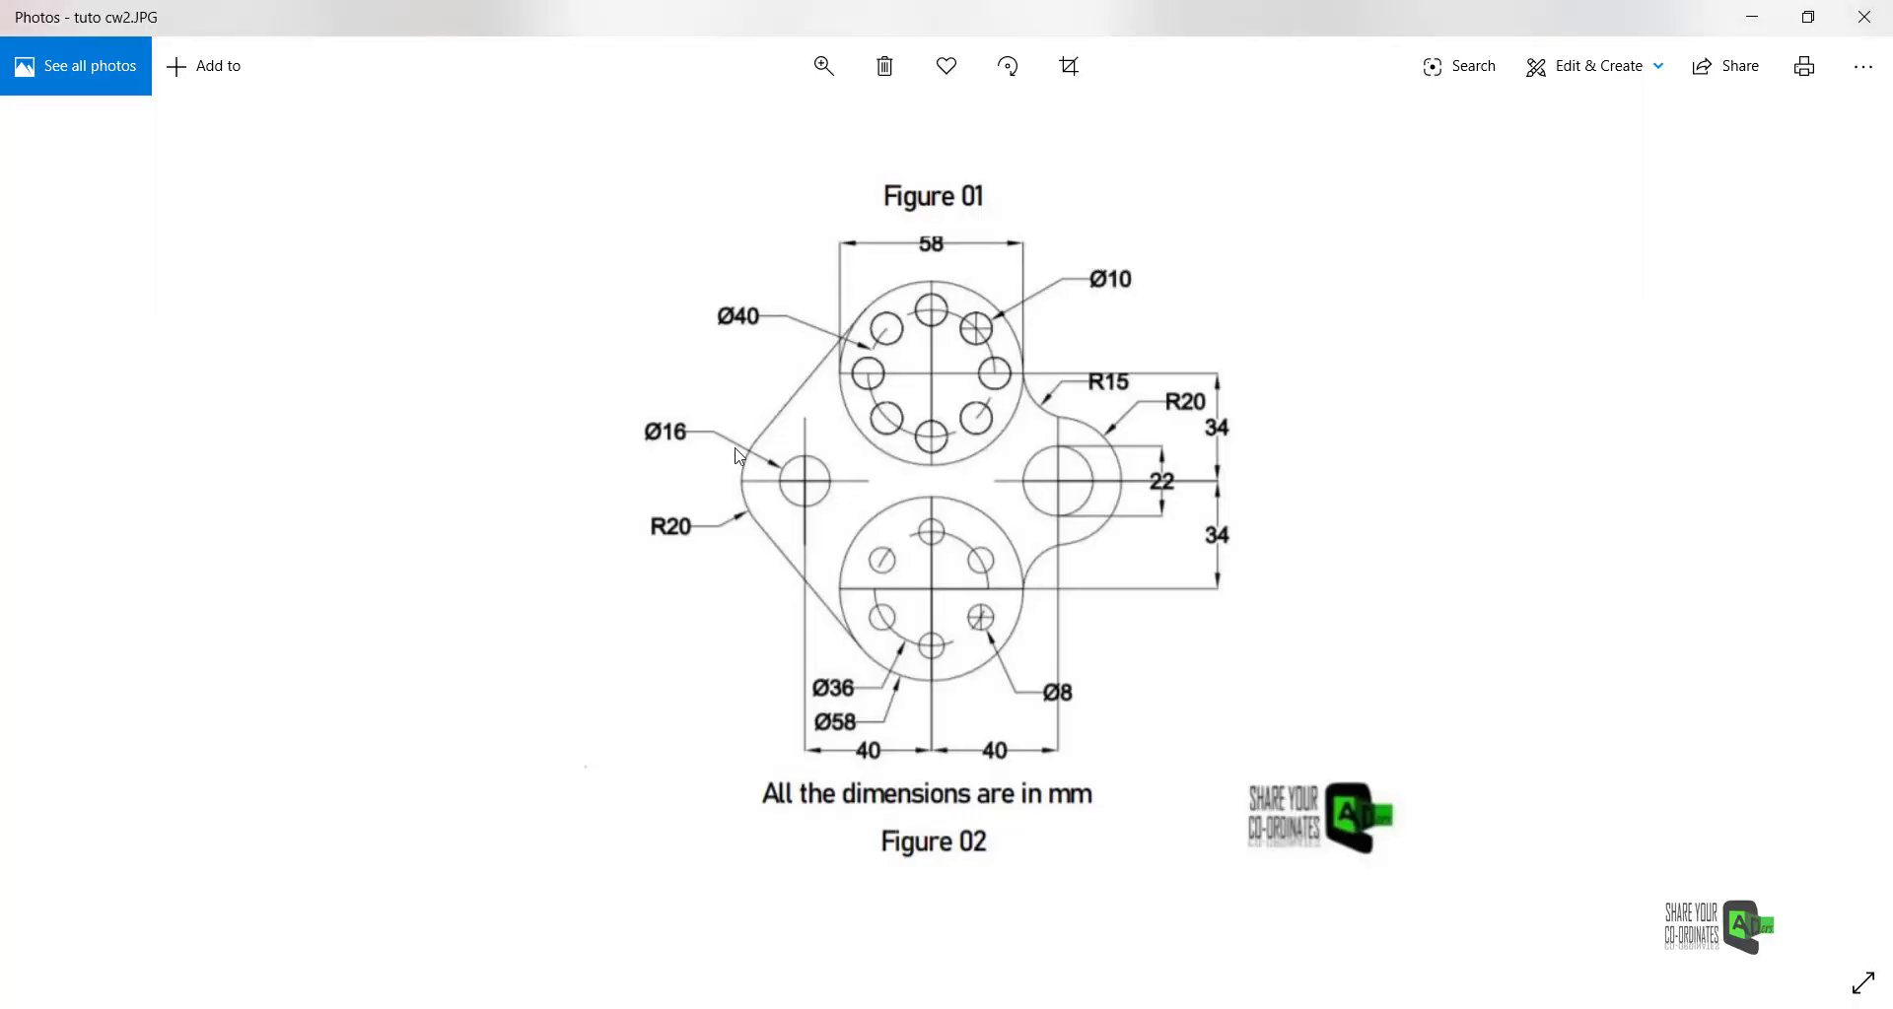
key(alt+Tab)
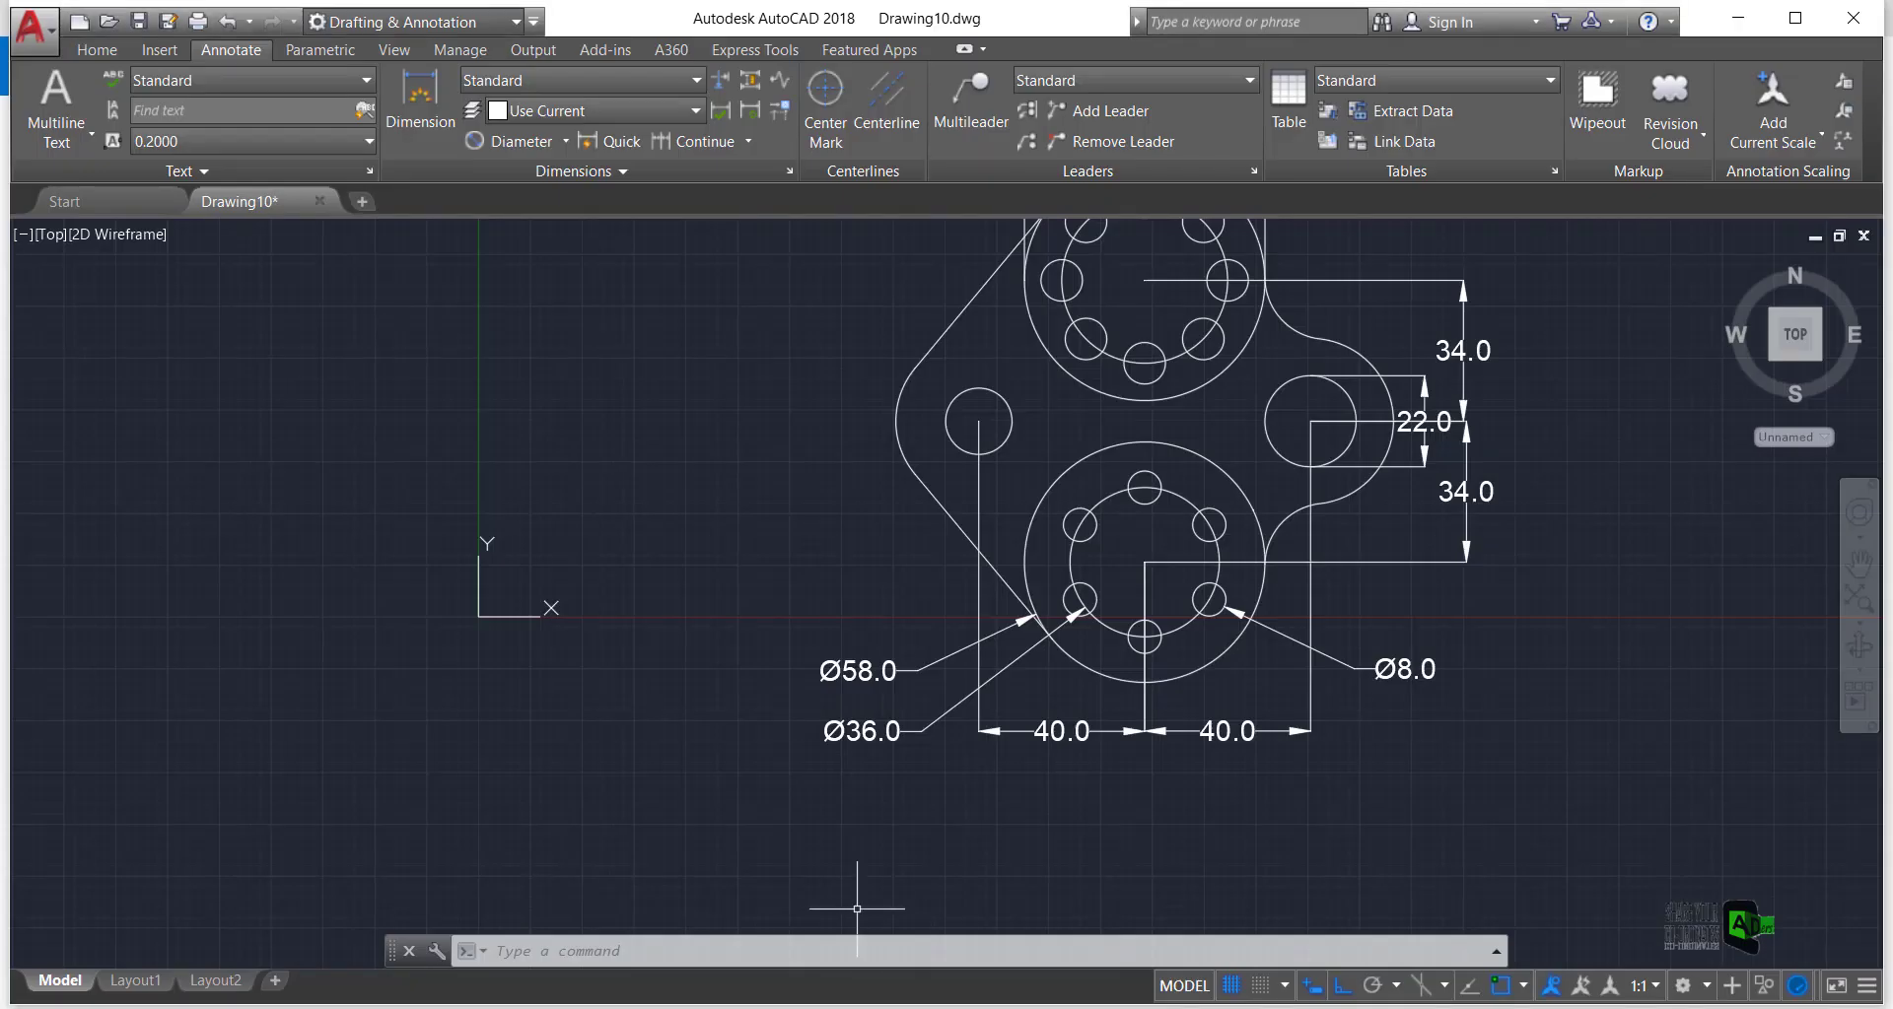
scroll(1017, 452, down, 3)
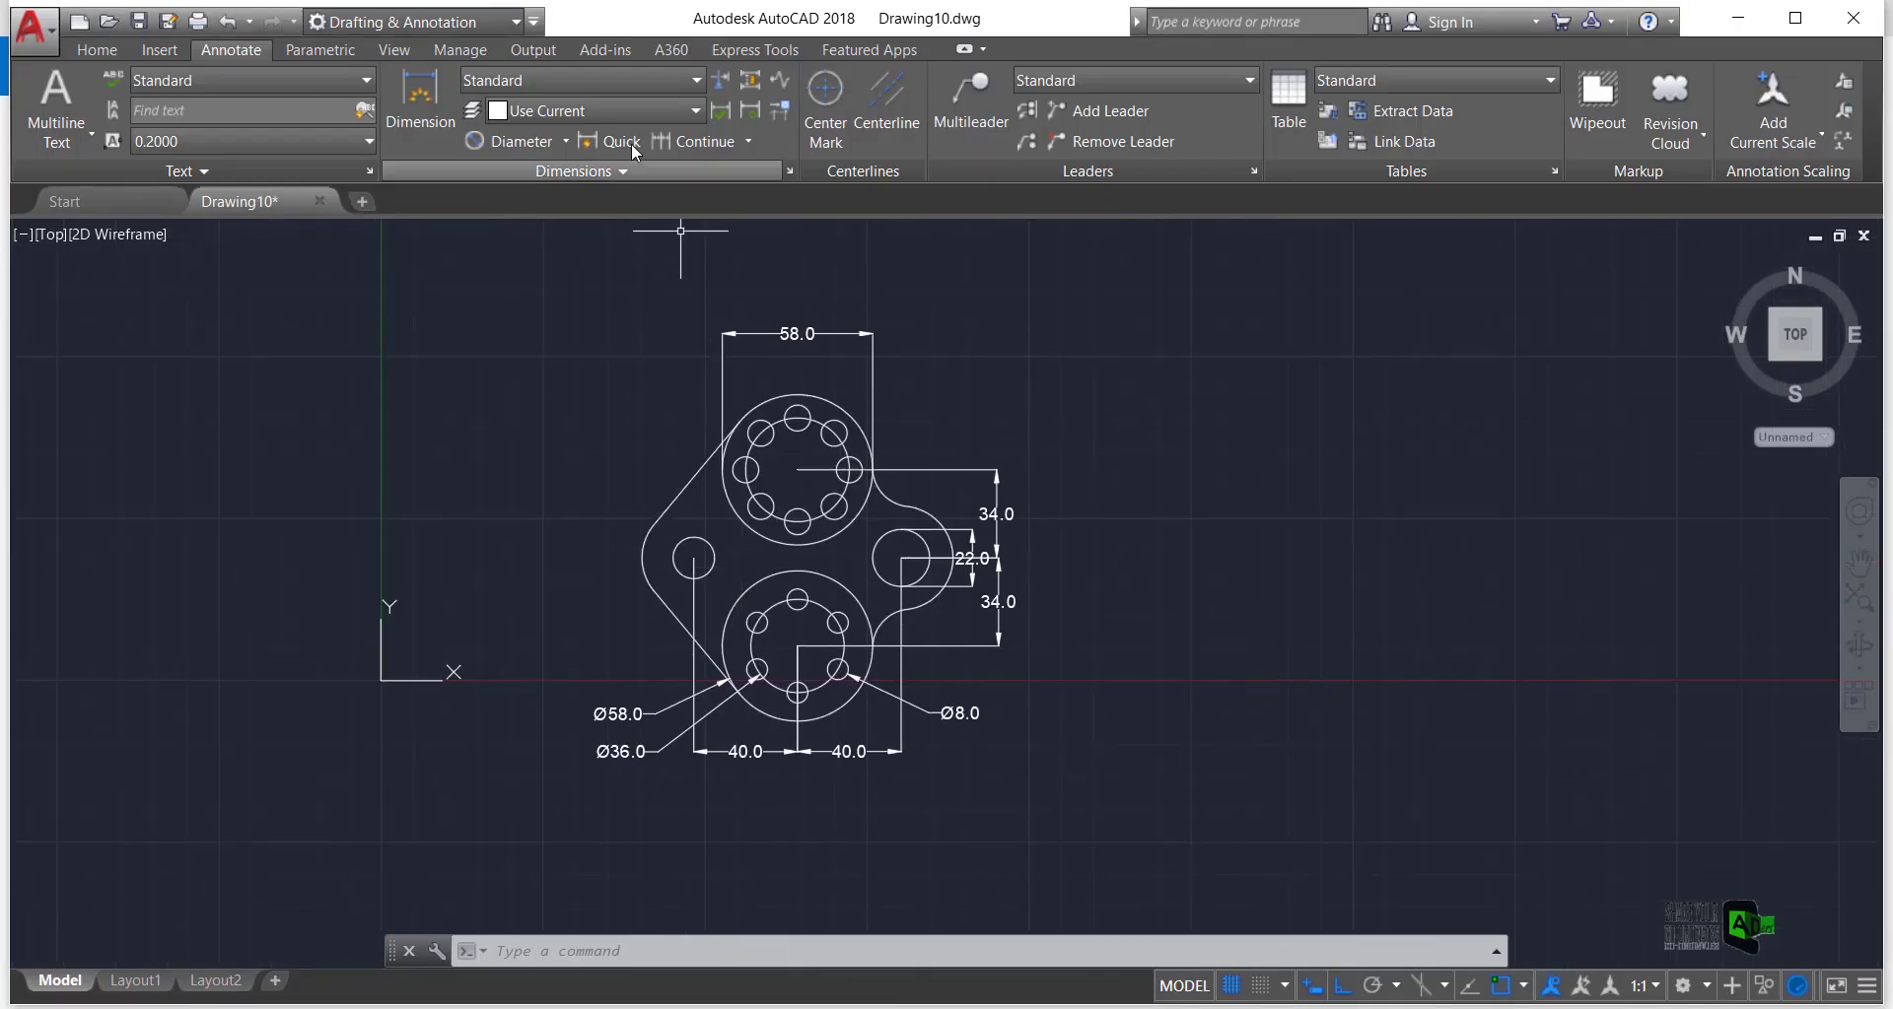
click(500, 138)
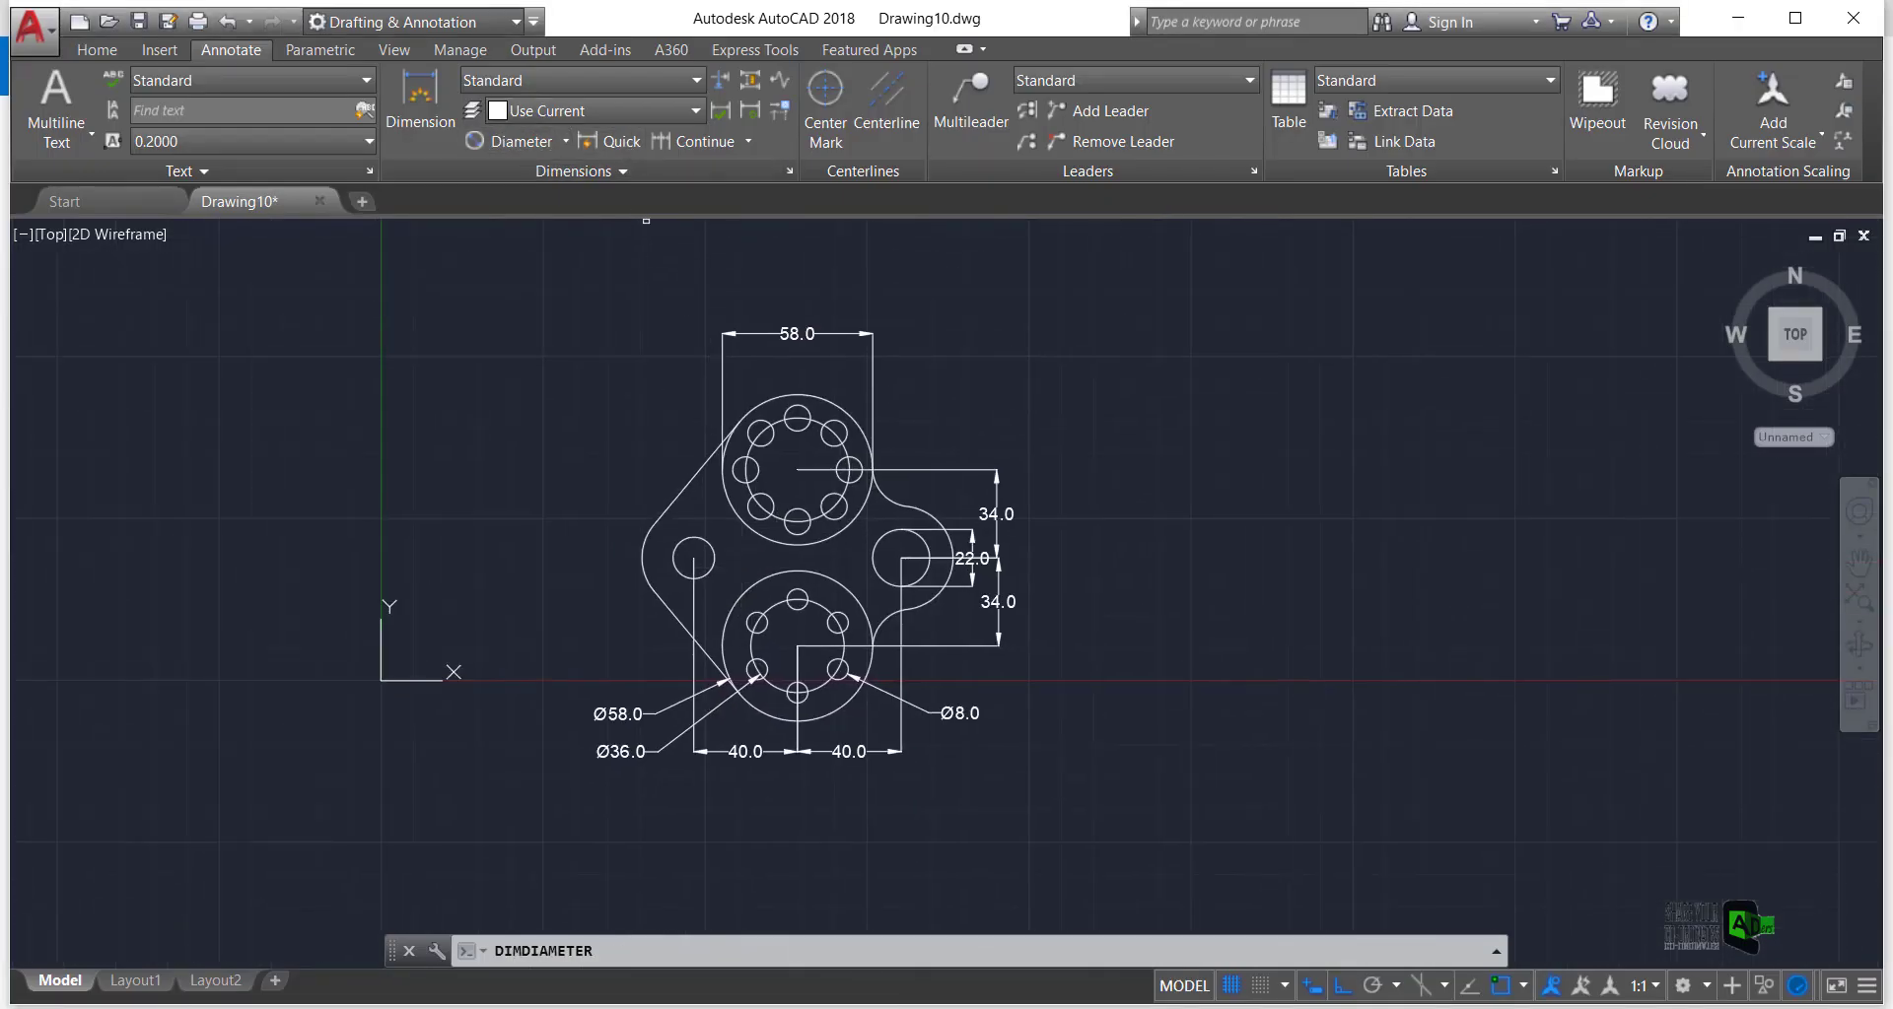
click(846, 431)
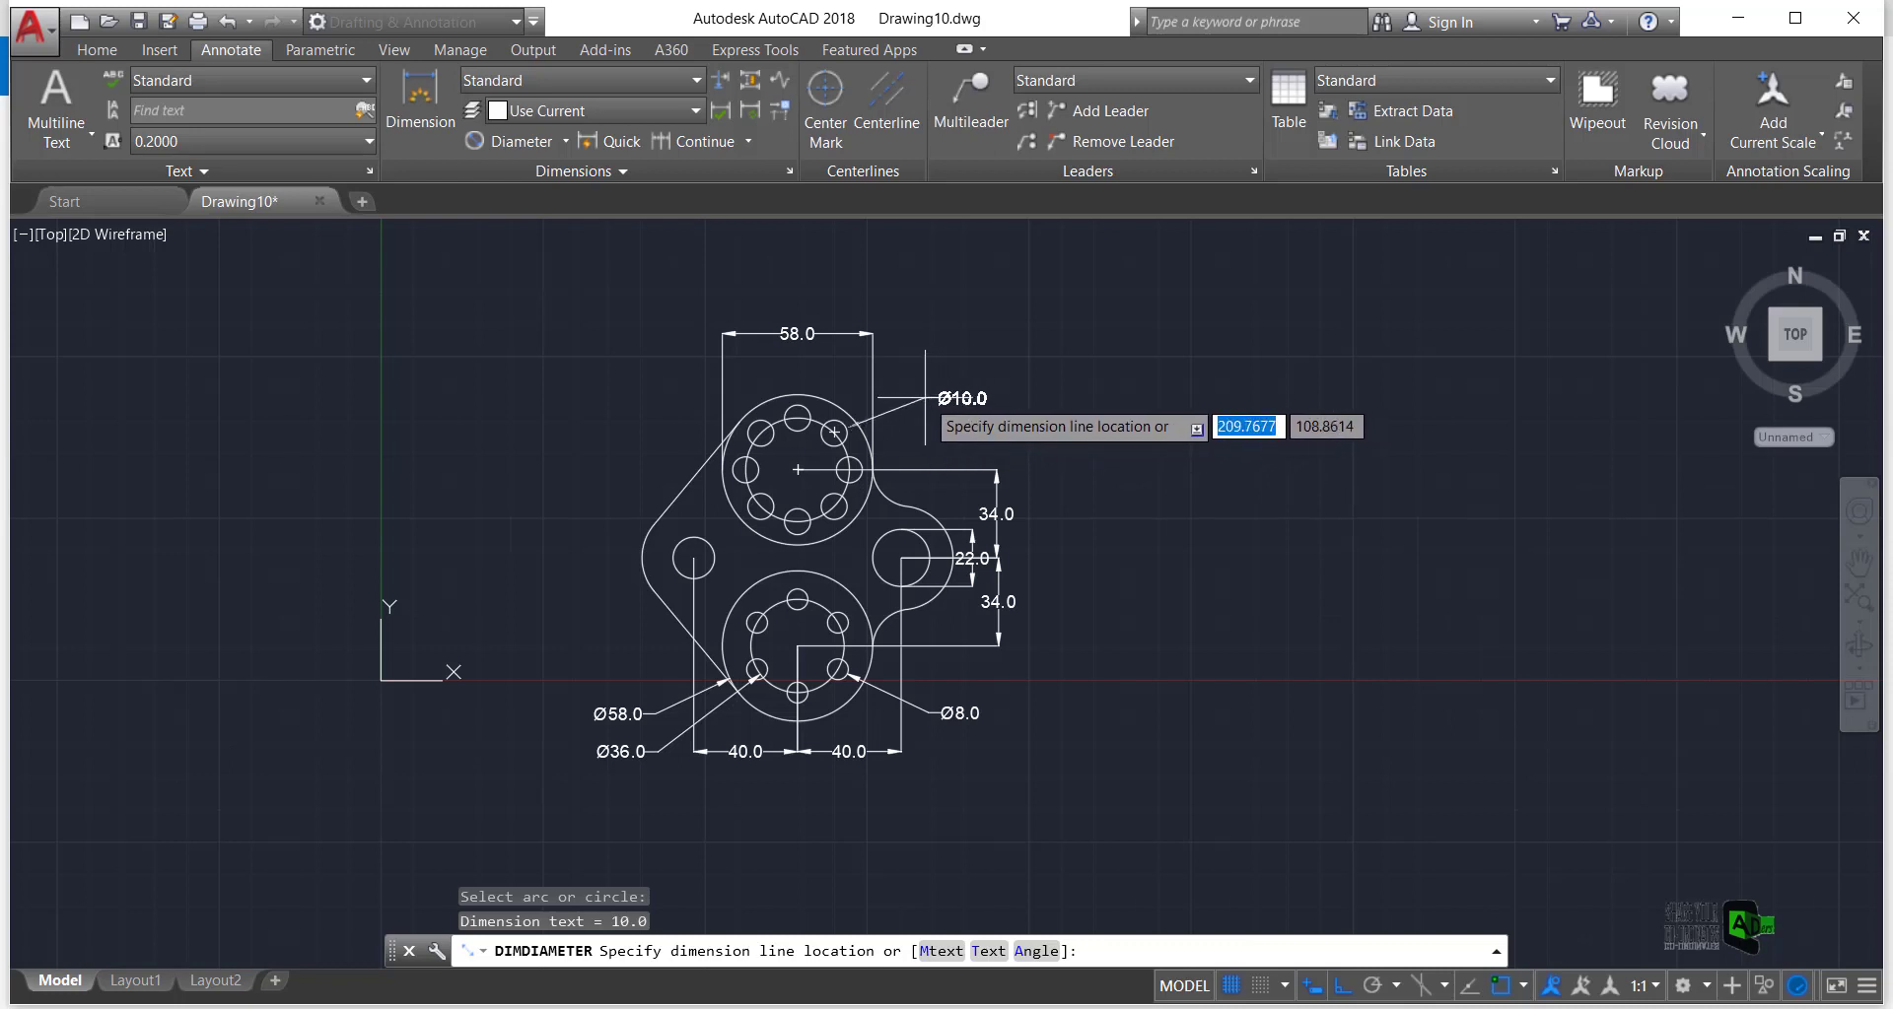
click(933, 398)
Add a diameter dimension to the pitch circle inside the upper large circle, with its text outside the plate at upper left
key(Return)
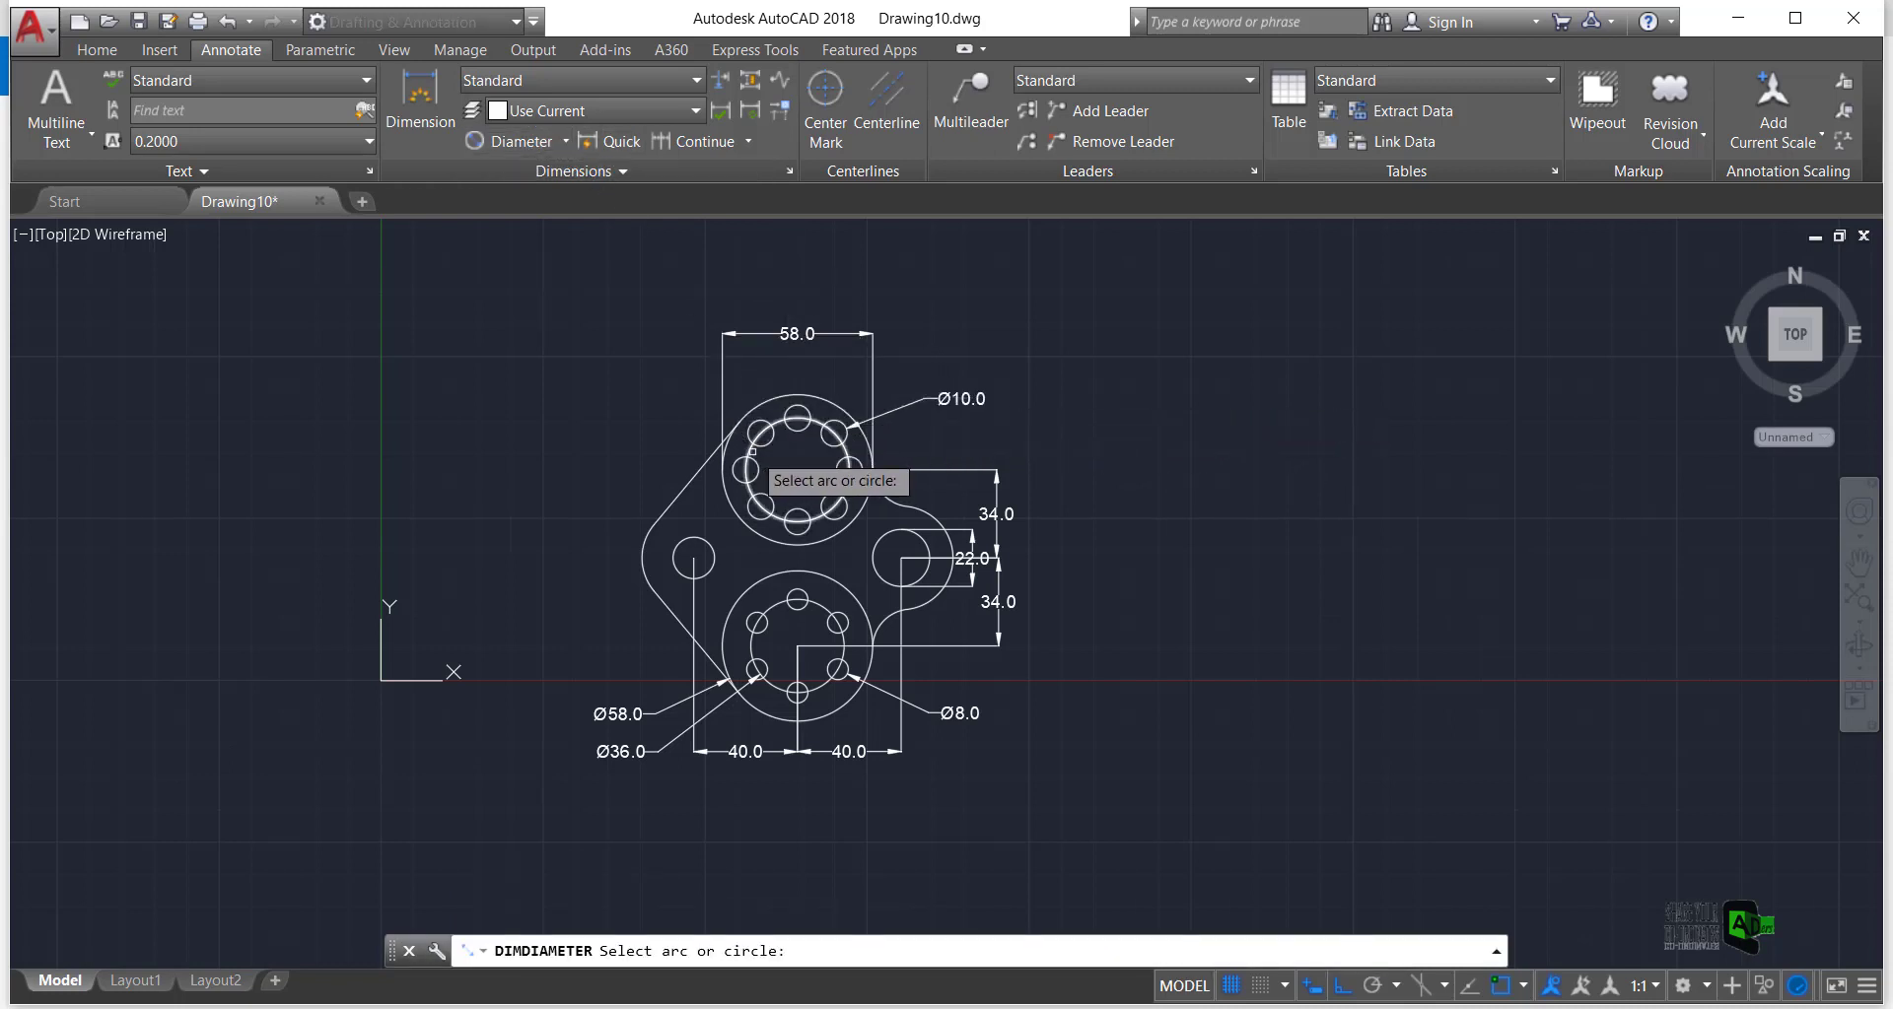
scroll(751, 453, up, 6)
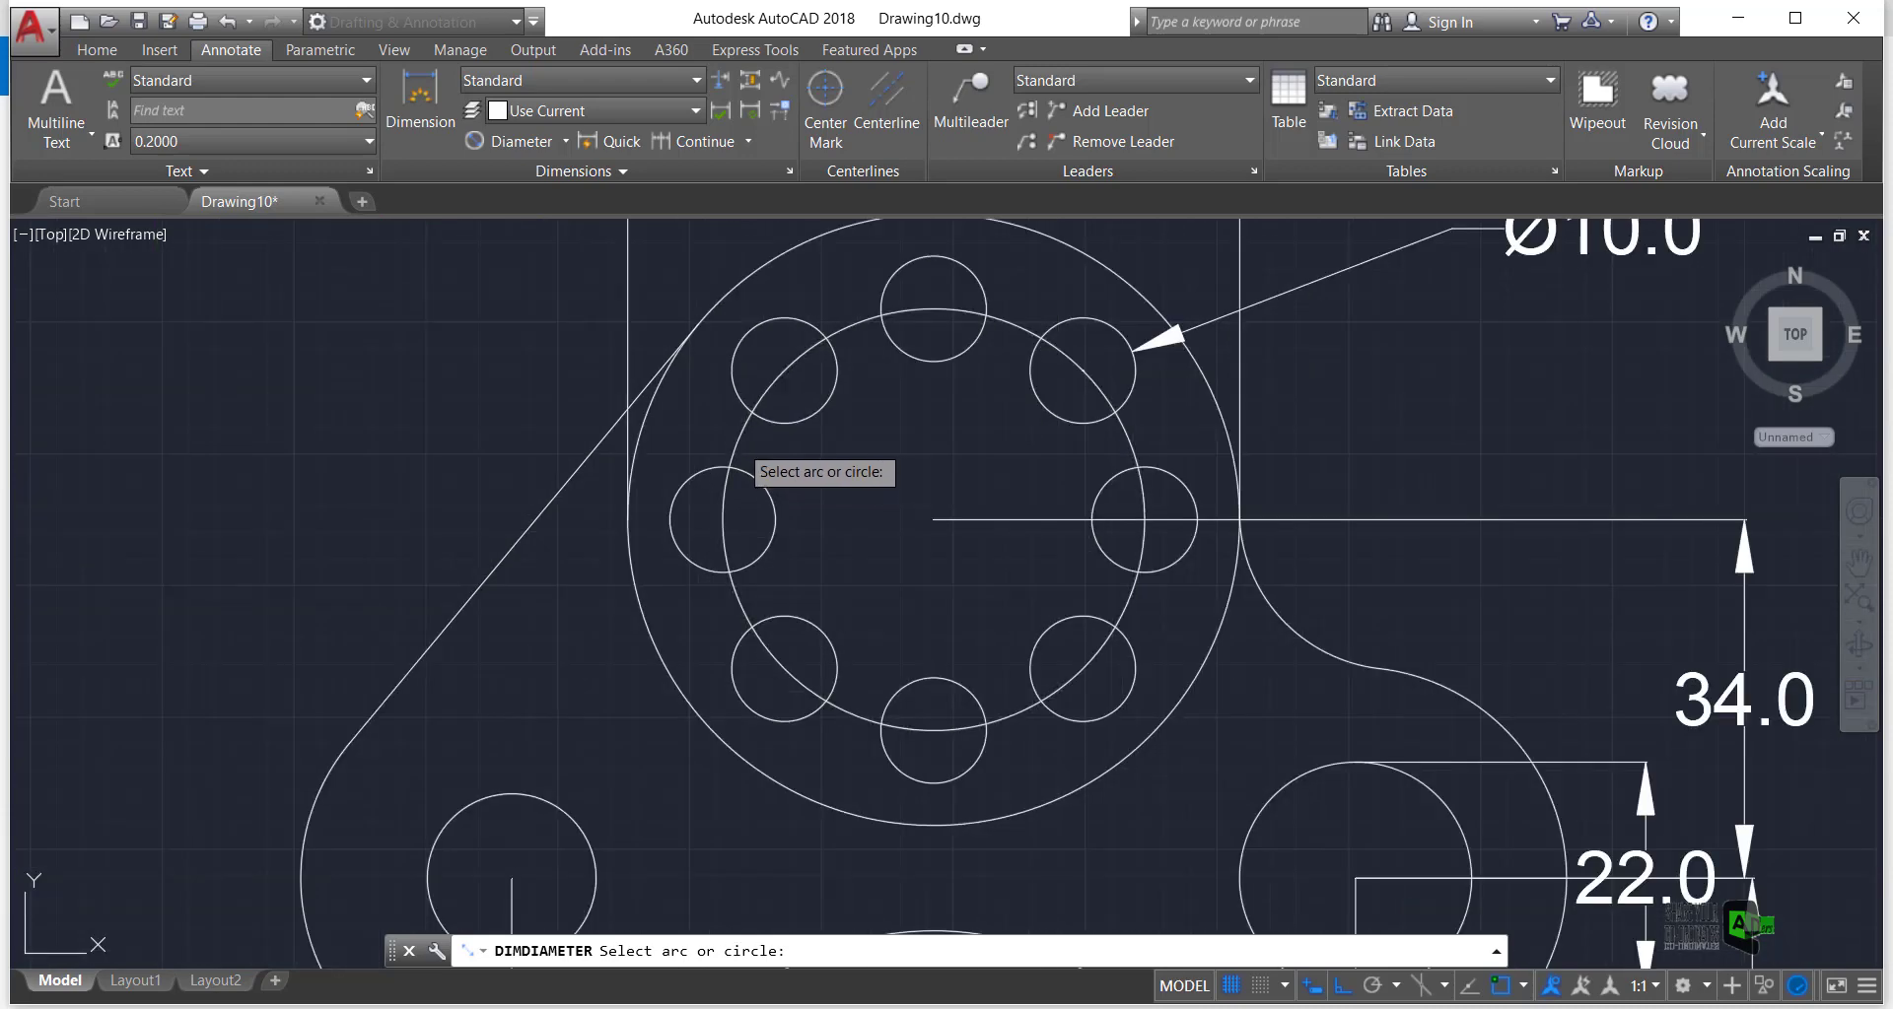
click(742, 442)
click(577, 293)
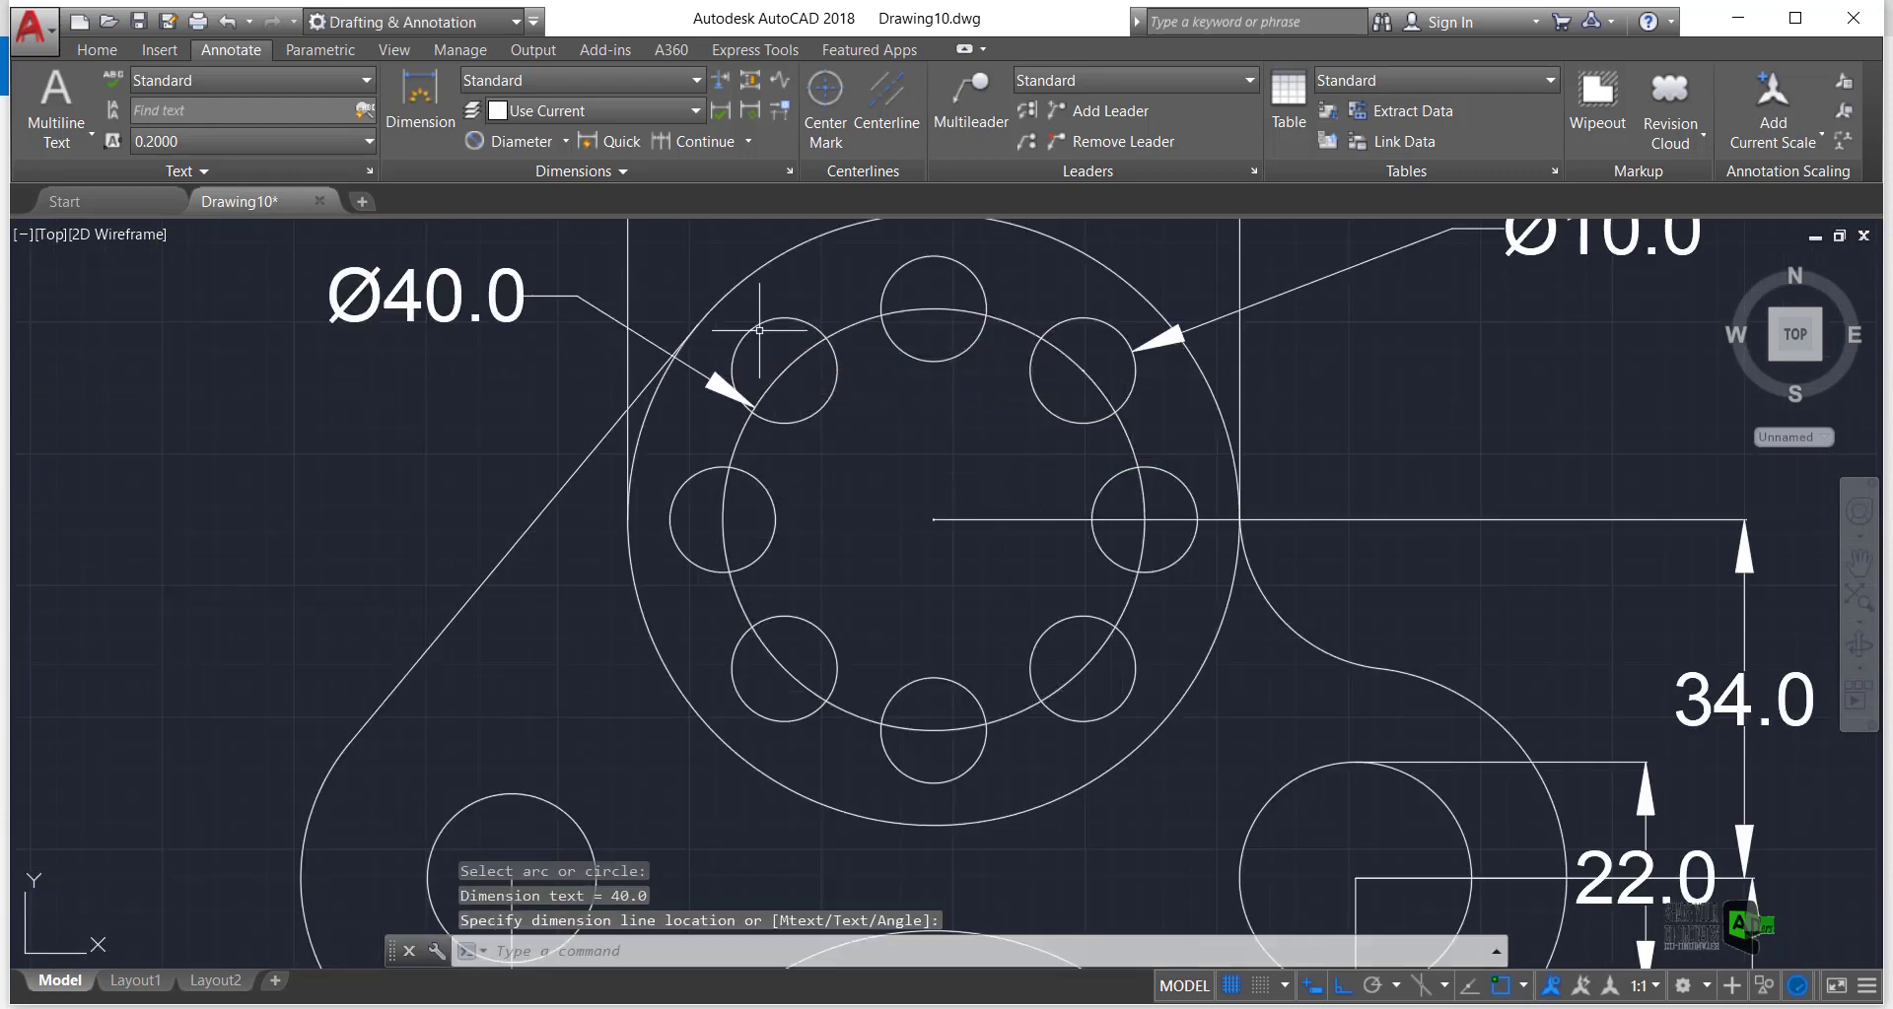
scroll(789, 360, down, 6)
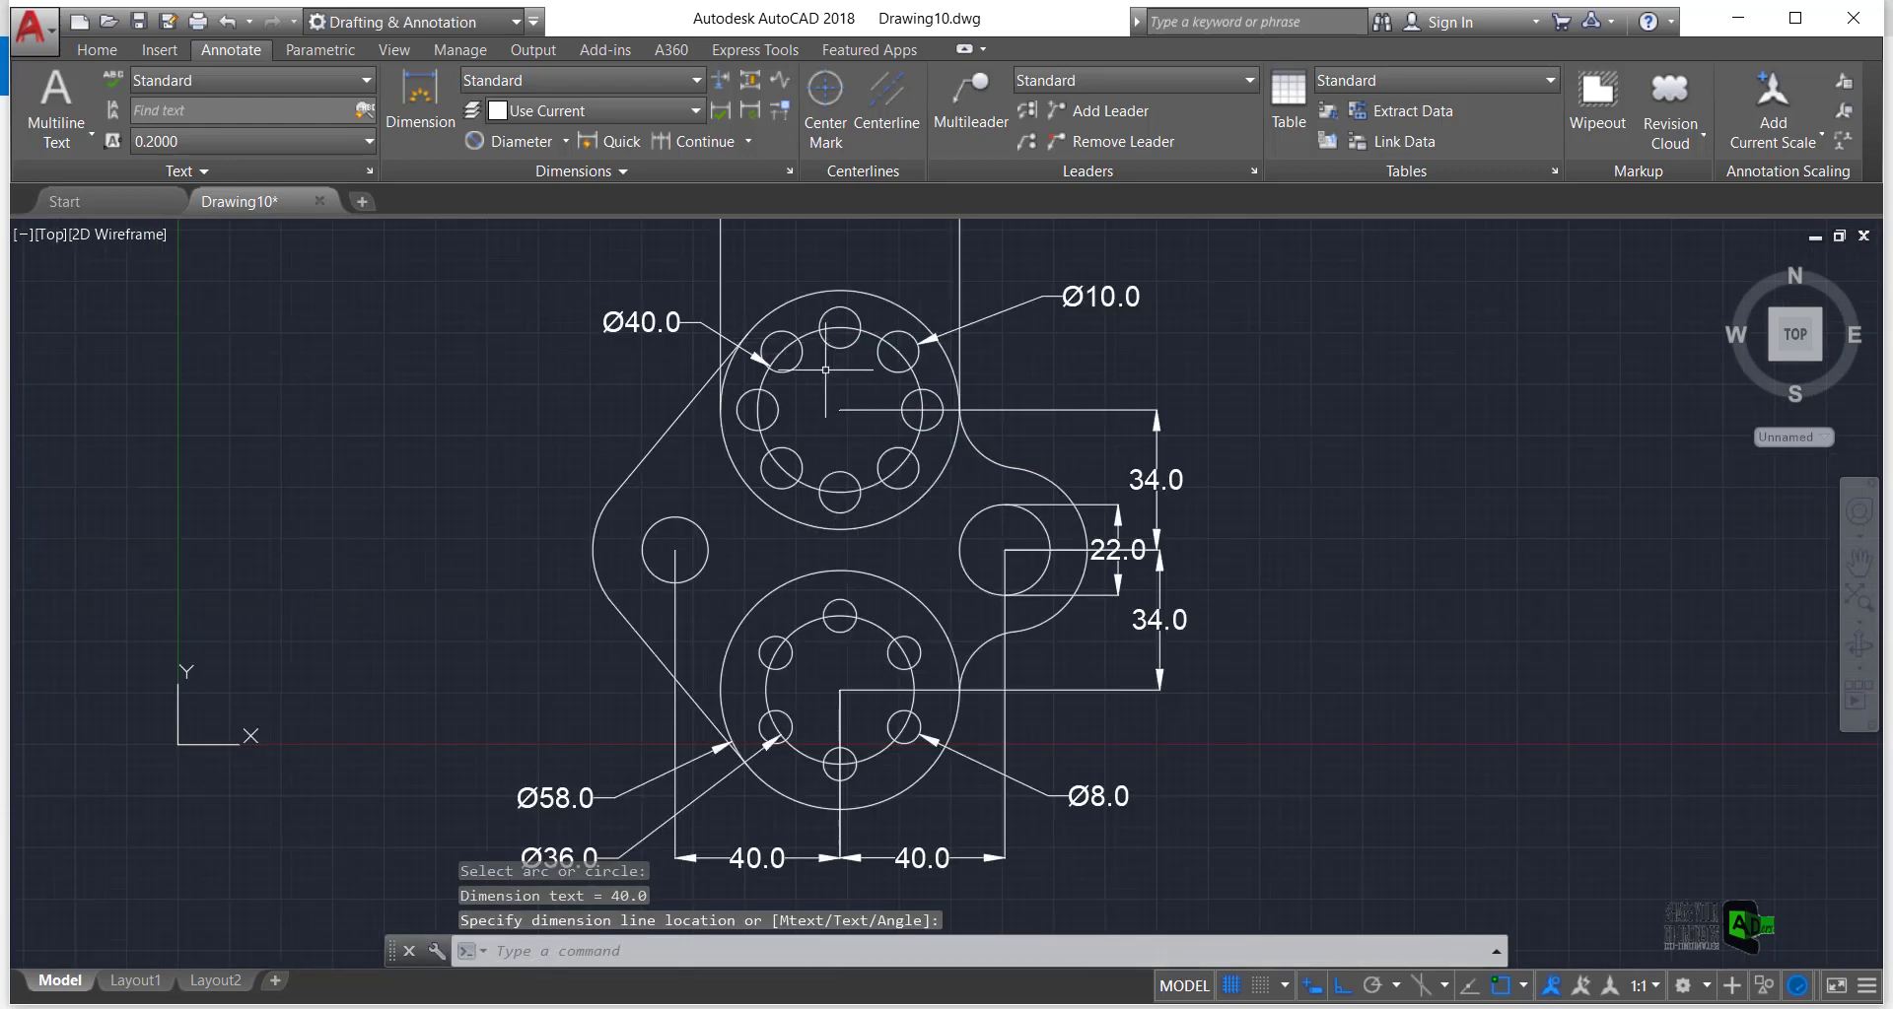
Add a diameter dimension to the plate's left hole, with its text outside the outline above and to the left
click(508, 142)
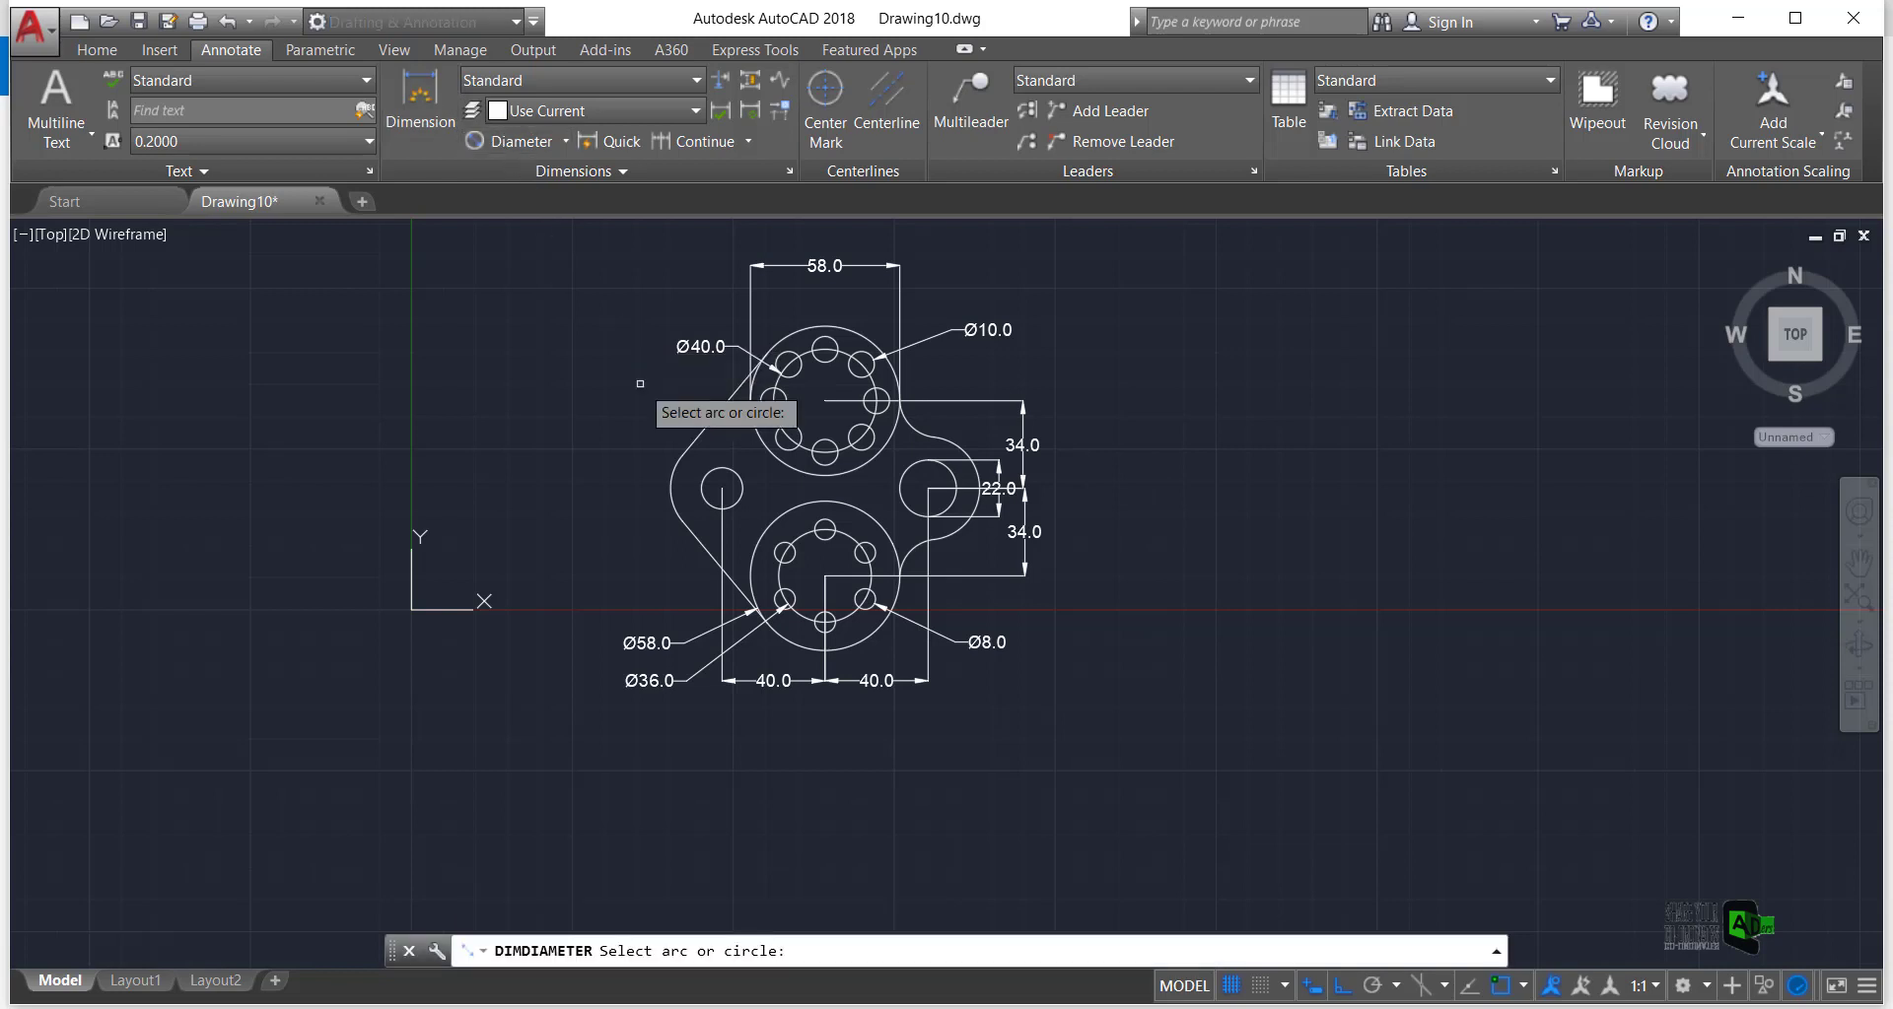
click(708, 467)
click(669, 407)
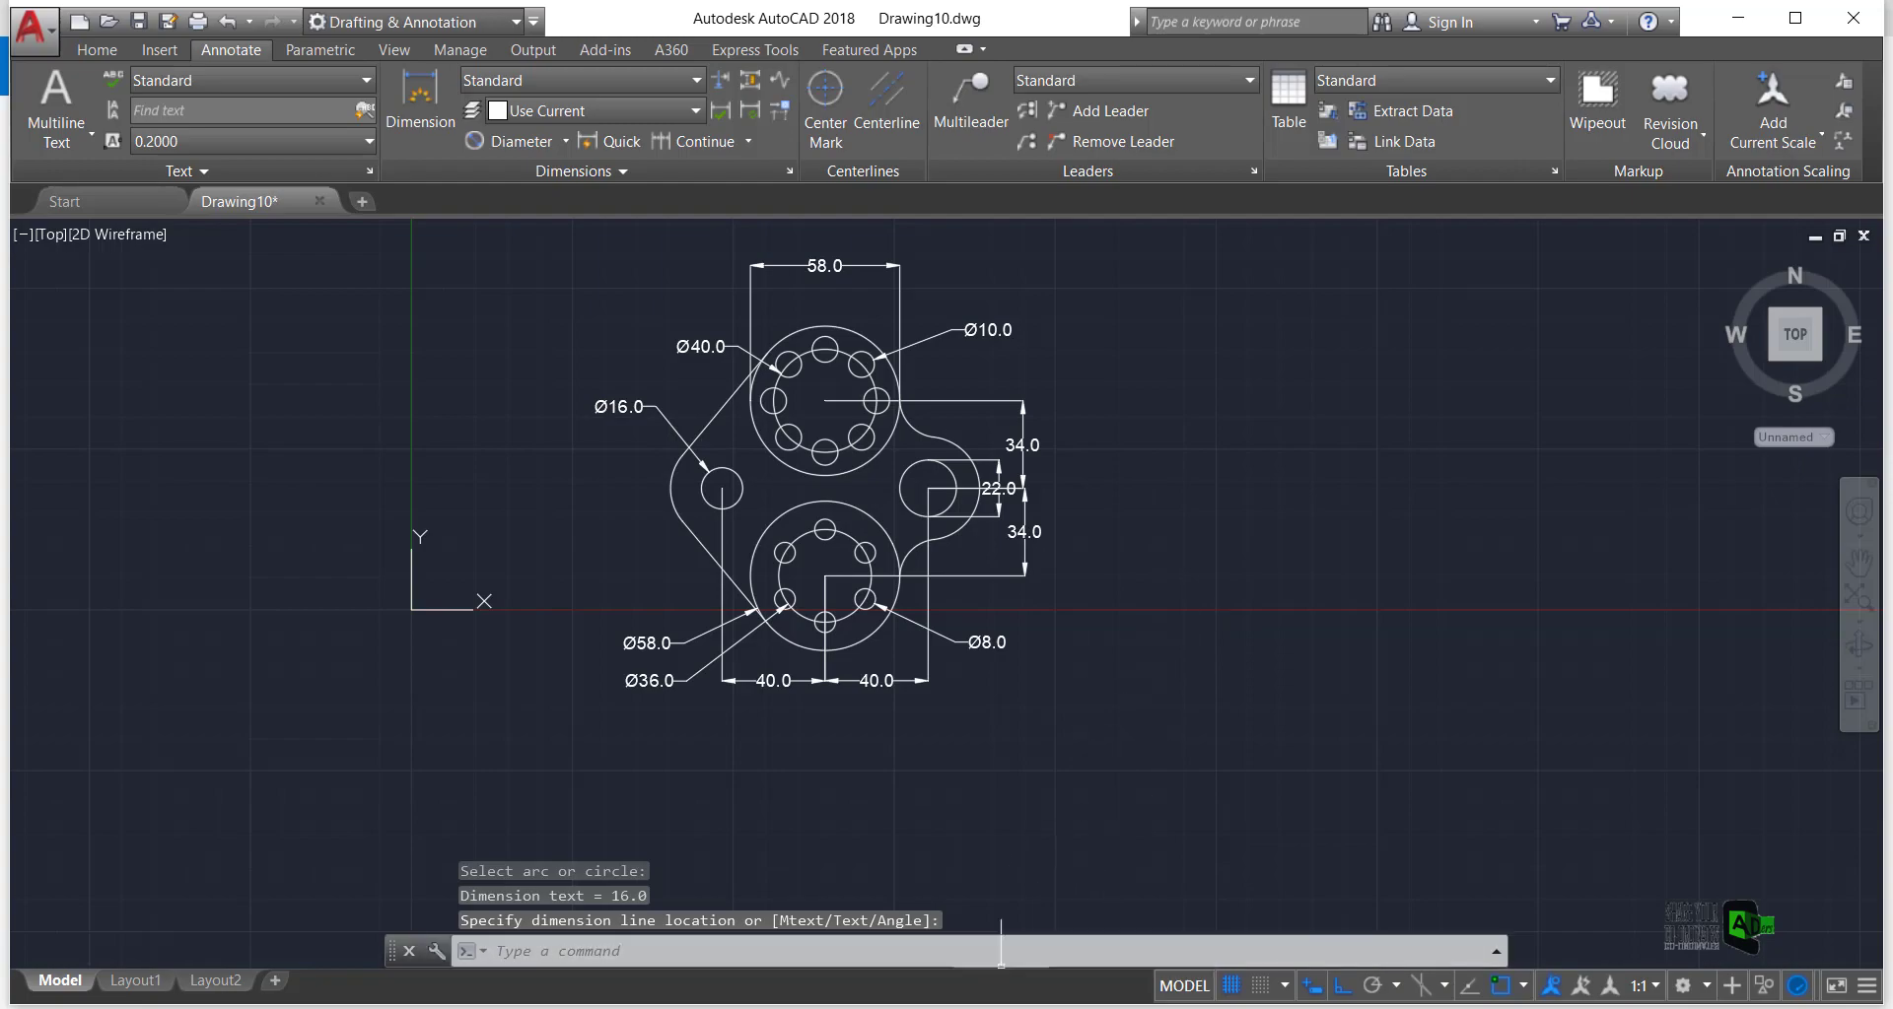
Check the reference picture and add a radius dimension to the plate's right outer arc, with its text outside at upper right
click(947, 936)
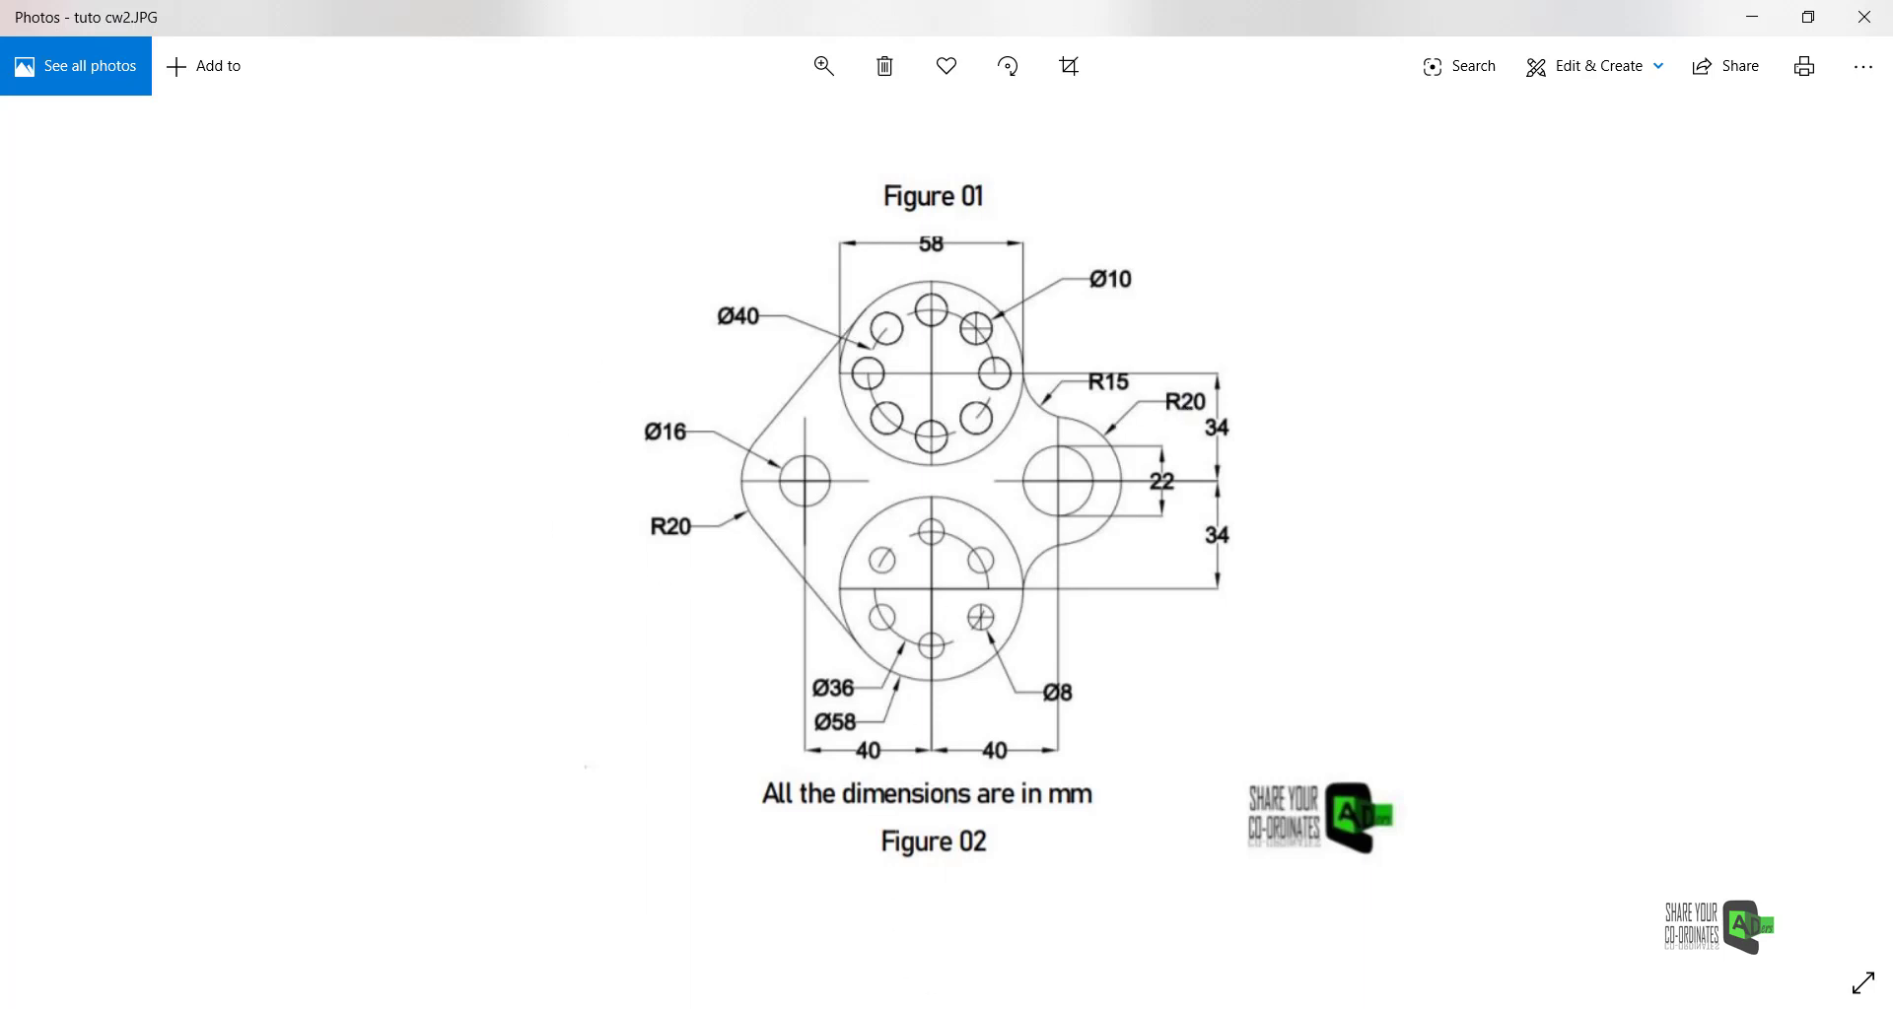
click(894, 1004)
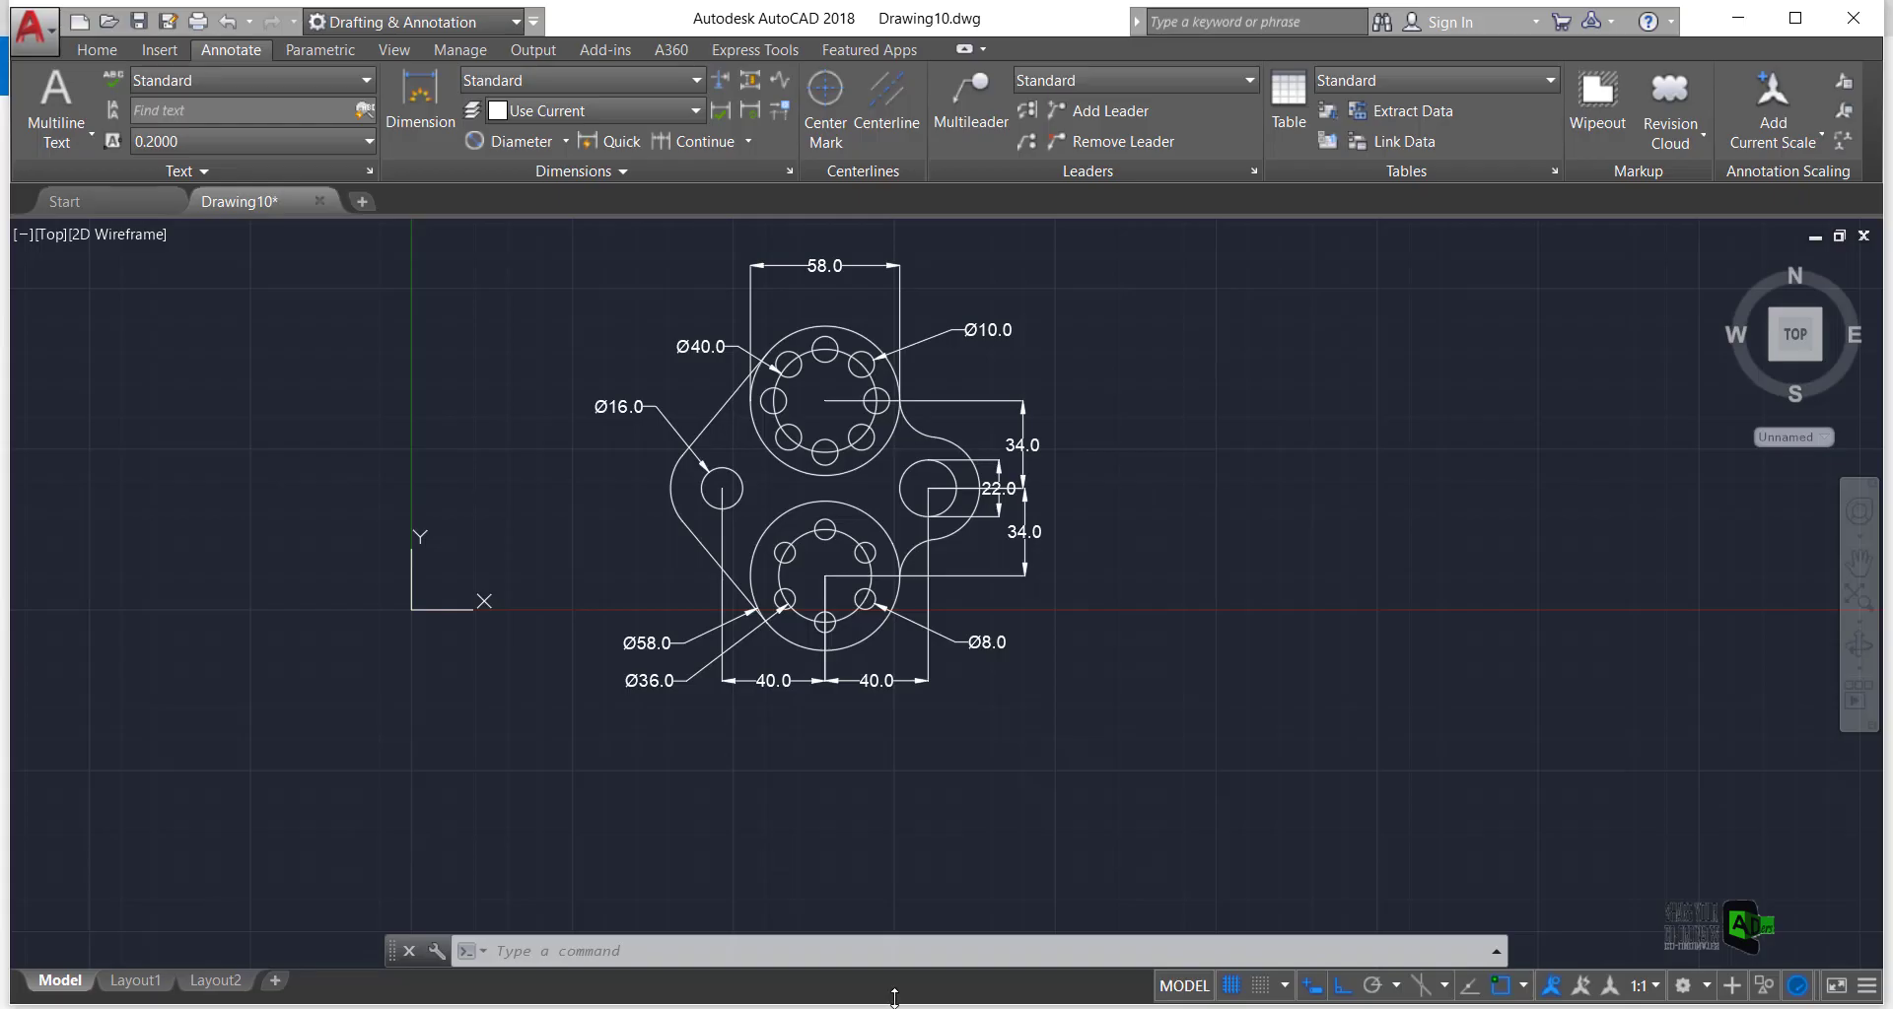
click(566, 141)
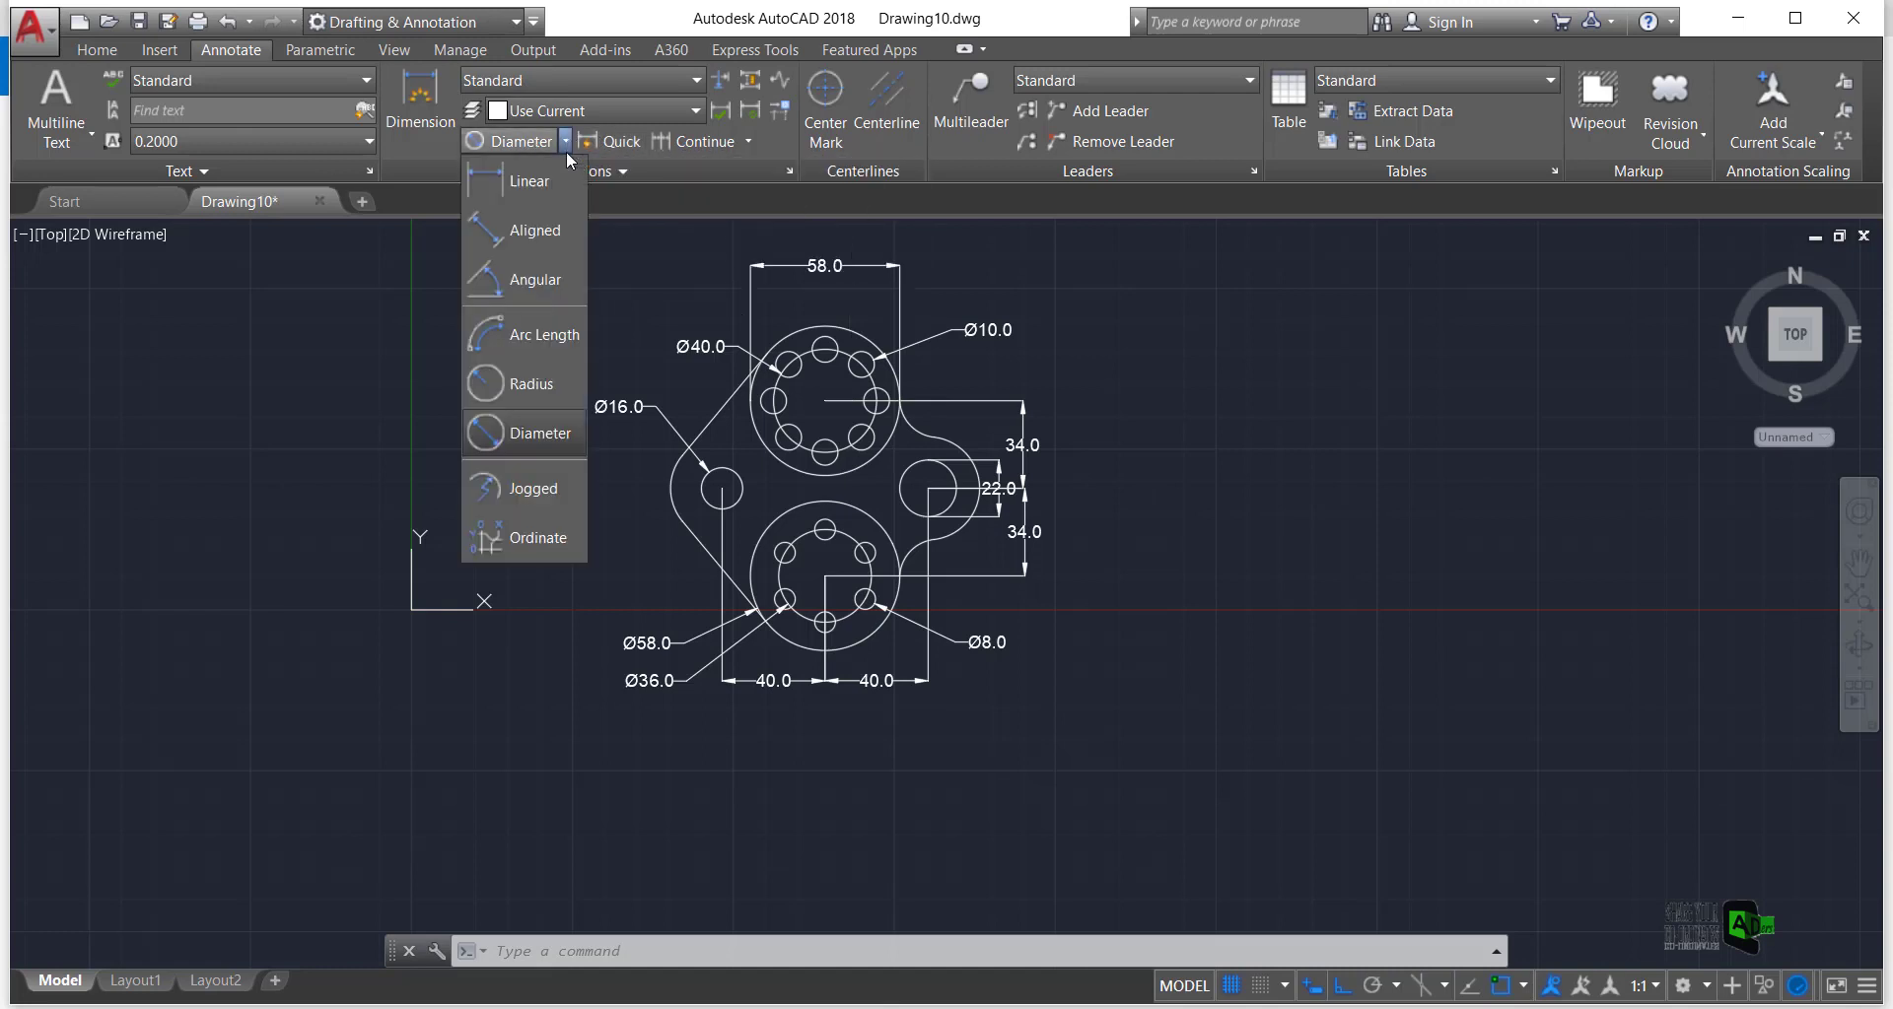
click(520, 378)
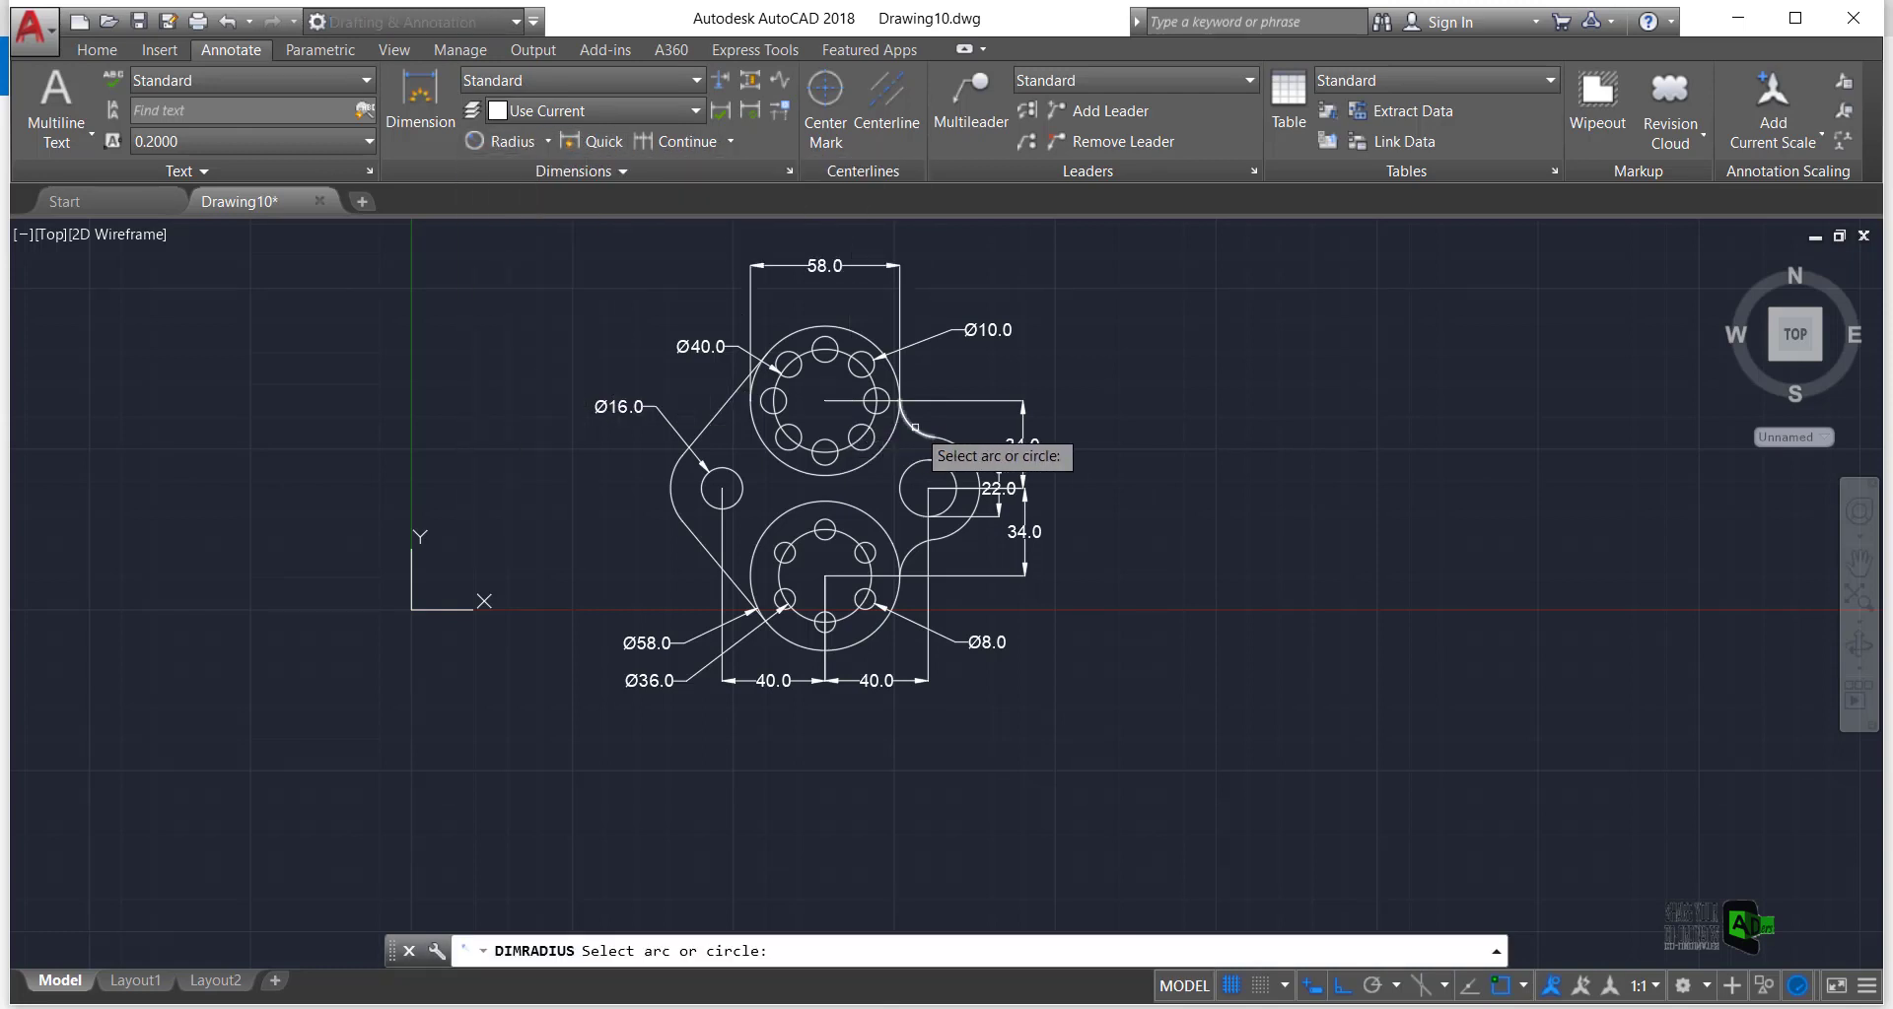
click(951, 440)
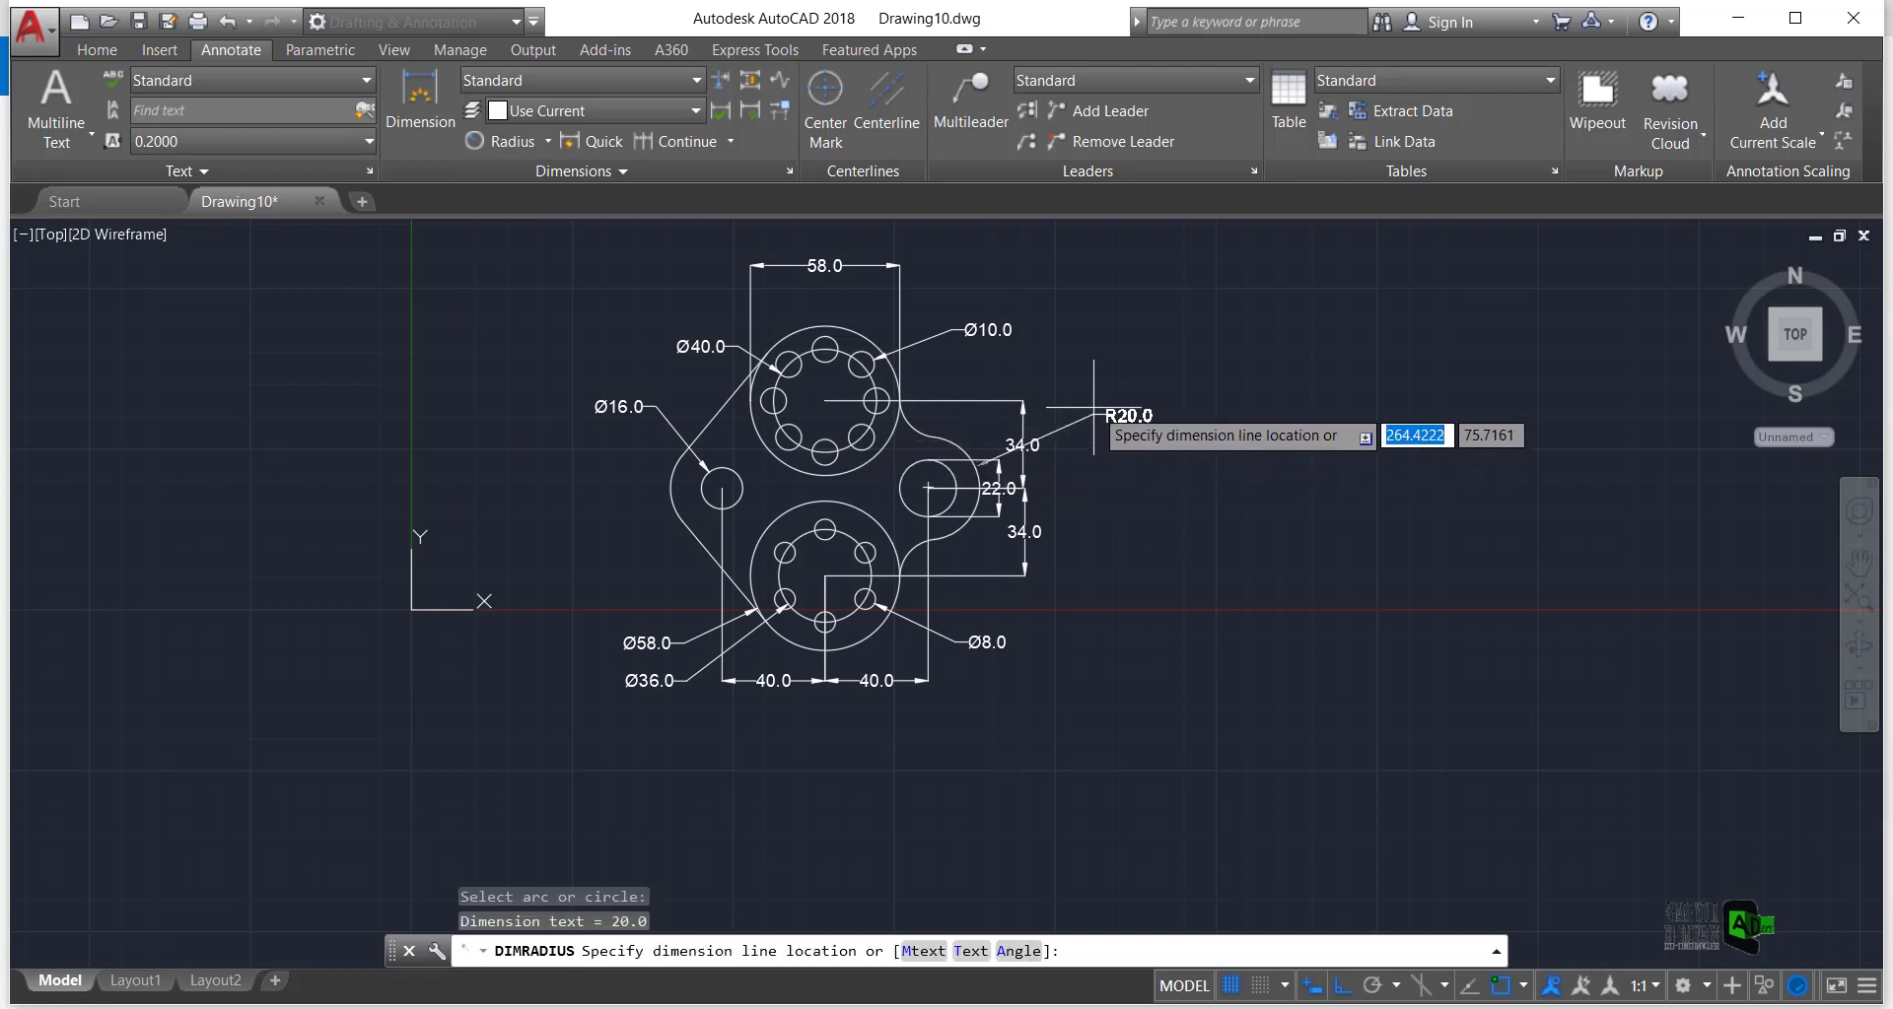
click(1054, 391)
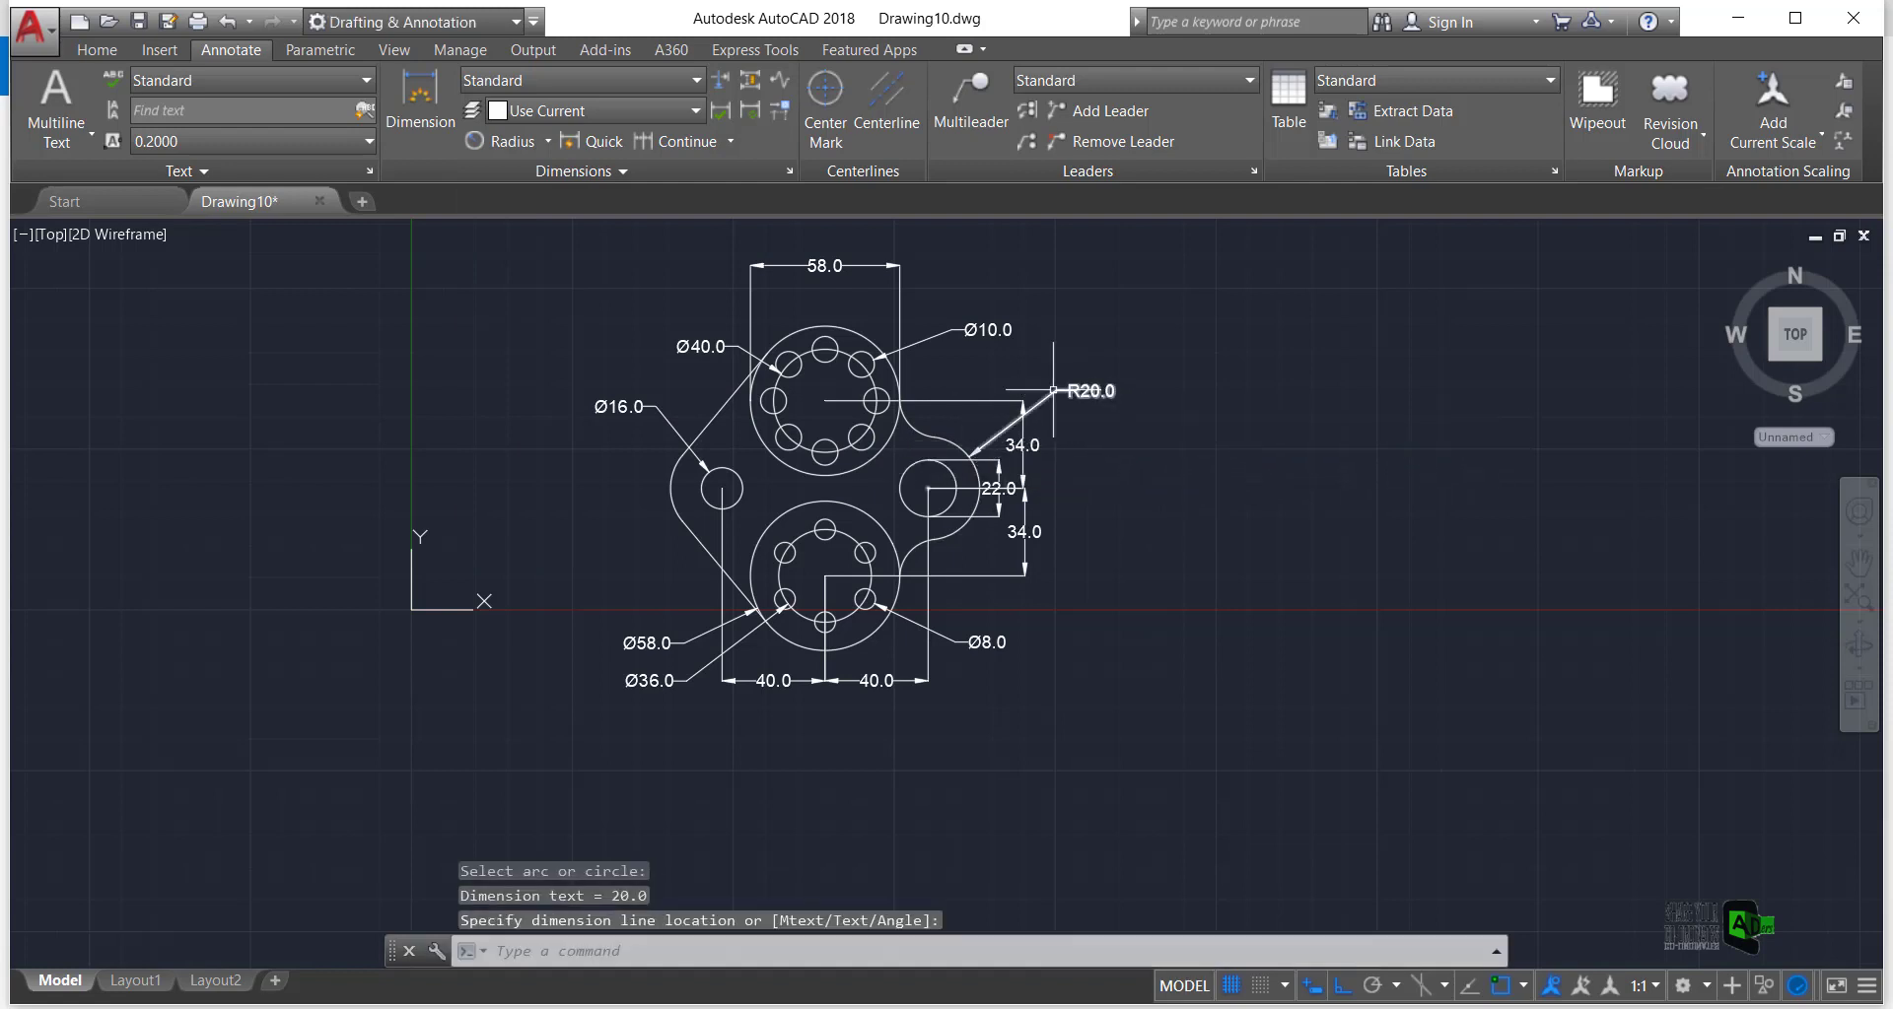
Add a radius dimension to the concave fillet between the upper large circle and the right outer arc, with its text beside the fillet
click(508, 141)
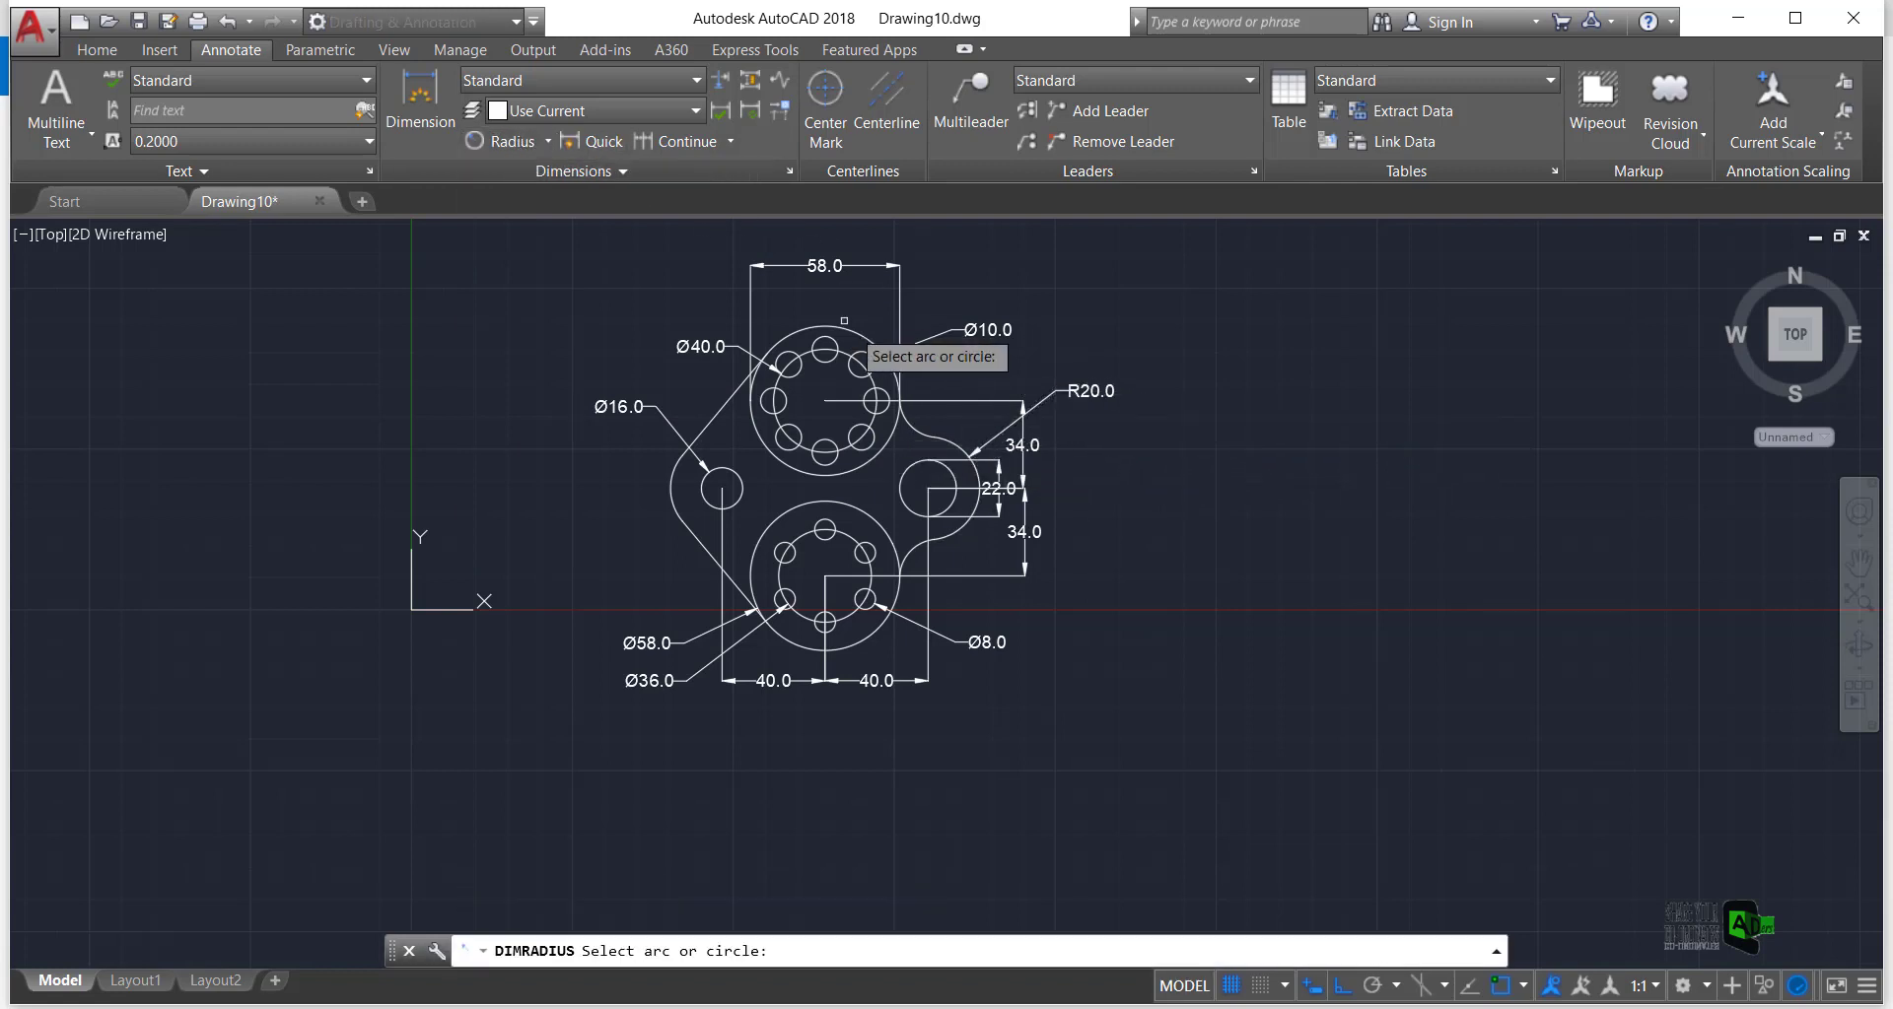
click(911, 419)
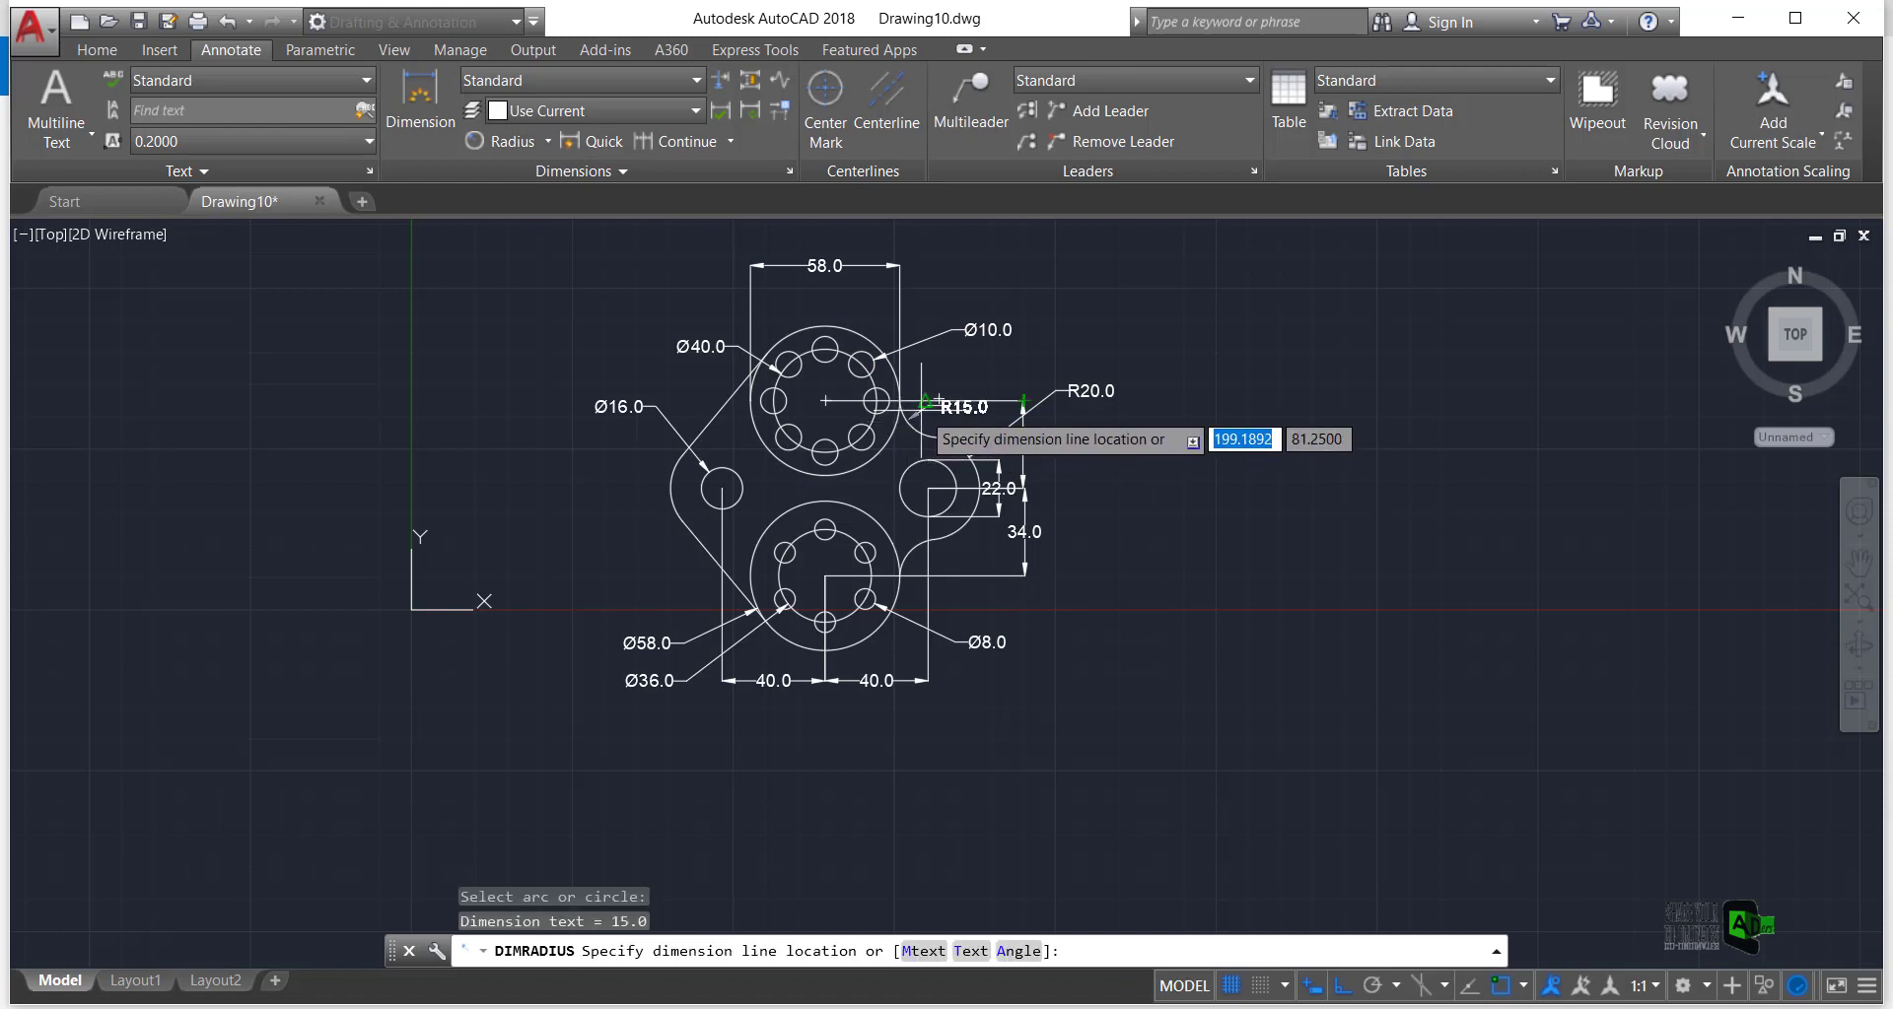
click(922, 408)
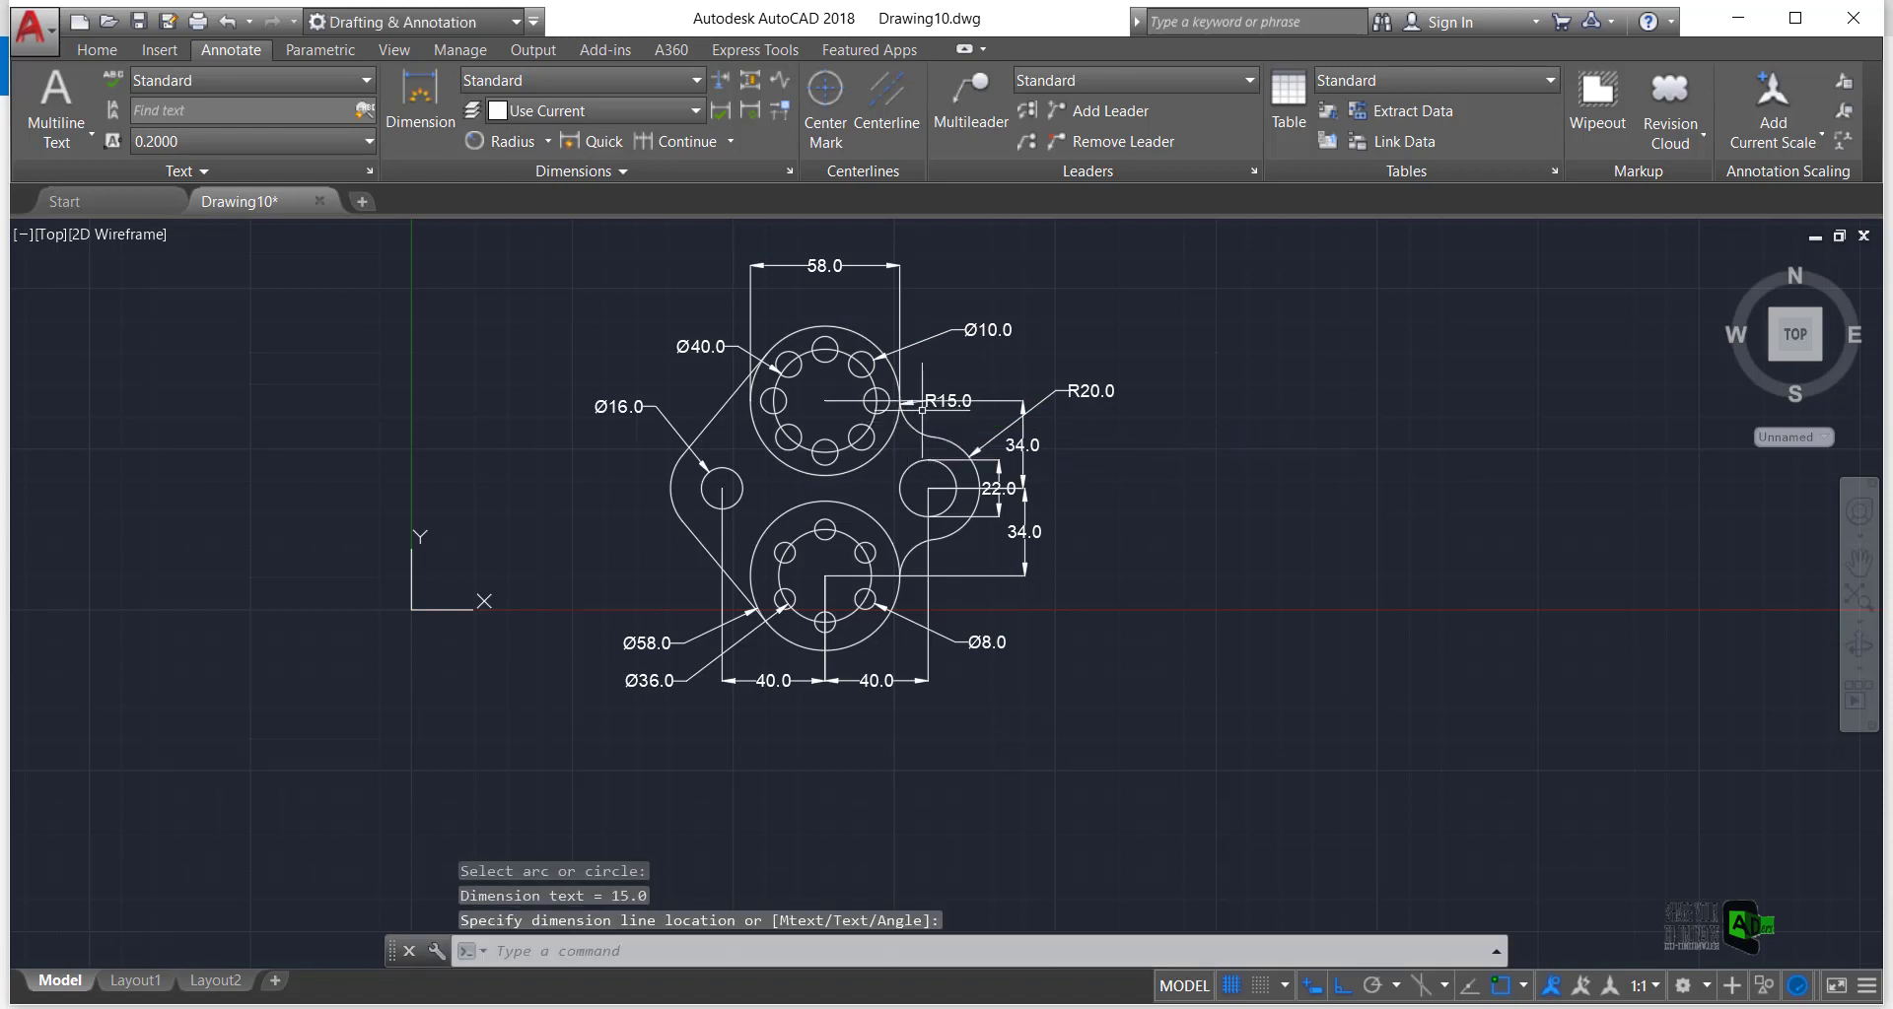
Add a radius dimension to the plate's left outer arc, with its text outside the outline at lower left
click(500, 148)
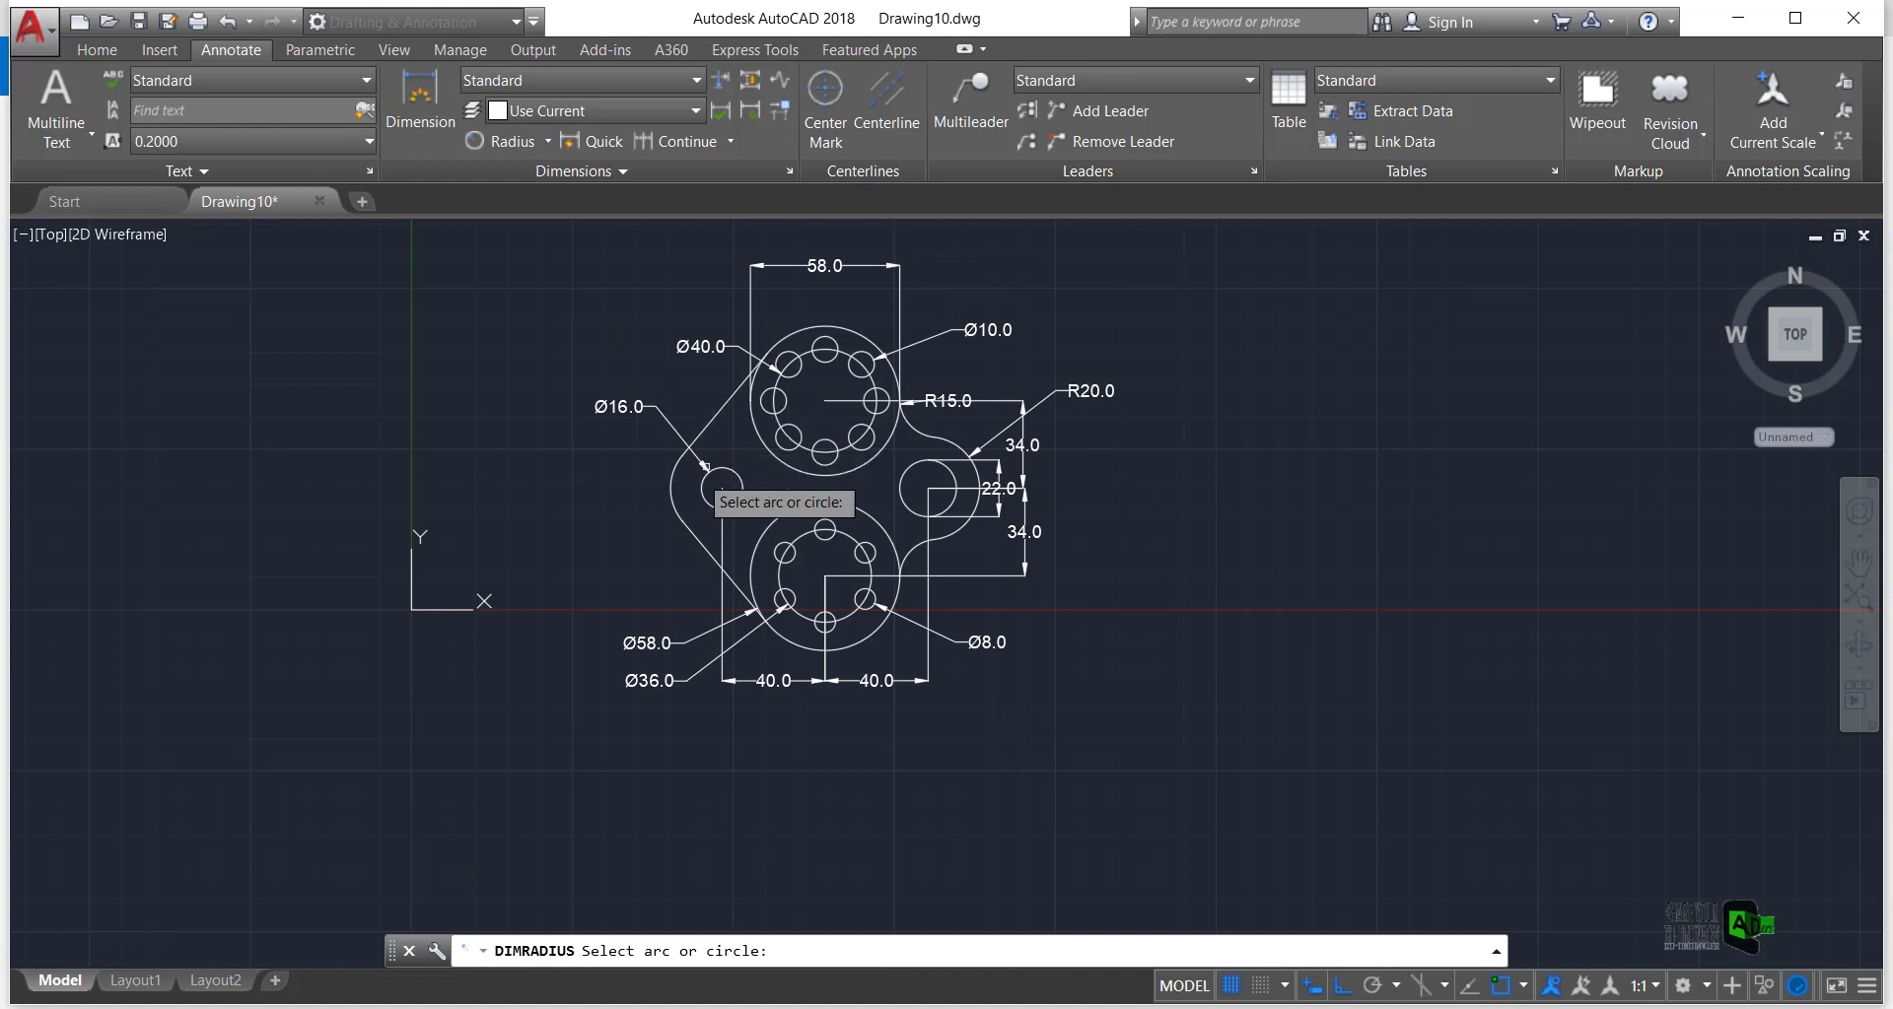
click(670, 485)
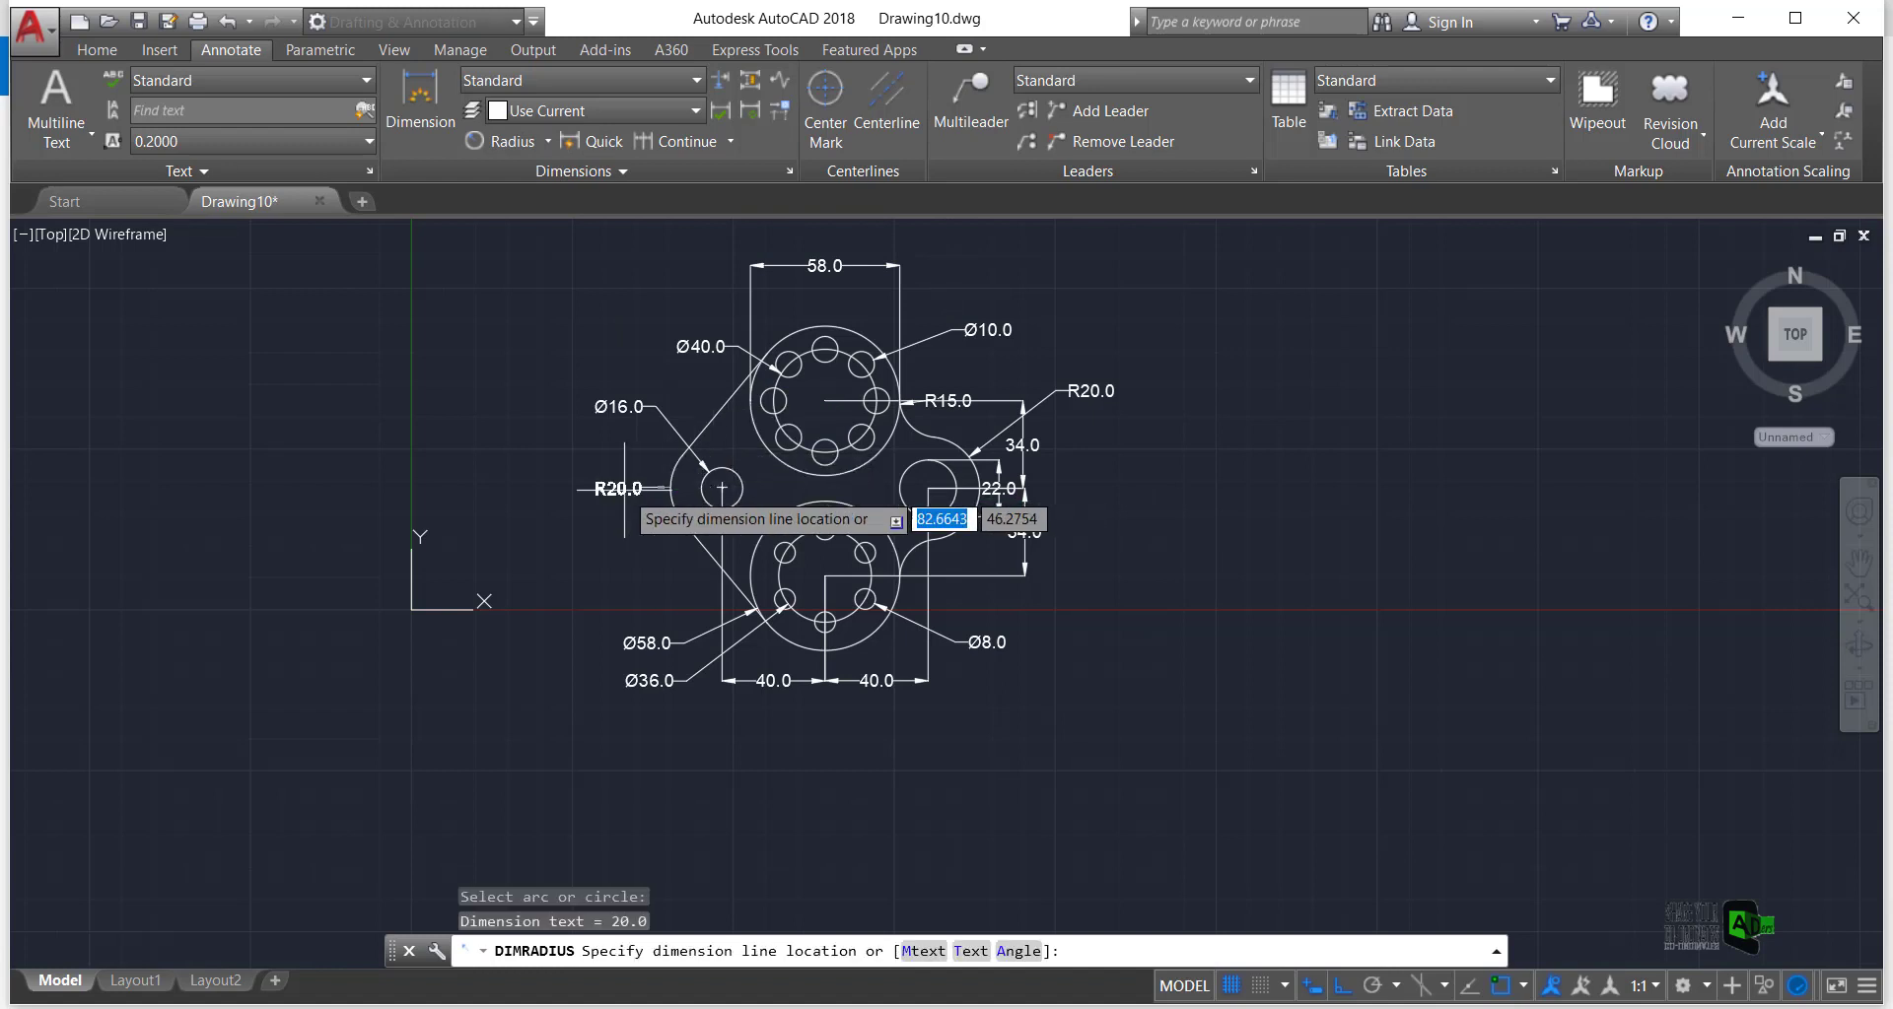
click(595, 516)
scroll(745, 443, up, 2)
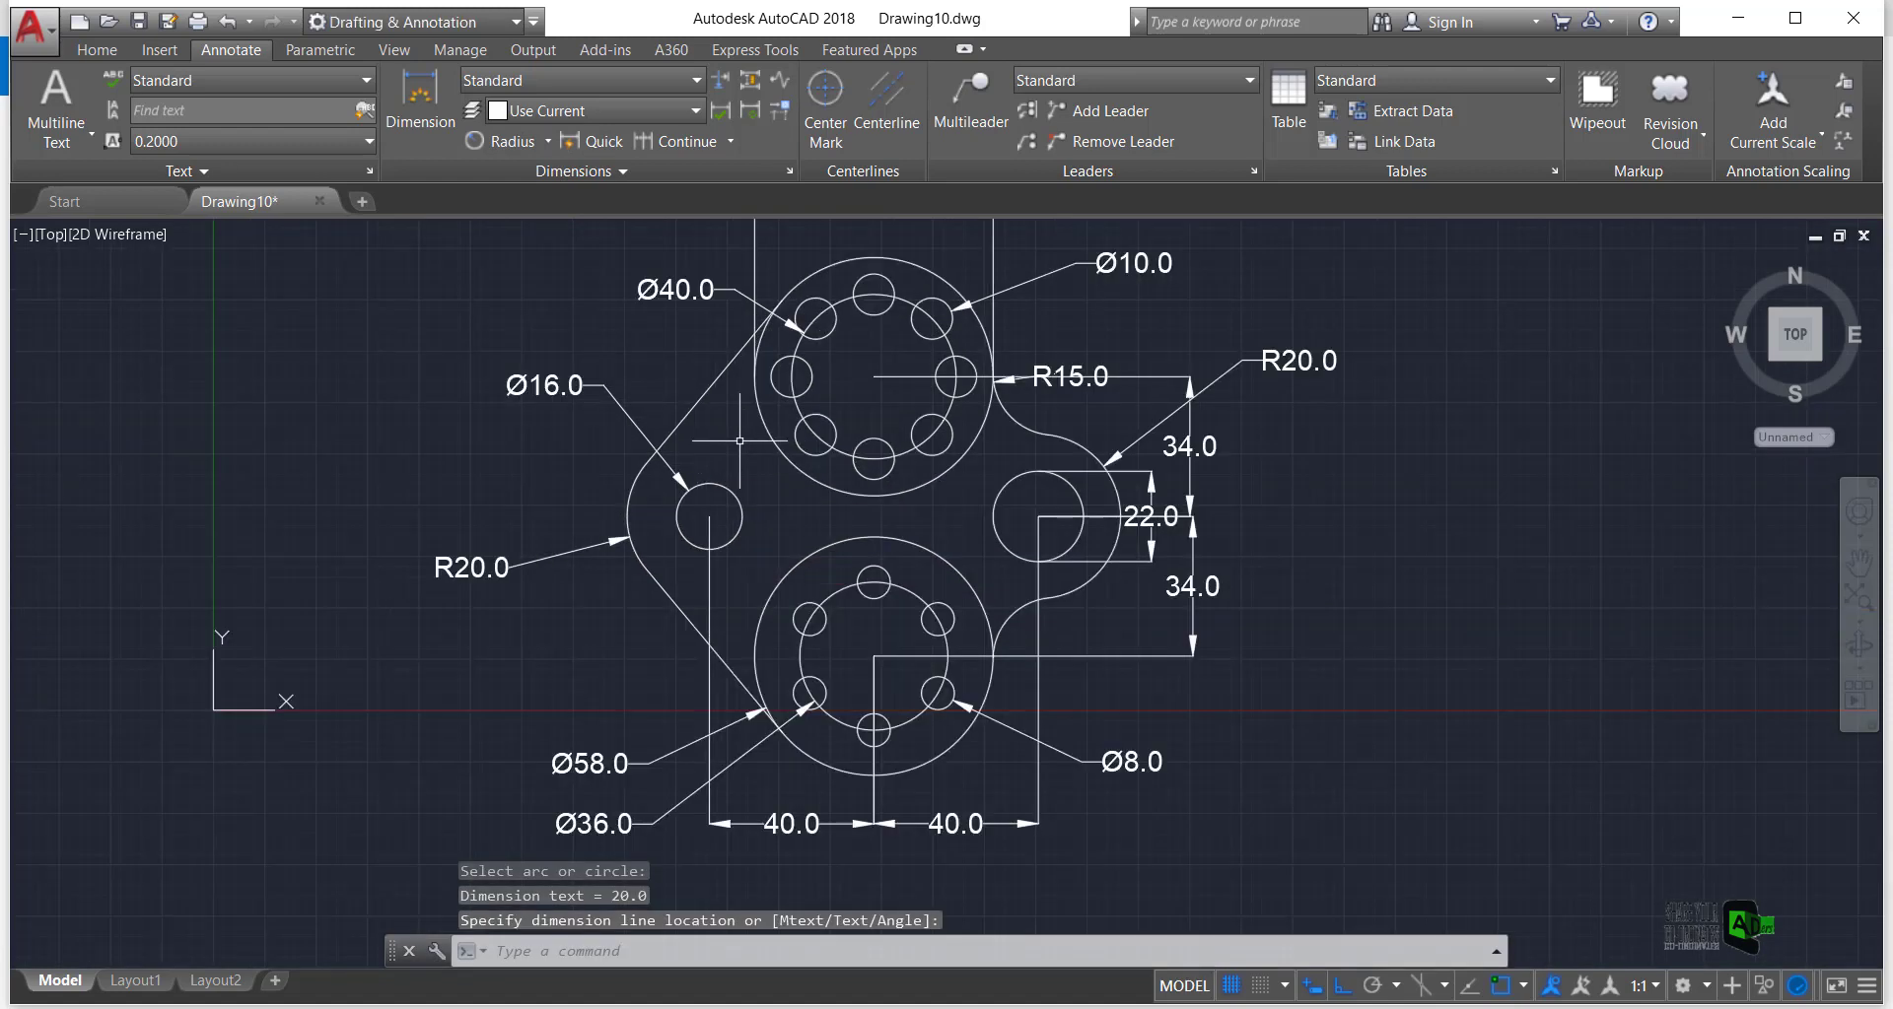
scroll(741, 442, down, 2)
middle_drag(842, 388, 838, 410)
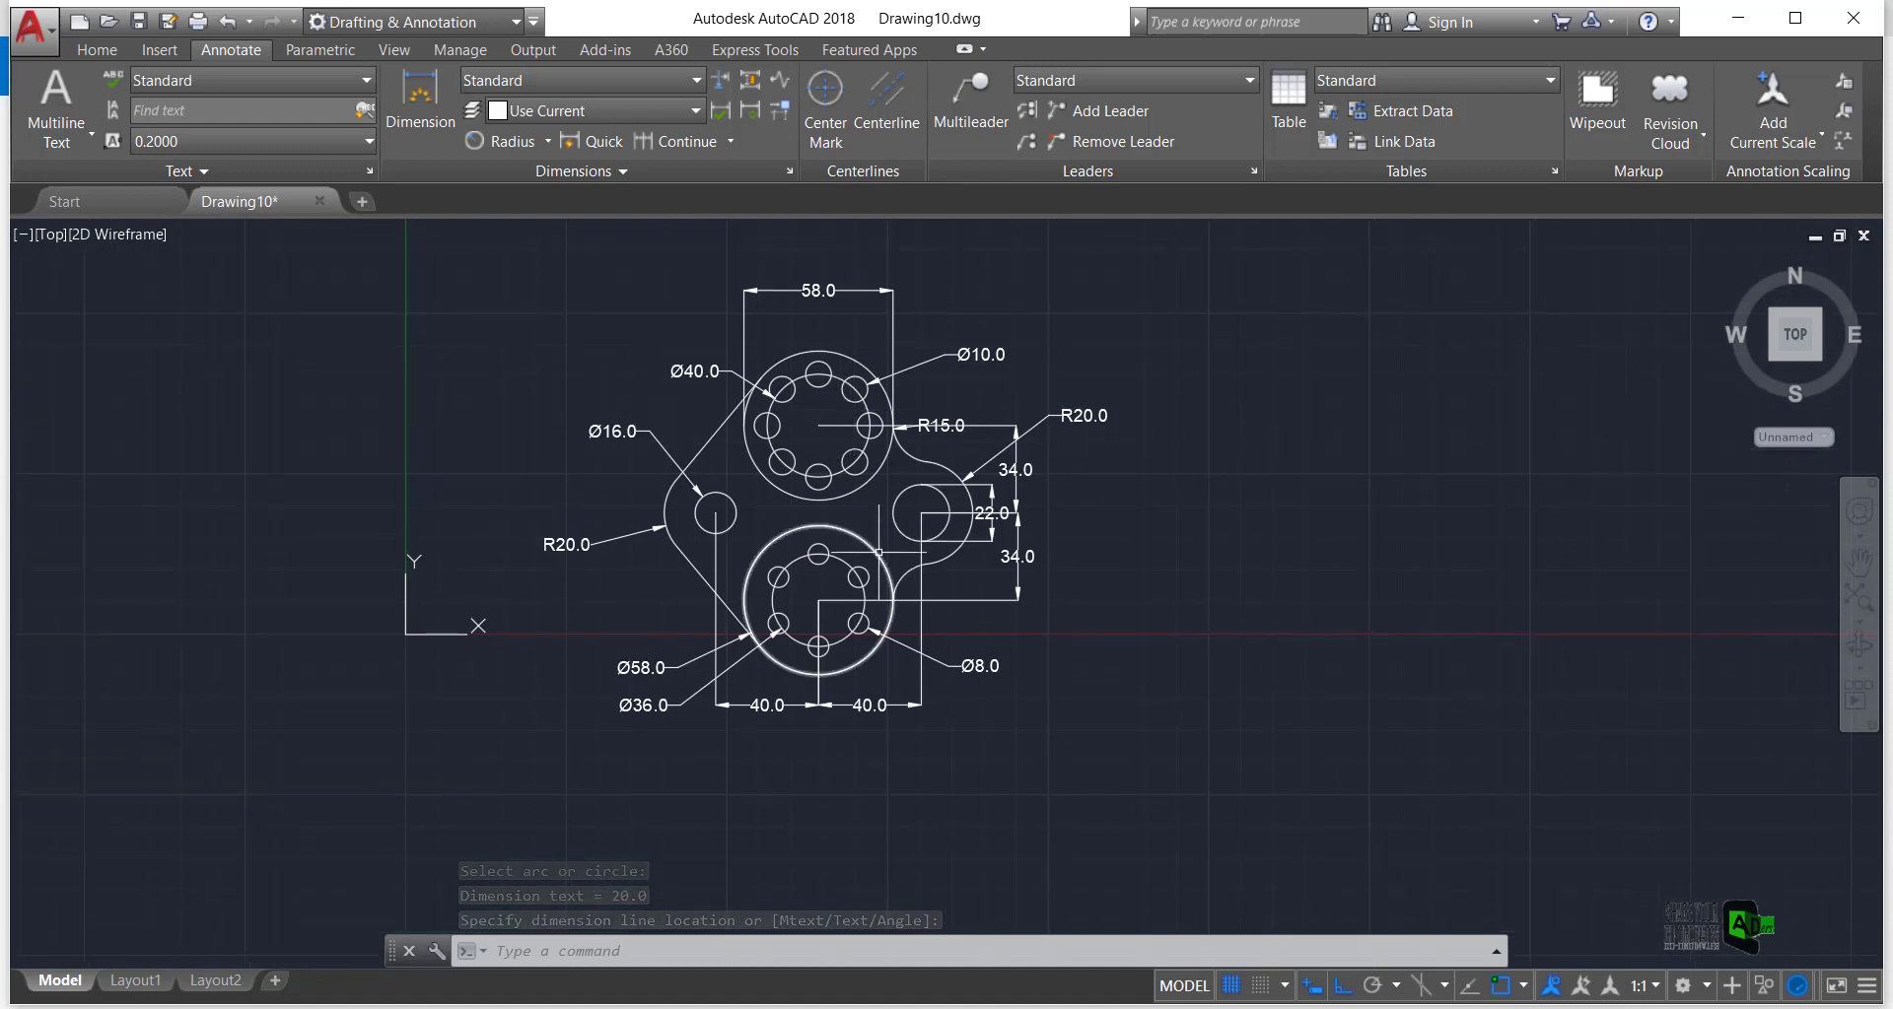
scroll(853, 434, up, 2)
scroll(858, 463, down, 2)
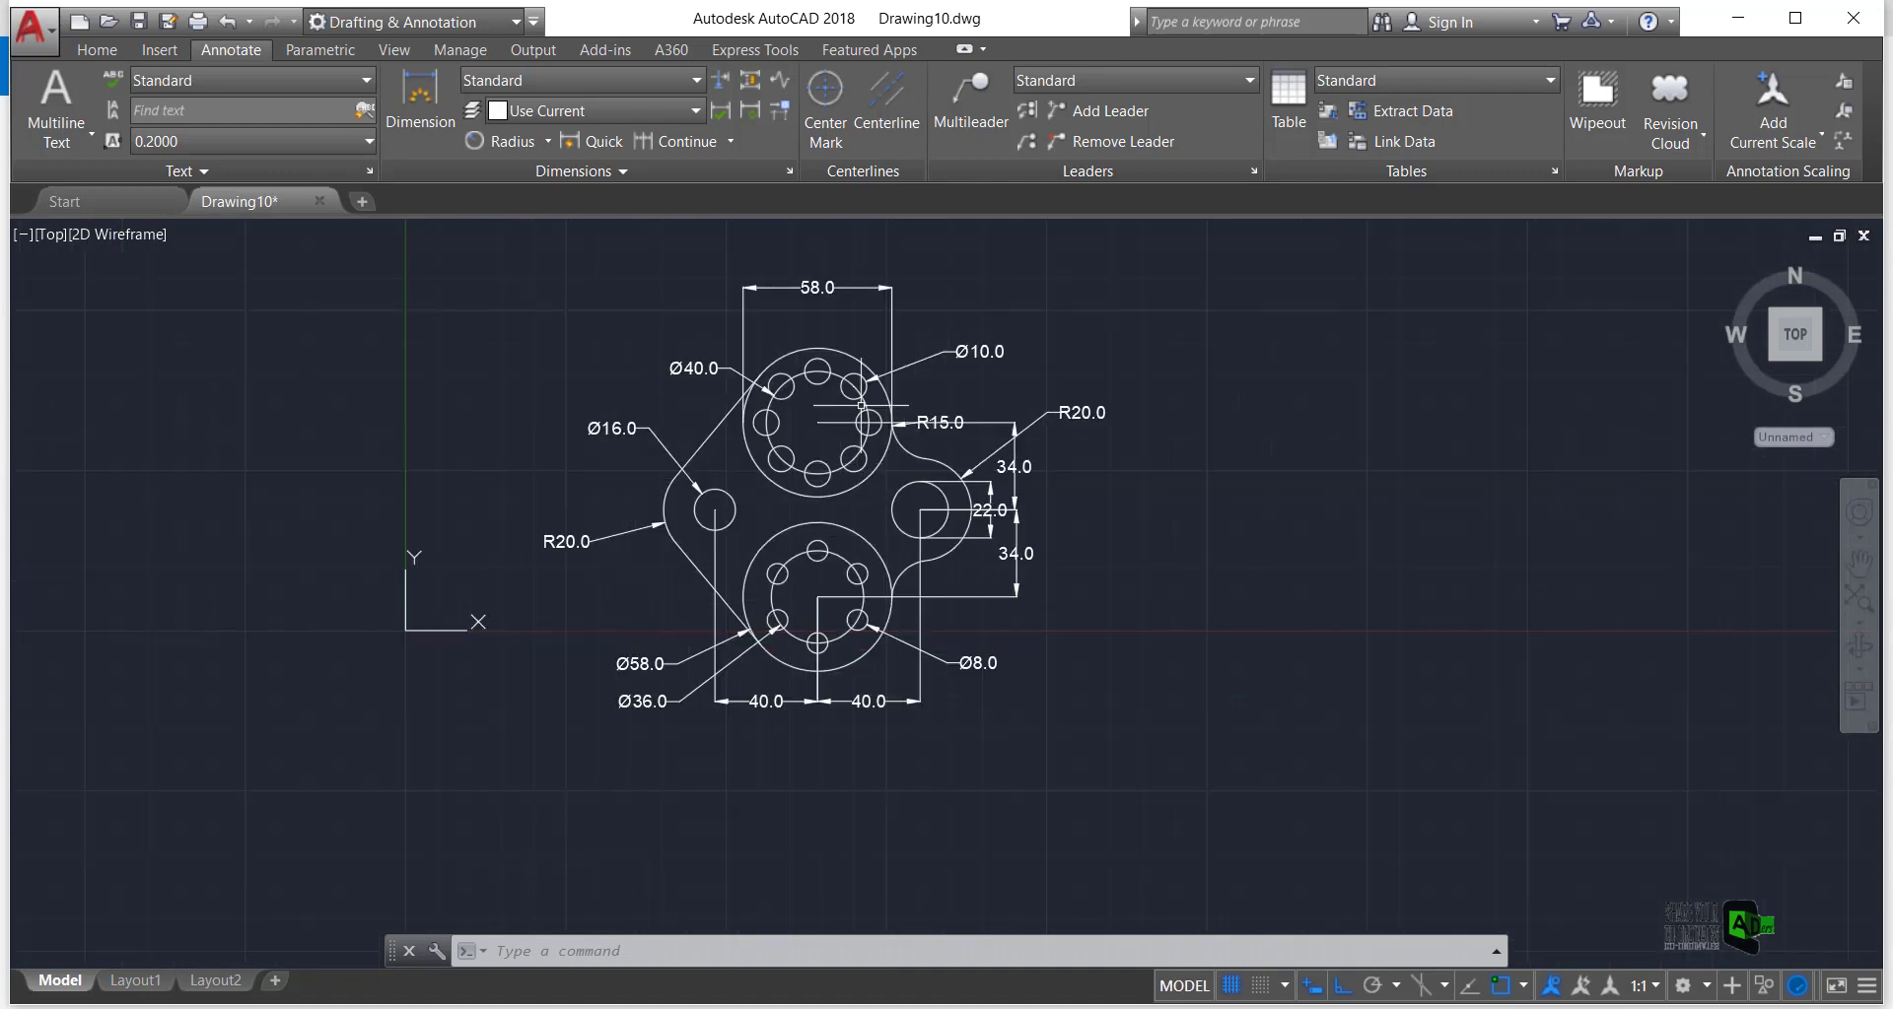